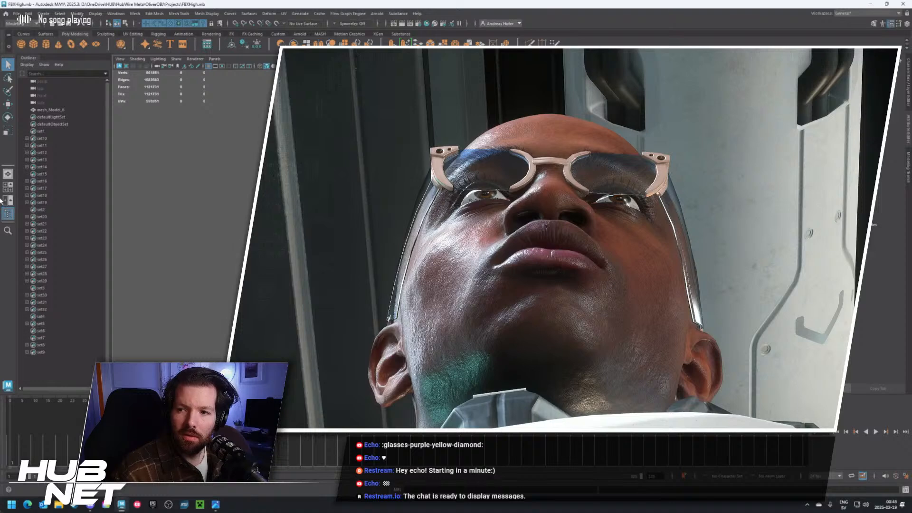
Look through the character reference images with glasses and examine the scanned head from the front and side
key("Right")
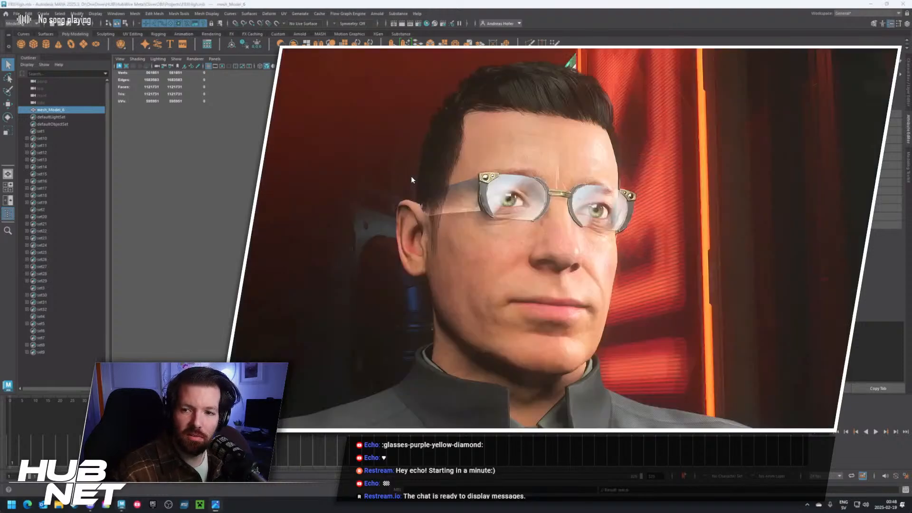
key("Right")
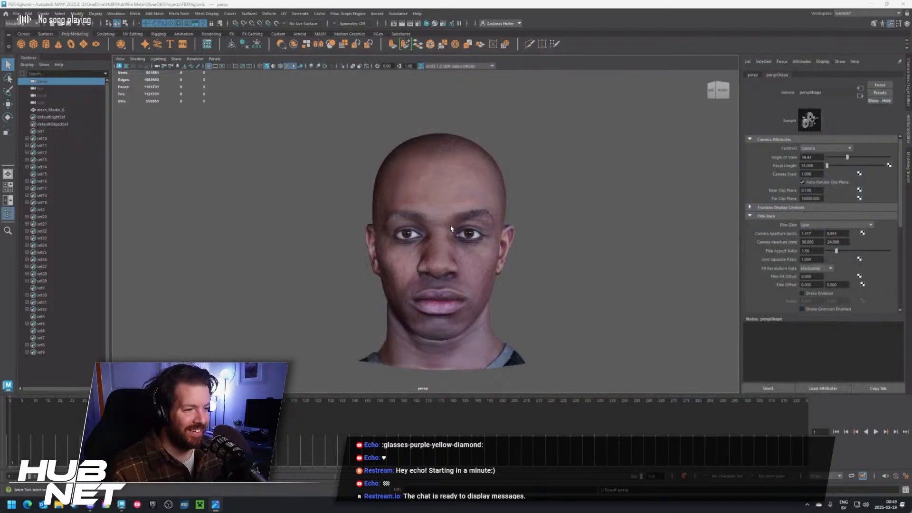
right_click_drag(450, 228, 488, 262, "alt")
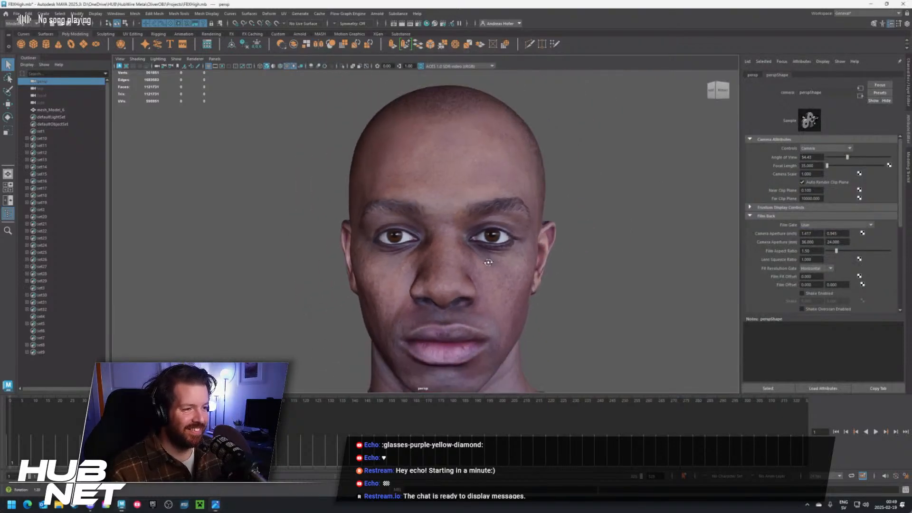
mouse_move(489, 262)
left_mouse_down("alt")
mouse_move(484, 287)
mouse_move(486, 246)
left_mouse_up("alt")
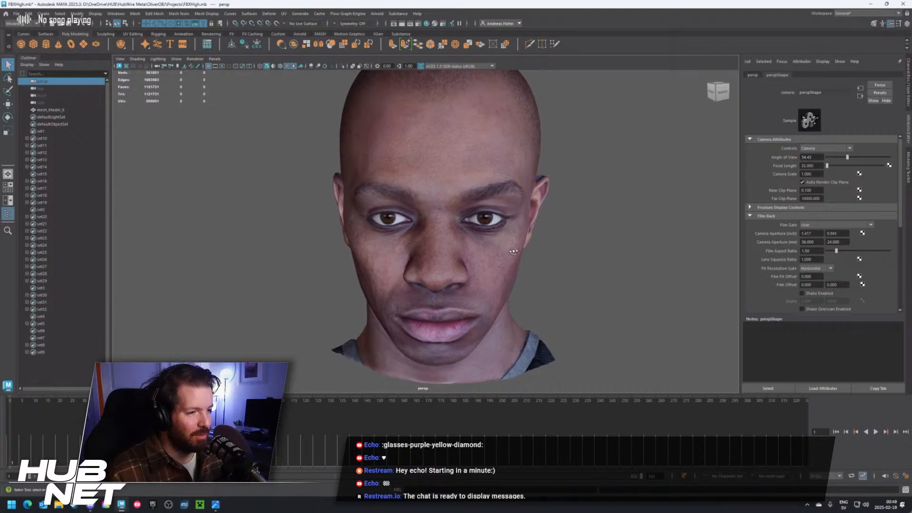
left_click_drag(513, 251, 424, 250, "alt")
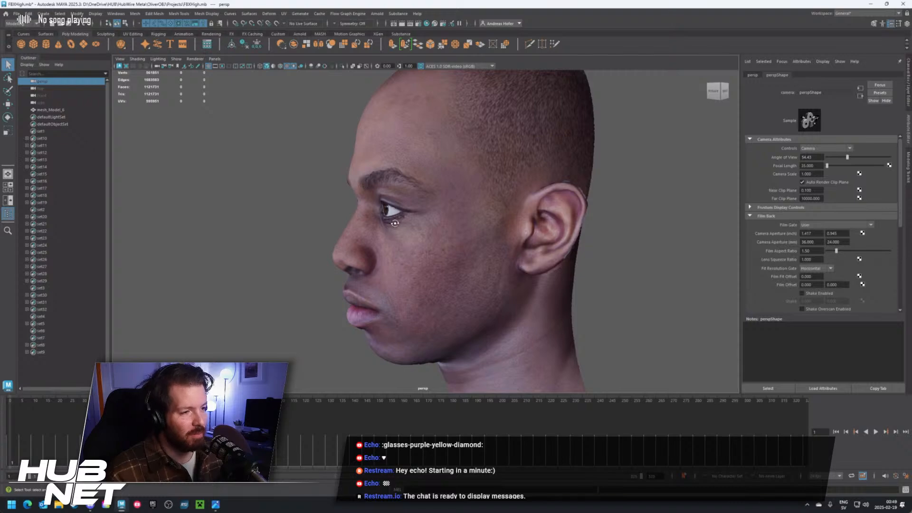
left_click_drag(395, 223, 447, 229, "alt")
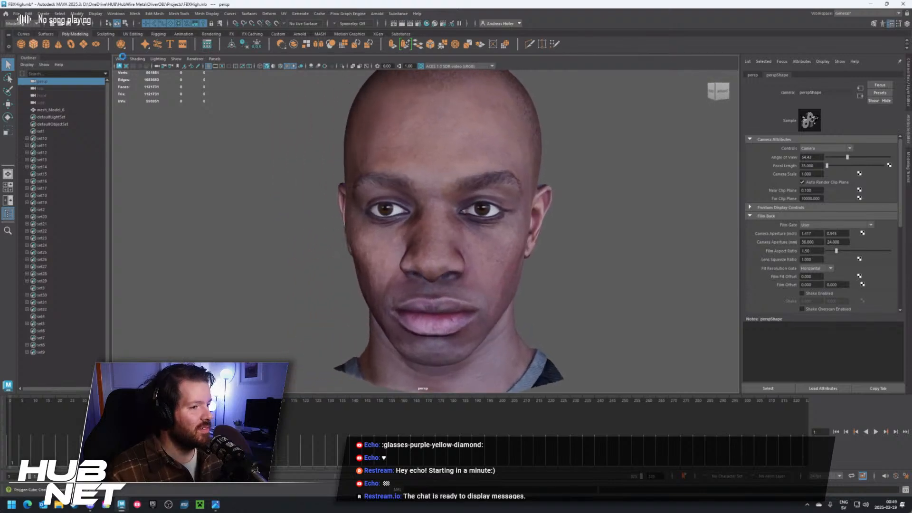
Create a polygon cube, raise it to head height and place it in front of the face beside the nose
key("a")
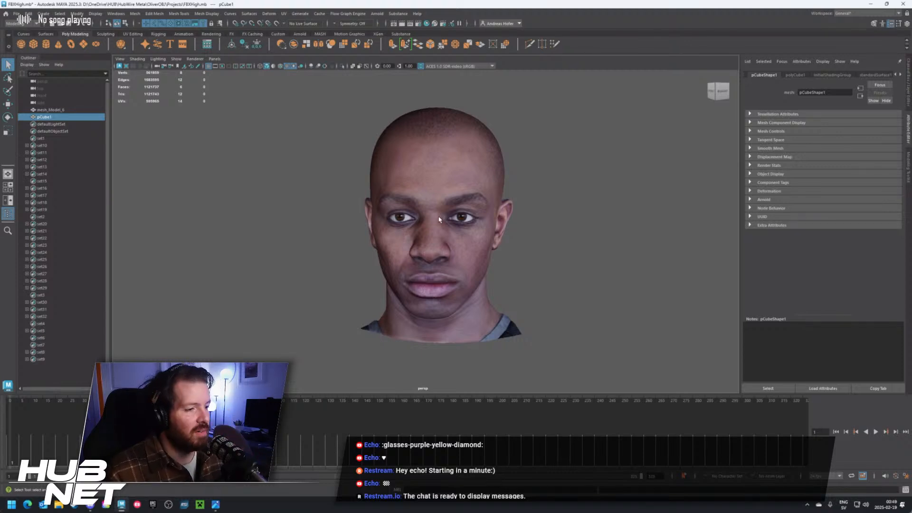
scroll(438, 219, "down", 2)
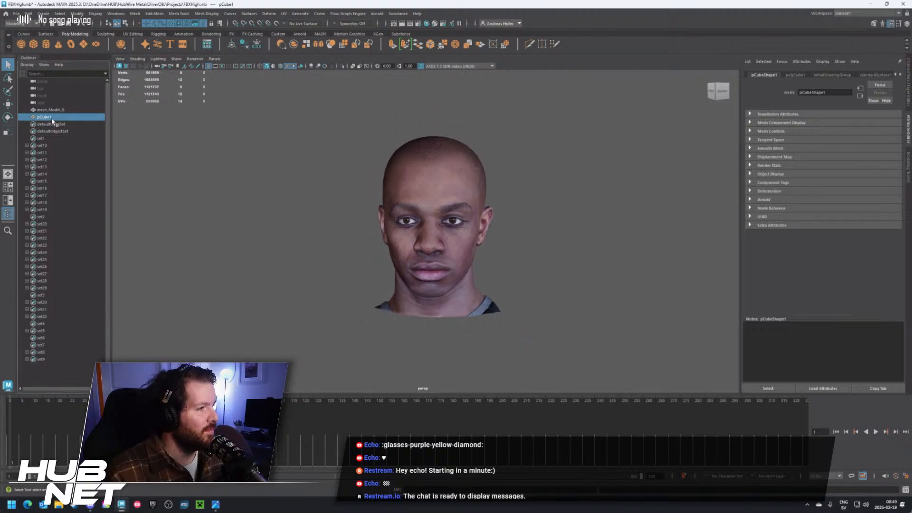
key("w")
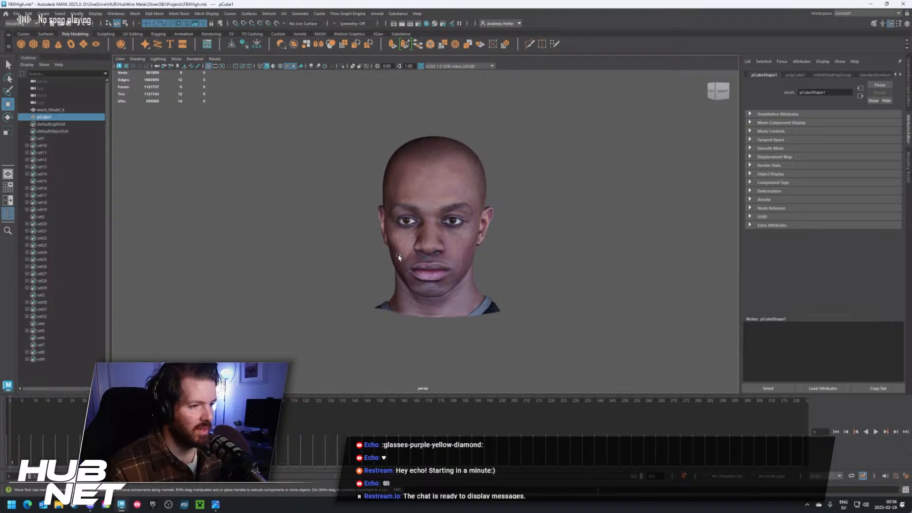
mouse_move(551, 277)
left_mouse_down("alt")
mouse_move(434, 248)
mouse_move(550, 286)
left_mouse_up("alt")
scroll(535, 288, "down", 8)
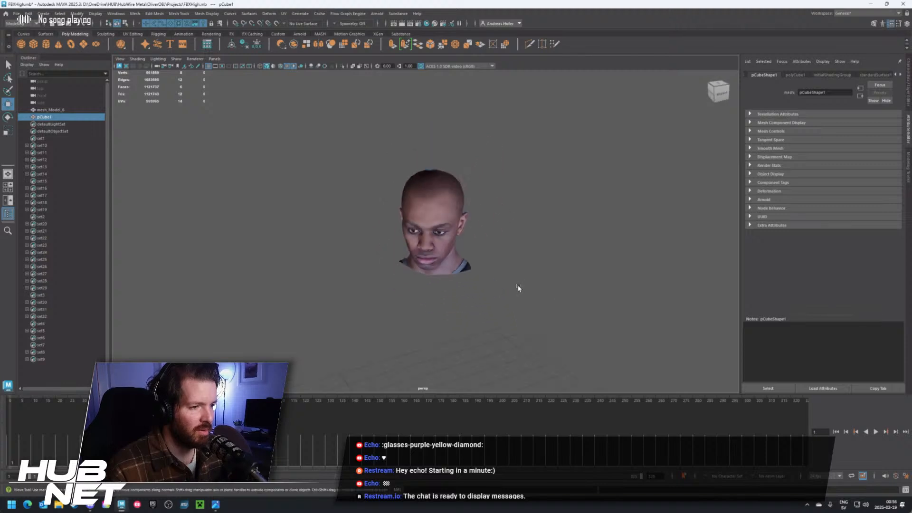
middle_click_drag(433, 328, 432, 231)
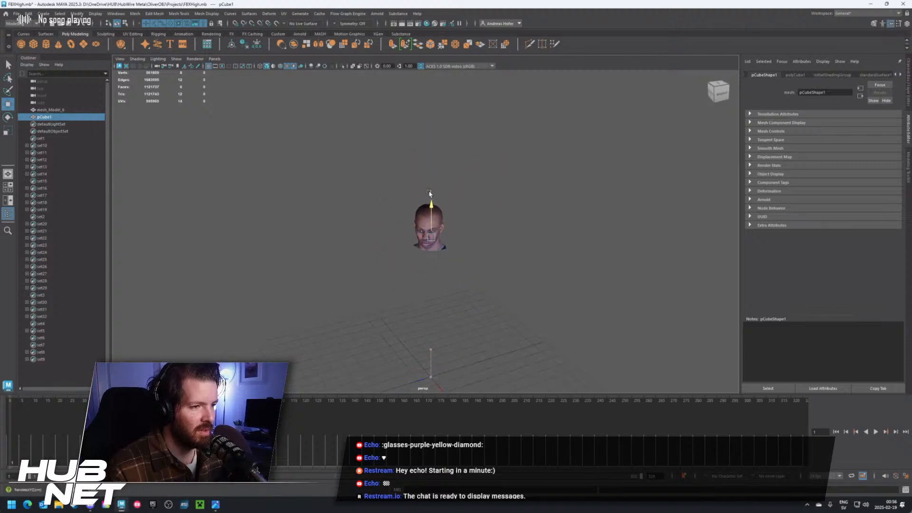
scroll(429, 192, "up", 10)
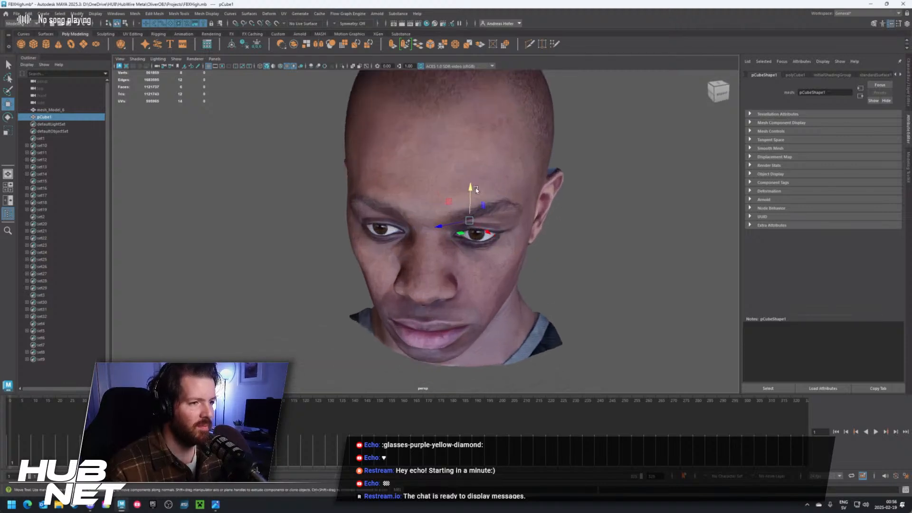
middle_click_drag(429, 243, 491, 285)
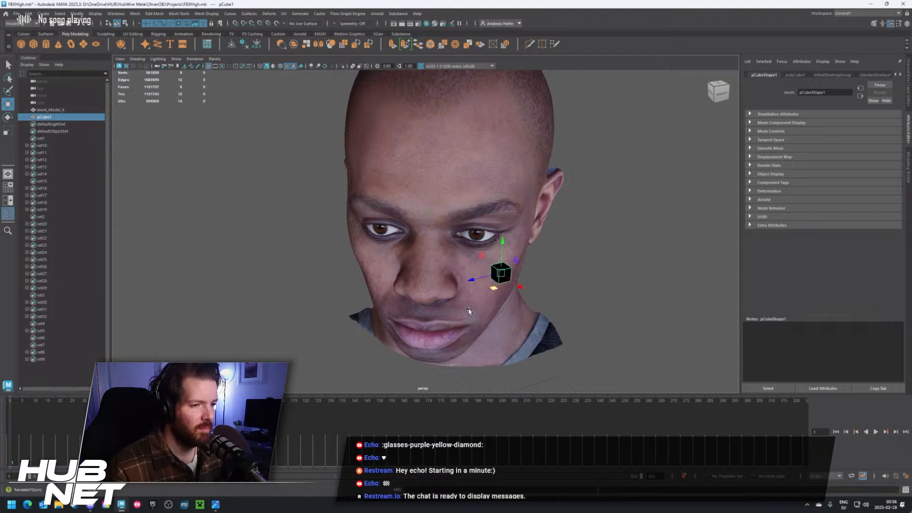
Try to rotate the scanned head mesh about its vertical axis
left_click(508, 320)
left_click_drag(609, 291, 578, 301, "alt")
key("e")
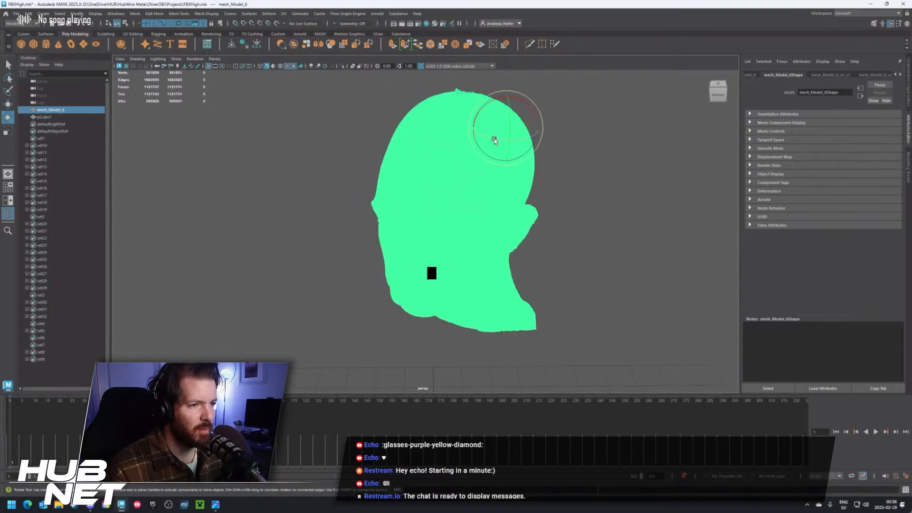
left_click_drag(494, 141, 498, 139)
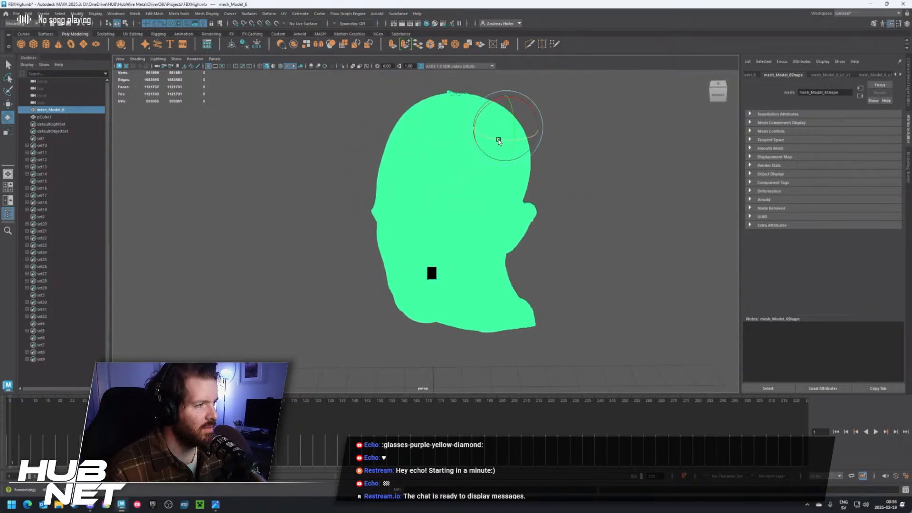
key("ctrl+z")
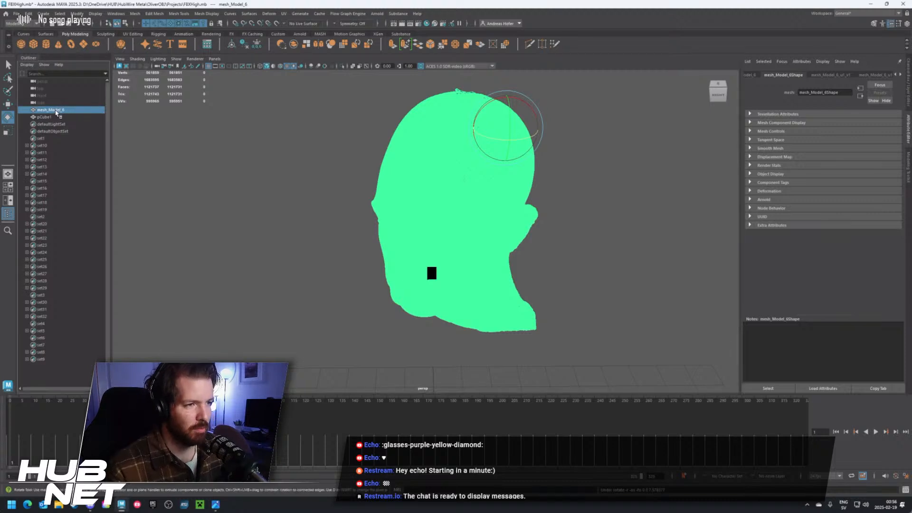
Duplicate the head mesh mesh_Model_6 to keep the original as a backup
right_click(60, 113)
mouse_move(67, 120)
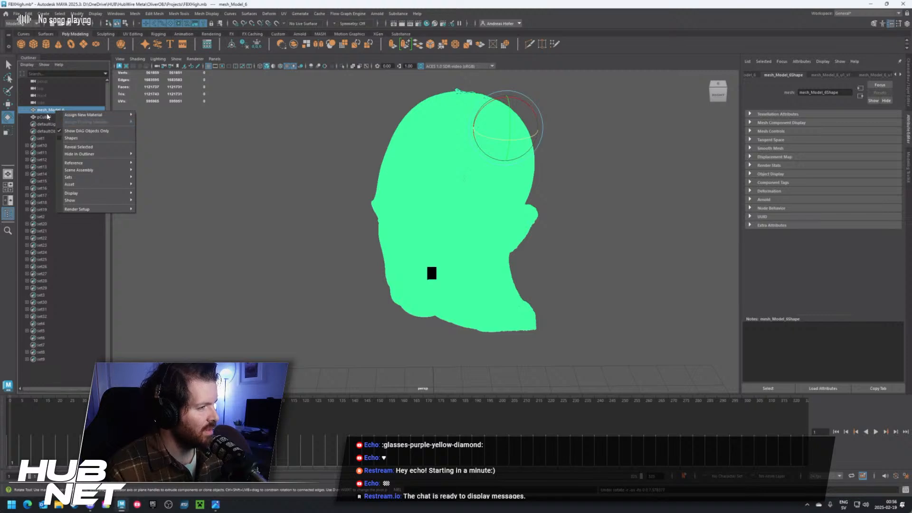
left_click(47, 114)
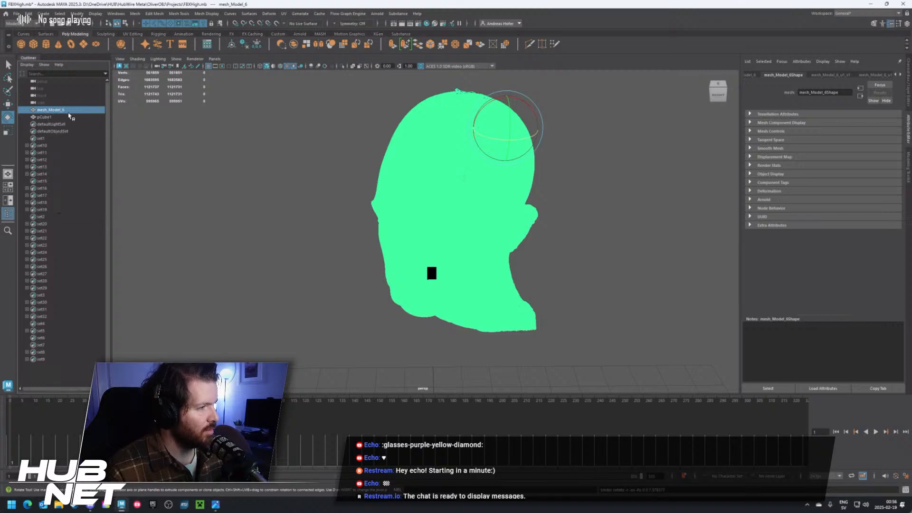
key("ctrl+d")
left_click(51, 110)
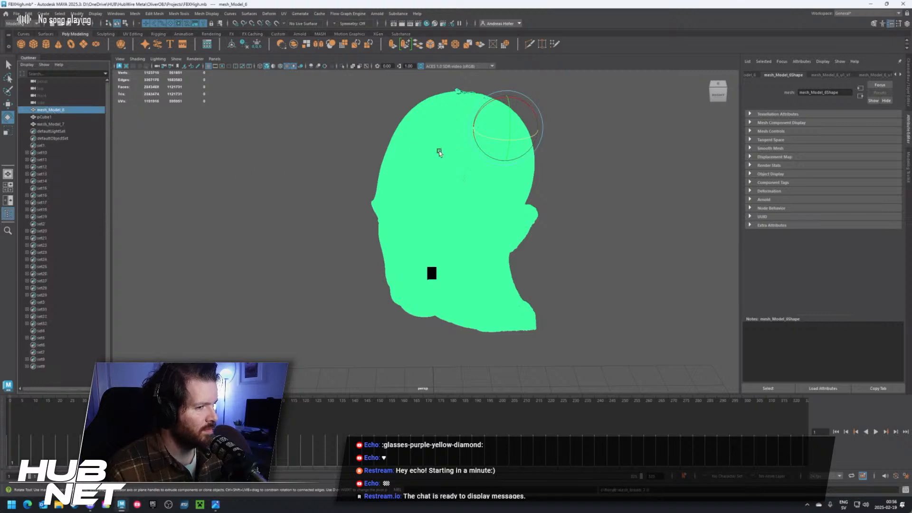
left_click(557, 160)
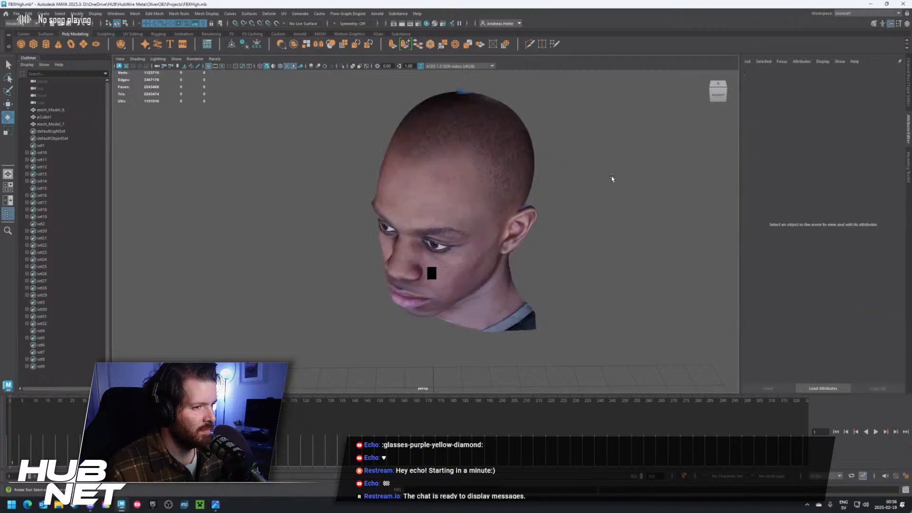
Put the original head mesh_Model_6 in a new display layer and hide that layer
left_click(61, 110)
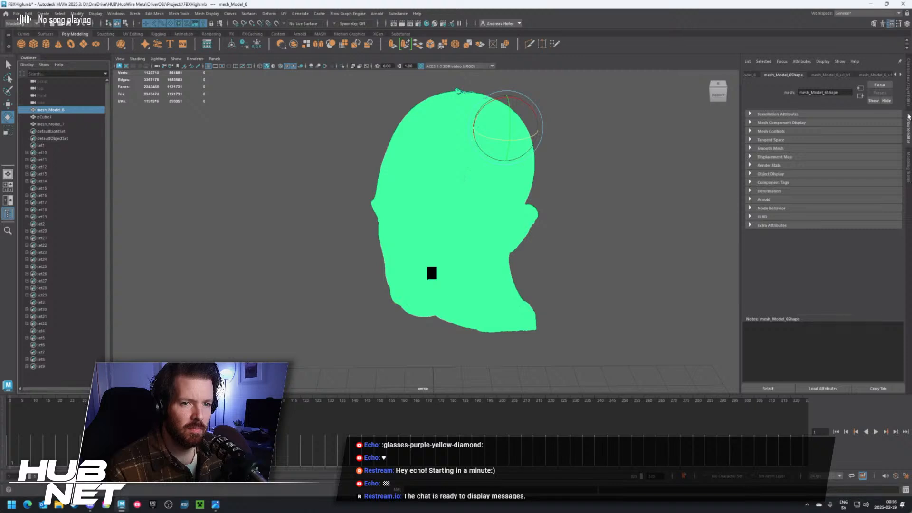
left_click(907, 99)
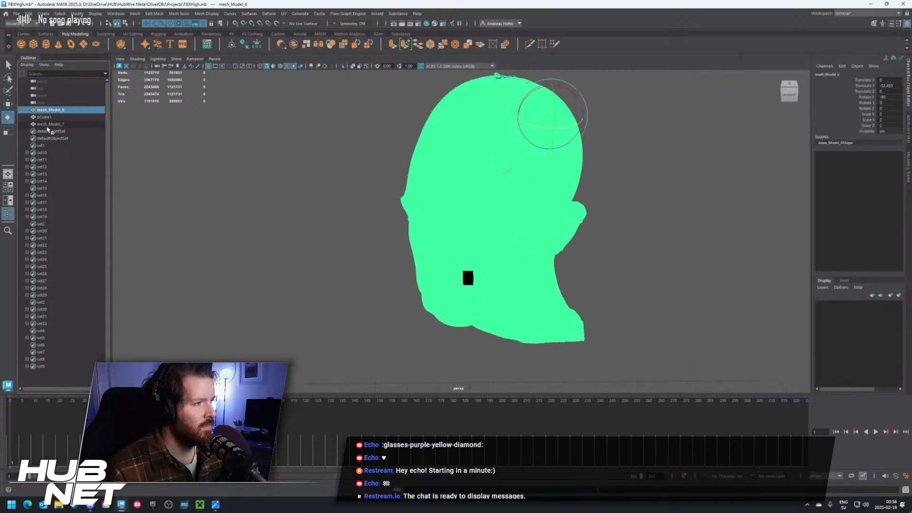
left_click(899, 296)
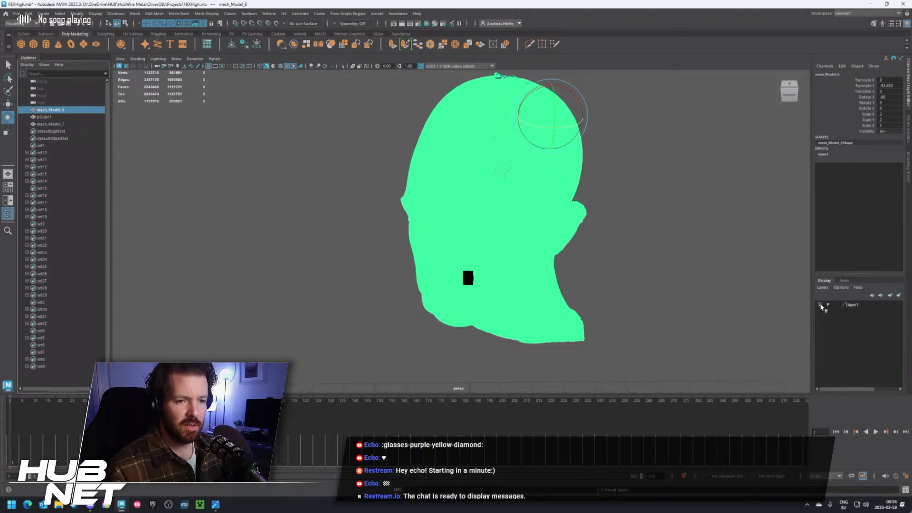
Rotate the duplicate head mesh_Model_7 about its vertical axis so the face points straight along the X axis
left_click(52, 124)
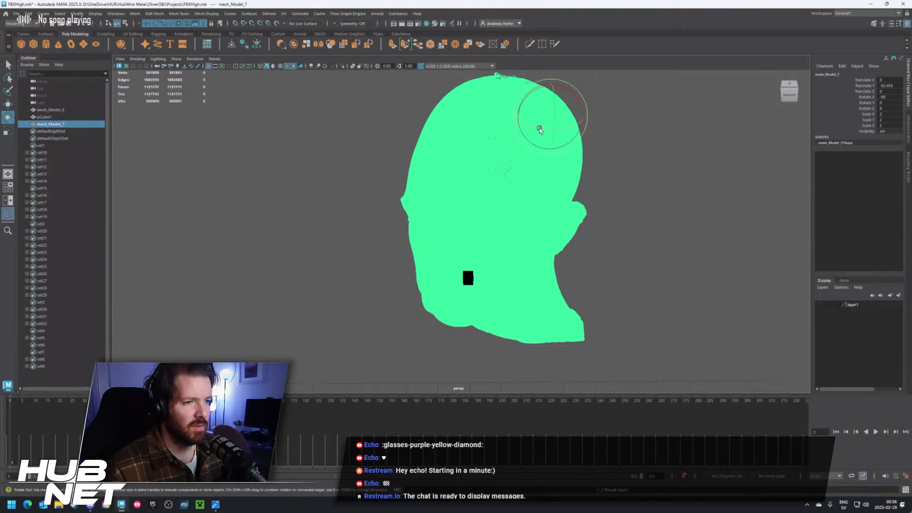
left_click_drag(539, 130, 563, 133)
right_click_drag(590, 179, 582, 209, "alt")
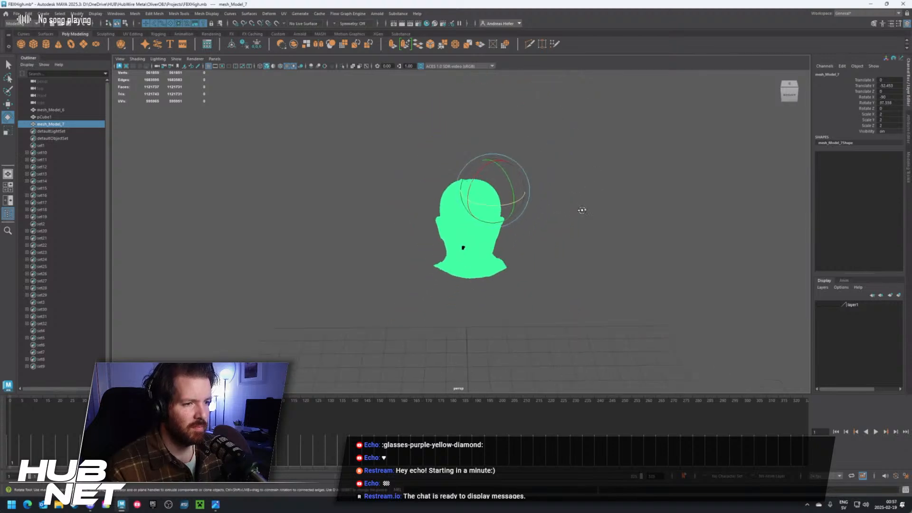
mouse_move(582, 209)
left_mouse_down("alt")
mouse_move(581, 243)
mouse_move(583, 201)
mouse_move(575, 201)
left_mouse_up("alt")
scroll(534, 231, "up", 5)
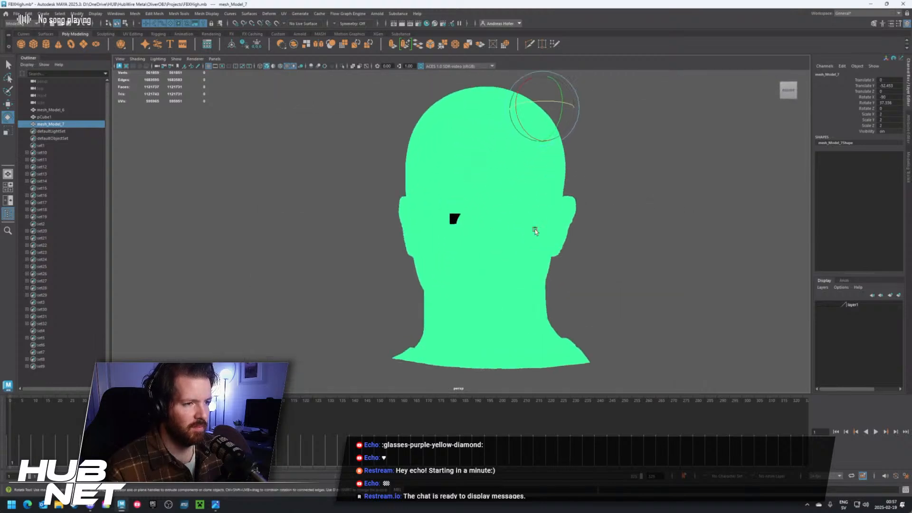
left_click(572, 236)
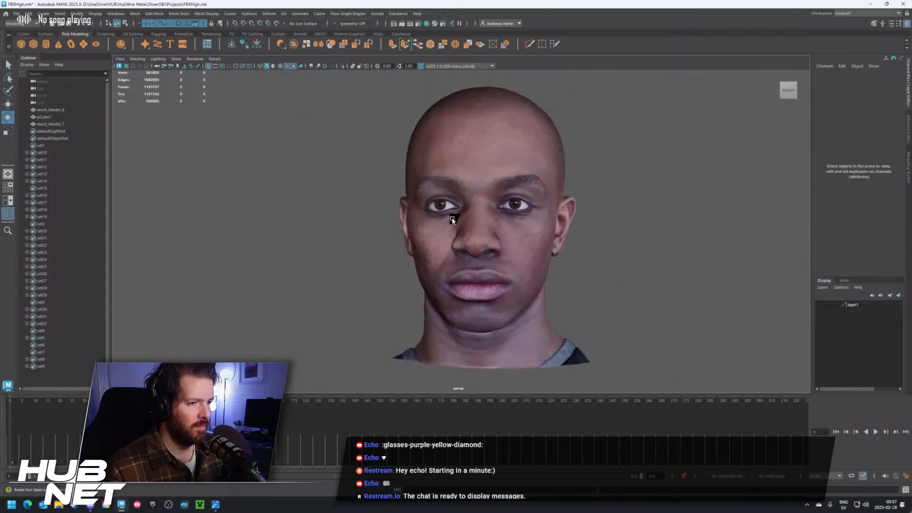
Move the cube in front of the nose bridge, between the eyes
left_click(452, 220)
key("w")
left_click_drag(425, 222, 452, 214)
scroll(437, 232, "up", 4)
left_click_drag(429, 245, 448, 264)
Scale the cube into a thin plate, about 0.47 in Y and 0.078 in X, for the glasses' bridge
key("r")
scroll(448, 265, "up", 5)
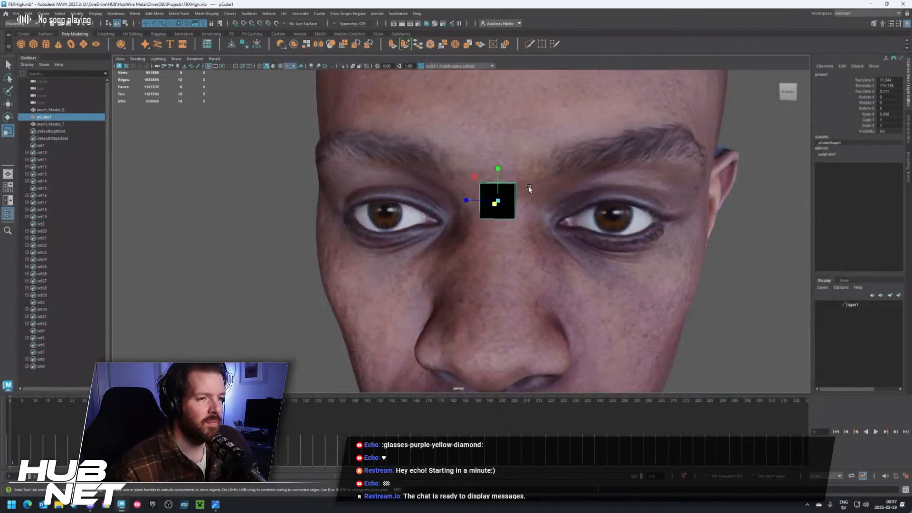
scroll(547, 219, "up", 2)
middle_click_drag(579, 217, 499, 209, "alt")
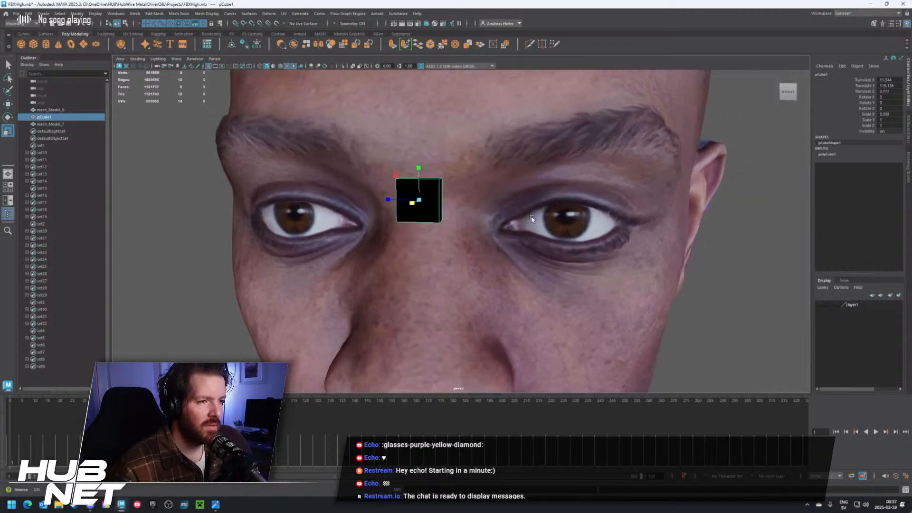
left_click_drag(417, 173, 600, 251)
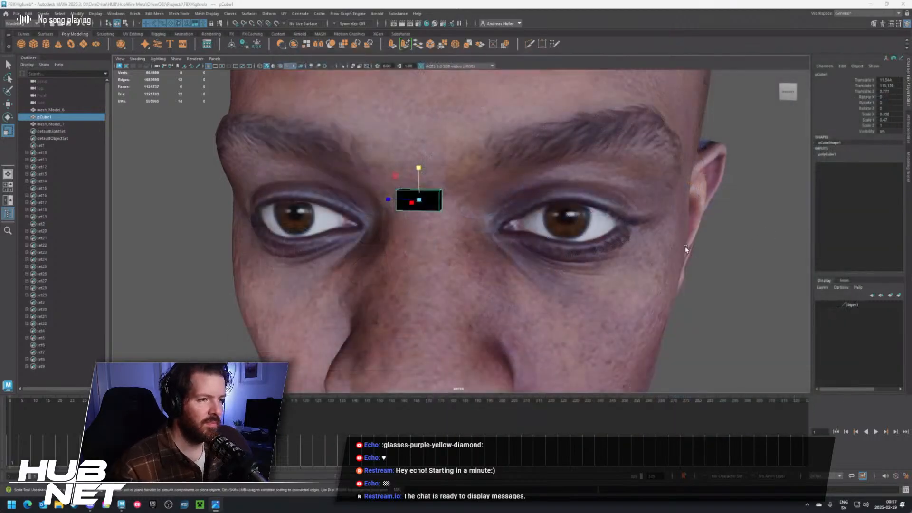
left_click_drag(489, 198, 468, 222, "alt")
key("f")
scroll(488, 238, "down", 6)
scroll(461, 255, "down", 1)
scroll(492, 227, "down", 8)
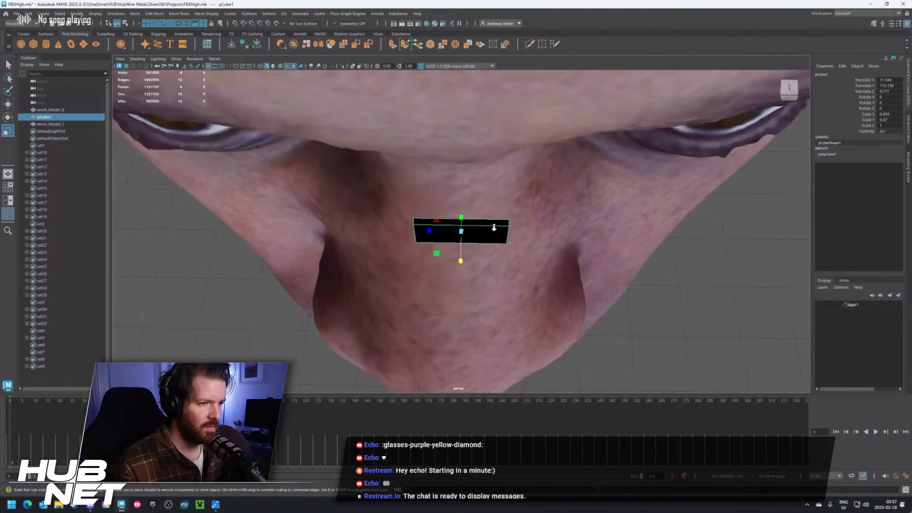
Move the thin plate to X 11, centre it over the nose bridge, and stretch it wider along Z
key("w")
left_click_drag(434, 251, 530, 309)
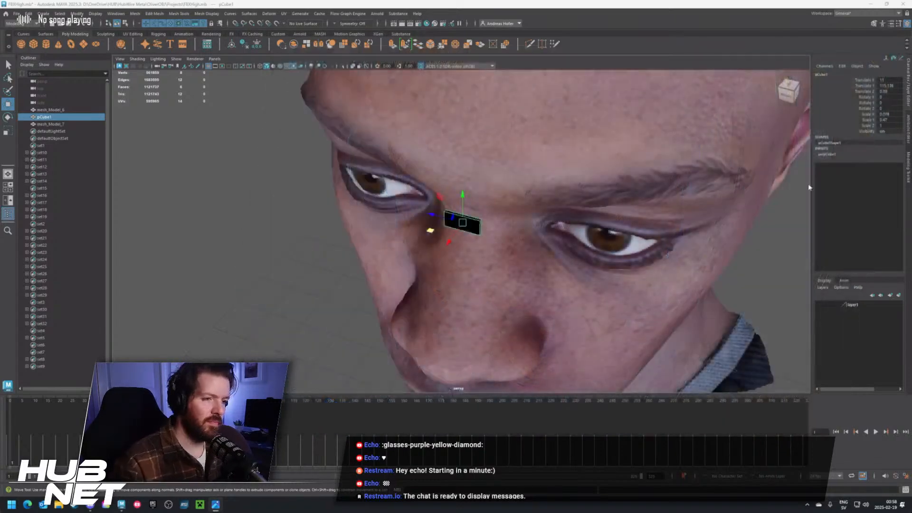
left_click_drag(531, 286, 550, 263, "alt")
key("r")
left_click_drag(426, 230, 437, 249)
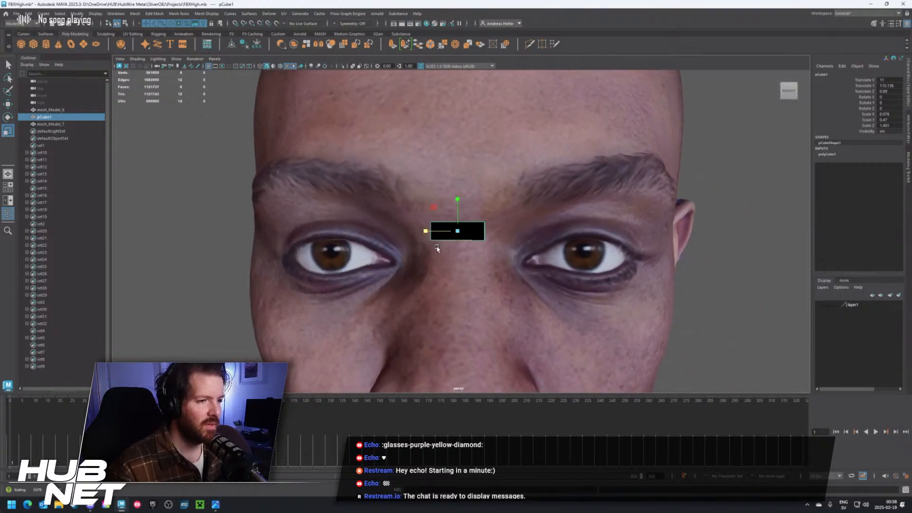
Assign a new Lambert material to the thin plate over the nose bridge
right_click(473, 234)
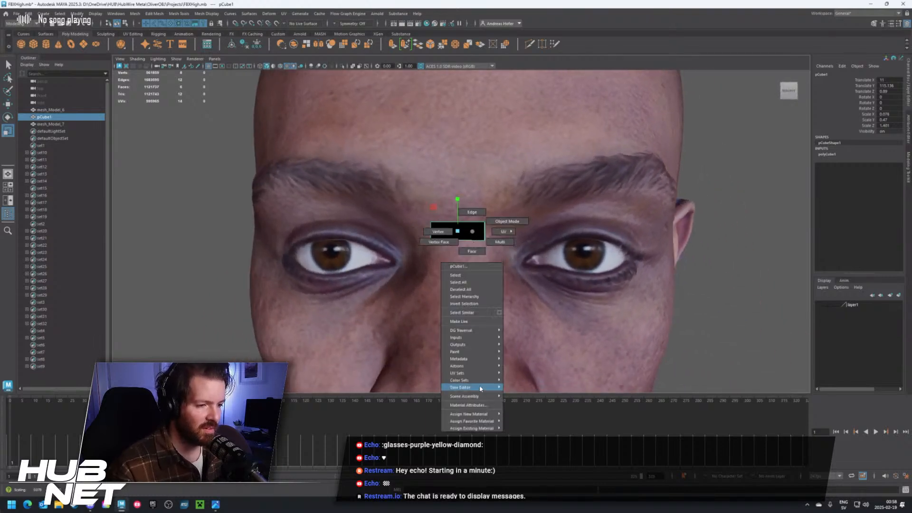
mouse_move(474, 416)
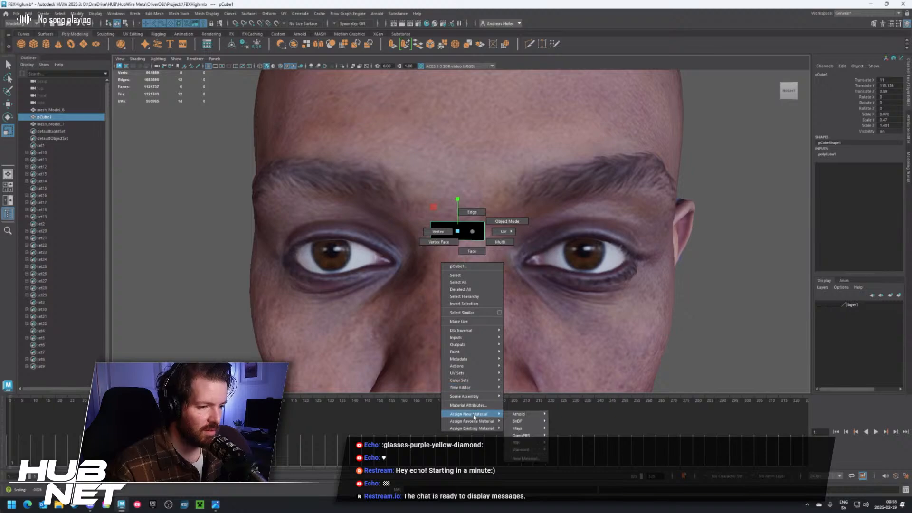
left_click(525, 459)
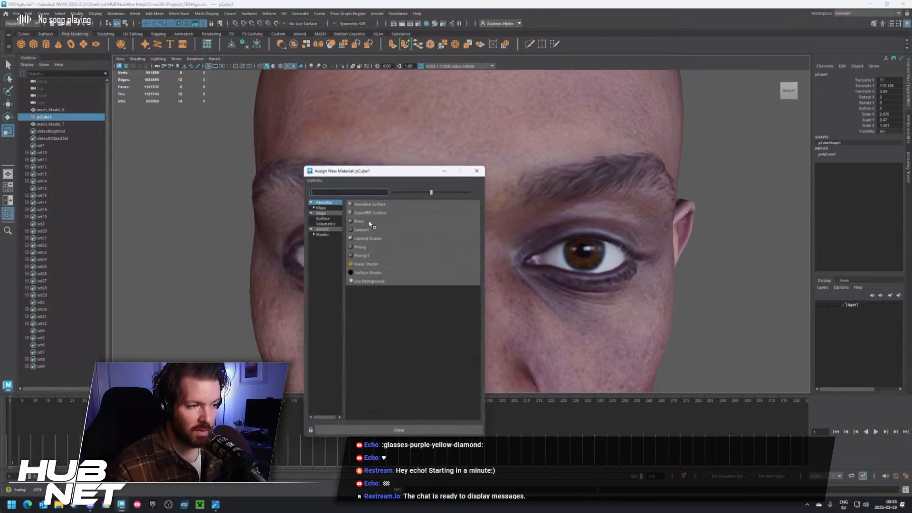
left_click(361, 230)
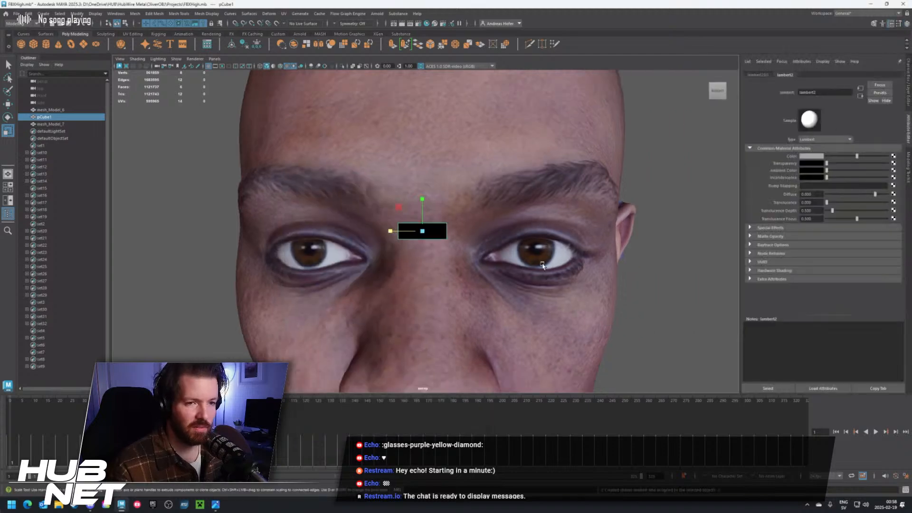
Compare the viewport lighting with all lights and without, leaving shaded display with texture maps on
left_click_drag(543, 265, 522, 272, "alt")
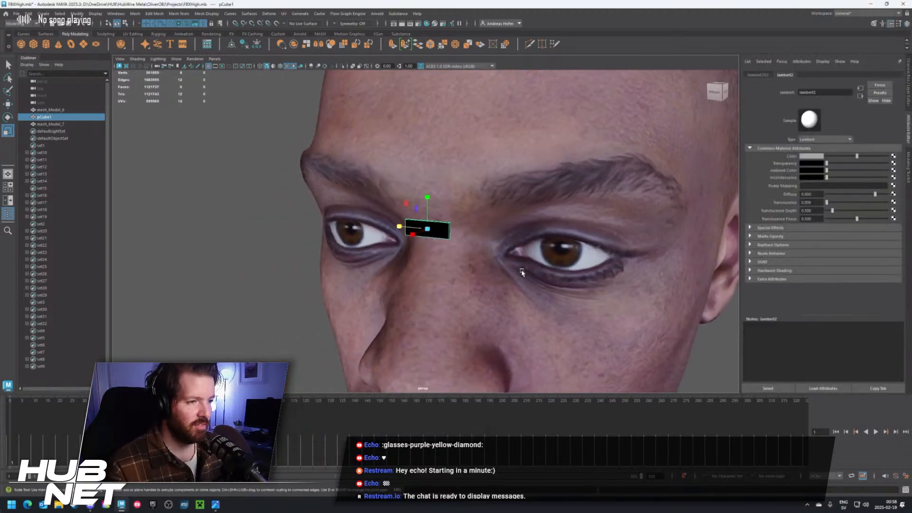
key("6")
key("6")
key("6")
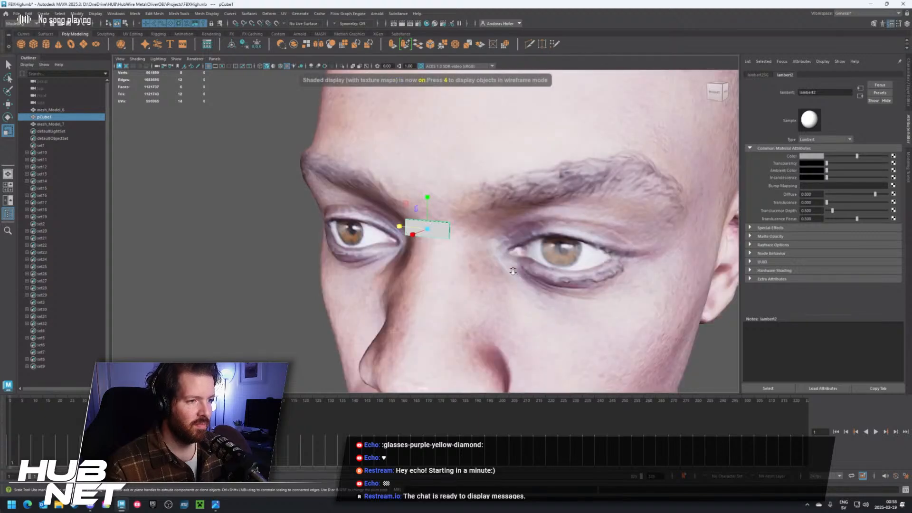
key("7")
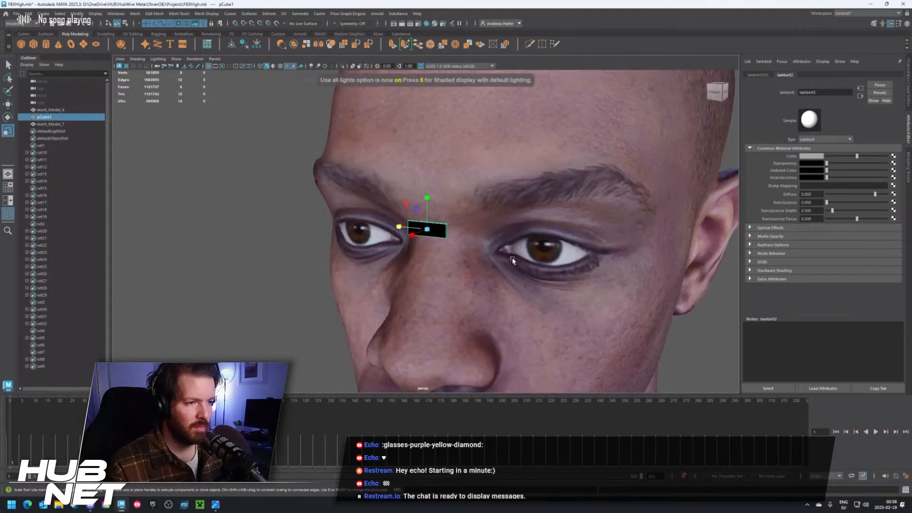
key("6")
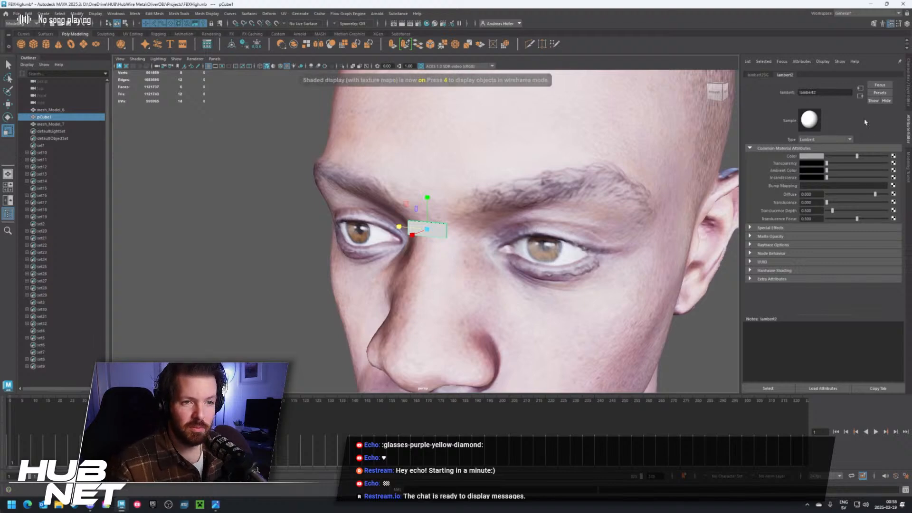
left_click_drag(854, 157, 859, 158)
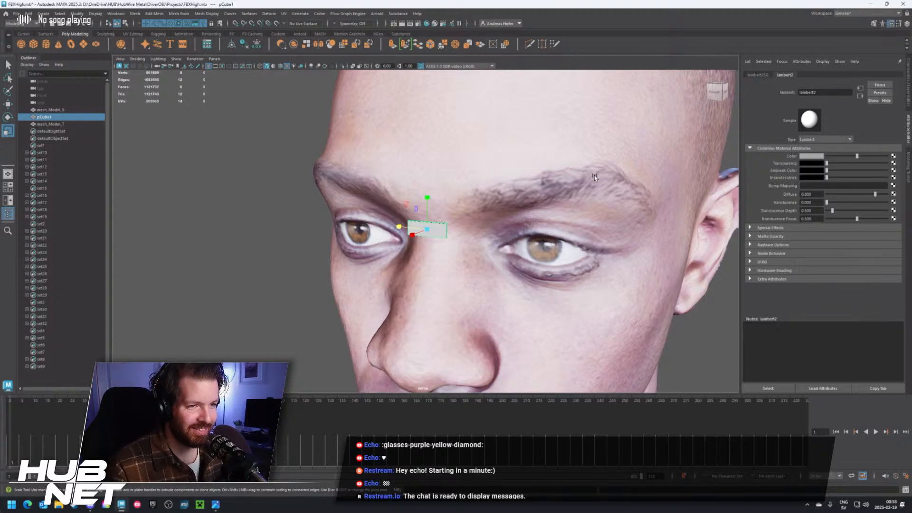
Examine the scene materials in the Hypershade and the diffuse file texture attributes of the mesh_Model_7 head
left_click(536, 178)
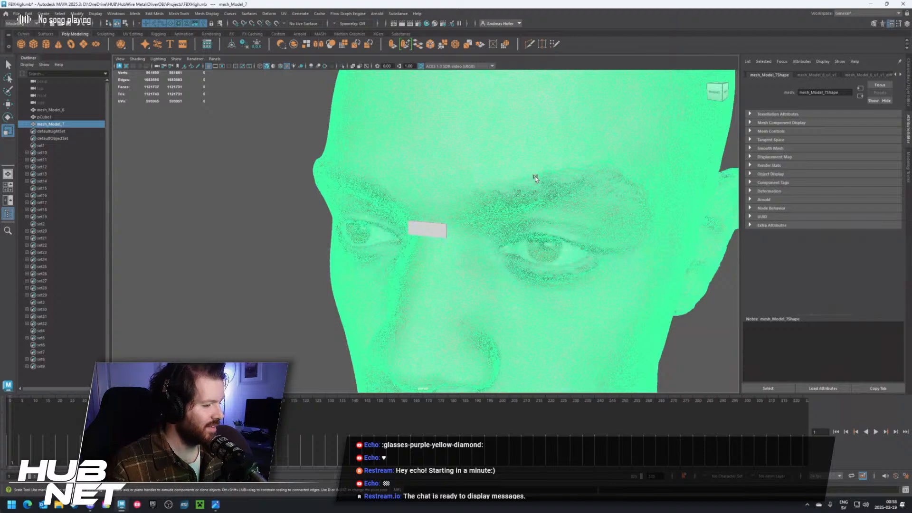
left_click(430, 230)
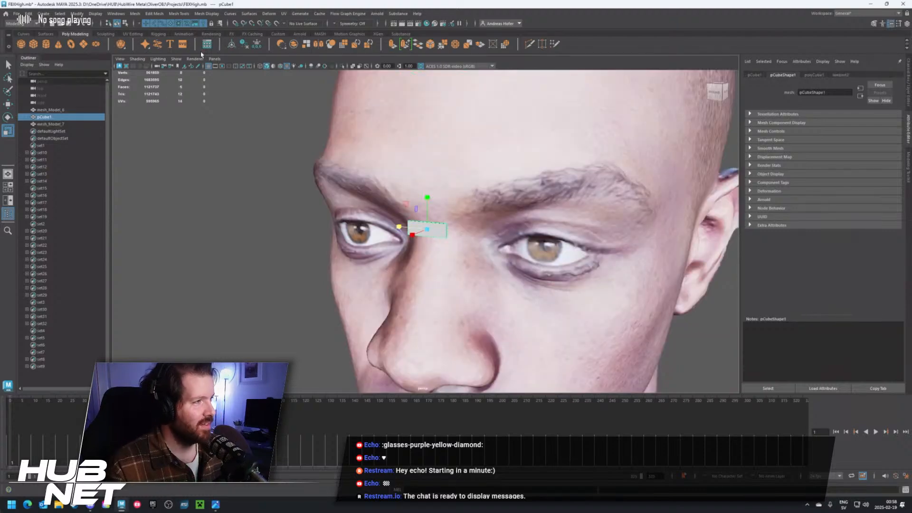
left_click(427, 24)
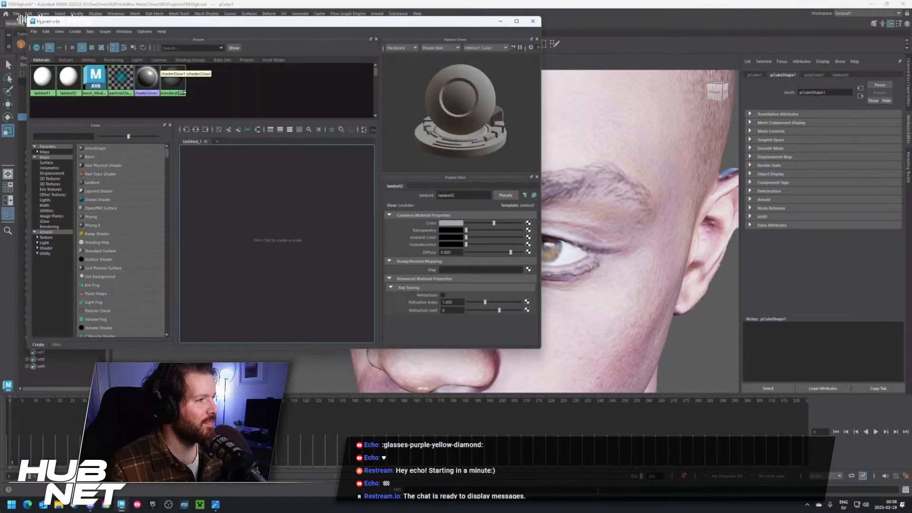
left_click(500, 20)
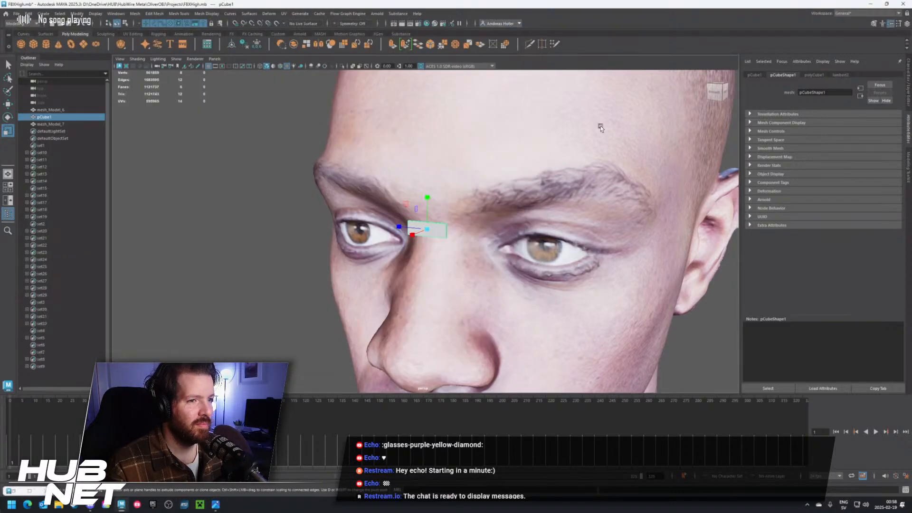
left_click(601, 128)
left_click(844, 76)
left_click(764, 75)
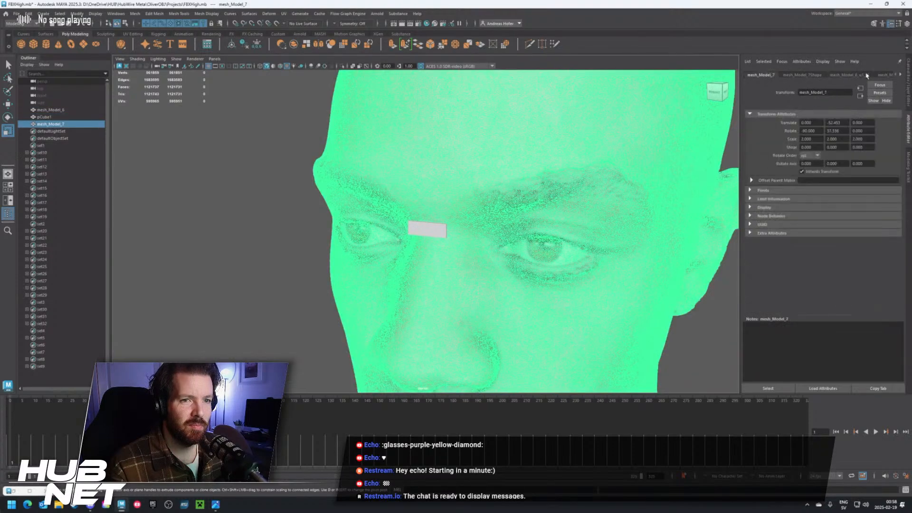
left_click(902, 75)
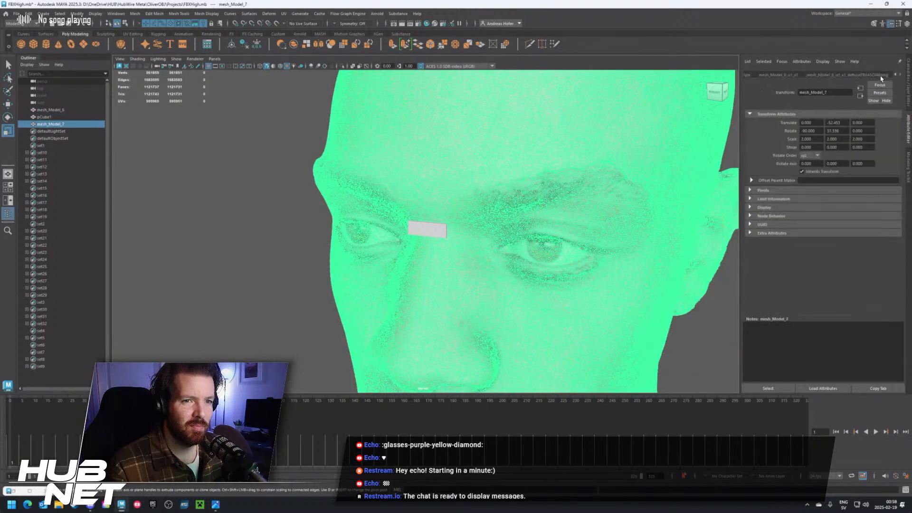
left_click(881, 76)
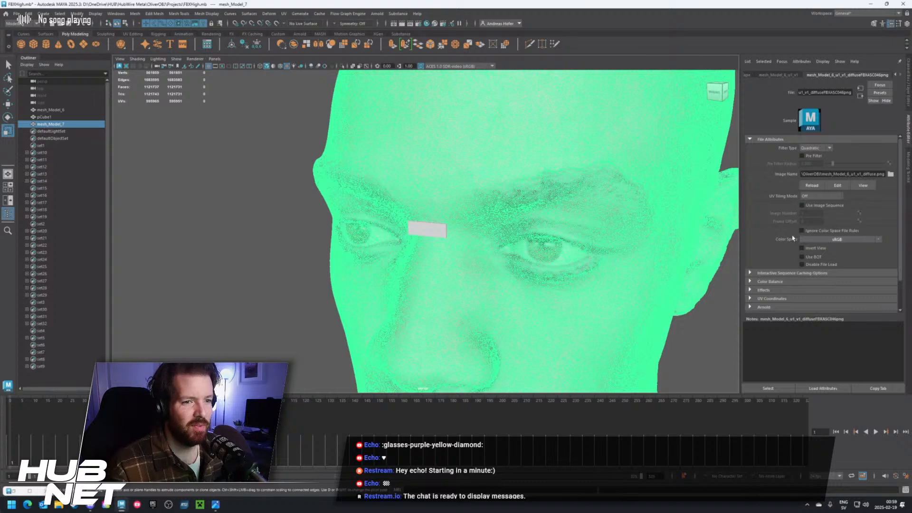
Rescale the thin plate in height and width to fit the nose bridge between the eyes
left_click(442, 227)
mouse_move(502, 263)
left_mouse_down("alt")
mouse_move(460, 280)
mouse_move(461, 270)
mouse_move(517, 243)
mouse_move(506, 217)
mouse_move(495, 260)
left_mouse_up("alt")
left_click_drag(423, 199, 425, 189)
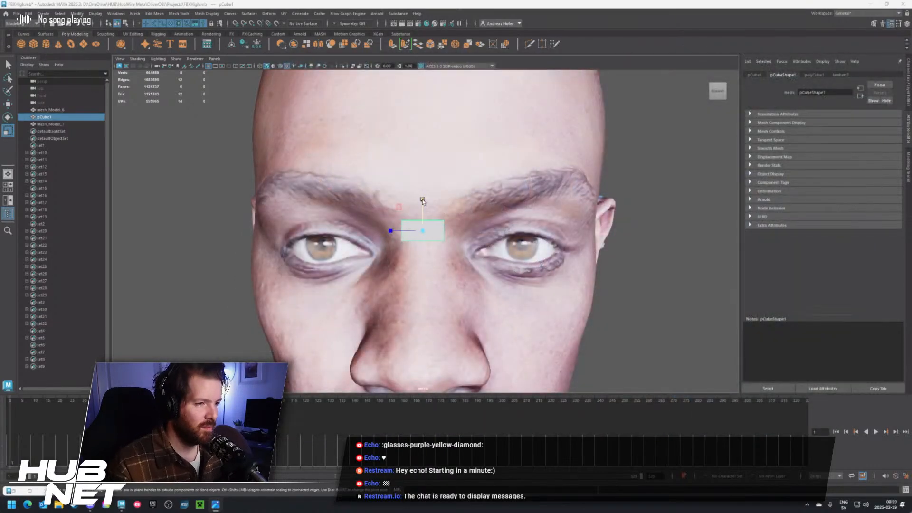
left_click_drag(423, 201, 395, 233)
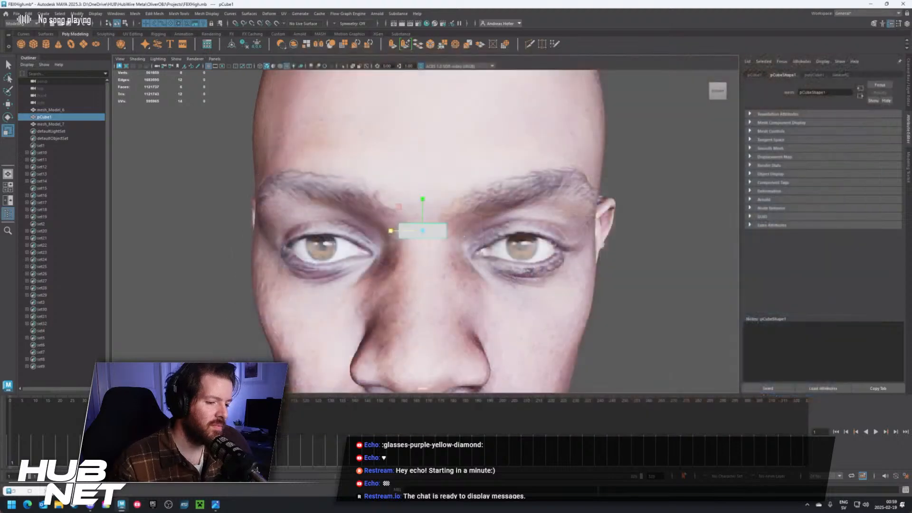
Insert seven evenly spaced vertical edge loops across the plate with Multi-Cut, dividing it into eight equal segments
scroll(411, 233, "up", 5)
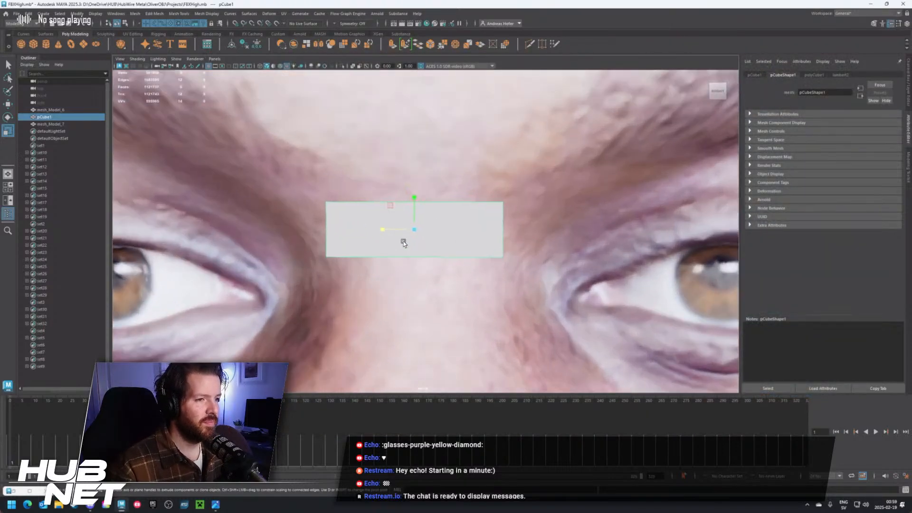
left_click(530, 44)
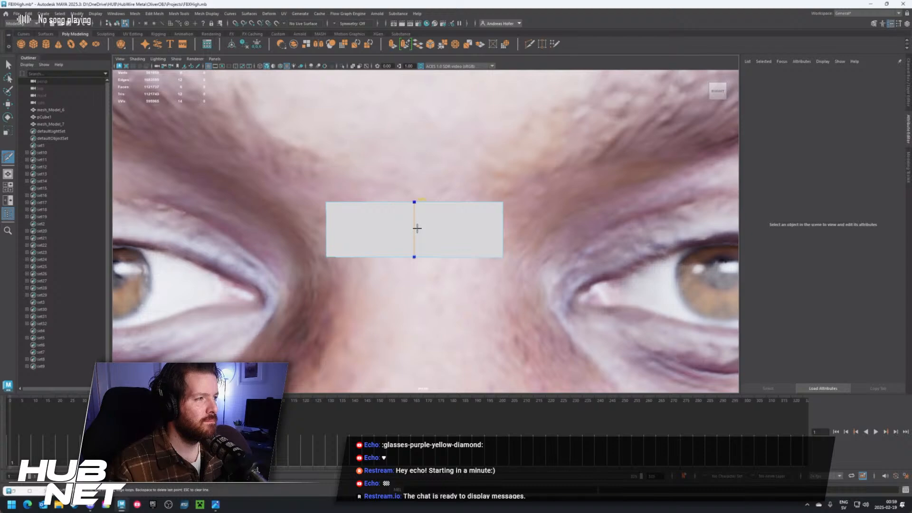
left_click(417, 228, "ctrl")
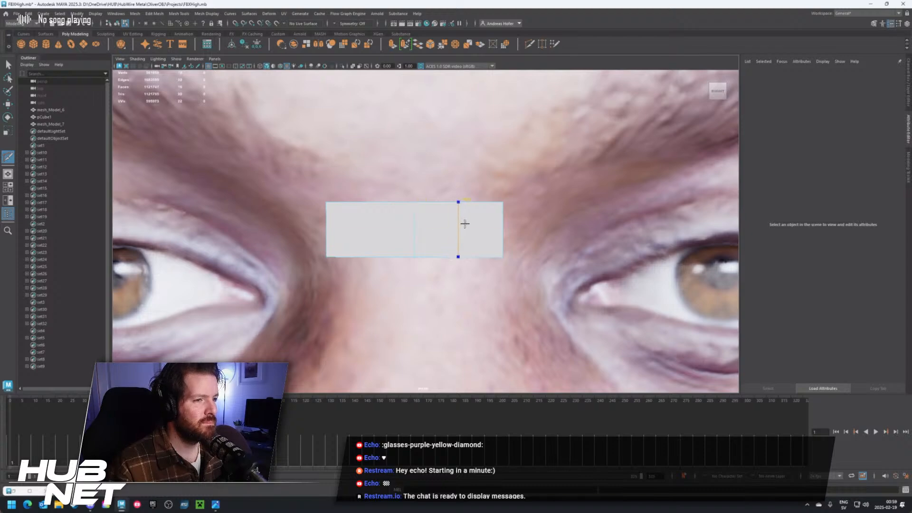
left_click(459, 224, "ctrl")
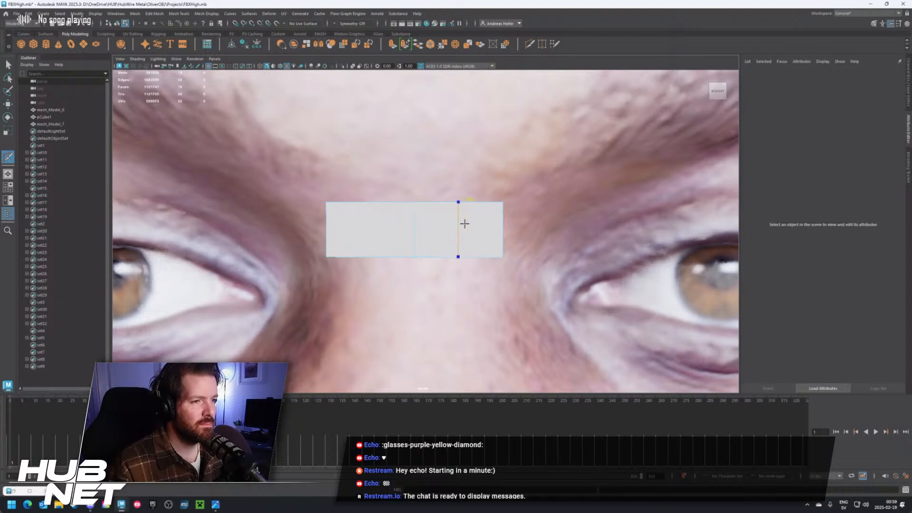
left_click(371, 225, "ctrl")
left_click(393, 211, "ctrl")
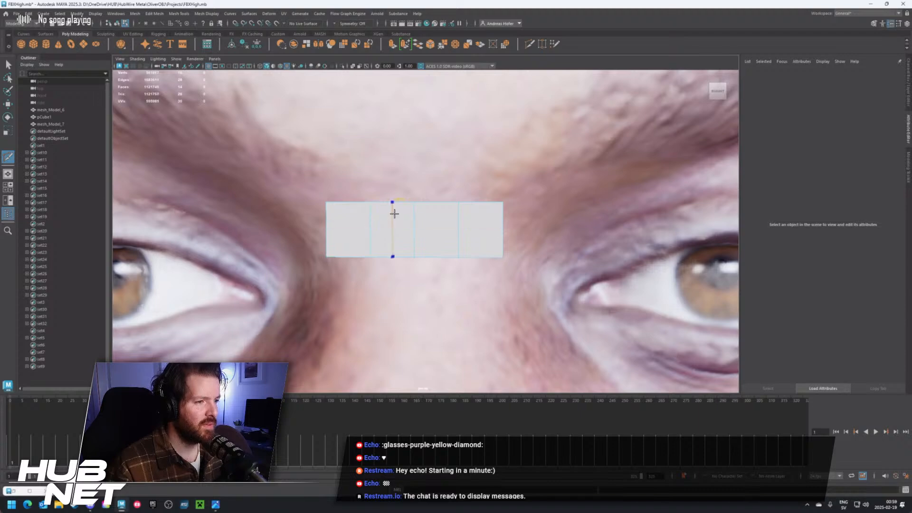
left_click(350, 213, "ctrl")
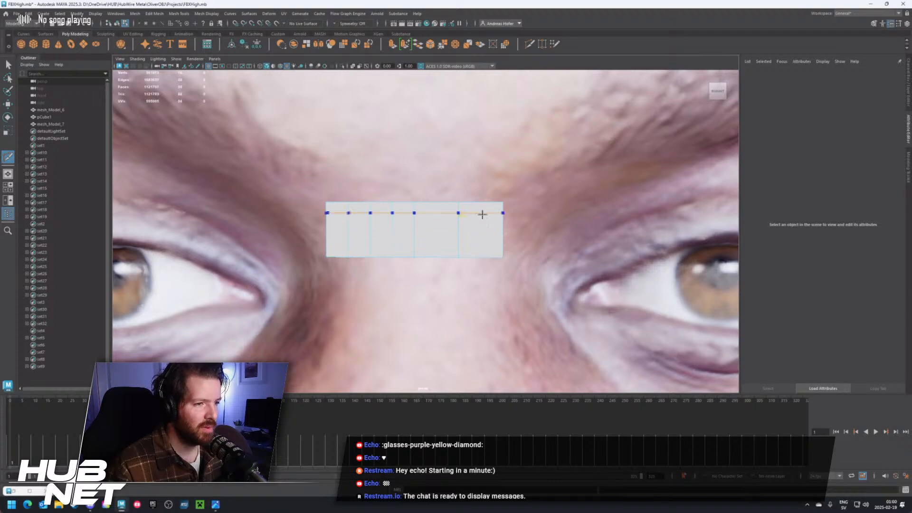
left_click(481, 211, "ctrl")
left_click(436, 221, "ctrl")
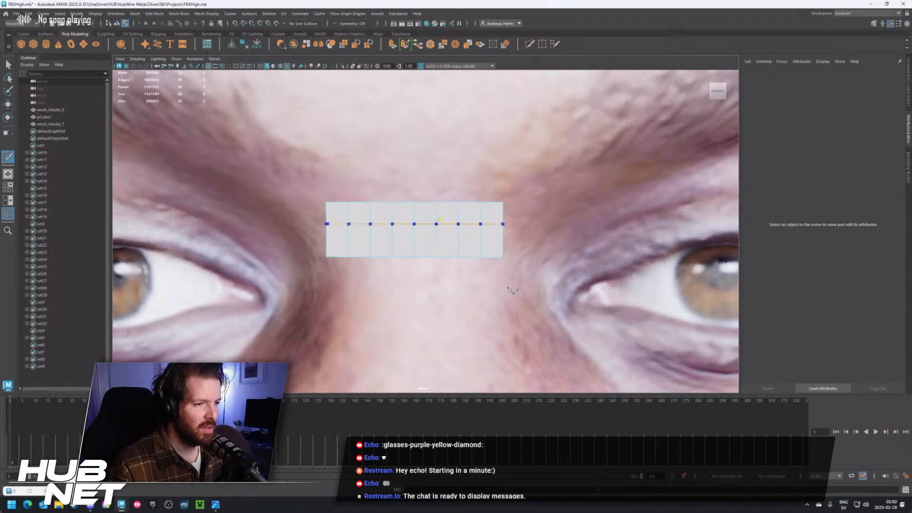
right_click_drag(423, 220, 459, 224)
Insert three horizontal edge loops along the plate's length, one at mid-height and one close to it on each side
left_click_drag(458, 223, 415, 233, "alt")
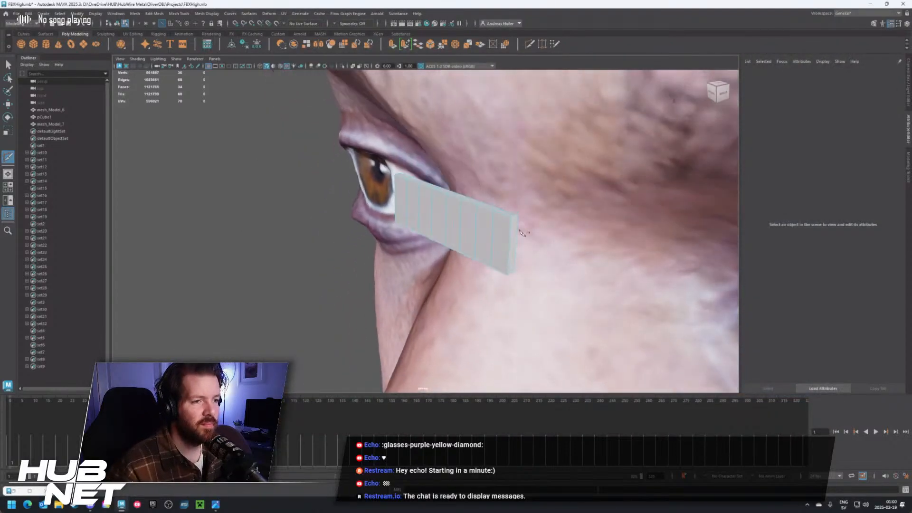
mouse_move(522, 233)
left_mouse_down("alt")
mouse_move(534, 241)
mouse_move(515, 224)
mouse_move(523, 230)
left_mouse_up("alt")
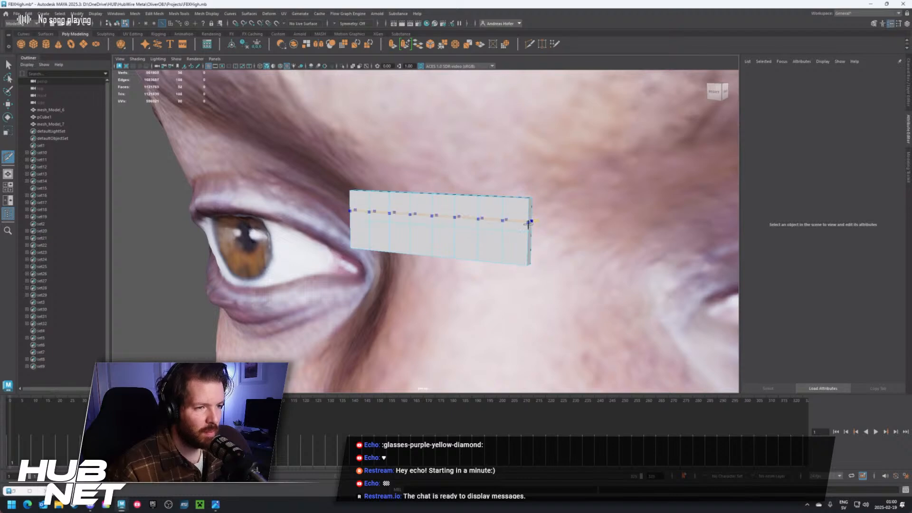
scroll(541, 238, "up", 2)
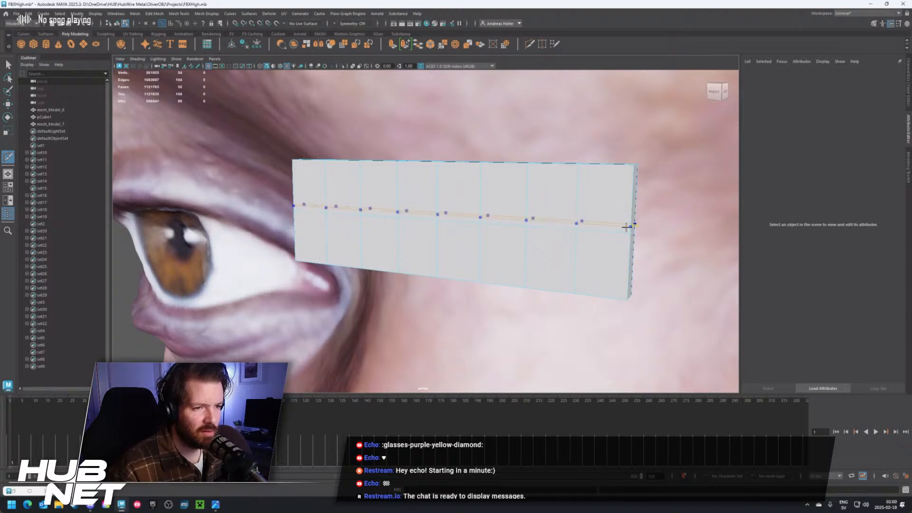
left_click(626, 240)
left_click(627, 239, "ctrl")
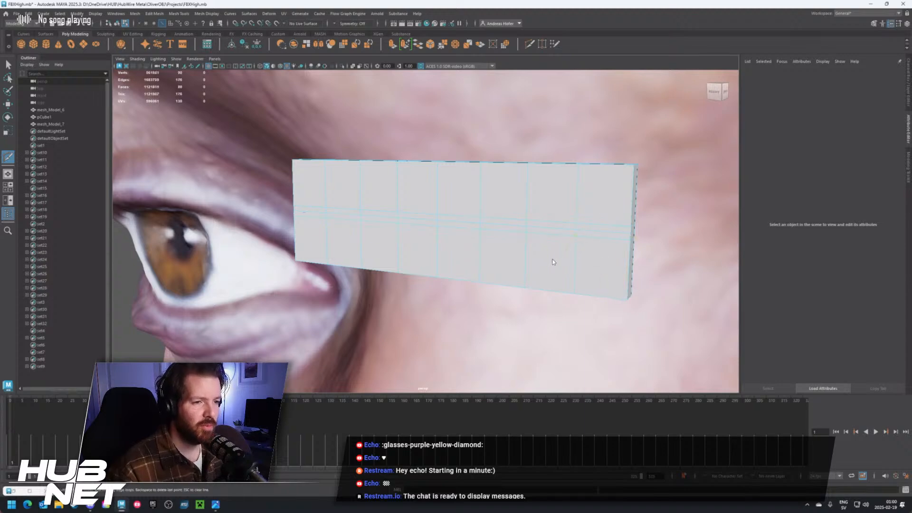
Delete the middle one of the three horizontal edge loops on the plate, together with its vertices
right_click_drag(555, 257, 556, 233)
key("w")
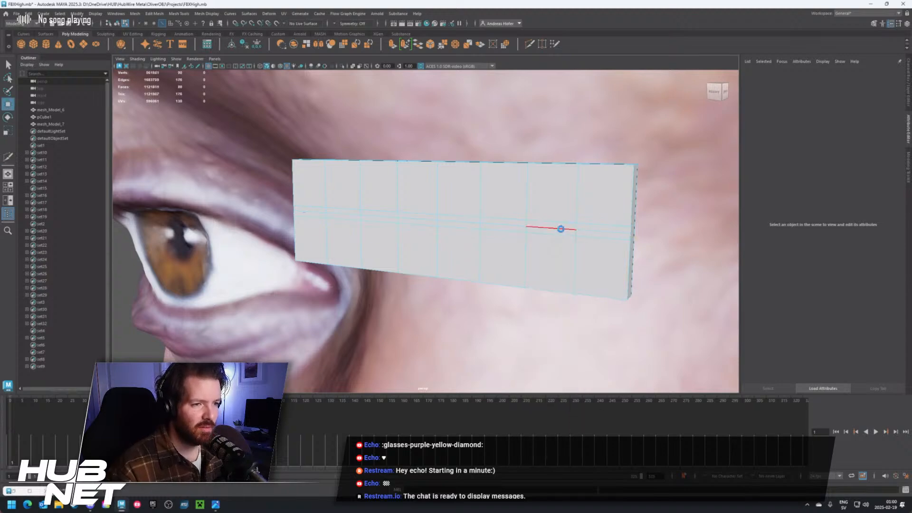
double_click(559, 229)
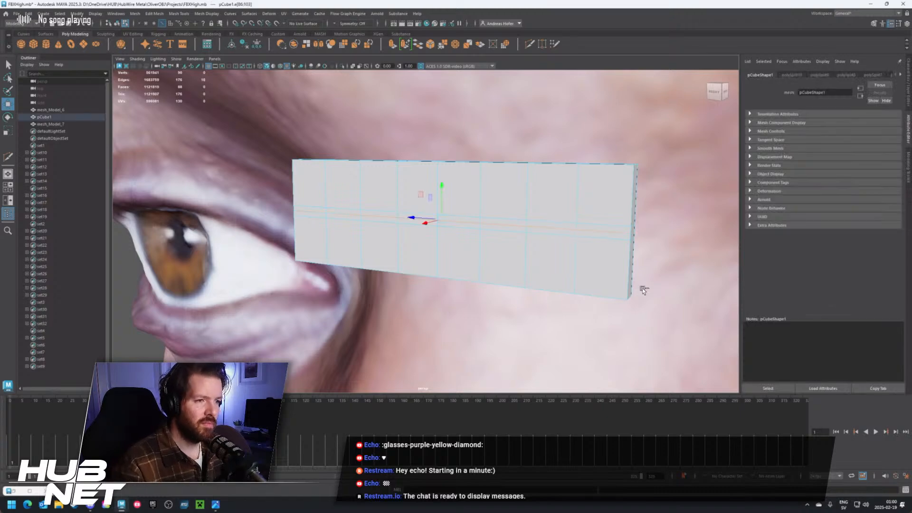
key("ctrl+Delete")
left_click_drag(575, 284, 578, 251, "alt")
middle_click_drag(578, 251, 545, 244, "alt")
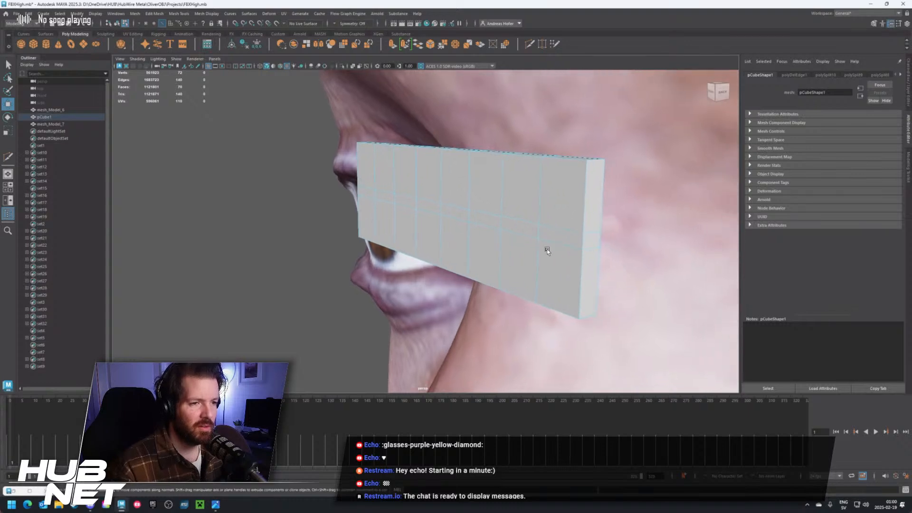
left_click(531, 45)
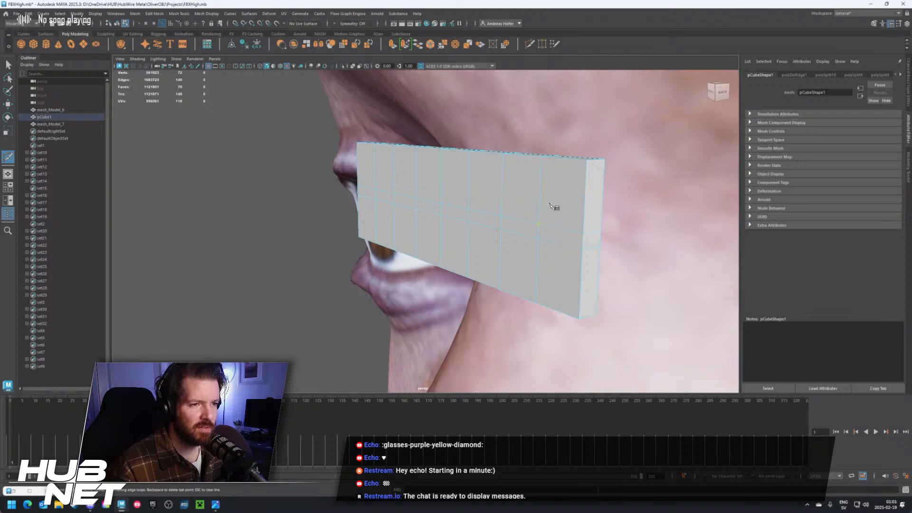
right_click_drag(552, 208, 550, 225)
left_click_drag(502, 214, 455, 211, "alt")
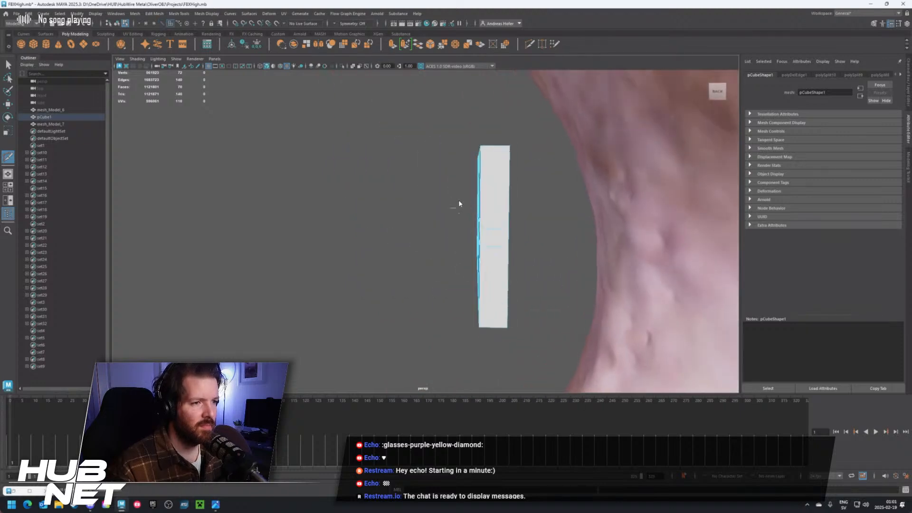
right_click_drag(459, 202, 488, 198)
key("w")
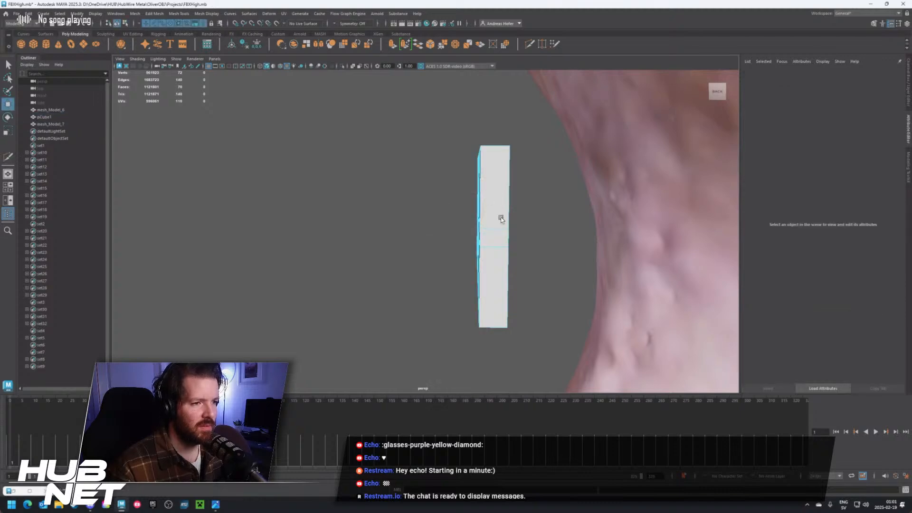
Rescale the bridge plate along its depth to make it thinner
left_click_drag(457, 250, 488, 226, "alt")
left_click(488, 226)
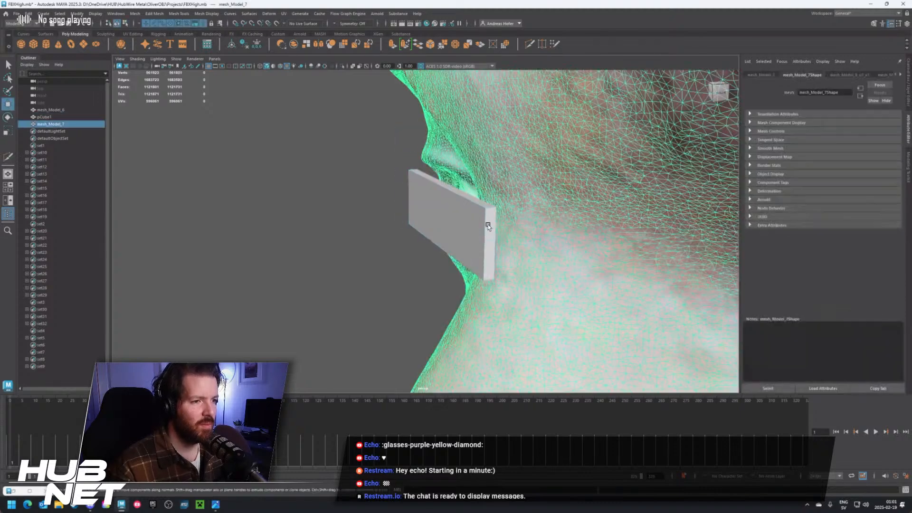
left_click(415, 220)
key("r")
left_click_drag(412, 224, 404, 225)
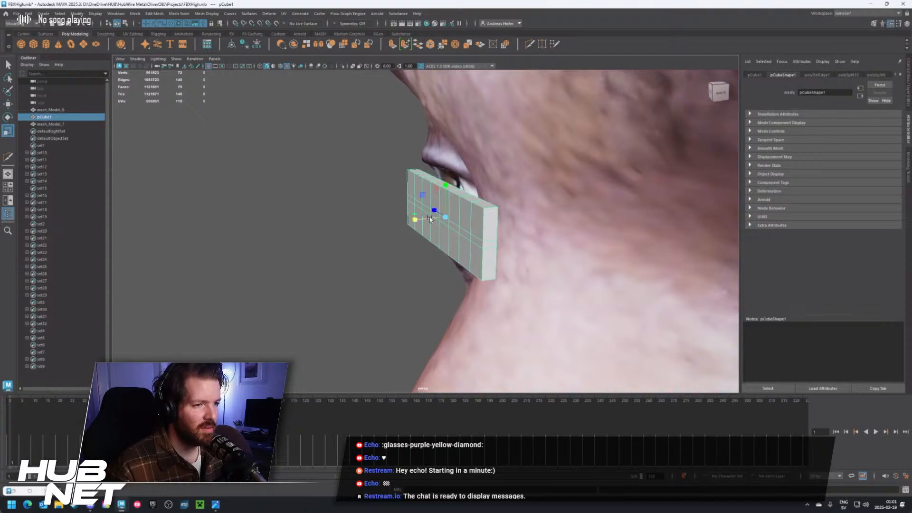
right_click(464, 214)
right_click_drag(459, 234, 460, 234)
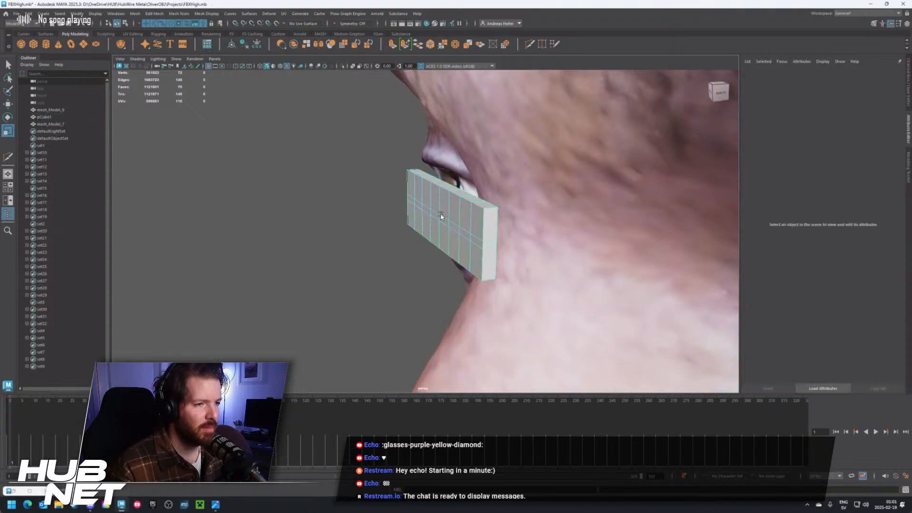
scroll(429, 191, "up", 3)
left_click(429, 191)
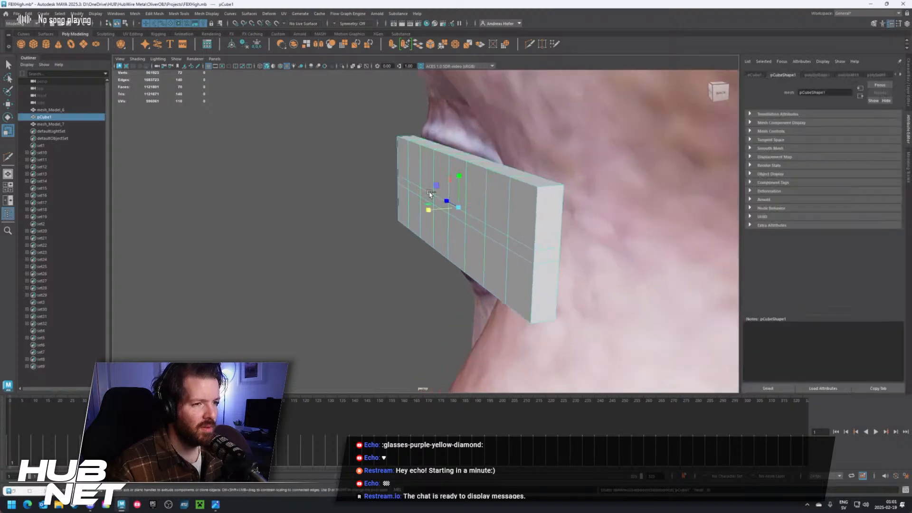
Select all eight front faces of the plate above the narrow middle strip
right_click(523, 191)
right_click_drag(523, 213, 524, 213)
left_click(524, 212)
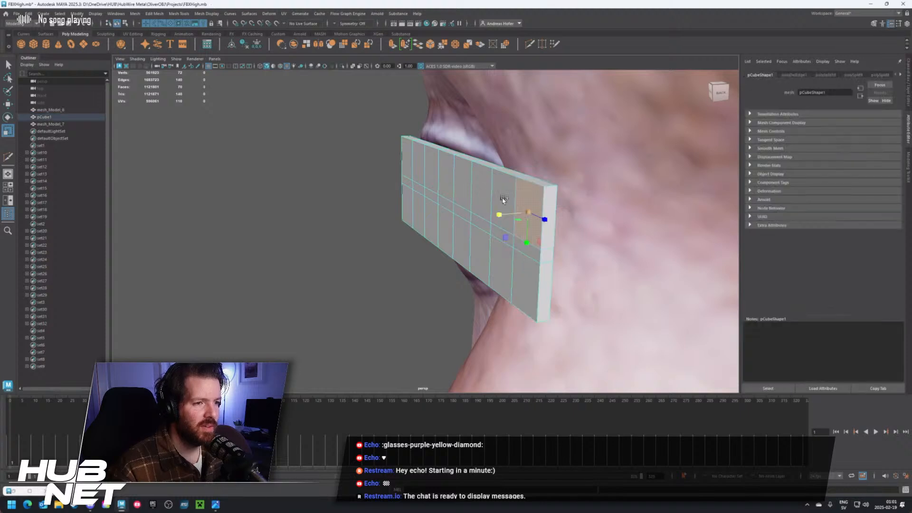
left_click(502, 200, "shift")
left_click(481, 187, "shift")
left_click(456, 178, "shift")
left_click(446, 175, "shift")
left_click(431, 171, "shift")
left_click(418, 169, "shift")
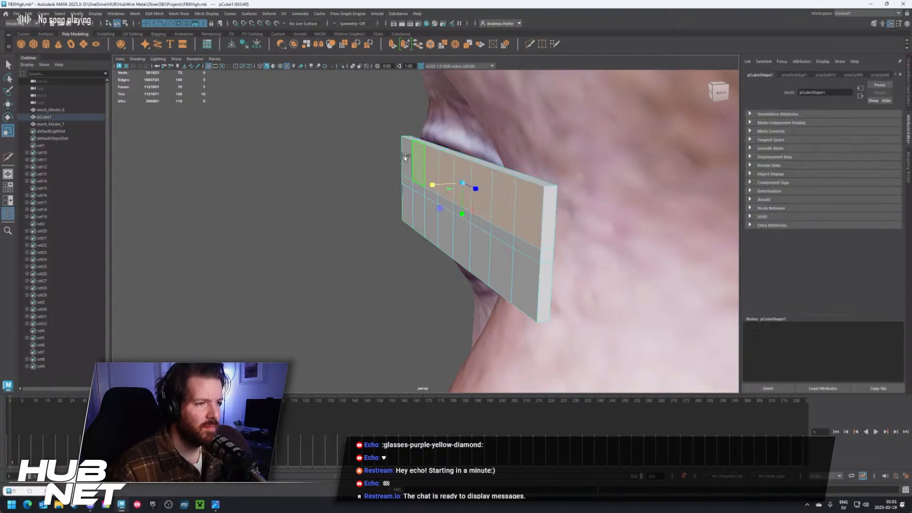
left_click(407, 167, "shift")
Extrude the upper front faces, add the lower row to the selection, and extrude both rows outward from the plate
key("ctrl+e")
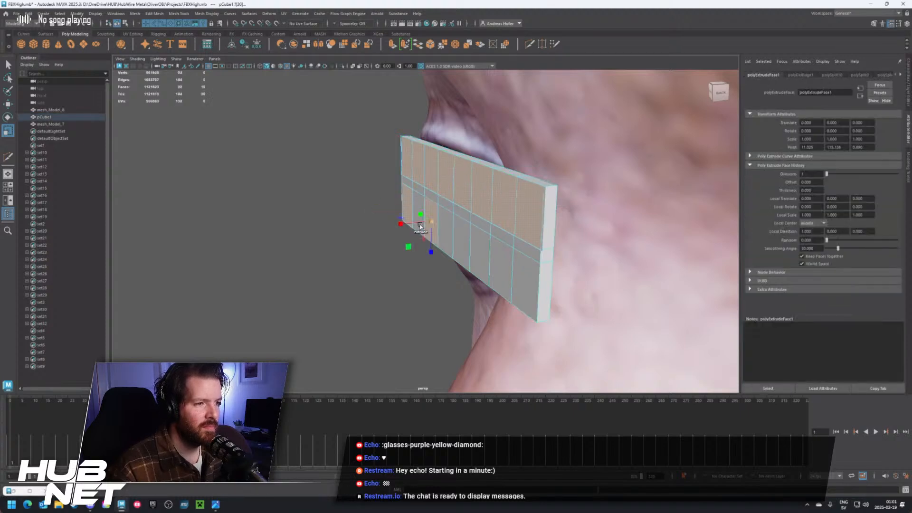
left_click(430, 216, "shift")
left_click(449, 228, "shift")
left_click(468, 240, "shift")
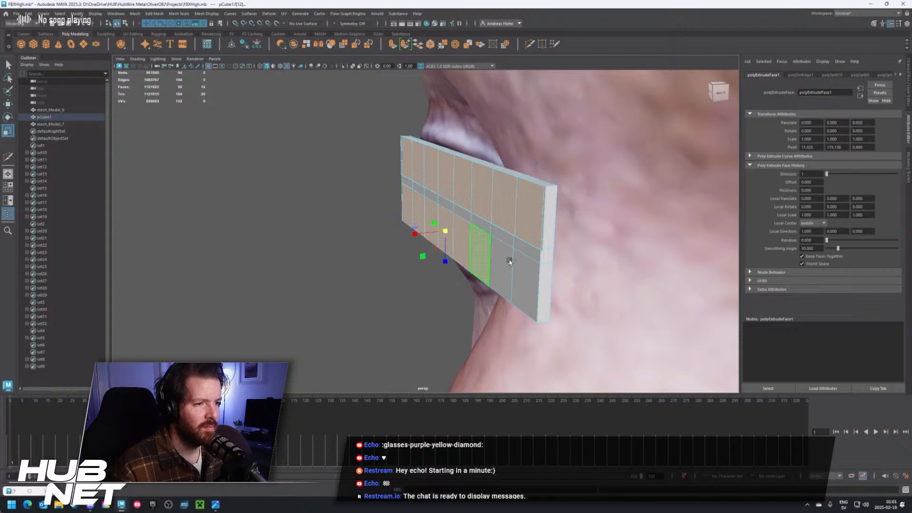
left_click(490, 251, "shift")
left_click(506, 266, "shift")
left_click(533, 291, "shift")
key("ctrl+e")
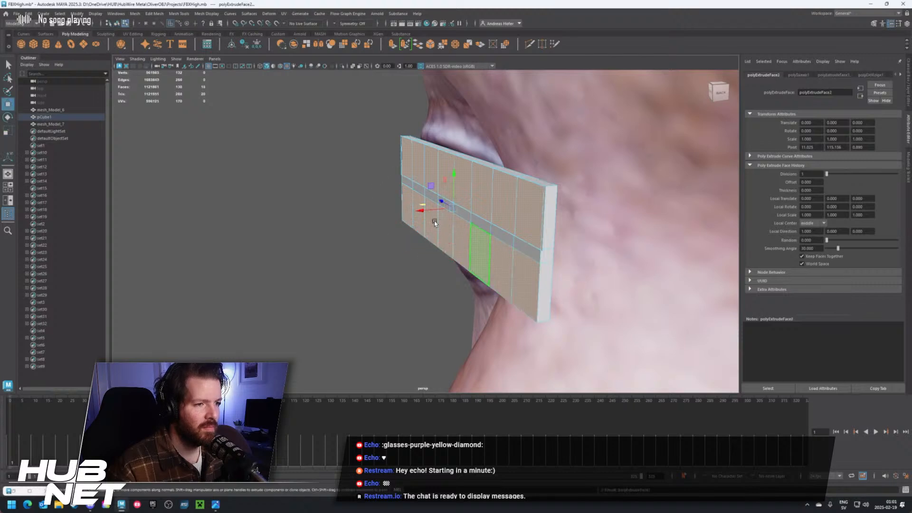
left_click_drag(426, 215, 422, 214)
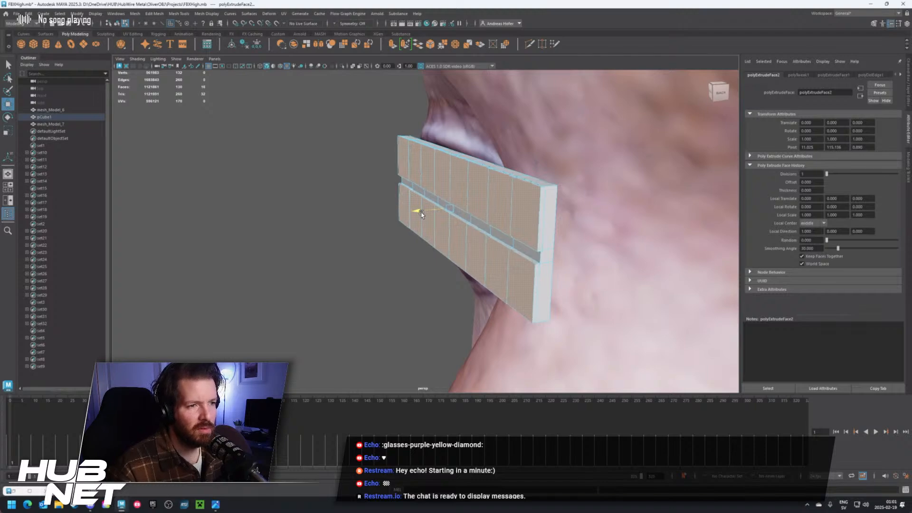
Try to move the edge loop along the groove's lower side downward, then undo the move
left_click_drag(459, 256, 485, 250, "alt")
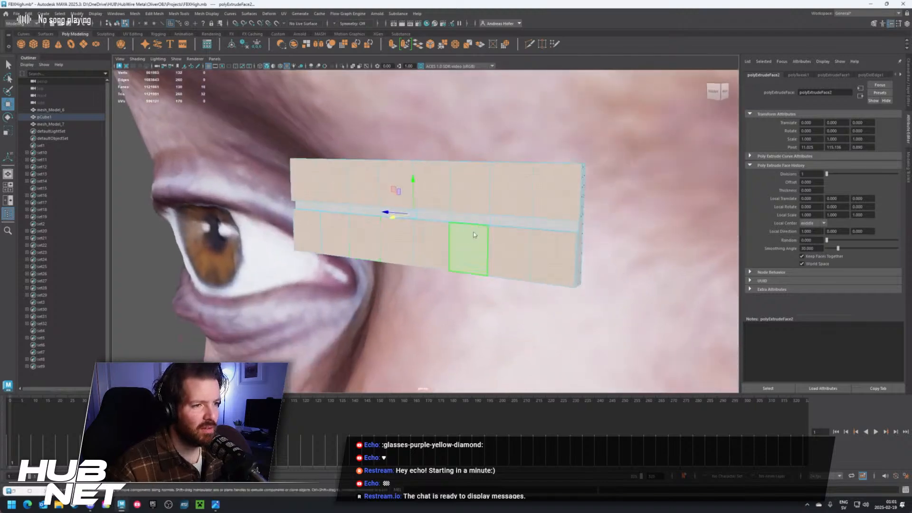
right_click_drag(473, 232, 474, 221)
left_click_drag(475, 229, 474, 238, "alt")
scroll(494, 201, "up", 5)
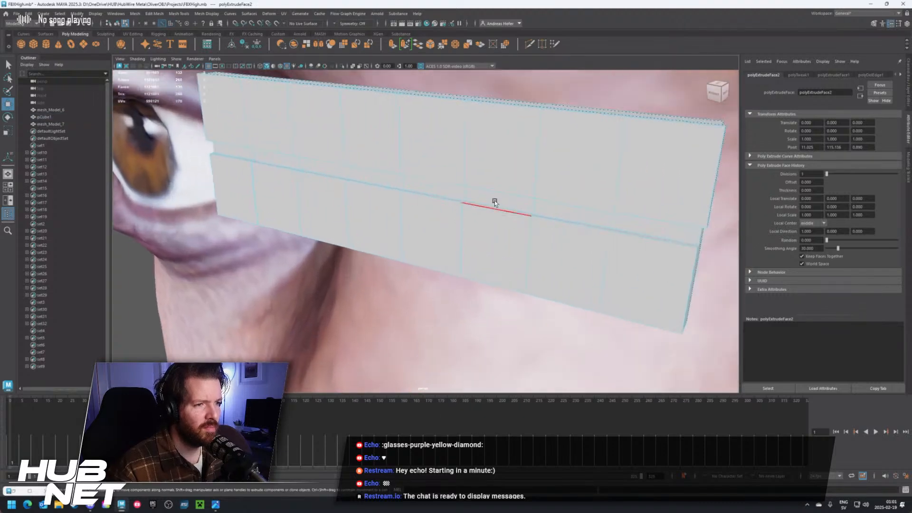
double_click(492, 207)
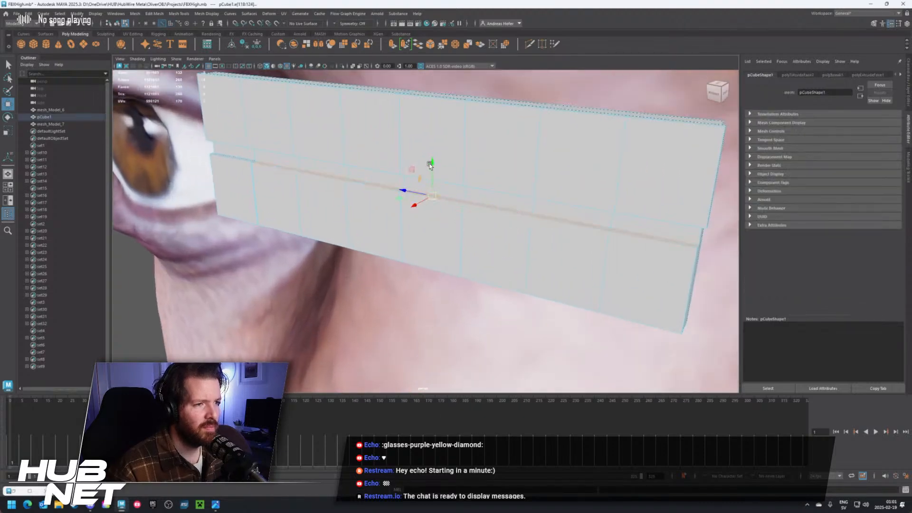
left_click_drag(430, 164, 432, 174)
key("ctrl+z")
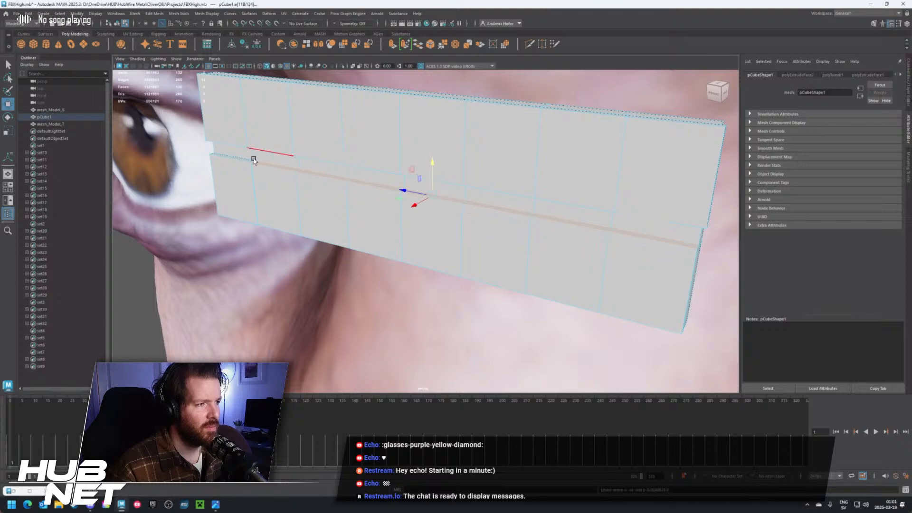
Inspect the extruded edges at the groove's end and undo both front-face extrusions
left_click(245, 158)
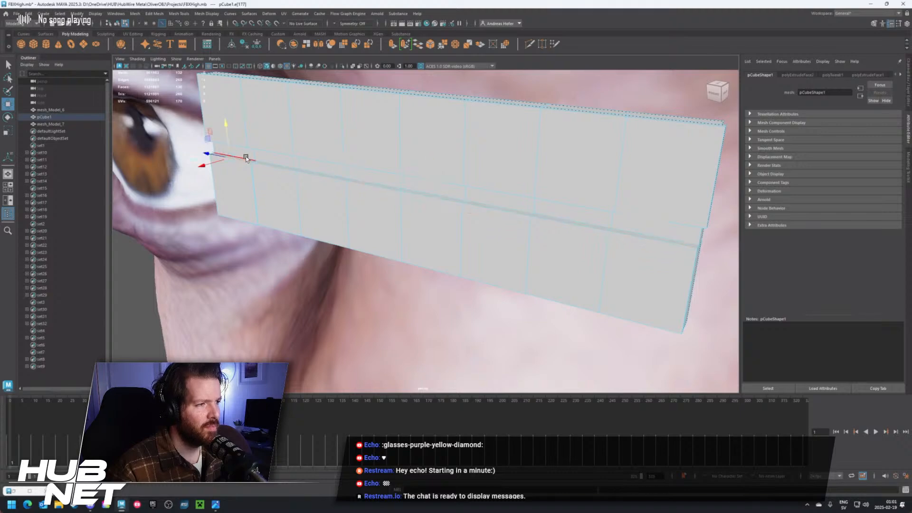
left_click_drag(257, 199, 425, 252, "alt")
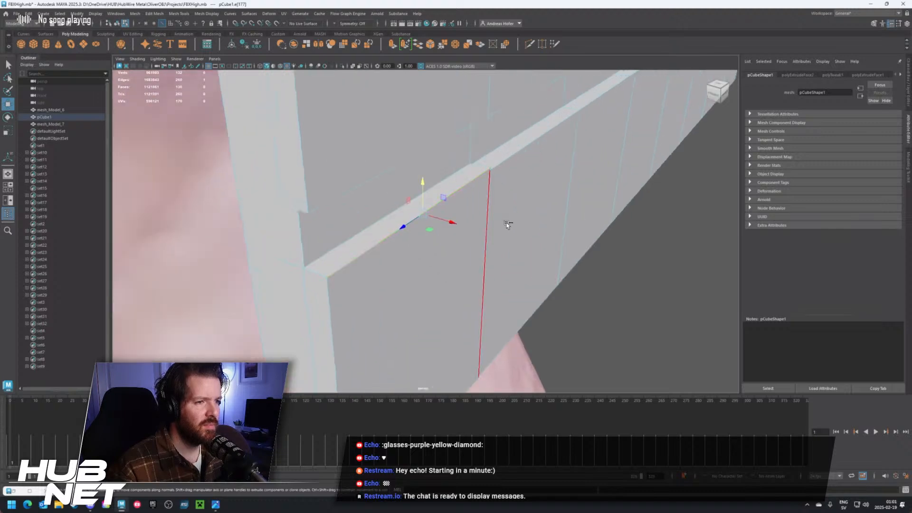
double_click(565, 240)
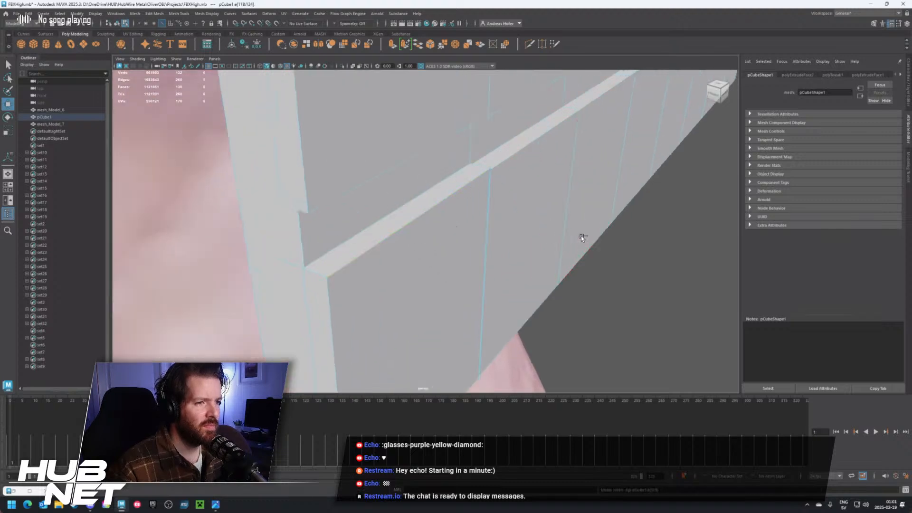
key("ctrl+e")
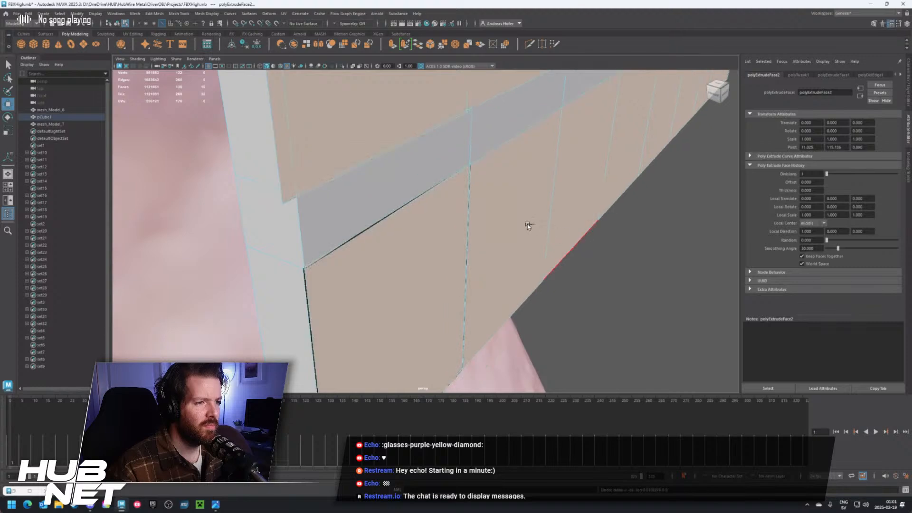
scroll(384, 224, "down", 5)
mouse_move(383, 223)
left_mouse_down("alt")
mouse_move(399, 214)
mouse_move(395, 224)
left_mouse_up("alt")
left_click(490, 235, "shift")
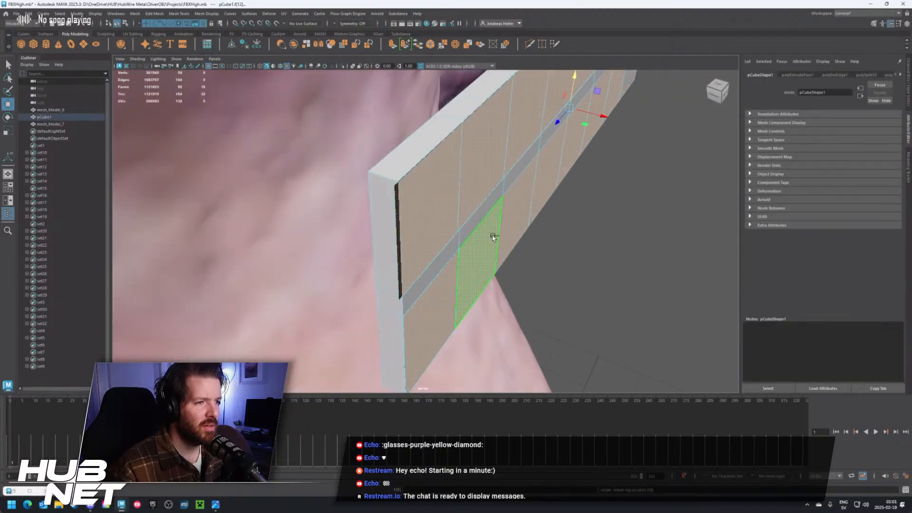
key("ctrl+z")
key("ctrl+z")
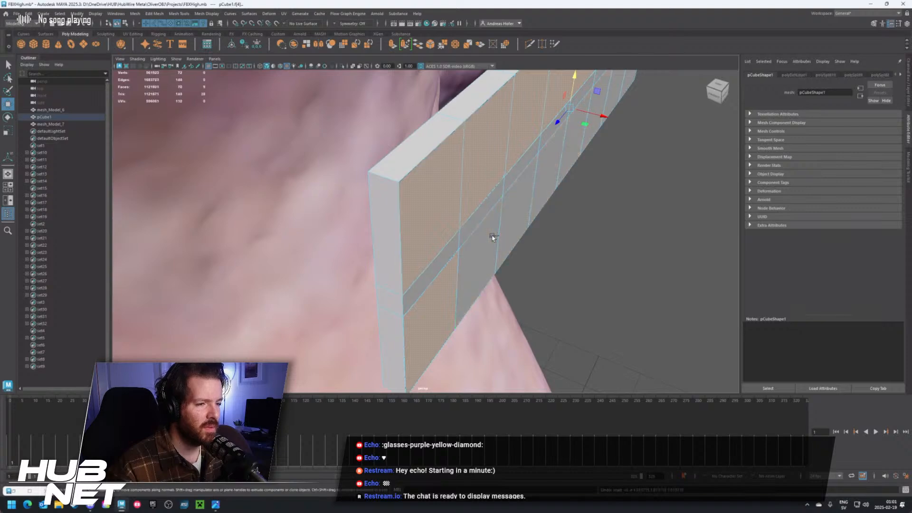
Add the remaining lower front faces to the selection and extrude both rows outward once, leaving a horizontal groove between them
left_click_drag(525, 220, 481, 218, "alt")
scroll(482, 218, "down", 5)
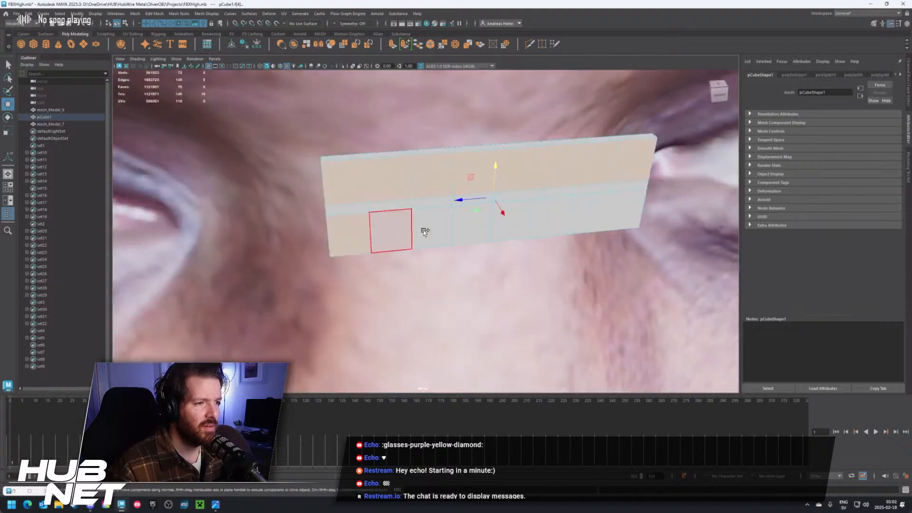
left_click(508, 232, "shift")
left_click(548, 229, "shift")
left_click(588, 227, "shift")
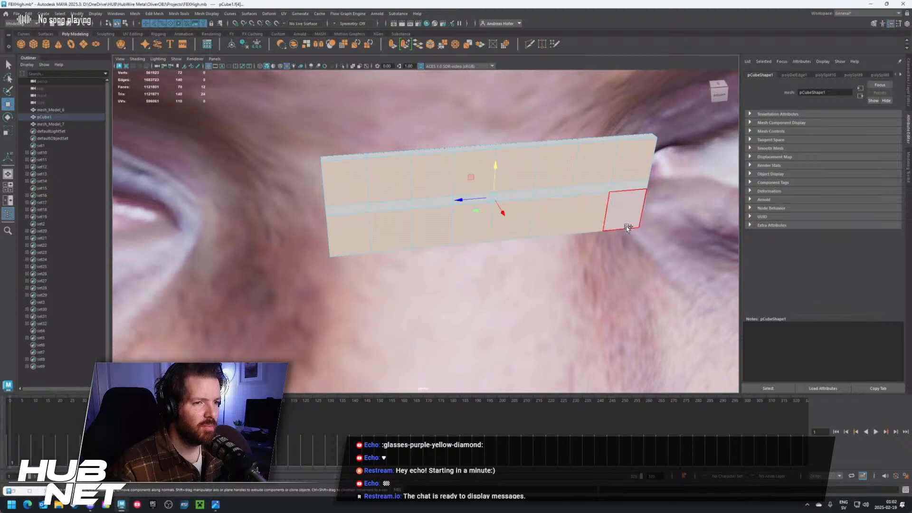
left_click(627, 227, "shift")
key("ctrl+e")
scroll(380, 229, "up", 2)
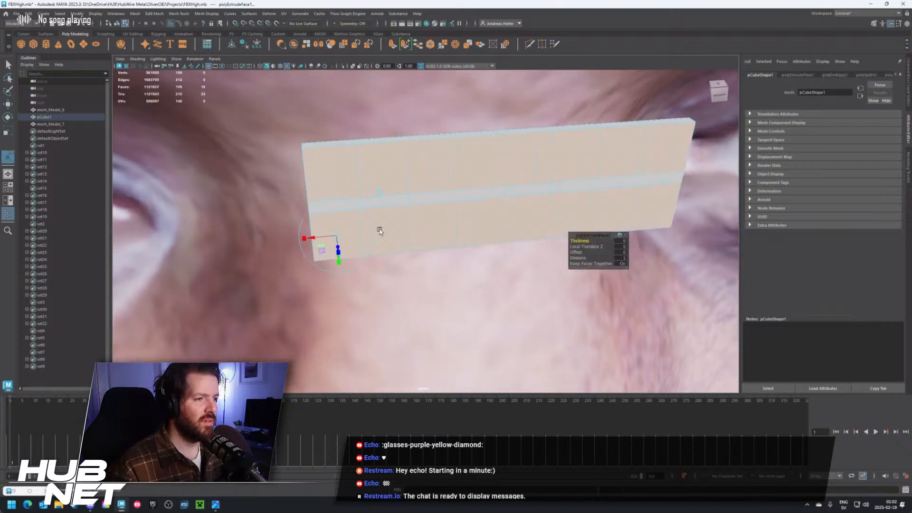
key("w")
left_click_drag(515, 209, 518, 213)
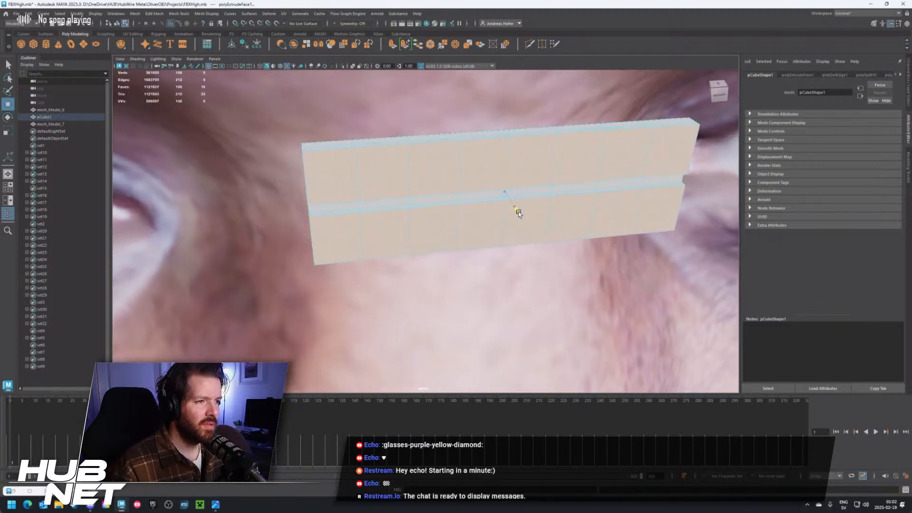
Select the inner and outer edge rows of the groove's lower wall and move them down slightly
left_click_drag(473, 238, 443, 193, "alt")
scroll(547, 203, "up", 3)
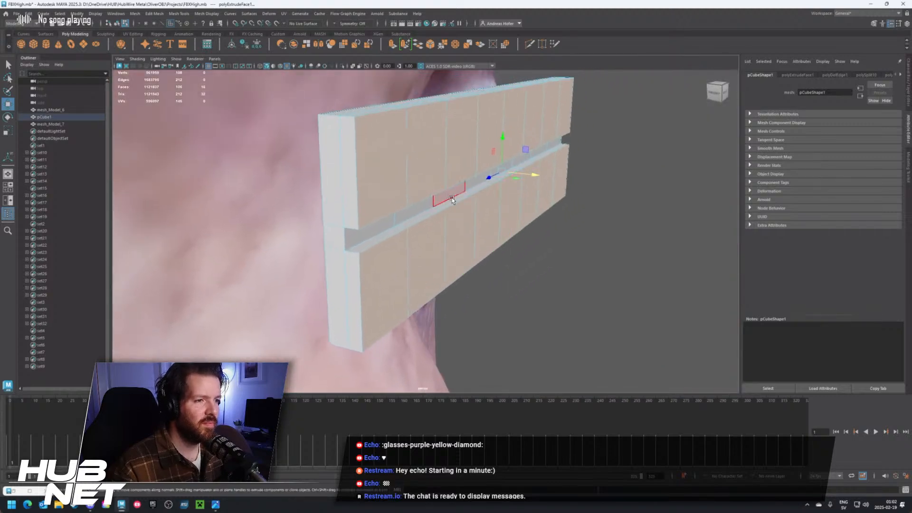
right_click_drag(461, 223, 461, 203)
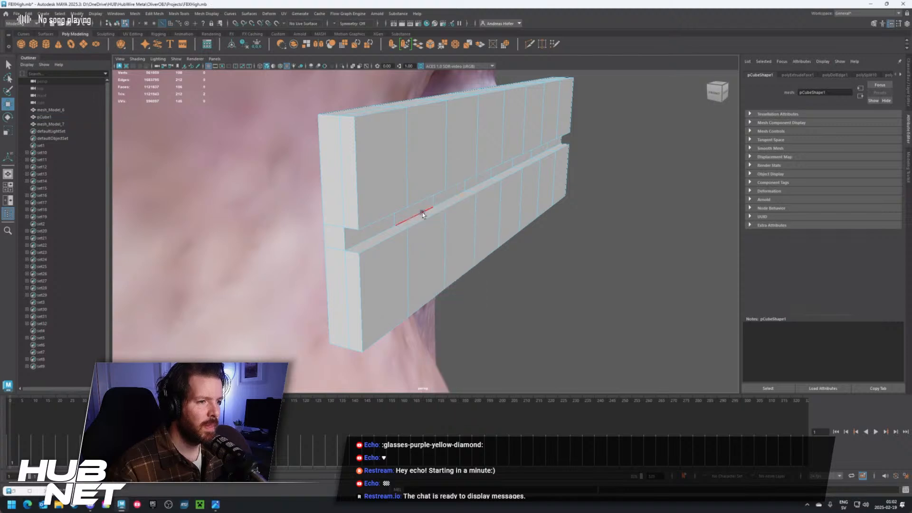
left_click(424, 218)
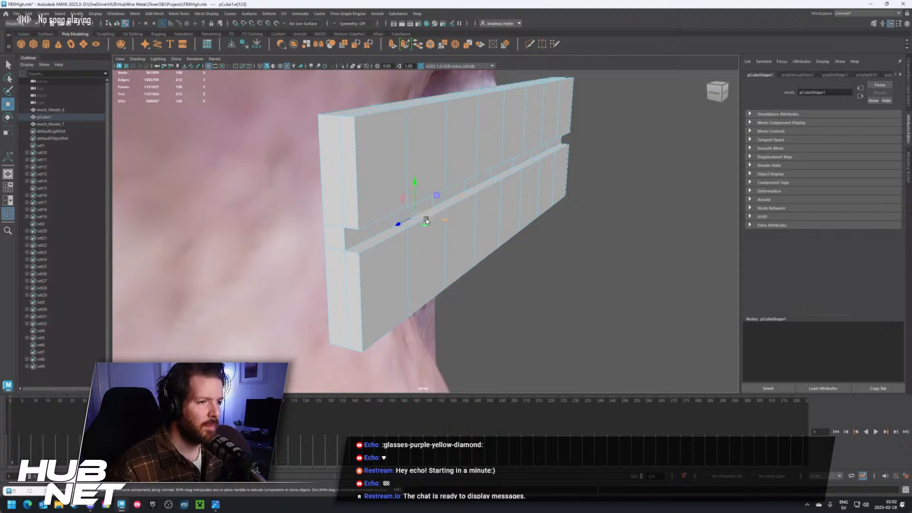
left_click(449, 205)
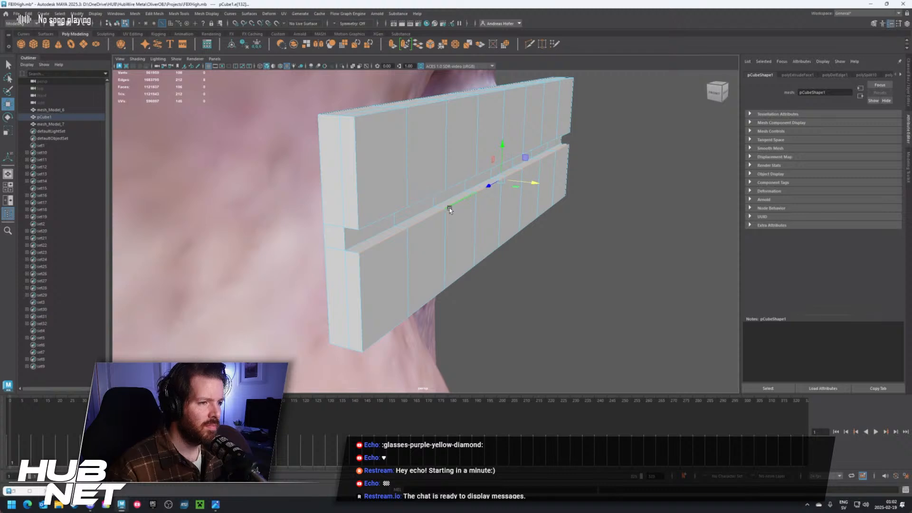
left_click_drag(450, 207, 411, 204, "alt")
double_click(410, 204, "shift")
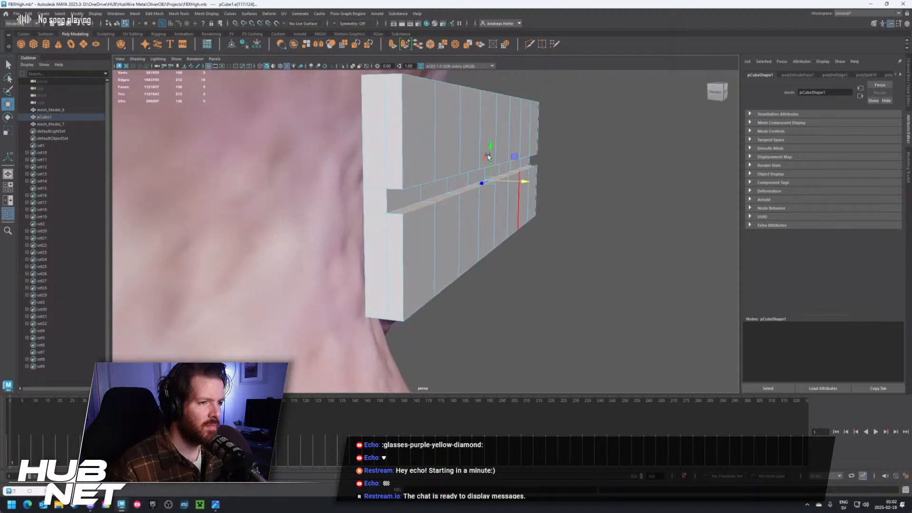
left_click_drag(491, 152, 492, 156)
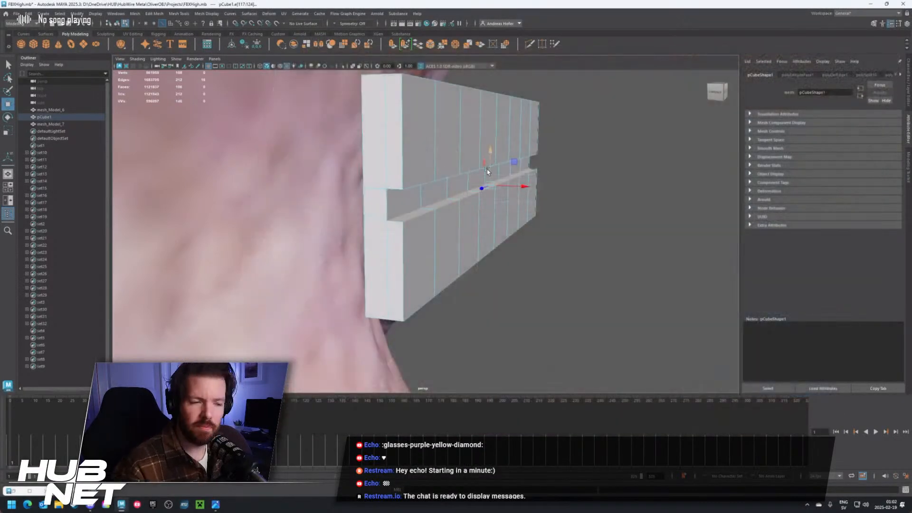
Compare the bridge with the face and glasses reference, and move the groove's lower edges further down to widen it
left_click_drag(532, 197, 489, 203, "alt")
scroll(489, 203, "down", 5)
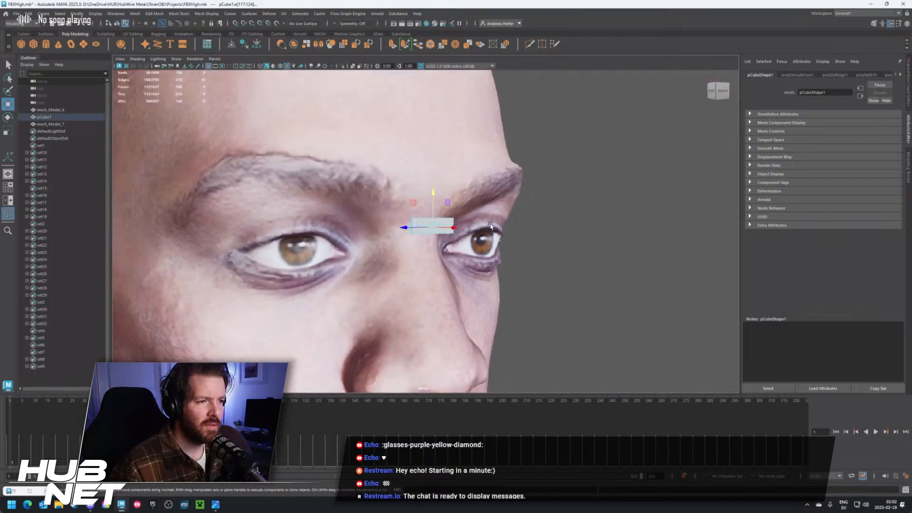
scroll(449, 230, "up", 6)
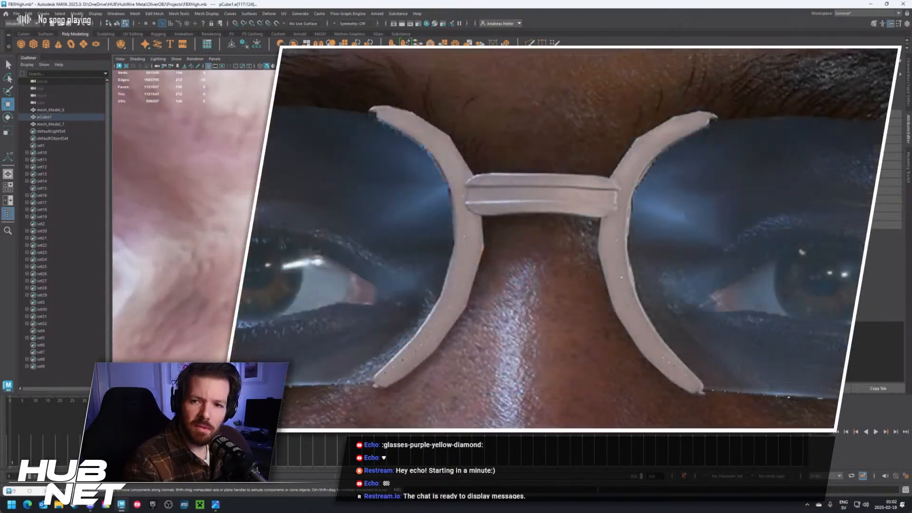
scroll(334, 213, "up", 4)
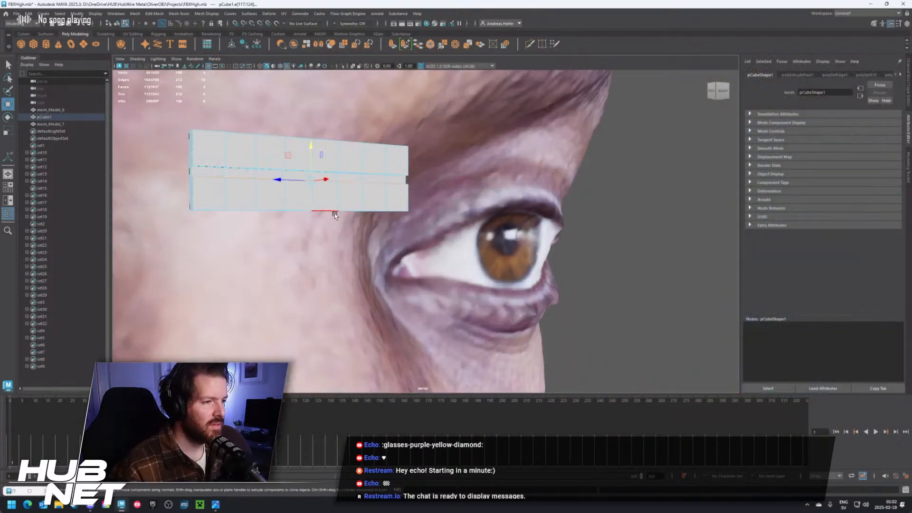
left_click_drag(361, 236, 419, 216, "alt")
left_click_drag(398, 180, 411, 228)
Select the inner and outer edge rows of the groove's upper wall and move them up to widen the groove
scroll(328, 209, "up", 5)
left_click_drag(323, 197, 317, 146, "alt")
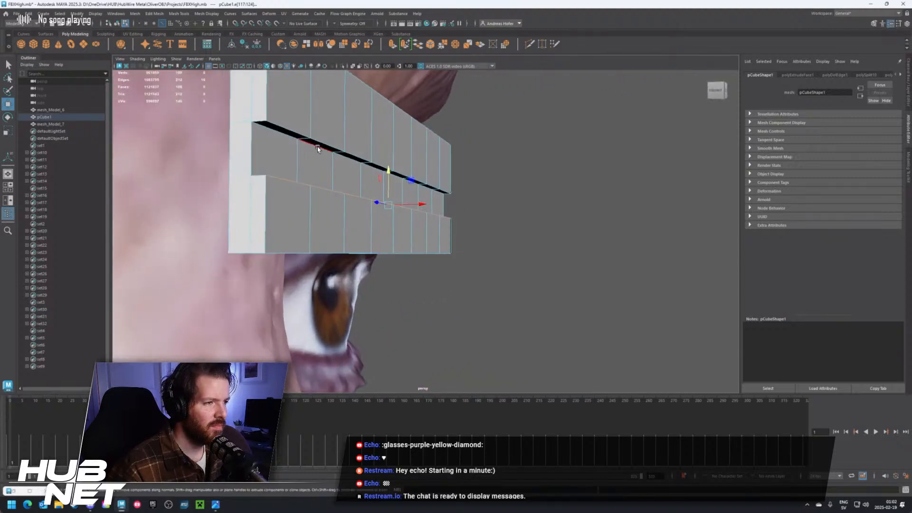
left_click(311, 147)
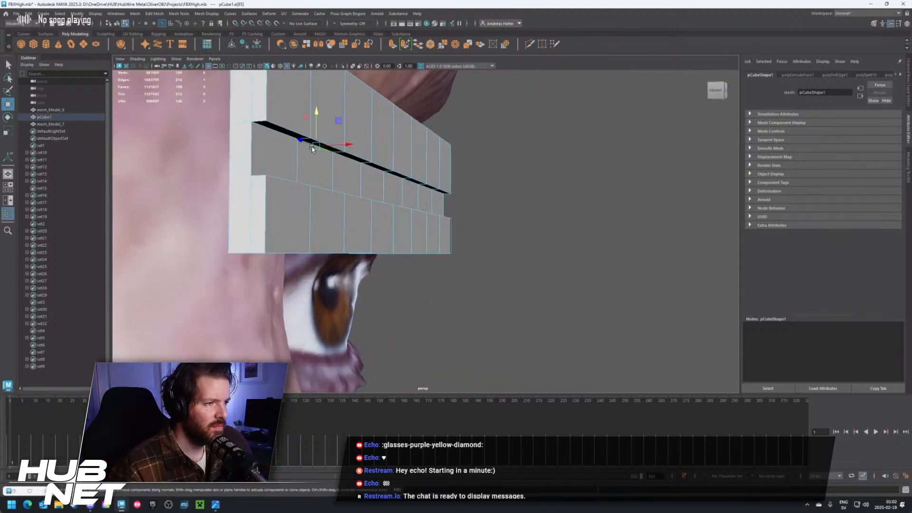
double_click(272, 134)
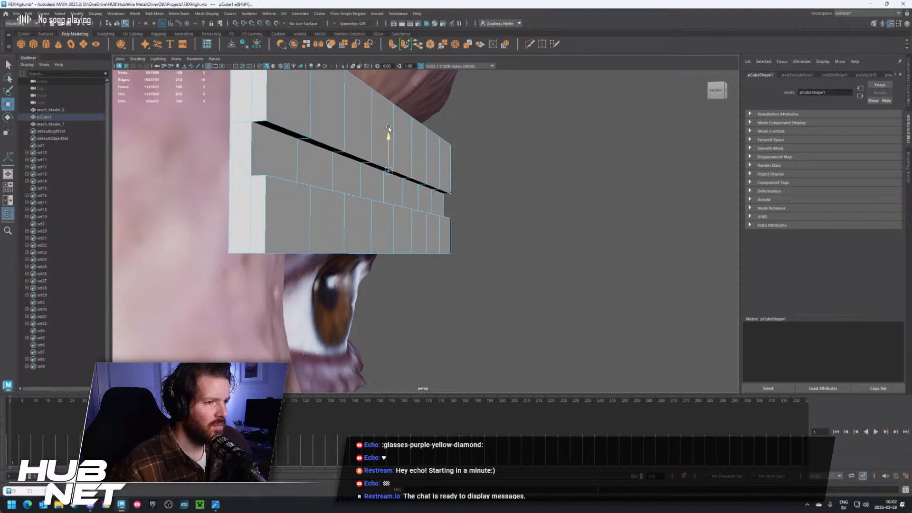
left_click_drag(389, 128, 405, 222)
scroll(290, 255, "up", 3)
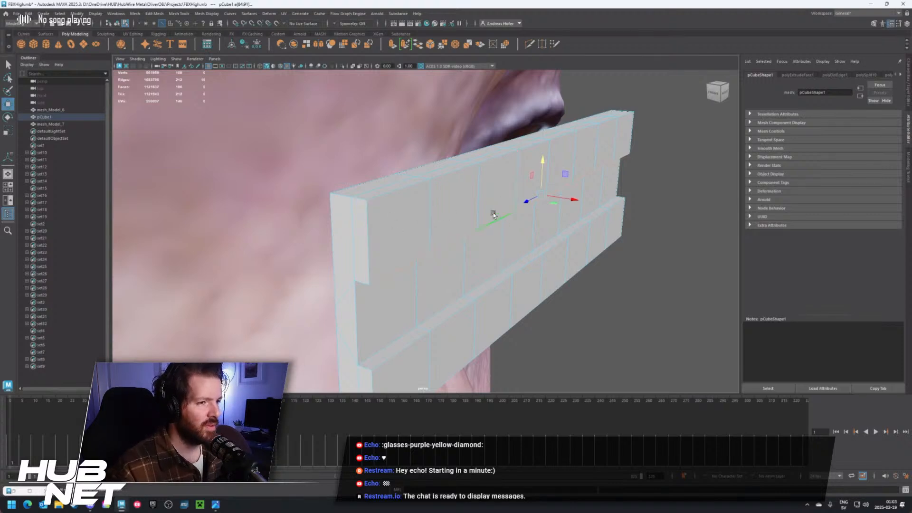
left_click_drag(507, 206, 423, 200, "alt")
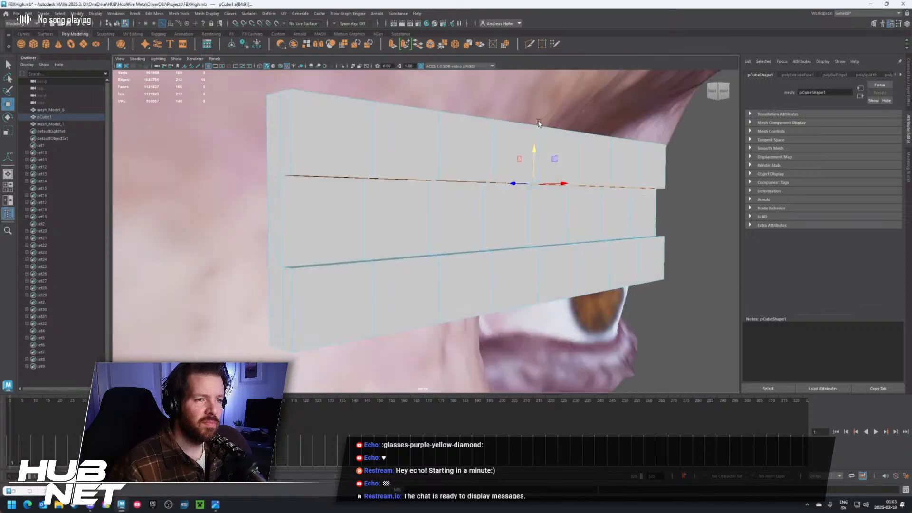
Try an extra cut on the bridge and raising the upper edge row on its back face, and undo both changes
left_click_drag(539, 123, 327, 229, "alt")
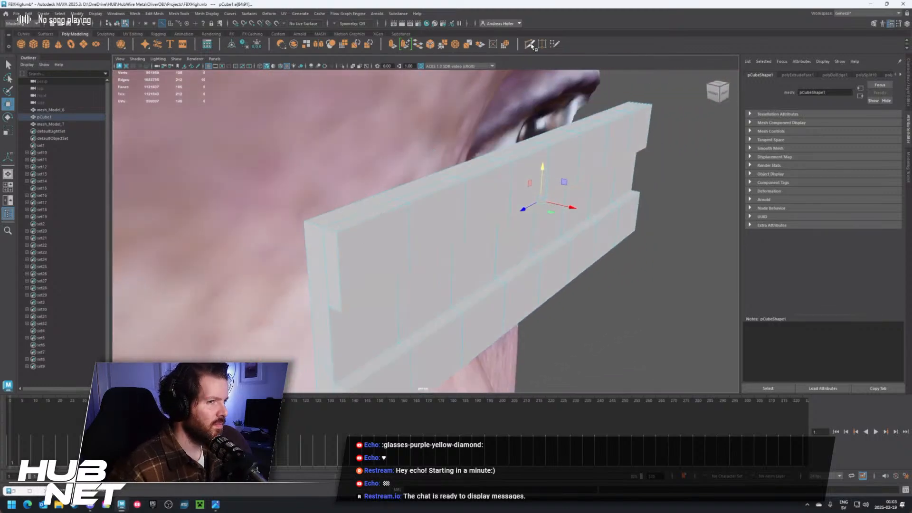
right_click_drag(319, 254, 336, 248, "shift")
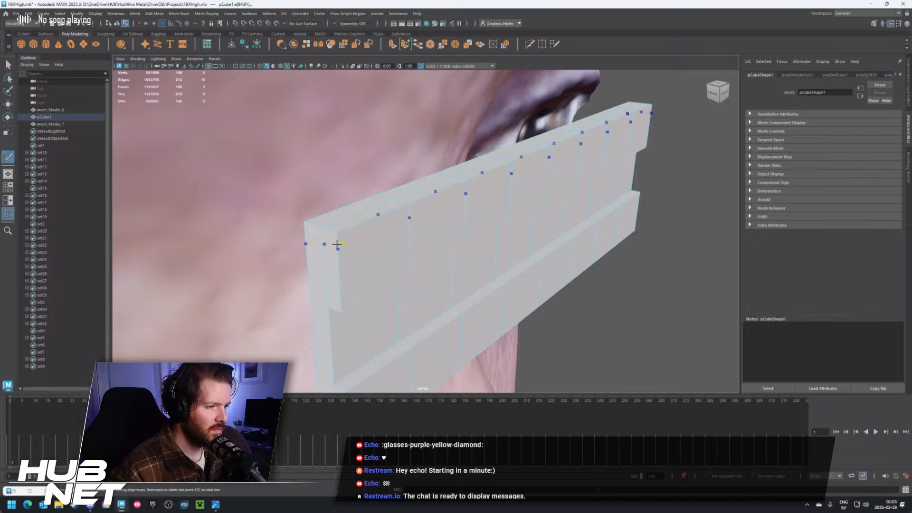
left_click_drag(351, 268, 537, 268, "alt")
right_click_drag(546, 234, 551, 226)
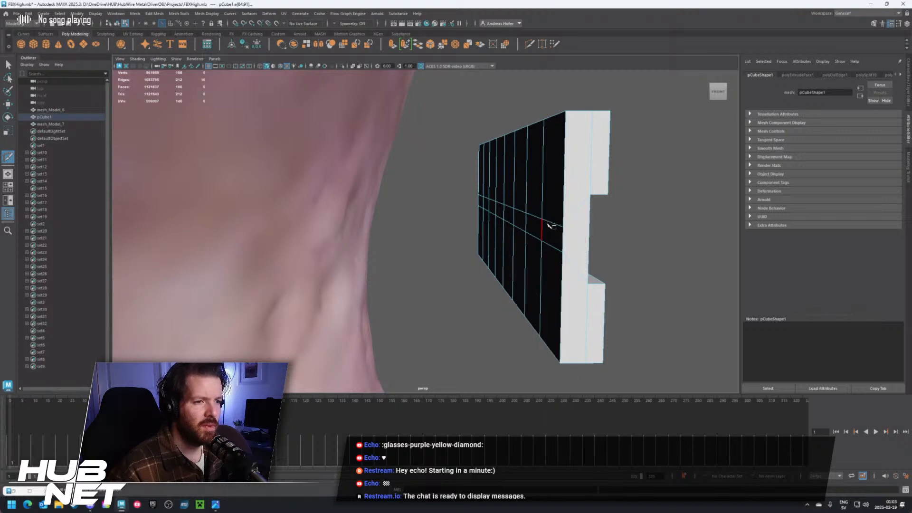
key("Return")
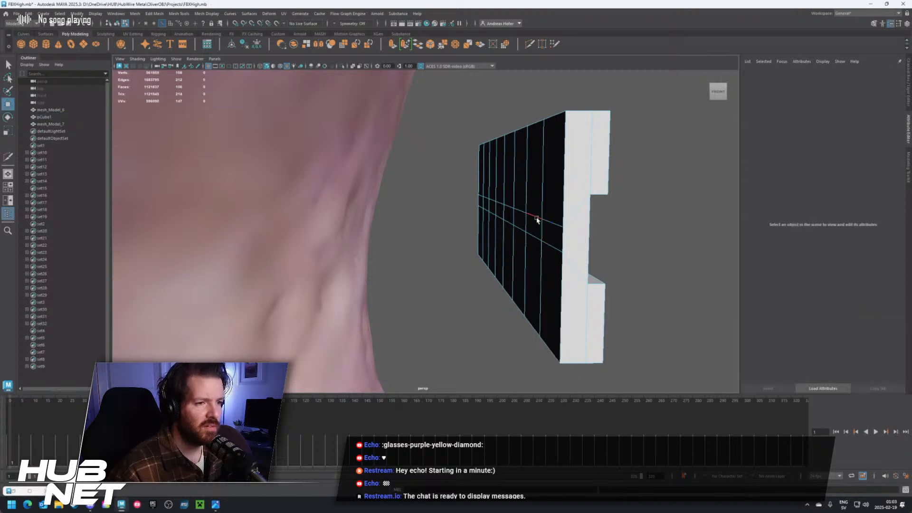
double_click(535, 218)
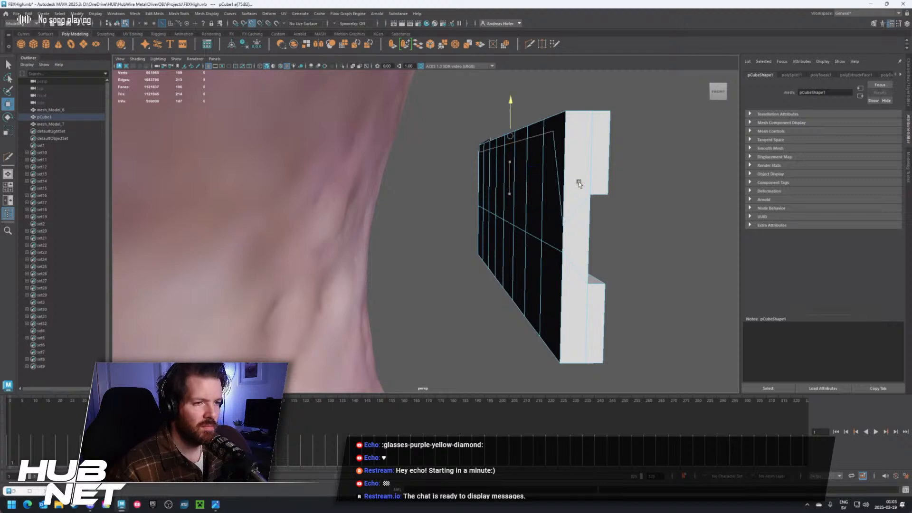
key("ctrl+z")
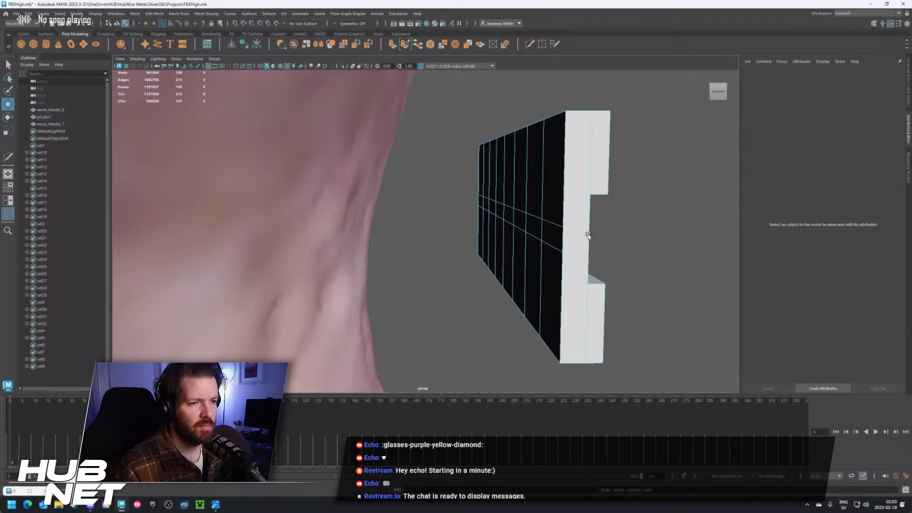
key("ctrl+z")
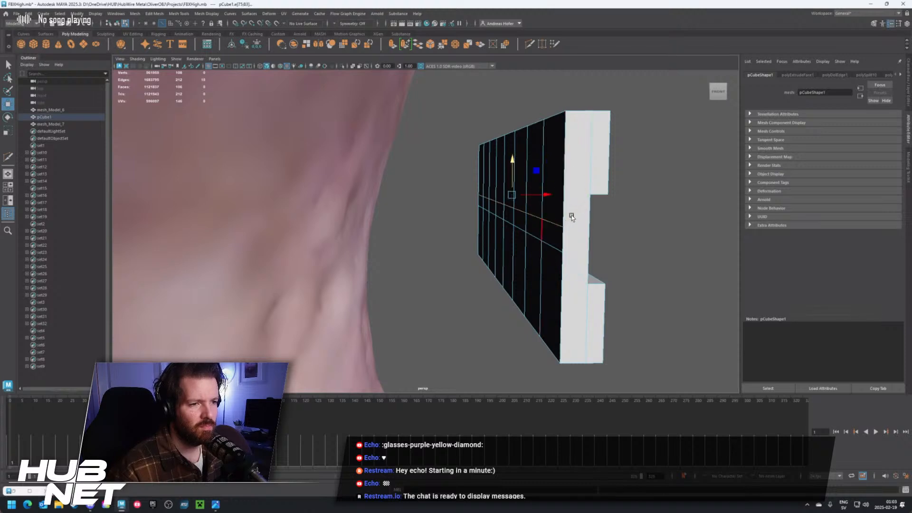
Move the upper and lower edge rows on the bridge's back face vertically to line up with the groove's edges
left_click_drag(584, 216, 595, 212, "alt")
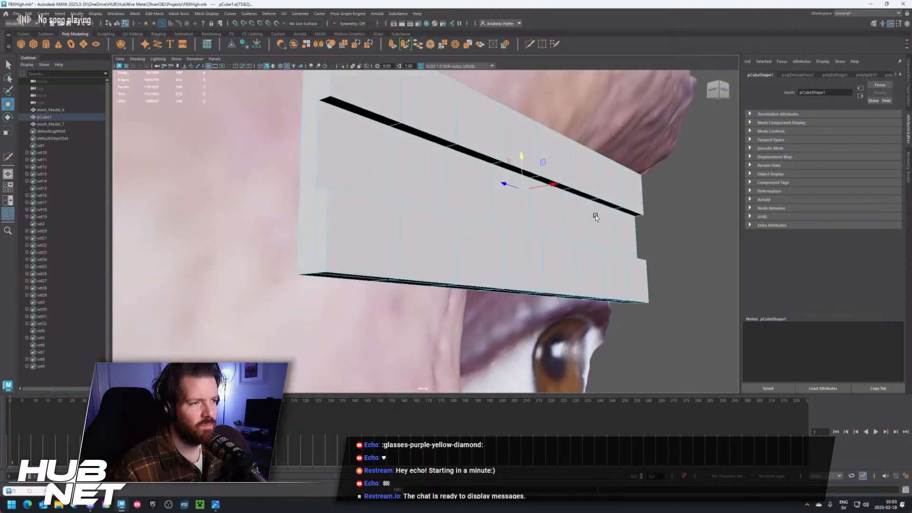
scroll(526, 215, "up", 3)
left_click_drag(526, 215, 304, 176, "alt")
left_click(264, 261)
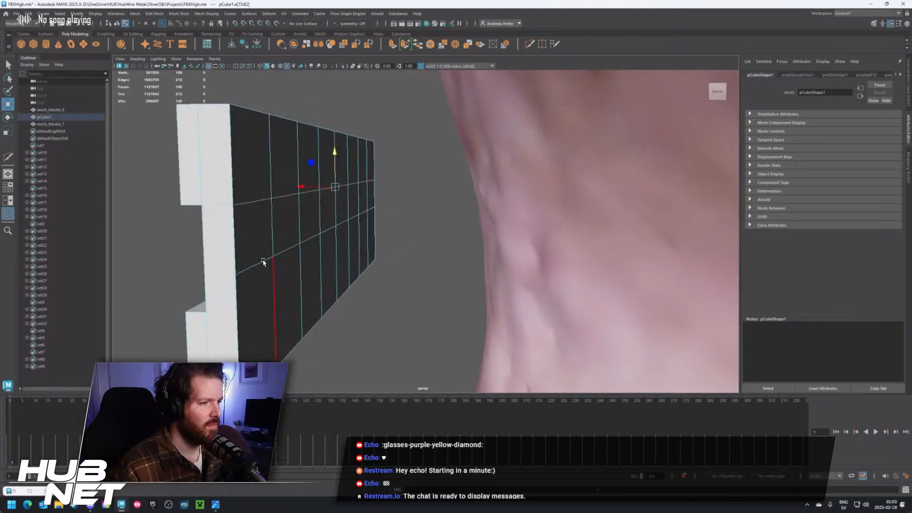
left_click(271, 268)
left_click_drag(271, 271, 394, 267, "alt")
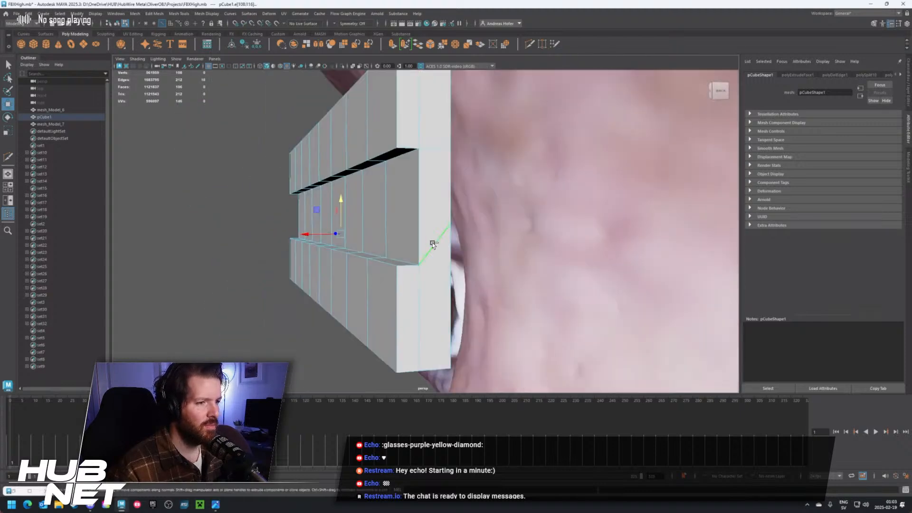
left_click_drag(433, 245, 587, 261, "alt")
left_click_drag(636, 247, 589, 248, "alt")
scroll(589, 249, "up", 3)
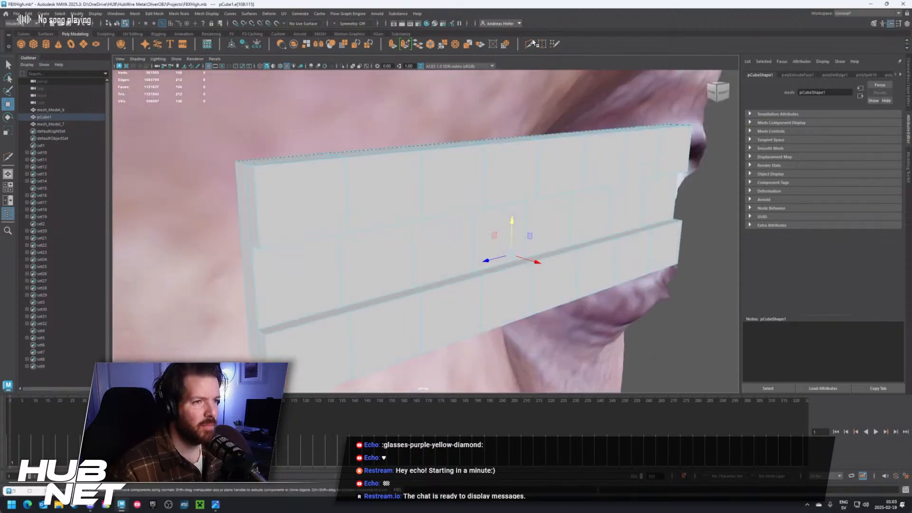
Use Multi-Cut to insert two vertical edge loops near each end of the bridge
left_click(530, 44)
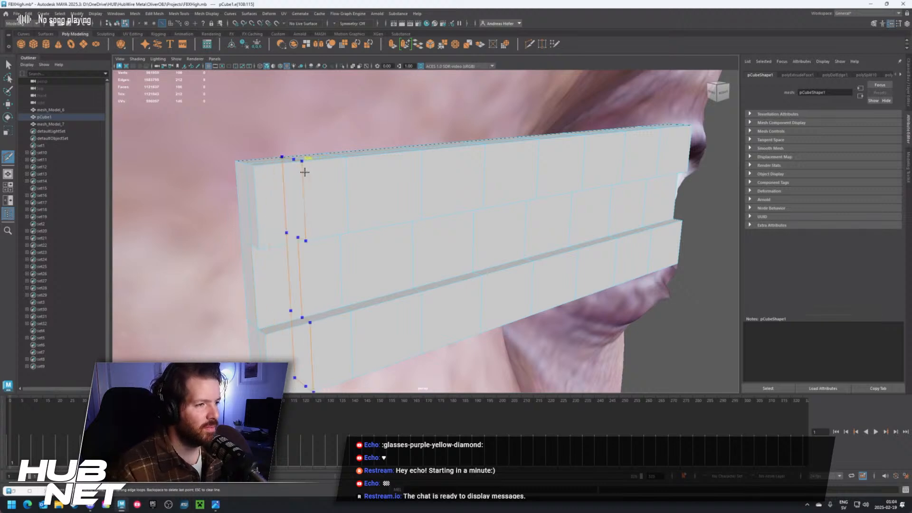
left_click(305, 172, "ctrl")
left_click_drag(485, 215, 601, 192, "alt")
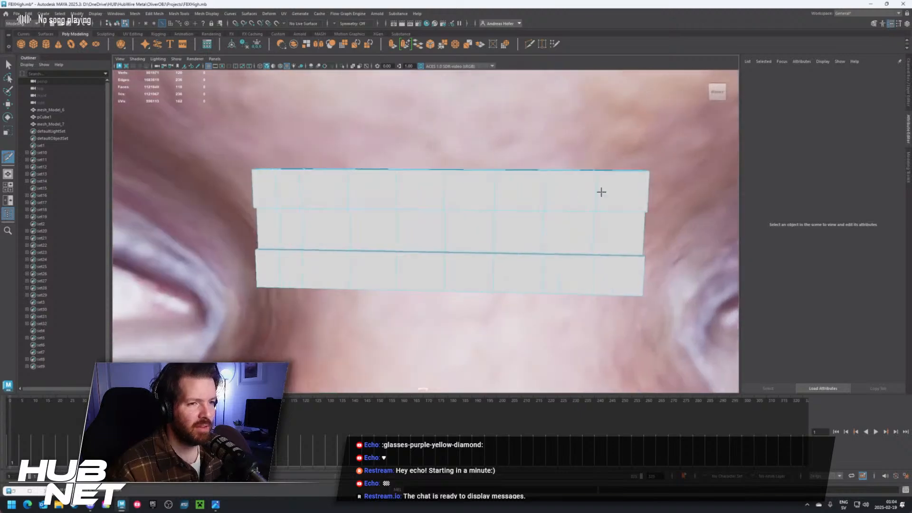
left_click(625, 194, "ctrl")
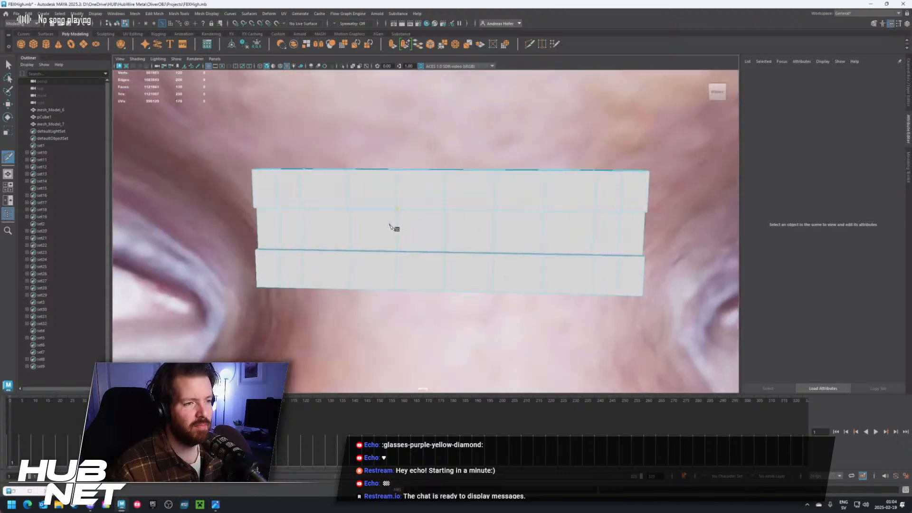
left_click_drag(393, 226, 322, 189, "alt")
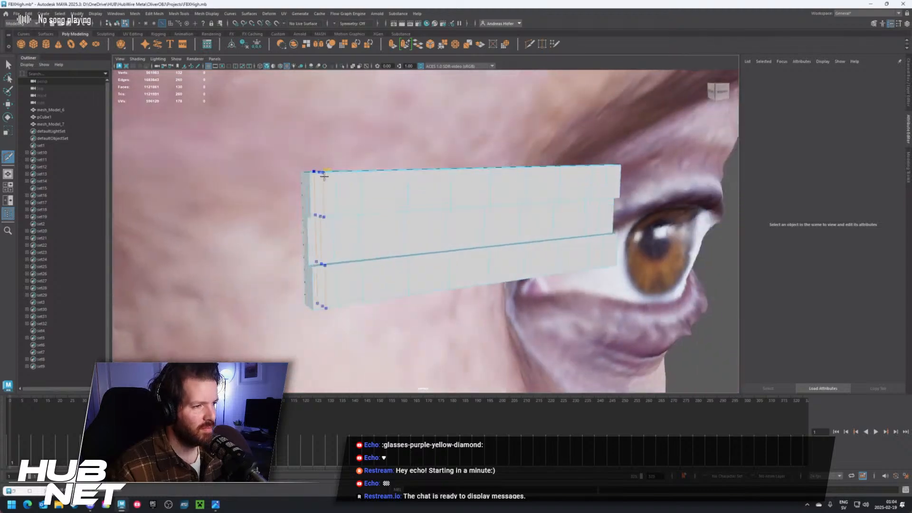
left_click(324, 177, "ctrl")
left_click(614, 167, "ctrl")
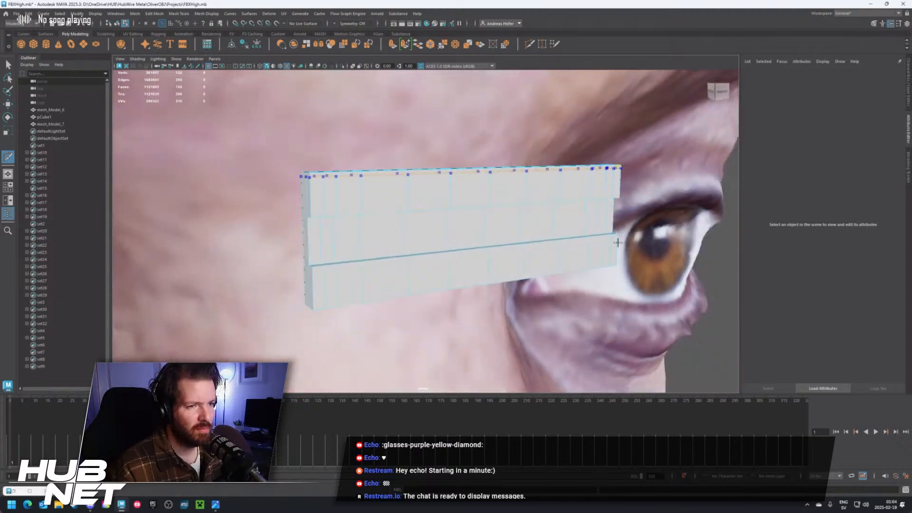
Select the short top and bottom corner edges at both ends of the bridge
left_click_drag(358, 198, 361, 210, "alt")
scroll(358, 208, "up", 2)
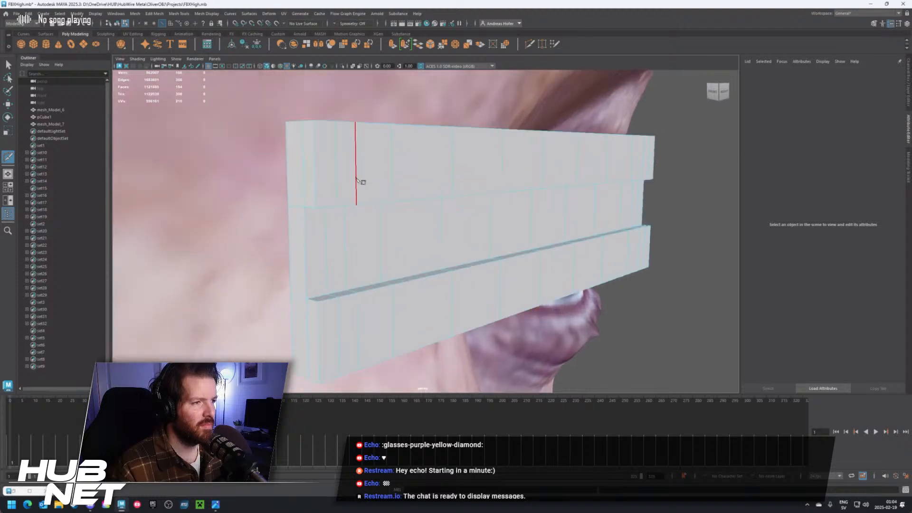
middle_click_drag(369, 187, 386, 234, "alt")
right_click_drag(372, 204, 372, 185)
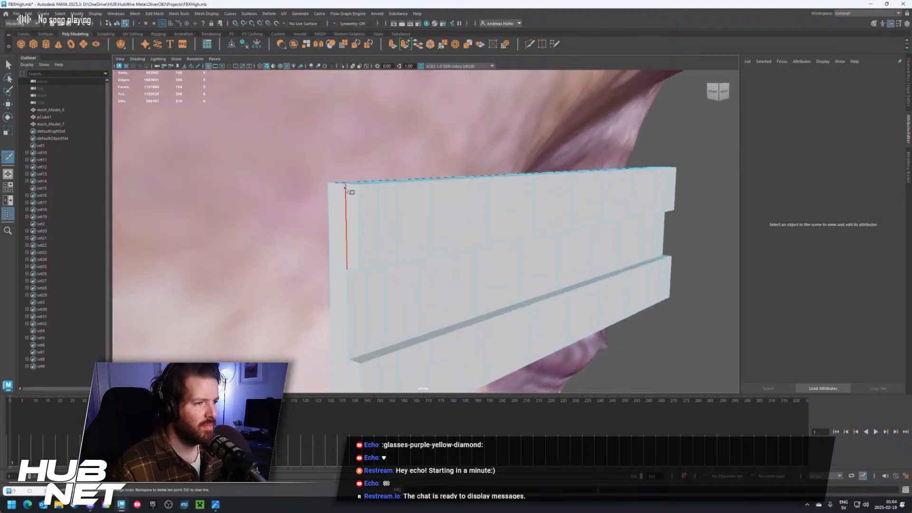
key("w")
left_click(354, 185)
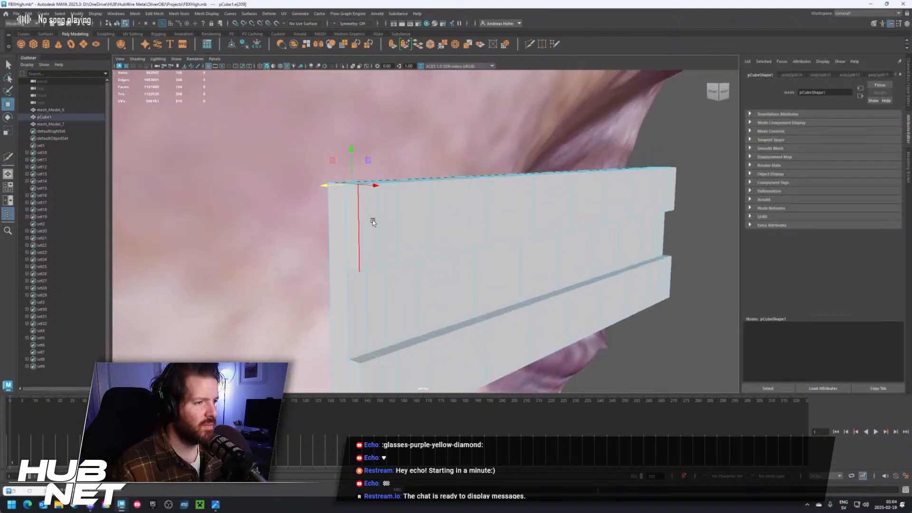
left_click_drag(373, 222, 422, 261, "alt")
left_click(454, 288)
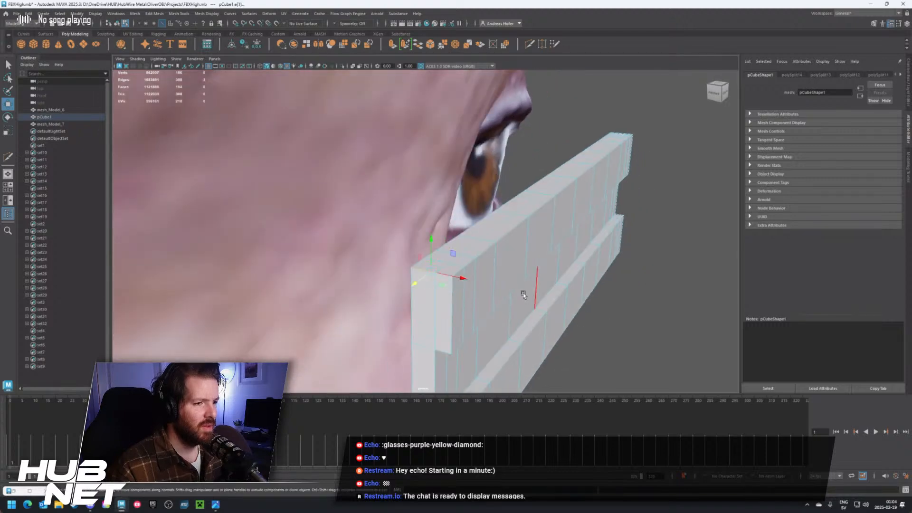
left_click_drag(523, 293, 421, 281, "alt")
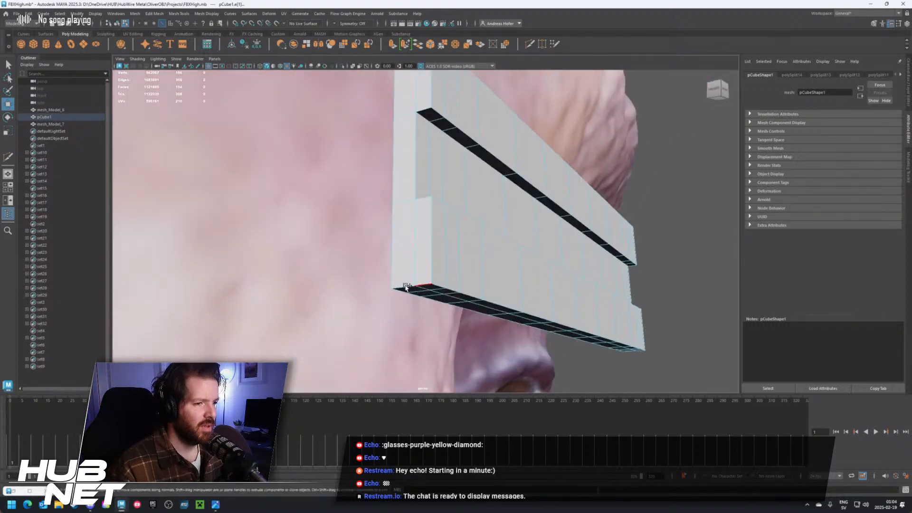
left_click_drag(514, 295, 407, 264, "alt")
left_click(536, 272, "shift")
Activate the Scale tool for the selected corner edges and set its axis orientation to Object
key("r")
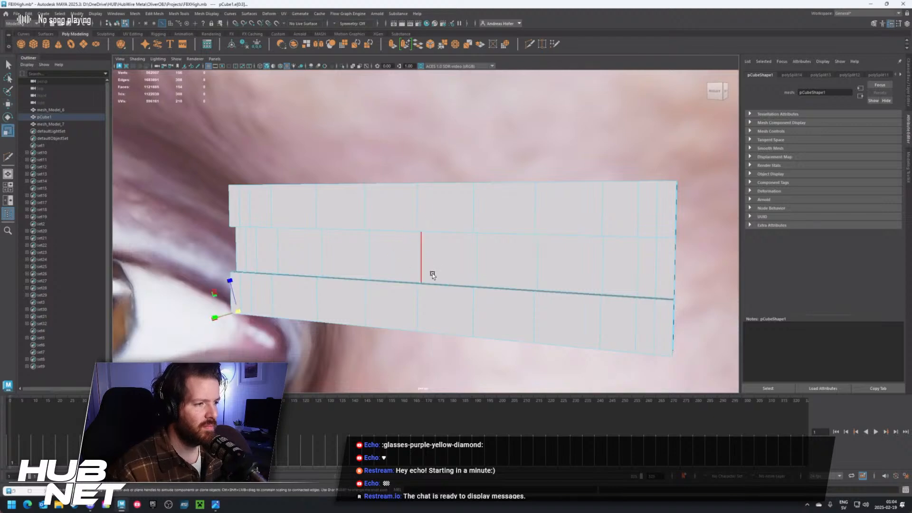
key("w")
key("r")
left_click_drag(259, 310, 289, 296, "alt")
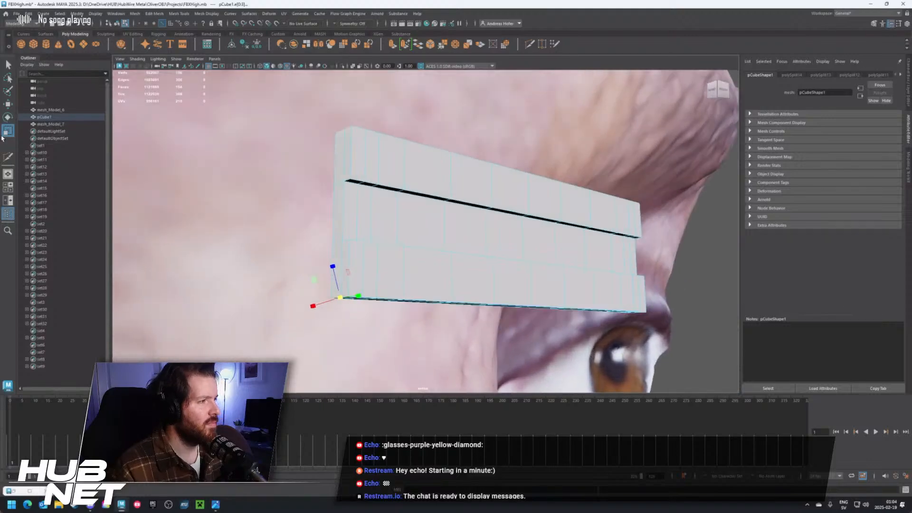
double_click(7, 130)
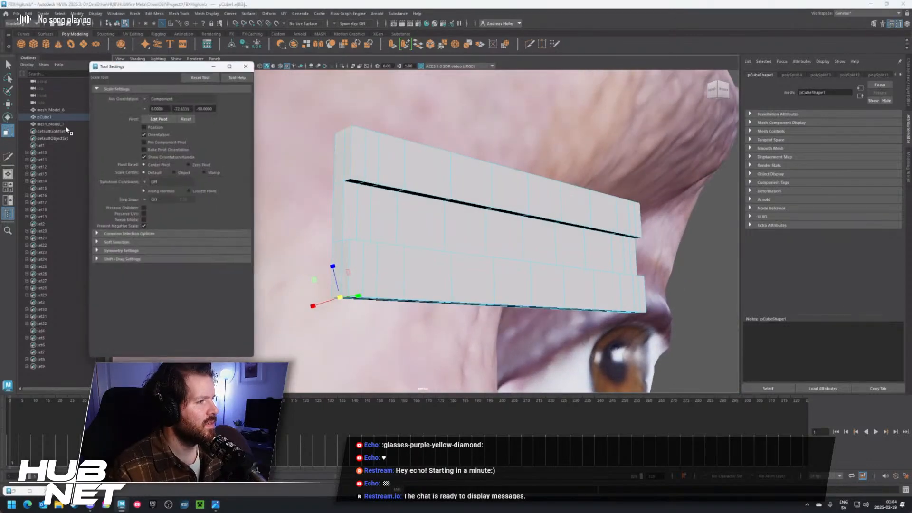
left_click(148, 99)
left_click(162, 103)
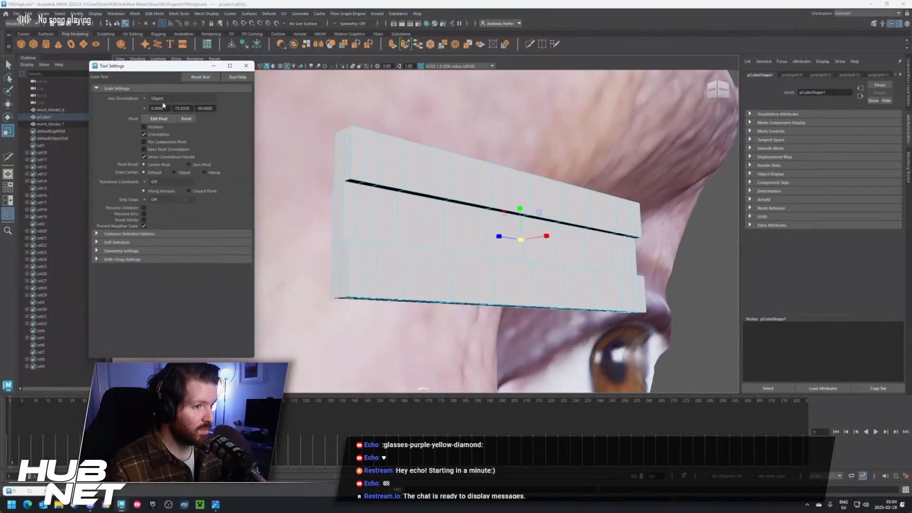
Scale the four end corner edges inward vertically to taper the bridge's corners
mouse_move(482, 248)
left_mouse_down("alt")
mouse_move(441, 259)
mouse_move(488, 239)
left_mouse_up("alt")
key("ctrl+z")
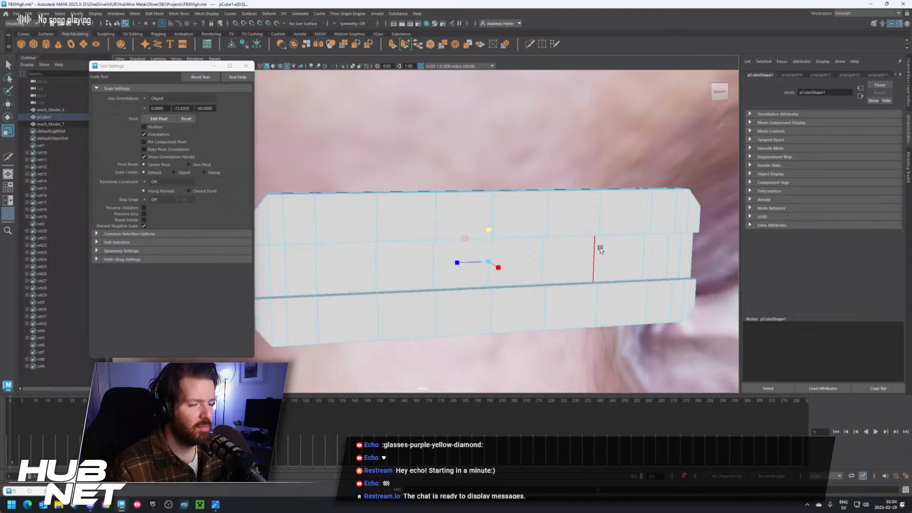
left_click_drag(600, 247, 551, 235, "alt")
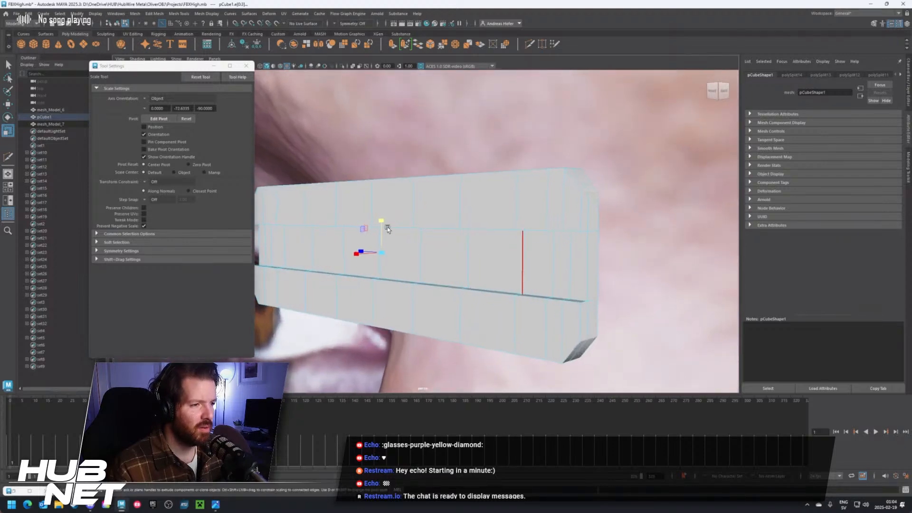
left_click_drag(382, 224, 364, 249)
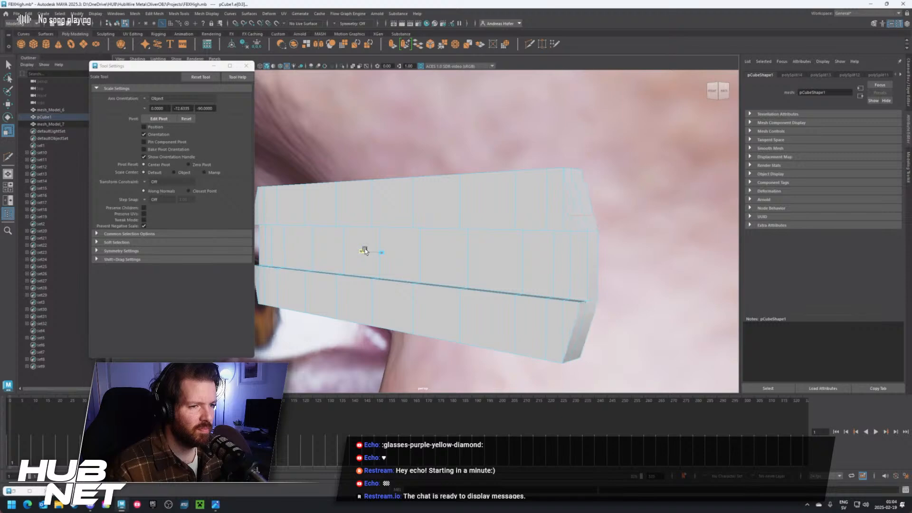
Select the short top and bottom corner edges at both ends of the bridge and scale them vertically and along its length to shape the corners
left_click(569, 171)
left_click_drag(569, 170, 561, 253, "alt")
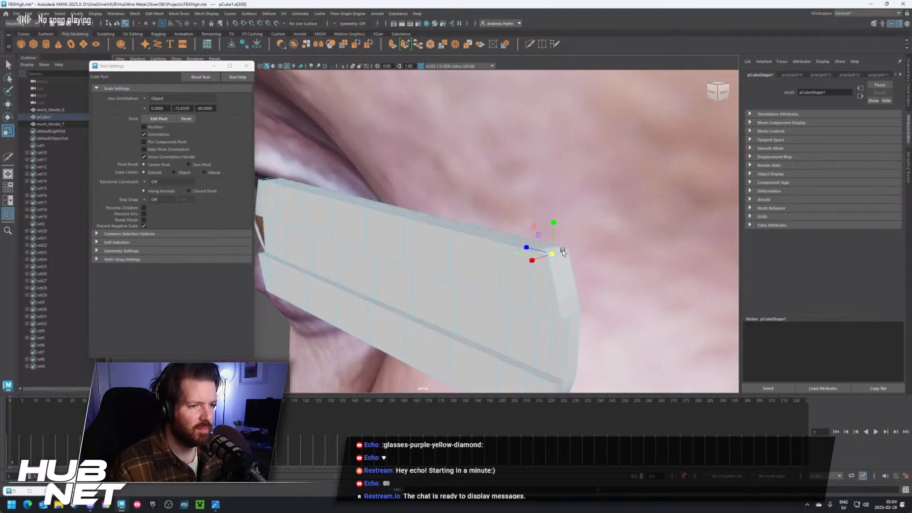
scroll(574, 276, "up", 3)
middle_click_drag(585, 280, 462, 244, "alt")
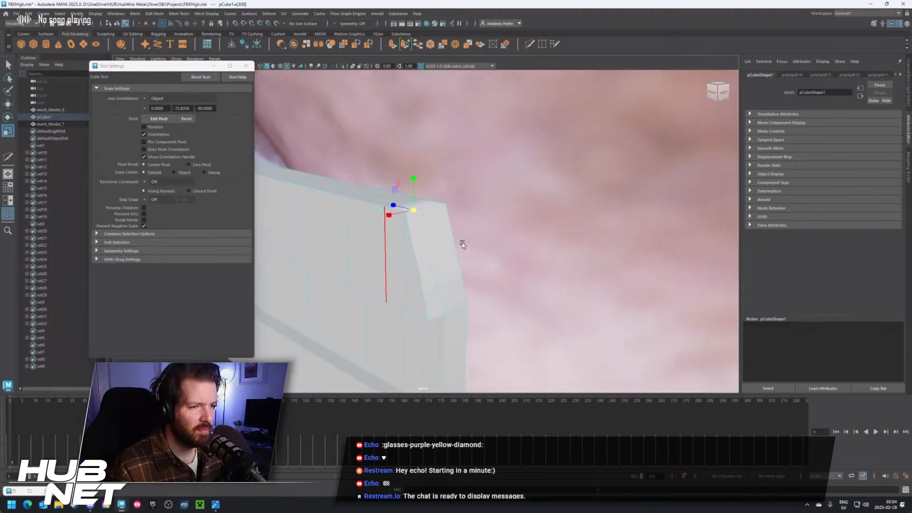
left_click(434, 206)
middle_click_drag(405, 222, 519, 349, "alt")
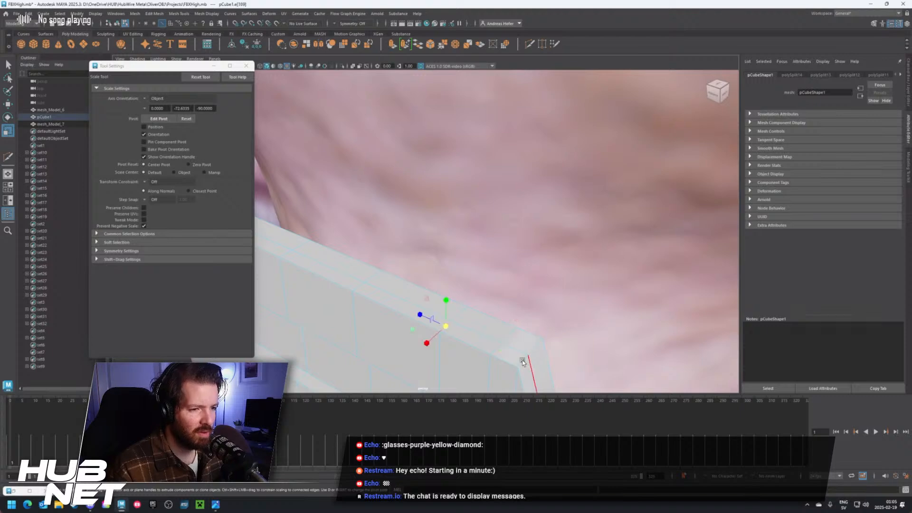
left_click(523, 361)
left_click(534, 347, "shift")
left_click_drag(546, 368, 422, 205, "alt")
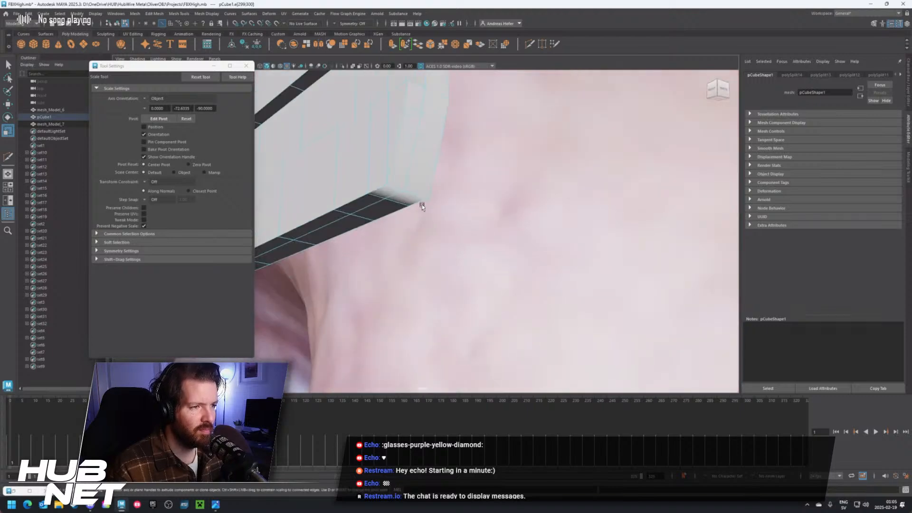
left_click_drag(361, 204, 420, 277, "alt")
left_click(458, 246, "shift")
left_click(469, 246, "shift")
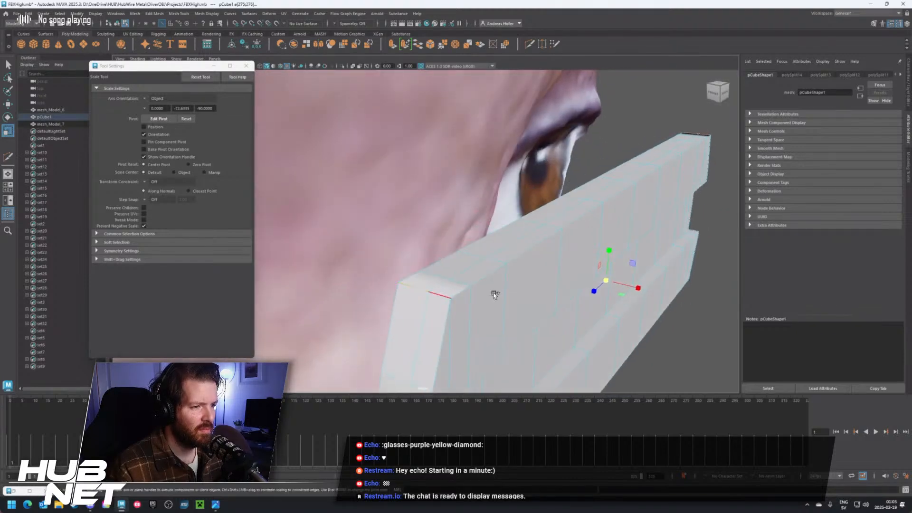
left_click_drag(495, 294, 489, 265, "alt")
left_click_drag(513, 231, 514, 237)
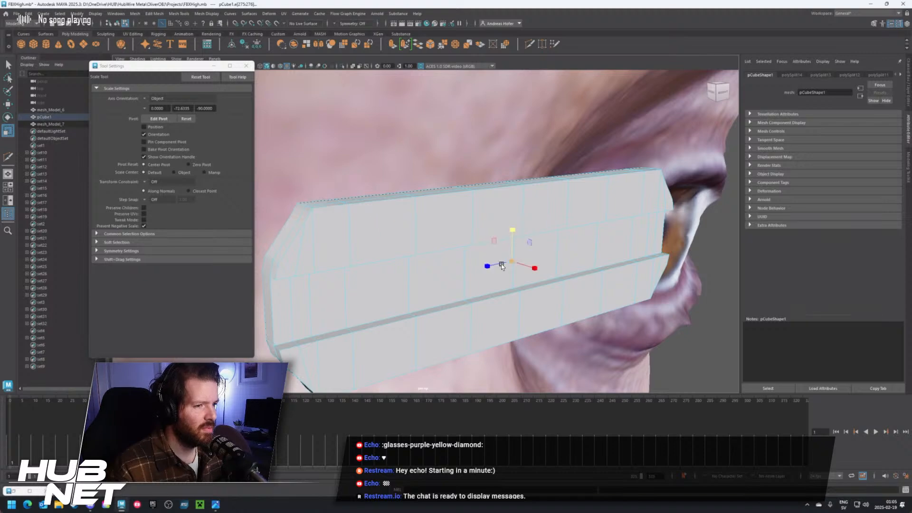
left_click_drag(492, 267, 494, 266)
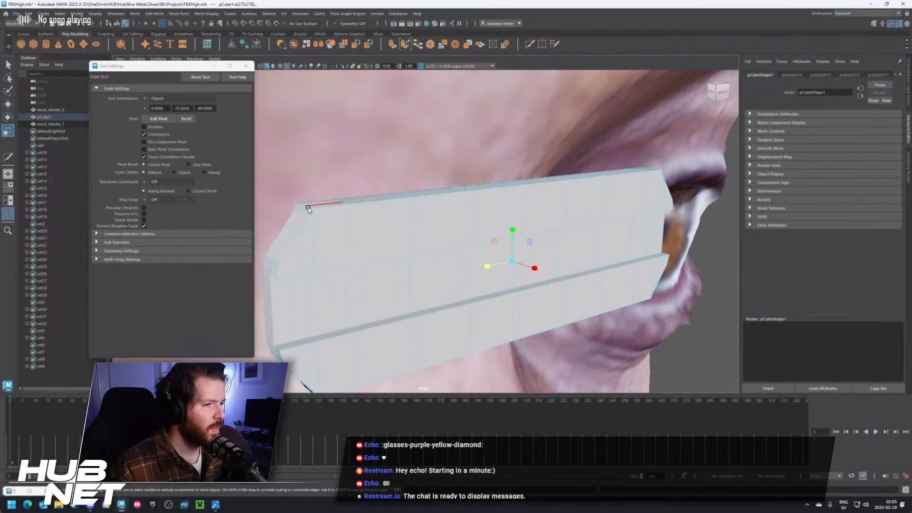
Select the neighbouring short top and bottom corner edges at both bridge ends and adjust them to round the corners further
left_click(304, 208)
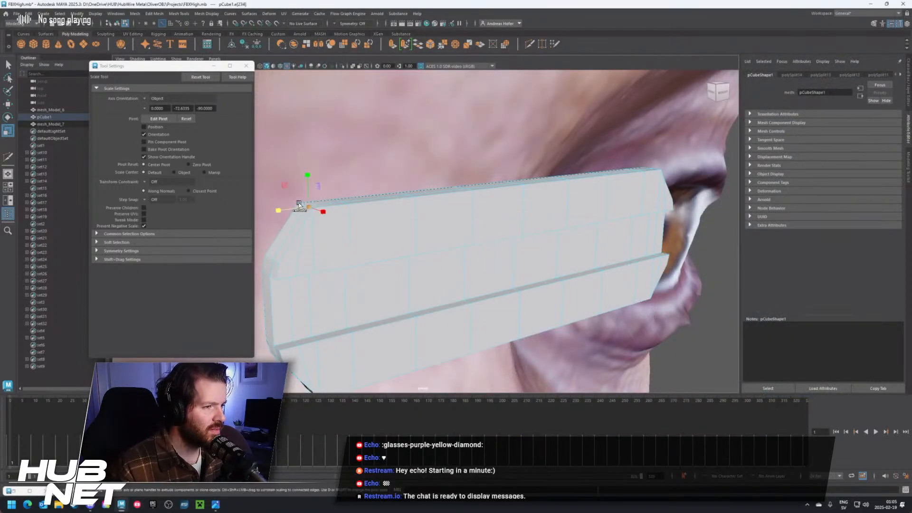
left_click_drag(299, 203, 382, 247, "alt")
left_click_drag(436, 306, 430, 216, "alt")
left_click(406, 205, "shift")
left_click(432, 217, "shift")
left_click_drag(489, 222, 466, 239, "alt")
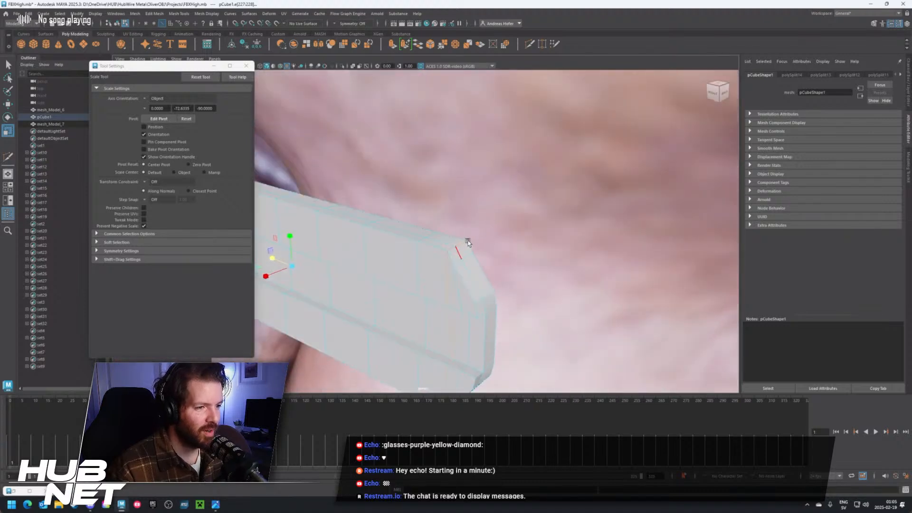
left_click_drag(467, 242, 355, 170, "alt")
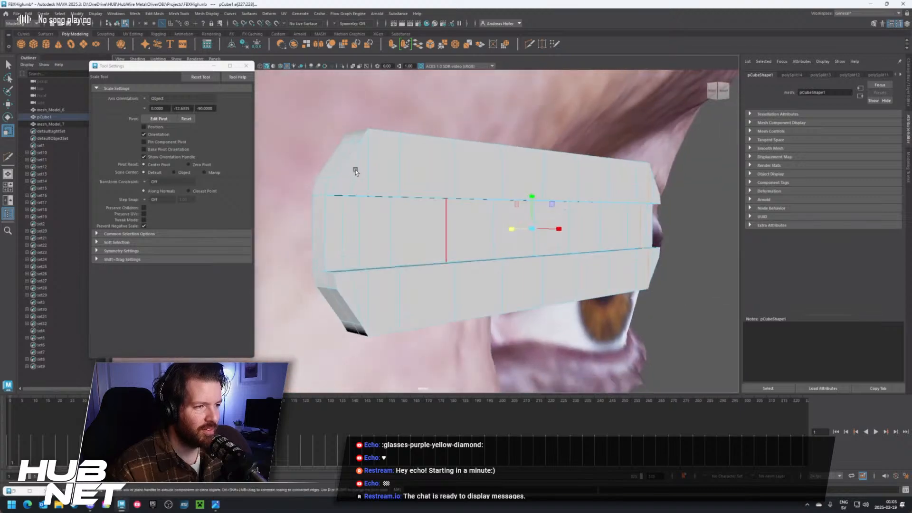
Select the vertical edge loop near each end of the bridge and scale the pair to smooth the rounded corner outline
double_click(368, 167)
left_click_drag(544, 238, 489, 240, "alt")
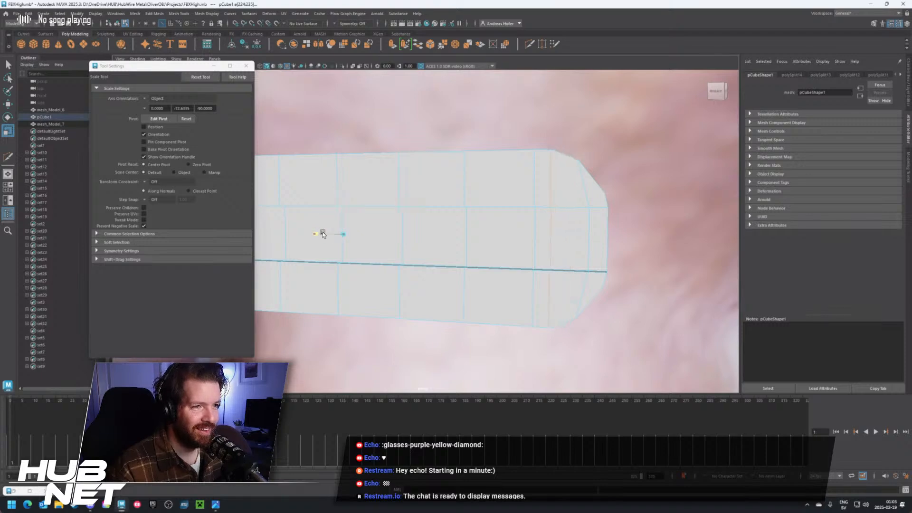
left_click_drag(516, 230, 617, 213, "alt")
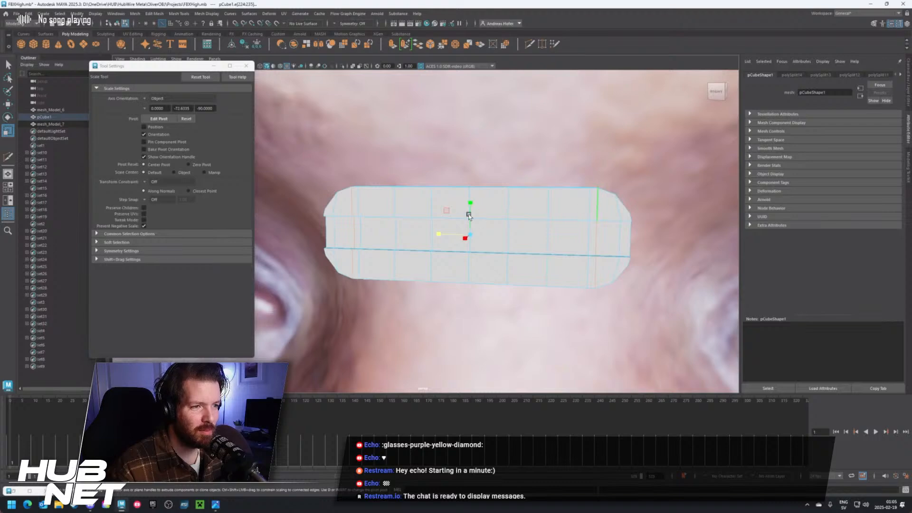
left_click_drag(470, 206, 466, 251)
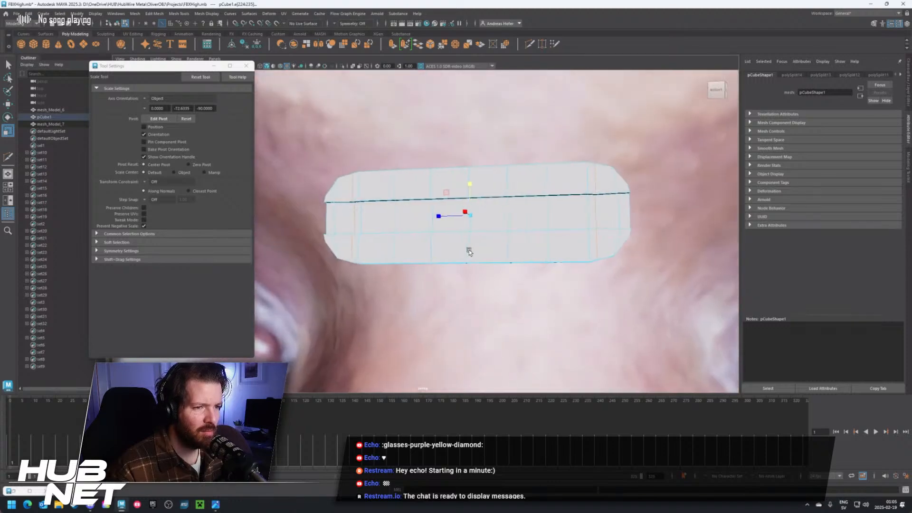
Scale the next inner pair of vertical edge loops inward along the bridge's length and check the shape in smooth preview
double_click(594, 193)
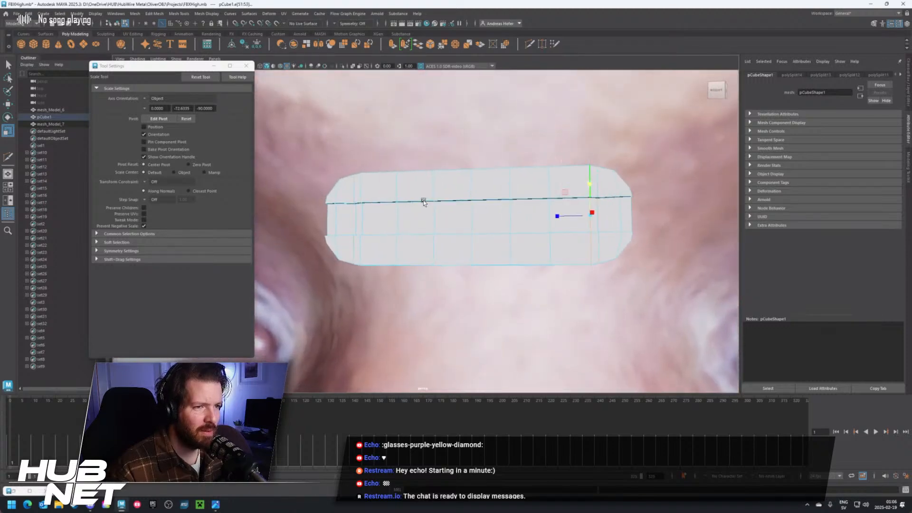
double_click(362, 189, "shift")
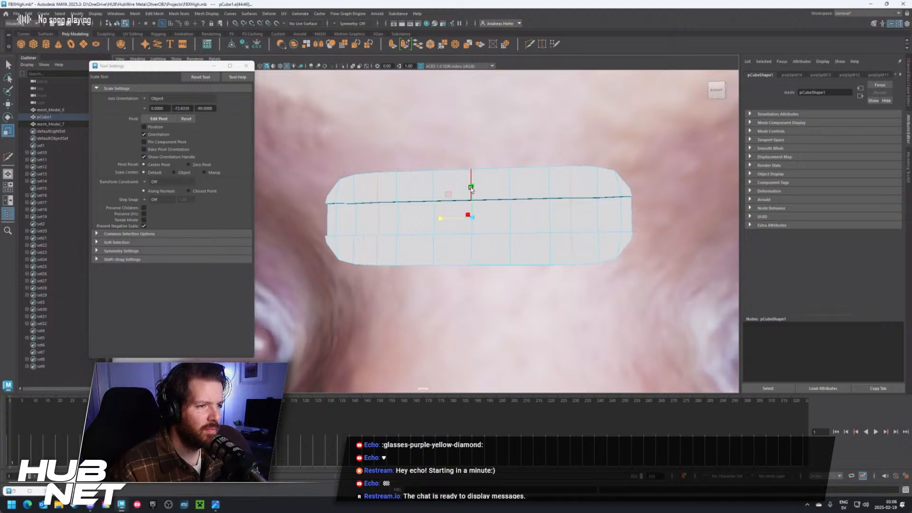
left_click_drag(472, 190, 578, 224, "alt")
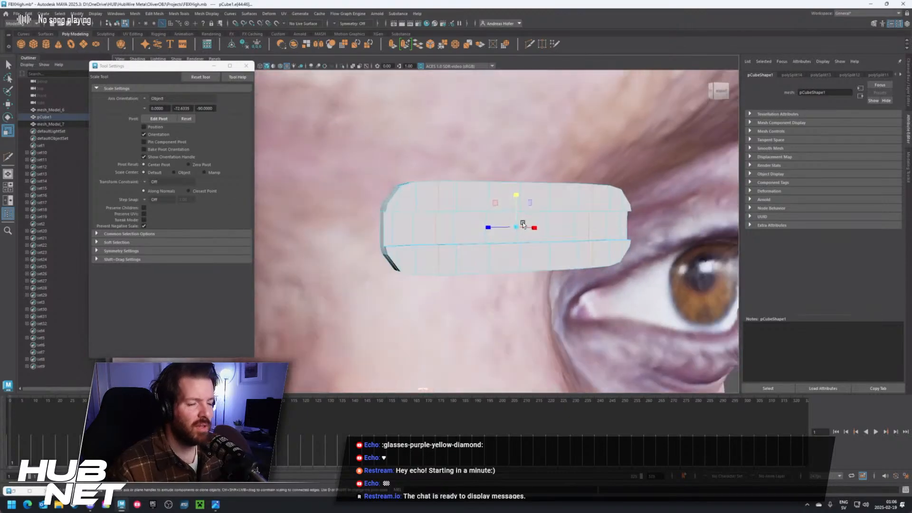
key("3")
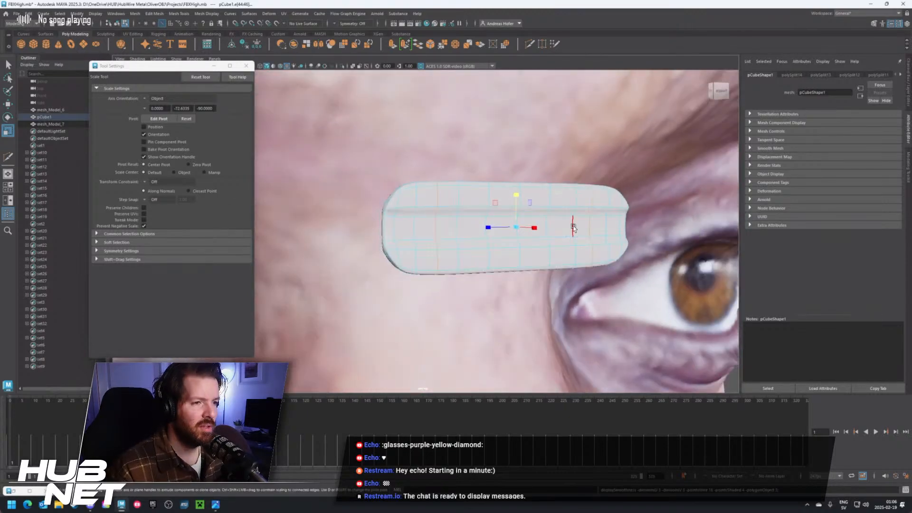
left_click_drag(591, 245, 438, 252, "alt")
key("1")
Use Multi-Cut to insert supporting edge loops close to the upper and lower edges of the bridge's groove
scroll(438, 253, "up", 3)
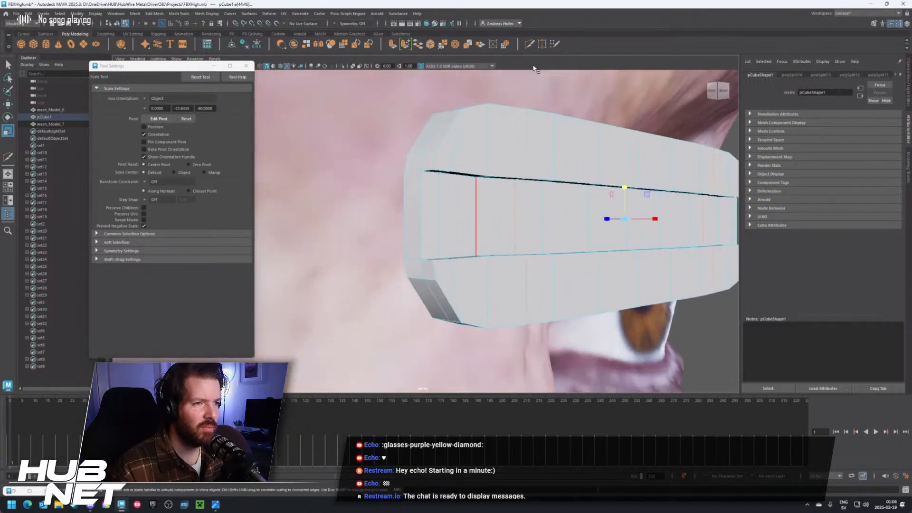
left_click(531, 44)
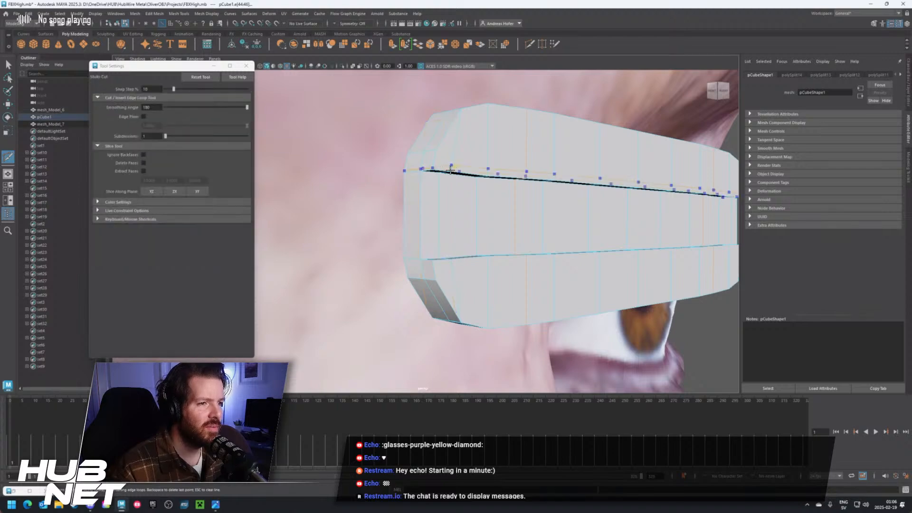
left_click_drag(450, 170, 580, 157, "alt")
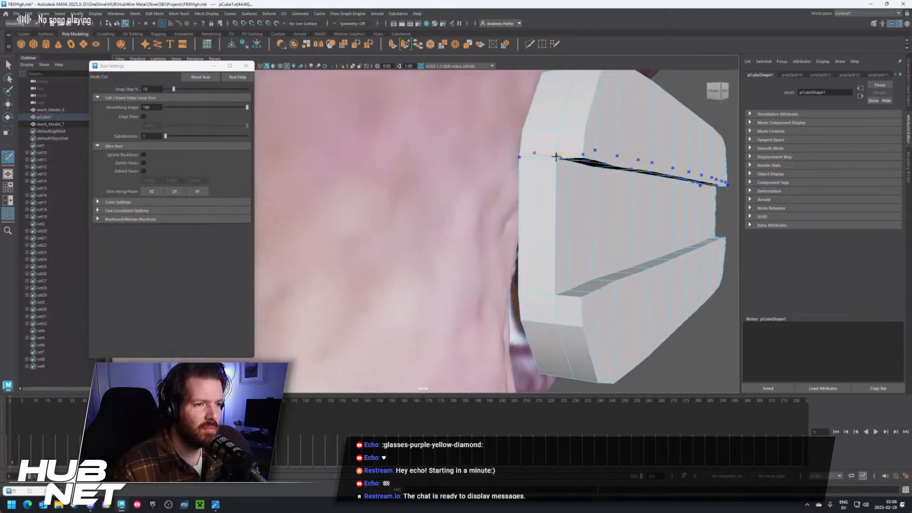
left_click(595, 156, "ctrl")
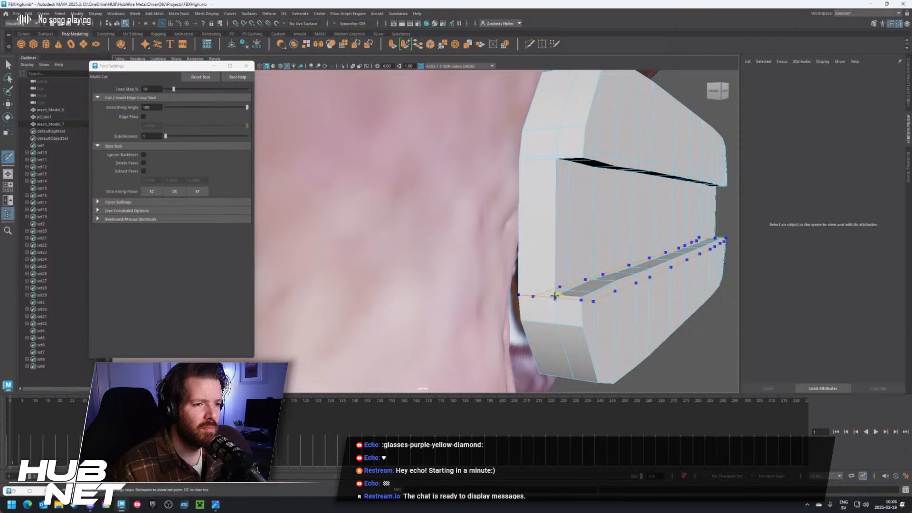
left_click(591, 291, "ctrl")
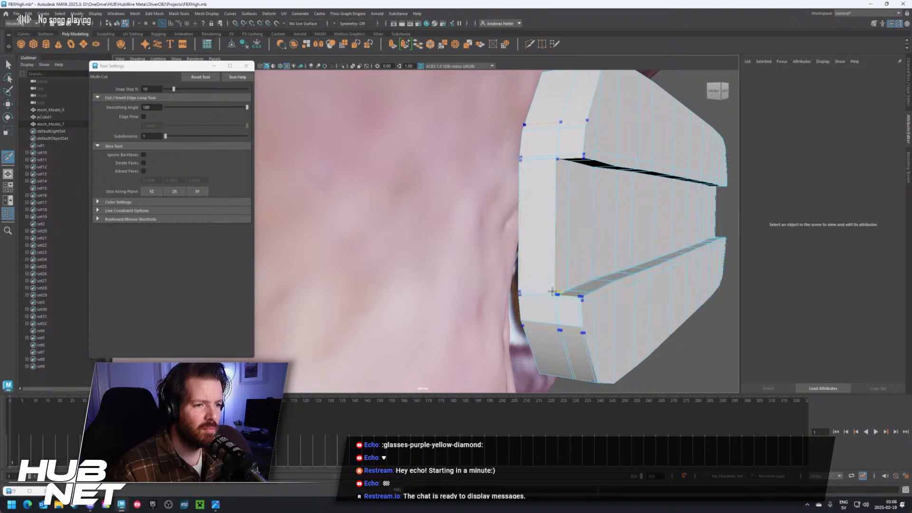
Inspect the groove edges and rounded ends of the bridge from several angles, comparing the smooth preview with the unsmoothed mesh
left_click_drag(584, 214, 594, 179, "alt")
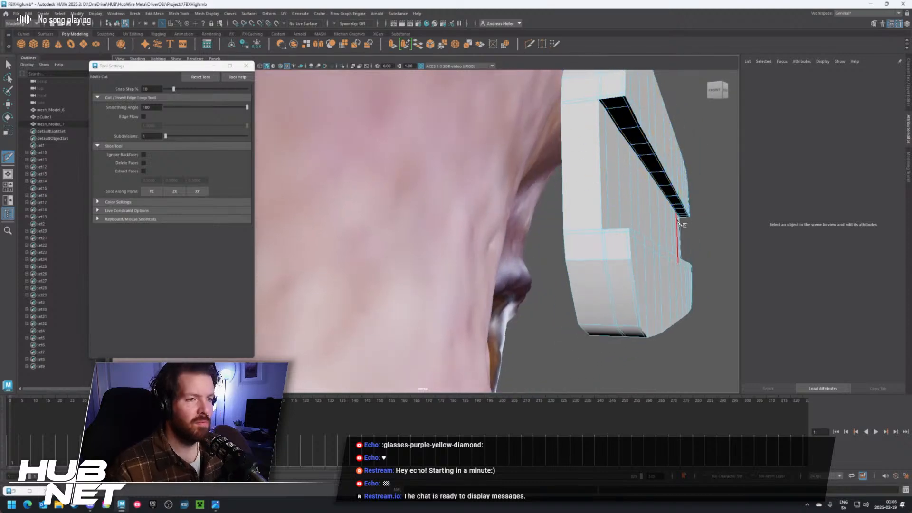
left_click_drag(679, 223, 539, 247, "alt")
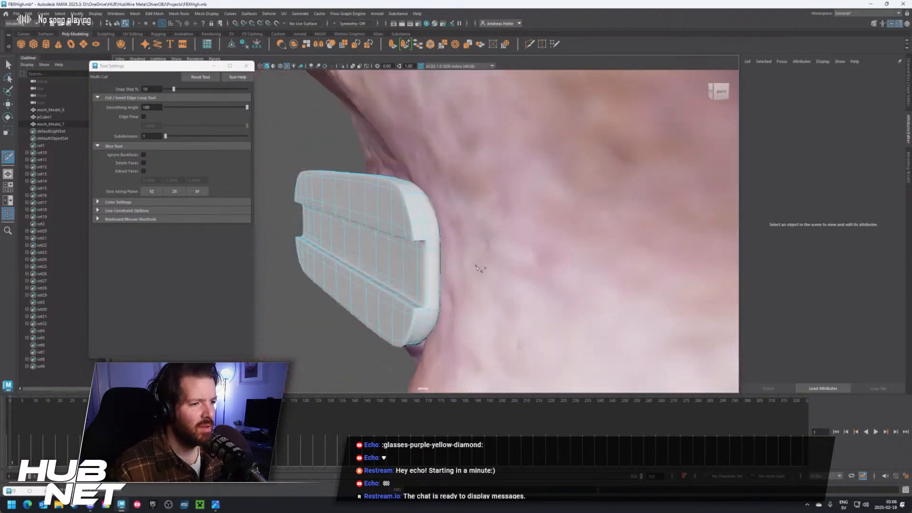
scroll(424, 292, "up", 6)
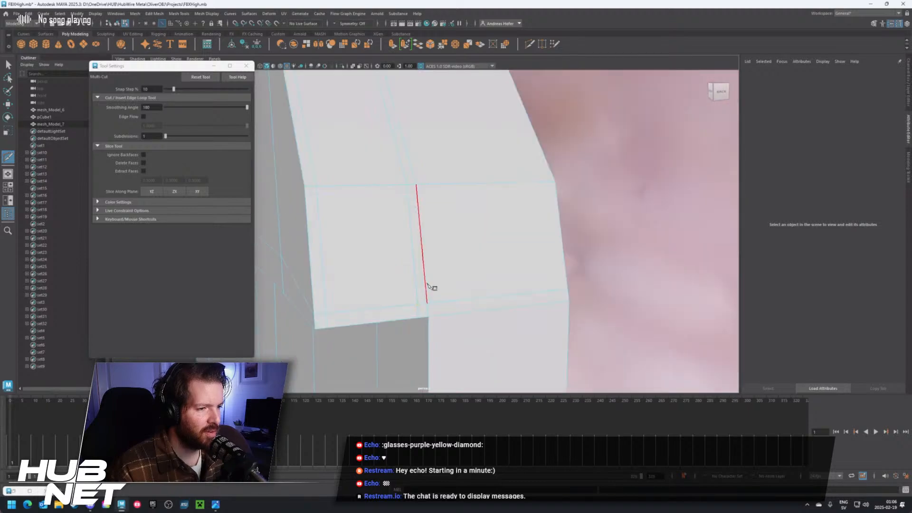
left_click_drag(429, 287, 534, 284, "alt")
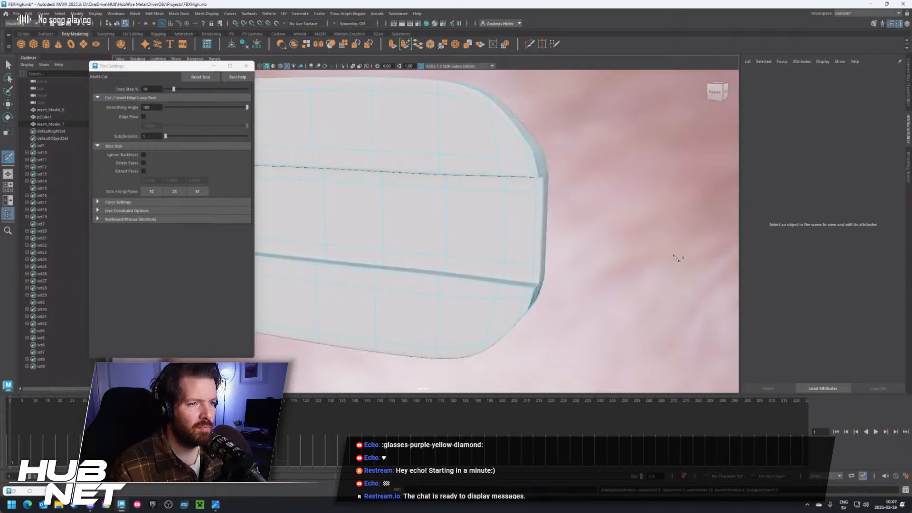
left_click_drag(533, 258, 434, 285, "alt")
scroll(423, 315, "up", 5)
scroll(404, 317, "up", 5)
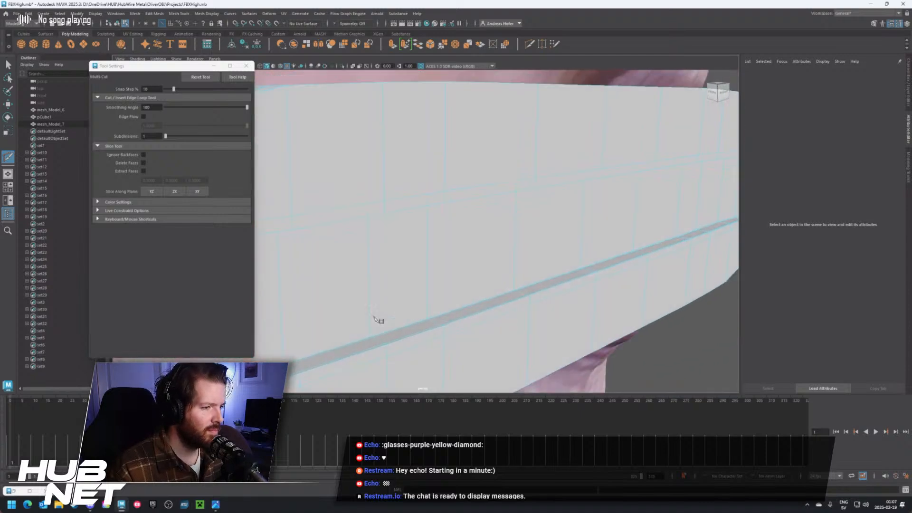
left_click_drag(377, 319, 440, 271, "alt")
scroll(505, 269, "down", 3)
left_click_drag(505, 269, 405, 284, "alt")
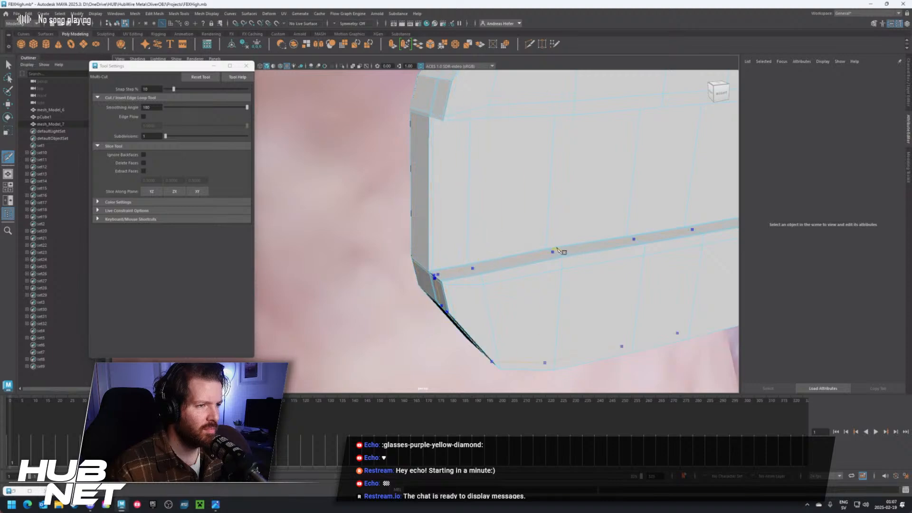
left_click_drag(559, 251, 499, 288, "alt")
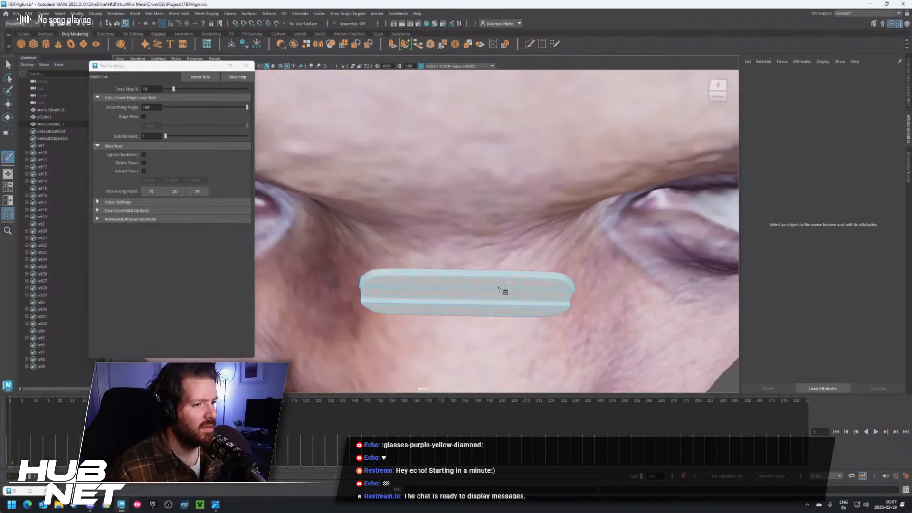
Leave Multi-Cut, deselect the head mesh in favor of the bridge pCube1, and select the vertices around the bridge's middle
key("w")
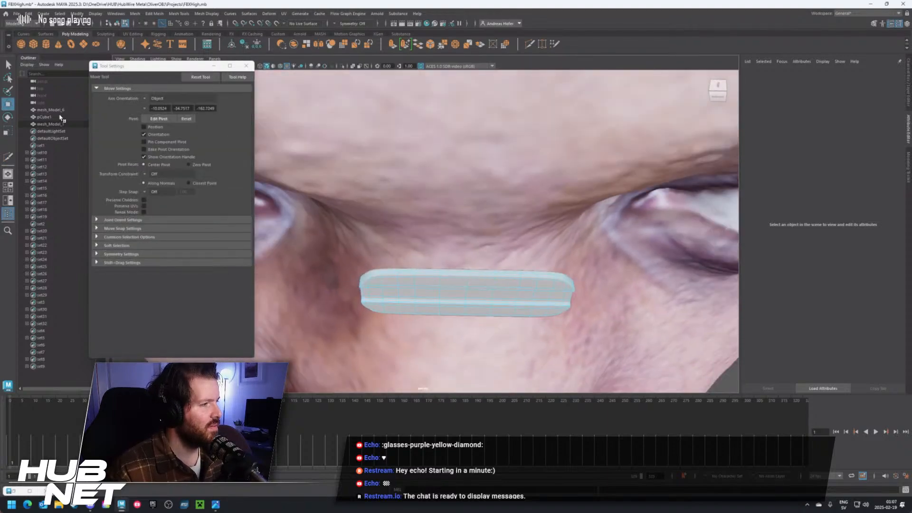
left_click(53, 124)
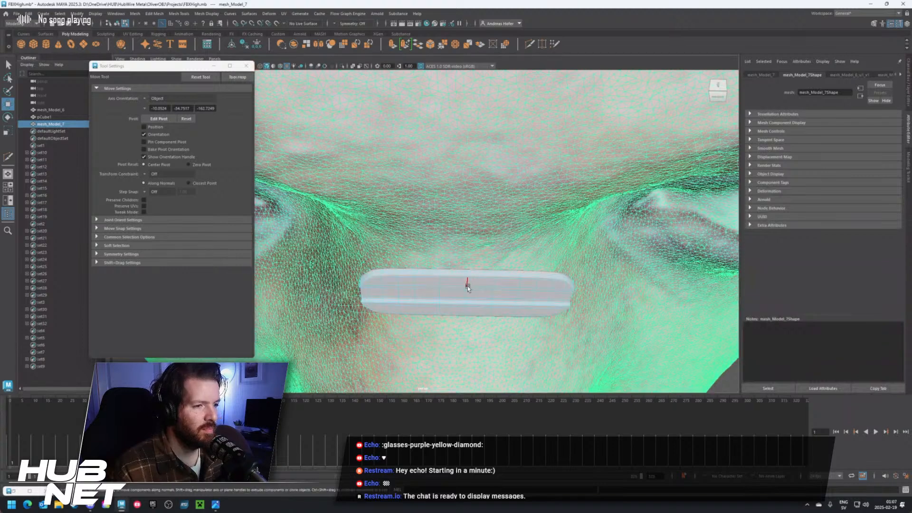
right_click(398, 203)
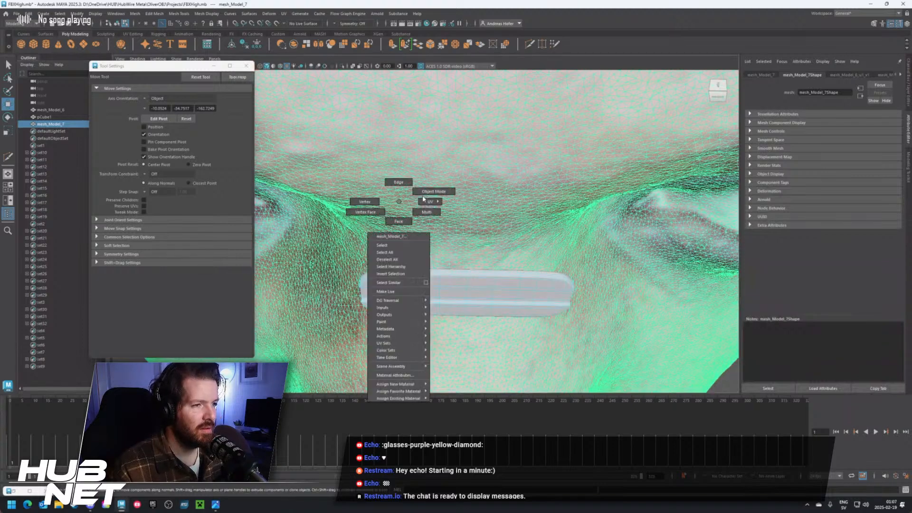
left_click(477, 284)
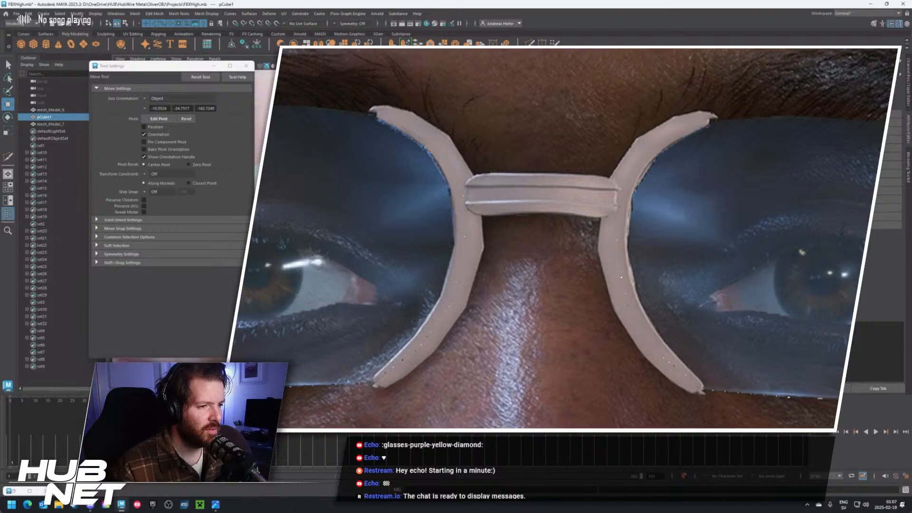
right_click_drag(467, 252, 467, 281)
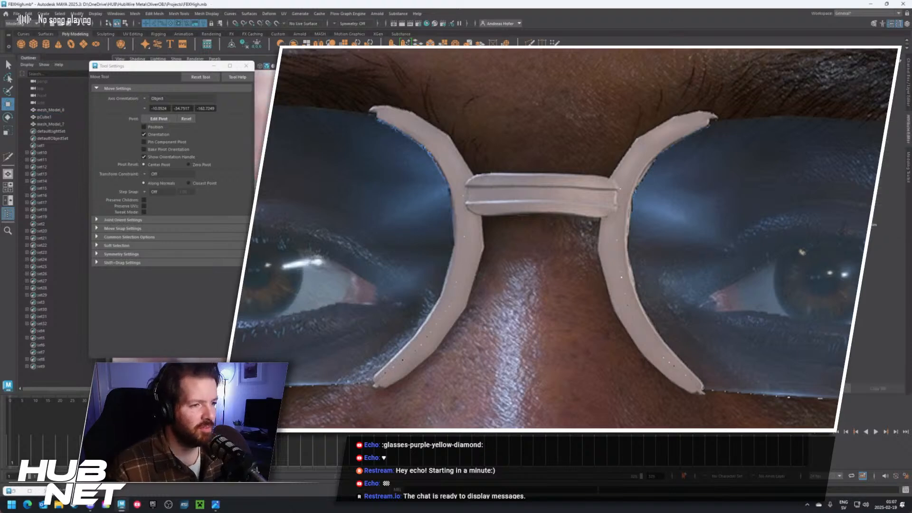
left_click_drag(437, 223, 494, 281)
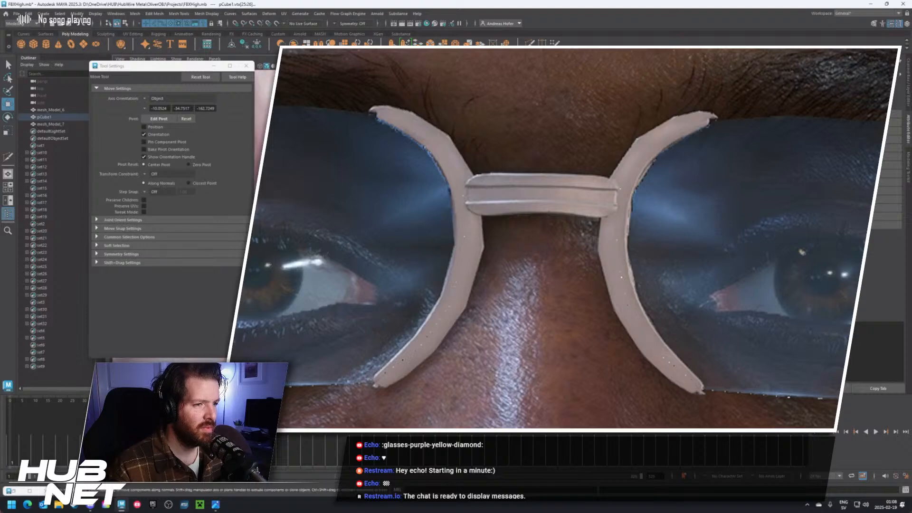
Isolate the bridge pCube1 in the viewport and add a Bend deformer to it
left_click(51, 124)
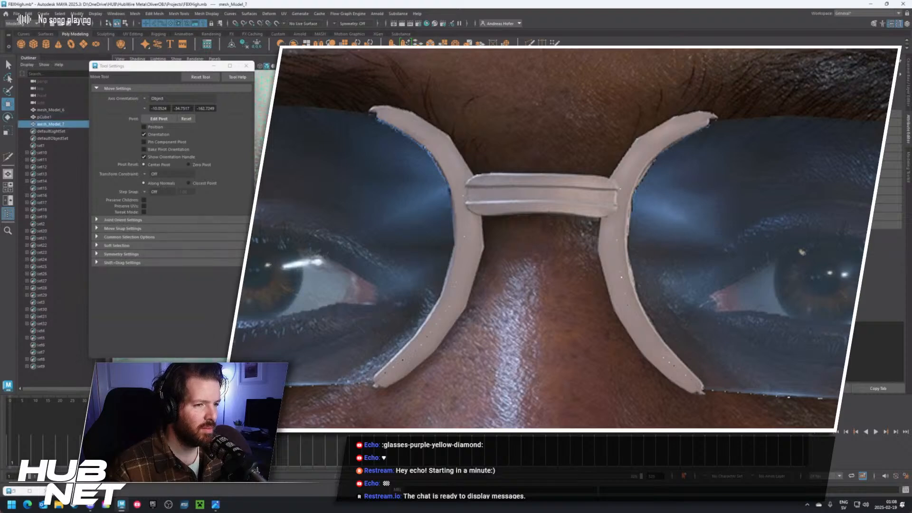
left_click(44, 117)
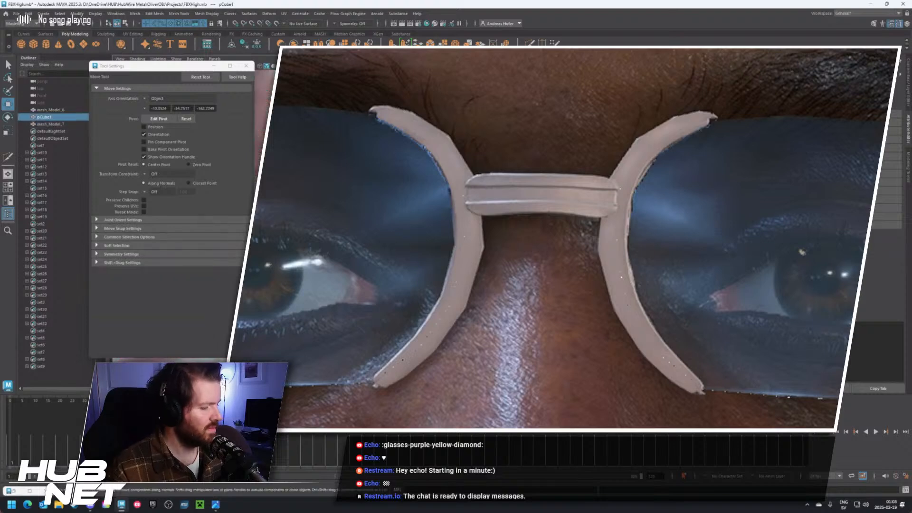
key("ctrl+1")
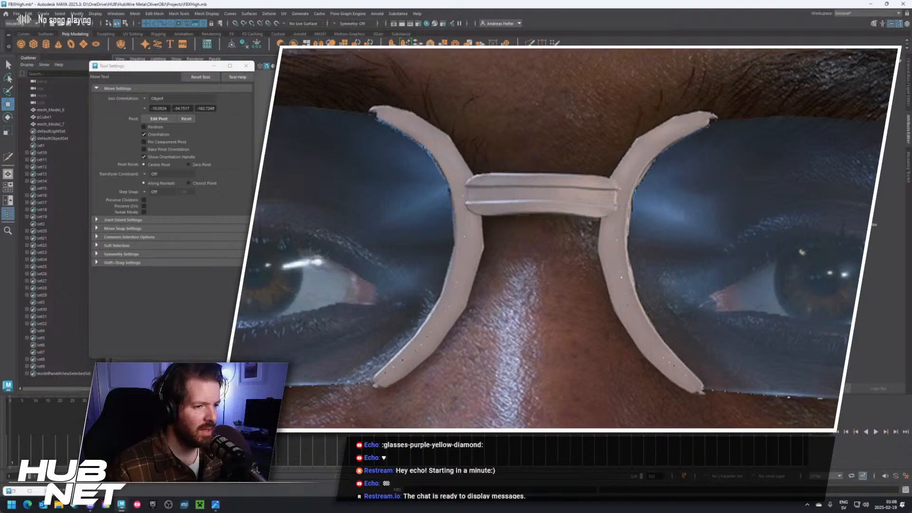
left_click(44, 117)
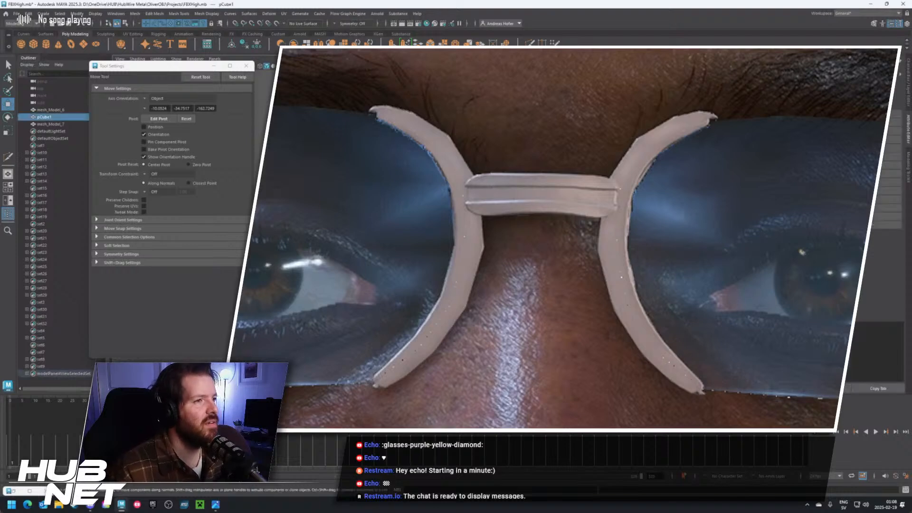
left_click(266, 17)
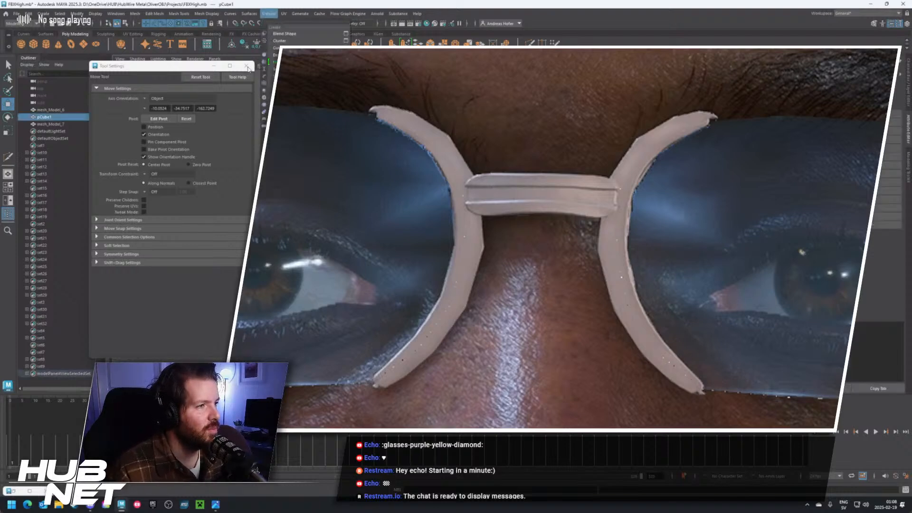
left_click(247, 66)
left_click(269, 14)
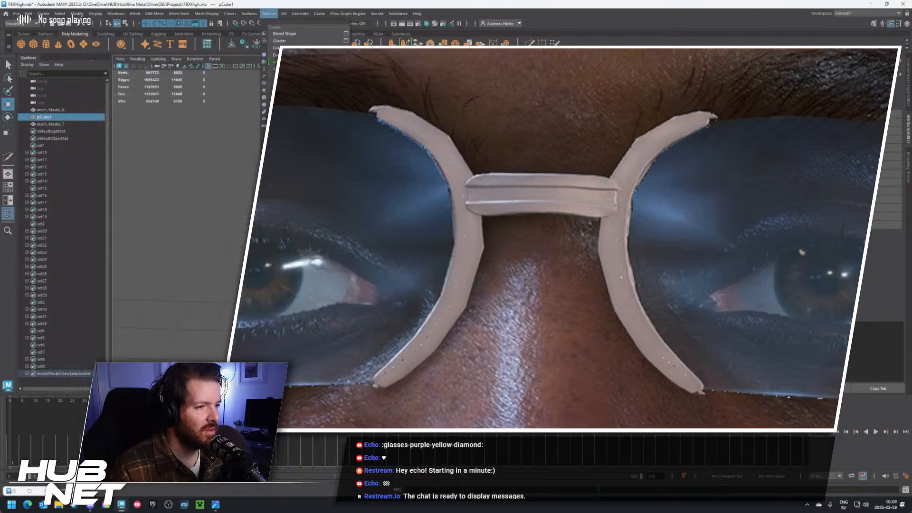
left_click(371, 77)
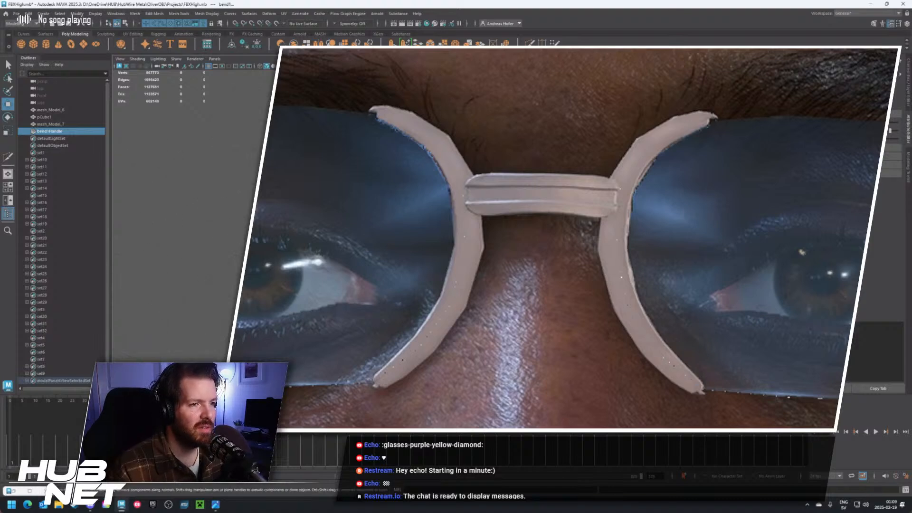
Undo the last change to the bend handle, ready it for rotation, and bring the hidden head back to compare with the bridge
key("ctrl+z")
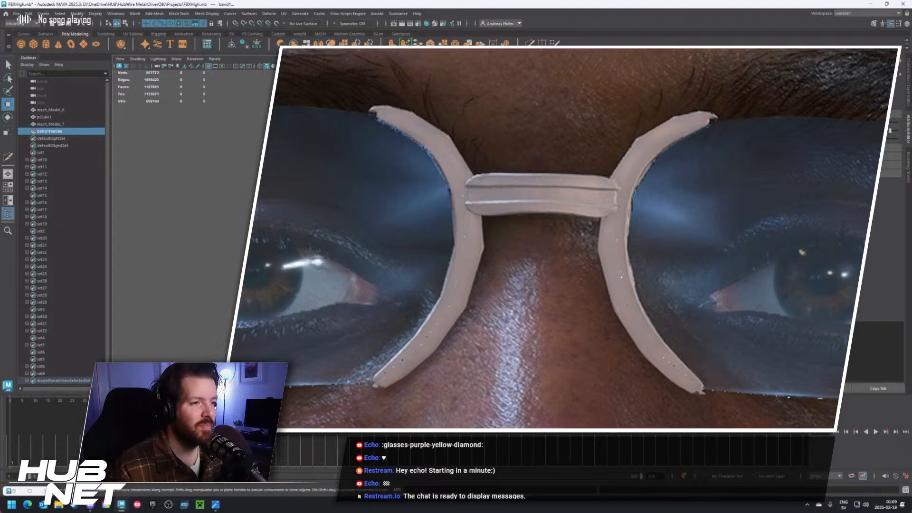
key("e")
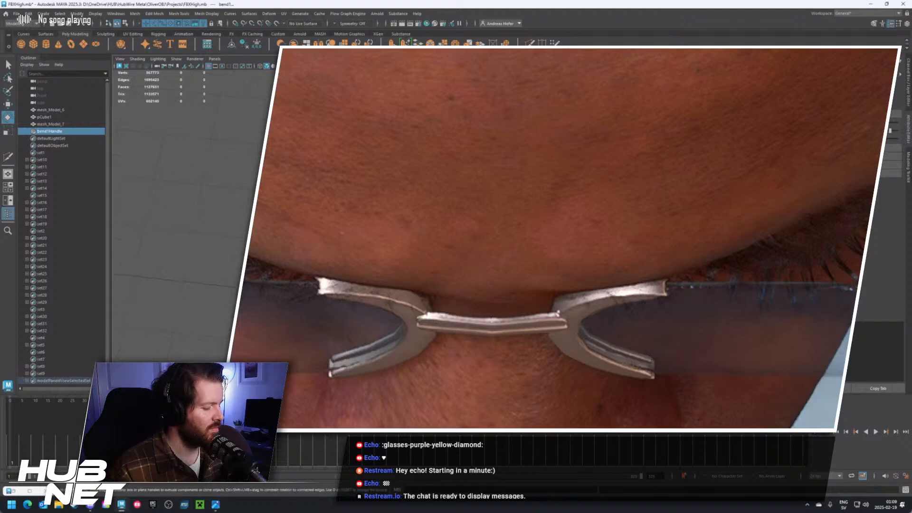
key("ctrl+1")
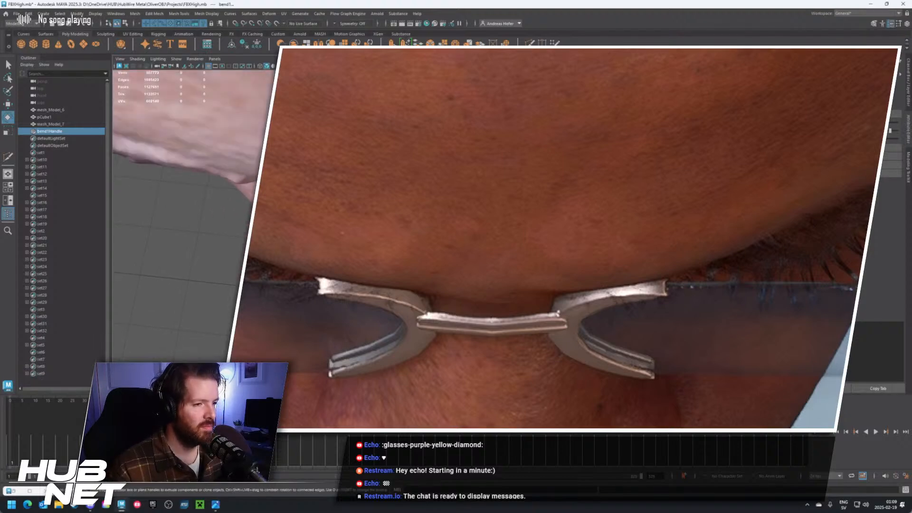
key("f")
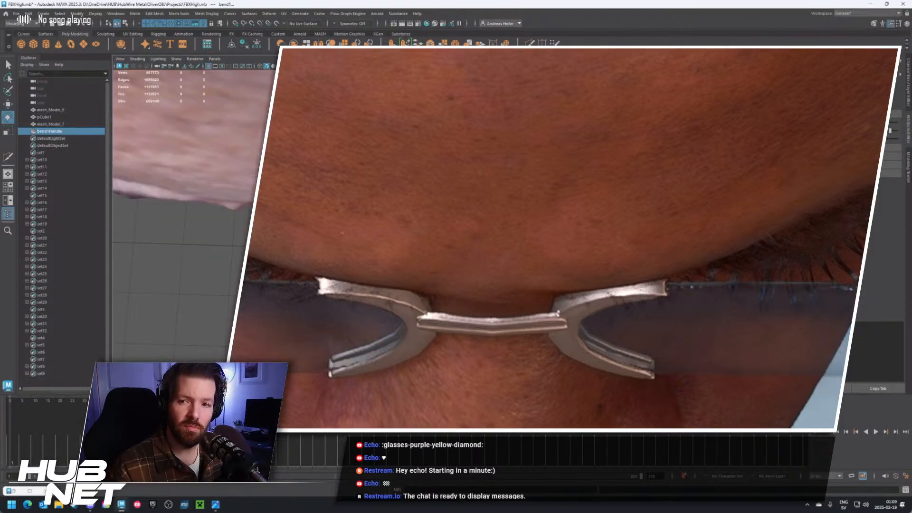
left_click_drag(475, 266, 446, 228, "alt")
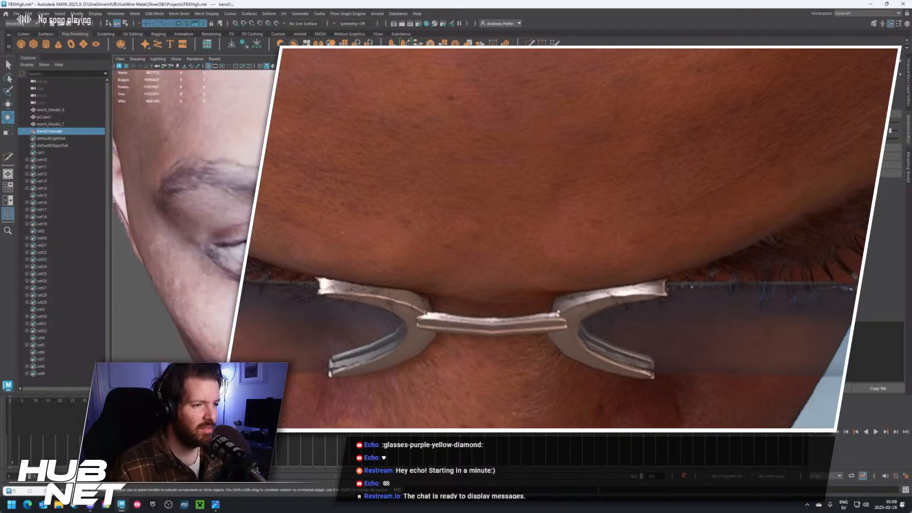
scroll(447, 228, "up", 5)
scroll(447, 228, "down", 10)
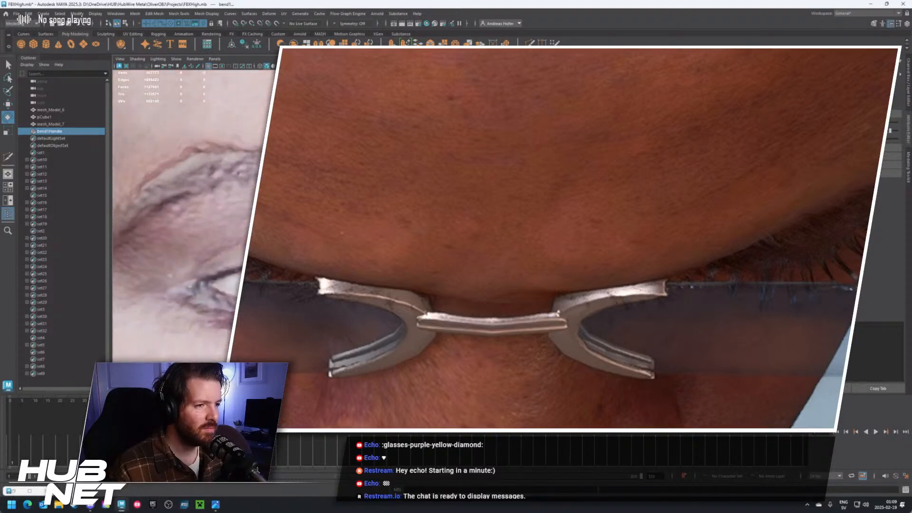
scroll(447, 228, "down", 5)
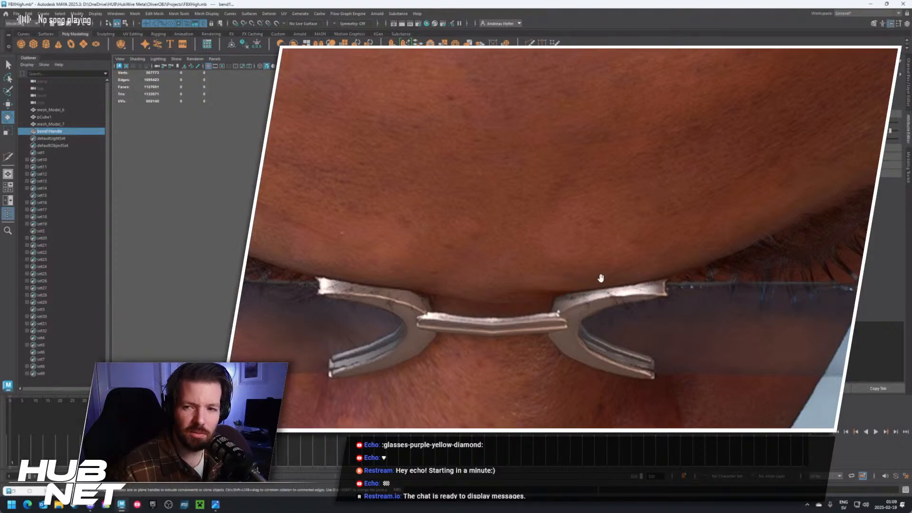
scroll(531, 271, "down", 8)
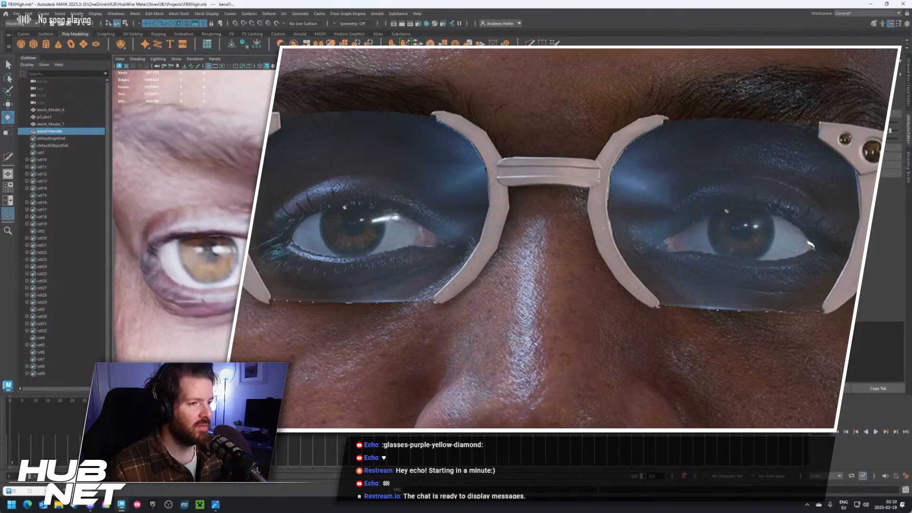
Examine the bridge's size and placement against the scanned head from several angles
left_click(44, 117)
key("w")
key("r")
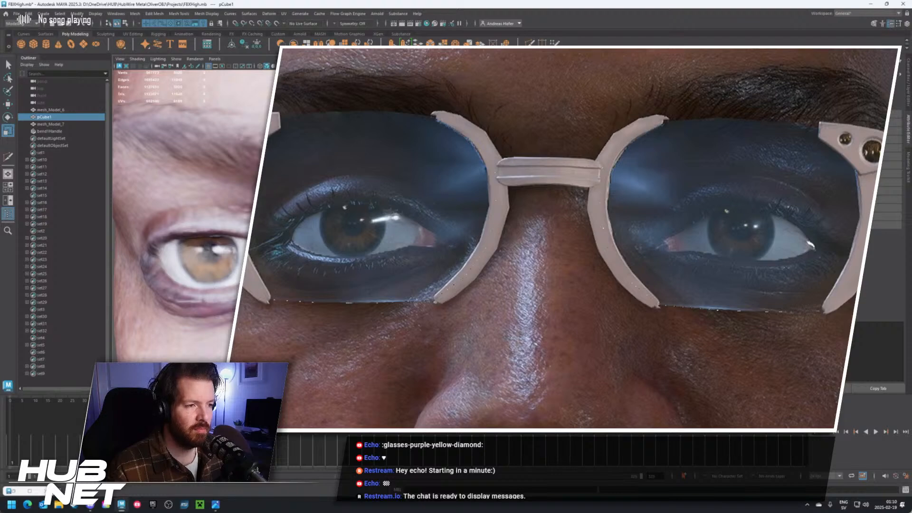
key("Escape")
scroll(190, 214, "up", 5)
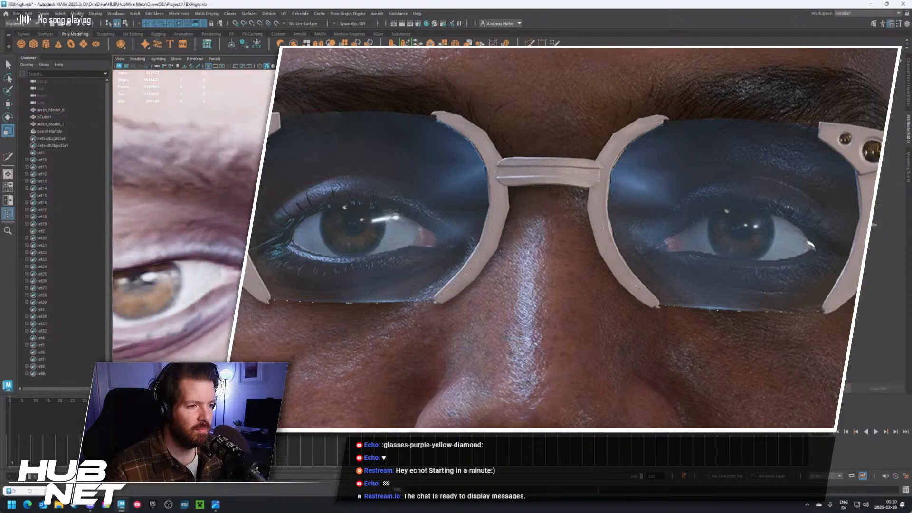
left_click_drag(190, 214, 190, 263, "alt")
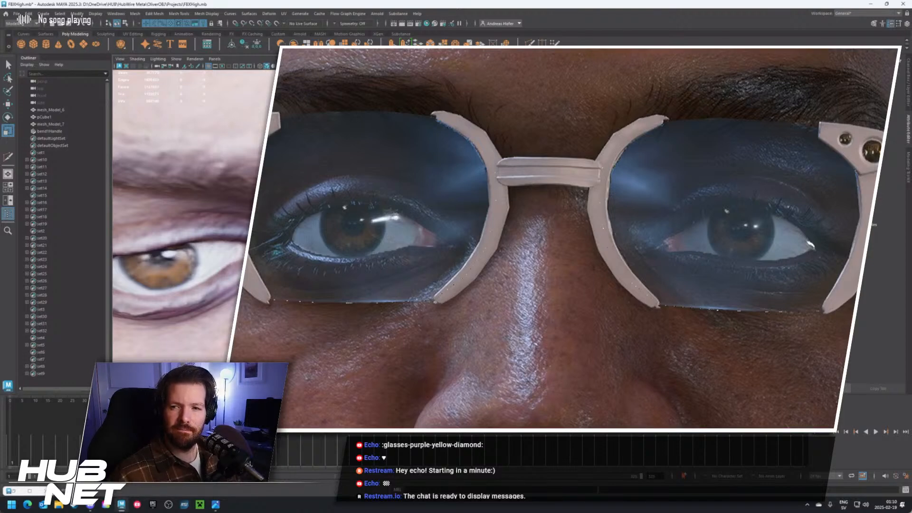
scroll(187, 214, "down", 4)
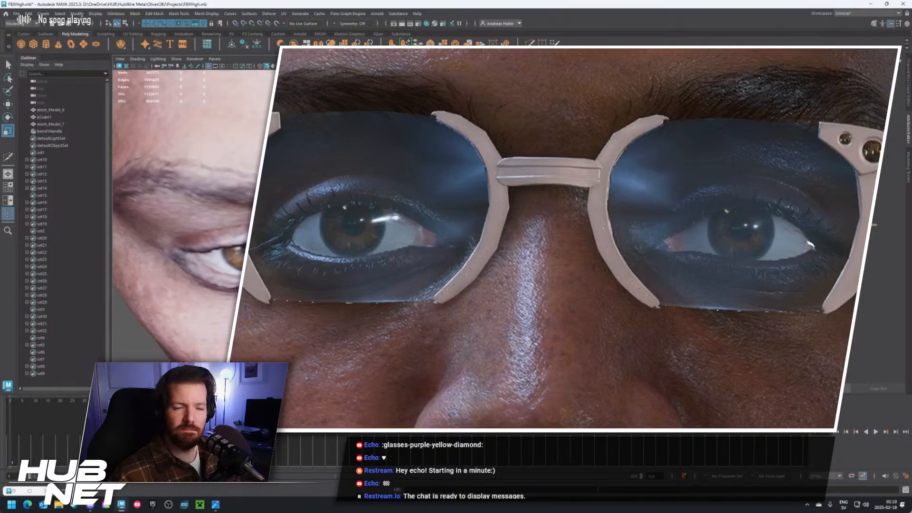
left_click_drag(427, 237, 347, 205, "alt")
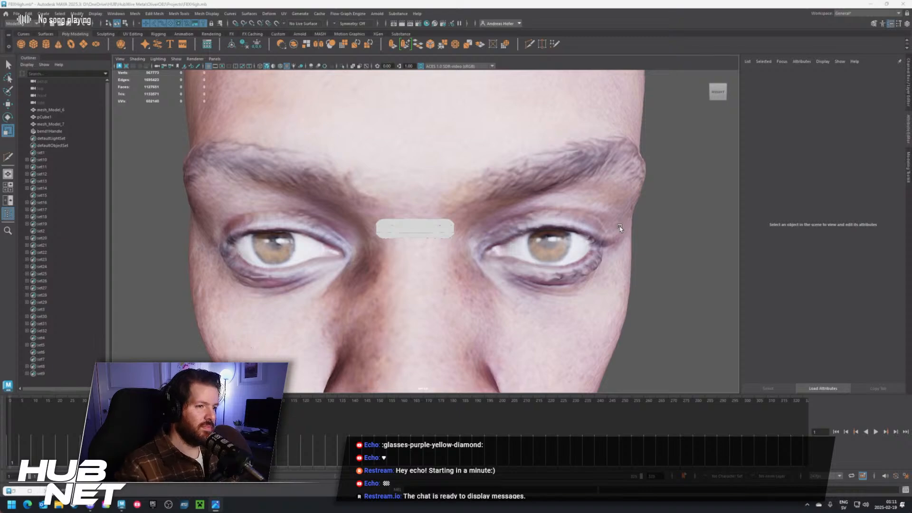
Compare the bridge and head under scene lighting and in textured shading, viewing the nose from the side and front
left_click(429, 258)
key("6")
left_click(704, 258)
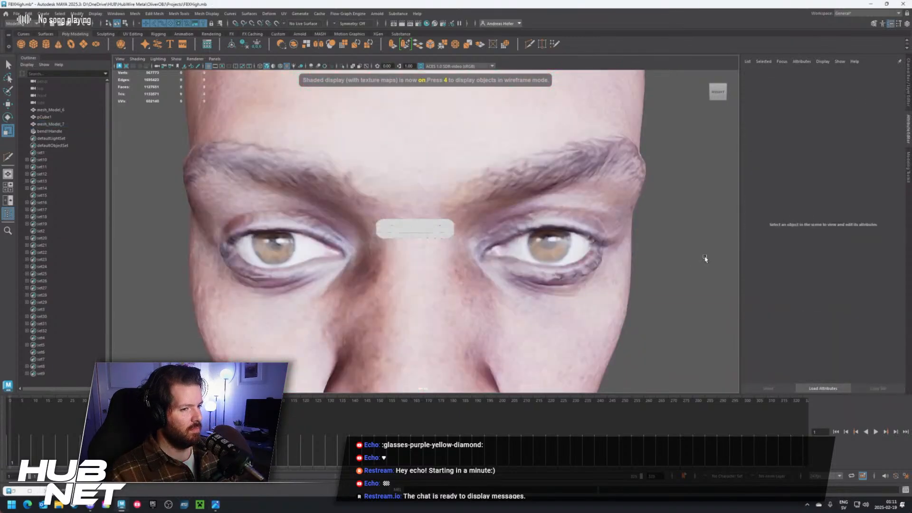
key("7")
left_click_drag(495, 261, 447, 265, "alt")
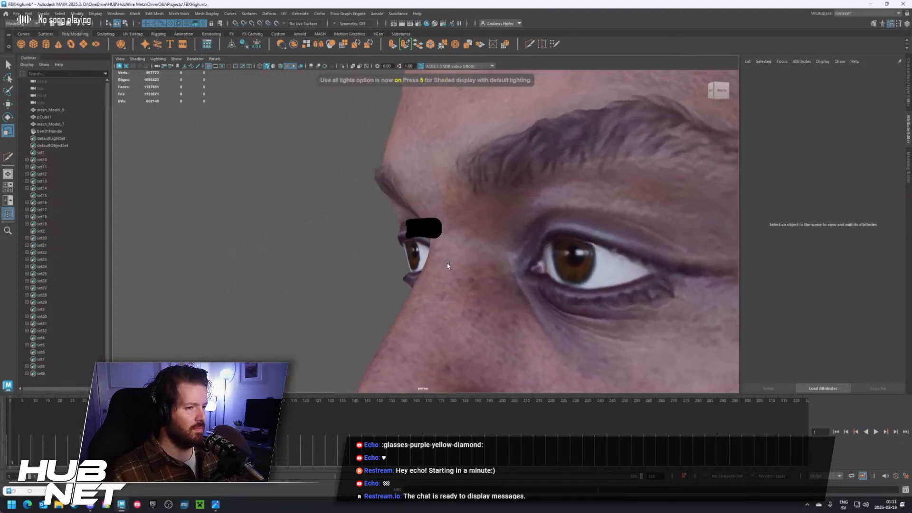
scroll(446, 269, "up", 5)
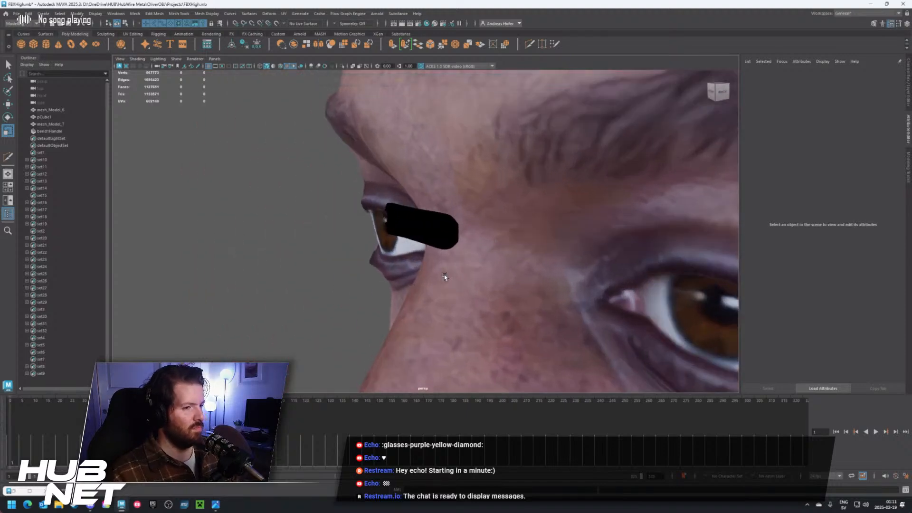
key("6")
left_click_drag(472, 276, 511, 271, "alt")
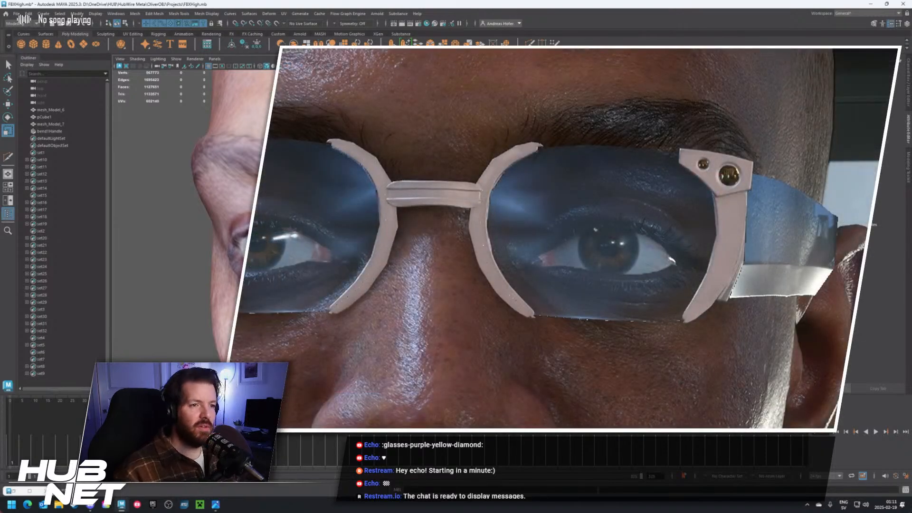
left_click_drag(475, 238, 528, 238, "alt")
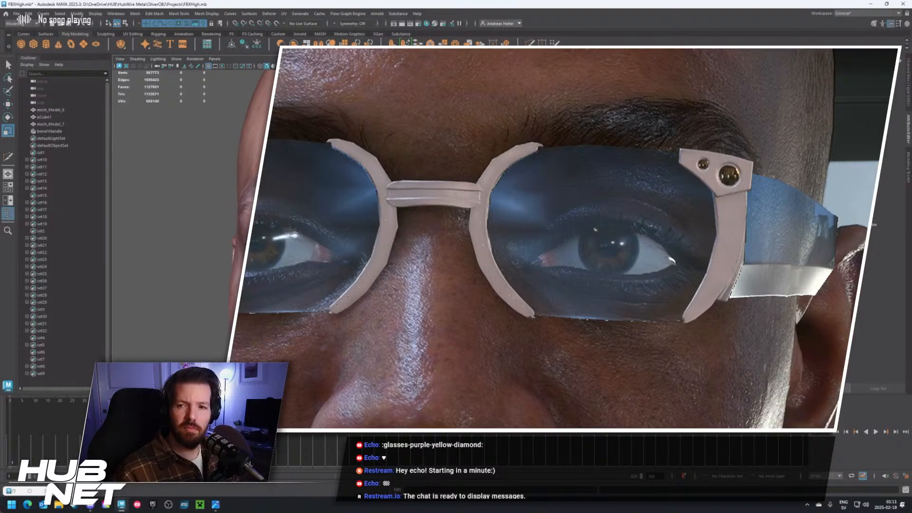
Create a polygon cube and place it beside the bridge, over the inner corner of the eye
left_click(44, 117)
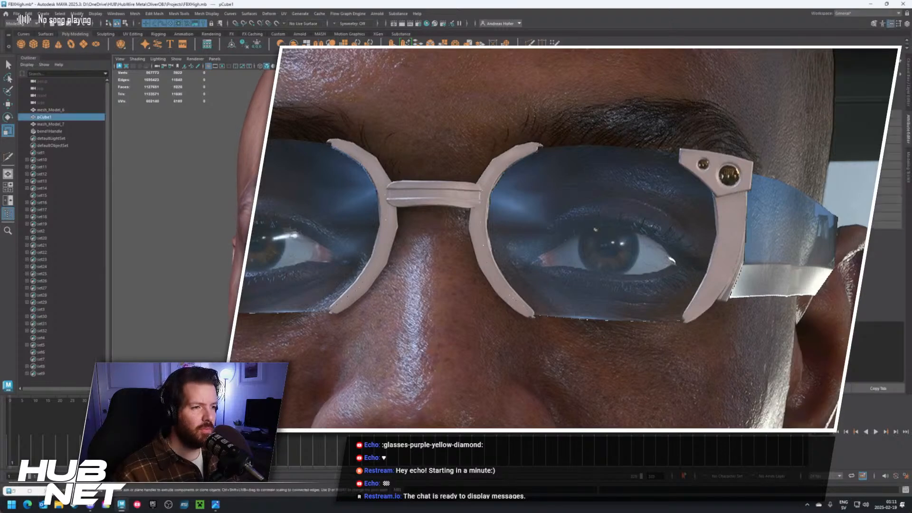
key("w")
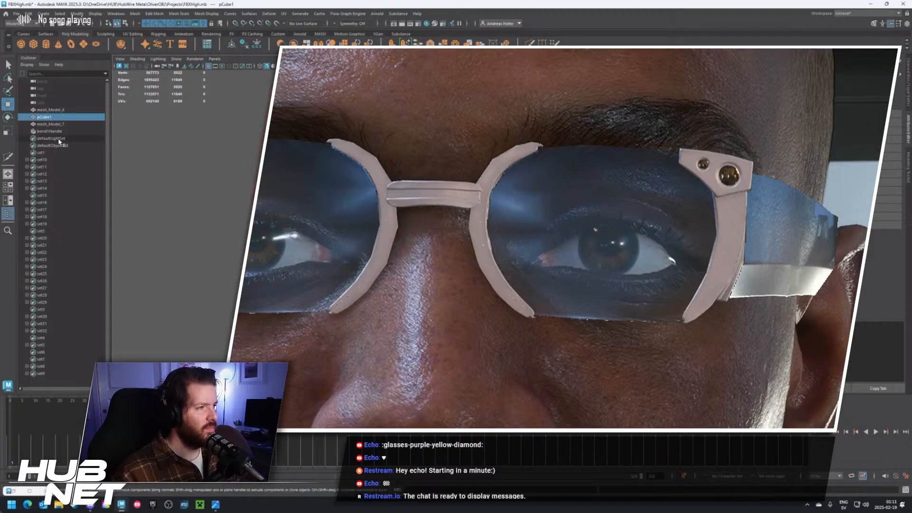
left_click(34, 44)
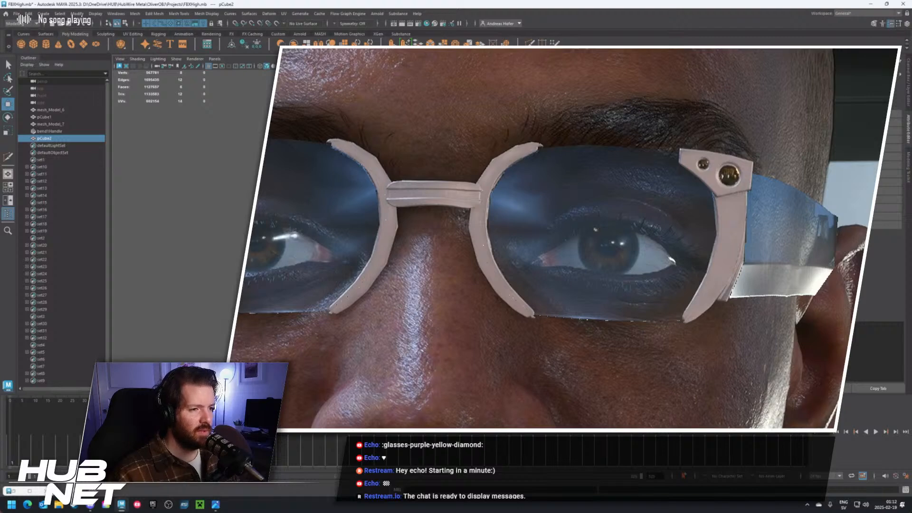
key("r")
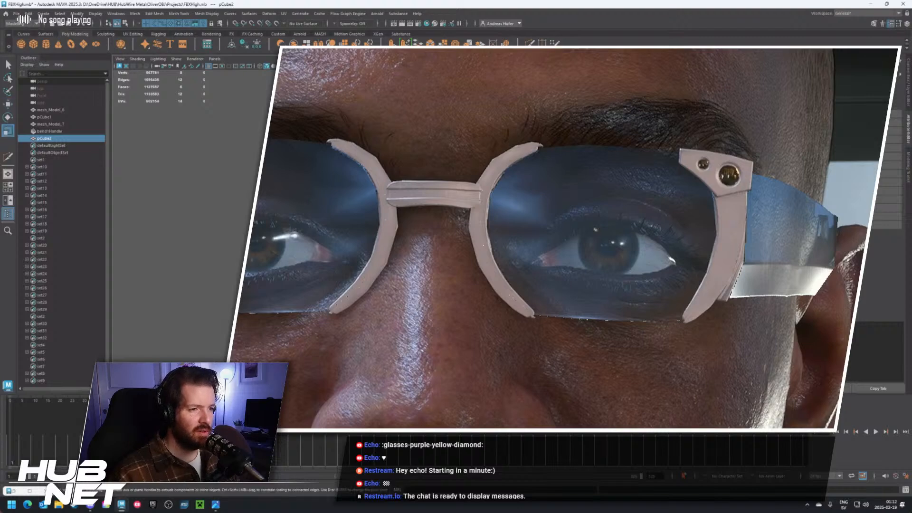
left_click_drag(475, 228, 380, 228, "alt")
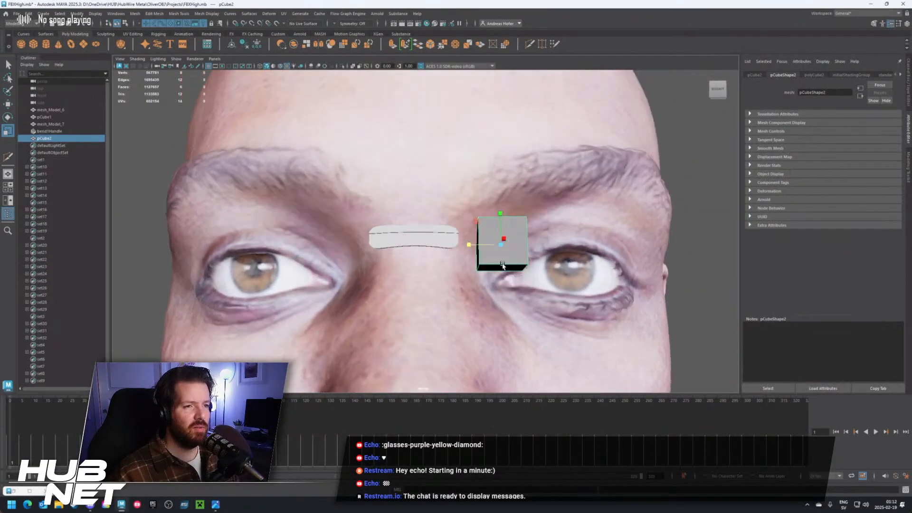
scroll(503, 266, "down", 4)
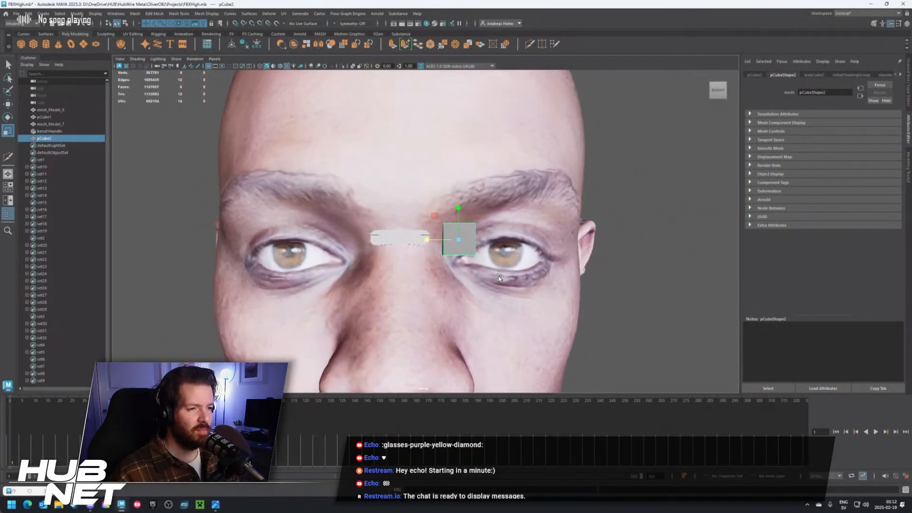
middle_click_drag(499, 278, 435, 222, "alt")
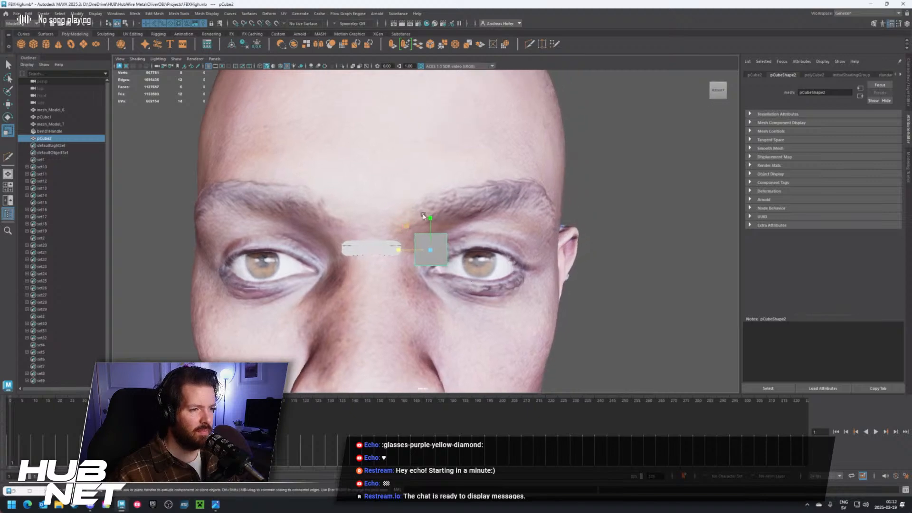
Scale the cube into a narrow upright bar standing beside the end of the bridge
left_click_drag(467, 260, 441, 246, "alt")
key("w")
key("r")
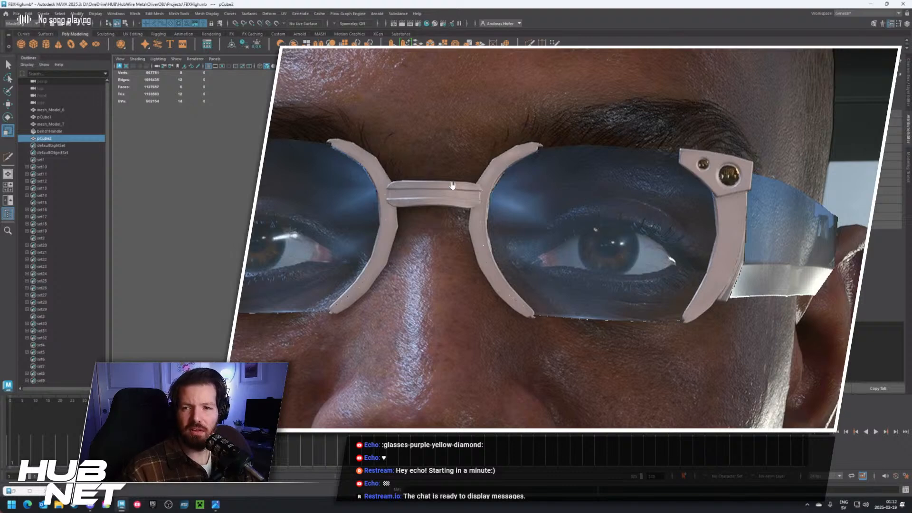
scroll(453, 196, "up", 5)
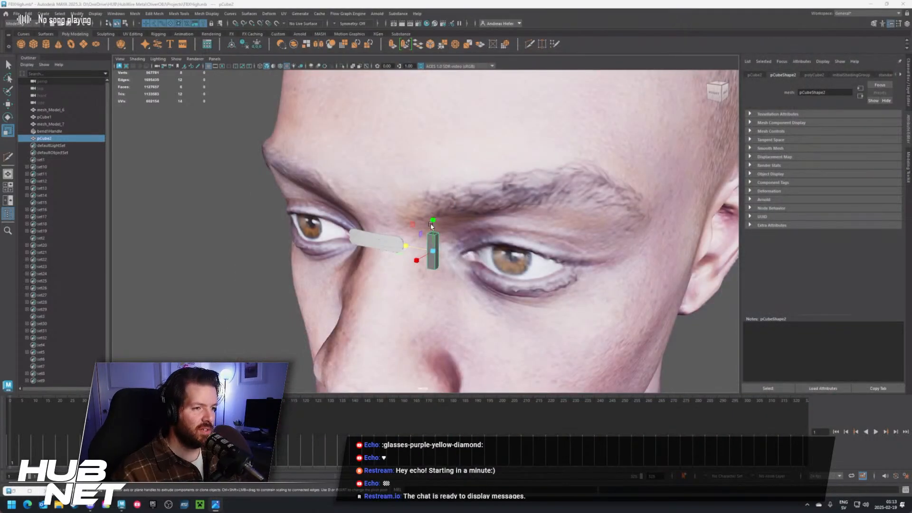
left_click_drag(431, 225, 468, 231)
Lengthen the bar so it spans from the eyebrow to below the eye, and shift it slightly toward the nose
key("w")
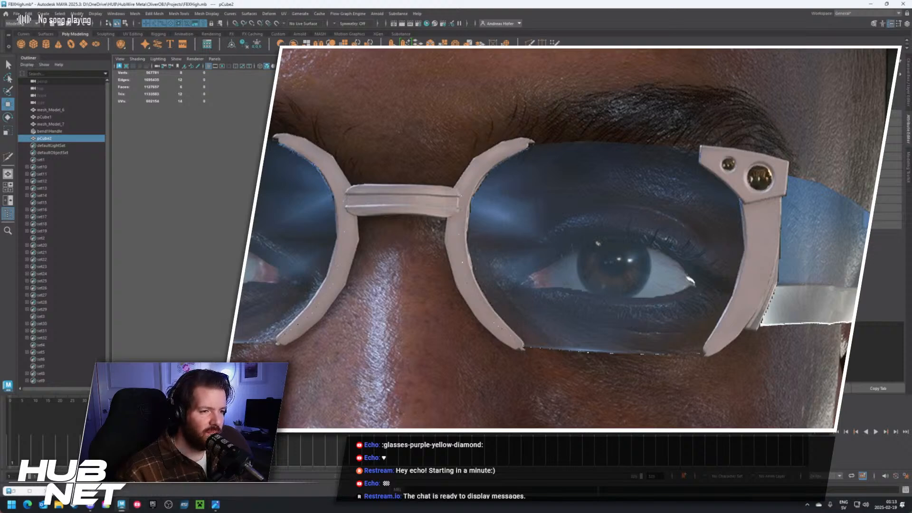
key("r")
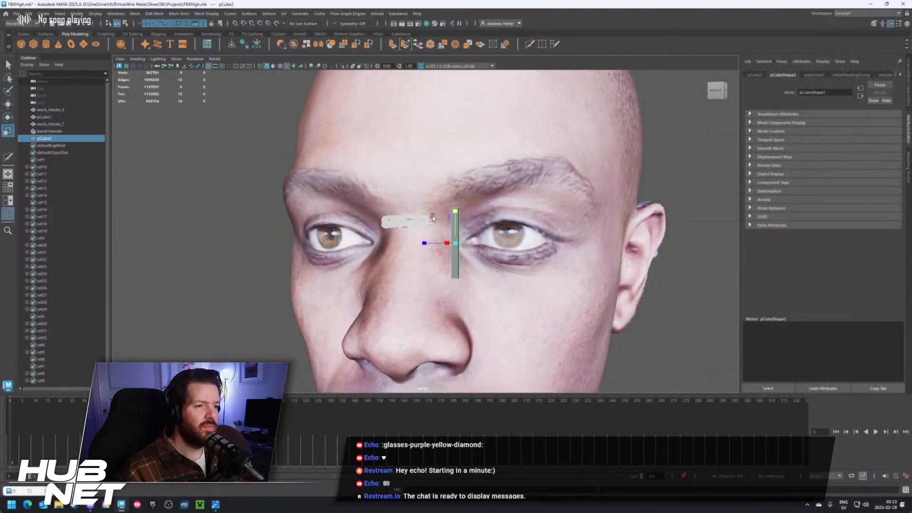
left_click(457, 208)
key("w")
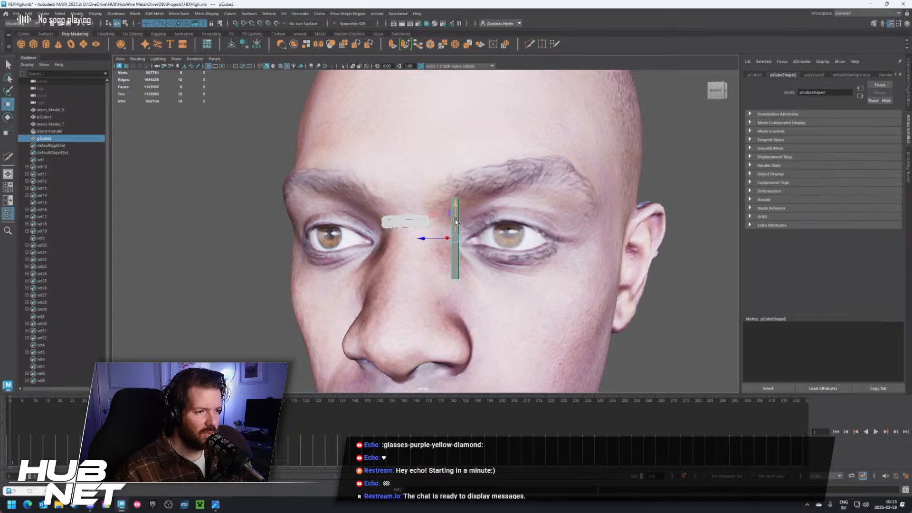
scroll(458, 228, "up", 3)
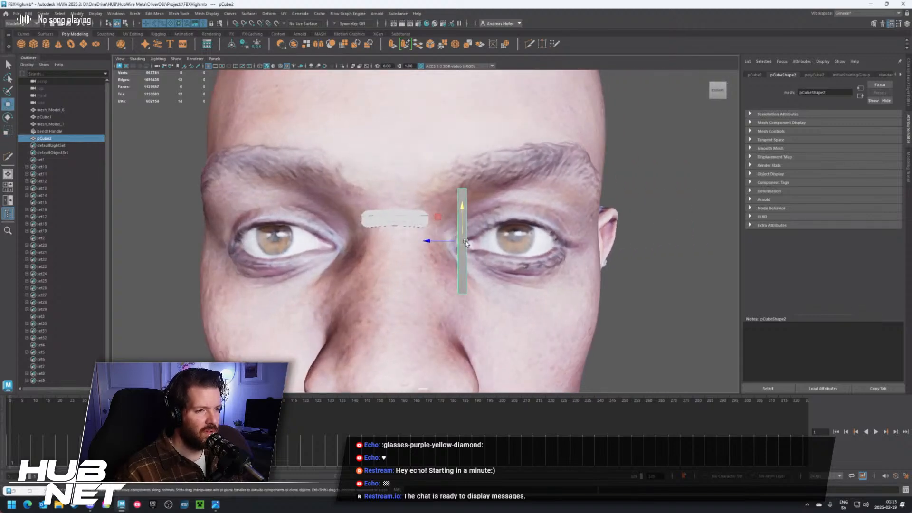
key("r")
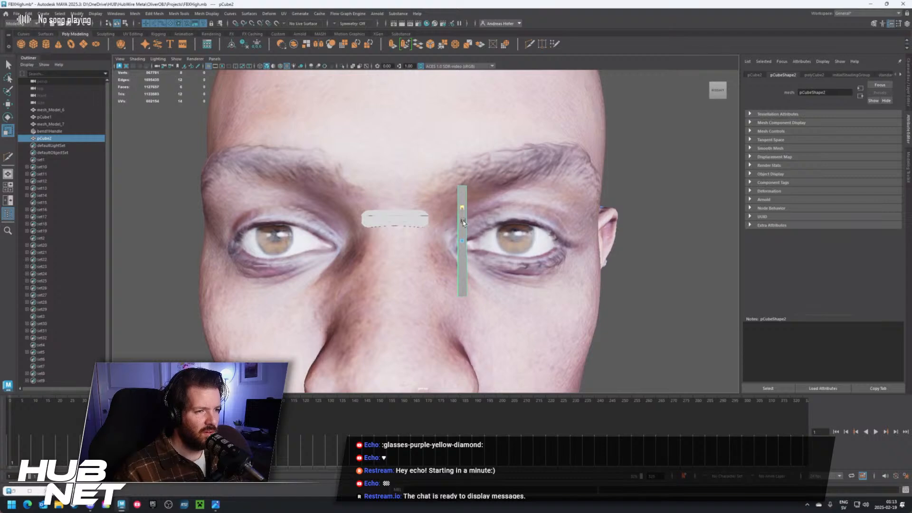
key("w")
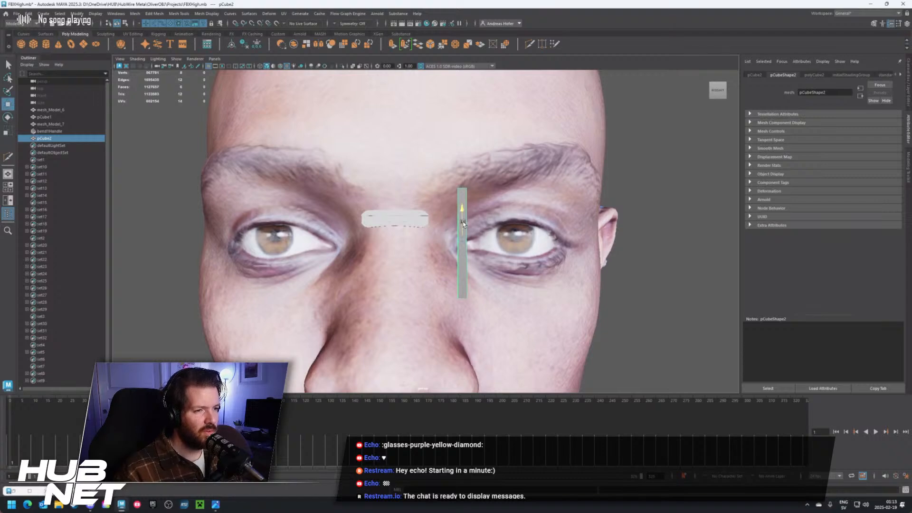
left_click_drag(426, 242, 486, 255)
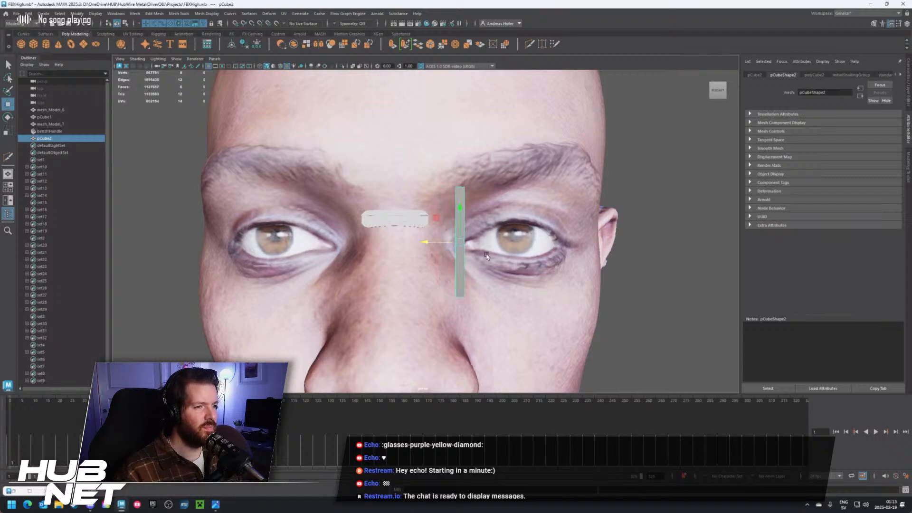
Cut evenly spaced horizontal edge loops along the upright bar with Multi-Cut, adding a loop close to each end
scroll(486, 256, "up", 5)
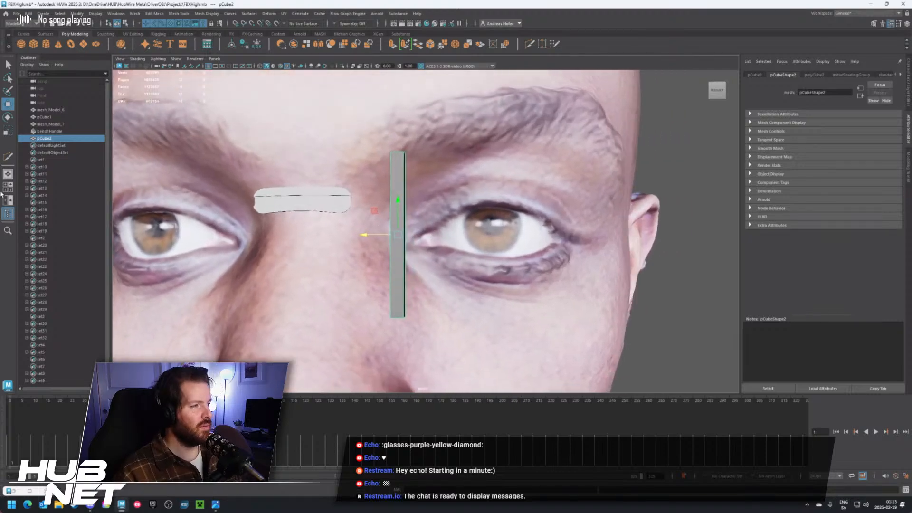
left_click(529, 46)
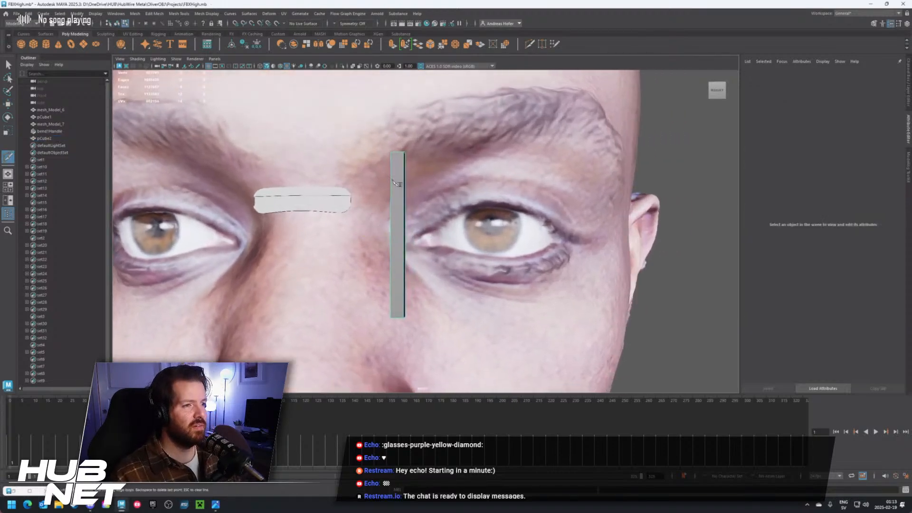
left_click(398, 235)
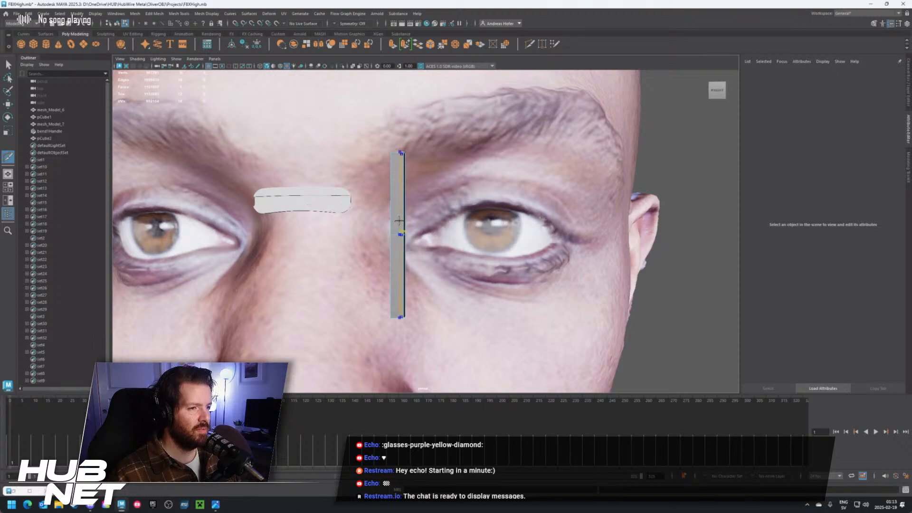
left_click(398, 193)
right_click(401, 259)
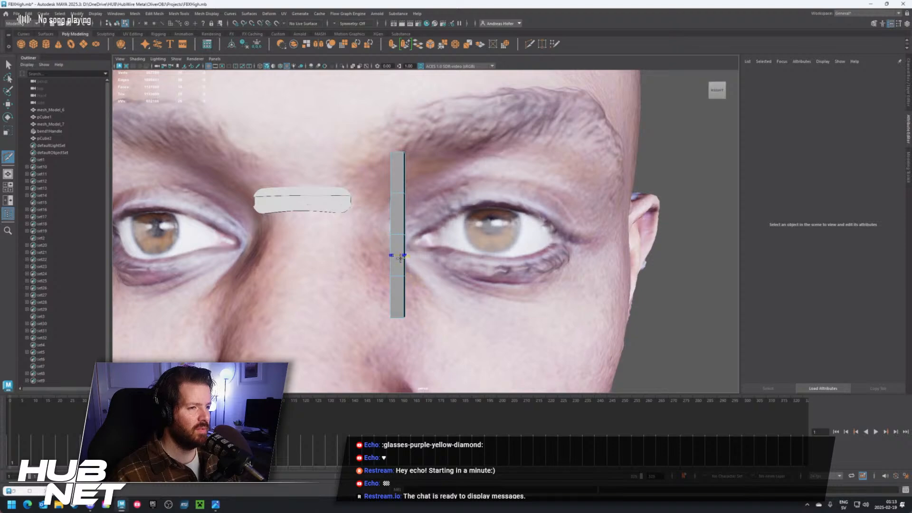
left_click(400, 257, "ctrl")
left_click(398, 297, "ctrl")
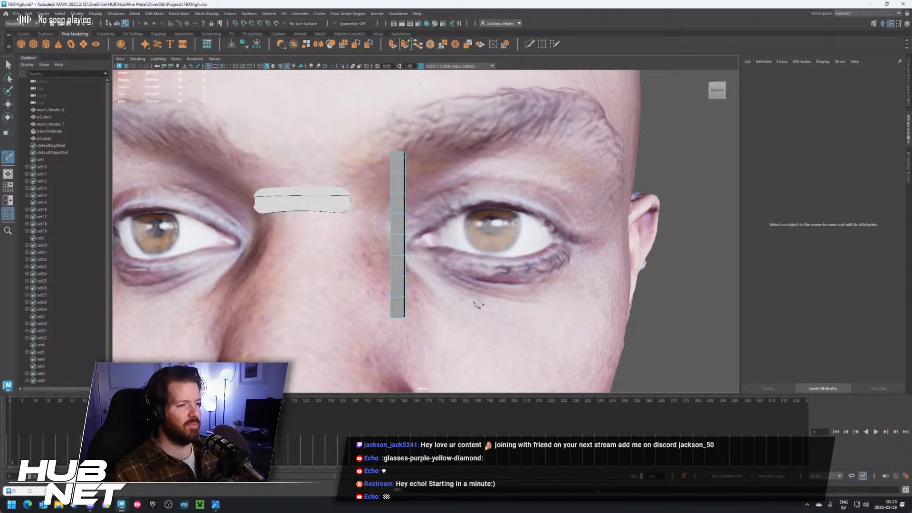
scroll(473, 301, "up", 2)
scroll(472, 302, "down", 3)
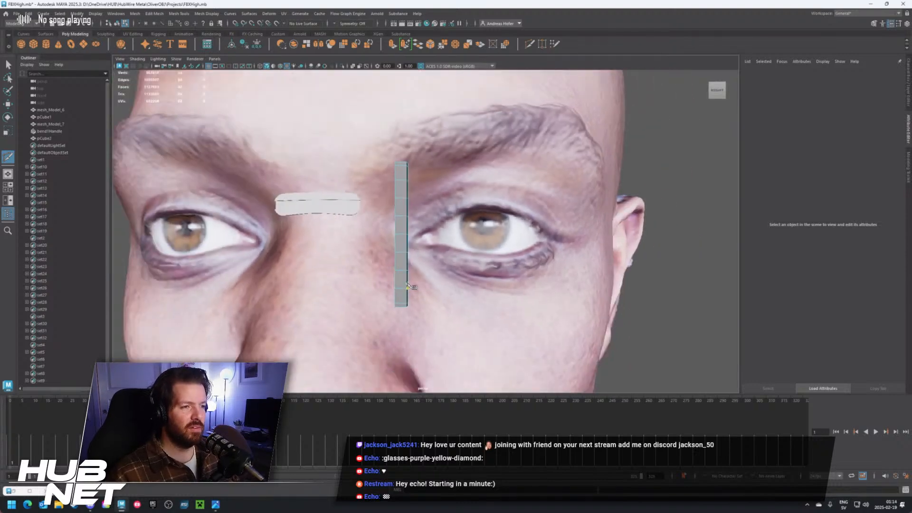
scroll(409, 314, "up", 4)
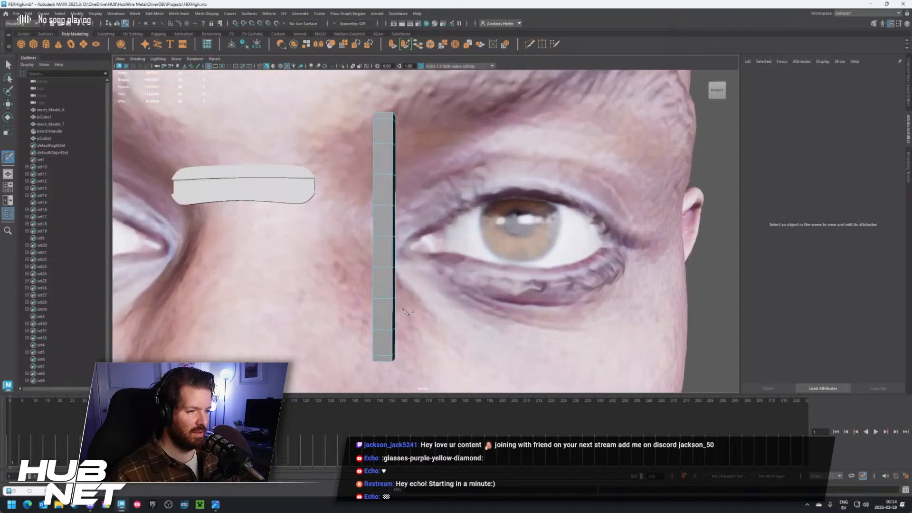
scroll(424, 313, "up", 1)
scroll(424, 313, "down", 2)
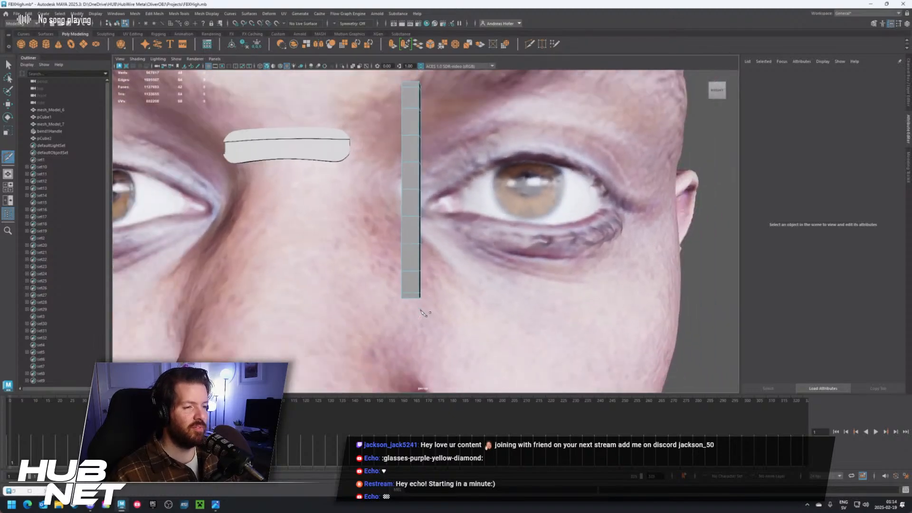
key("w")
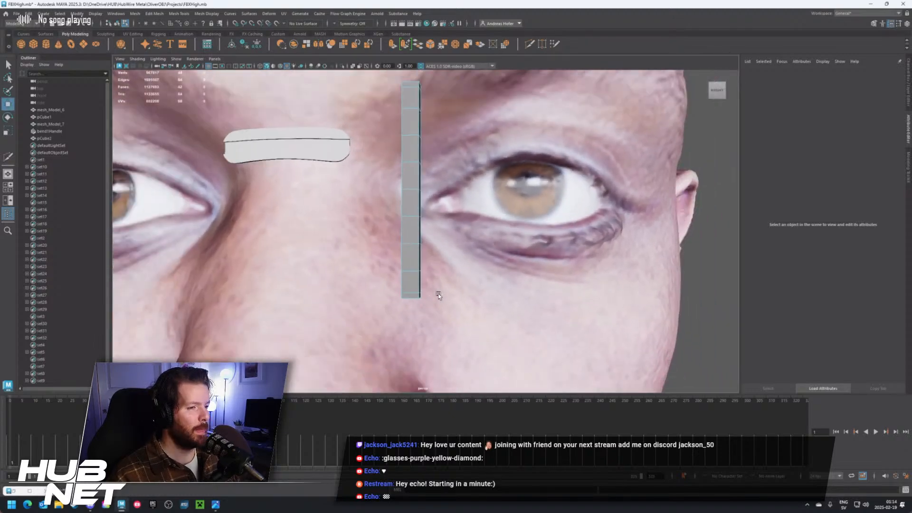
left_click(409, 298)
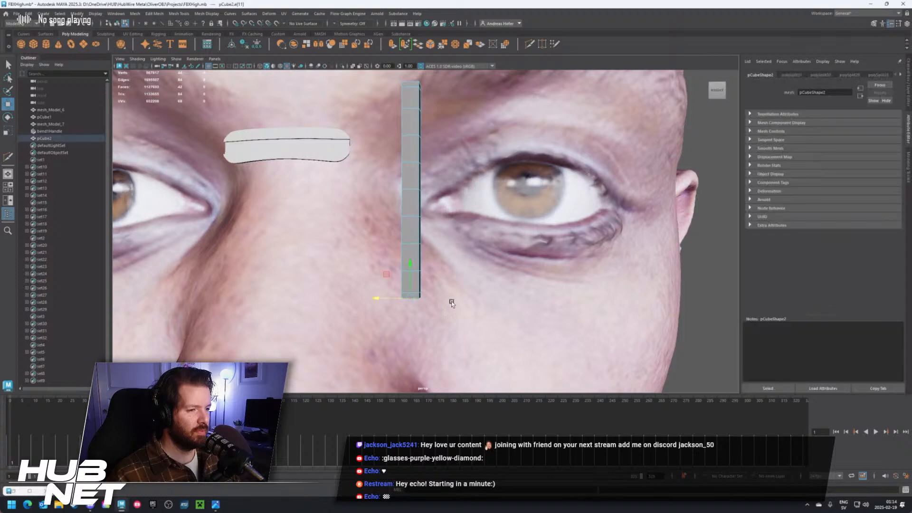
mouse_move(410, 298)
left_mouse_down("alt")
mouse_move(428, 301)
mouse_move(418, 294)
left_mouse_up("alt")
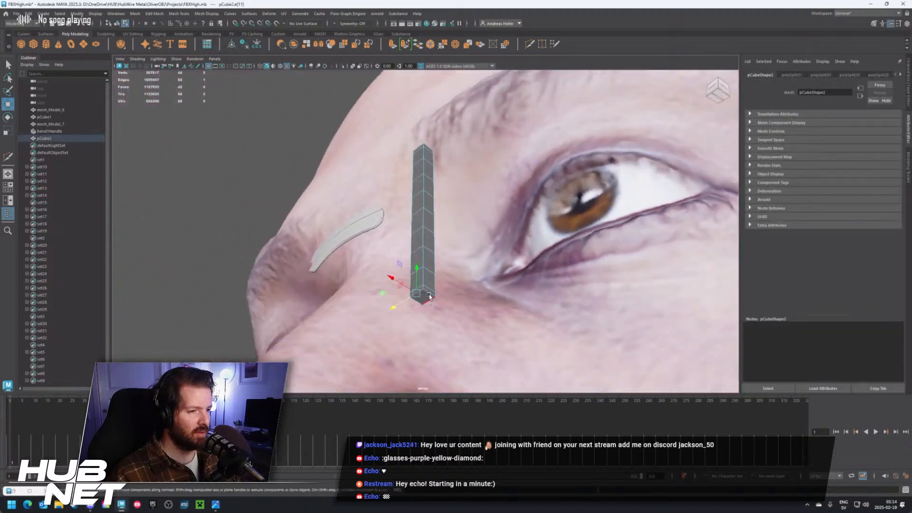
left_click(420, 288)
right_click_drag(450, 292, 450, 274)
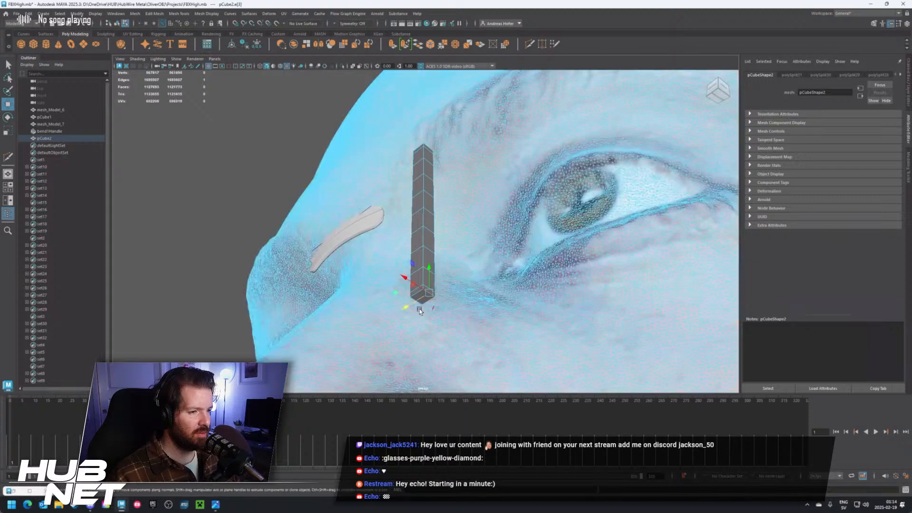
left_click(416, 295)
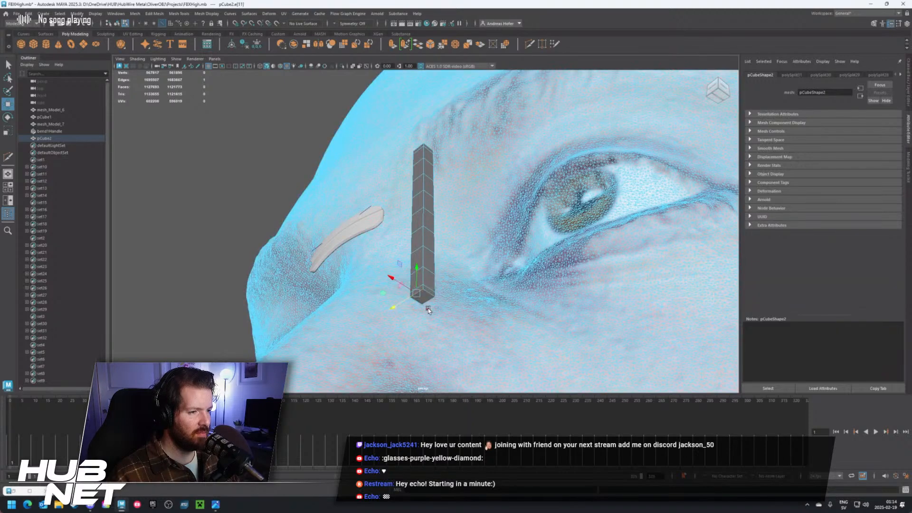
Select the bar's bottom end face and scale it down to taper the lower end
scroll(429, 309, "up", 3)
middle_click_drag(439, 265, 428, 243, "alt")
scroll(450, 199, "up", 2)
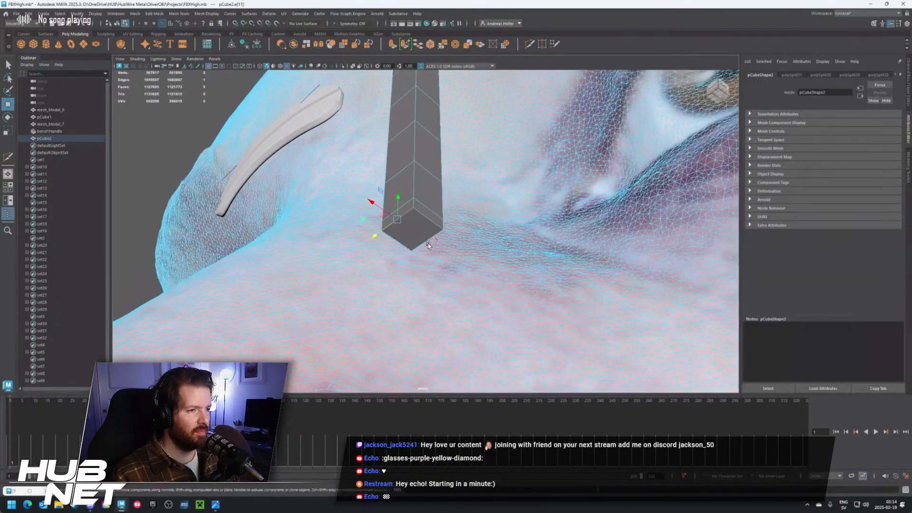
scroll(427, 238, "up", 3)
right_click_drag(427, 238, 413, 244)
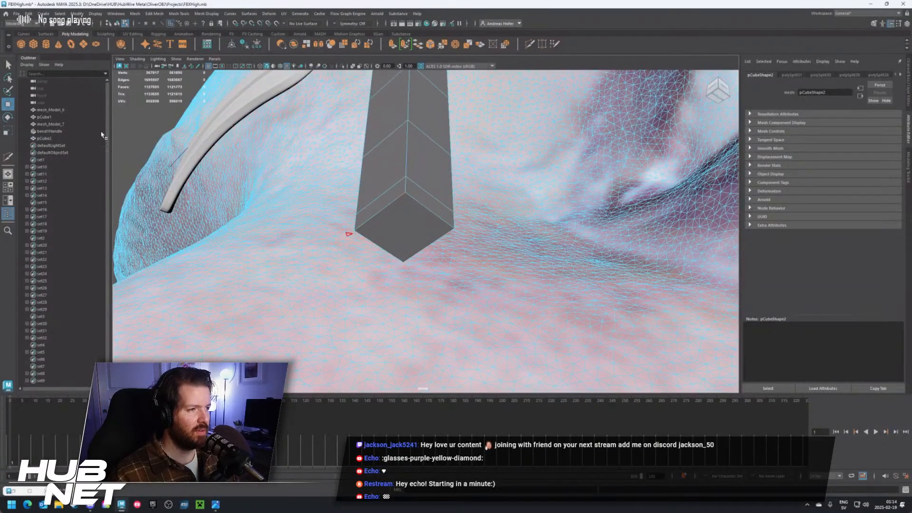
left_click(406, 222)
key("r")
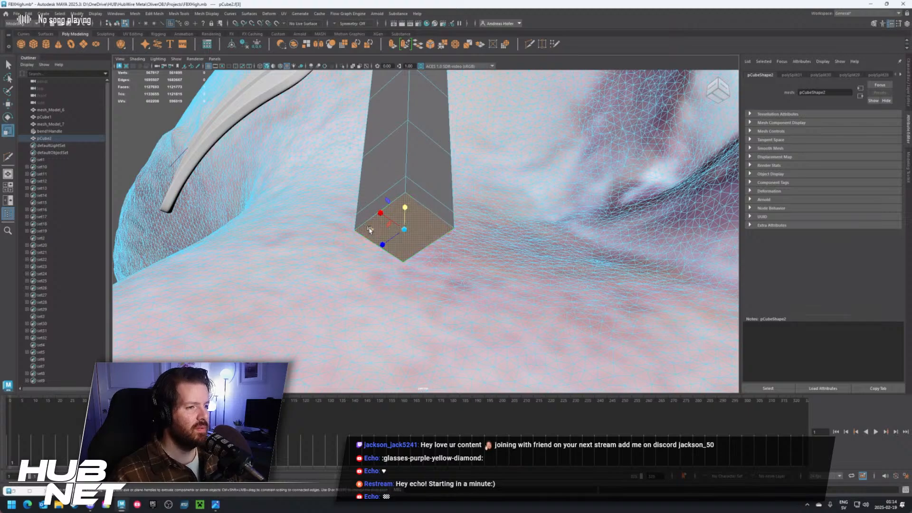
middle_click_drag(369, 230, 377, 231)
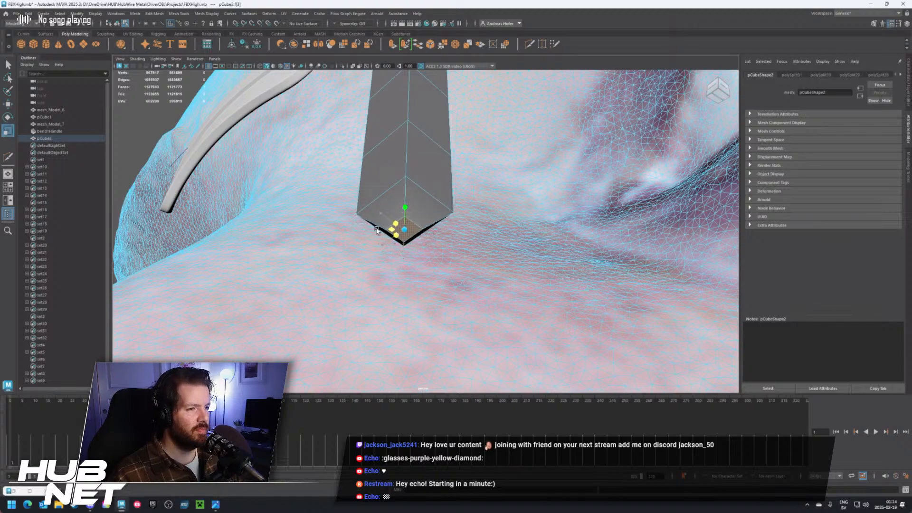
Examine the bar's tapered lower end from the front, close up and against the whole eye area
left_click_drag(387, 221, 453, 242, "alt")
scroll(456, 243, "down", 3)
middle_click_drag(458, 246, 393, 231, "alt")
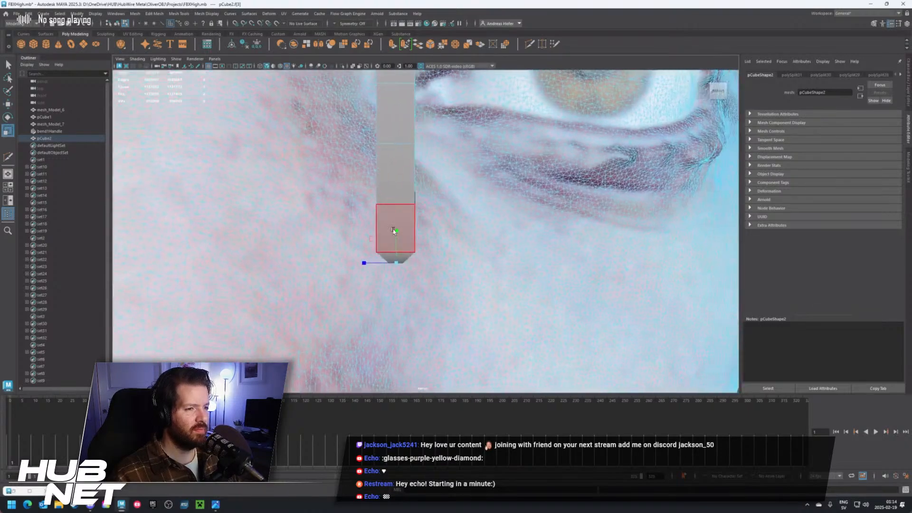
left_click_drag(394, 231, 392, 233, "alt")
scroll(392, 233, "up", 3)
scroll(392, 235, "down", 6)
middle_click_drag(393, 257, 393, 291, "alt")
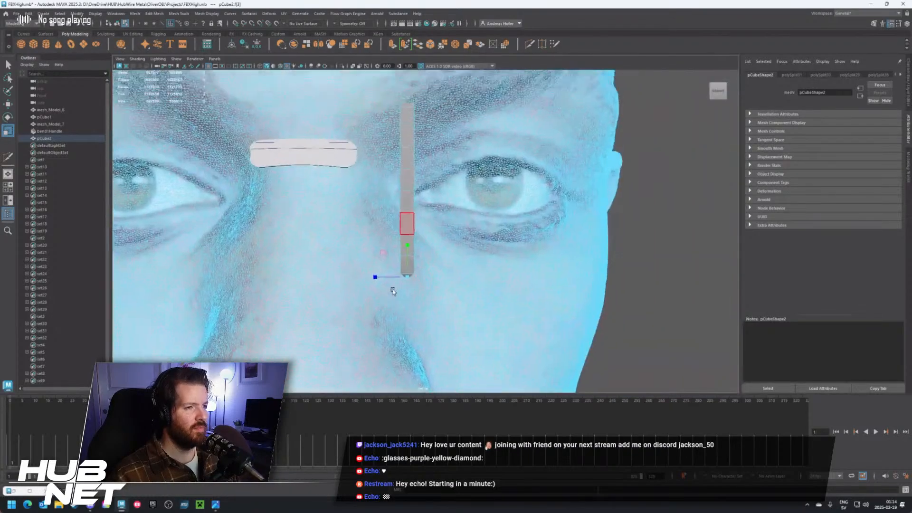
Select the bar's top end face and scale it down to taper the upper end
middle_click_drag(386, 114, 365, 227, "alt")
scroll(364, 228, "up", 3)
left_click_drag(361, 215, 361, 232, "alt")
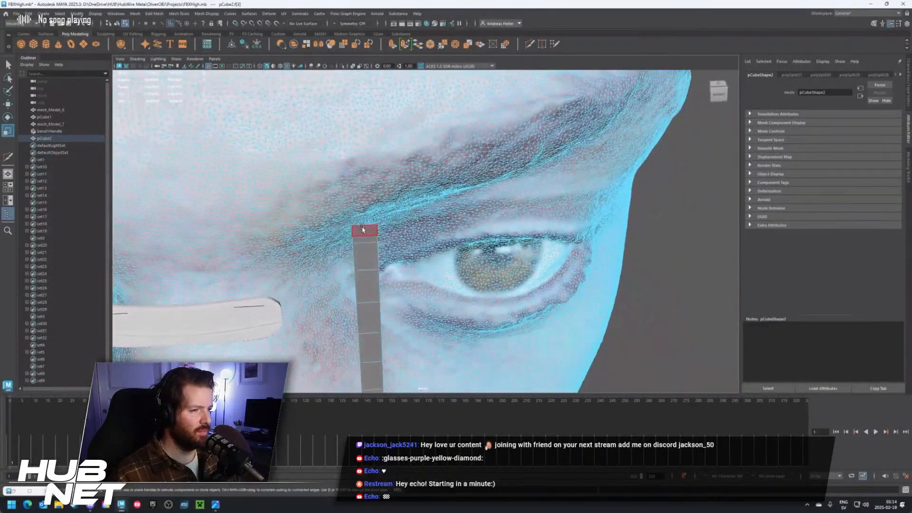
left_click(363, 233)
key("ctrl+e")
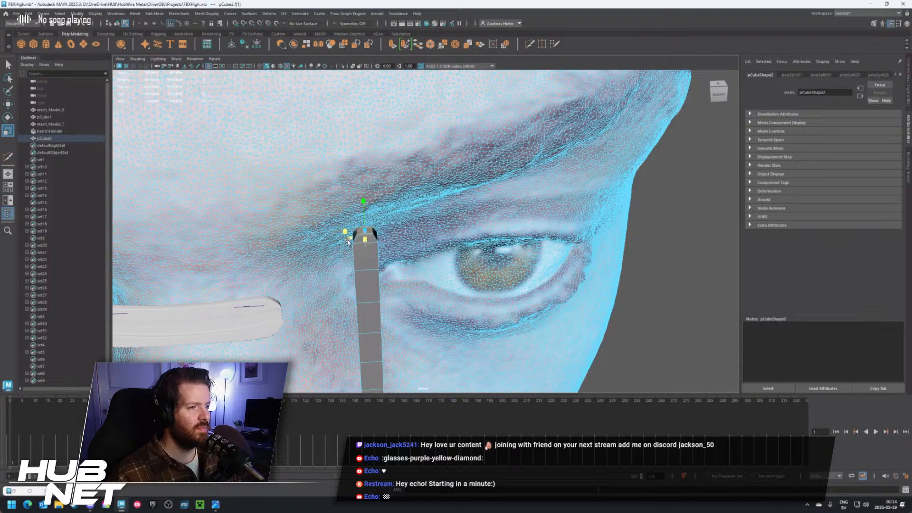
key("e")
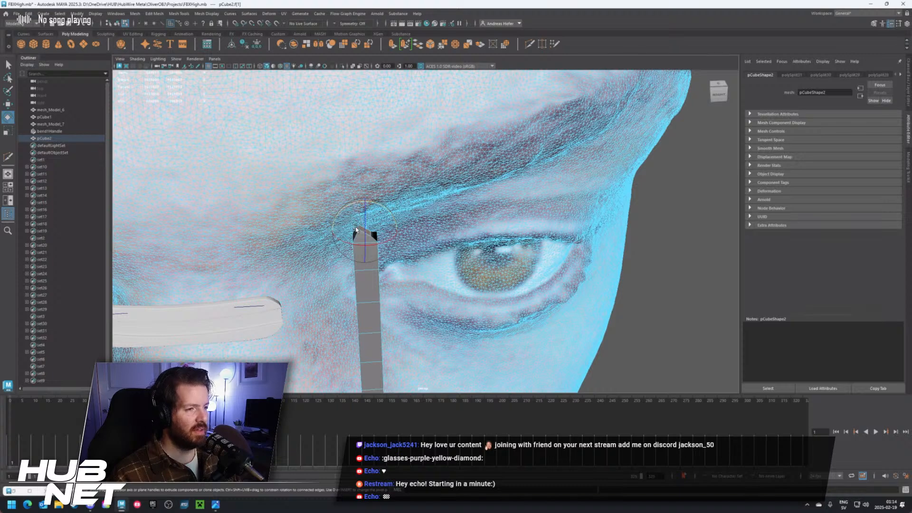
key("r")
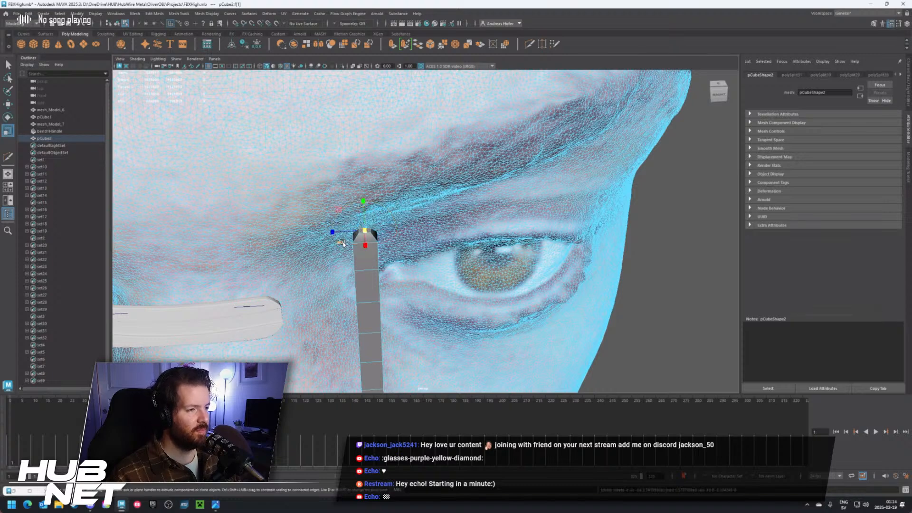
left_click(340, 242)
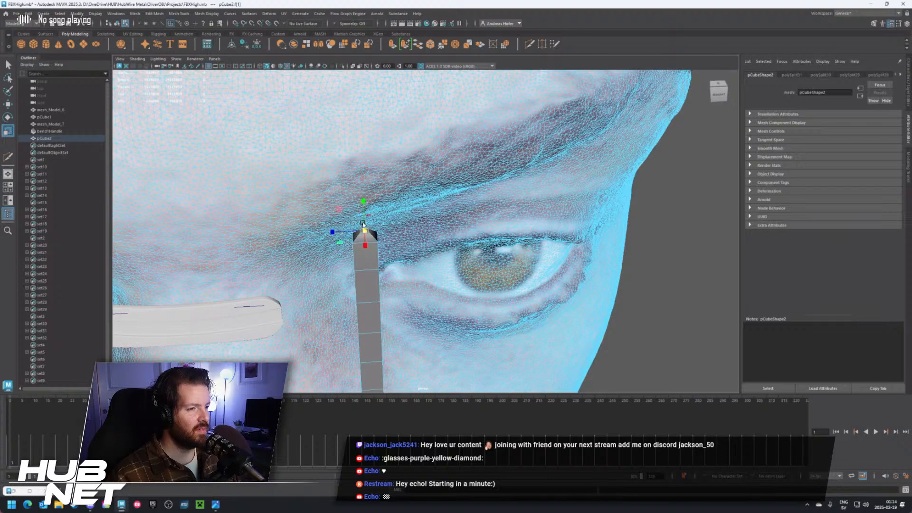
key("e")
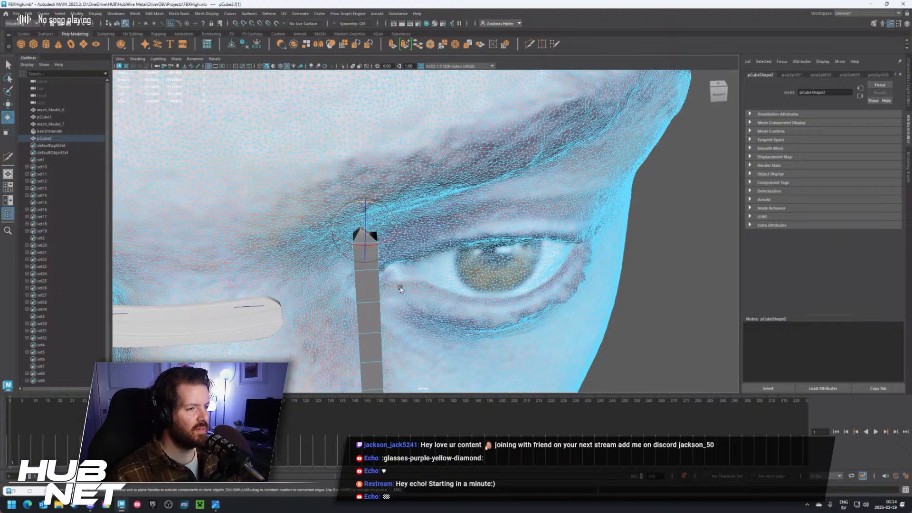
Select the bar's bottom end face and rotate it slightly to adjust the tapered lower end
left_click_drag(400, 287, 428, 238, "alt")
left_click_drag(406, 96, 394, 171, "alt")
left_click(359, 342)
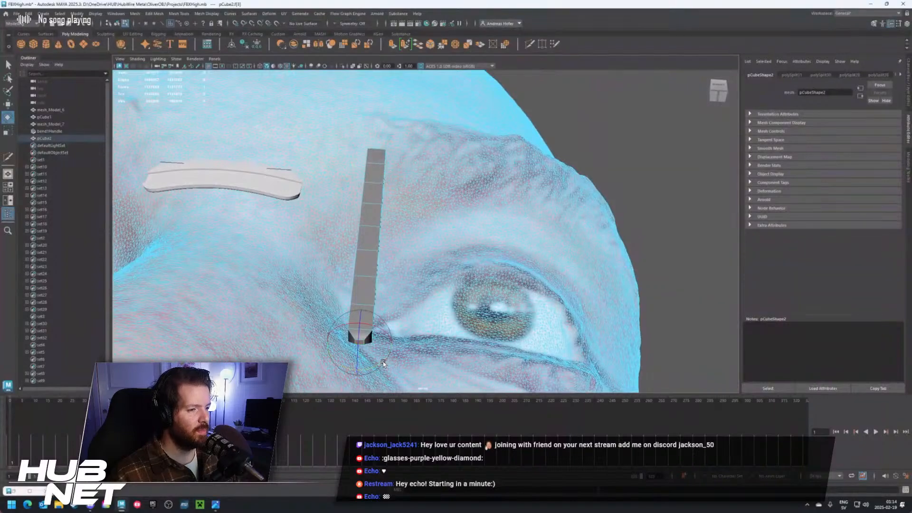
left_click_drag(383, 363, 384, 362)
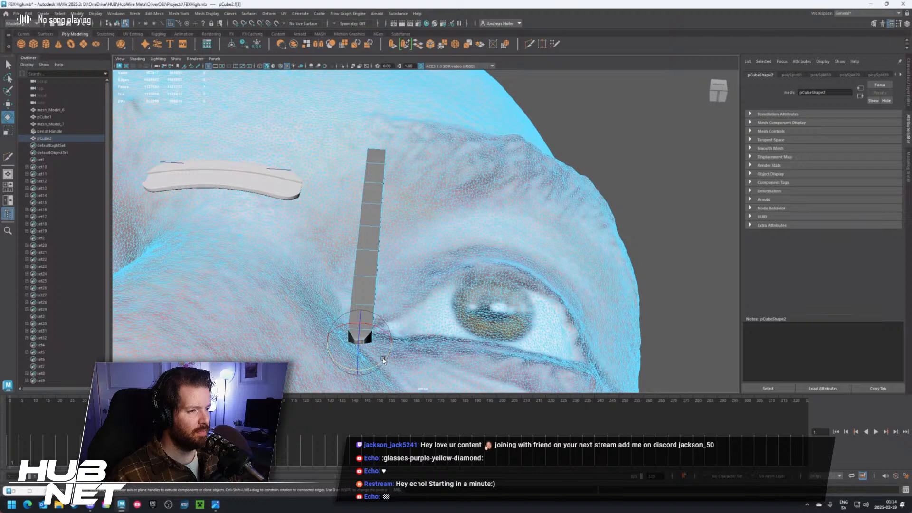
left_click_drag(388, 275, 403, 295, "alt")
middle_click_drag(403, 295, 416, 366, "alt")
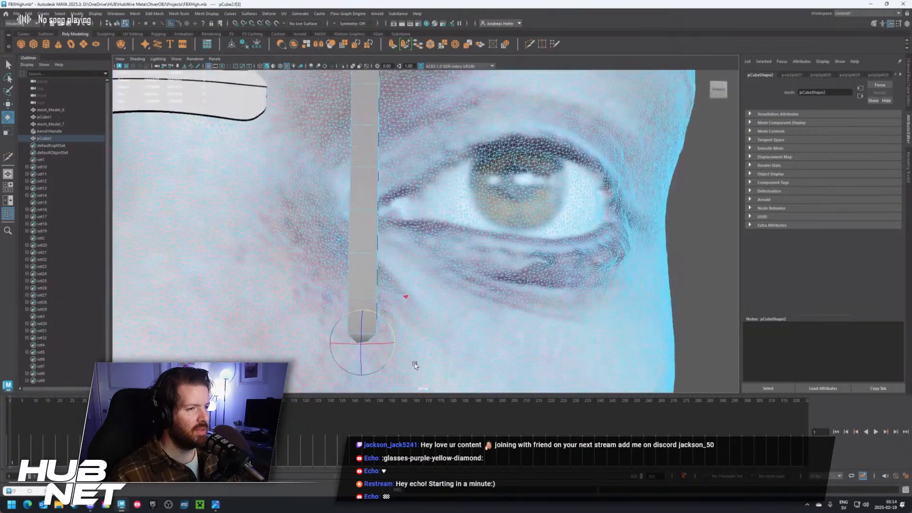
scroll(411, 311, "down", 4)
middle_click_drag(413, 301, 420, 333, "alt")
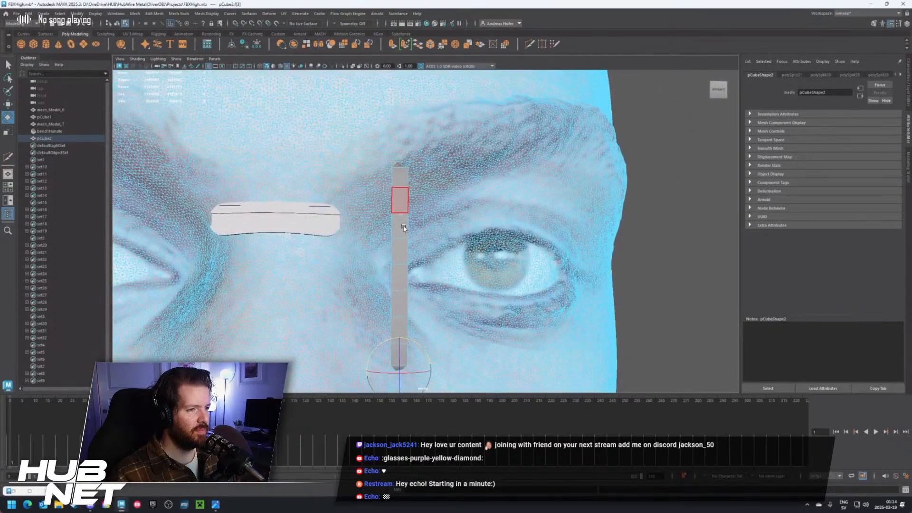
Select the edge loop below the bar's top segments and move it toward the nose to the end of the bridge
mouse_move(404, 227)
right_mouse_down()
mouse_move(405, 238)
mouse_move(400, 215)
right_mouse_up()
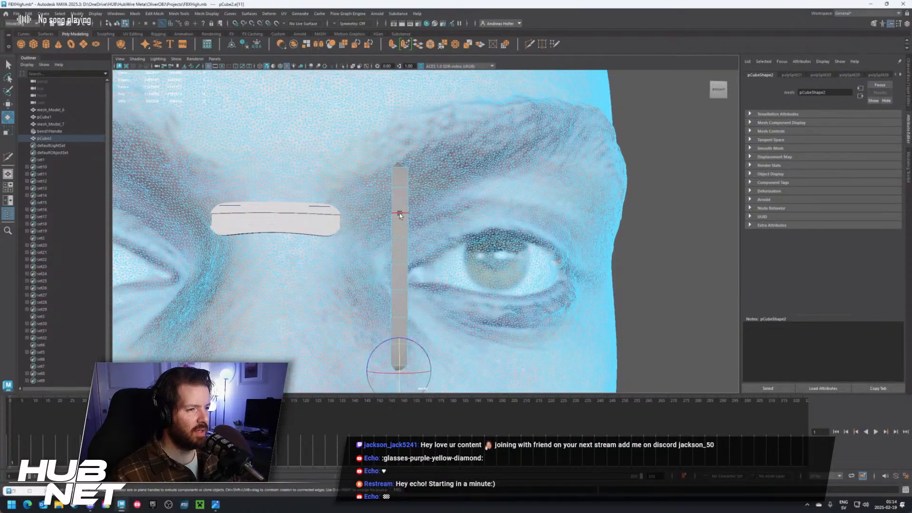
double_click(400, 213)
mouse_move(467, 251)
left_mouse_down("alt")
mouse_move(387, 267)
mouse_move(489, 255)
mouse_move(480, 253)
left_mouse_up("alt")
key("w")
left_click_drag(414, 213, 302, 249, "alt")
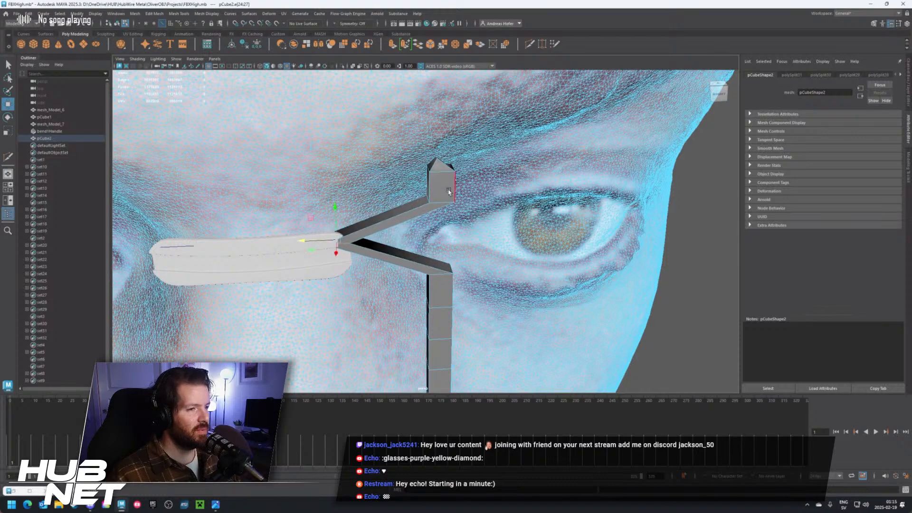
Select the whole bar as an object and nudge it slightly in depth relative to the bridge
right_click_drag(448, 190, 469, 182)
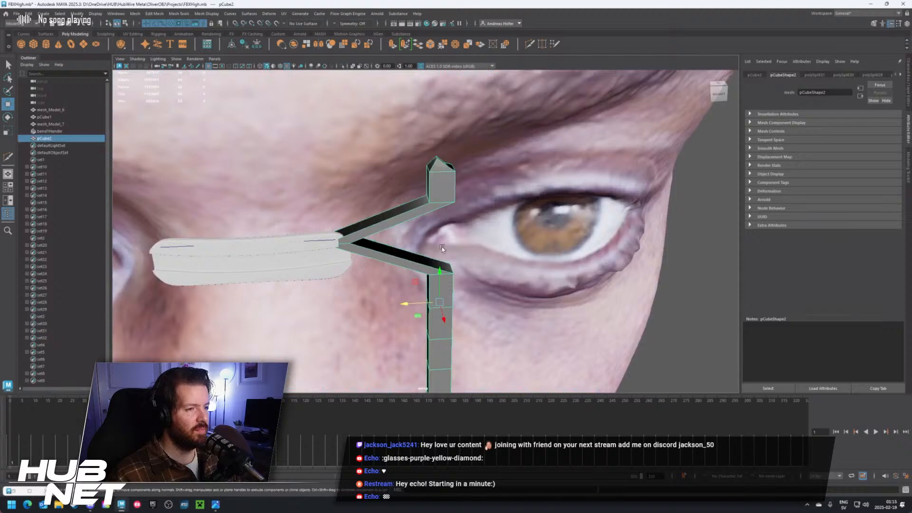
left_click_drag(444, 321, 443, 319)
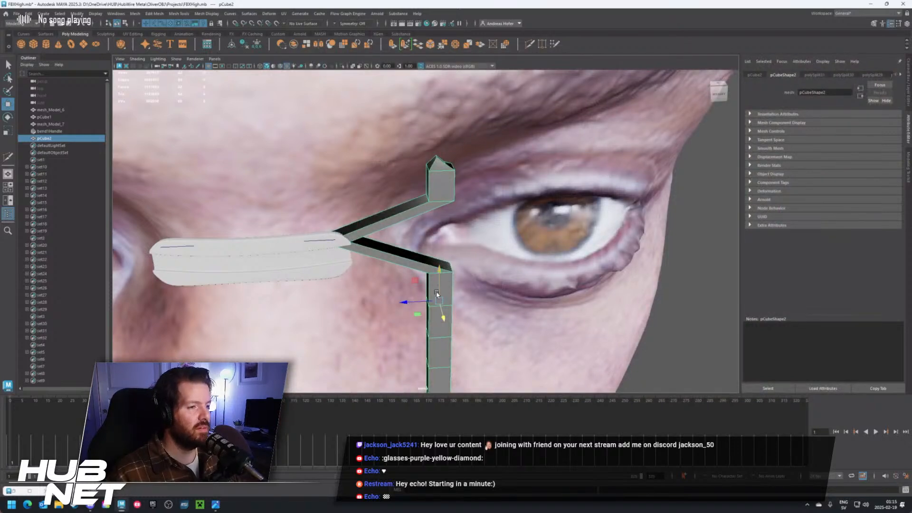
left_click_drag(442, 320, 438, 319)
left_click_drag(476, 263, 464, 284, "alt")
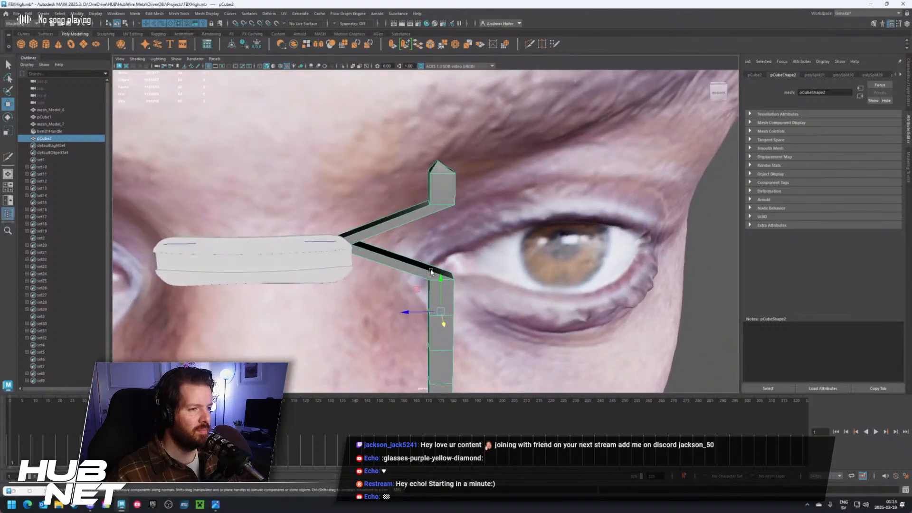
Move the next two edge loops down the bar toward the nose, forming a section beneath the bridge's end
right_click(407, 271)
left_click(409, 254)
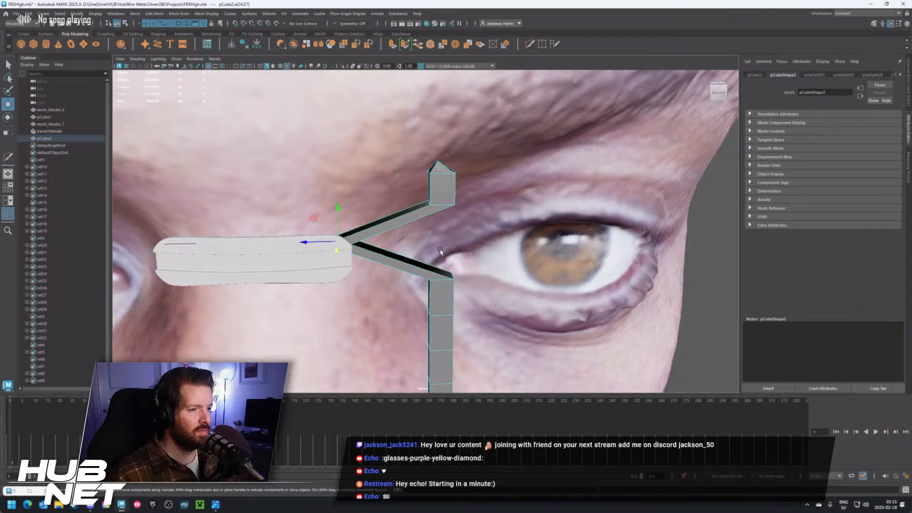
left_click_drag(408, 254, 454, 281, "alt")
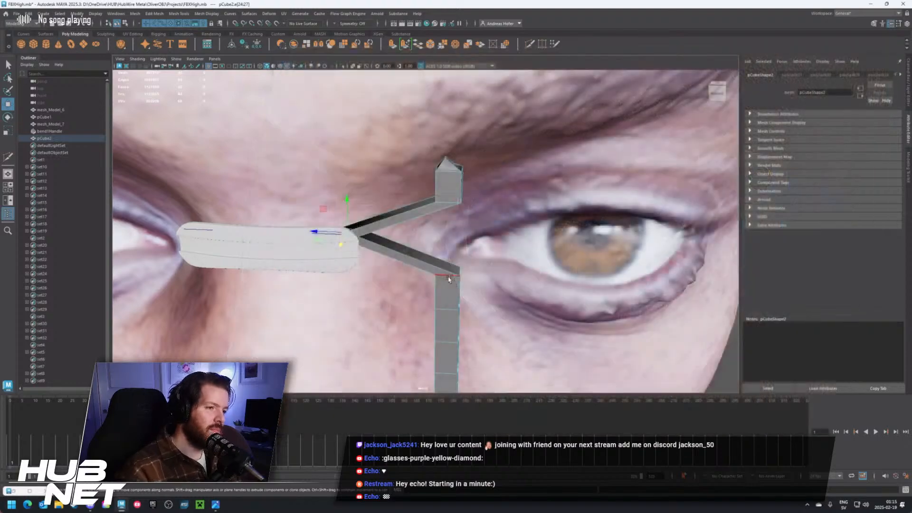
double_click(448, 277)
left_click_drag(414, 269, 307, 284)
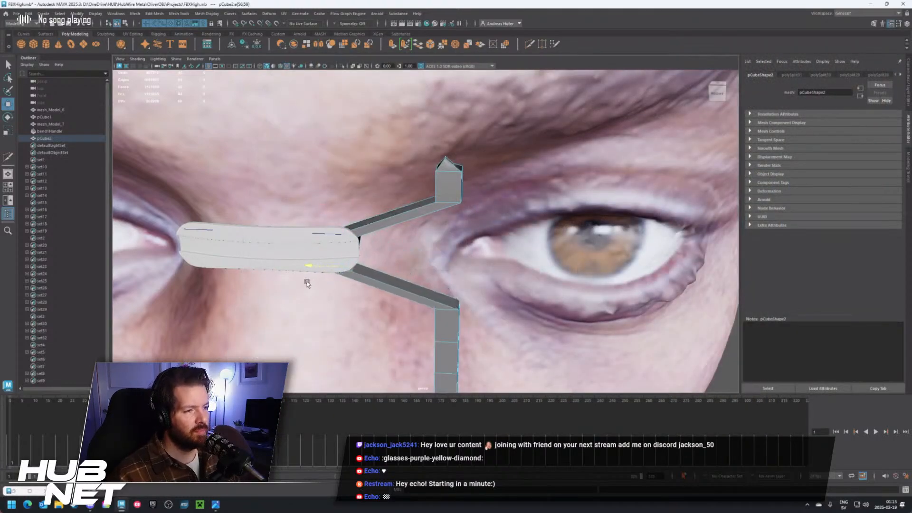
double_click(445, 312)
middle_click_drag(510, 291, 559, 210, "alt")
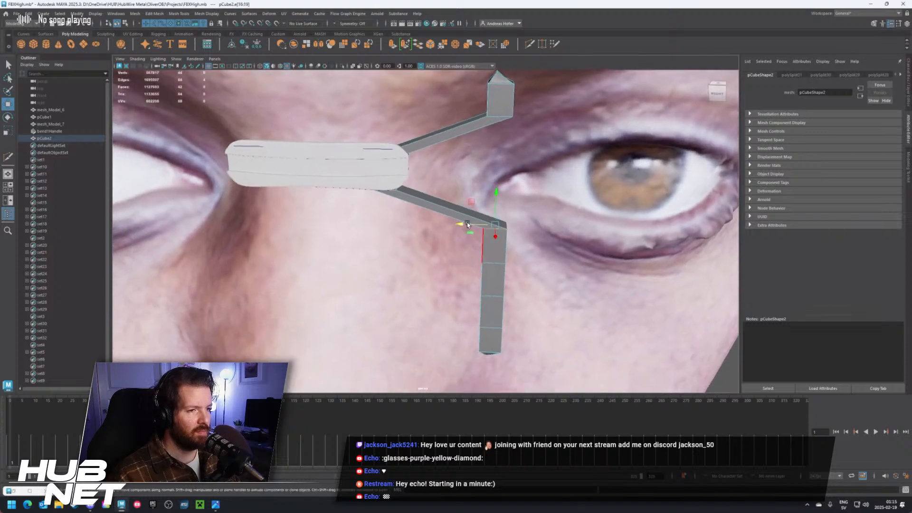
left_click_drag(463, 222, 363, 232)
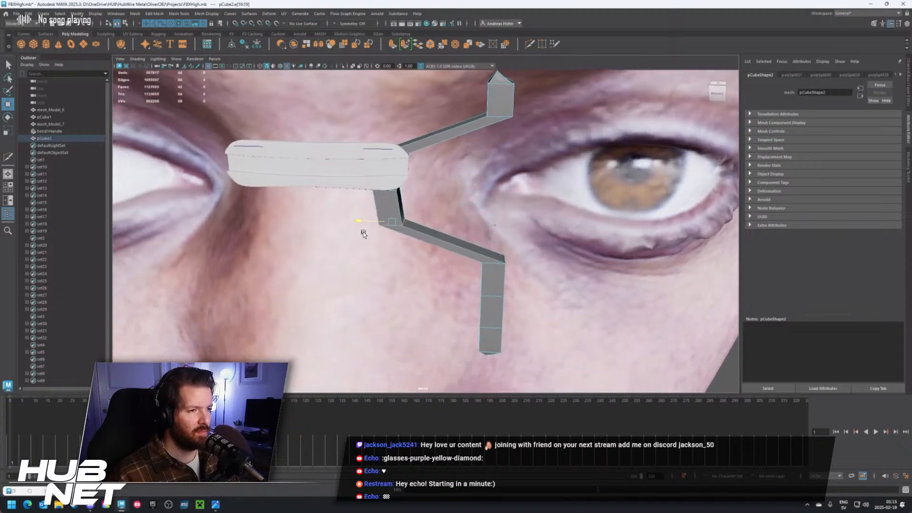
Move the three remaining lower edge loops toward the nose by decreasing amounts, curving the bar along the side of the nose
double_click(496, 264)
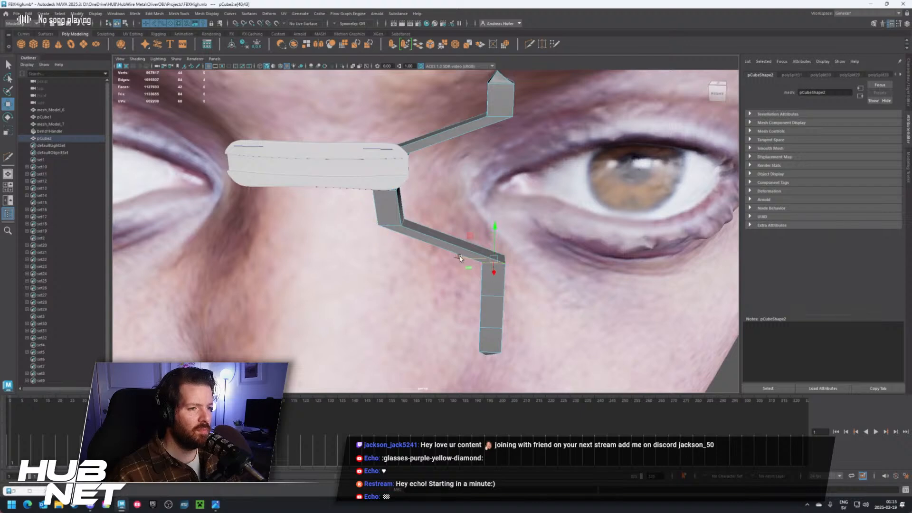
left_click_drag(459, 261, 372, 261)
double_click(481, 296)
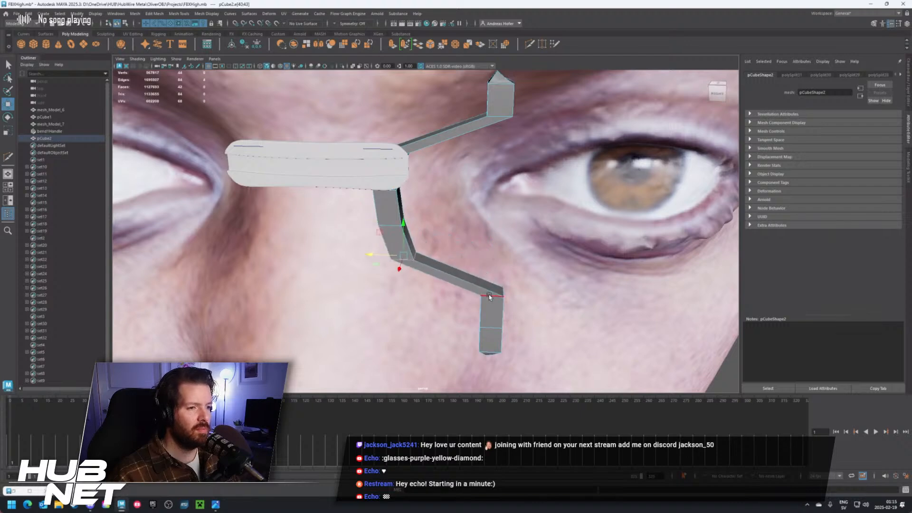
left_click_drag(463, 291, 389, 293)
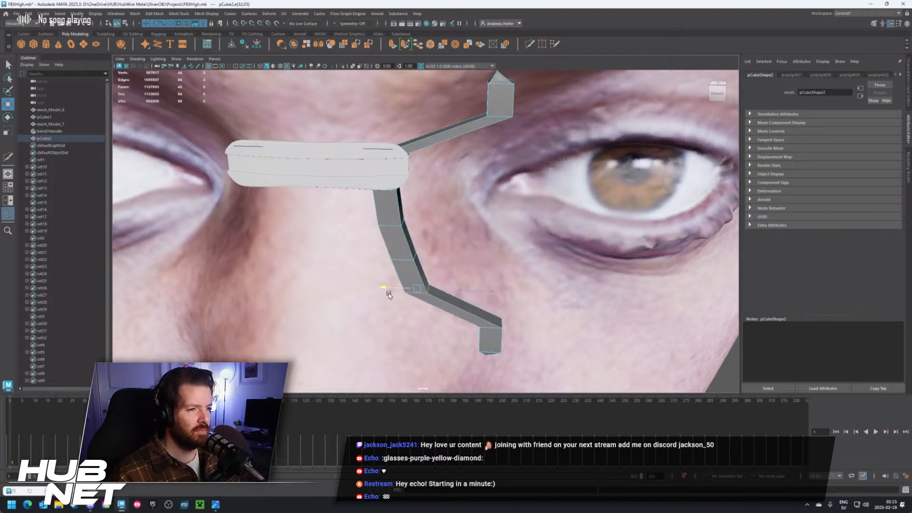
double_click(495, 328)
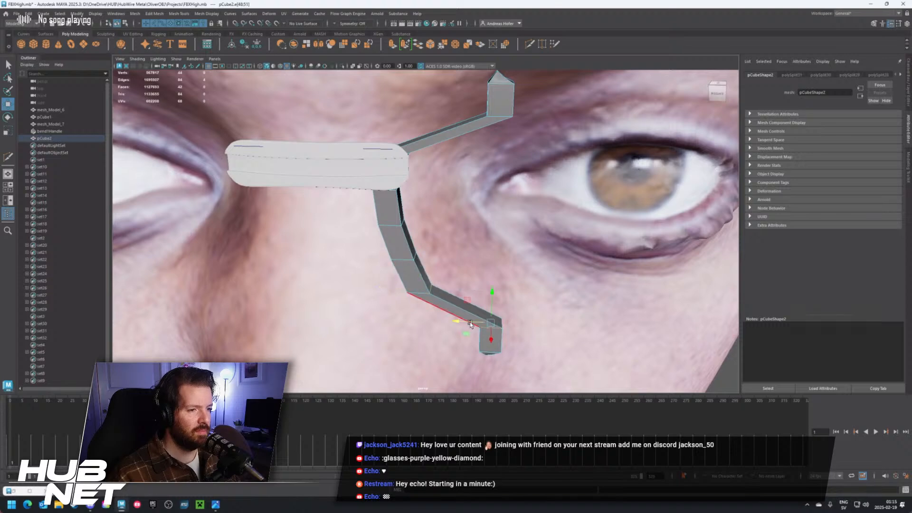
left_click_drag(469, 322, 421, 320)
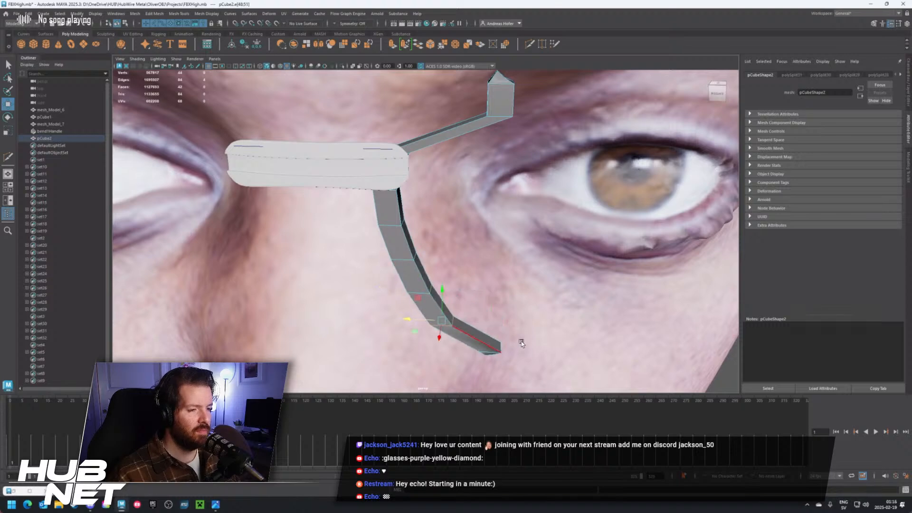
middle_click_drag(523, 344, 522, 361, "alt")
middle_click_drag(528, 323, 528, 252, "alt")
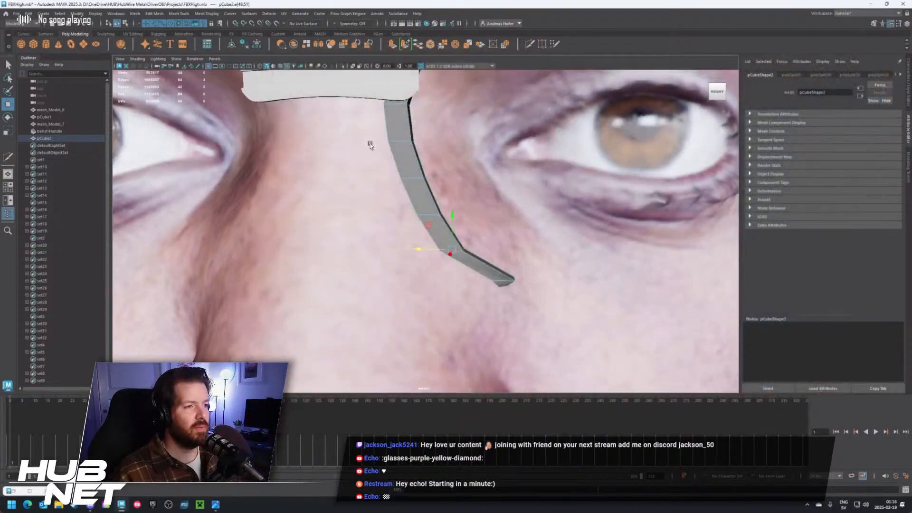
Try to rotate the edge loops below the bridge so they follow the bar's curve
left_click(405, 141)
key("e")
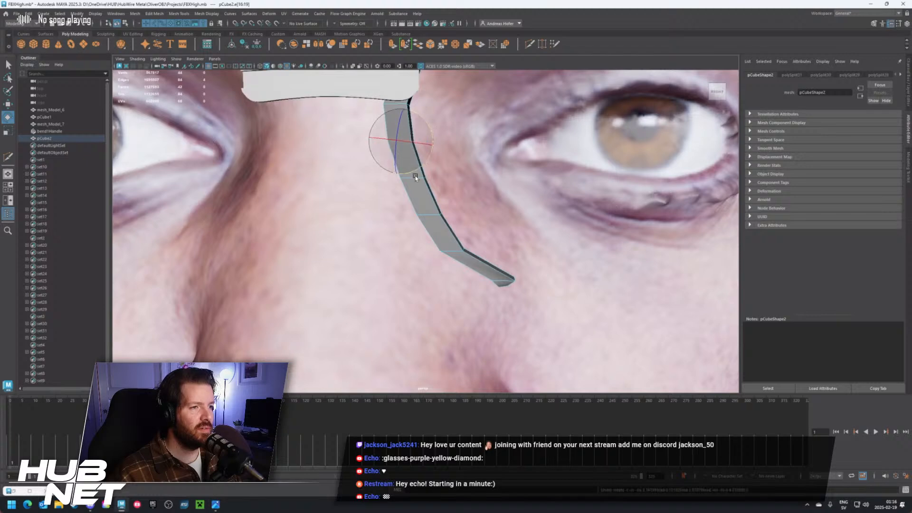
left_click(440, 212)
left_click_drag(453, 241, 490, 247, "alt")
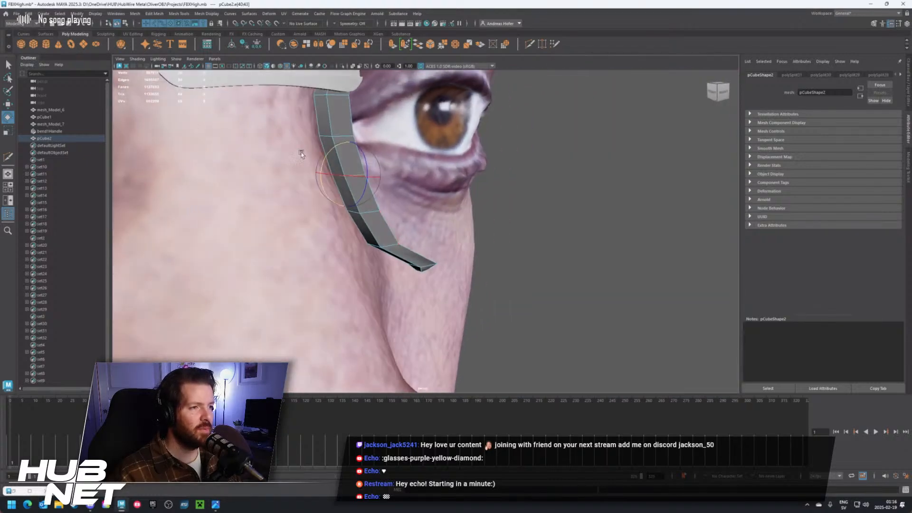
left_click_drag(324, 157, 324, 158)
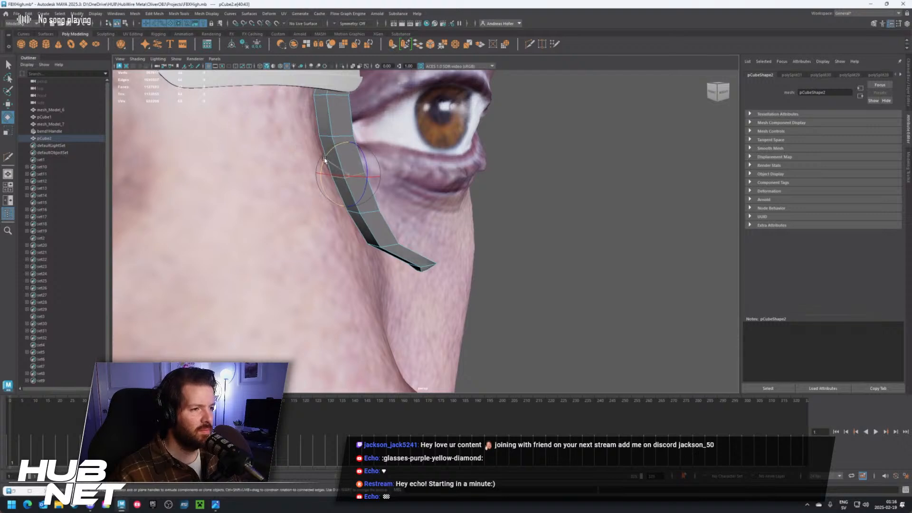
double_click(337, 205)
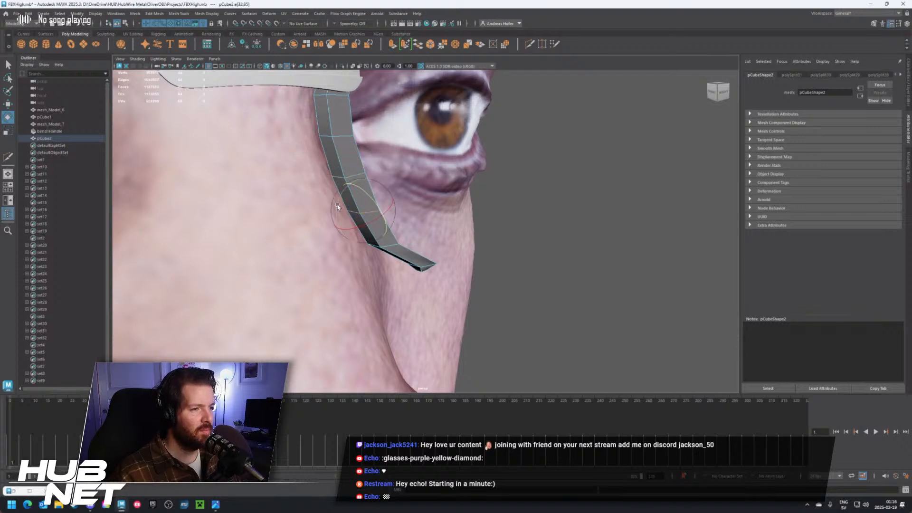
key("ctrl+z")
key("ctrl+z")
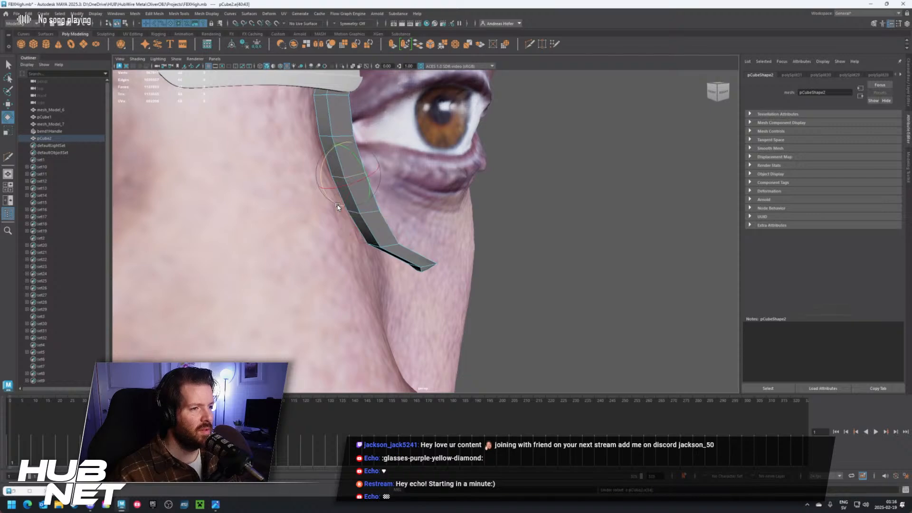
key("ctrl+z")
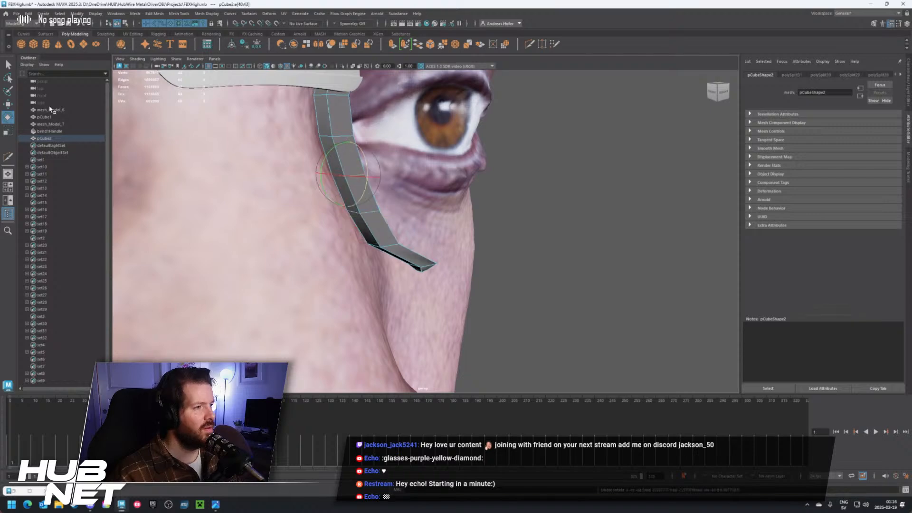
Set the Rotate tool's axis orientation to Object
double_click(7, 120)
left_click(147, 98)
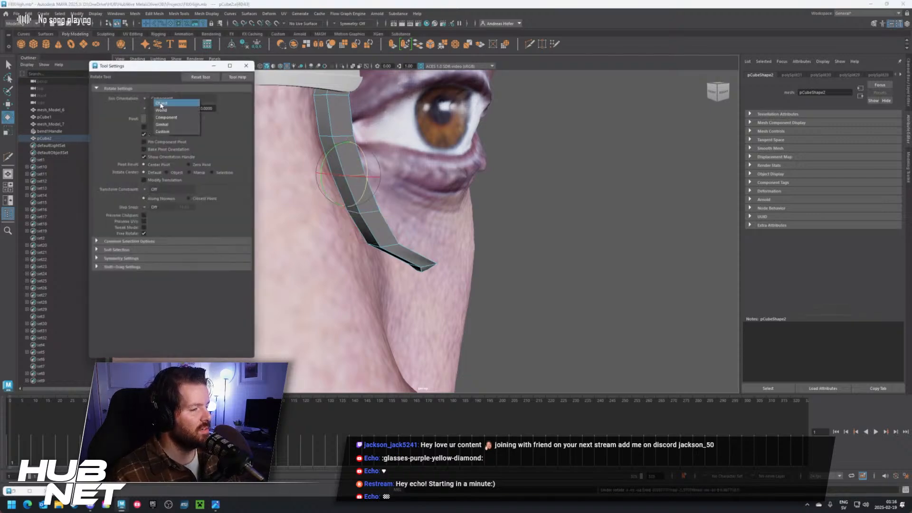
left_click(161, 104)
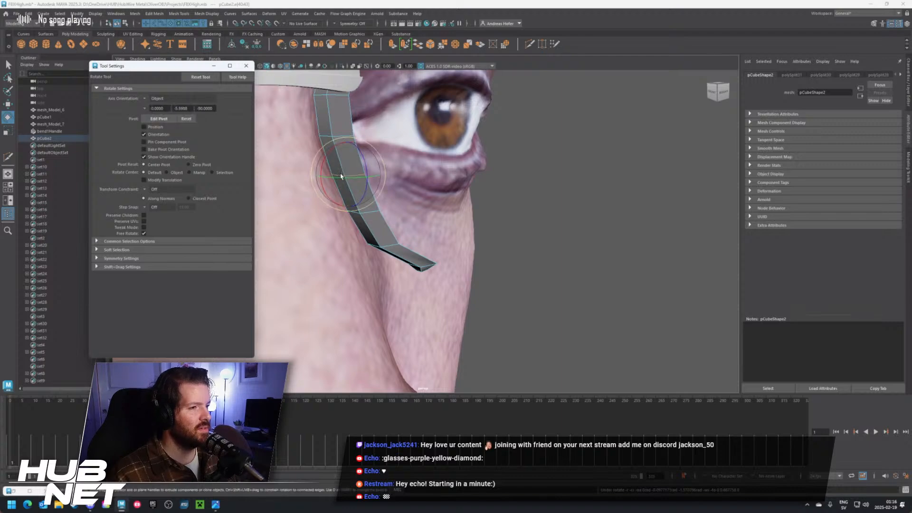
Rotate the four edge loops below the bridge one by one so each sits square to the bar's curve
double_click(339, 204)
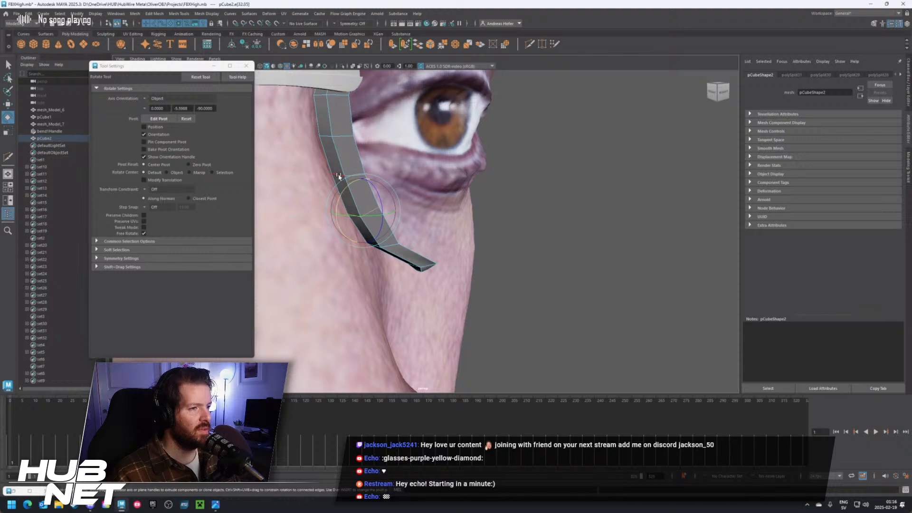
double_click(339, 157)
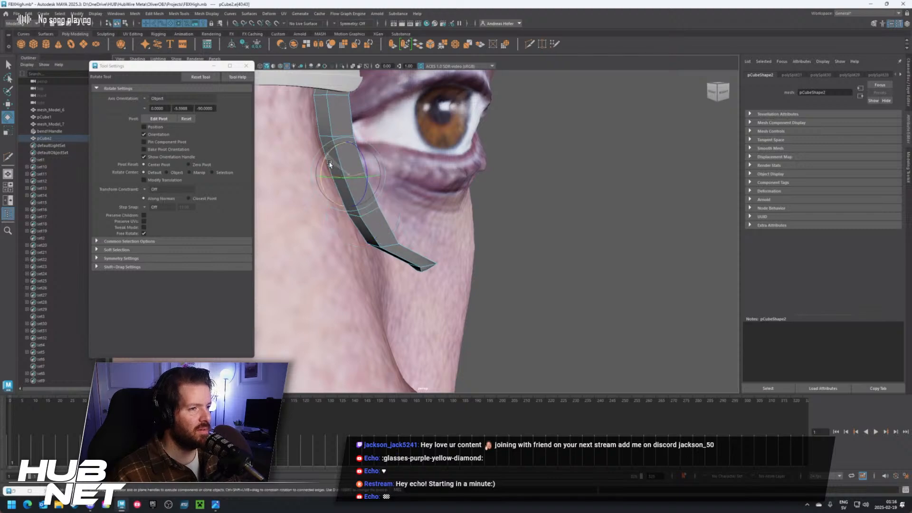
double_click(314, 132)
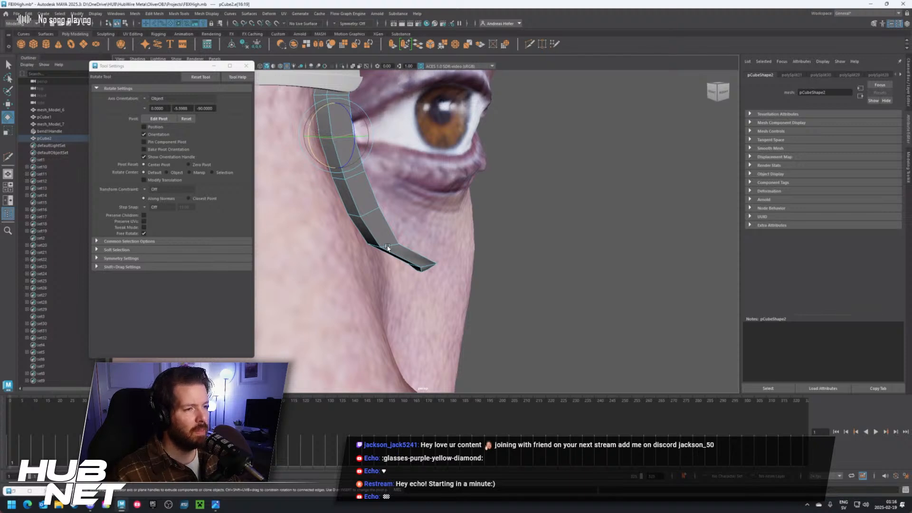
double_click(363, 241)
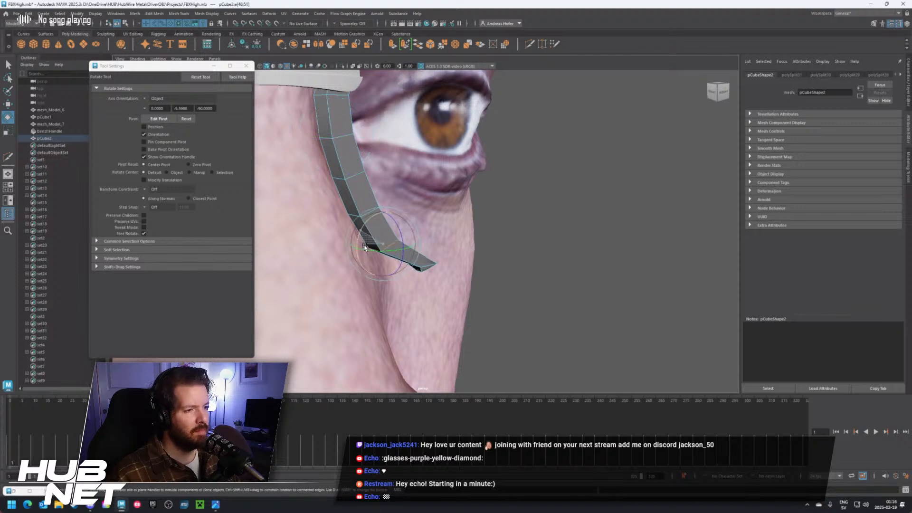
key("f")
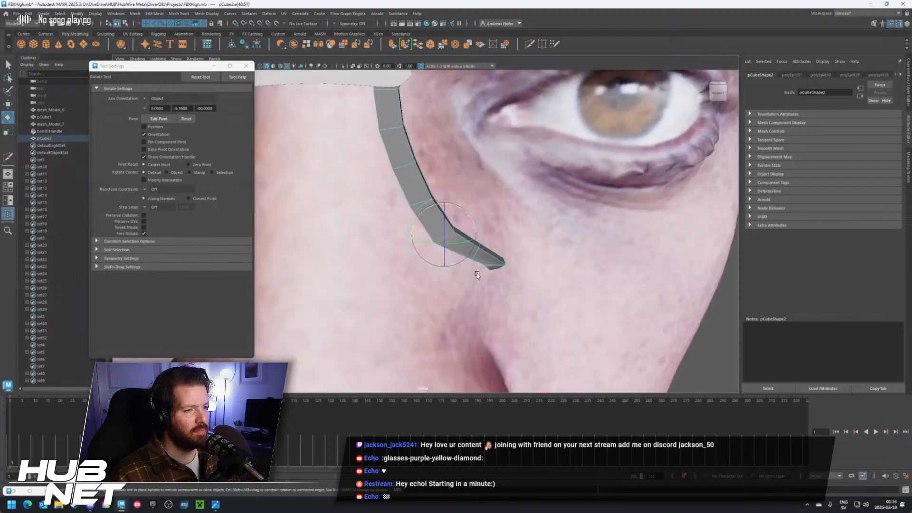
Move and rotate the last edge loop before the bar's lower tip so the end continues the curve
key("w")
left_click_drag(475, 262, 455, 263, "shift")
key("e")
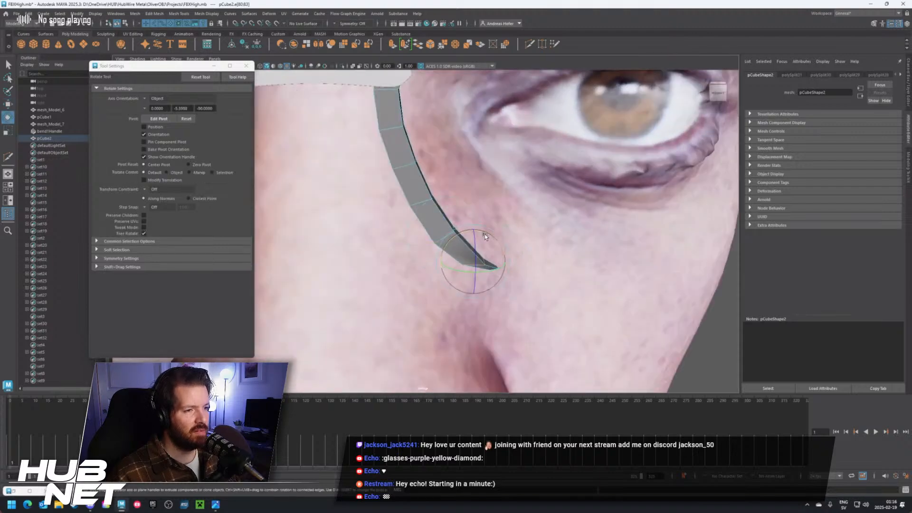
key("w")
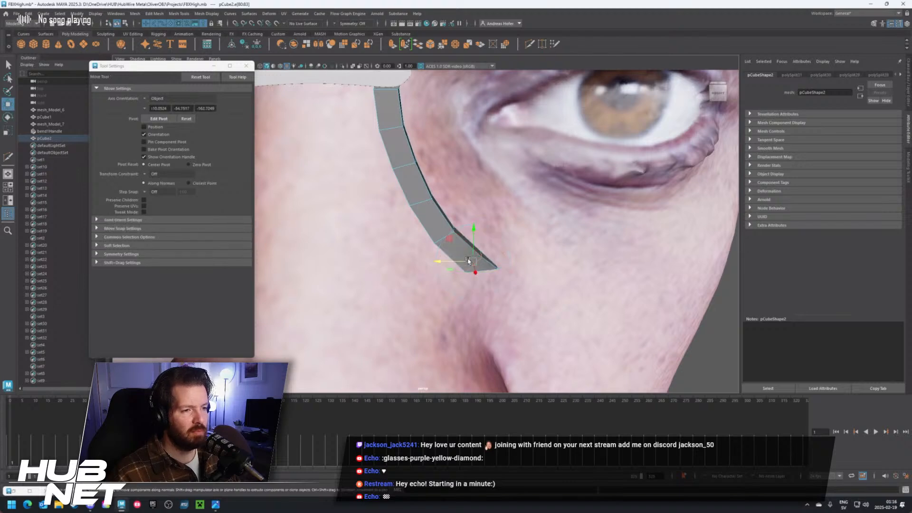
left_click_drag(473, 245, 472, 243)
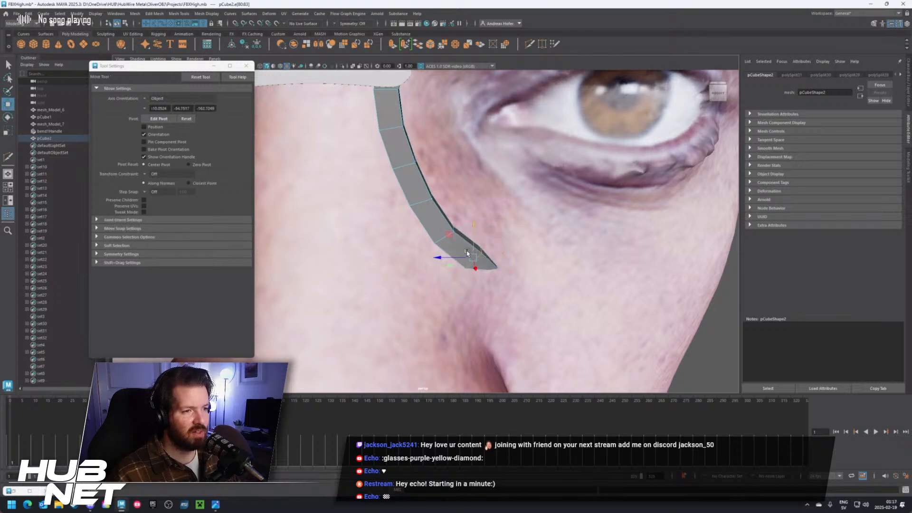
Set the Scale tool's axis orientation to Object and scale down the last edge loop before the lower tip
key("r")
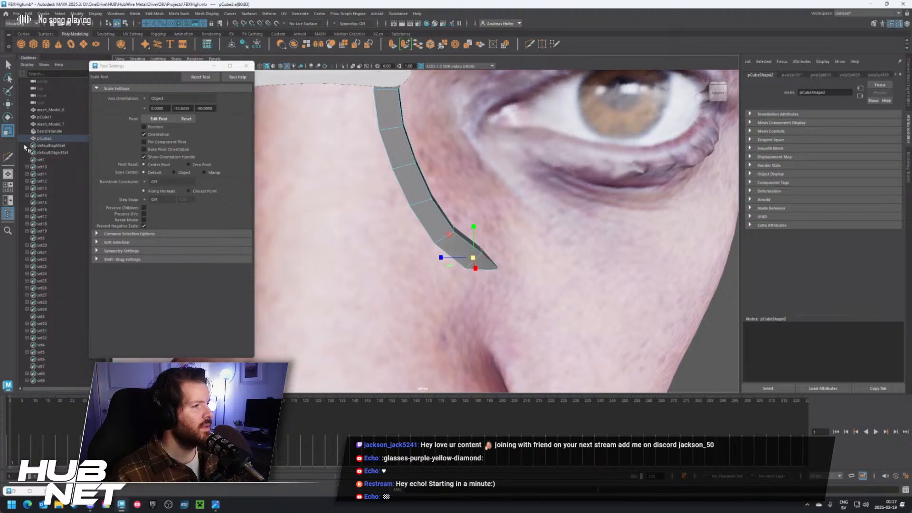
left_click(159, 98)
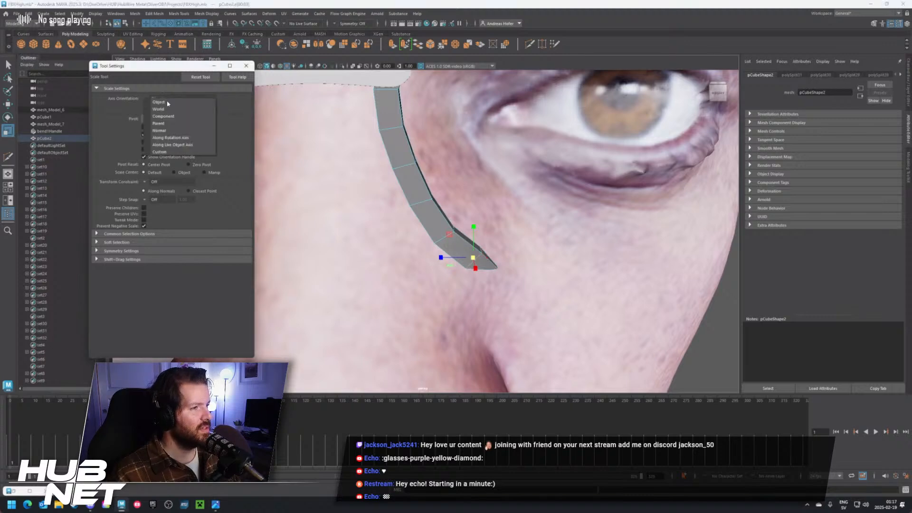
left_click(165, 118)
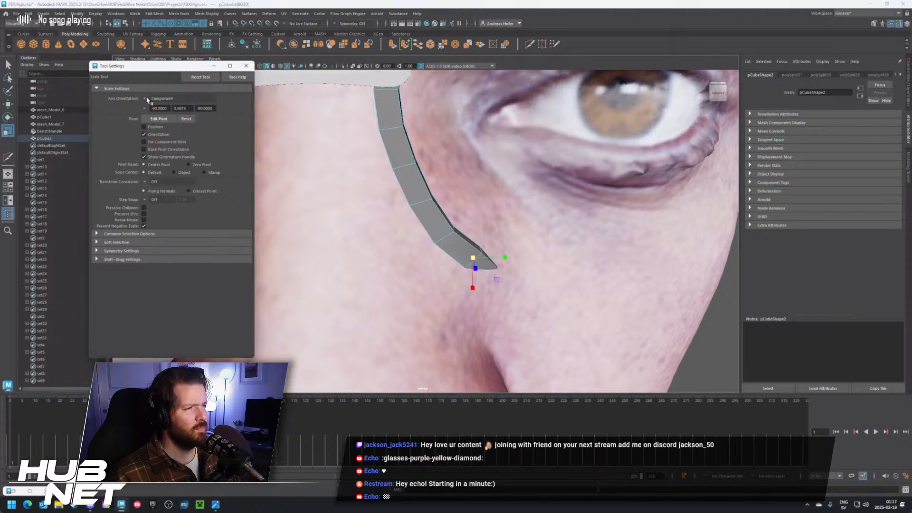
left_click(160, 99)
left_click(161, 102)
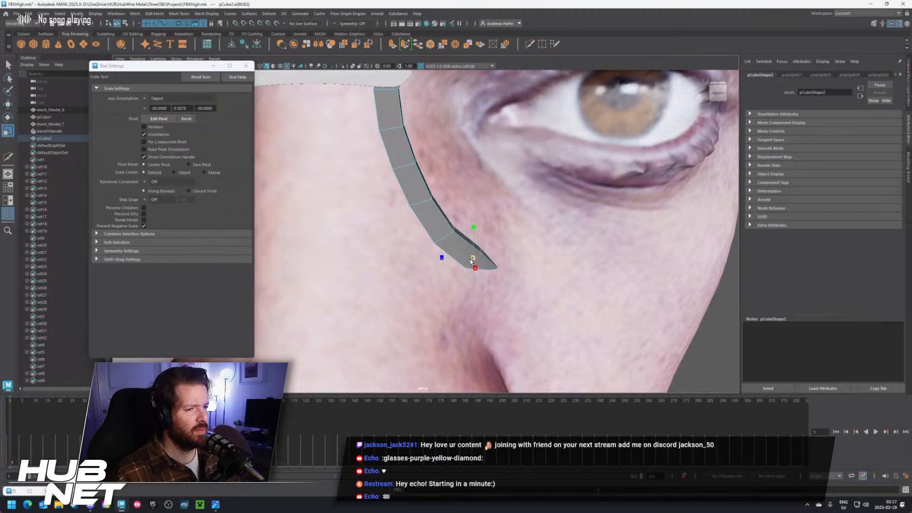
left_click_drag(473, 259, 465, 261)
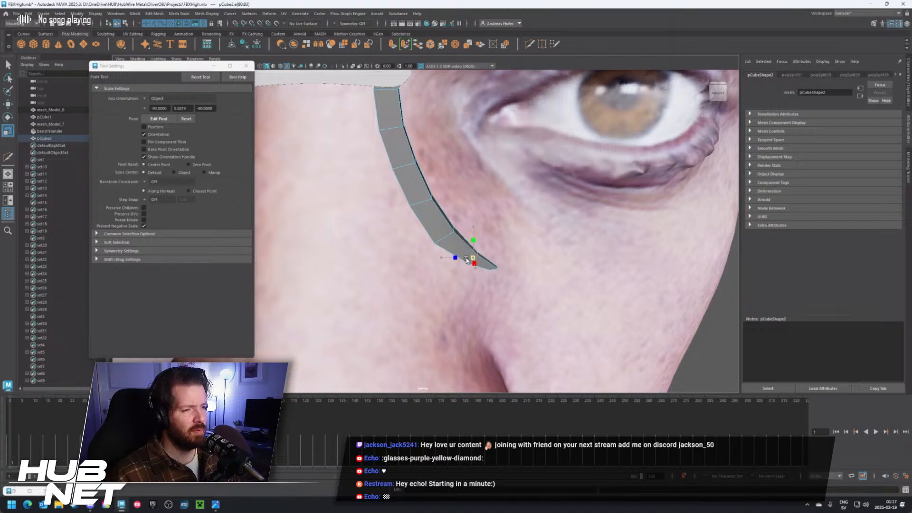
Adjust the scale of the bar's lower edge loops so the width tapers evenly toward the tip
left_click(442, 241)
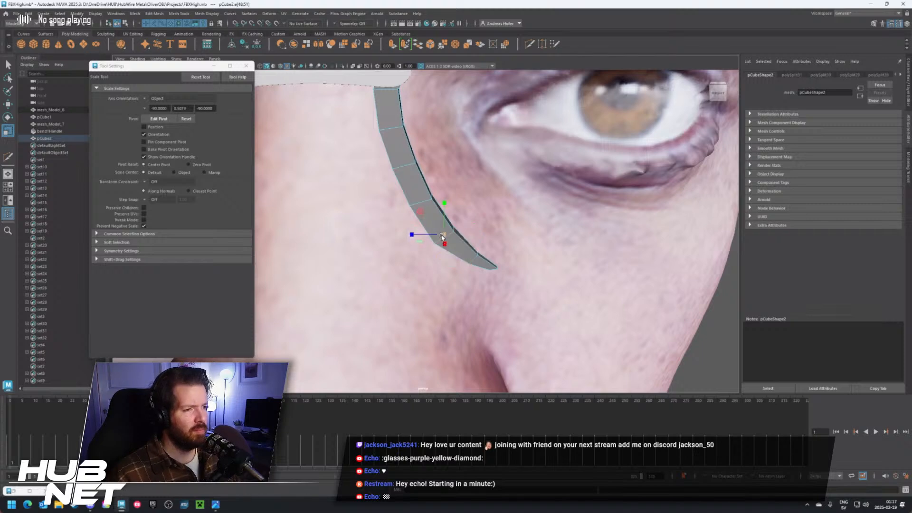
left_click_drag(442, 236, 440, 236)
left_click(417, 201)
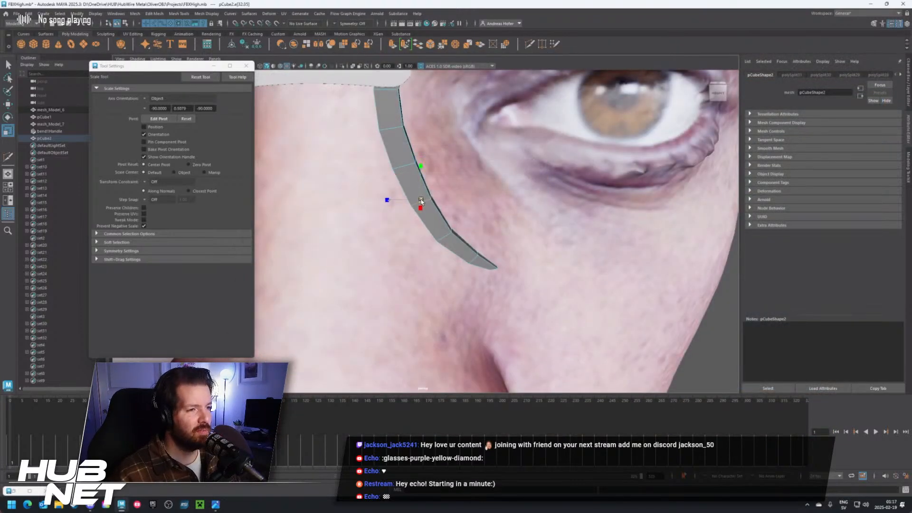
double_click(453, 248)
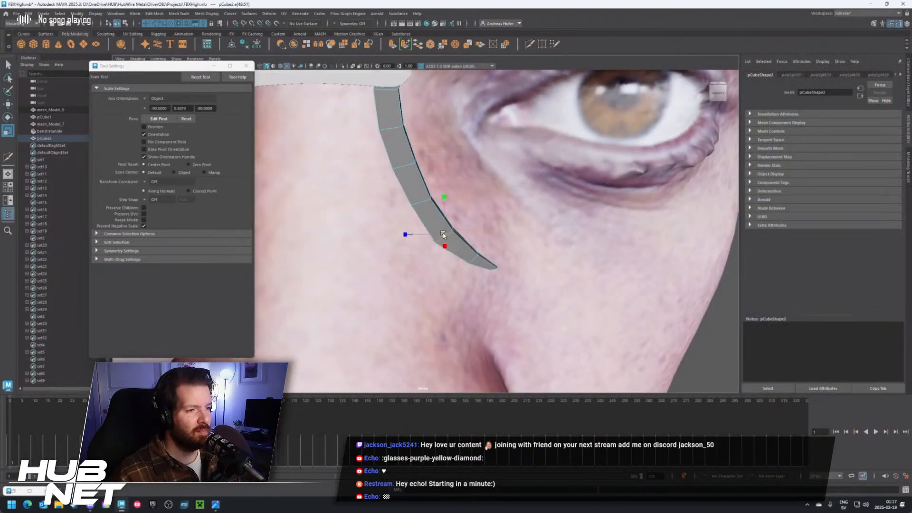
double_click(474, 257)
left_click_drag(474, 258, 475, 259)
Move the second-to-last edge loop before the lower tip slightly to smooth the curve
right_click_drag(444, 247, 442, 239)
key("w")
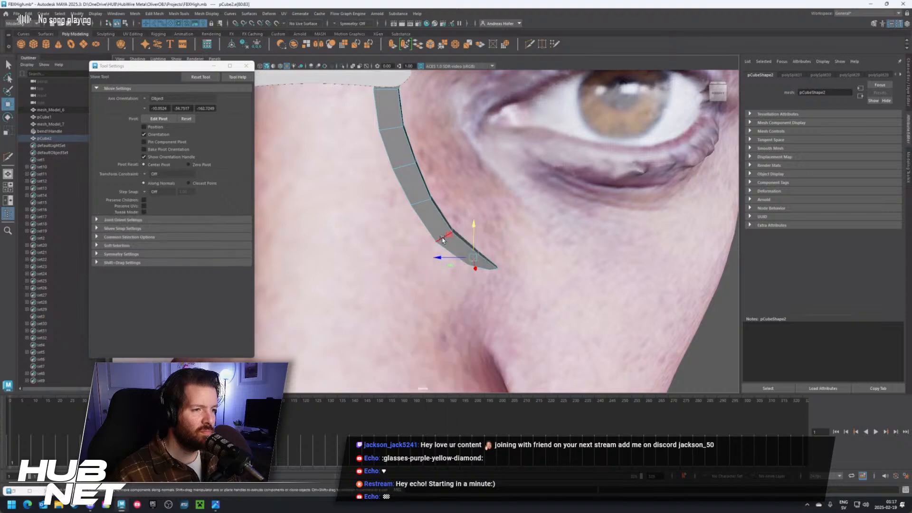
double_click(442, 239)
left_click_drag(443, 223, 443, 222)
Rotate the end face at the bar's lower tip to square it with the curve, and clear the selection
scroll(506, 230, "down", 2)
mouse_move(521, 252)
left_mouse_down("alt")
mouse_move(501, 238)
mouse_move(505, 247)
left_mouse_up("alt")
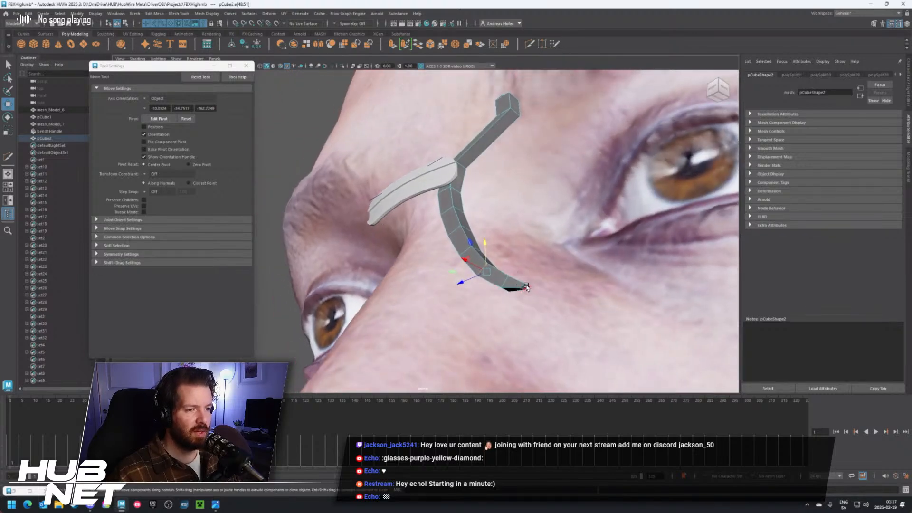
mouse_move(526, 286)
right_mouse_down()
mouse_move(526, 299)
mouse_move(525, 290)
right_mouse_up()
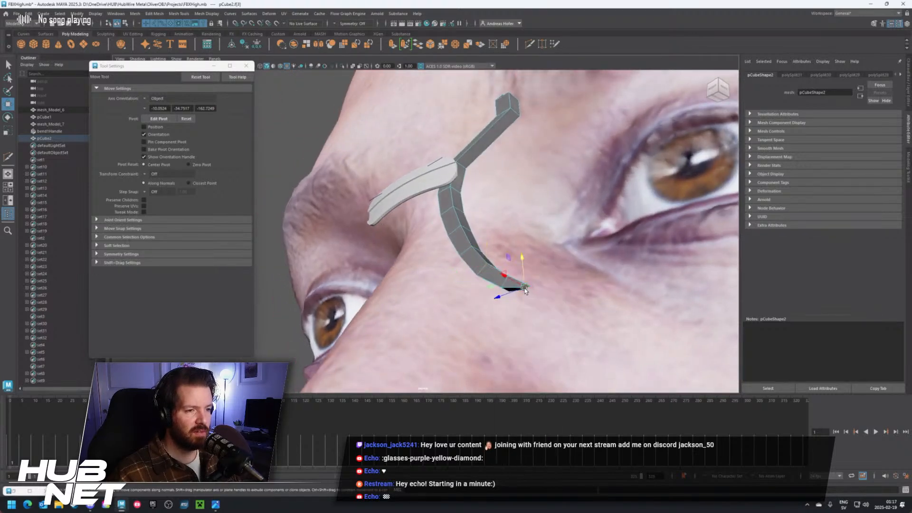
key("e")
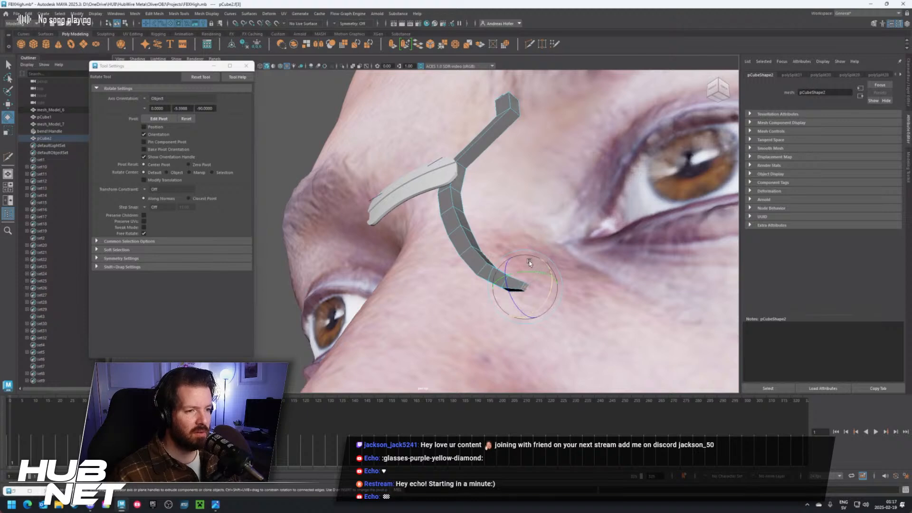
left_click_drag(530, 263, 483, 258, "alt")
left_click(595, 320)
Adjust the height of the edge loop directly beneath the bridge's end
middle_click_drag(484, 257, 505, 315, "alt")
scroll(475, 285, "up", 5)
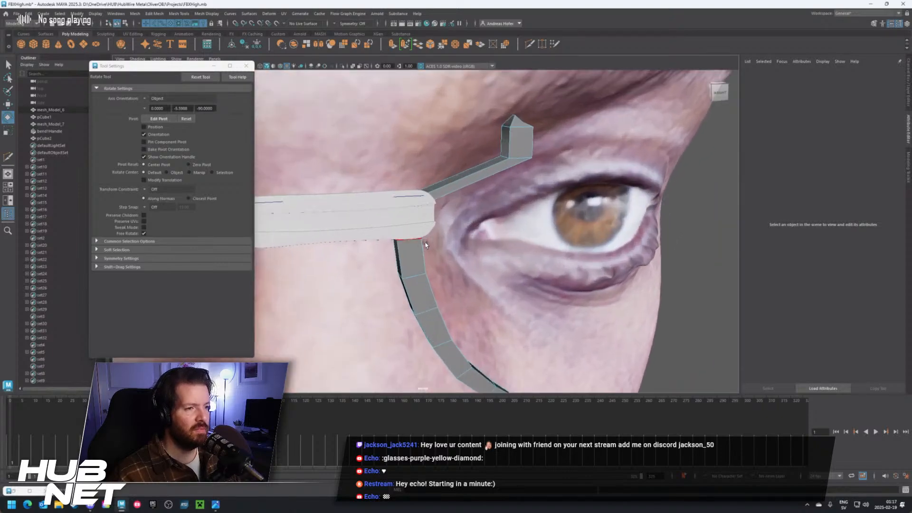
left_click_drag(425, 245, 366, 233, "alt")
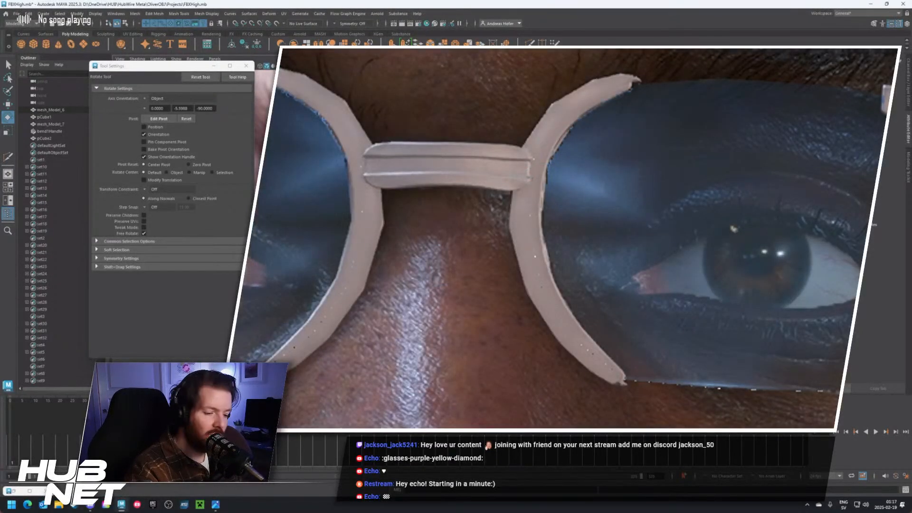
scroll(547, 242, "up", 3)
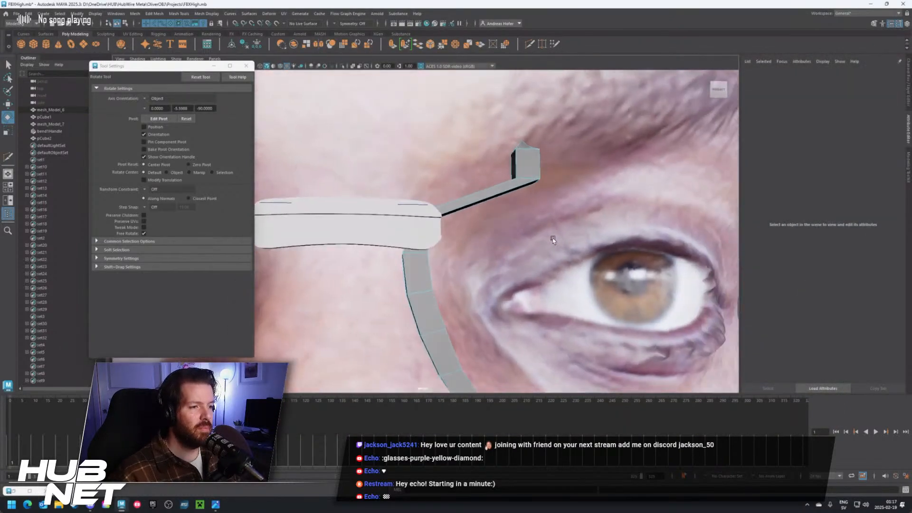
left_click_drag(552, 240, 514, 254, "alt")
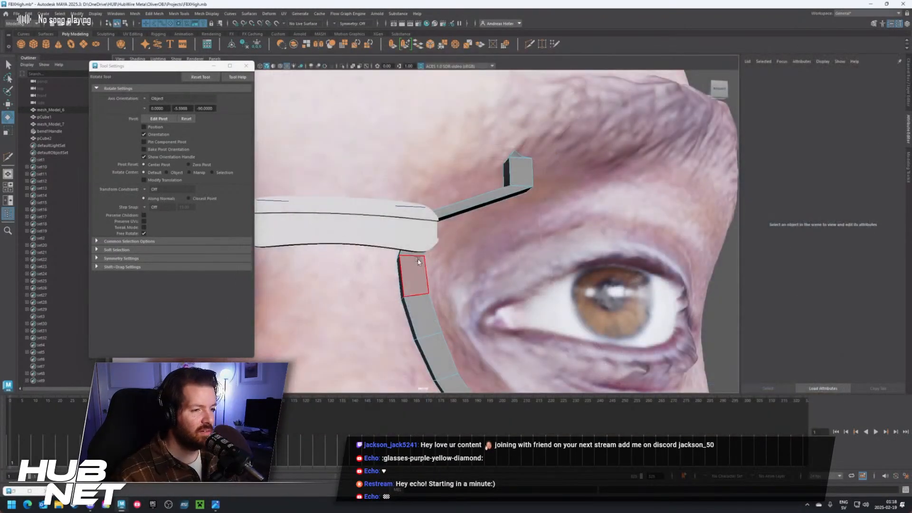
right_click_drag(412, 258, 410, 238)
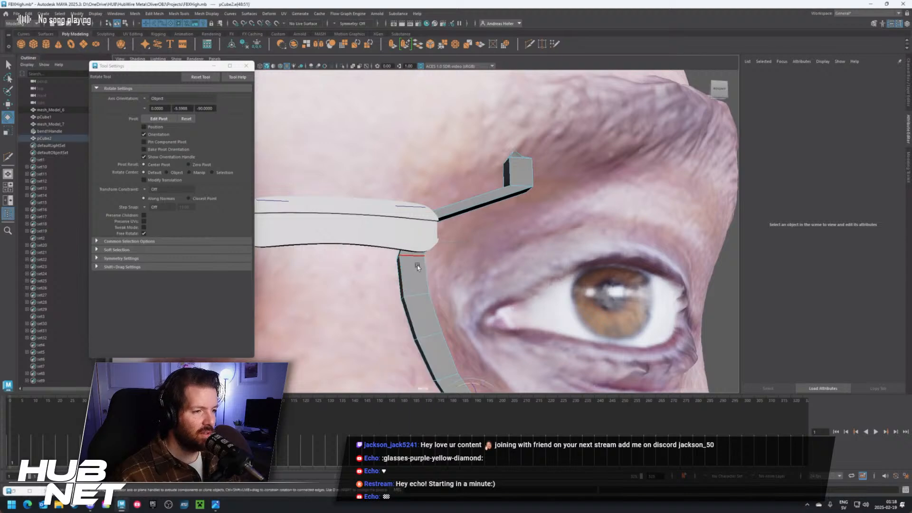
double_click(417, 265)
left_click_drag(446, 297, 426, 304, "alt")
key("w")
left_click_drag(417, 225, 419, 236)
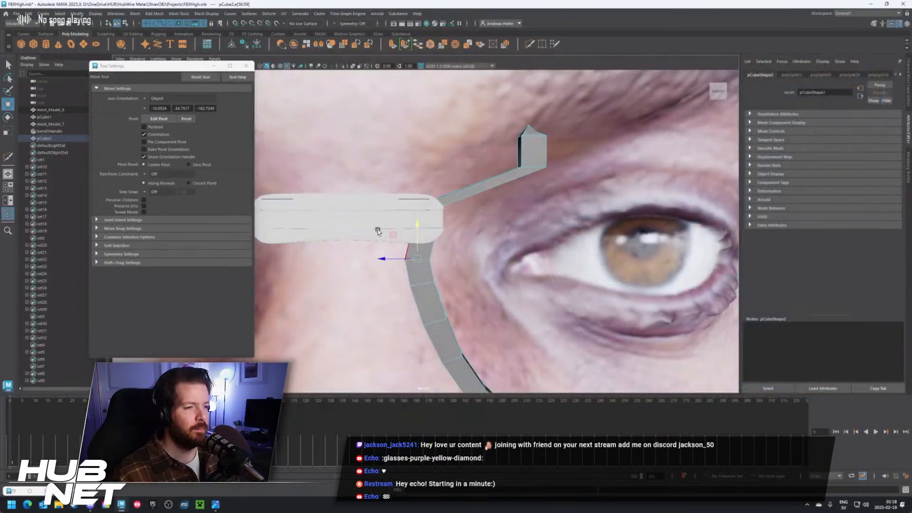
Shift the edge loops farther down the bar sideways to smooth its curve along the nose
double_click(429, 286)
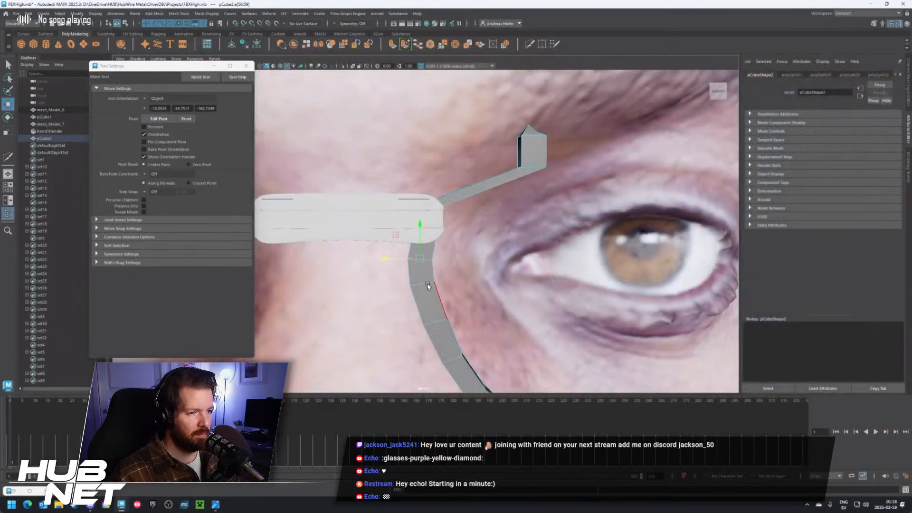
left_click_drag(422, 257, 402, 293)
left_click_drag(427, 331, 402, 270, "alt")
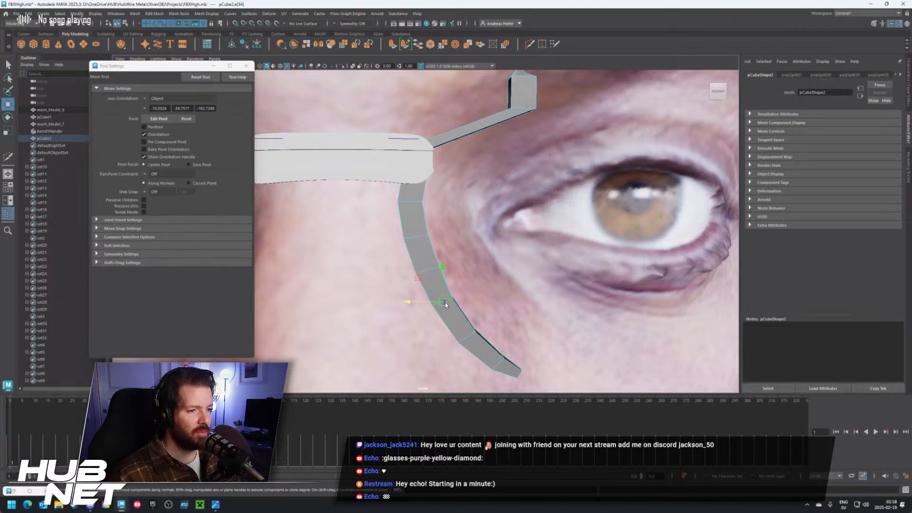
key("Down")
left_click_drag(411, 300, 421, 303)
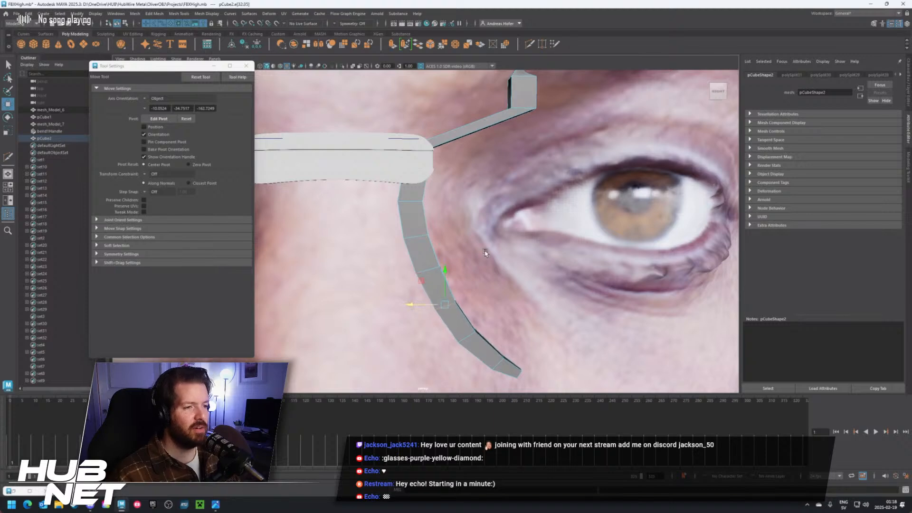
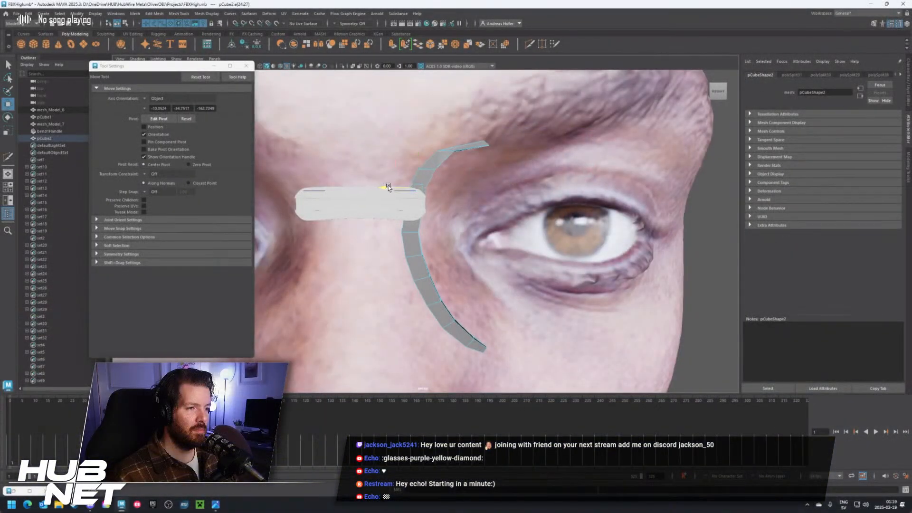
Shift the bar's edge loop at the bridge's upper edge slightly sideways and adjust its angle to follow the curve
left_click_drag(388, 187, 384, 188)
key("e")
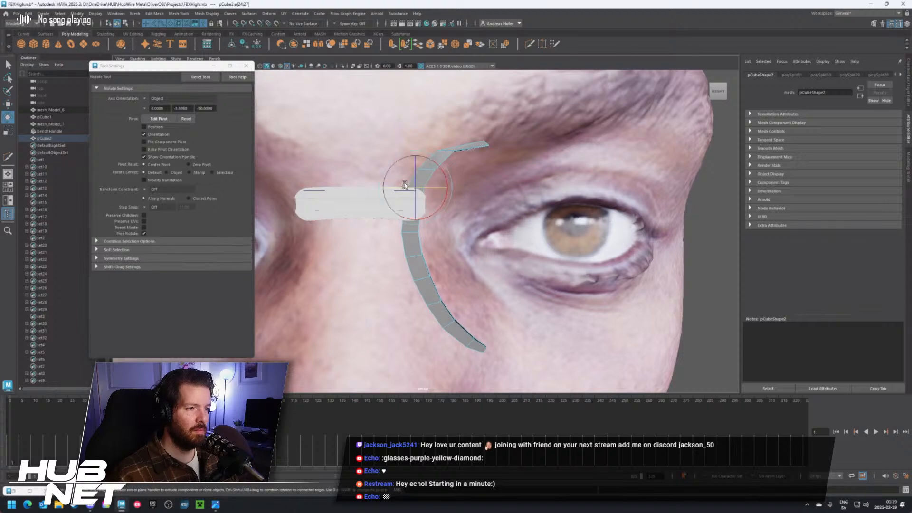
left_click(446, 153)
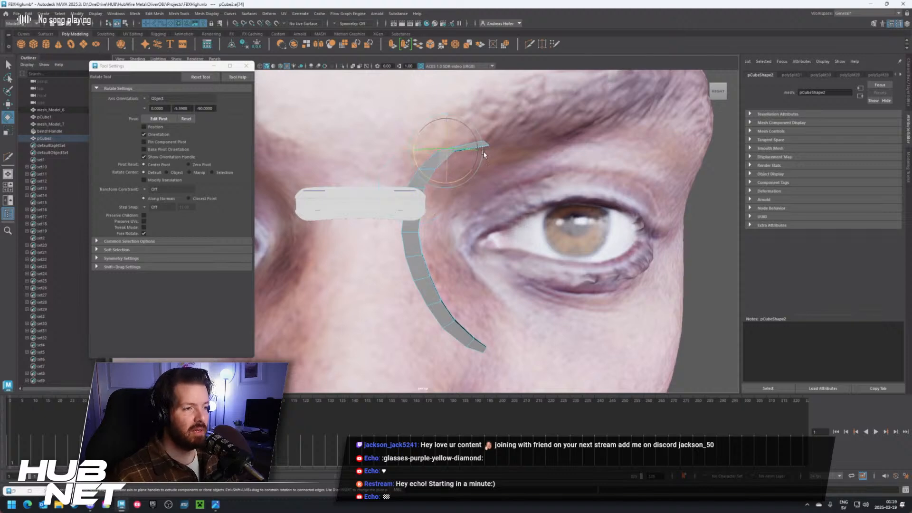
scroll(419, 154, "up", 2)
left_click(411, 167)
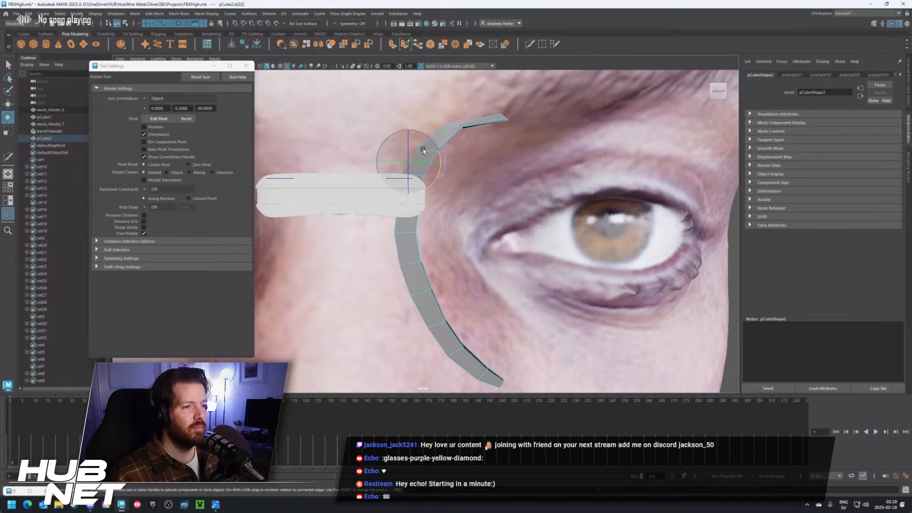
Rotate the edge loop midway between the bridge and the bar's upper tip to follow the curve
left_click_drag(497, 145, 461, 164, "alt")
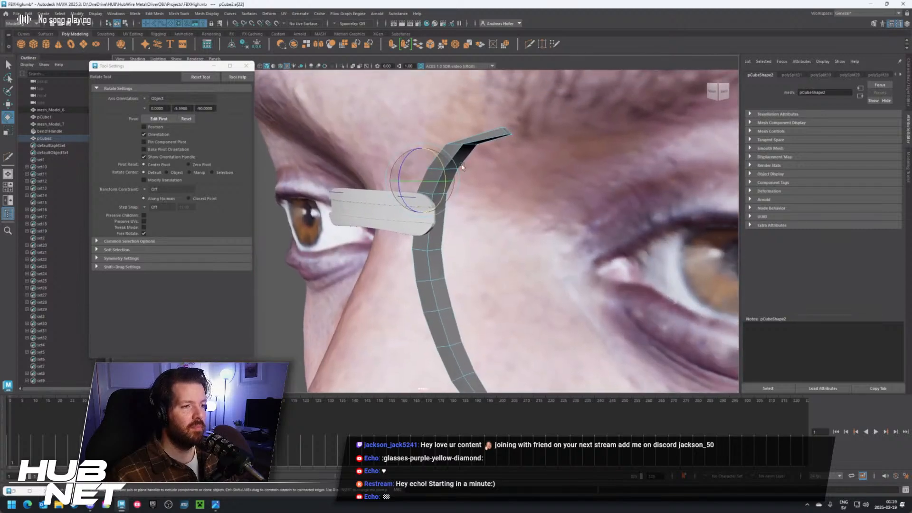
left_click(470, 149)
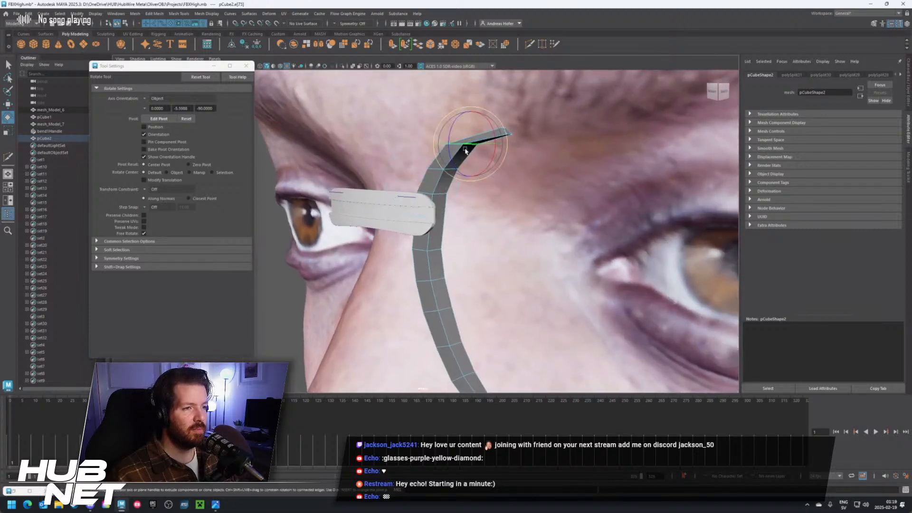
left_click(436, 171)
double_click(437, 171)
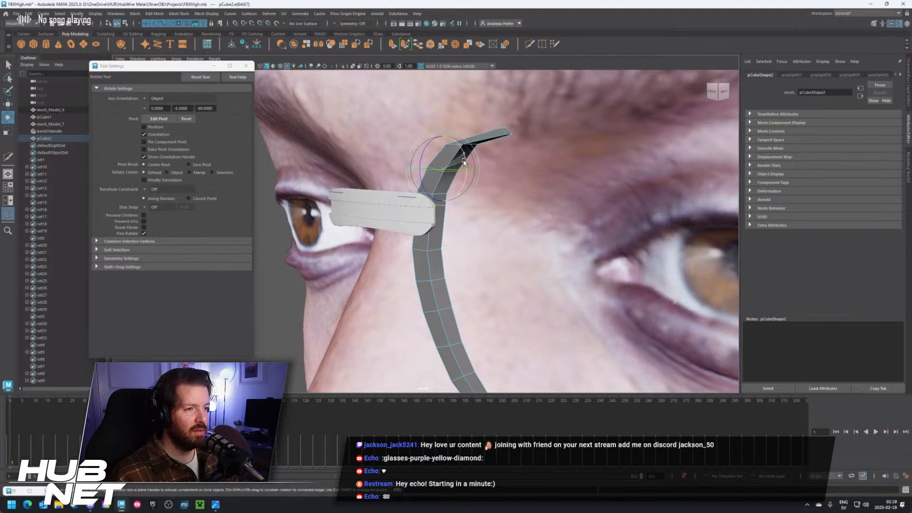
left_click_drag(439, 203, 480, 200, "alt")
scroll(481, 200, "up", 3)
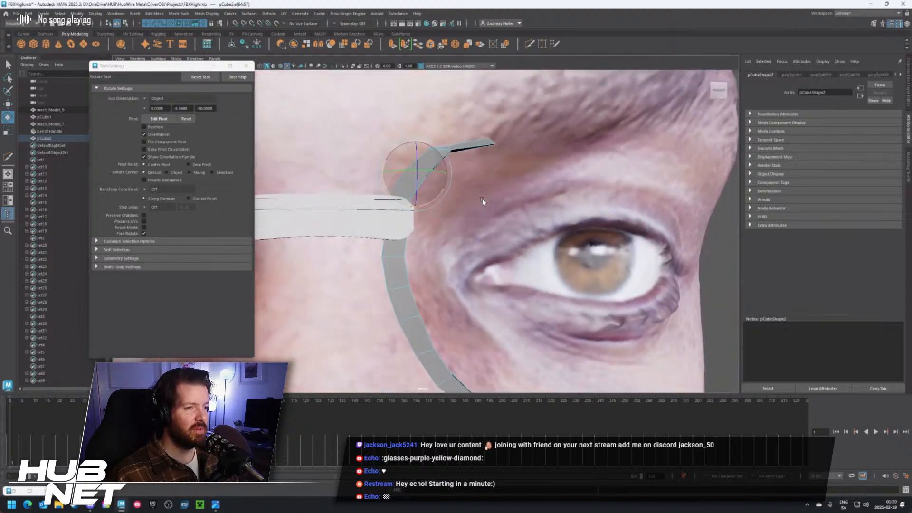
Rotate the edge loop nearest the upper tip and compare the bar's curve with the glasses reference photo
double_click(449, 148)
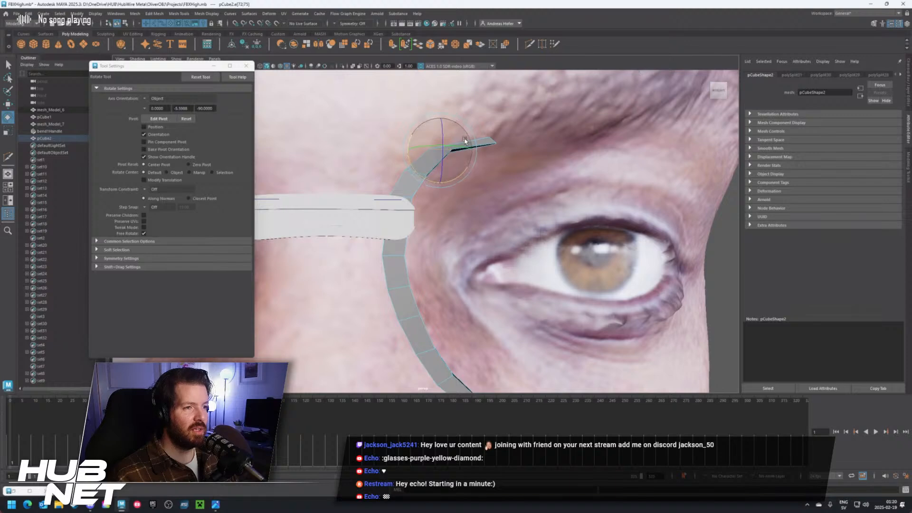
mouse_move(465, 140)
left_mouse_down("alt")
mouse_move(483, 133)
mouse_move(474, 156)
left_mouse_up("alt")
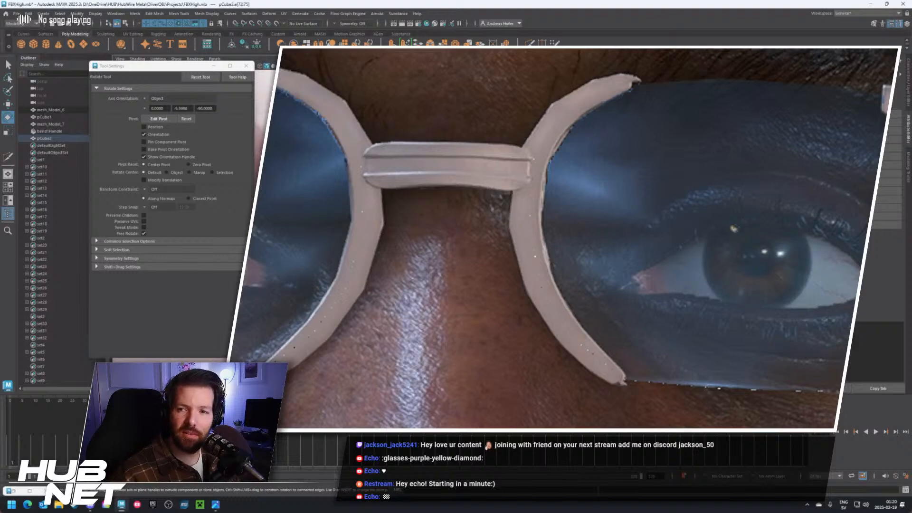
middle_click_drag(674, 219, 504, 362)
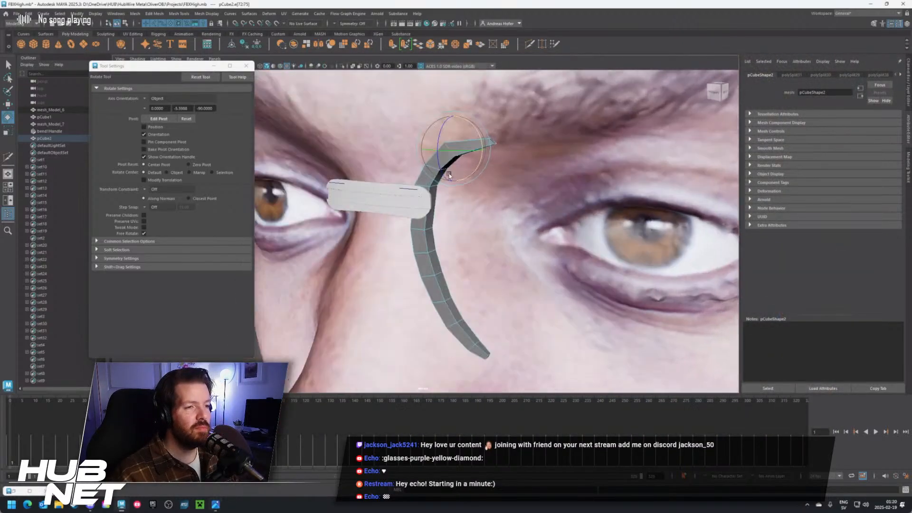
Move the end face at the bar's upper tip upward and rotate it to square it with the curve
left_click_drag(449, 175, 458, 172, "alt")
right_click_drag(458, 172, 455, 191)
left_click(473, 170)
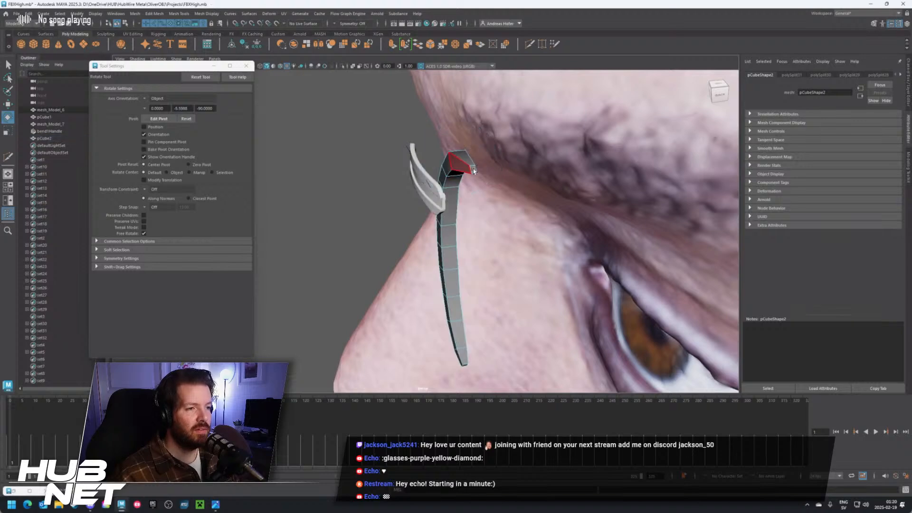
left_click(473, 170)
left_click_drag(474, 170, 495, 119, "alt")
key("w")
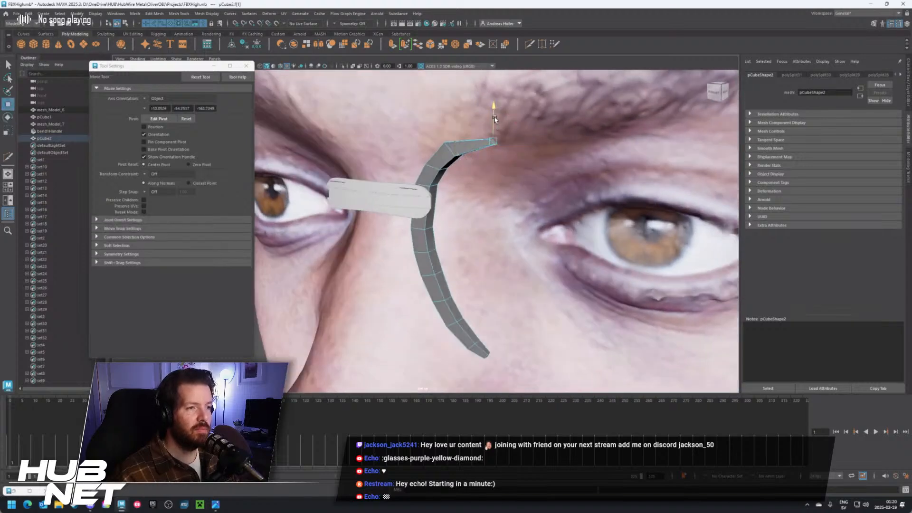
key("e")
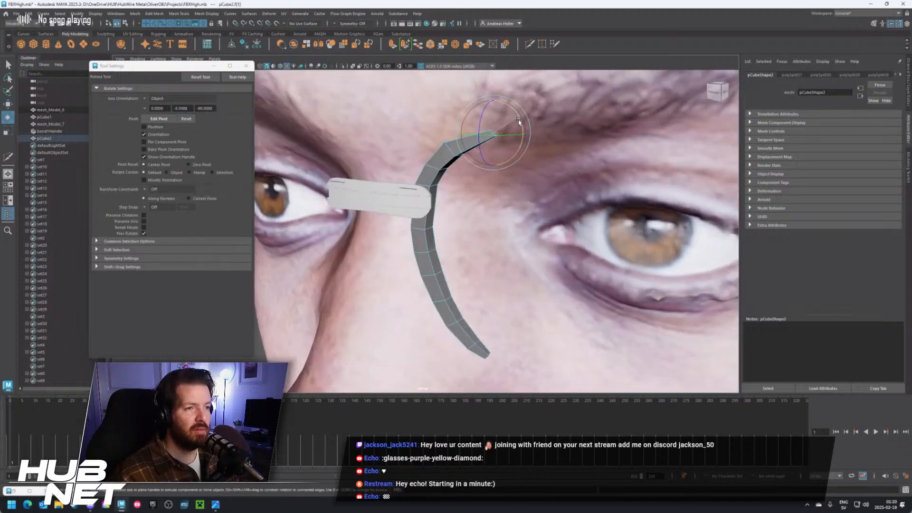
left_click_drag(519, 122, 446, 152)
Reposition the edge loop nearest the upper tip, align its angle with the curve and scale it slightly
right_click_drag(437, 159, 438, 135)
double_click(439, 149)
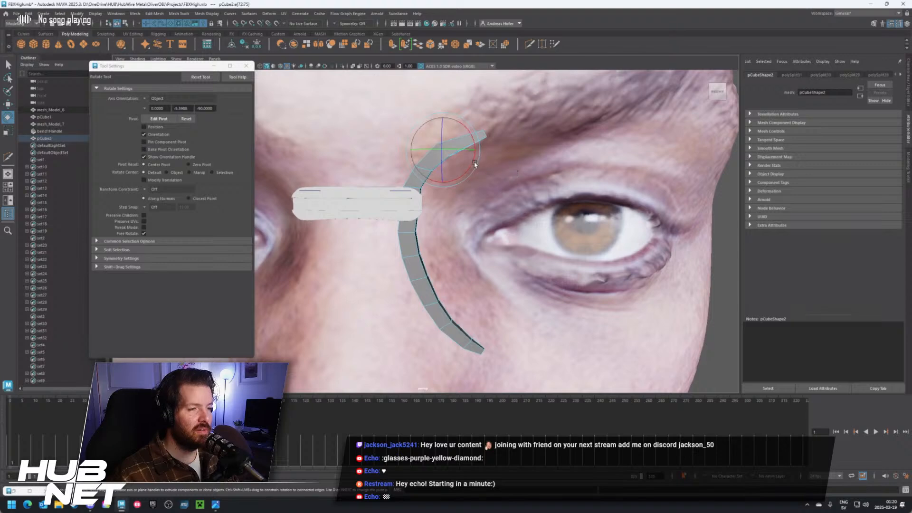
left_click_drag(475, 164, 468, 139, "alt")
key("w")
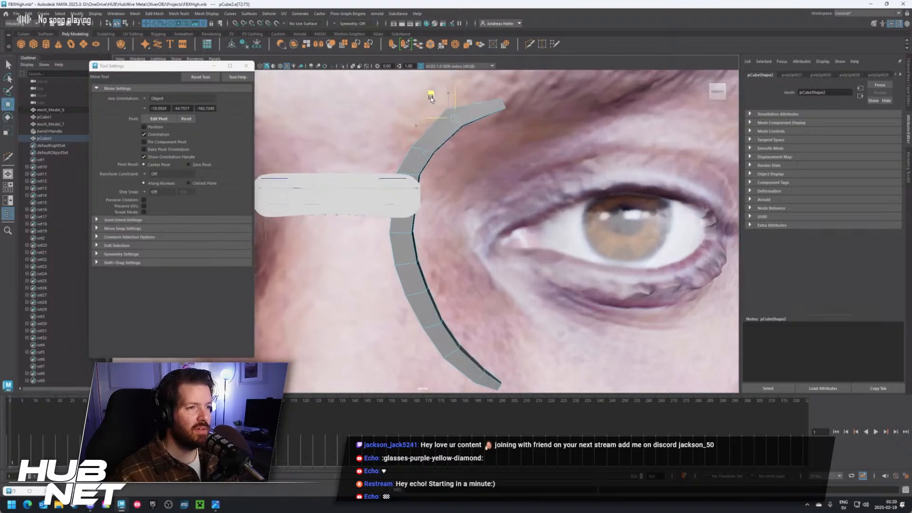
key("e")
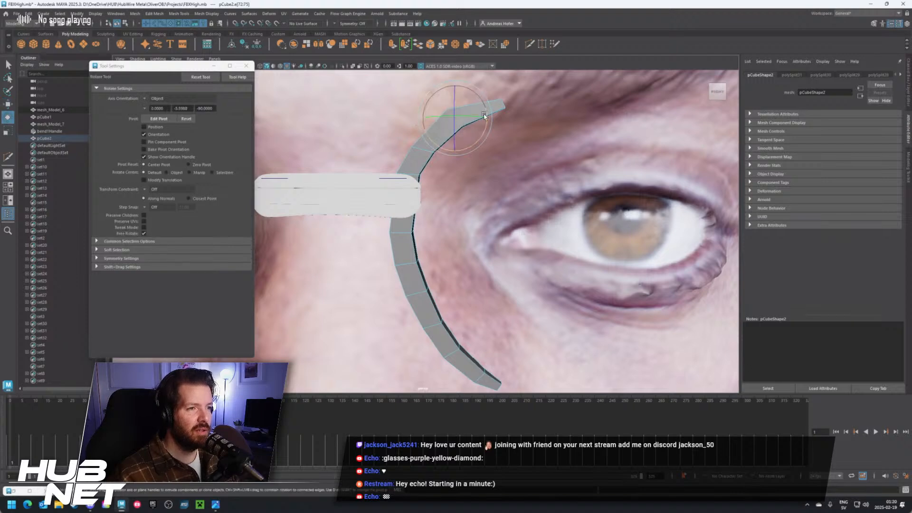
key("r")
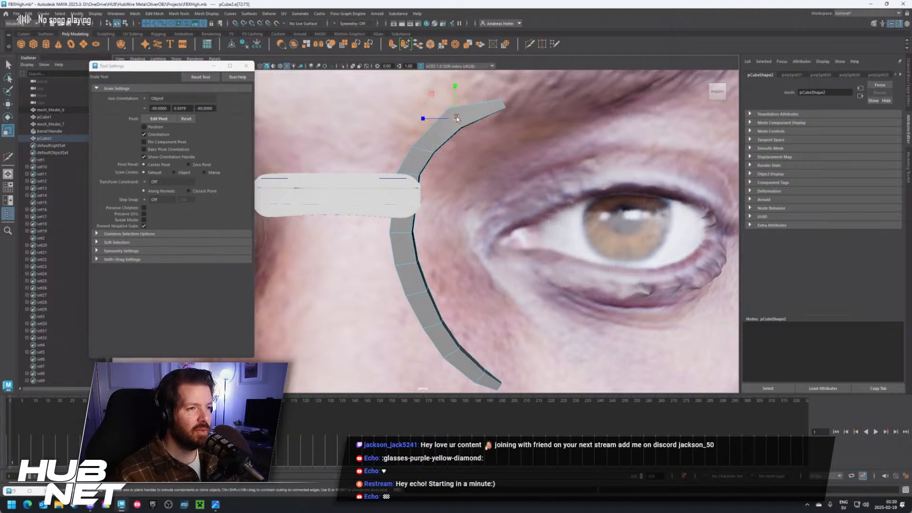
left_click_drag(453, 116, 452, 115)
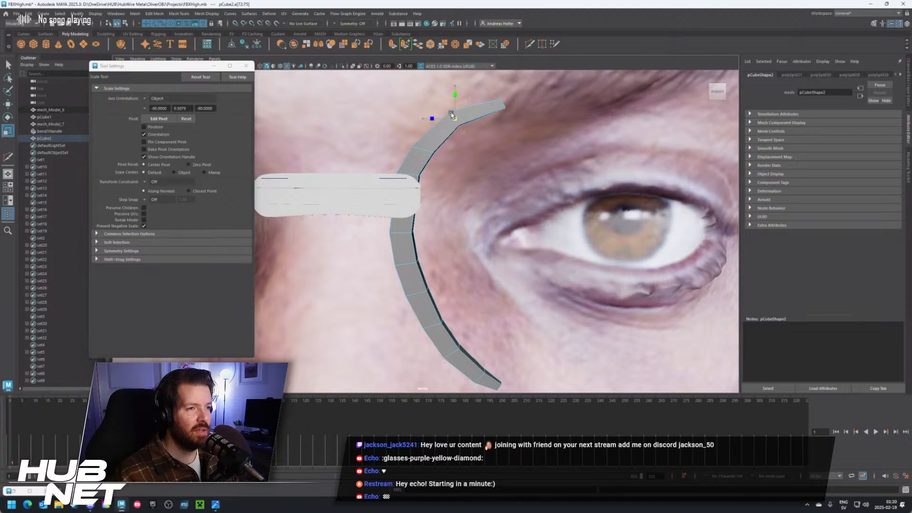
Raise the next edge loop down from the upper tip, rotate it along the curve and scale it slightly
double_click(422, 150)
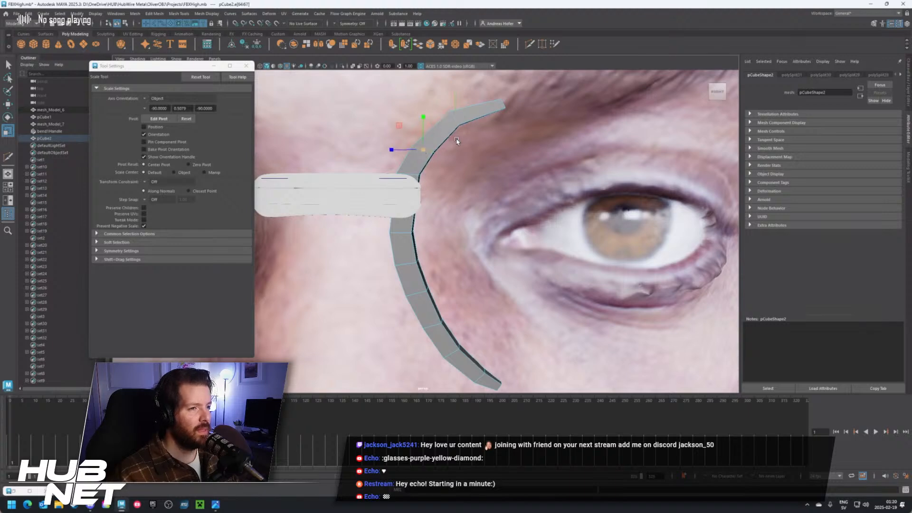
key("w")
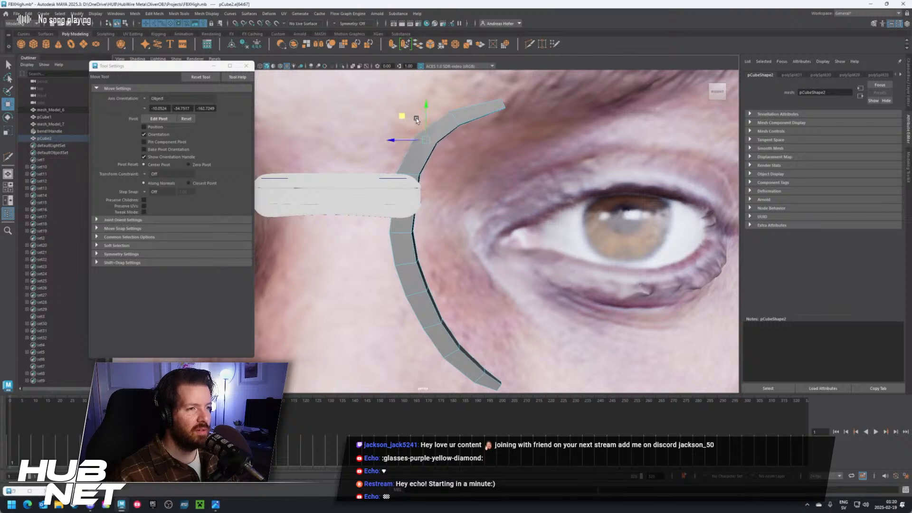
key("e")
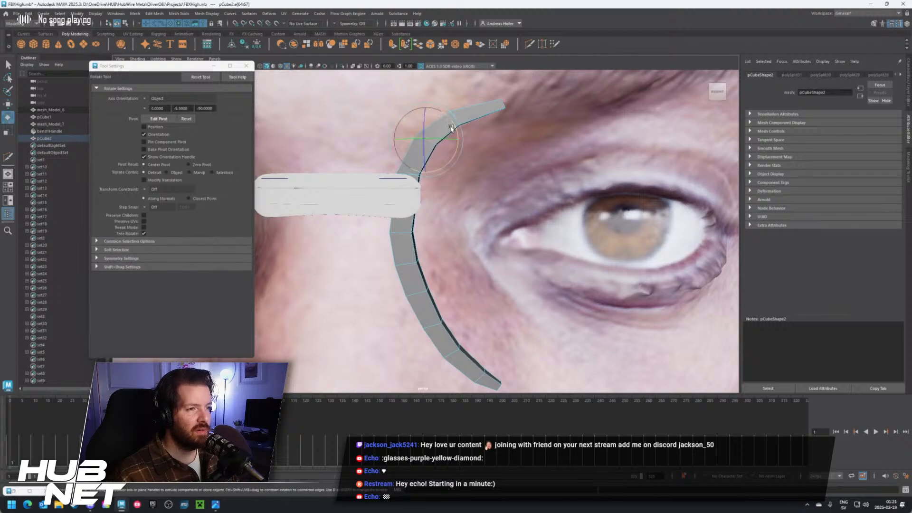
key("r")
left_click_drag(424, 138, 424, 138)
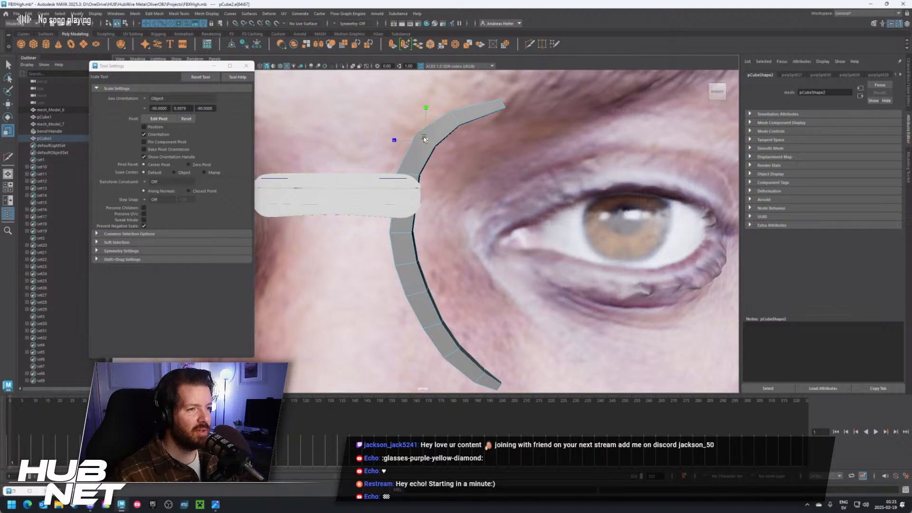
scroll(508, 155, "down", 3)
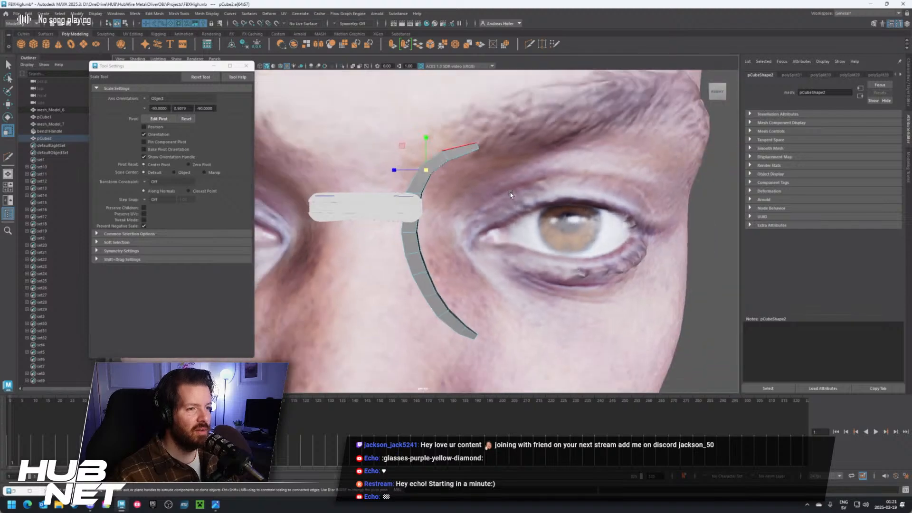
Nudge the end face at the bar's upper tip to refine where the bar ends at the brow
right_click_drag(508, 153, 507, 173)
left_click_drag(507, 161, 454, 124, "alt")
key("w")
left_click_drag(482, 179, 451, 124, "alt")
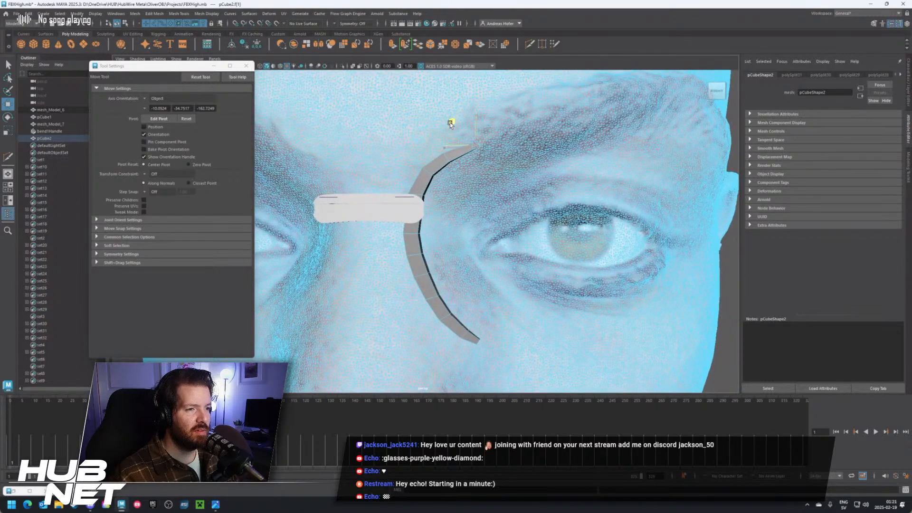
left_click_drag(449, 123, 449, 123)
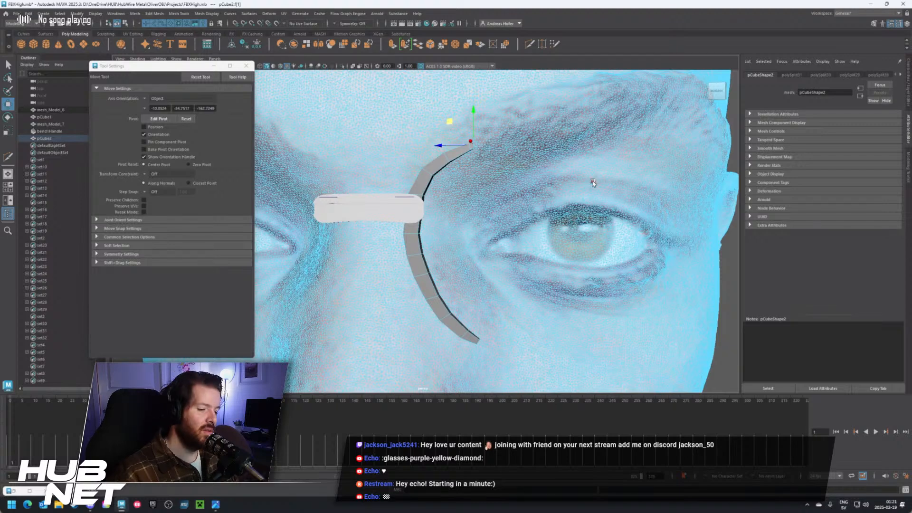
Clear the face selection, check the upper tip against the reference photo and select the whole bar object
left_click(729, 308)
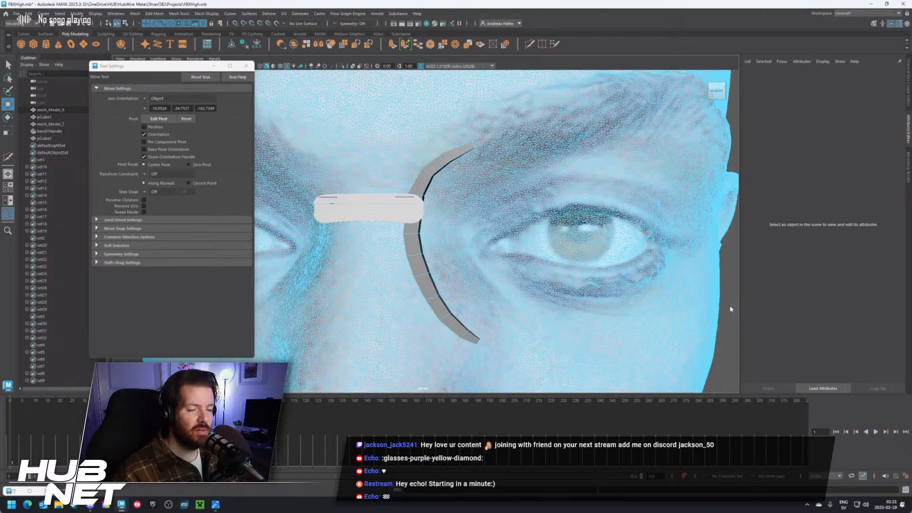
right_click_drag(730, 309, 762, 284)
left_click(728, 308)
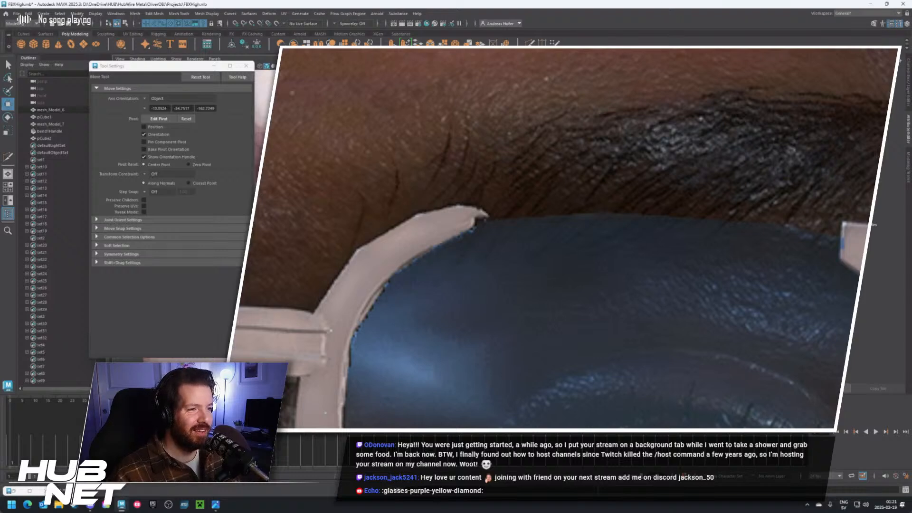
left_click(44, 138)
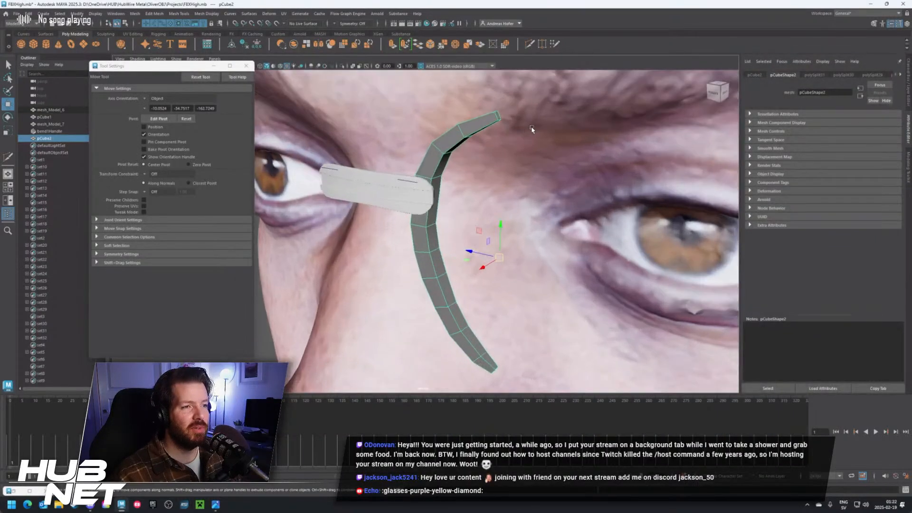
Insert an edge loop running lengthwise along the middle of the bar with Multi-Cut
scroll(433, 192, "up", 6)
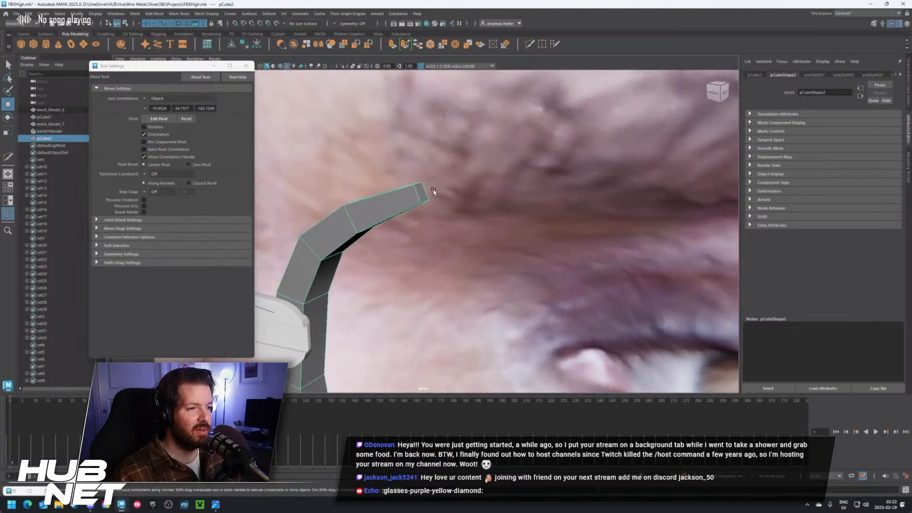
scroll(433, 191, "up", 2)
left_click(530, 45)
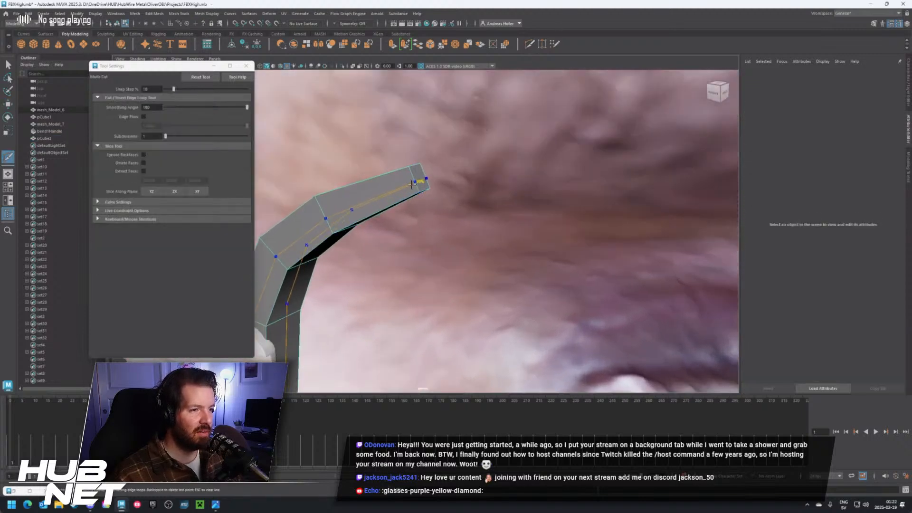
left_click(412, 185, "ctrl")
Move the middle edge of the lower tip's end face outward to give the tip a slight point
left_click_drag(460, 313, 471, 247, "alt")
right_click_drag(470, 297, 470, 277)
key("w")
left_click(464, 303)
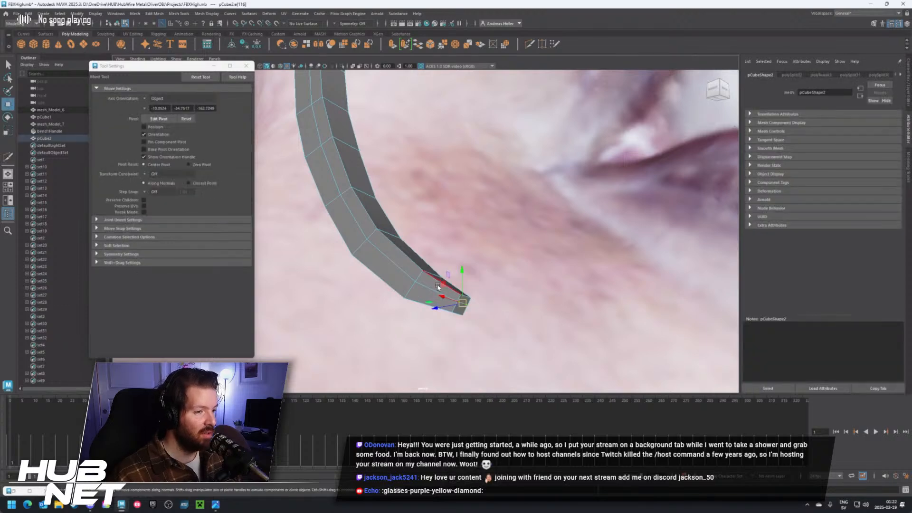
left_click_drag(492, 323, 484, 326, "alt")
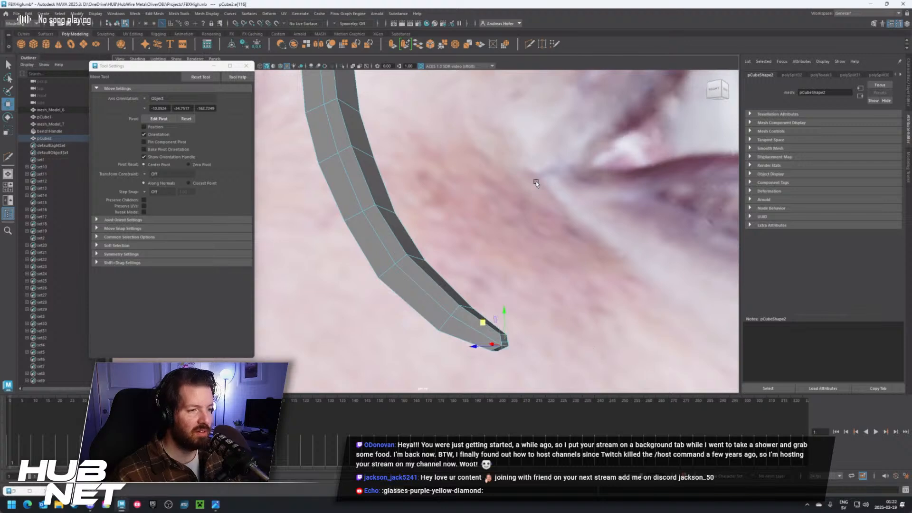
Move the middle edge of the upper tip's end face outward to shape that tip to a slight point
left_click_drag(532, 227, 354, 264, "alt")
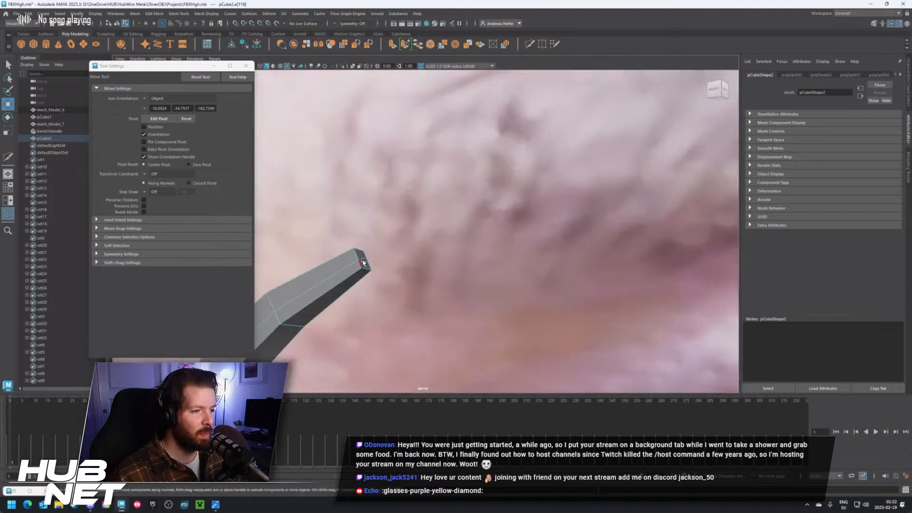
left_click(364, 261)
left_click_drag(406, 275, 380, 253, "alt")
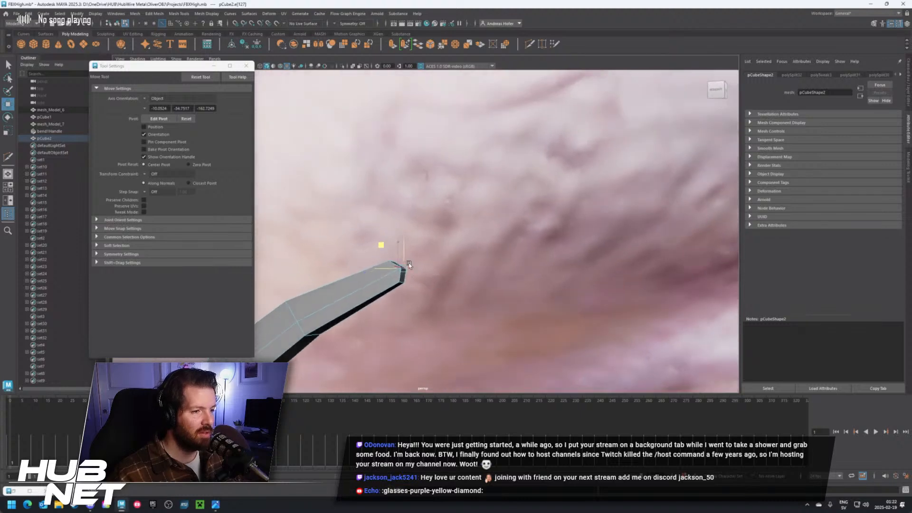
scroll(383, 247, "down", 5)
scroll(452, 328, "up", 6)
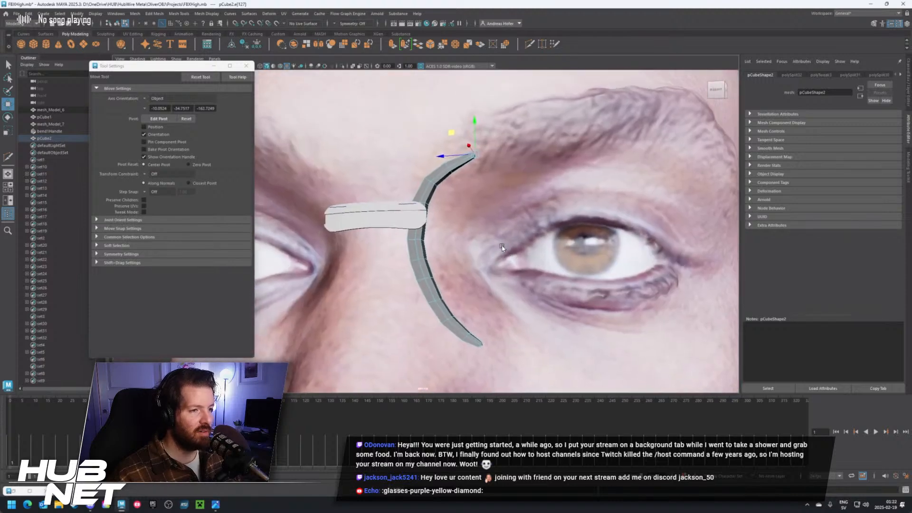
Preview the bar with mesh smoothing, inspect how its upper tip and sides round off, and return to the unsmoothed display
scroll(472, 261, "down", 2)
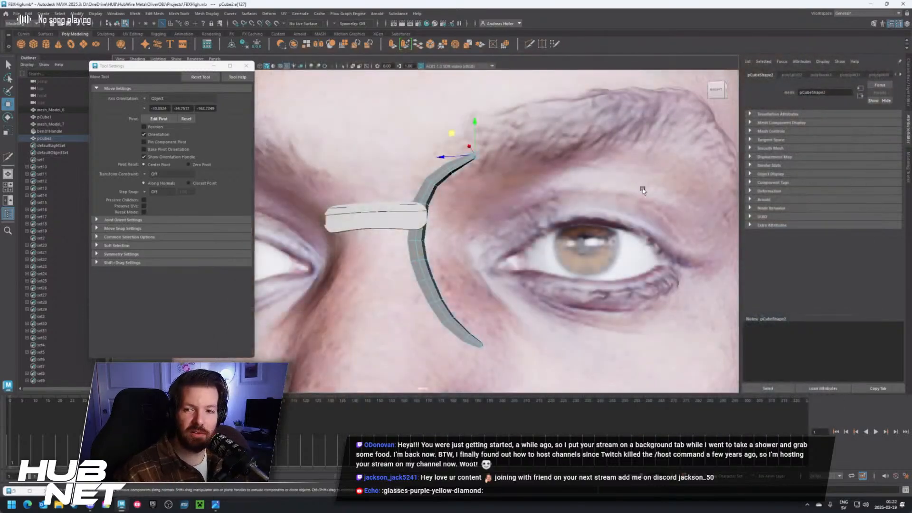
scroll(422, 169, "up", 5)
scroll(456, 235, "down", 3)
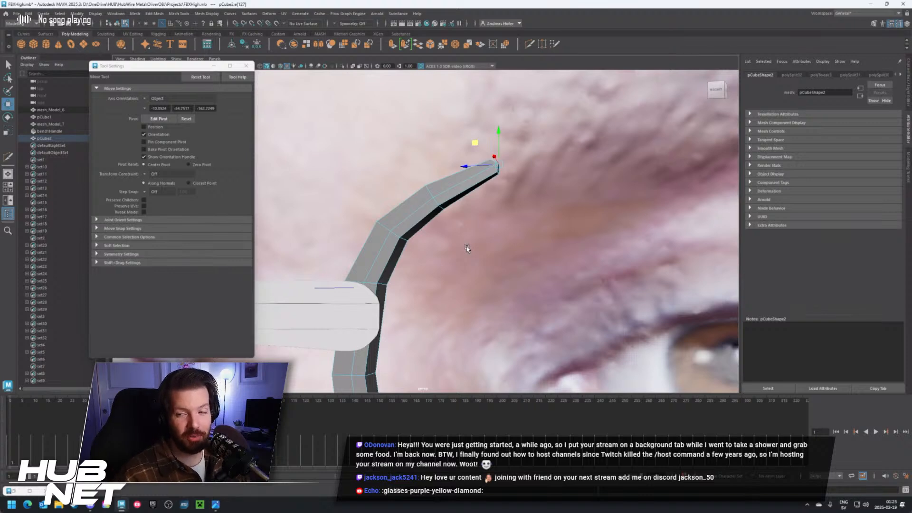
key("3")
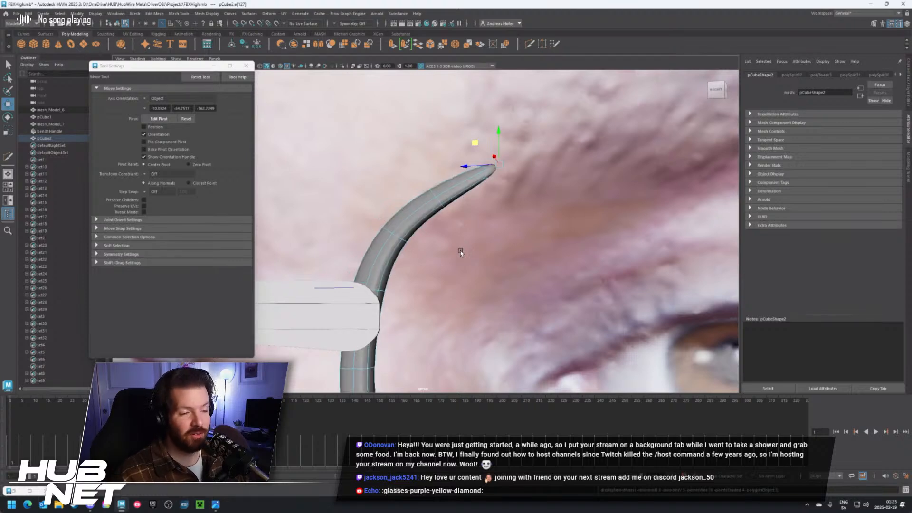
left_click_drag(441, 254, 367, 284, "alt")
key("1")
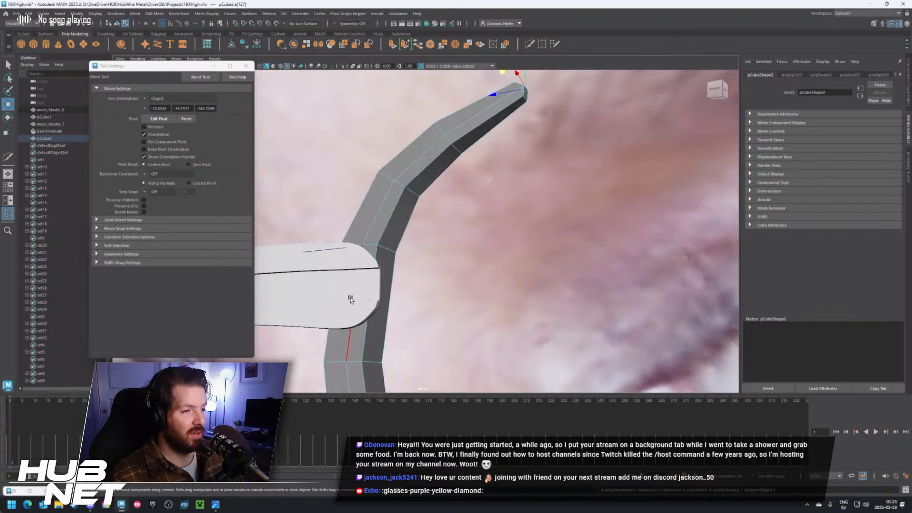
Insert a supporting edge loop with Multi-Cut around the bar's sides and tips, close to the border of its front face
mouse_move(447, 215)
left_mouse_down("alt")
mouse_move(464, 214)
mouse_move(460, 230)
mouse_move(457, 223)
left_mouse_up("alt")
left_click(530, 44)
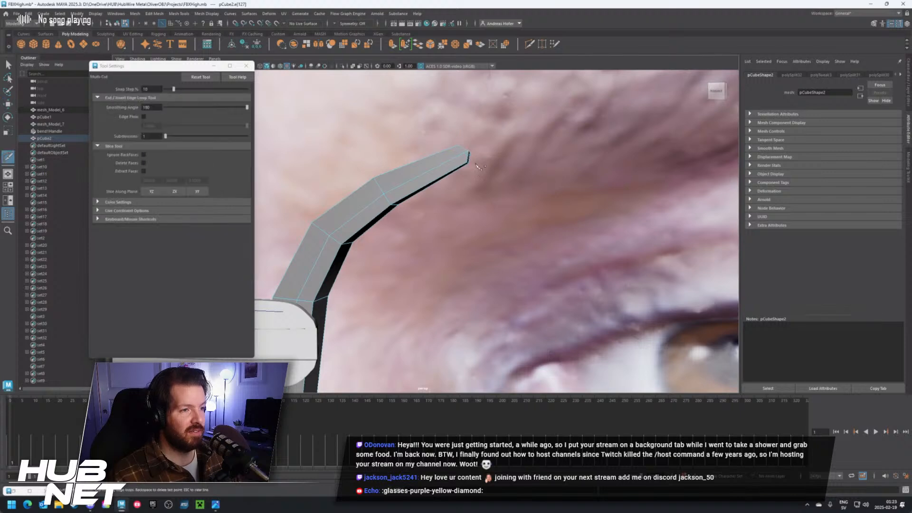
scroll(487, 152, "up", 5)
left_click_drag(487, 152, 466, 148, "alt")
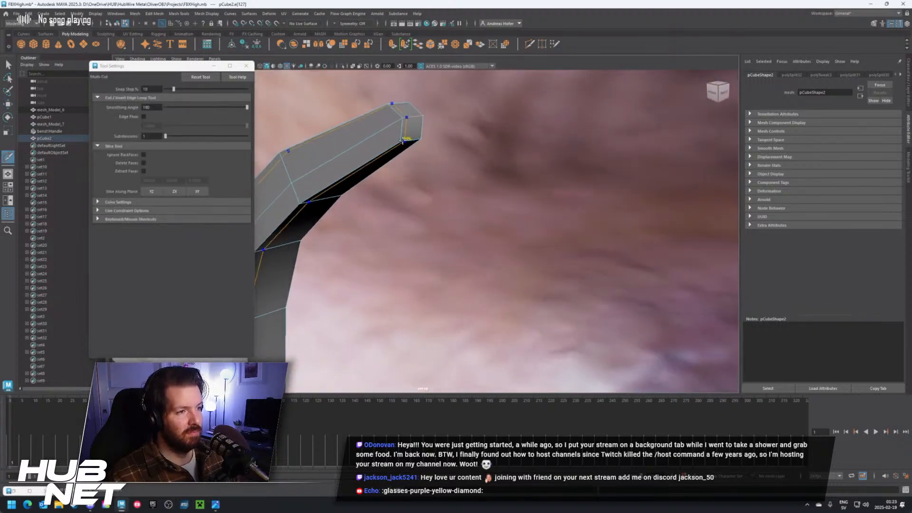
left_click(403, 140, "ctrl")
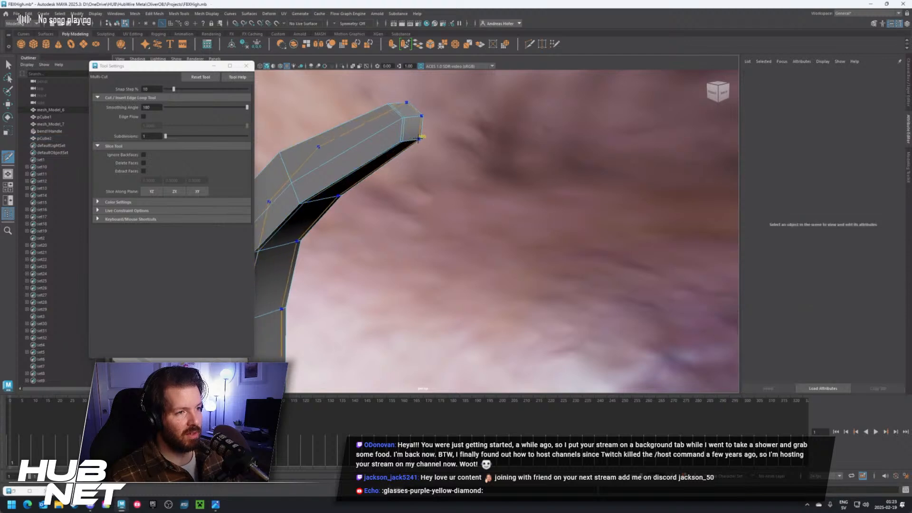
Preview the curved piece beside the nose as a smoothed mesh and check its upper and lower ends
key("3")
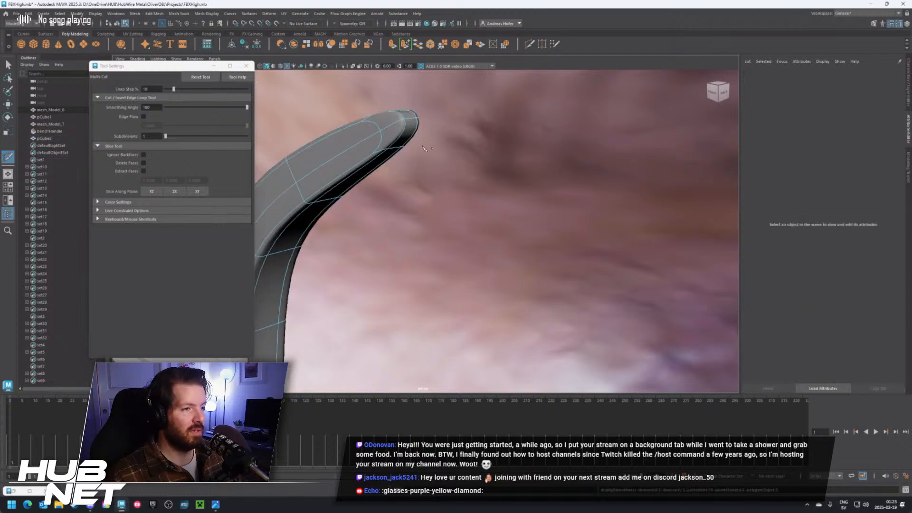
scroll(388, 237, "down", 6)
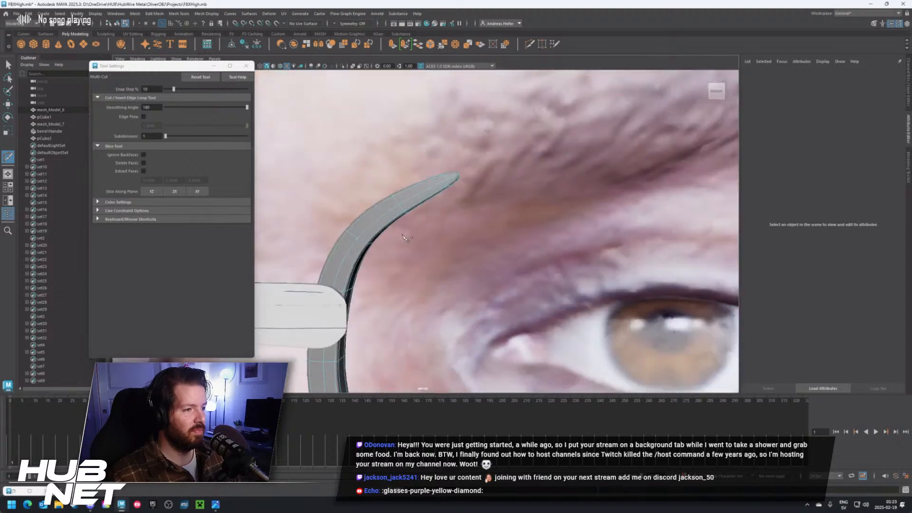
scroll(412, 181, "down", 5)
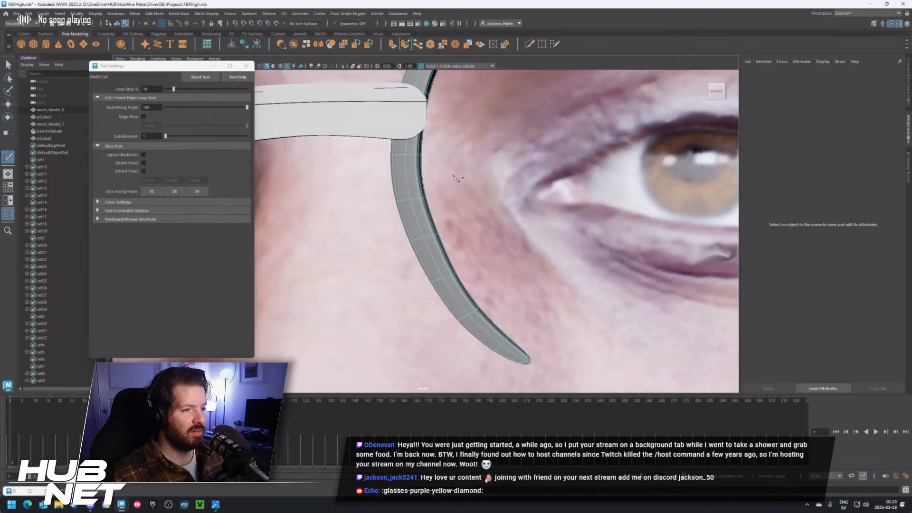
scroll(479, 185, "up", 6)
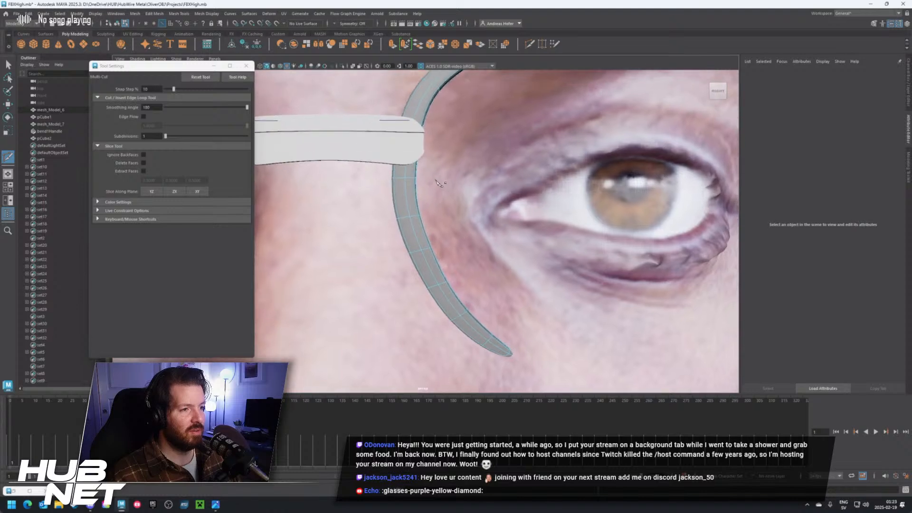
scroll(440, 184, "up", 1)
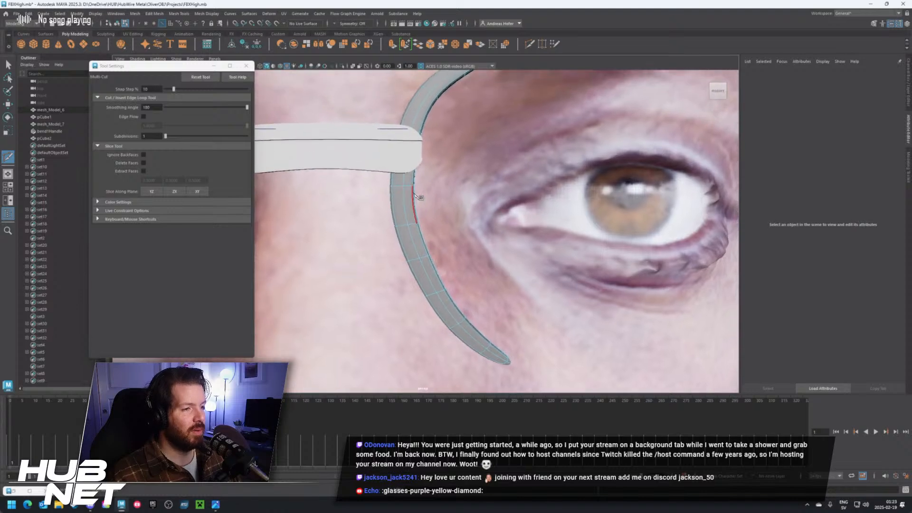
Rotate and move the edge loop of the curved piece just below the bridge bar to even out the curve
key("w")
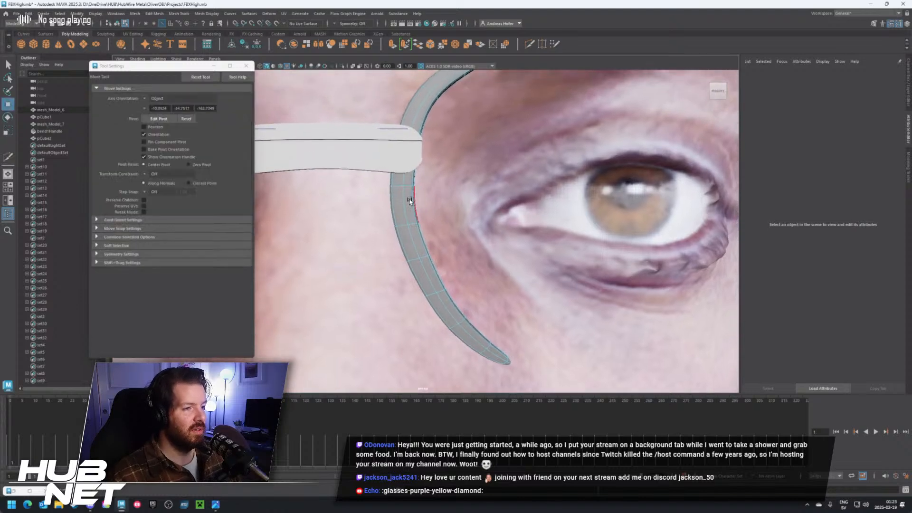
key("e")
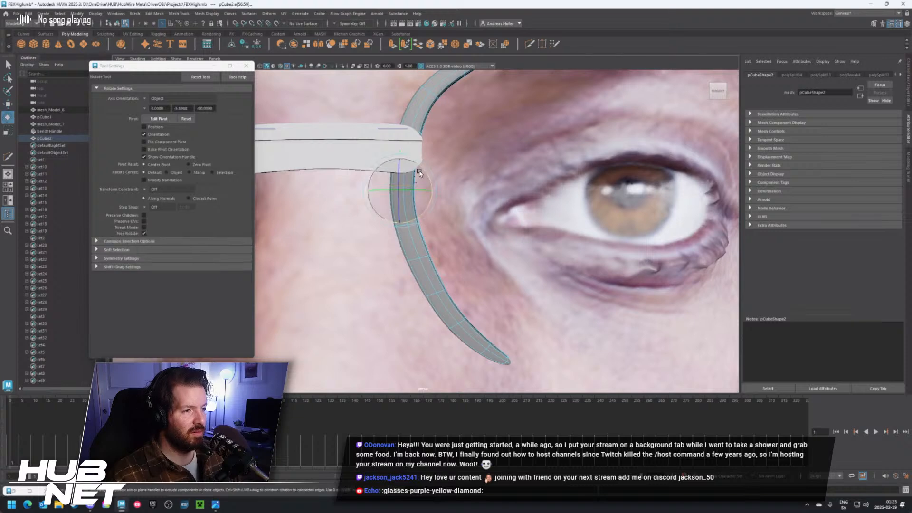
key("w")
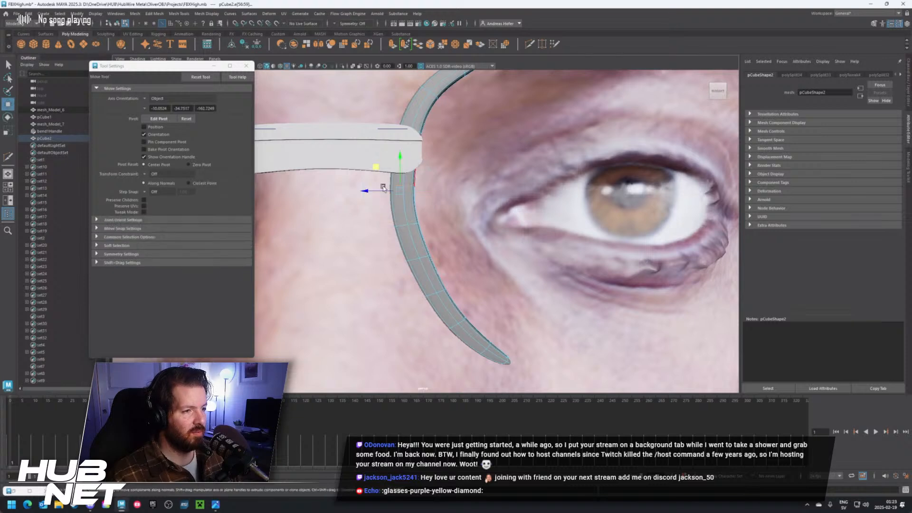
left_click(373, 168)
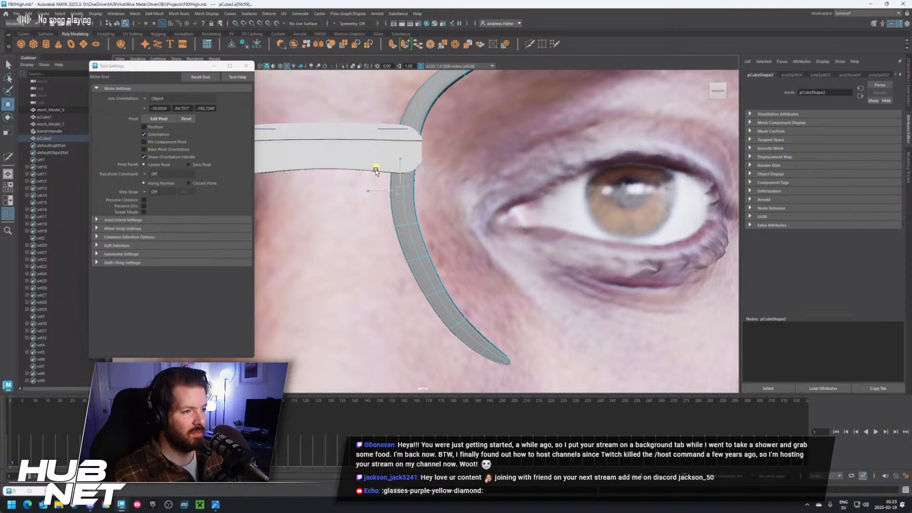
left_click(415, 225)
key("e")
key("ctrl+z")
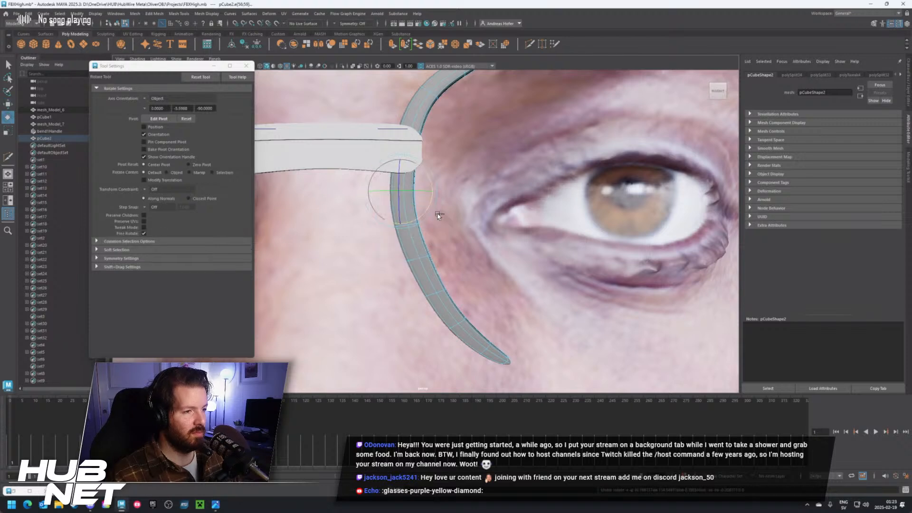
Rotate and shift the second edge loop below the bridge bar and nudge the third one to follow the curve
left_click(421, 255)
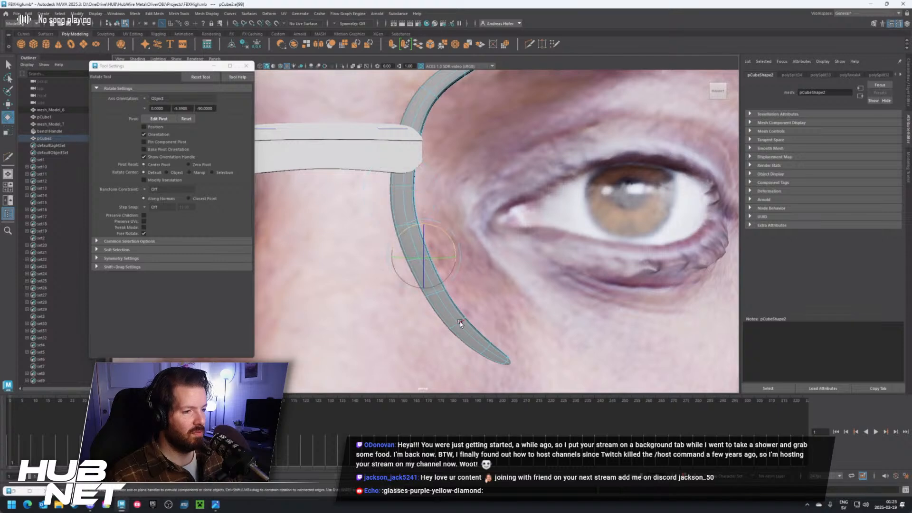
left_click(410, 223)
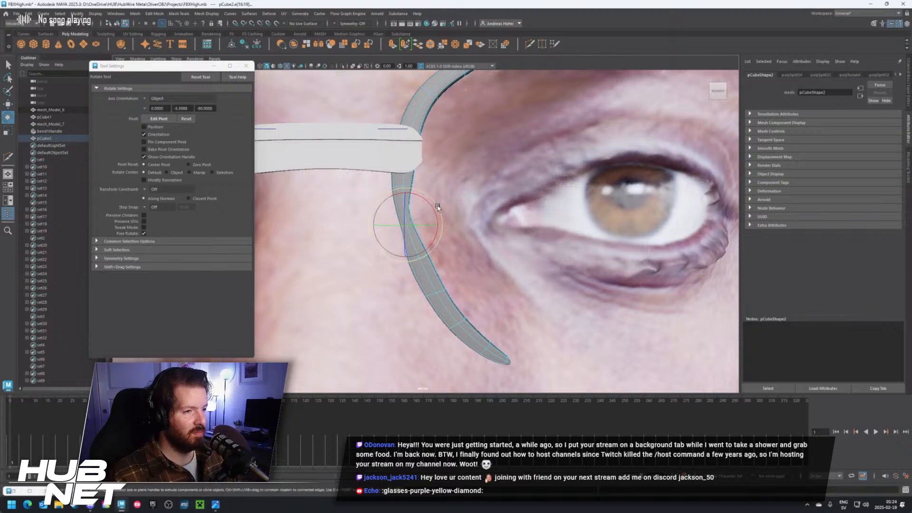
left_click_drag(436, 220, 424, 217, "alt")
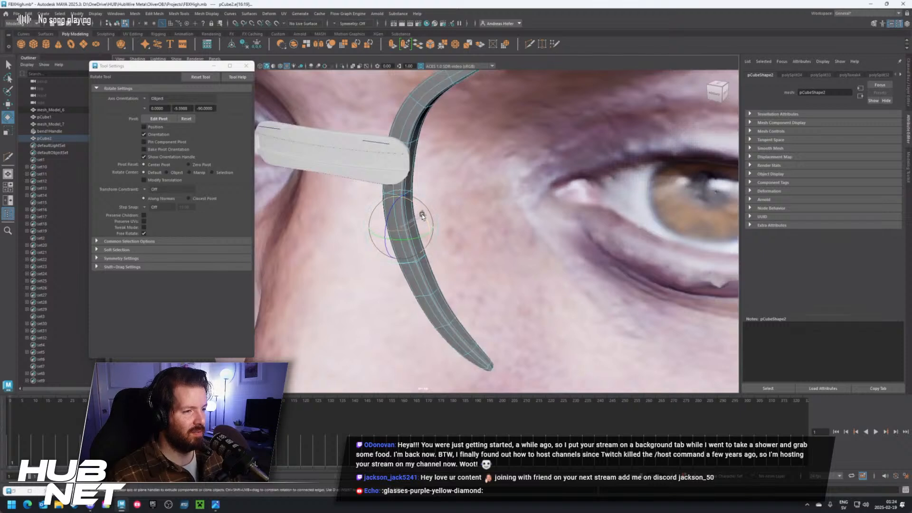
left_click_drag(422, 216, 405, 205, "alt")
key("w")
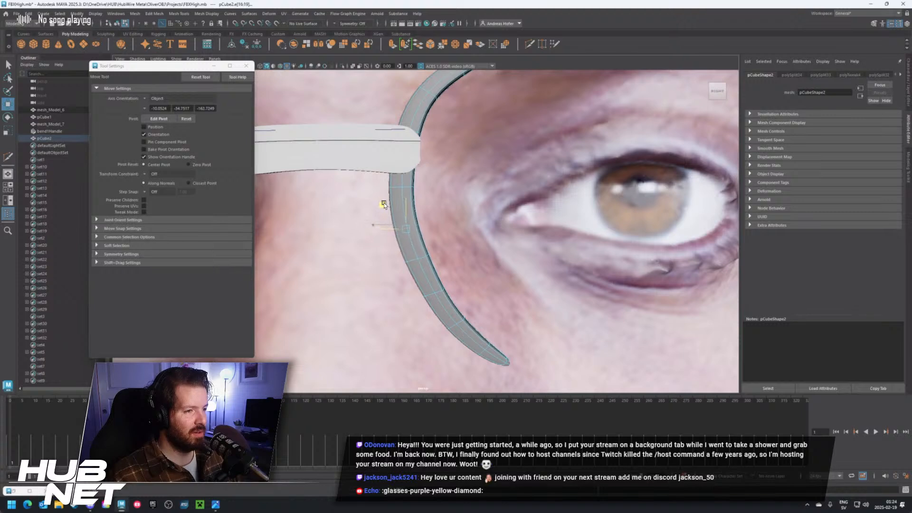
left_click(424, 258)
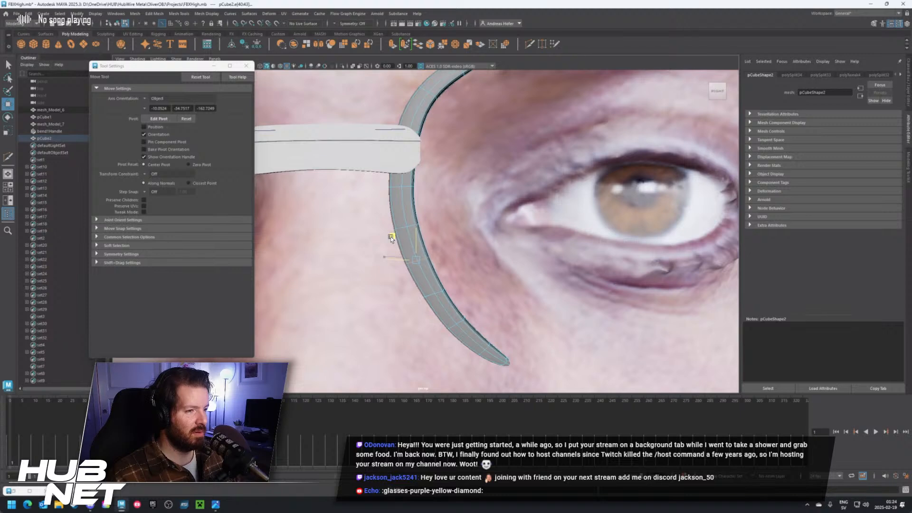
left_click_drag(390, 236, 391, 237)
Rotate and move the fourth edge loop below the bridge bar so the lower part of the curve flows evenly
left_click_drag(455, 255, 454, 259, "alt")
key("e")
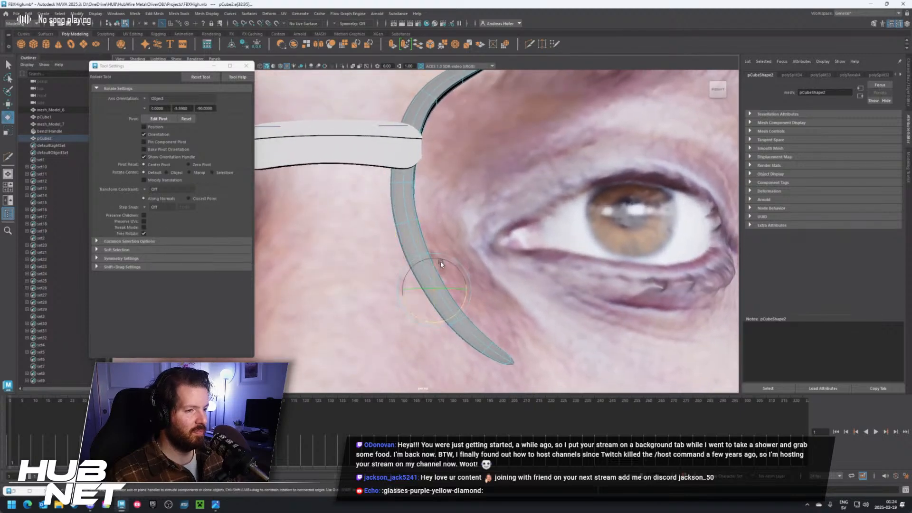
left_click_drag(430, 302, 413, 281, "alt")
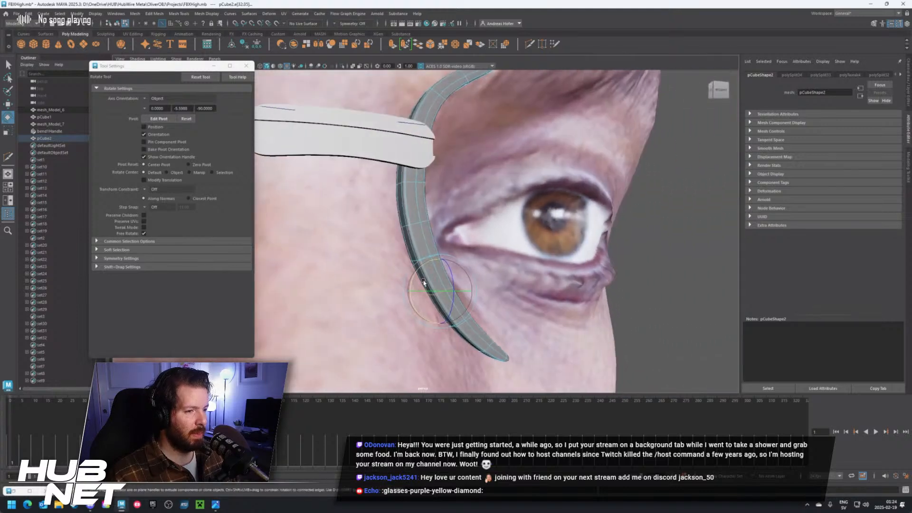
key("w")
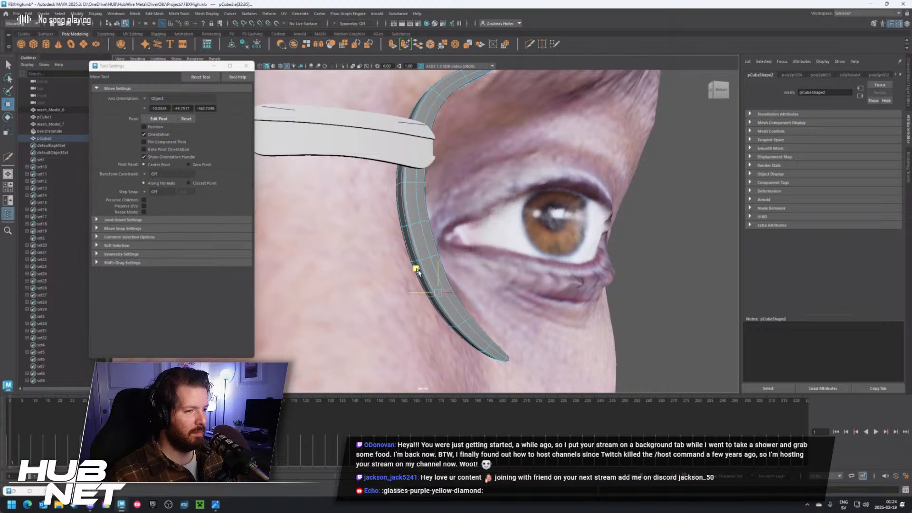
scroll(455, 275, "up", 3)
Readjust the rotation and position of the edge loop directly beneath the bridge bar
left_click_drag(455, 274, 423, 196, "alt")
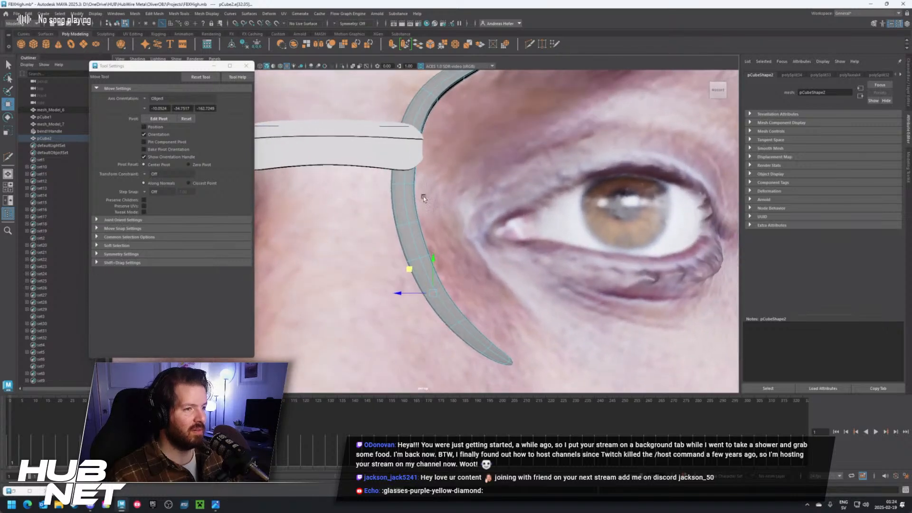
key("e")
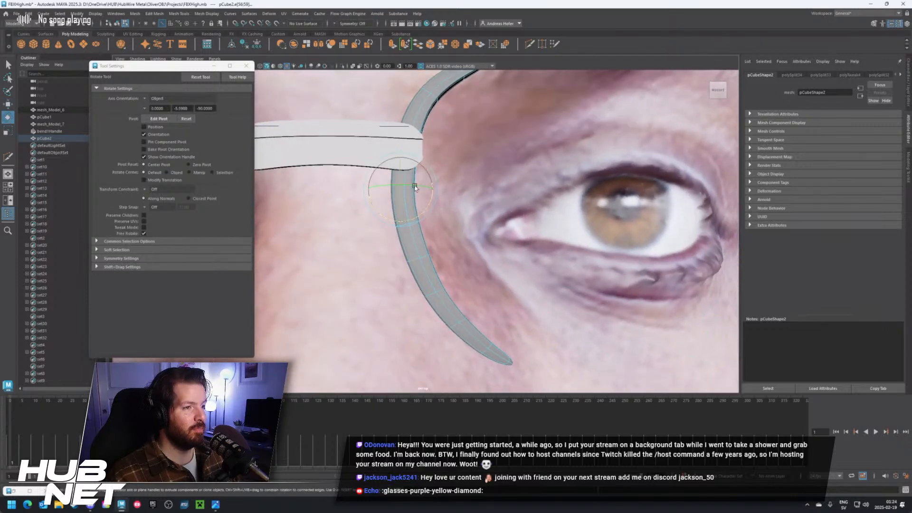
scroll(426, 200, "up", 2)
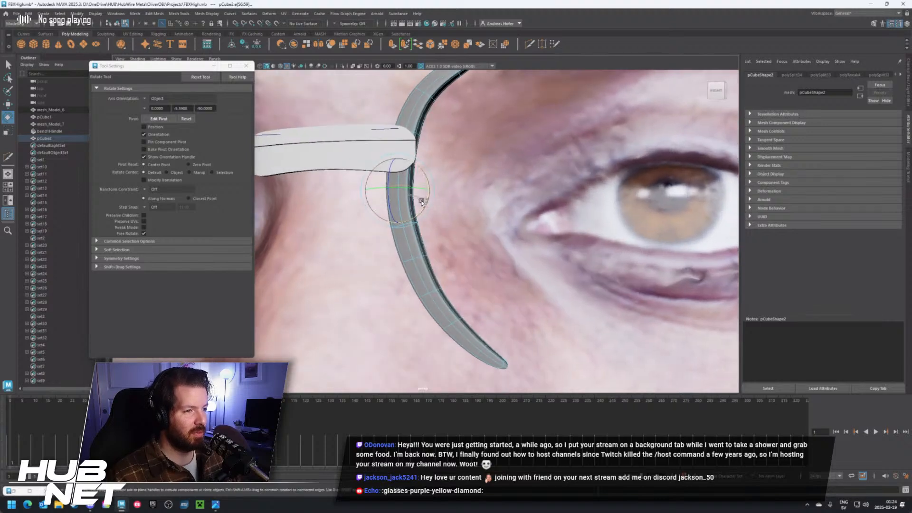
key("w")
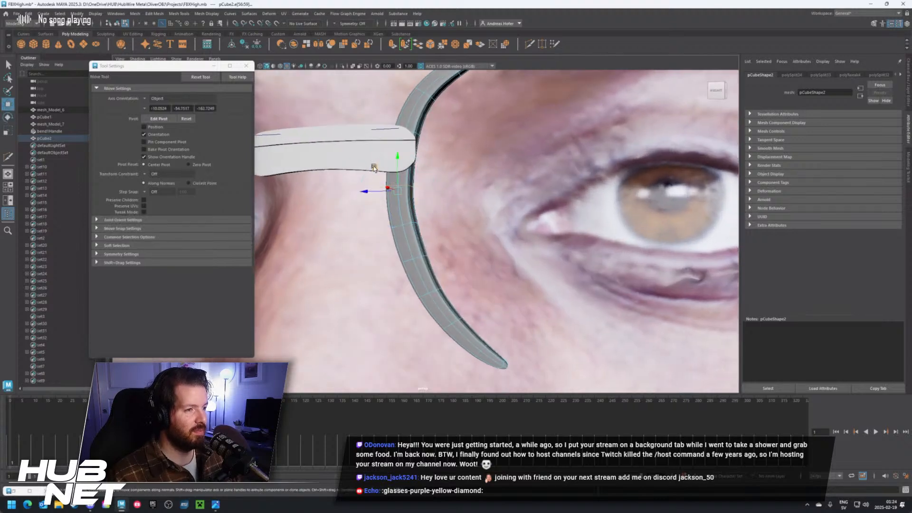
left_click_drag(373, 166, 374, 165)
left_click_drag(427, 192, 453, 197, "alt")
Nudge an edge loop on the upper part of the curved piece, deselect it and check the shape against the face
scroll(453, 197, "down", 5)
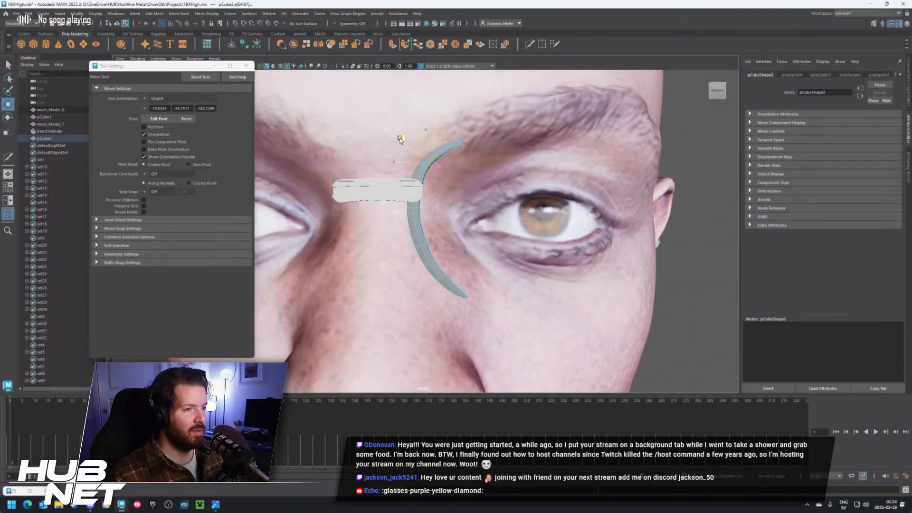
left_click(668, 266)
scroll(666, 265, "down", 4)
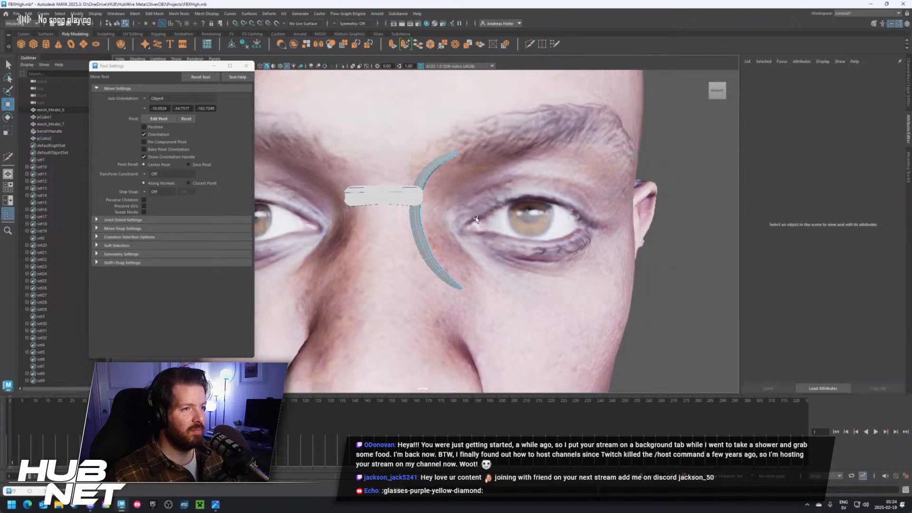
scroll(589, 258, "down", 2)
scroll(565, 250, "up", 5)
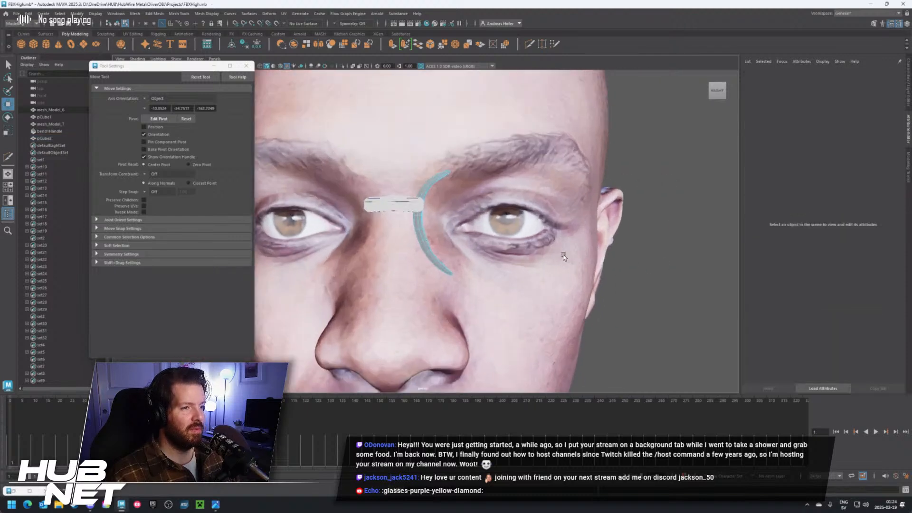
Insert a supporting edge loop close to the upper tip of the unsmoothed curved piece with Multi-Cut
left_click_drag(563, 250, 510, 231, "alt")
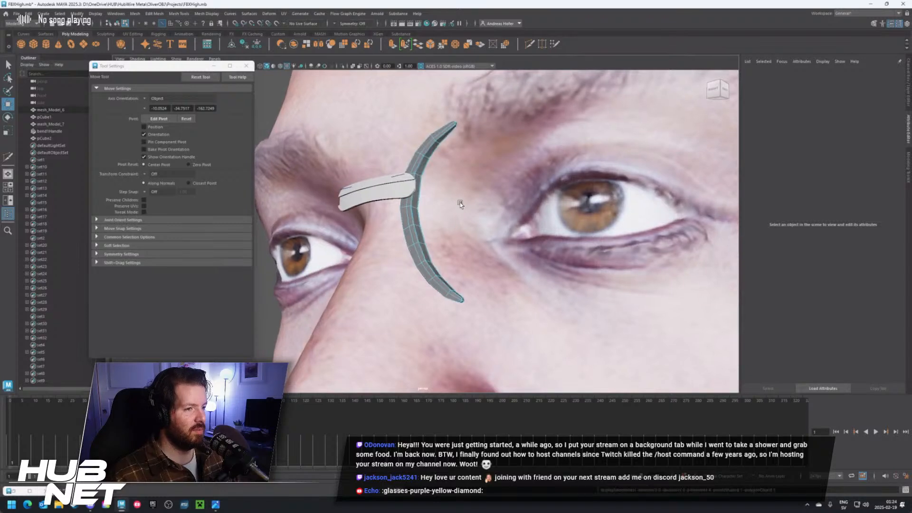
scroll(462, 204, "up", 6)
scroll(418, 313, "up", 3)
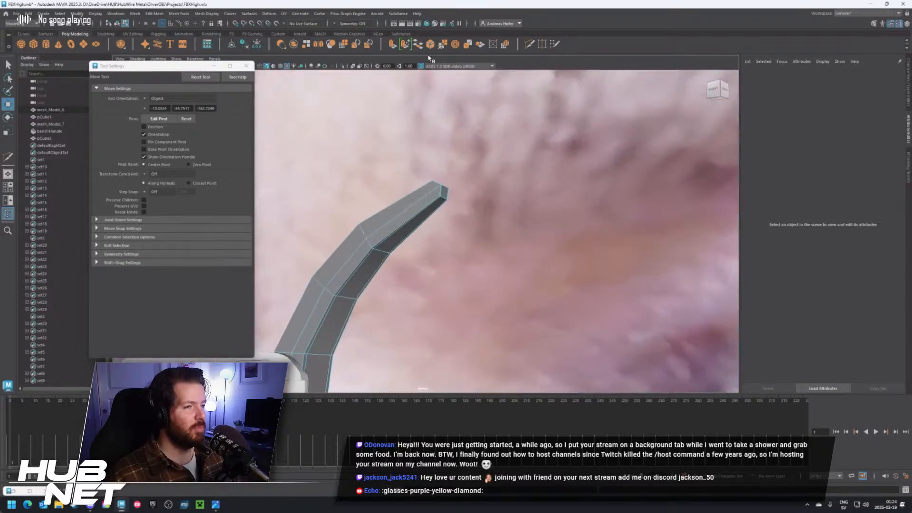
left_click(530, 44)
left_click_drag(498, 203, 424, 209, "alt")
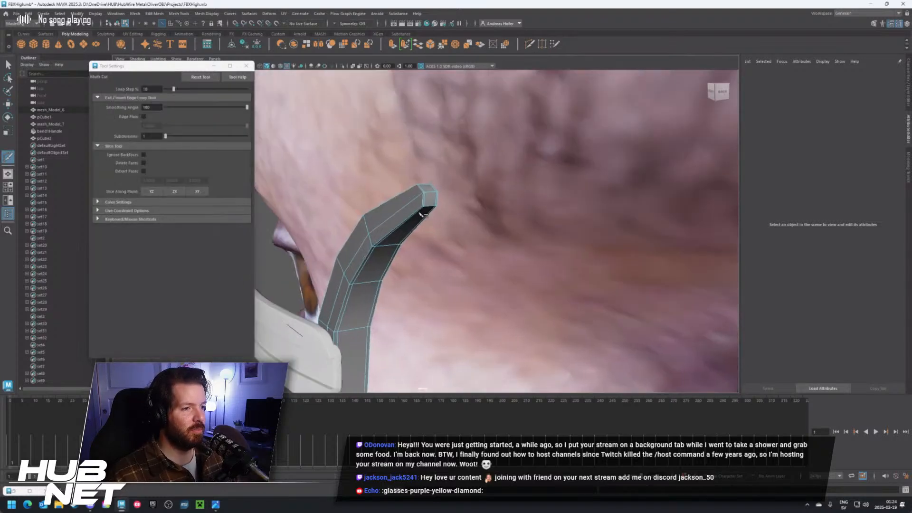
scroll(424, 205, "up", 3)
left_click_drag(432, 164, 480, 209, "alt")
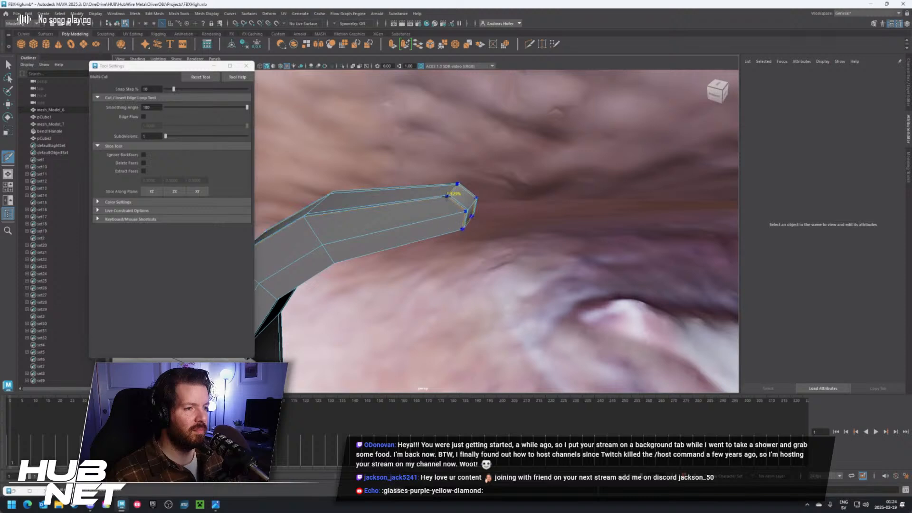
Insert a supporting edge loop at the lower tip of the curved piece with Multi-Cut
left_click_drag(451, 200, 513, 301, "alt")
scroll(537, 300, "down", 3)
scroll(536, 299, "up", 3)
scroll(514, 302, "up", 4)
scroll(522, 318, "up", 4)
middle_click_drag(535, 285, 464, 194, "alt")
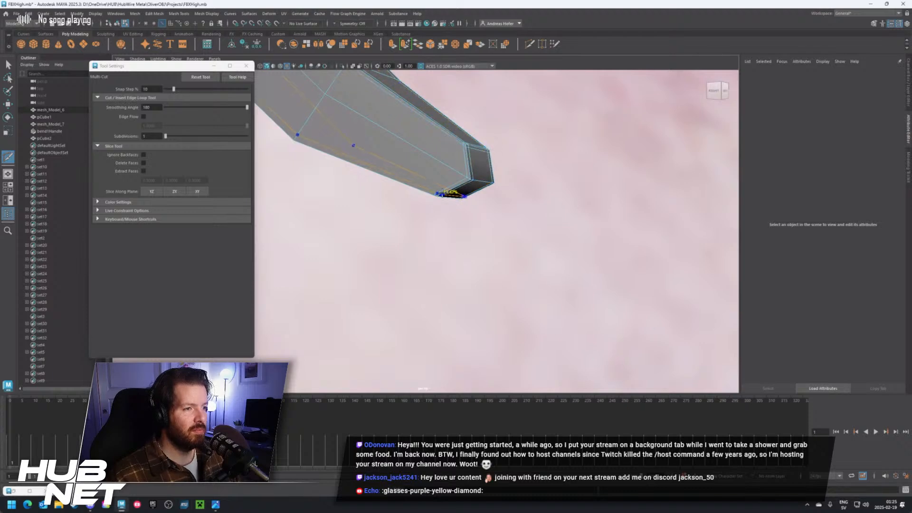
scroll(531, 200, "down", 5)
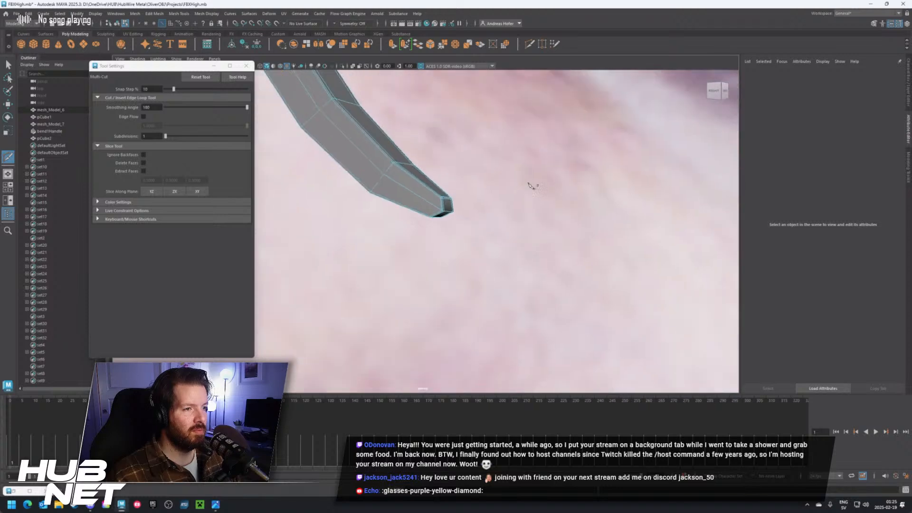
Show the whole curved piece in smooth mesh preview to check the supported tips
middle_click_drag(494, 109, 575, 375, "alt")
middle_click_drag(475, 161, 509, 262, "alt")
scroll(510, 263, "down", 3)
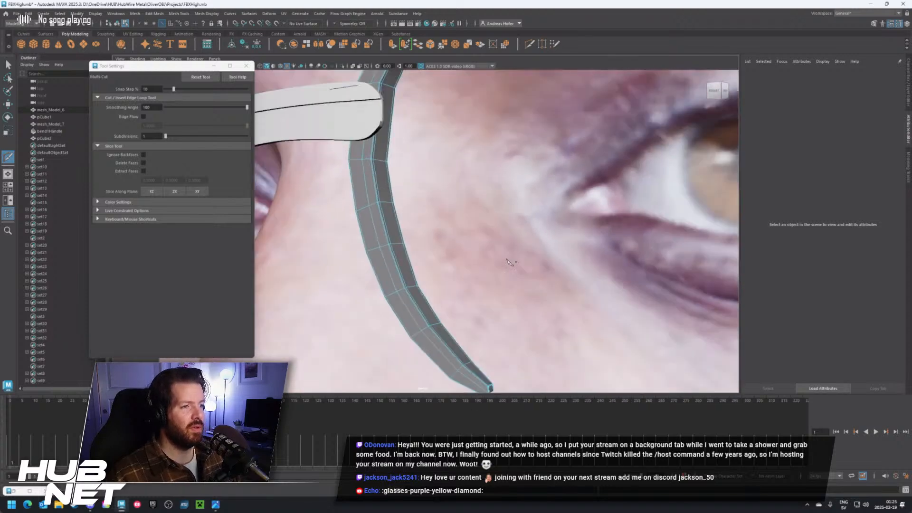
key("3")
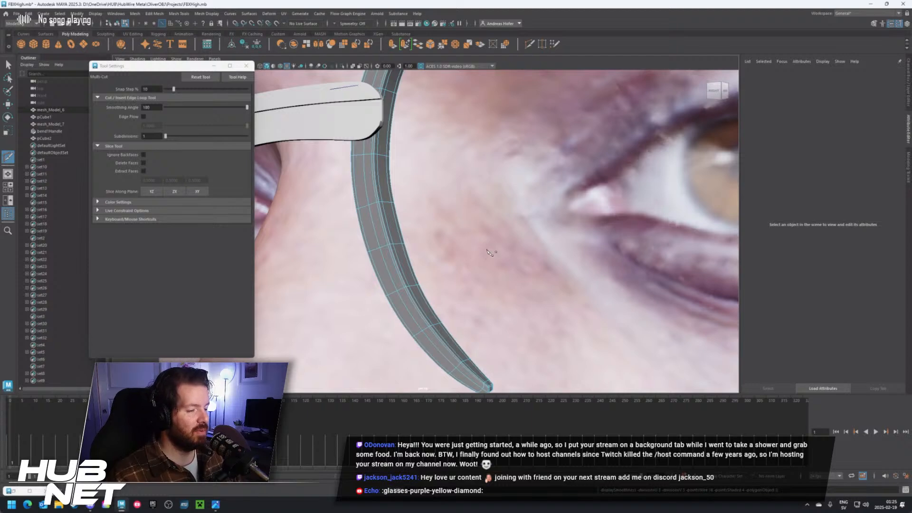
Move the edge loop just below the bar slightly down the curved piece to even out the loop spacing
left_click(247, 66)
key("w")
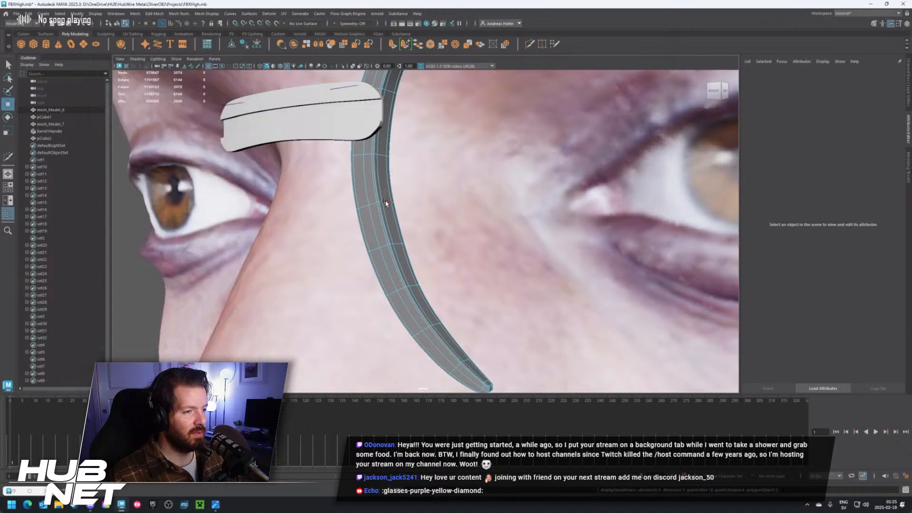
left_click(386, 201)
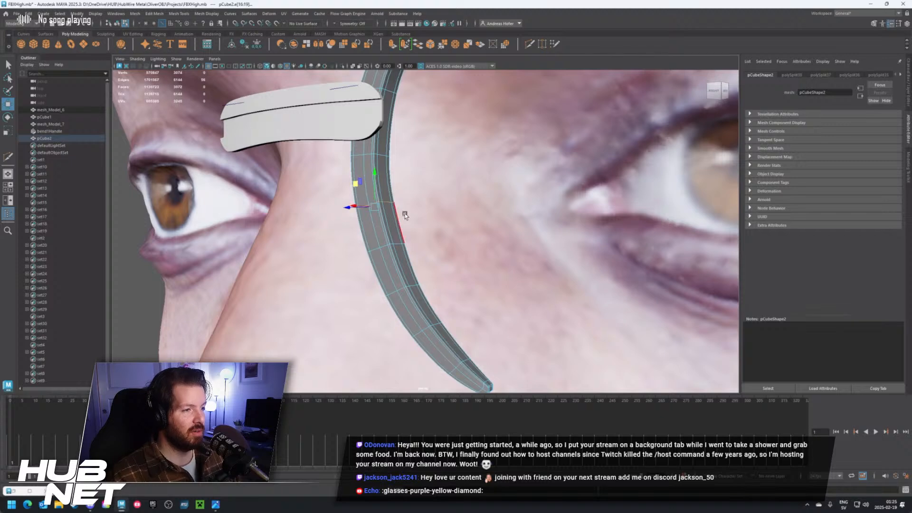
scroll(423, 215, "up", 2)
scroll(423, 215, "up", 2)
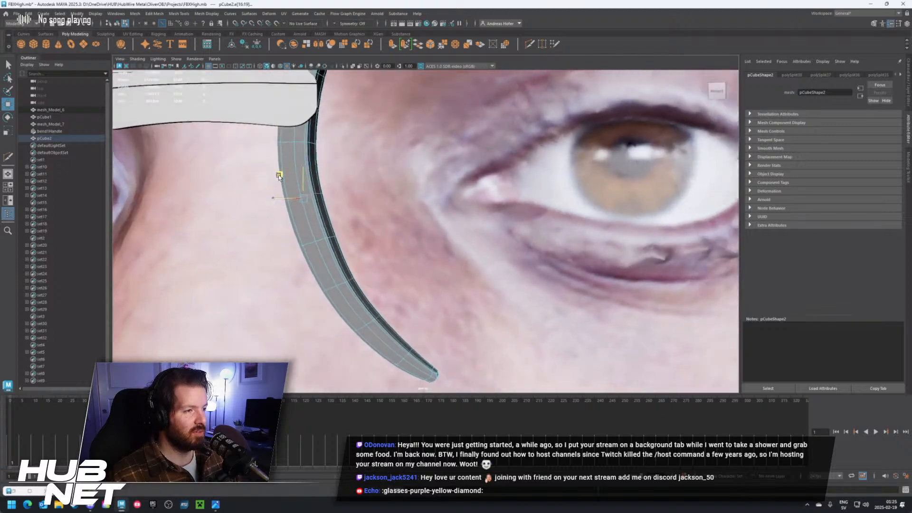
left_click_drag(278, 175, 279, 178)
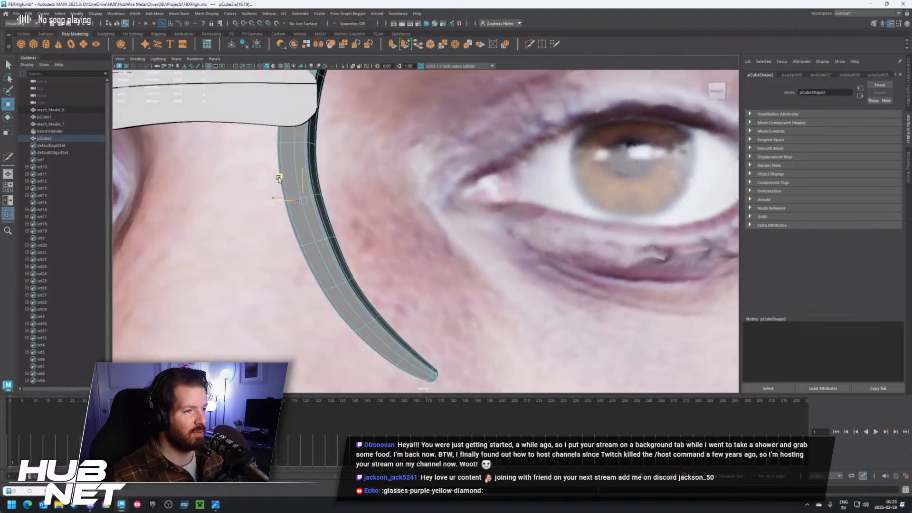
Adjust the next edge loop further down the curved piece with Rotate, Move and Scale, and deselect it
left_click(325, 240)
key("e")
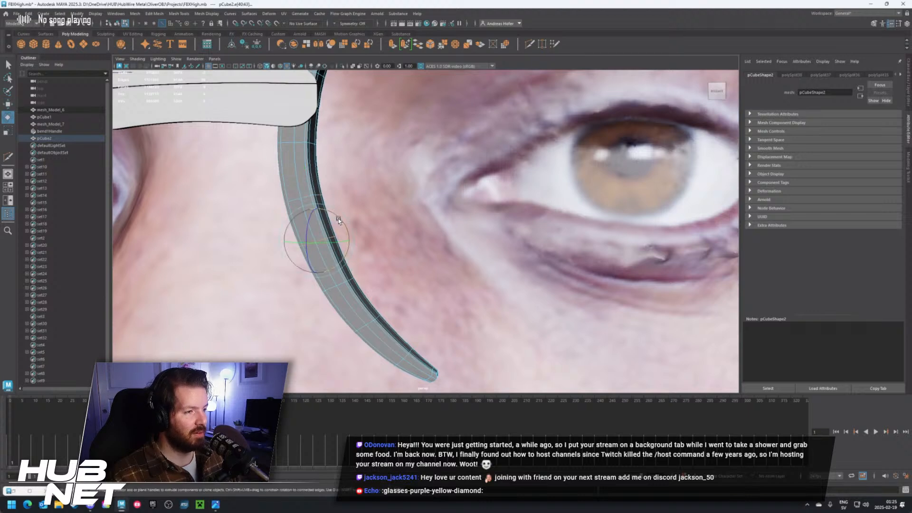
key("w")
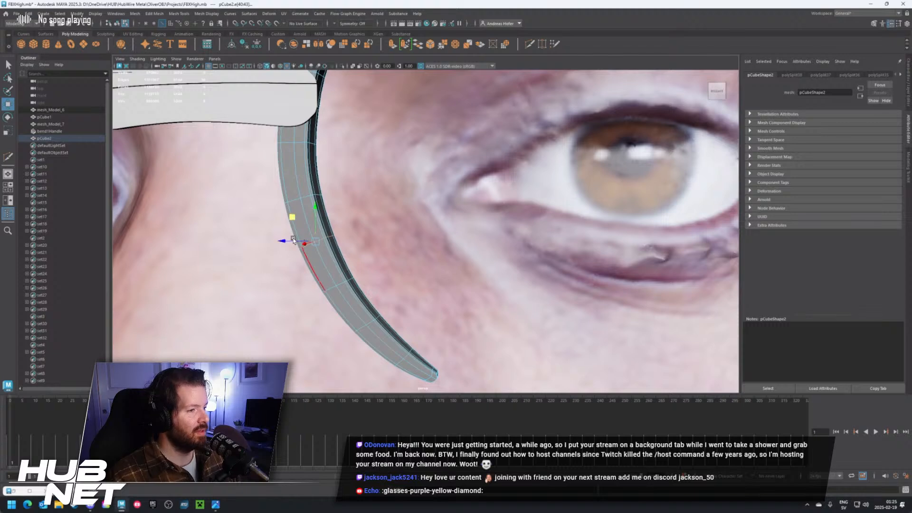
key("r")
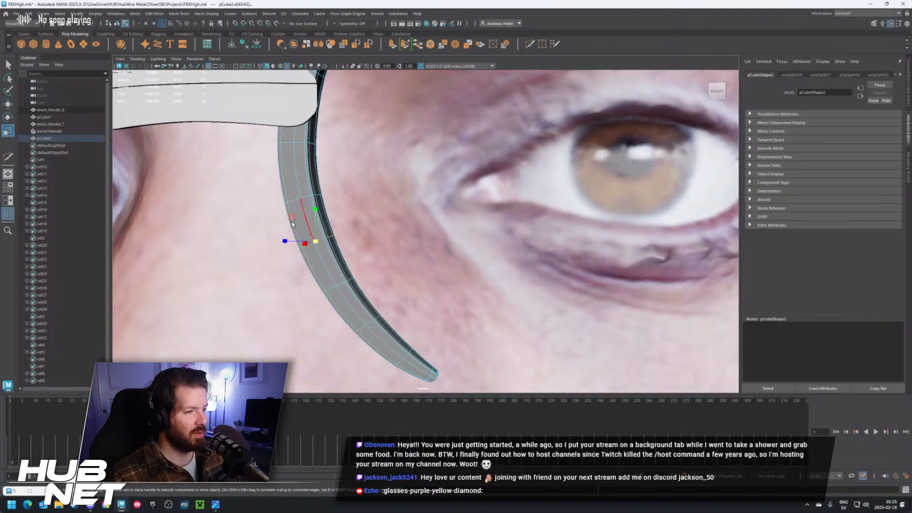
middle_click_drag(292, 223, 261, 181, "alt")
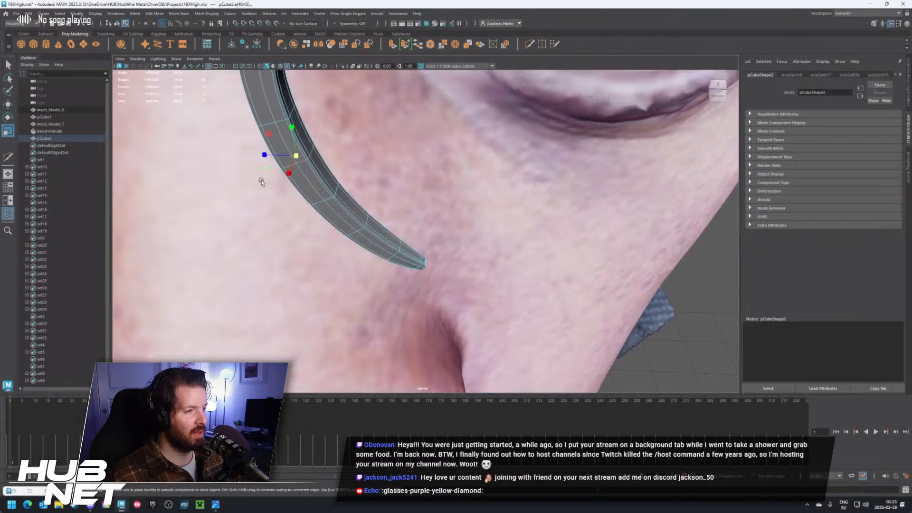
left_click(296, 157)
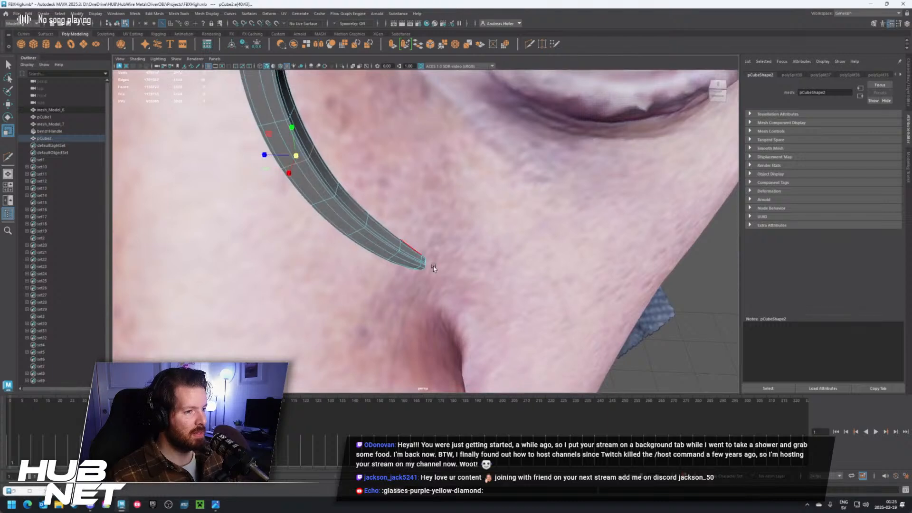
left_click(707, 338)
Select the bar across the nose bridge in object mode and show its channel values and construction inputs
left_click_drag(495, 224, 300, 183, "alt")
scroll(398, 212, "down", 10)
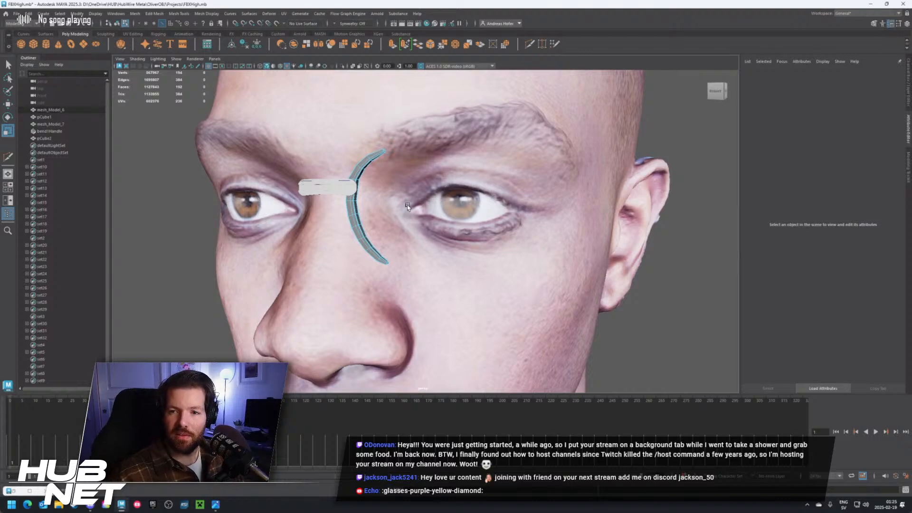
left_click(331, 186)
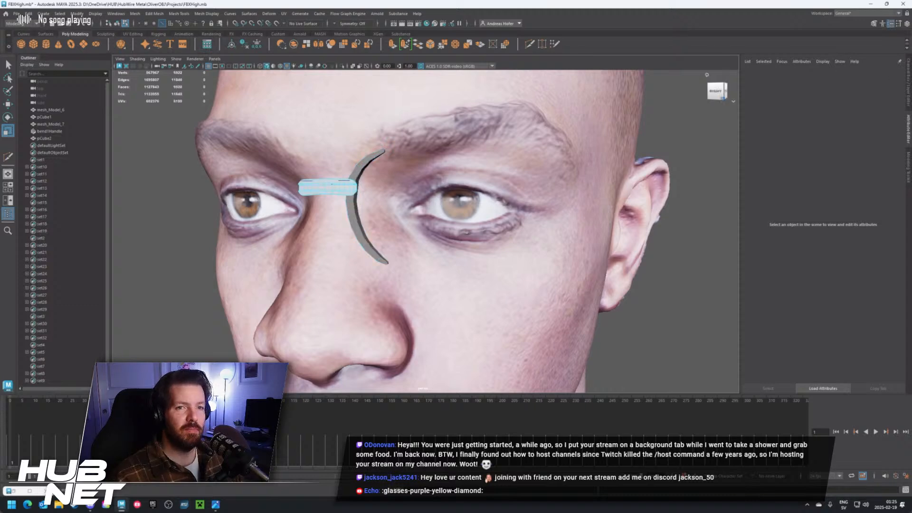
left_click(908, 82)
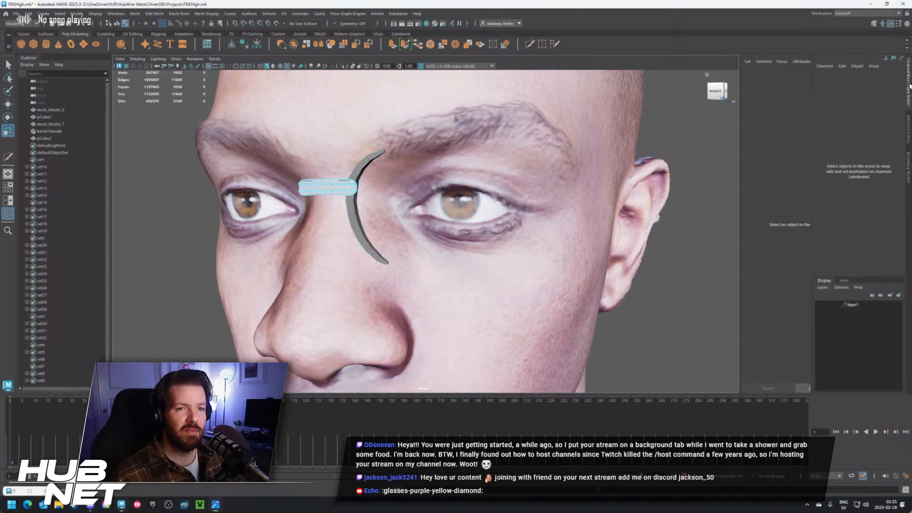
left_click(909, 127)
left_click(908, 80)
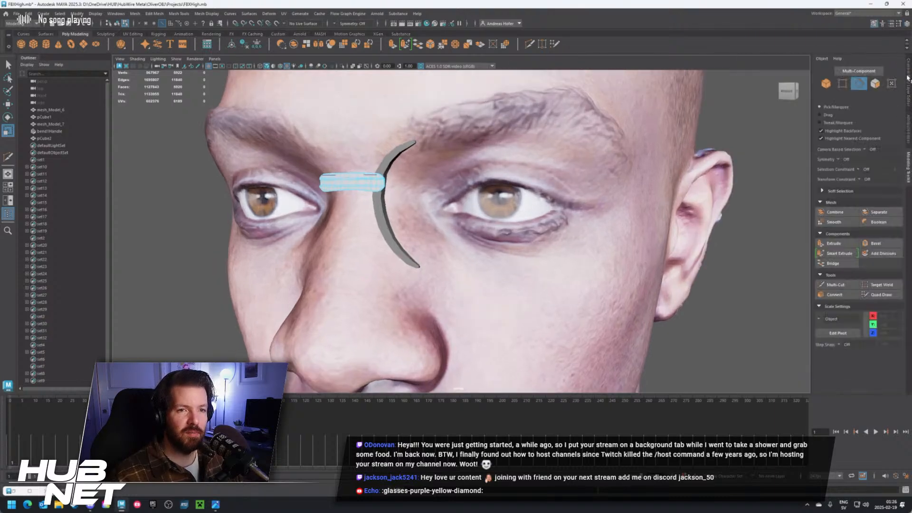
left_click(336, 186)
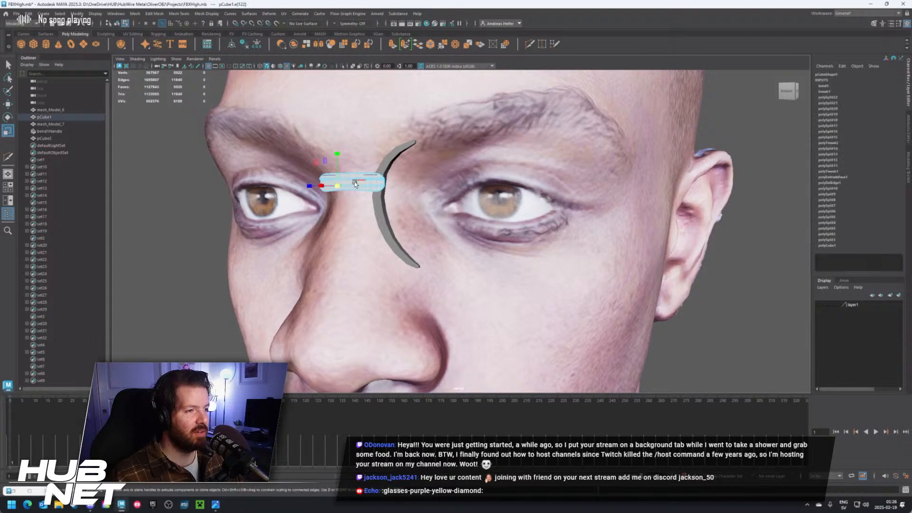
key("w")
right_click_drag(354, 183, 789, 342)
left_click(350, 185)
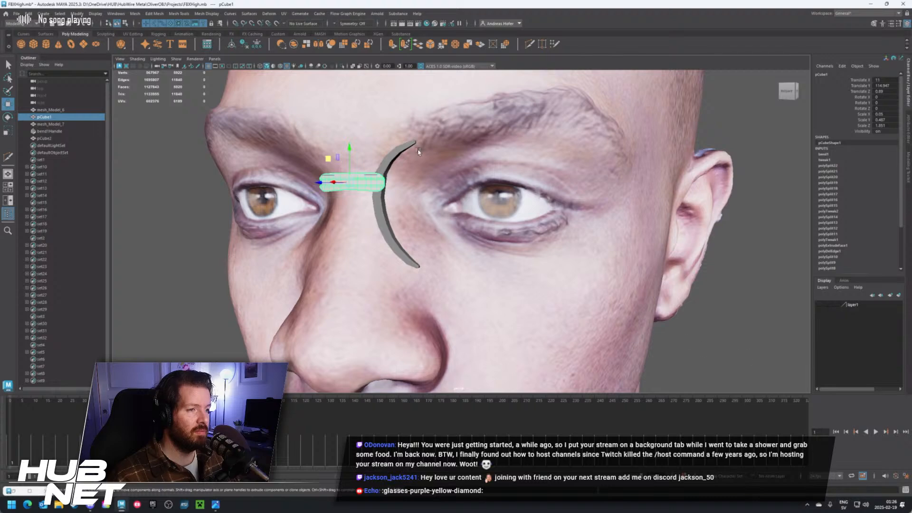
Assign an existing material to the curved piece and look through its attribute nodes
left_click(388, 163)
right_click_drag(388, 165, 455, 364)
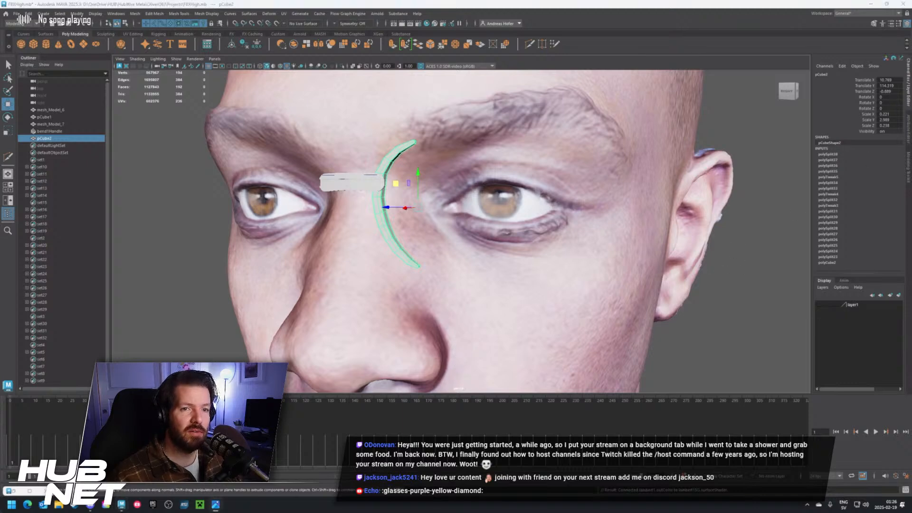
key("ctrl+a")
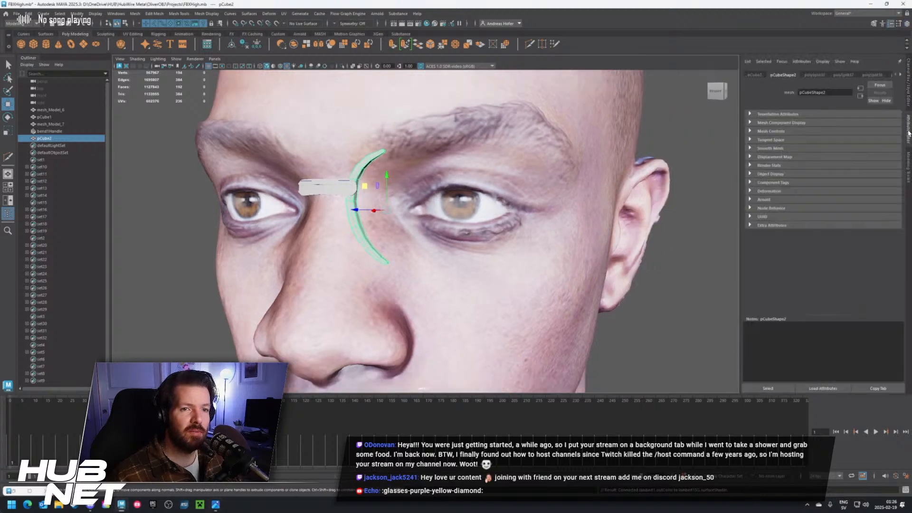
left_click(900, 75)
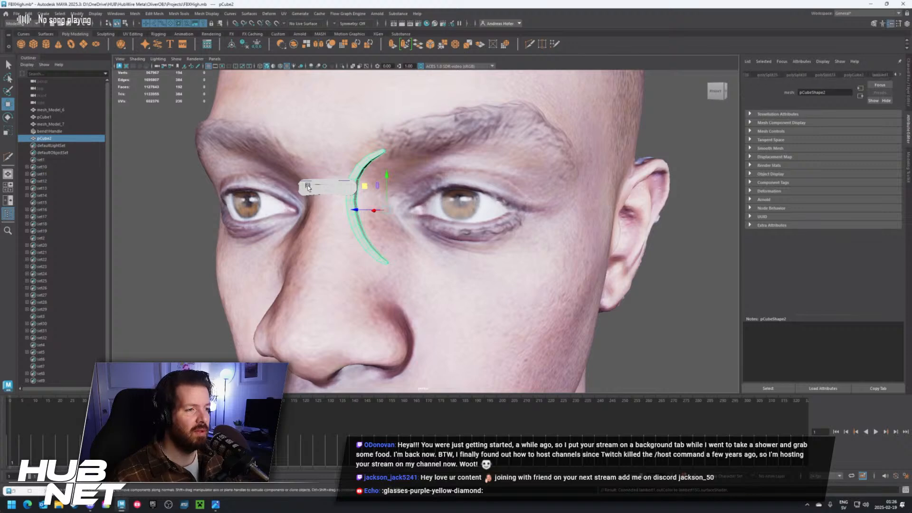
Check the bar's material among its attribute nodes and reassign an existing material to the curved piece
key("Left")
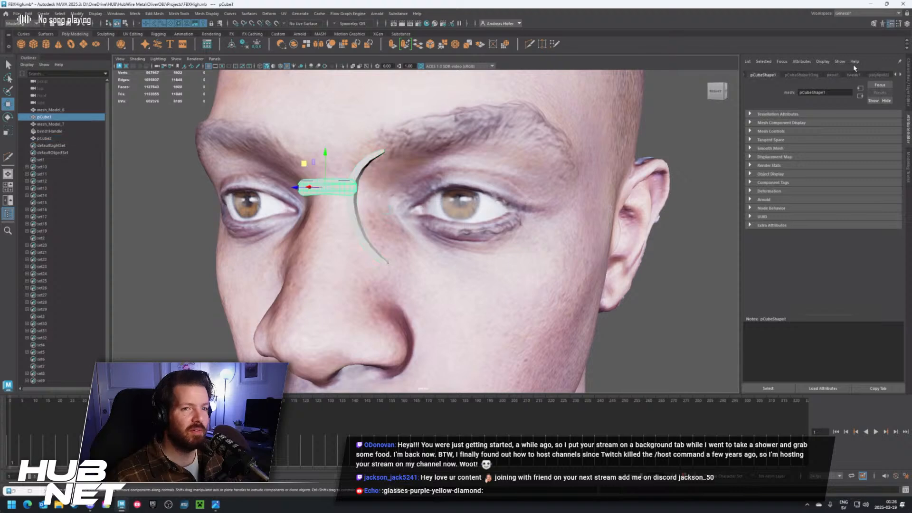
left_click(900, 75)
left_click(900, 75)
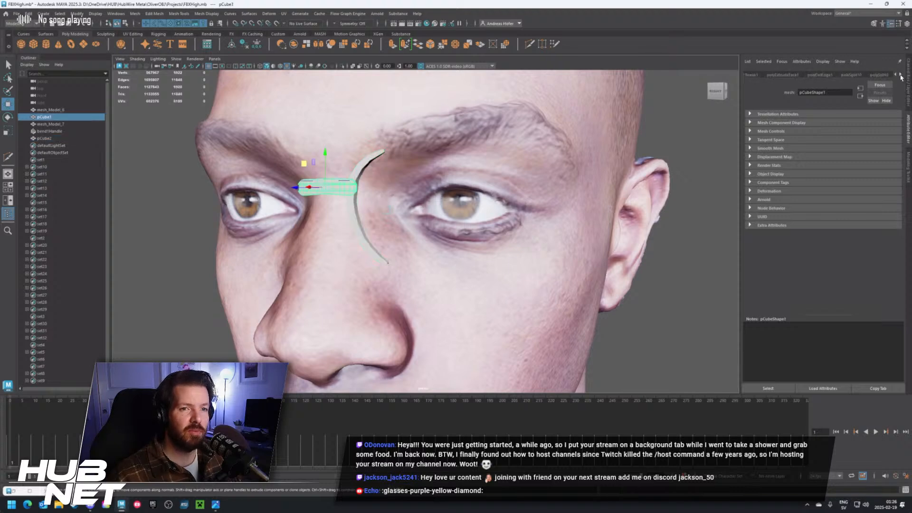
left_click(900, 75)
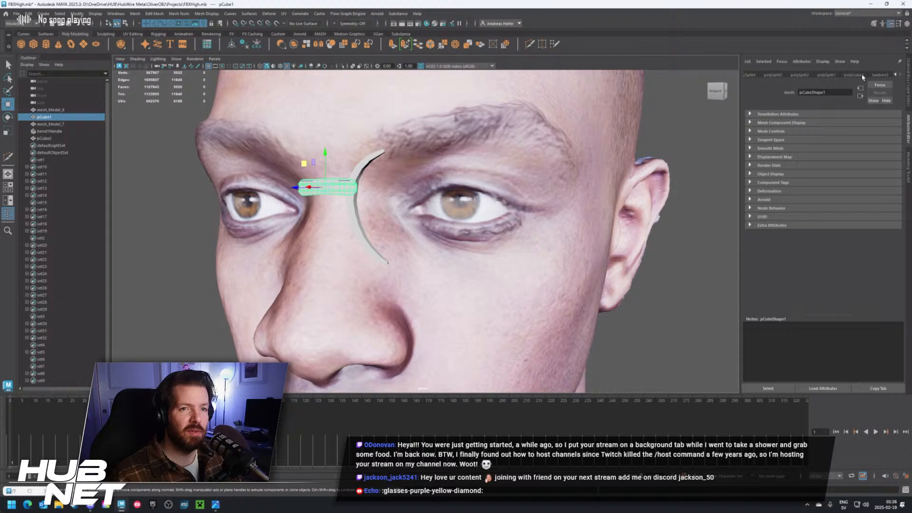
left_click(355, 219)
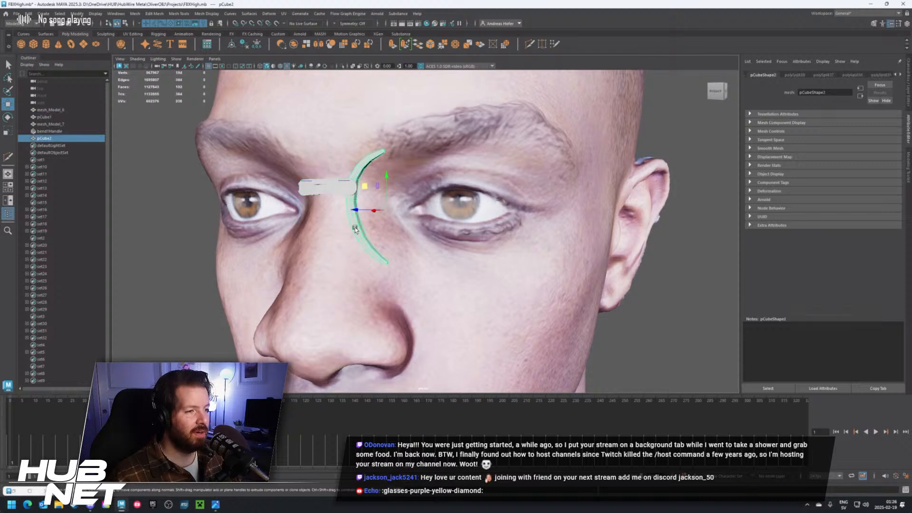
right_click_drag(355, 228, 417, 434)
left_click(326, 186)
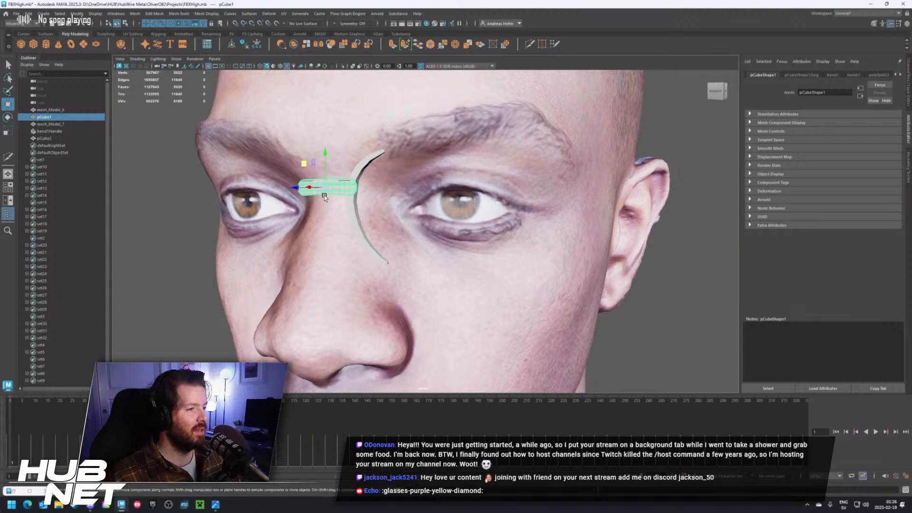
scroll(311, 186, "up", 6)
scroll(278, 169, "down", 4)
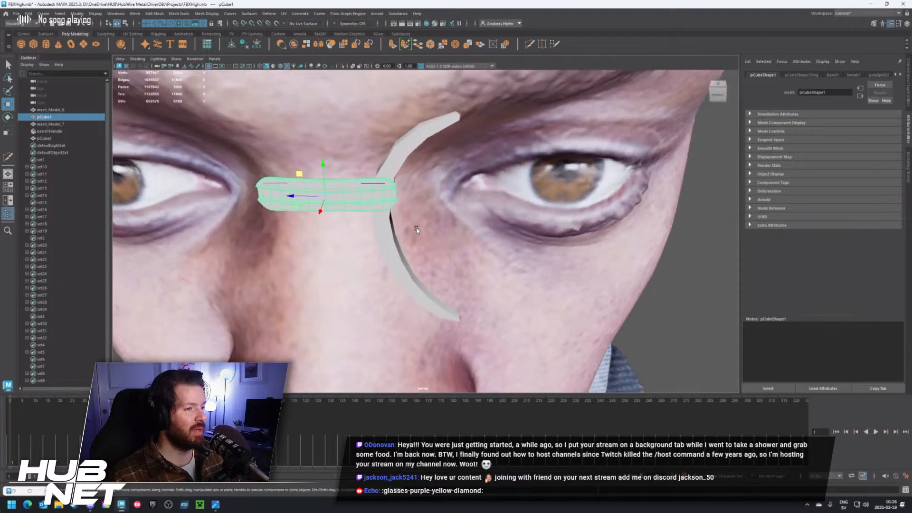
left_click_drag(278, 170, 404, 153, "alt")
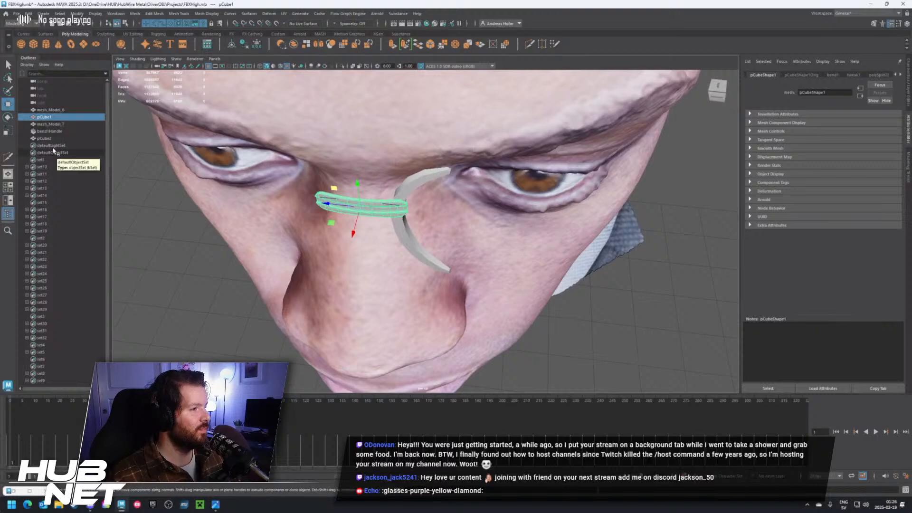
left_click(257, 45)
key("ctrl+z")
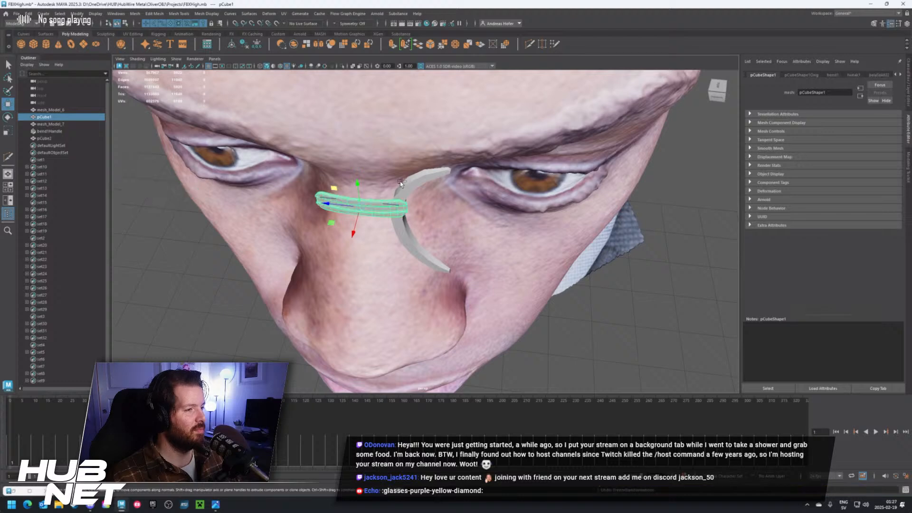
Select the curved piece and compare its shape on the face with the metal reference images
left_click(409, 193)
left_click_drag(409, 193, 438, 196, "alt")
scroll(363, 236, "up", 3)
scroll(438, 197, "down", 2)
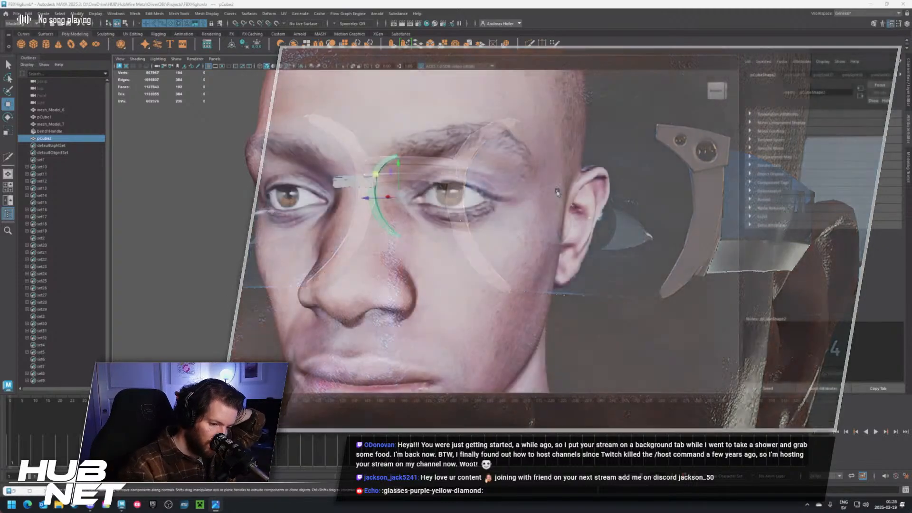
scroll(425, 168, "up", 2)
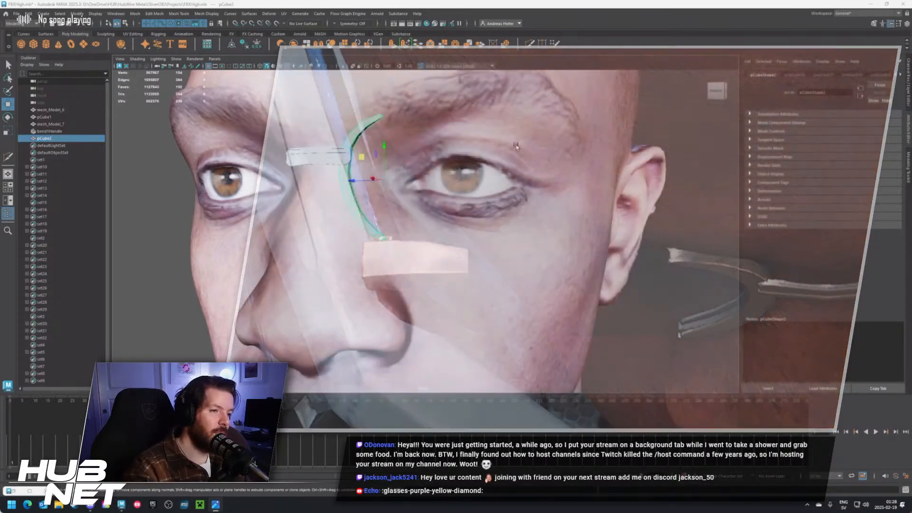
Insert a lengthwise supporting edge loop along the side of the unsmoothed curved piece with Multi-Cut
scroll(344, 90, "up", 4)
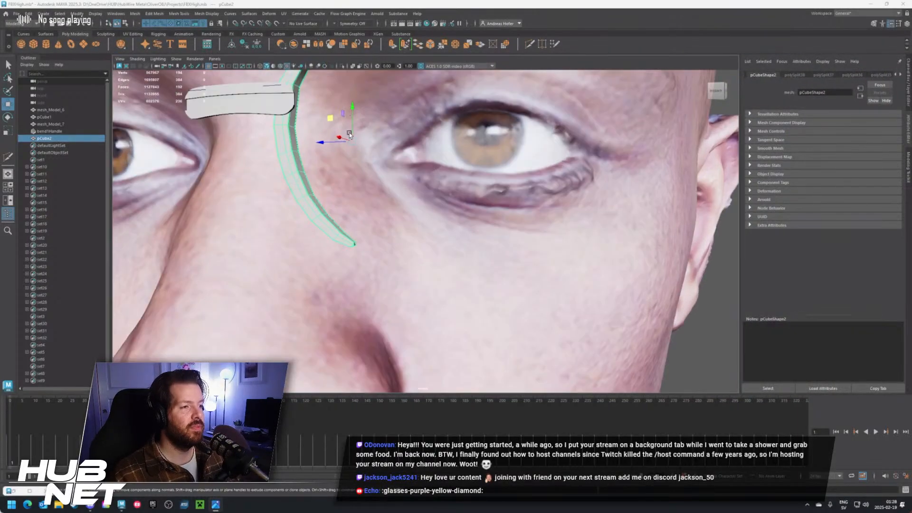
left_click_drag(378, 143, 317, 149, "alt")
middle_click_drag(317, 148, 371, 232, "alt")
scroll(372, 232, "up", 4)
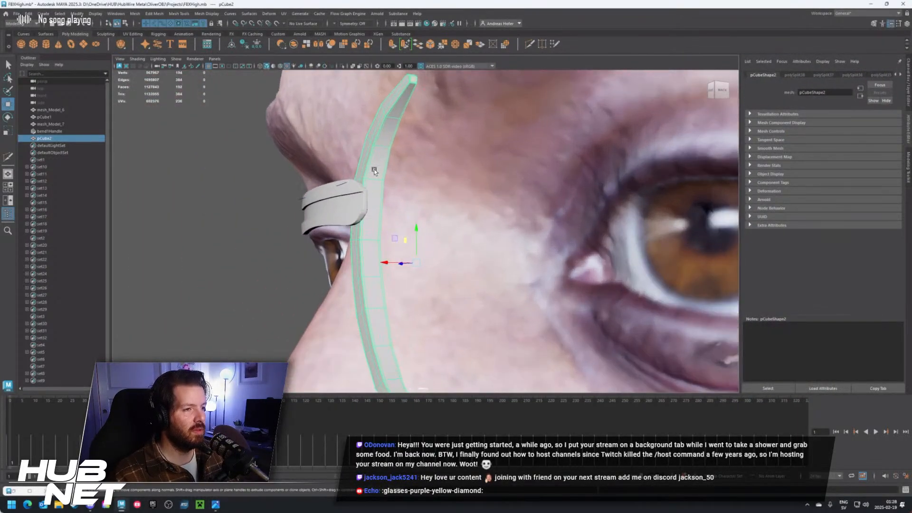
key("1")
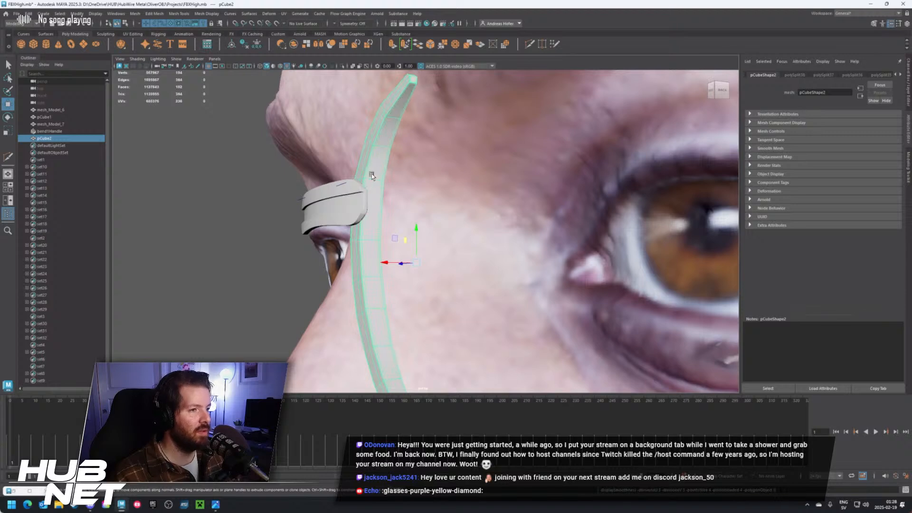
right_click(375, 174)
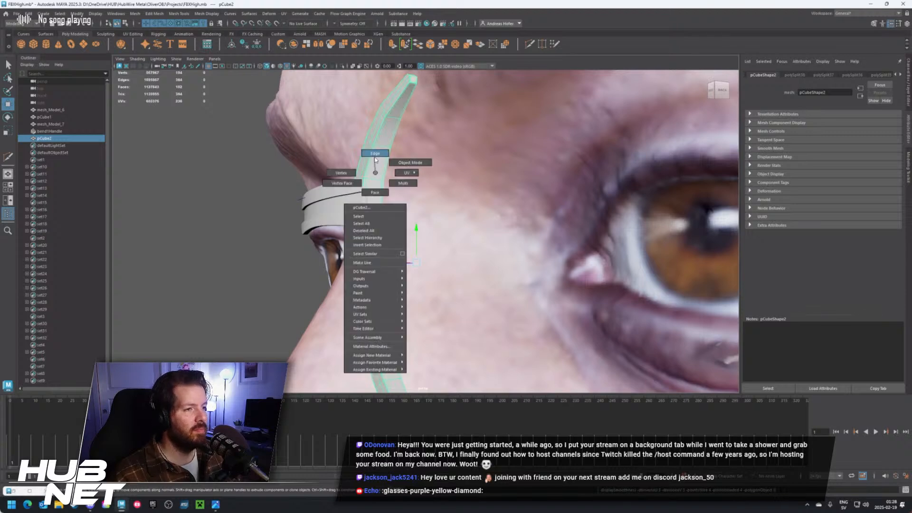
left_click(375, 155)
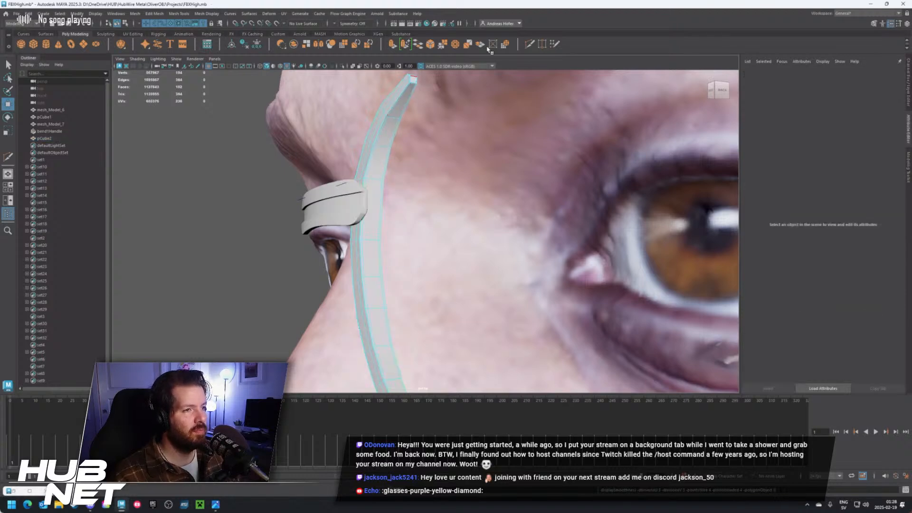
key("ctrl+shift+x")
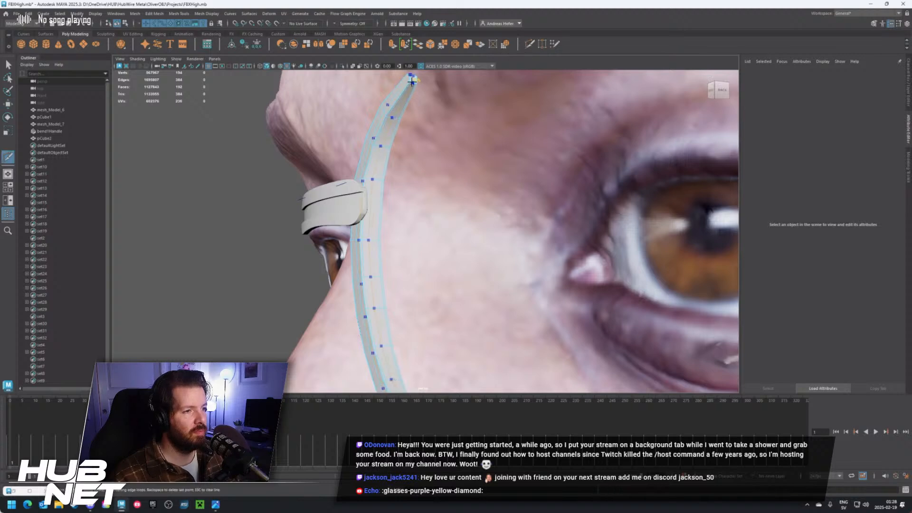
left_click(412, 81, "ctrl")
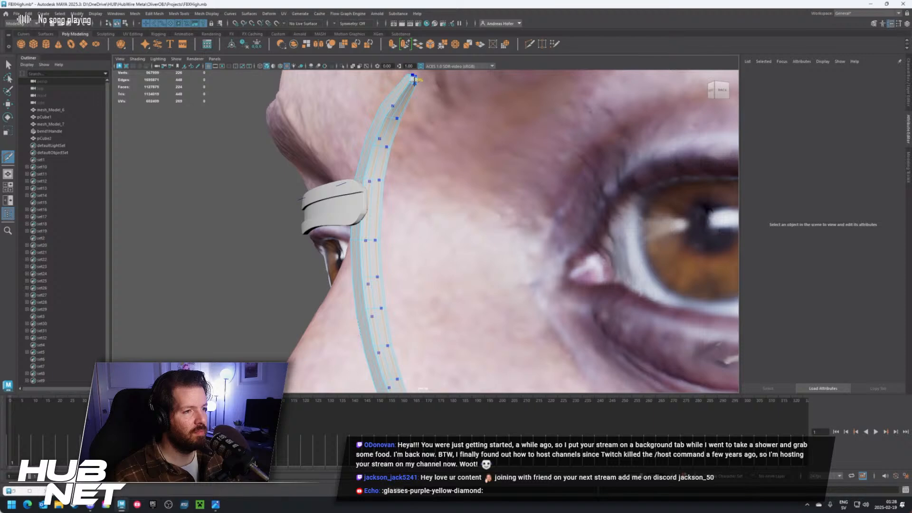
Insert another lengthwise edge loop along the side of the curved piece with Multi-Cut
left_click(413, 81, "ctrl")
scroll(411, 220, "up", 4)
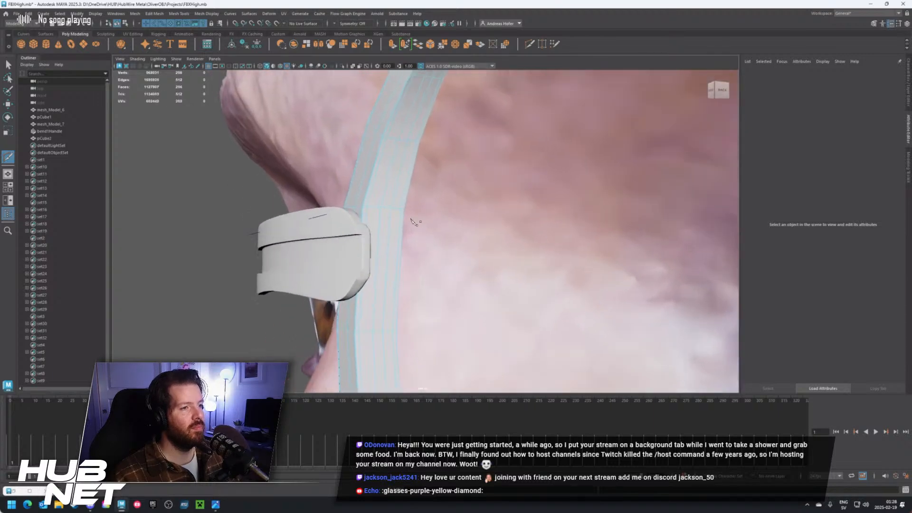
scroll(411, 219, "up", 2)
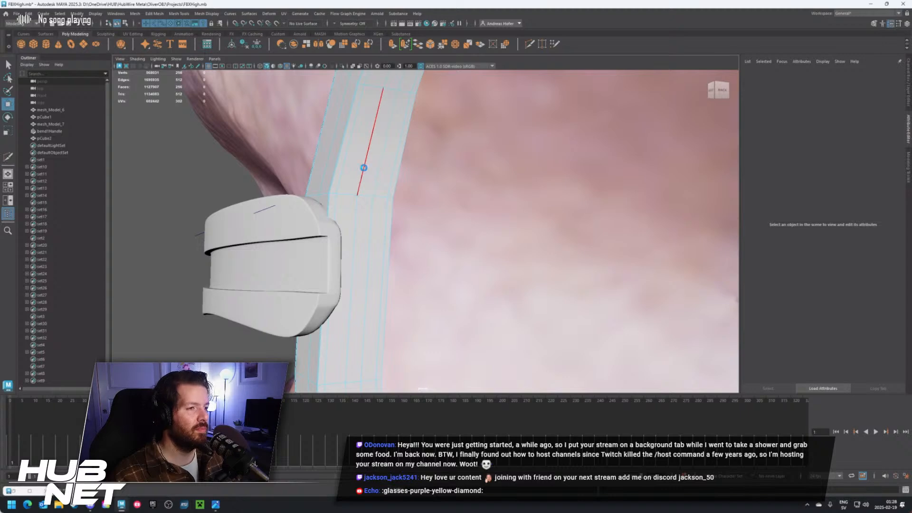
Try to shift the two inner lengthwise edge loops apart toward the borders of the curved piece's side
double_click(364, 168)
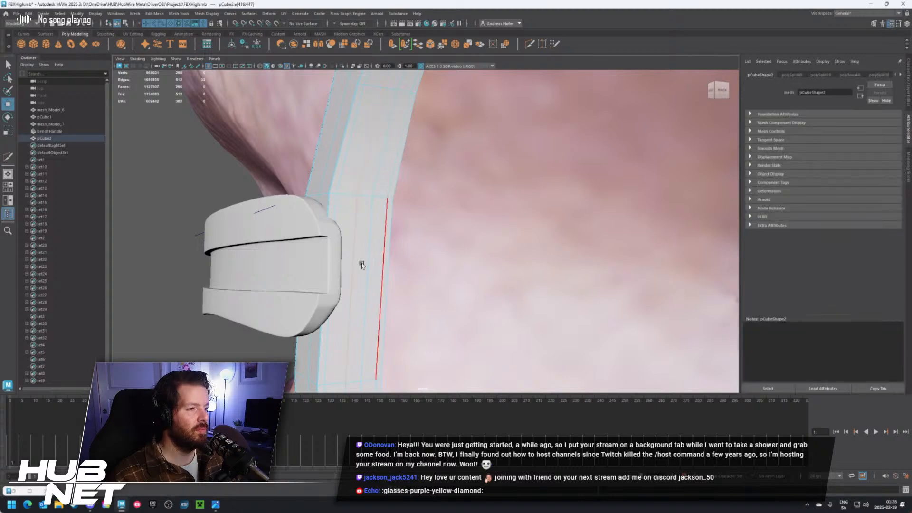
scroll(362, 265, "down", 2)
mouse_move(377, 304)
left_mouse_down("alt")
mouse_move(360, 133)
mouse_move(362, 310)
left_mouse_up("alt")
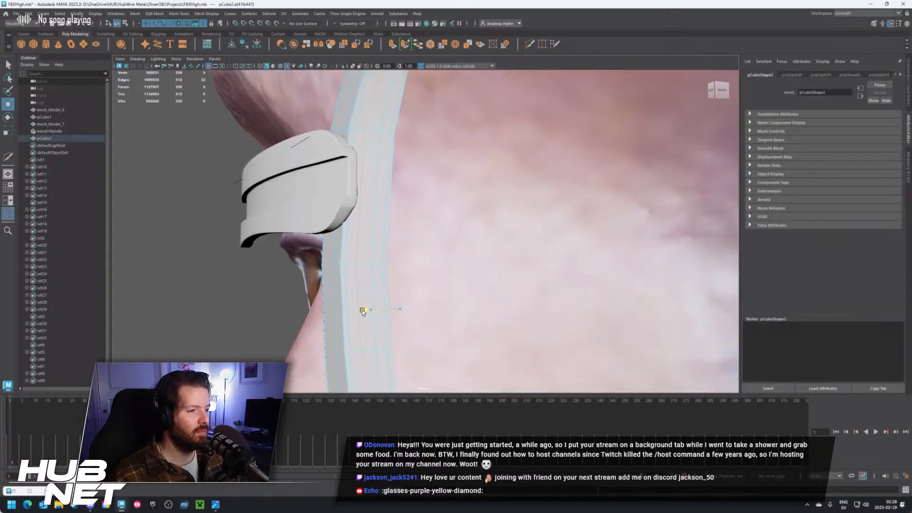
left_click(373, 252, "ctrl")
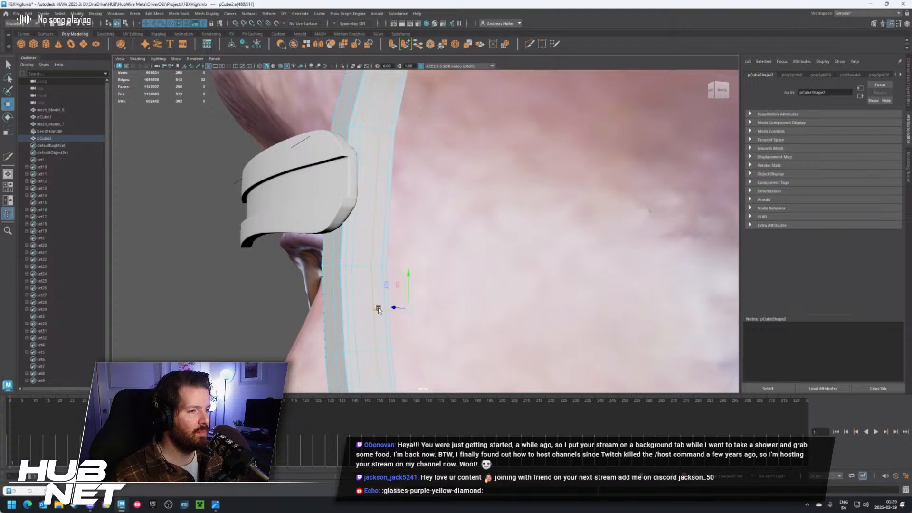
Select the strip of faces between the inner loops along the upper half of the curved piece's side
right_click(370, 222)
right_click_drag(372, 242, 372, 240)
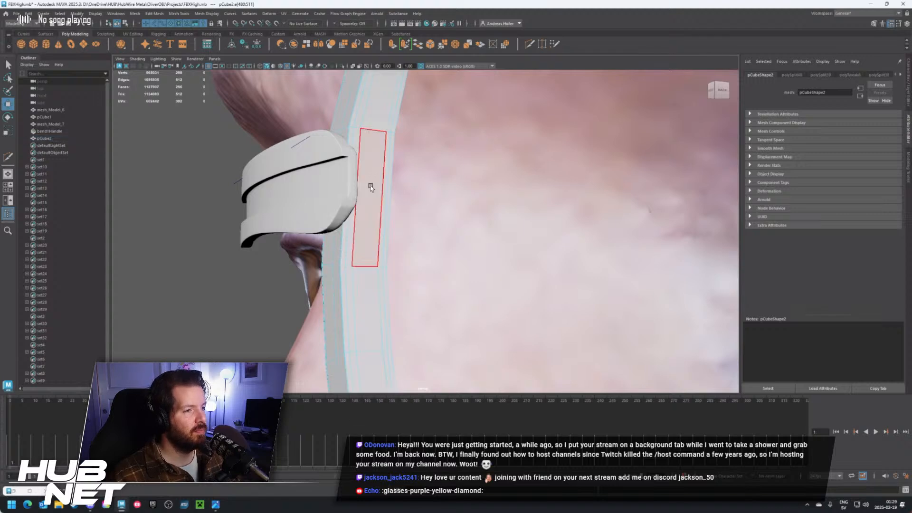
left_click(371, 190)
scroll(372, 194, "down", 3)
middle_click_drag(372, 197, 283, 339, "alt")
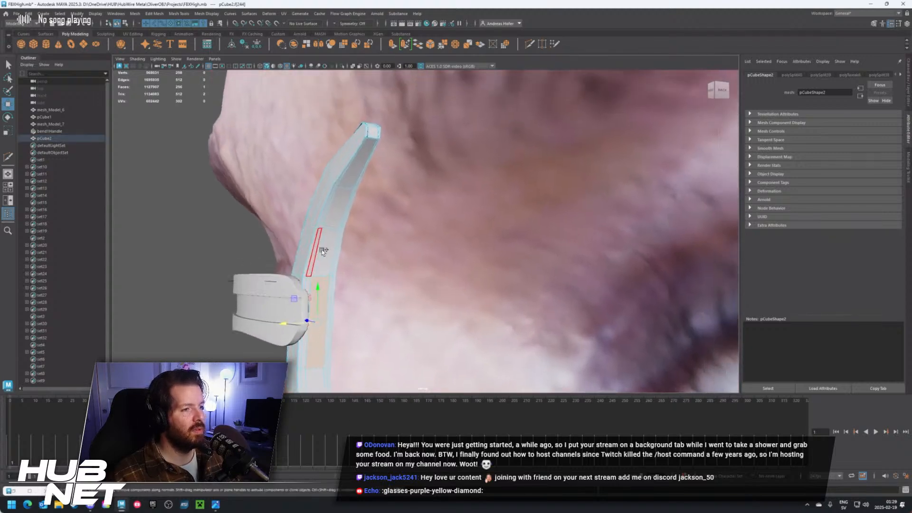
left_click(338, 274, "shift")
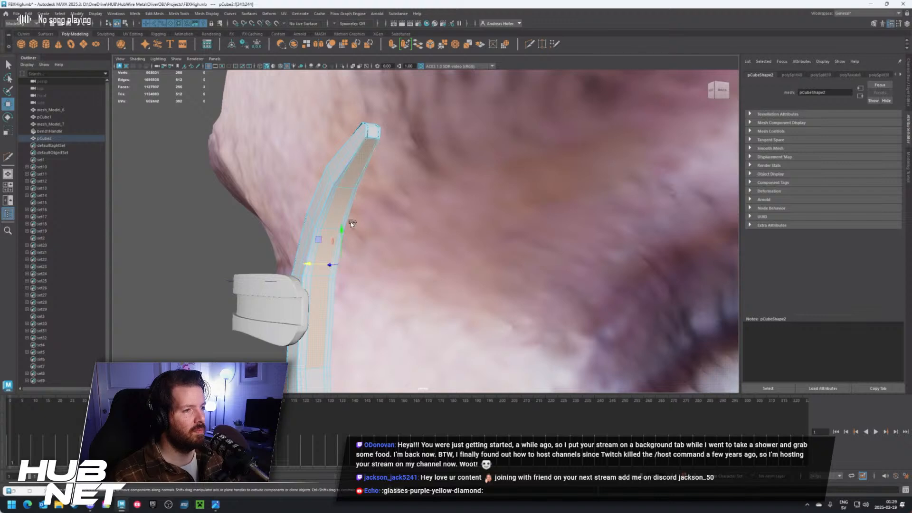
scroll(350, 209, "up", 3)
left_click(345, 158, "shift")
scroll(349, 162, "up", 1)
middle_click_drag(292, 160, 318, 224, "alt")
scroll(316, 226, "up", 4)
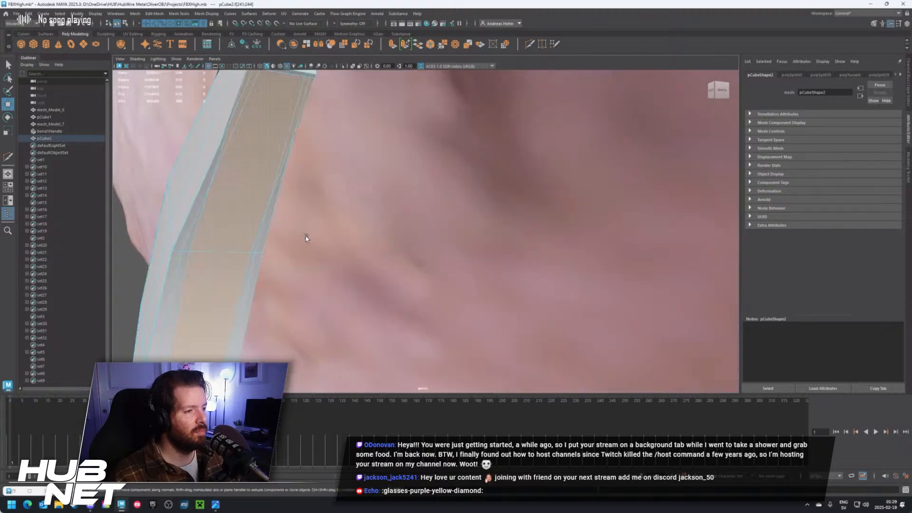
middle_click_drag(274, 186, 277, 241, "alt")
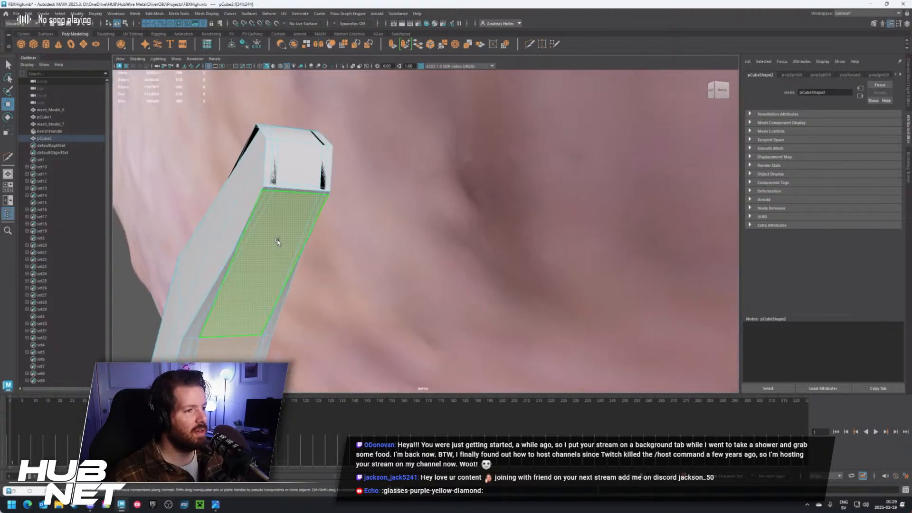
Undo the face selection and the repositioning of the inner edge loops
key("ctrl+z")
key("ctrl+z")
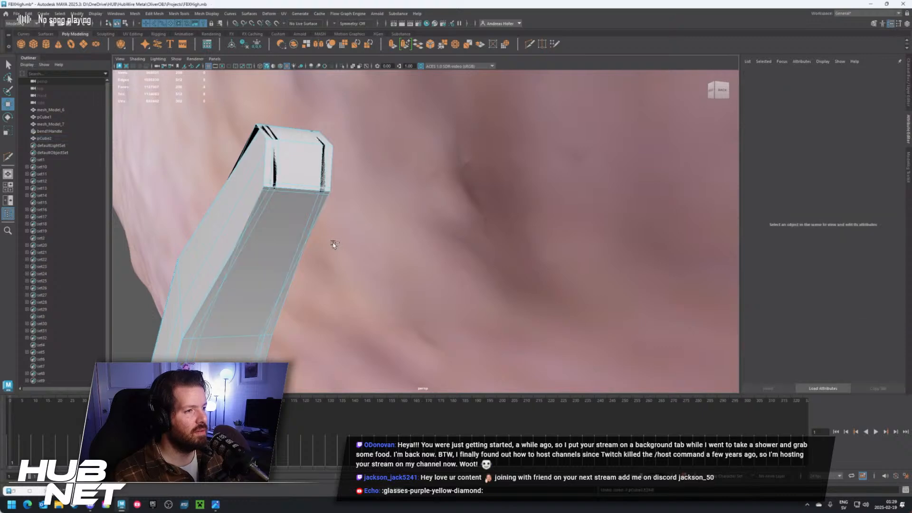
key("ctrl+z")
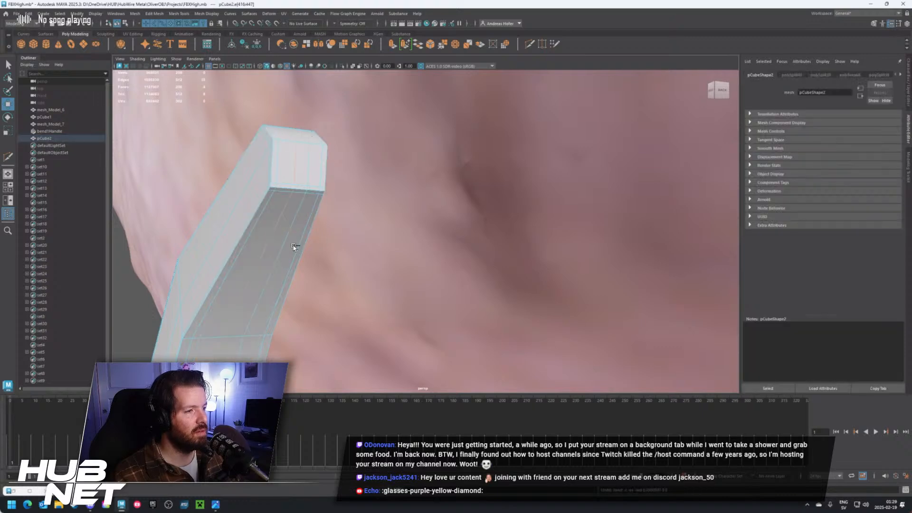
Select both inner lengthwise edge loops on the curved piece's side and scale them apart toward its borders
left_click_drag(294, 247, 312, 276, "alt")
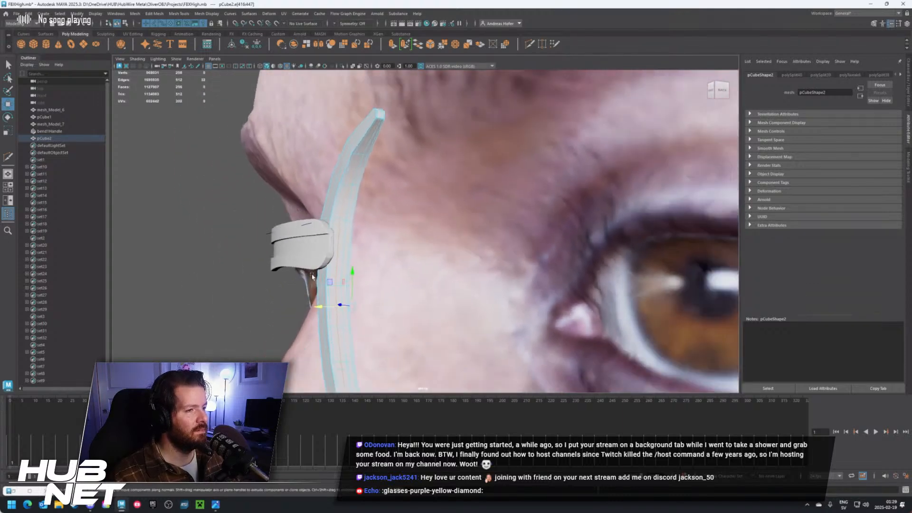
key("r")
left_click_drag(324, 309, 331, 310)
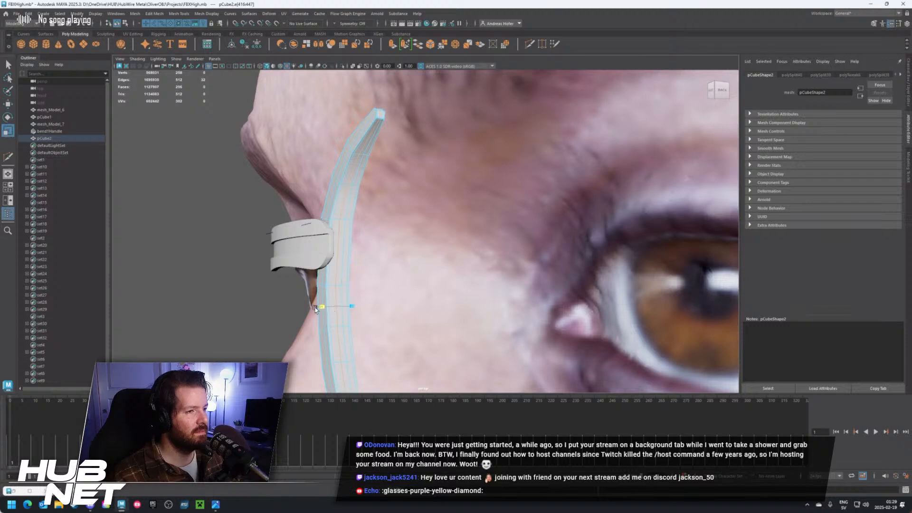
scroll(320, 339, "up", 4)
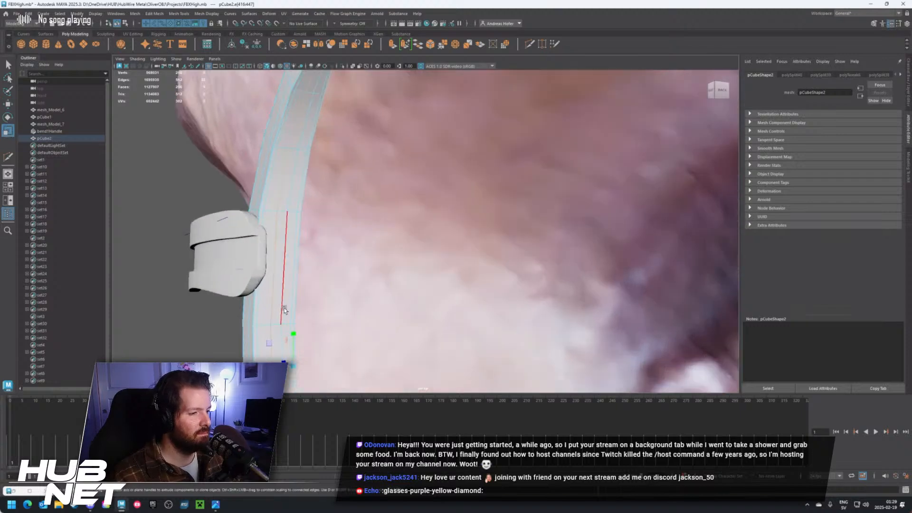
double_click(283, 307)
double_click(273, 294, "shift")
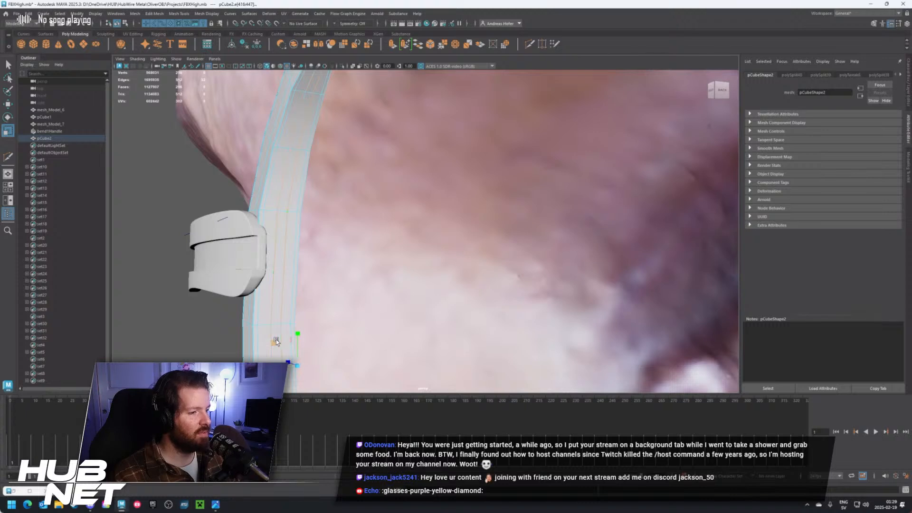
left_click_drag(276, 341, 316, 316, "alt")
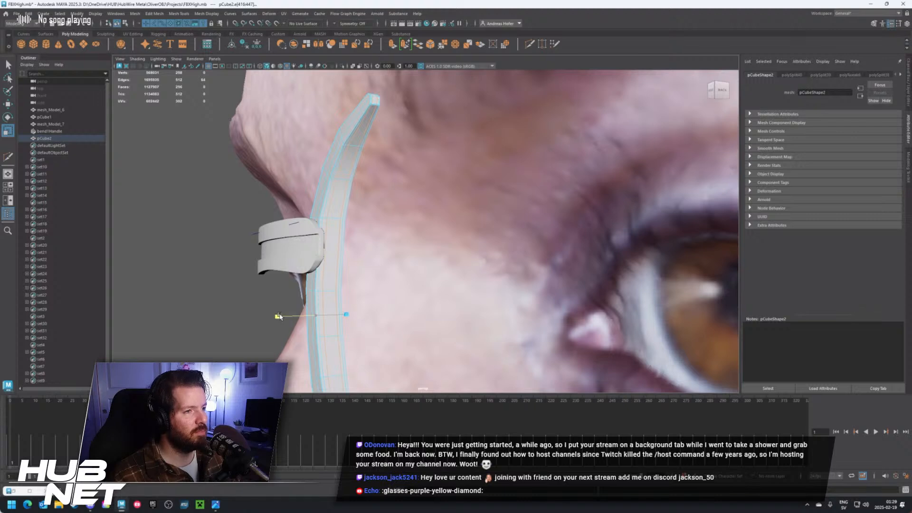
Select the full central strip of faces along the curved piece's side, from its upper to its lower tip
right_click_drag(369, 131, 363, 149)
left_click(361, 134)
mouse_move(351, 159)
left_mouse_down()
mouse_move(336, 214)
mouse_move(329, 319)
left_mouse_up()
left_click(329, 319, "shift")
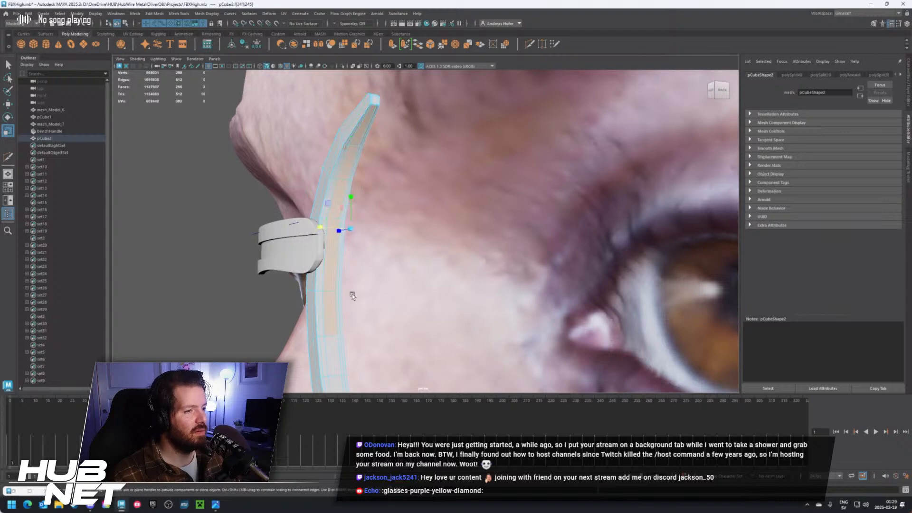
middle_click_drag(353, 296, 363, 179, "alt")
scroll(358, 177, "up", 2)
left_click(311, 159, "shift")
left_click_drag(313, 200, 350, 349)
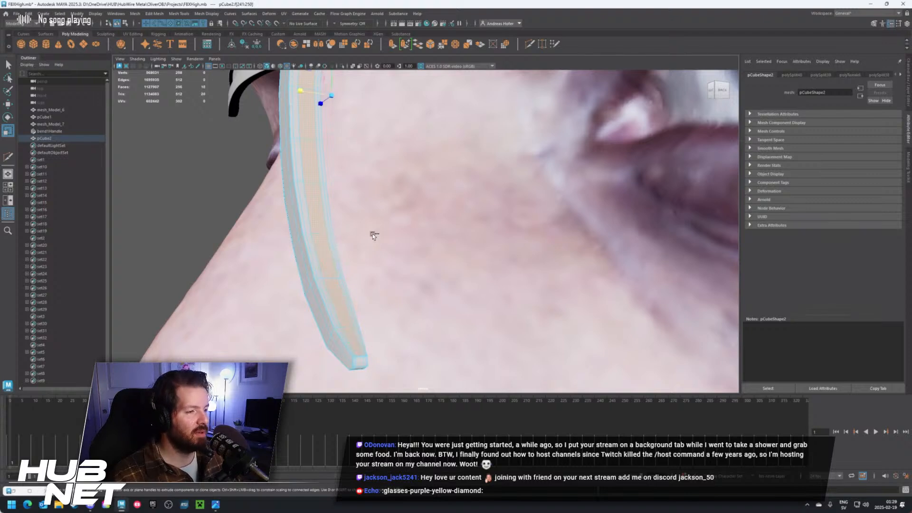
Extrude the selected face strip and move it inward to form a recessed channel along the curved piece
key("ctrl+e")
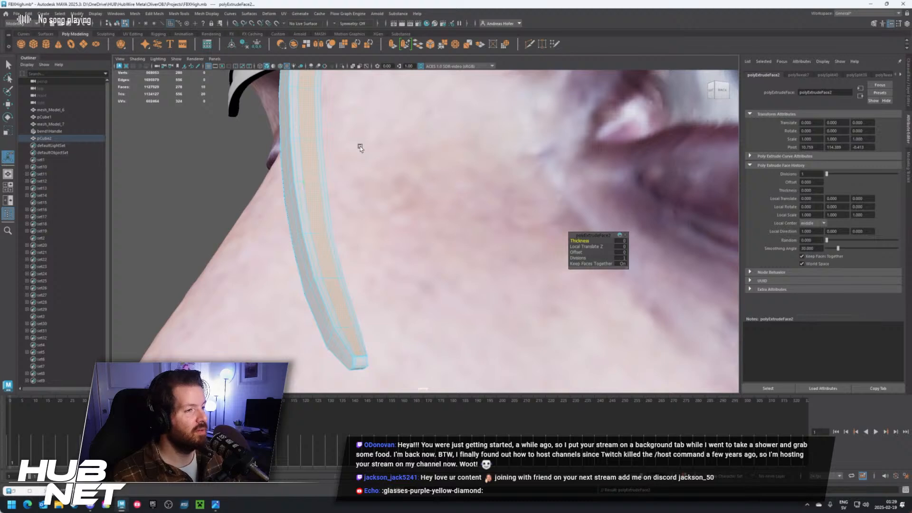
scroll(360, 148, "down", 5)
left_click_drag(360, 148, 372, 237, "alt")
key("w")
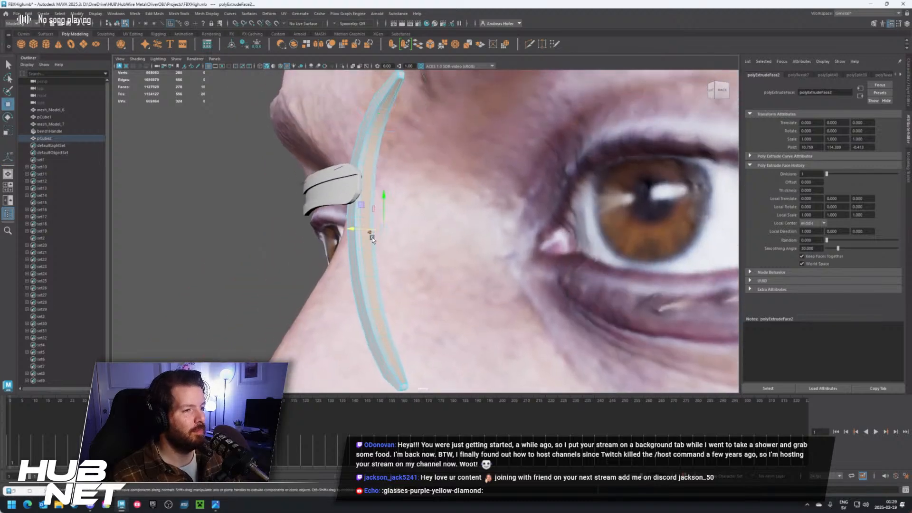
left_click(368, 235)
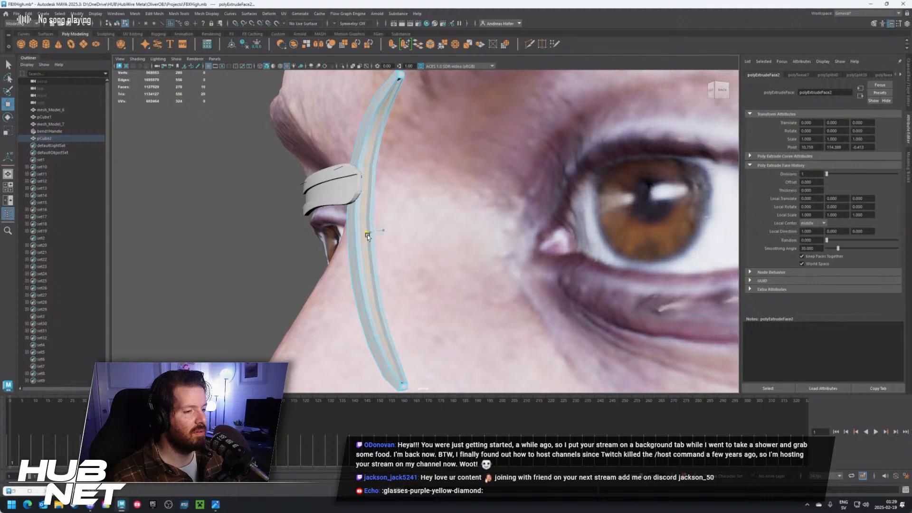
left_click(366, 235)
Inspect the recessed channel and both ends of the curved piece from several angles on the textured face
scroll(374, 285, "up", 3)
scroll(376, 296, "down", 2)
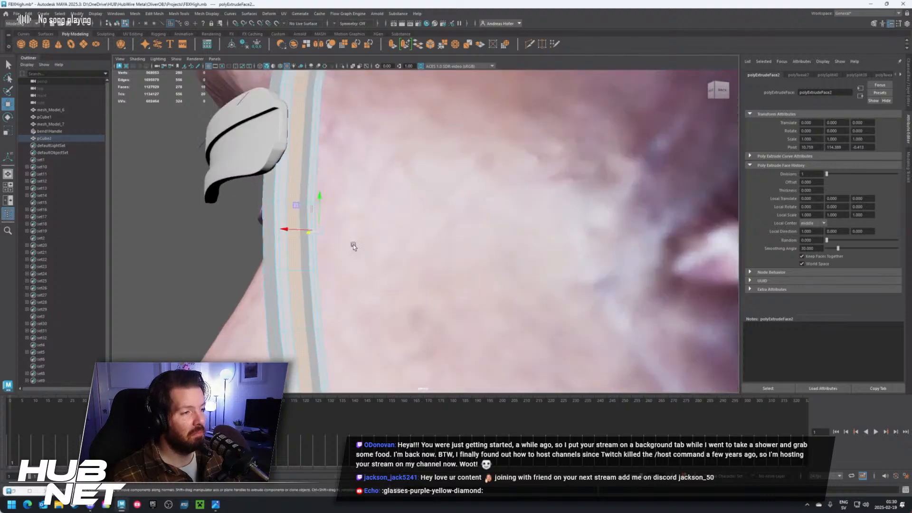
left_click_drag(325, 212, 302, 240, "alt")
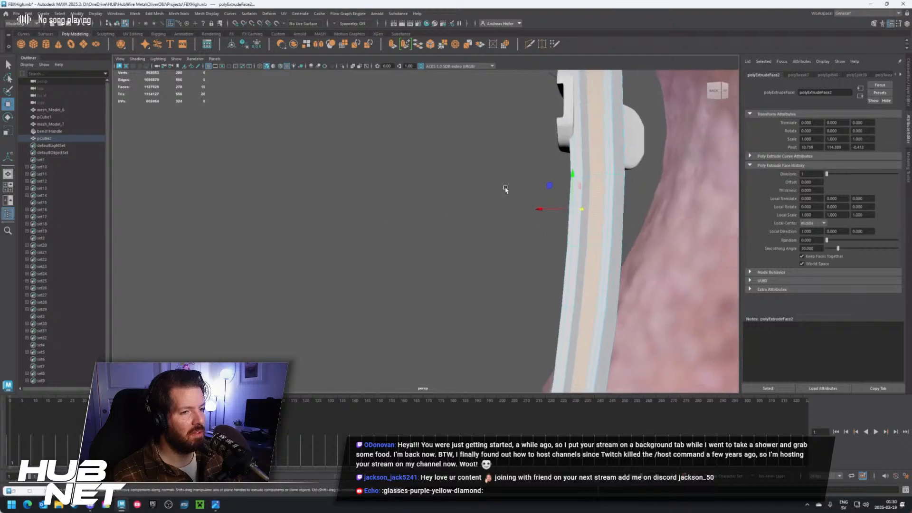
left_click_drag(505, 189, 463, 132, "alt")
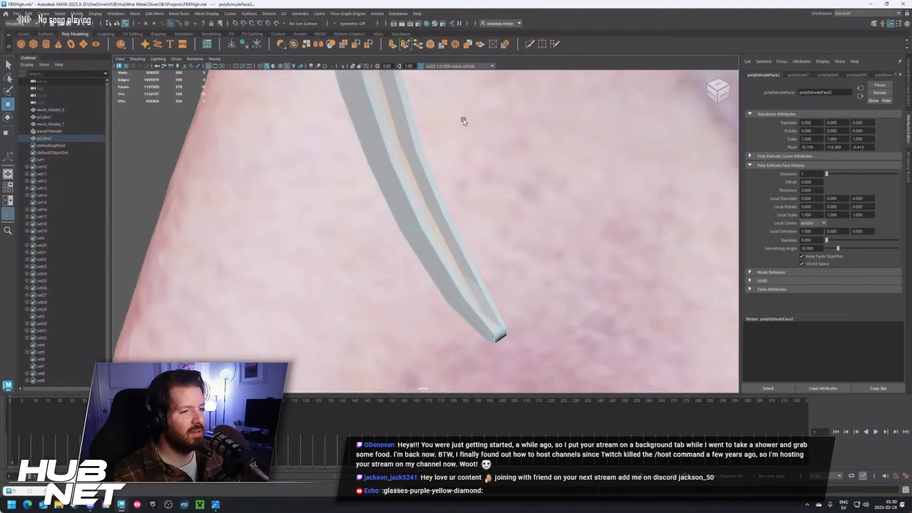
left_click_drag(493, 196, 331, 236, "alt")
left_click(331, 236)
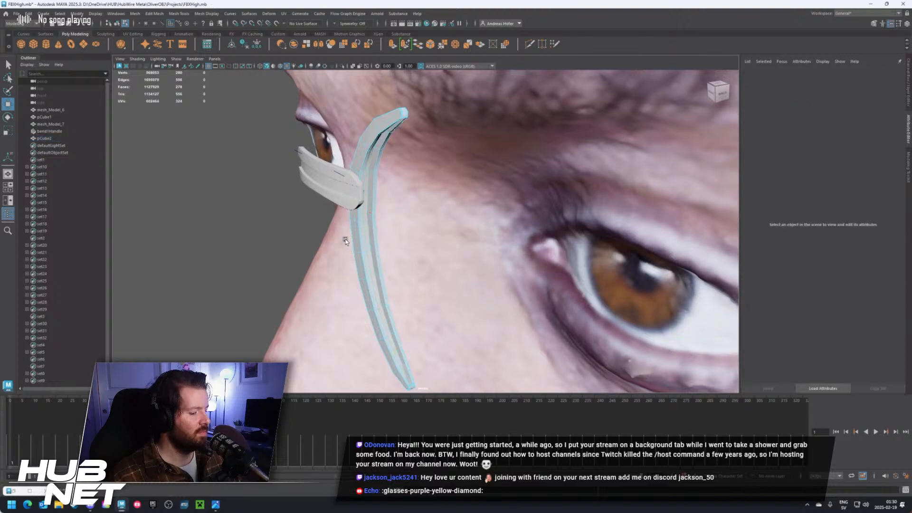
key("7")
key("6")
right_click_drag(345, 241, 367, 247, "alt")
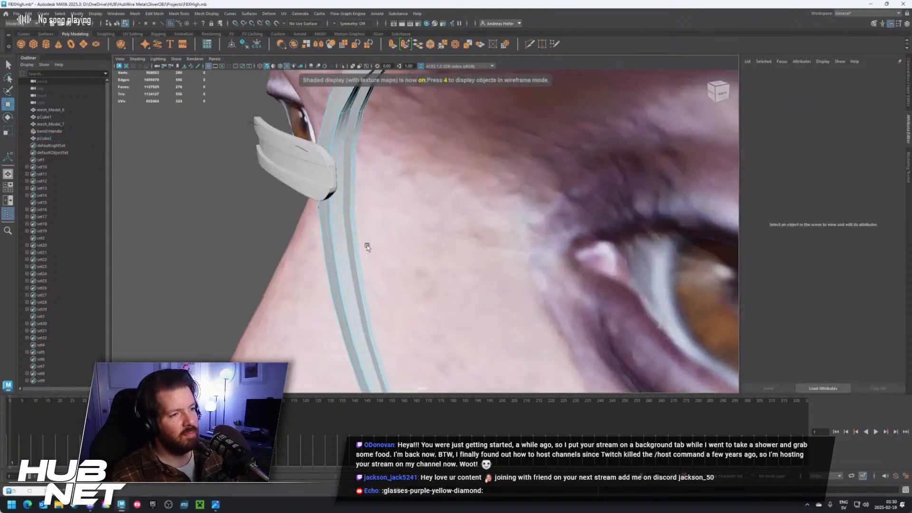
left_click_drag(367, 247, 418, 204, "alt")
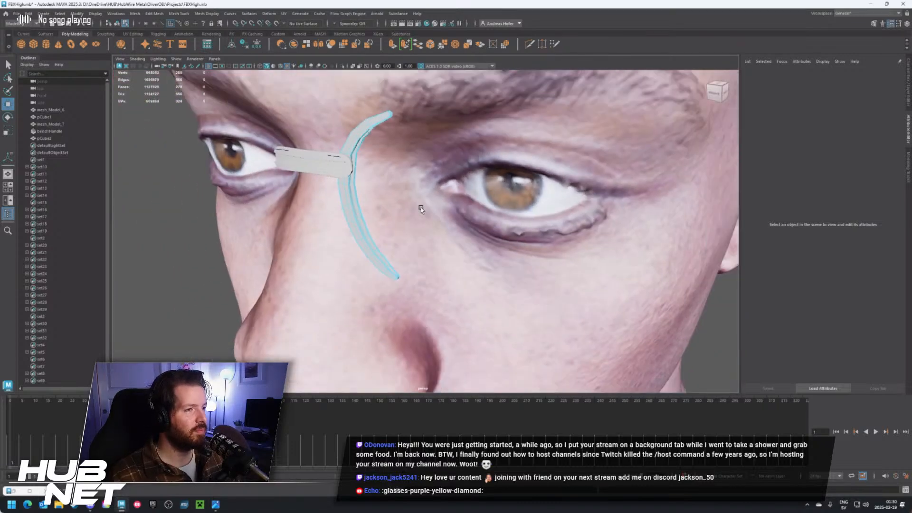
Return the curved piece to object mode and clear the selection
left_click(48, 138)
scroll(229, 260, "down", 5)
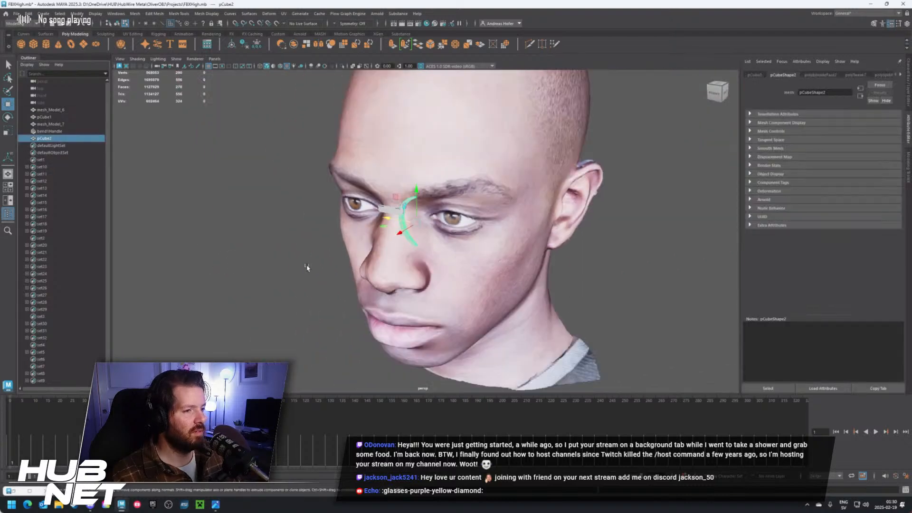
left_click(306, 267)
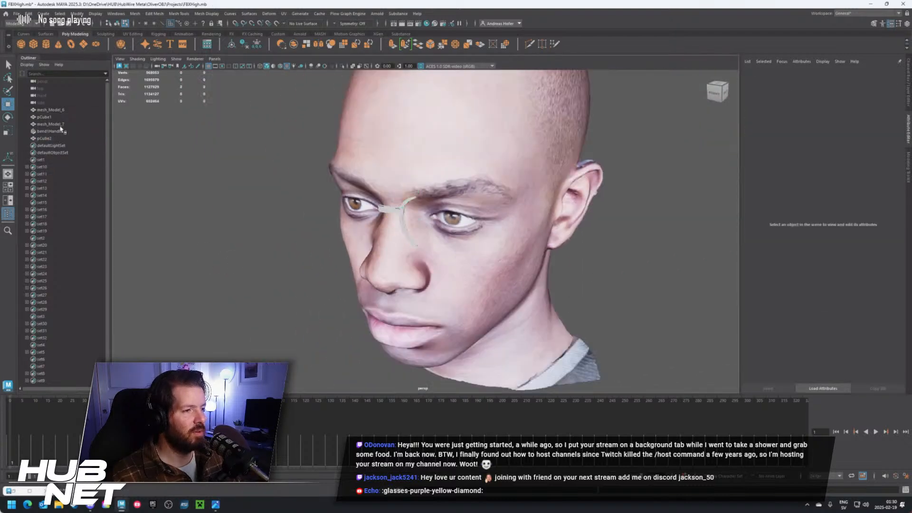
left_click(44, 138)
left_click(197, 228)
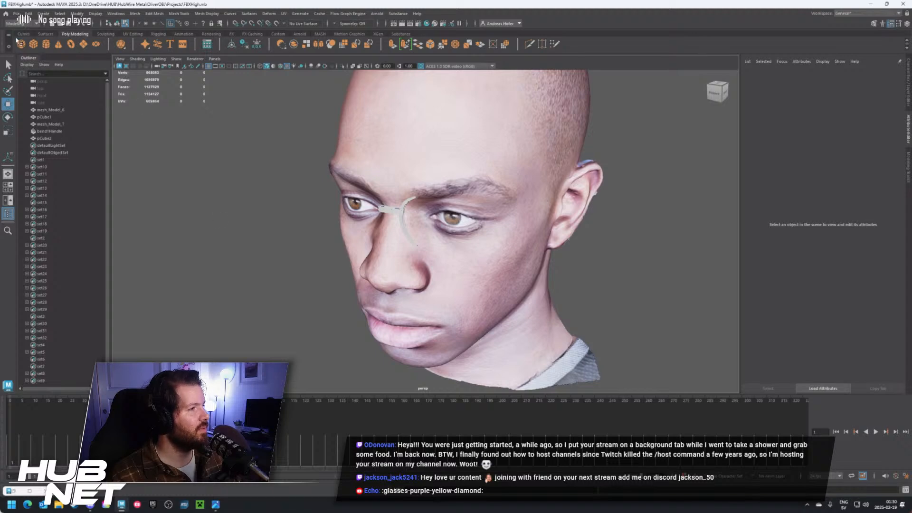
Create a new polygon cube and move it up to the face, beside the nose below the curved piece
key("g")
scroll(398, 302, "down", 5)
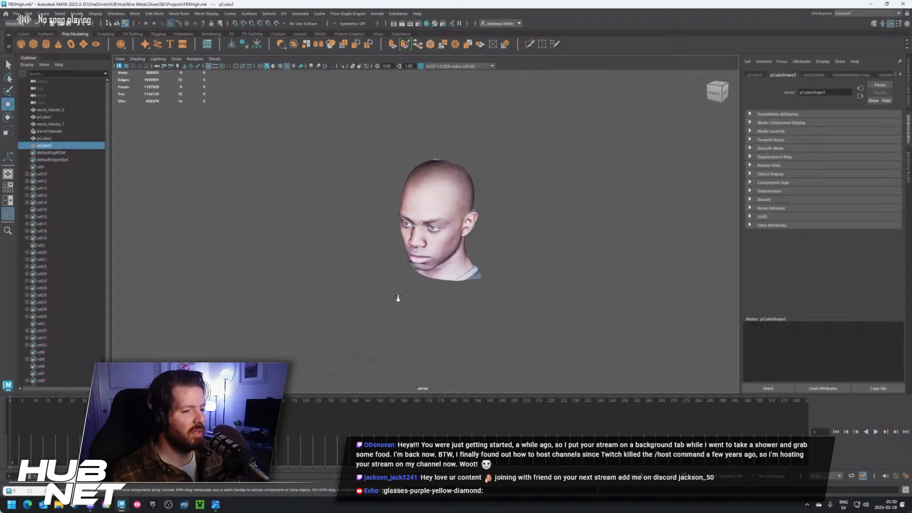
left_click_drag(430, 368, 433, 239)
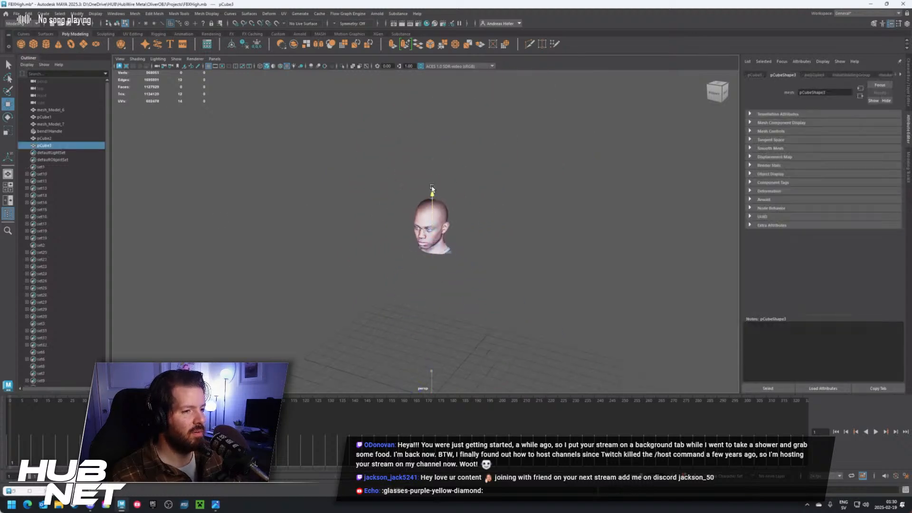
scroll(432, 190, "up", 10)
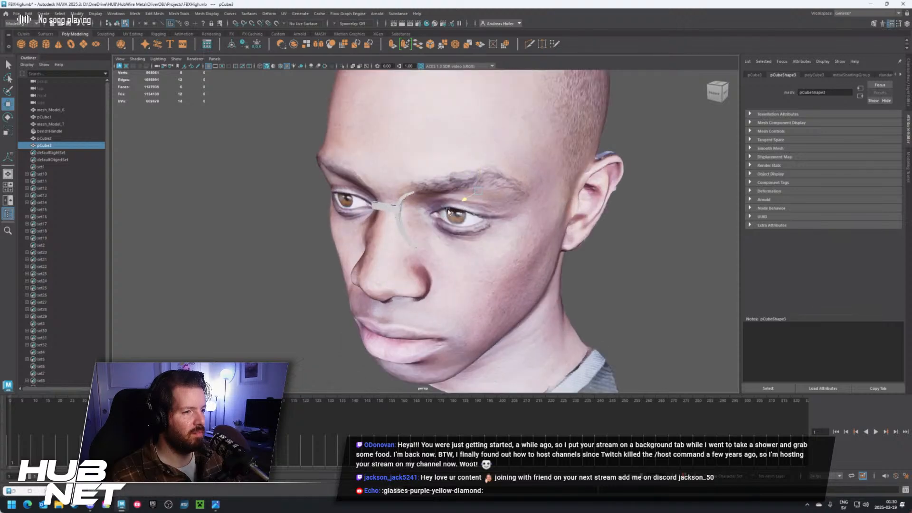
left_click_drag(388, 234, 402, 243)
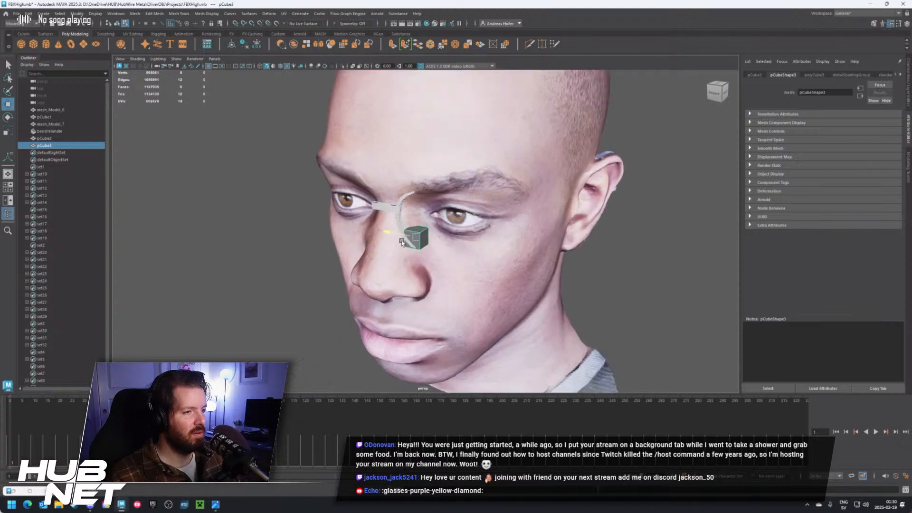
Move the new cube up and across to the nose bridge, against the eye side of the curved piece
left_click_drag(440, 220, 442, 194)
scroll(465, 243, "up", 5)
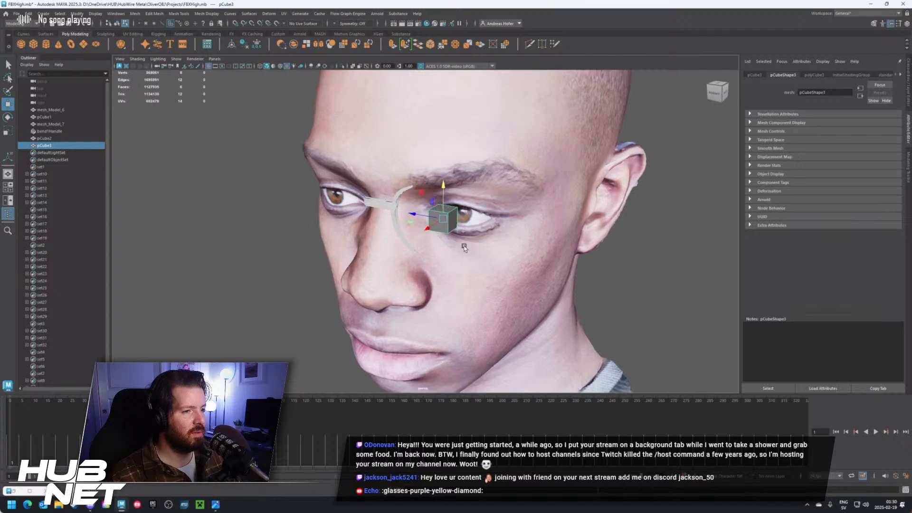
left_click_drag(470, 242, 446, 249, "alt")
scroll(446, 249, "up", 3)
left_click_drag(444, 205, 306, 219)
key("r")
key("w")
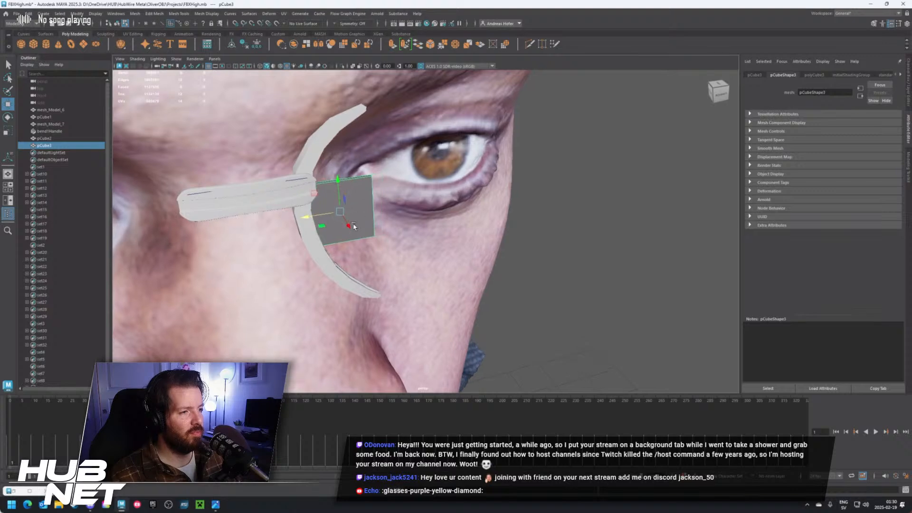
Flatten the cube into a thin plate and align it in depth and height with the curved piece
scroll(304, 220, "up", 3)
scroll(401, 196, "up", 4)
middle_click_drag(423, 238, 439, 297, "alt")
left_click_drag(440, 298, 417, 243, "alt")
key("r")
middle_click_drag(534, 259, 503, 233, "alt")
left_click_drag(483, 217, 483, 223, "alt")
middle_click_drag(462, 229, 463, 261, "alt")
key("w")
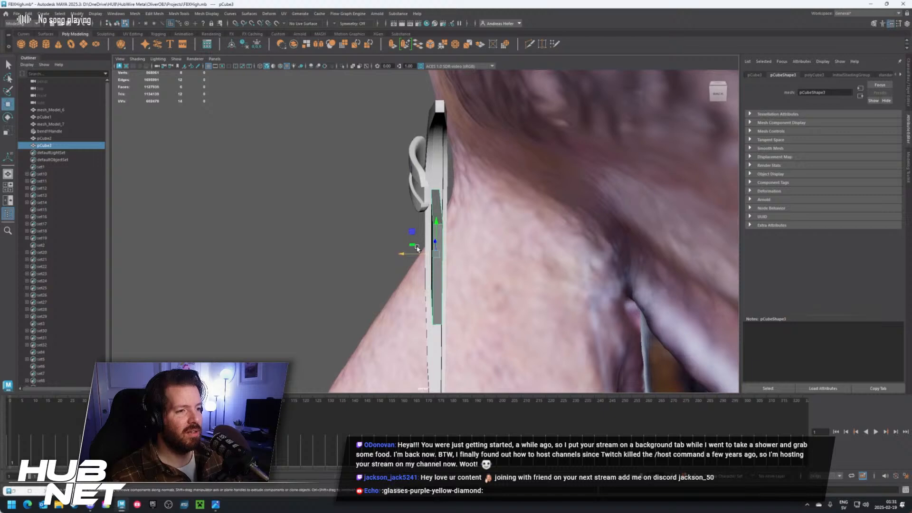
left_click_drag(402, 254, 406, 254)
left_click_drag(439, 224, 429, 132)
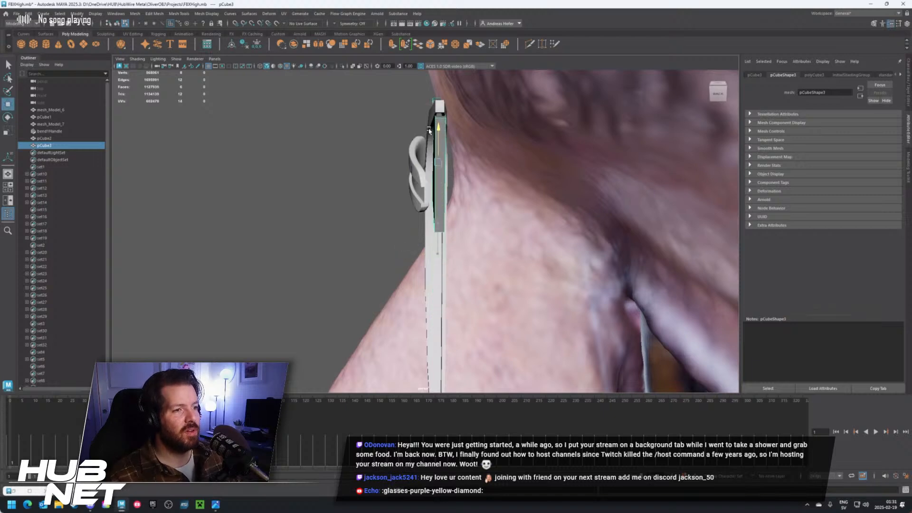
left_click_drag(430, 133, 505, 266)
left_click_drag(512, 261, 514, 264, "alt")
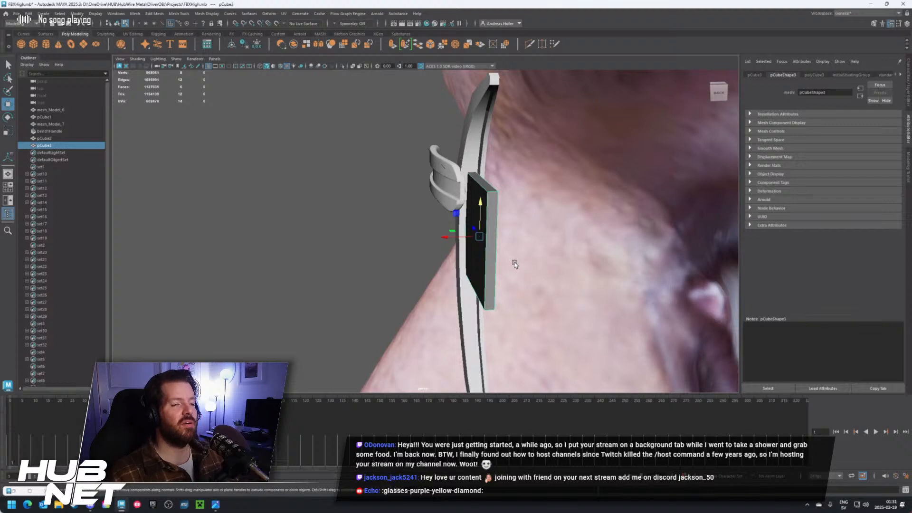
left_click_drag(513, 263, 616, 264, "alt")
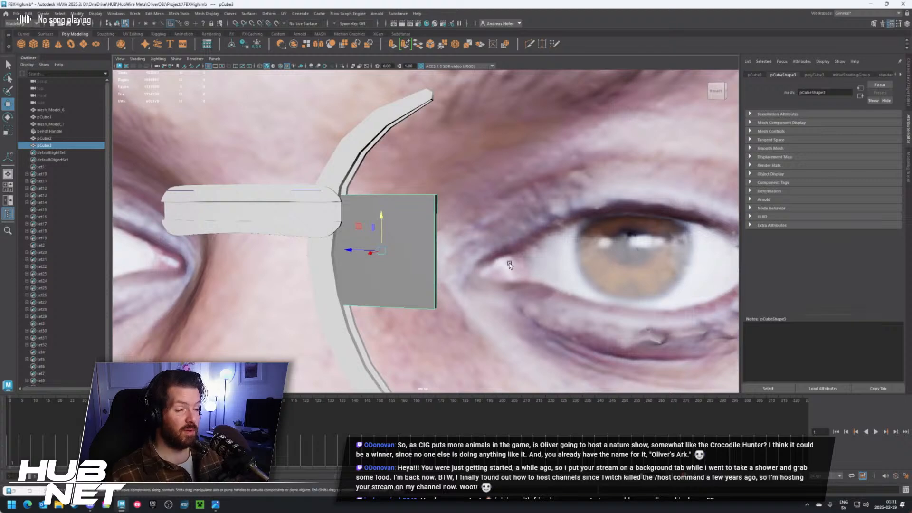
scroll(507, 266, "down", 5)
middle_click_drag(507, 266, 395, 232, "alt")
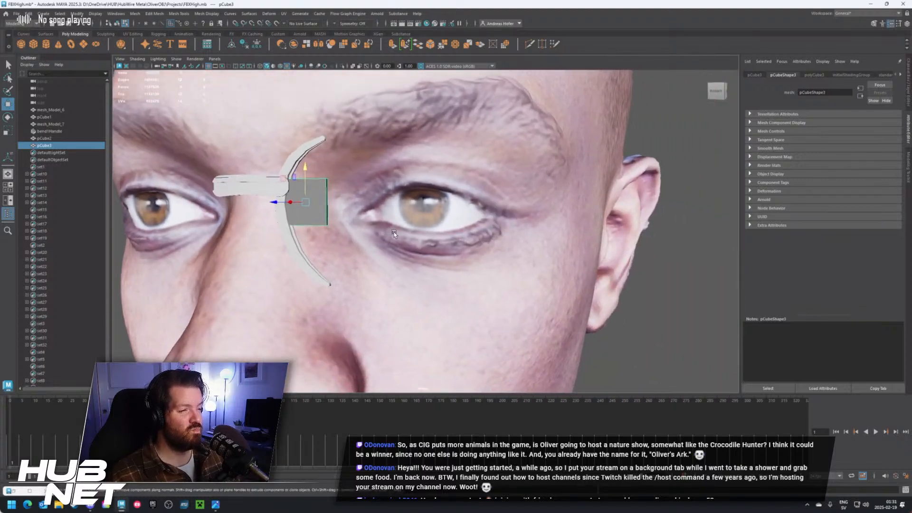
middle_click_drag(360, 215, 430, 237, "alt")
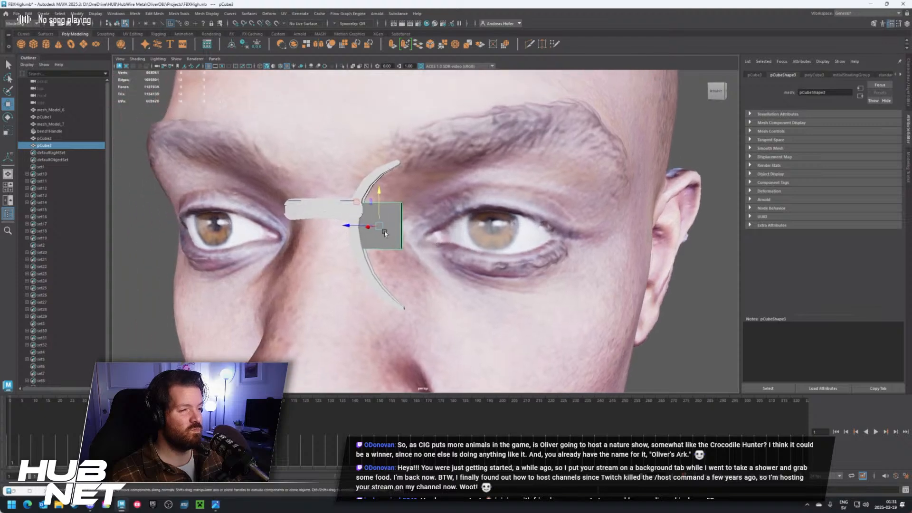
key("F11")
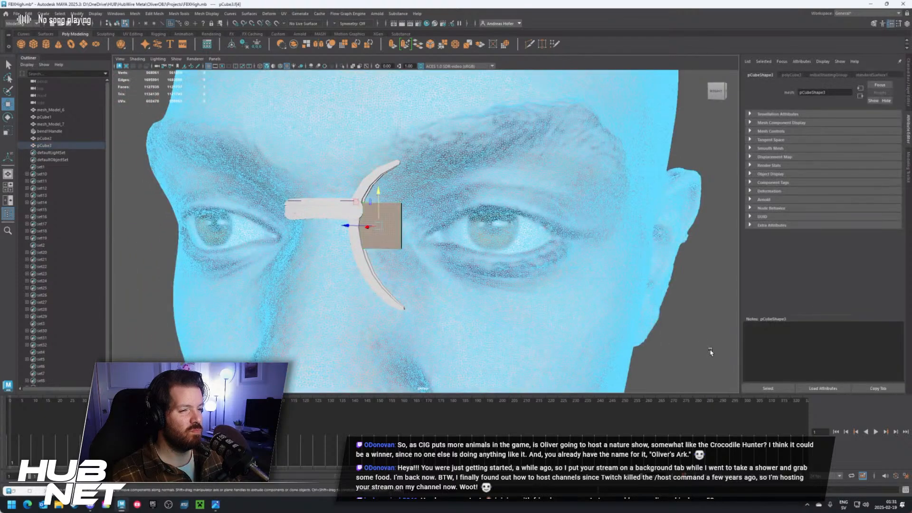
right_click_drag(684, 324, 716, 283)
left_click(380, 239)
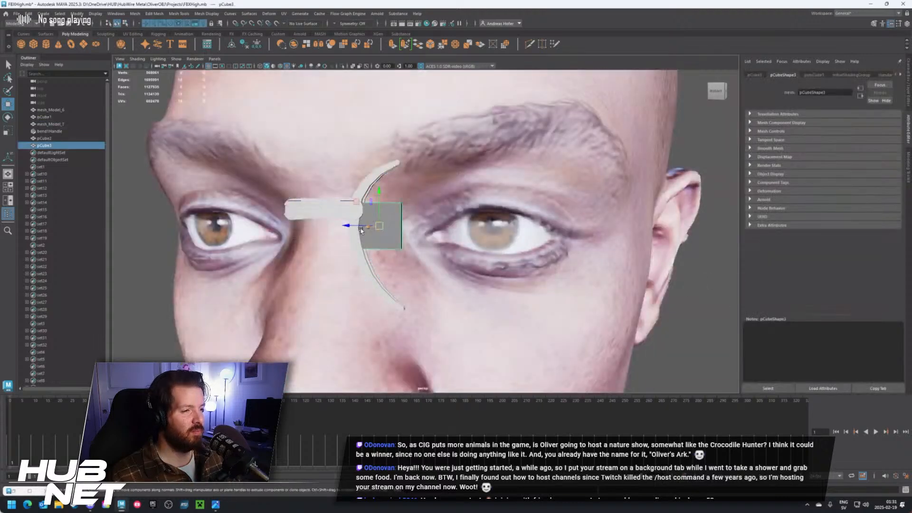
Move the plate toward the eye and stretch it vertically to span the curved piece from tip to tip
left_click_drag(347, 227, 383, 229)
key("r")
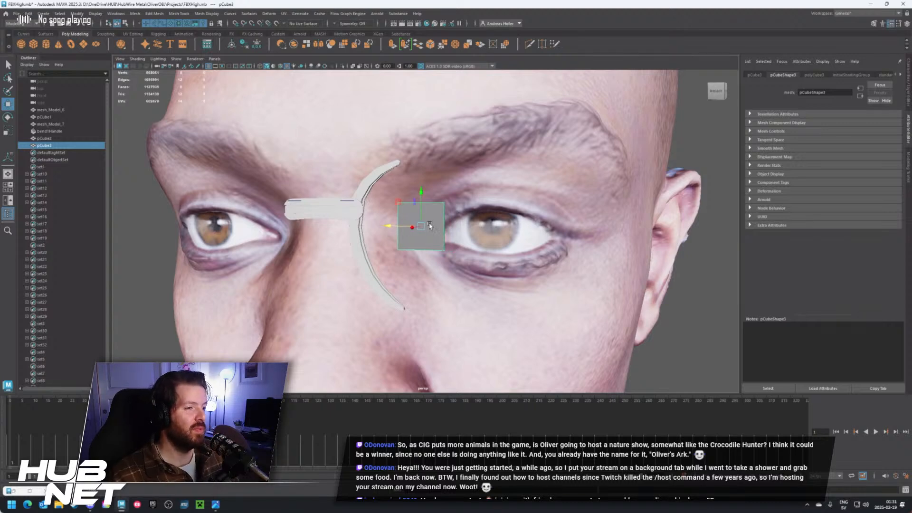
left_click_drag(421, 199, 423, 147)
key("w")
left_click_drag(422, 186, 423, 204)
key("r")
left_click_drag(494, 233, 475, 247, "alt")
key("w")
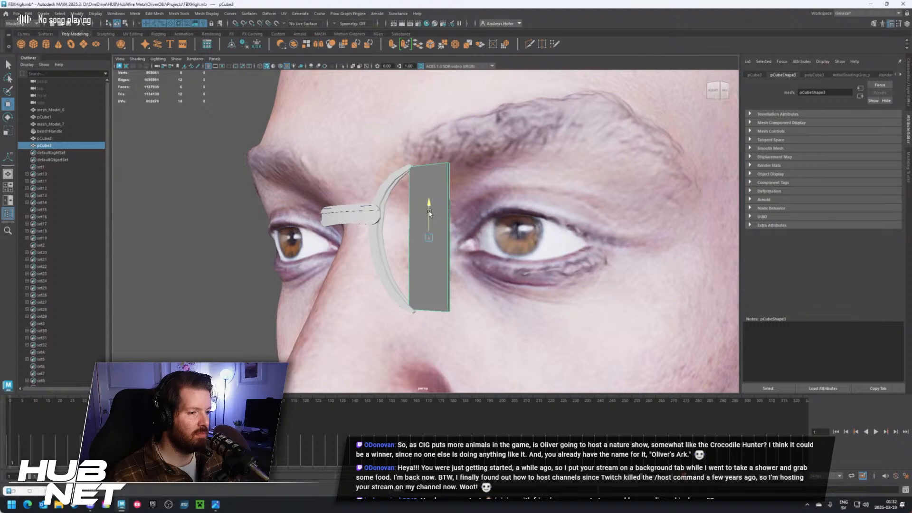
key("r")
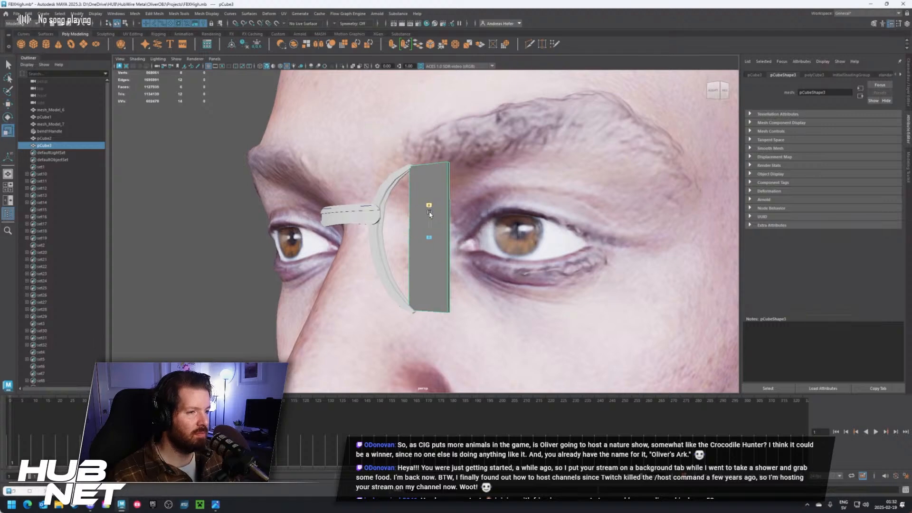
key("w")
Insert a vertical edge loop in the plate with Multi-Cut, near the side facing the curved piece
left_click_drag(377, 254, 405, 272, "alt")
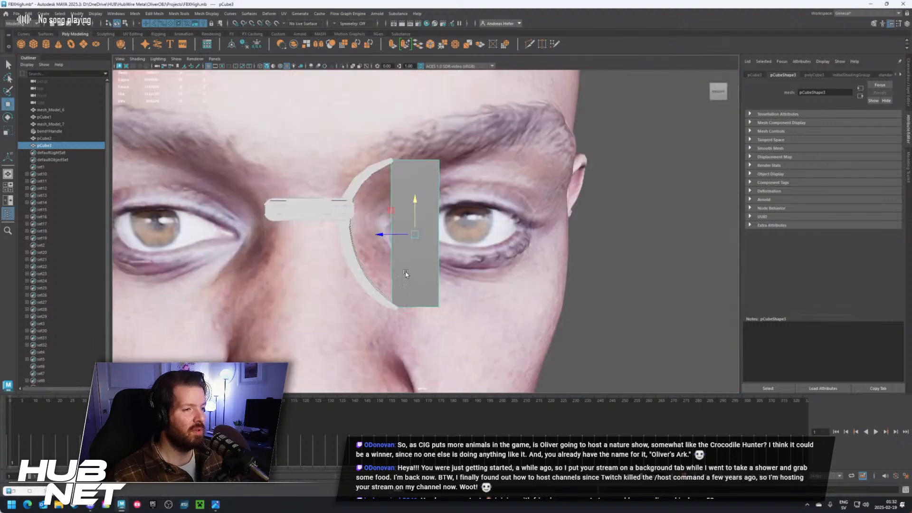
scroll(402, 263, "up", 4)
middle_click_drag(402, 263, 467, 280, "alt")
scroll(468, 280, "up", 3)
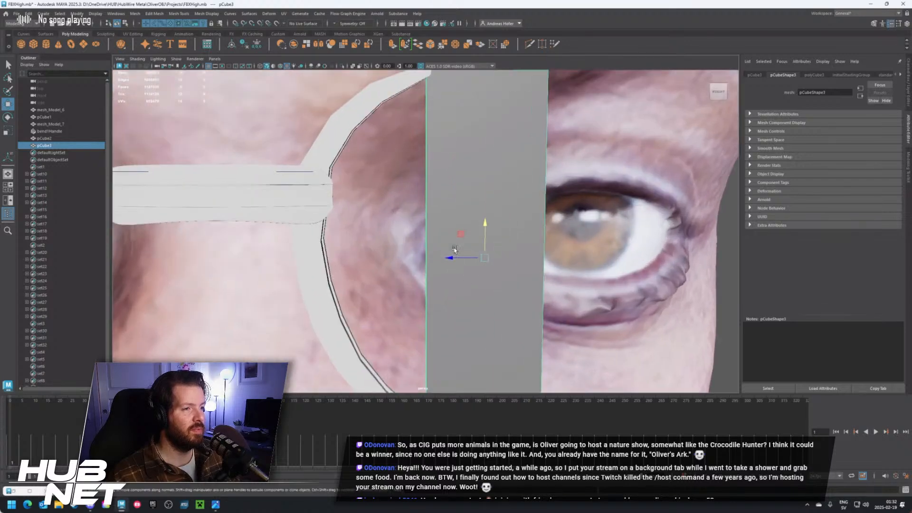
middle_click_drag(460, 216, 488, 259, "alt")
scroll(494, 187, "down", 1)
left_click(530, 45)
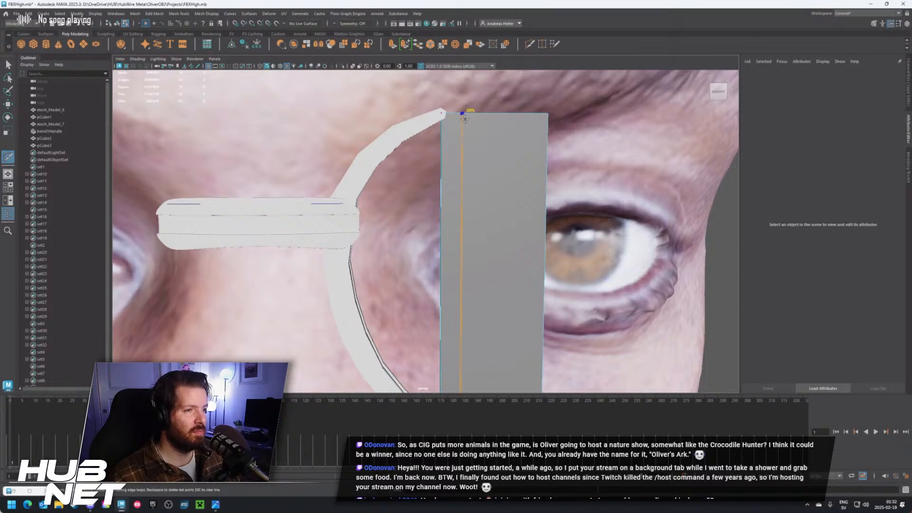
left_click(474, 113)
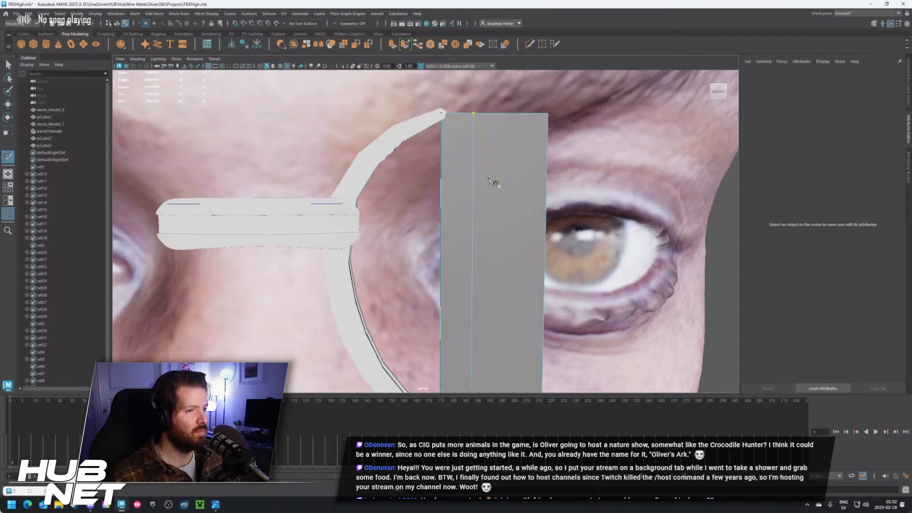
Shorten the plate's side face toward the nose and move it to the middle of the curved piece, forming a taper
scroll(475, 190, "down", 4)
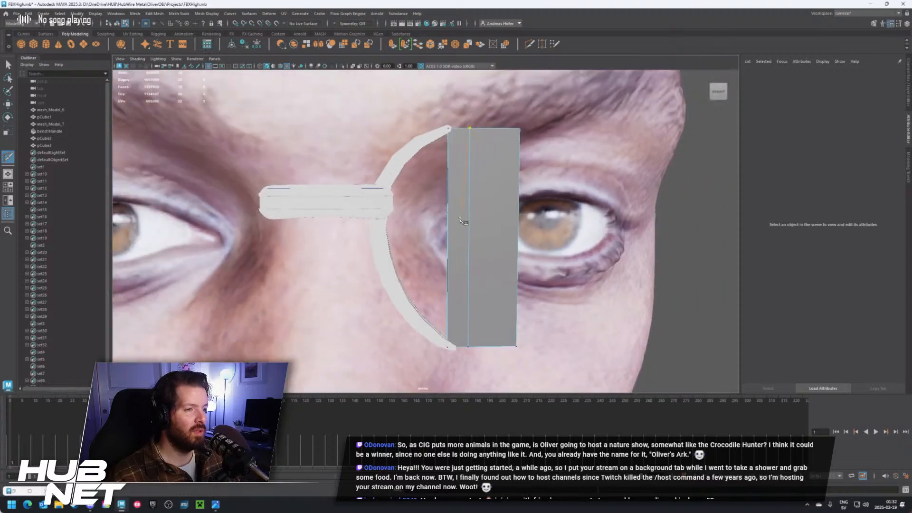
mouse_move(459, 219)
right_mouse_down()
mouse_move(511, 219)
mouse_move(470, 235)
mouse_move(459, 217)
right_mouse_up()
right_click(458, 217)
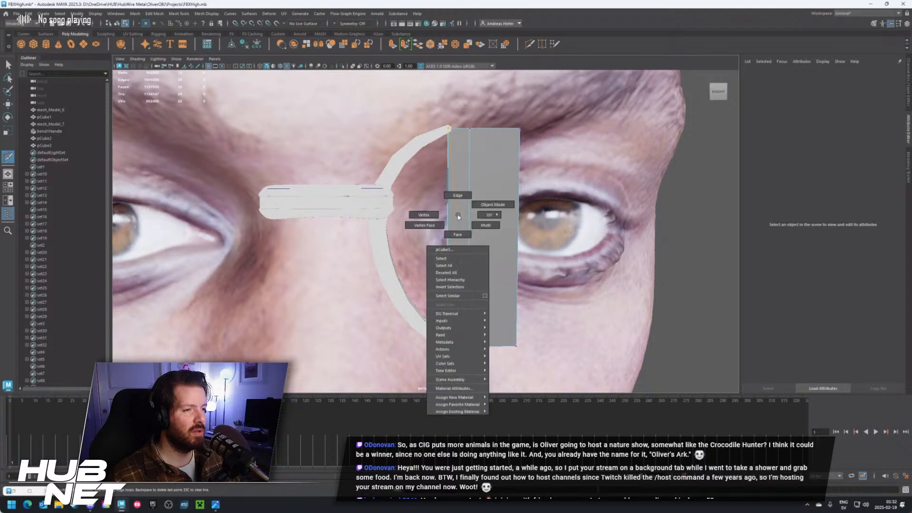
left_click(491, 205)
mouse_move(460, 204)
left_mouse_down("alt")
mouse_move(468, 192)
mouse_move(472, 201)
mouse_move(446, 196)
left_mouse_up("alt")
right_click_drag(446, 195, 434, 201, "shift")
key("w")
left_click(432, 204)
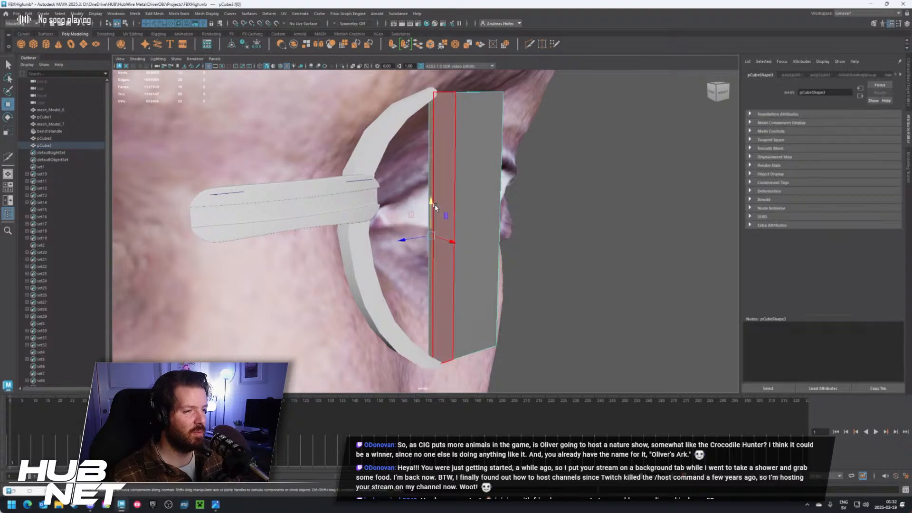
key("r")
left_click_drag(433, 204, 382, 194)
key("w")
left_click_drag(353, 222, 346, 218)
left_click_drag(351, 219, 399, 224, "alt")
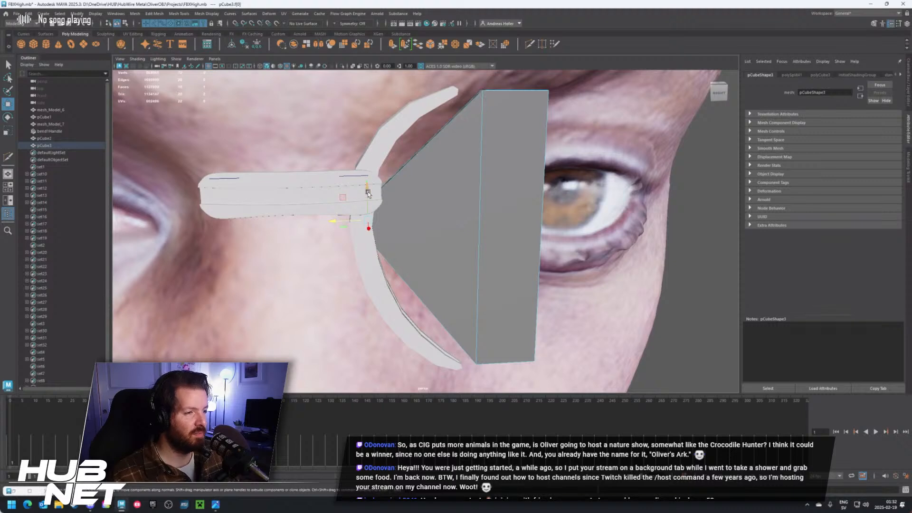
mouse_move(368, 192)
left_mouse_down("alt")
mouse_move(394, 200)
mouse_move(378, 193)
left_mouse_up("alt")
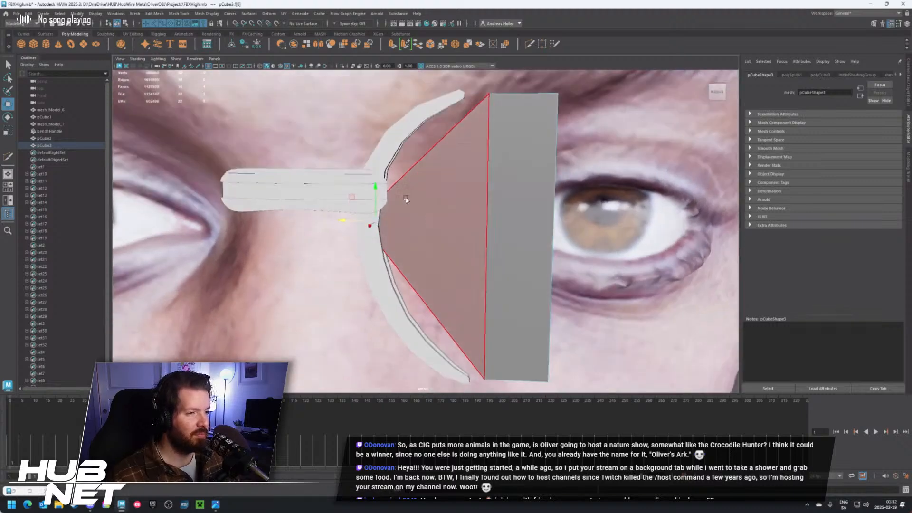
left_click(376, 197)
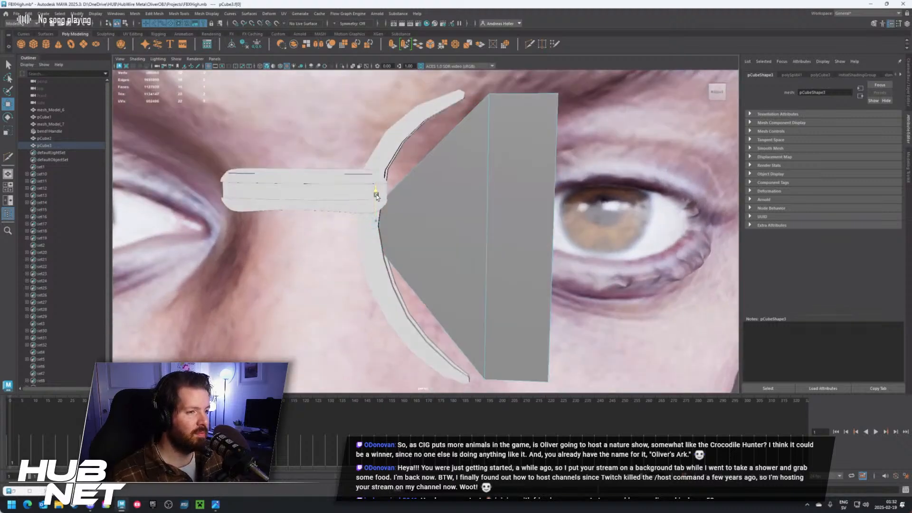
Insert four vertical edge loops across the tapered section of the plate with Multi-Cut
key("y")
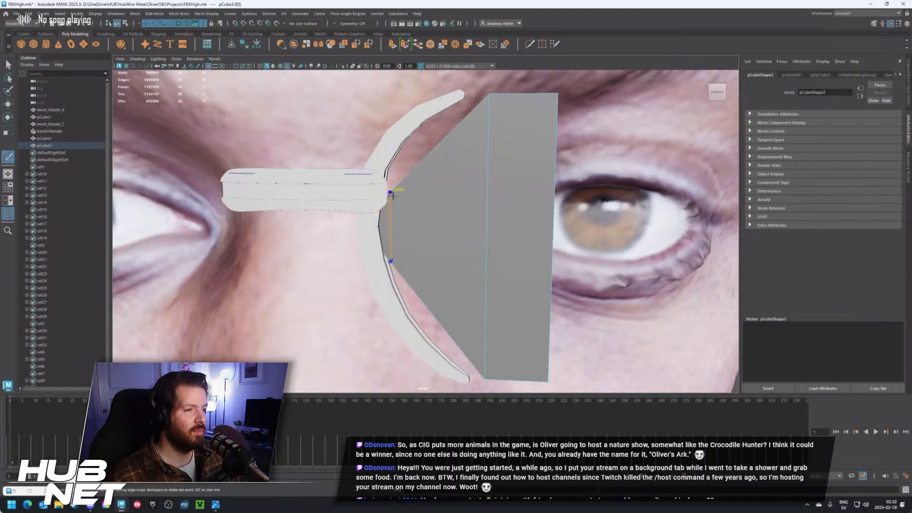
left_click(397, 196, "ctrl")
left_click(412, 175, "ctrl")
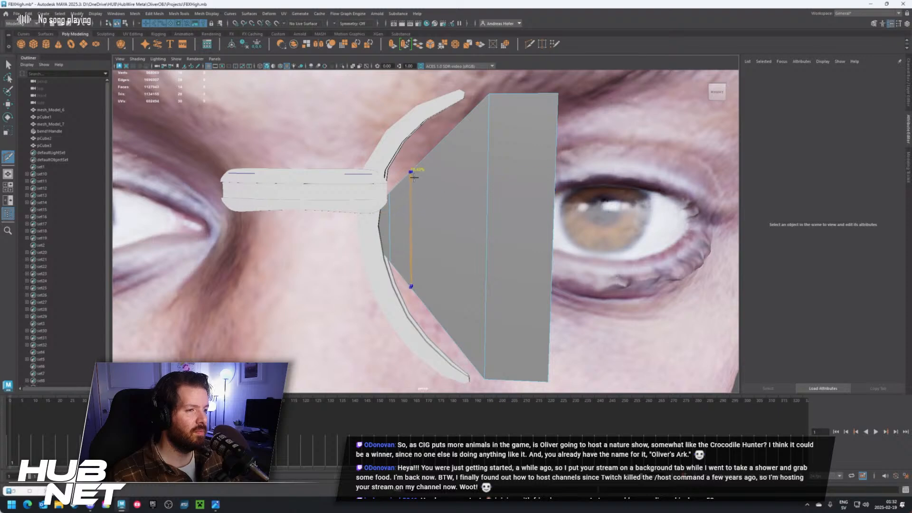
left_click(435, 151, "ctrl")
left_click(460, 124, "ctrl")
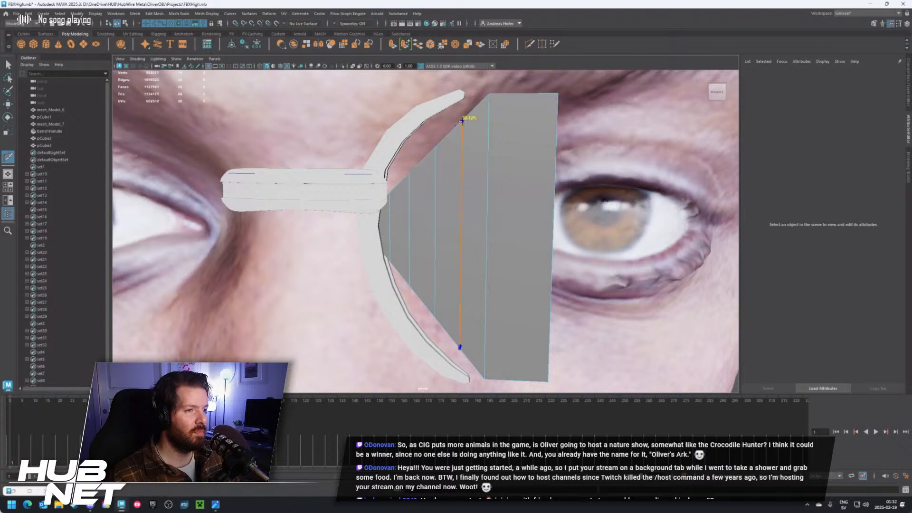
Scale each of the four new edge loops vertically so the plate's outline follows the curved piece's inner arc
right_click_drag(403, 214, 399, 202)
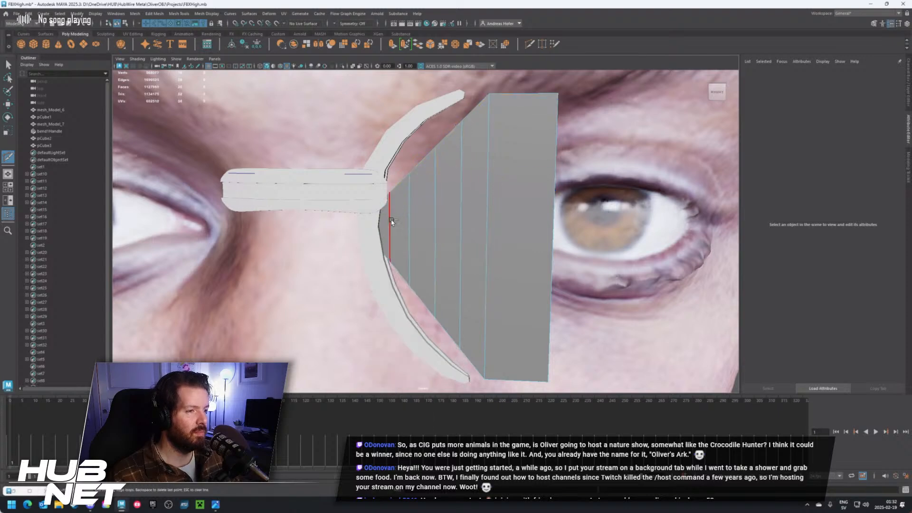
key("w")
left_click(389, 224)
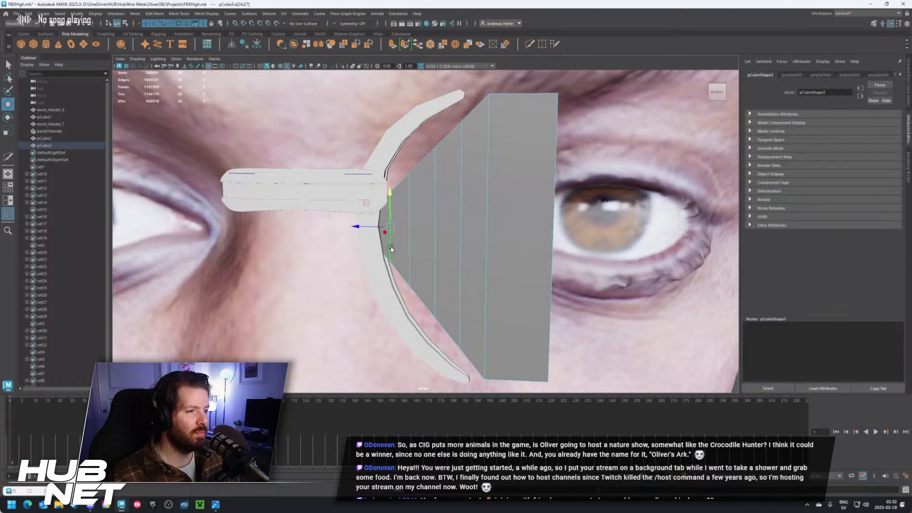
left_click_drag(391, 205, 392, 164)
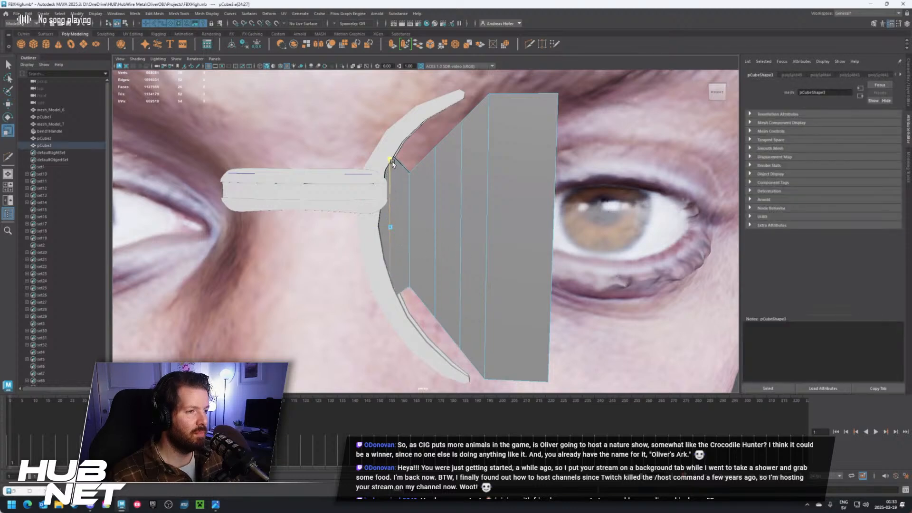
left_click(410, 200)
left_click_drag(413, 203, 412, 181)
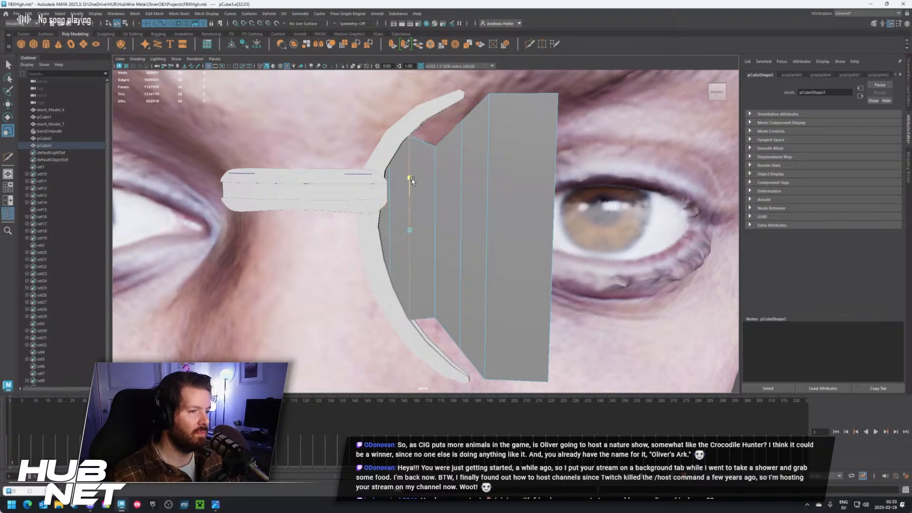
left_click(435, 199)
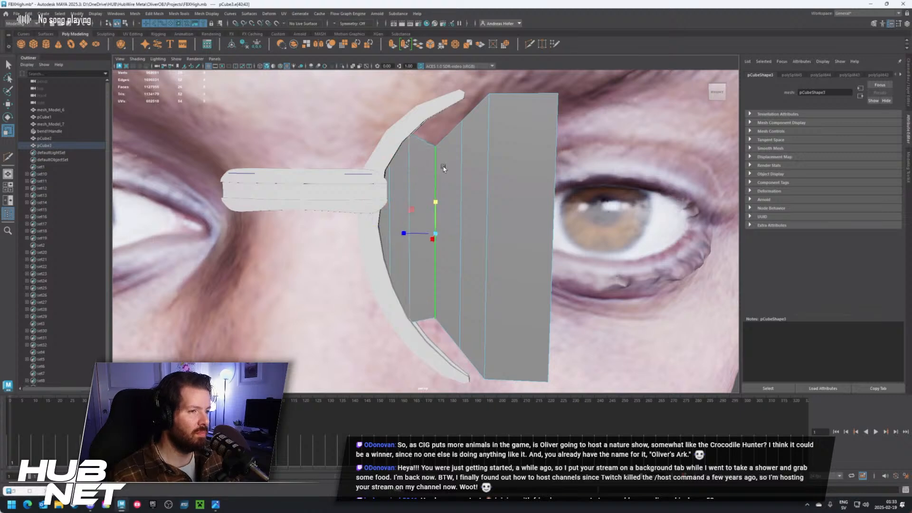
left_click_drag(435, 200, 437, 189)
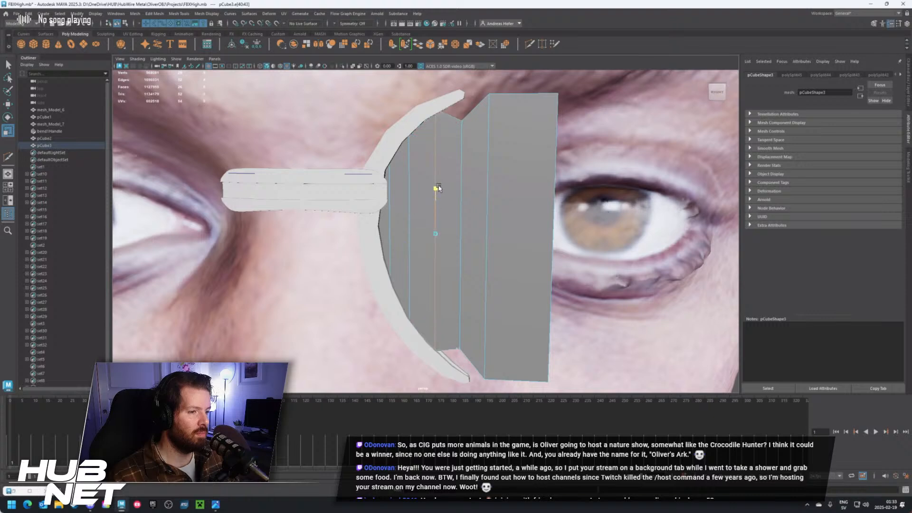
left_click(460, 199)
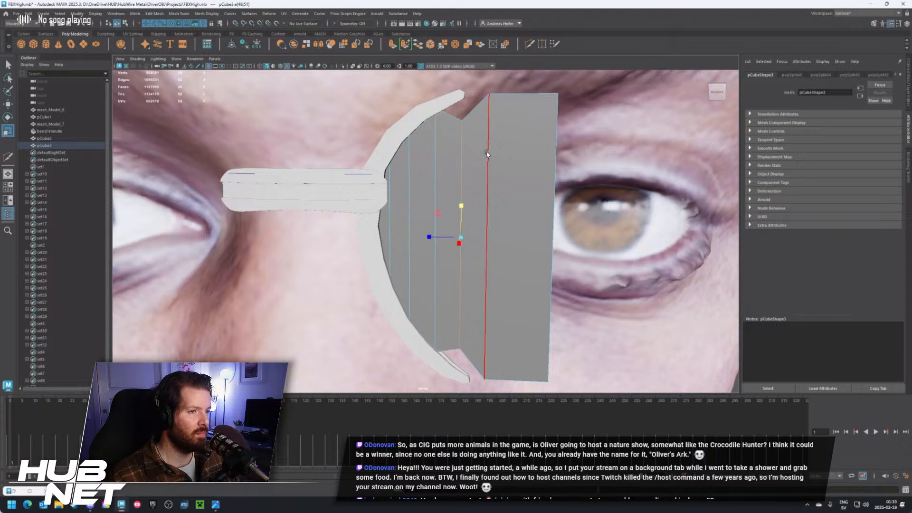
left_click_drag(461, 204, 461, 200)
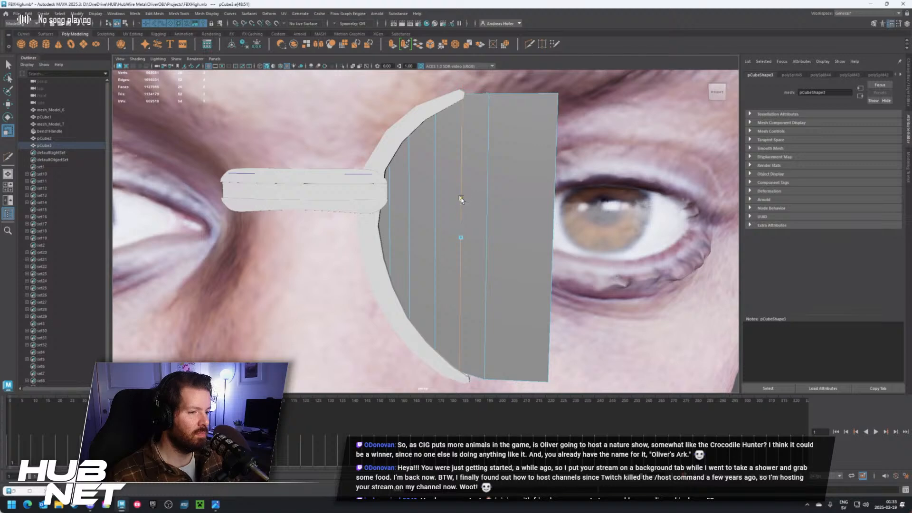
key("w")
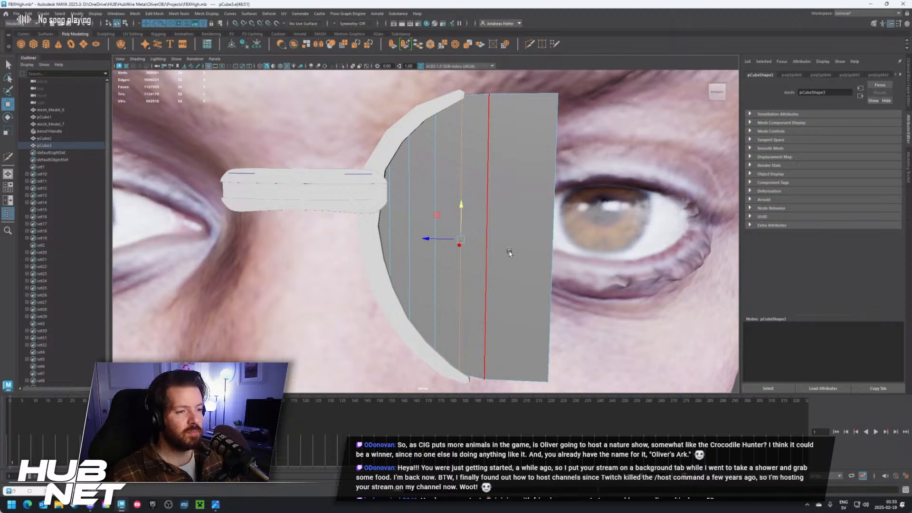
Examine the glasses reference images, focusing on the curved metal piece beside the nose and how the lens edge meets it
middle_click_drag(504, 224, 483, 123, "alt")
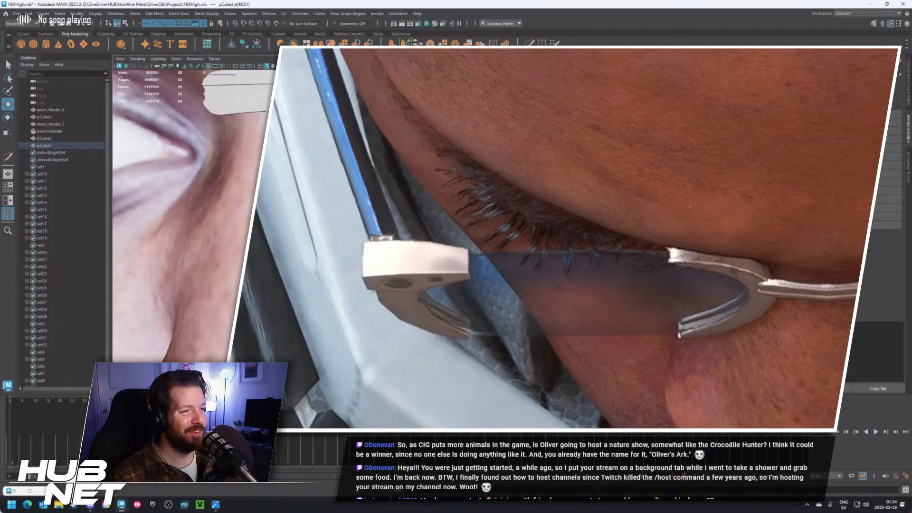
scroll(190, 214, "down", 5)
scroll(190, 213, "up", 5)
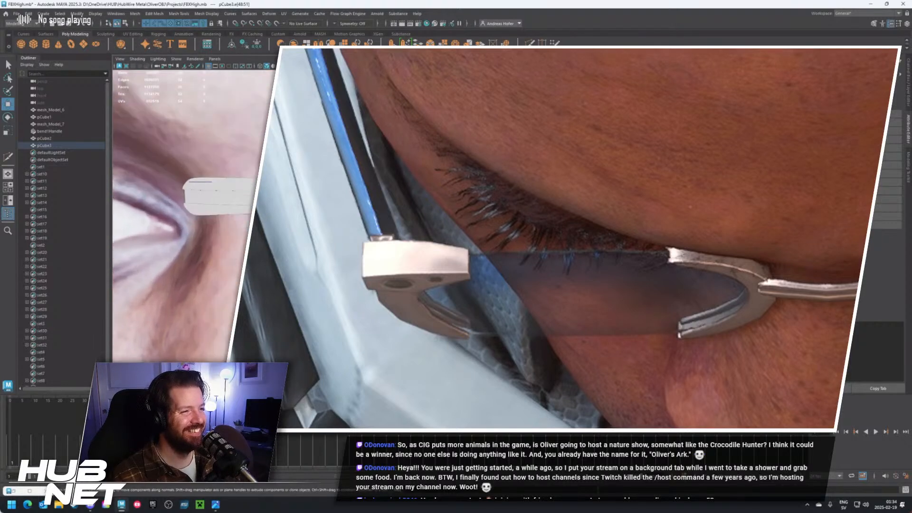
scroll(190, 214, "down", 4)
scroll(190, 214, "up", 5)
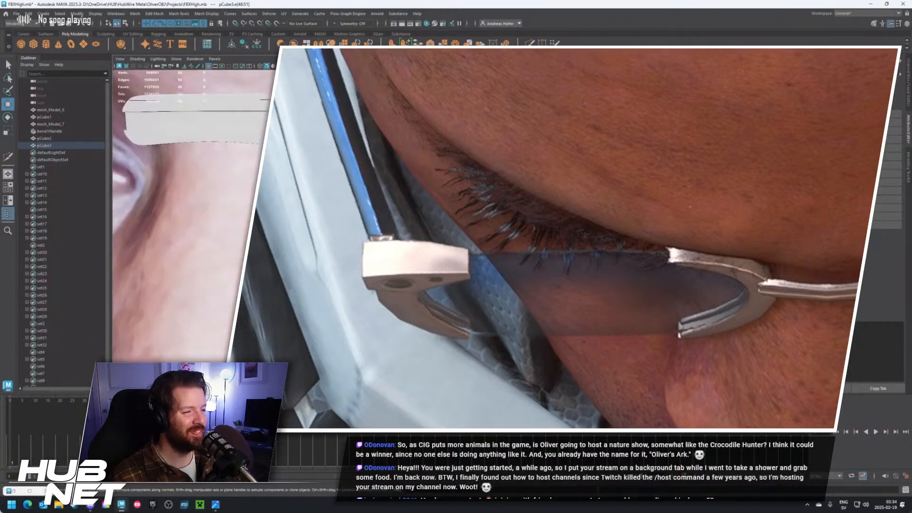
scroll(190, 214, "down", 1)
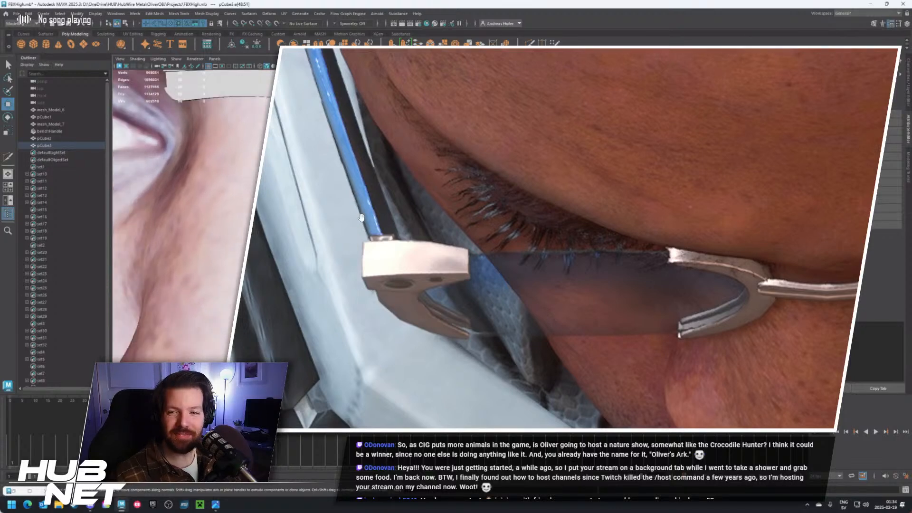
left_click(510, 231)
key("Right")
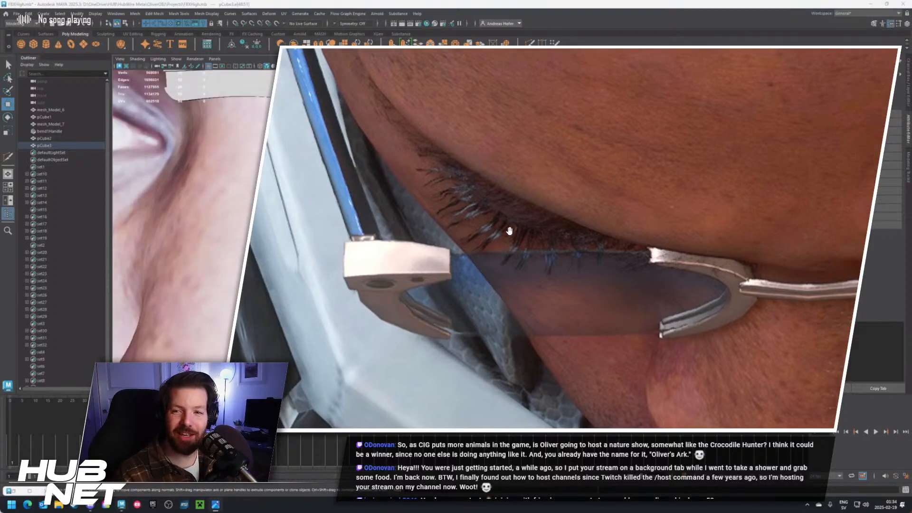
scroll(509, 231, "down", 5)
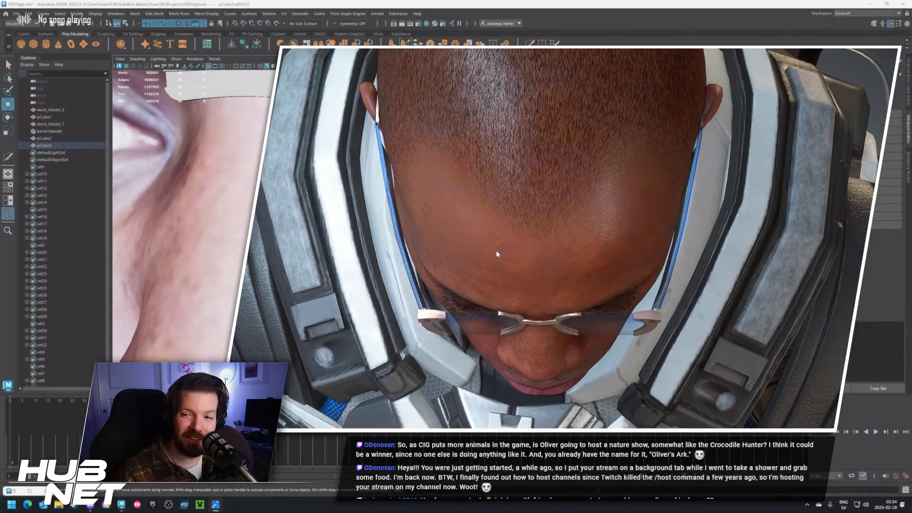
key("Right")
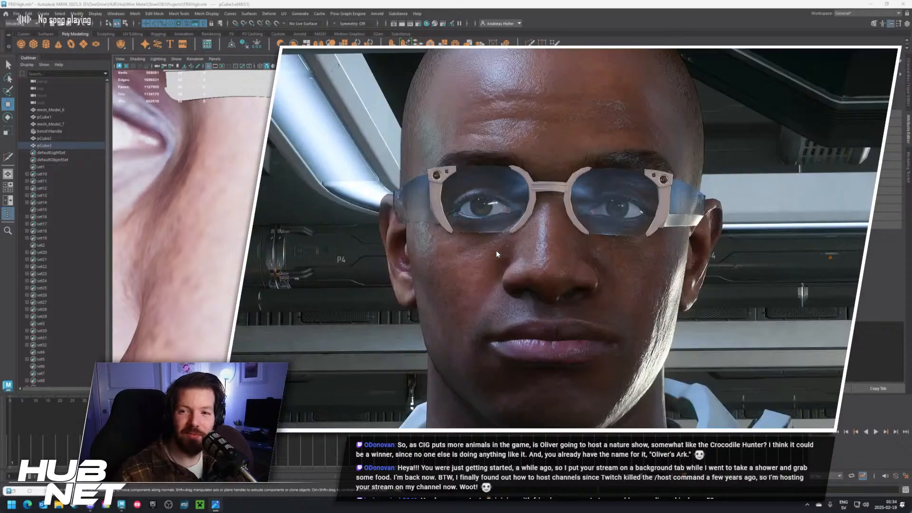
scroll(526, 204, "up", 5)
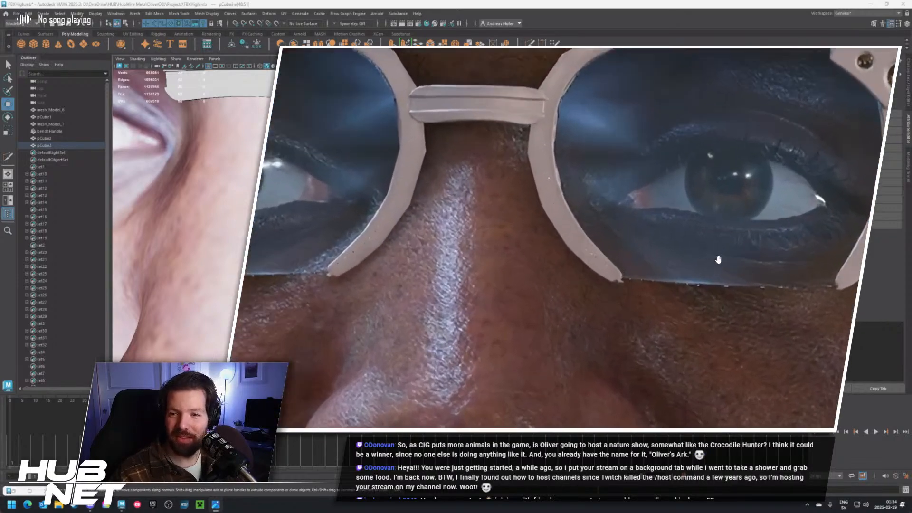
scroll(718, 264, "up", 2)
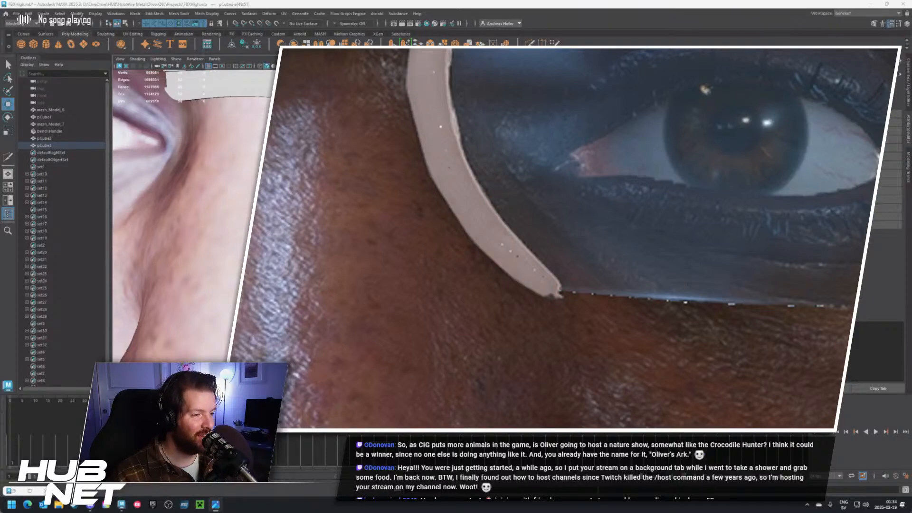
scroll(193, 217, "down", 3)
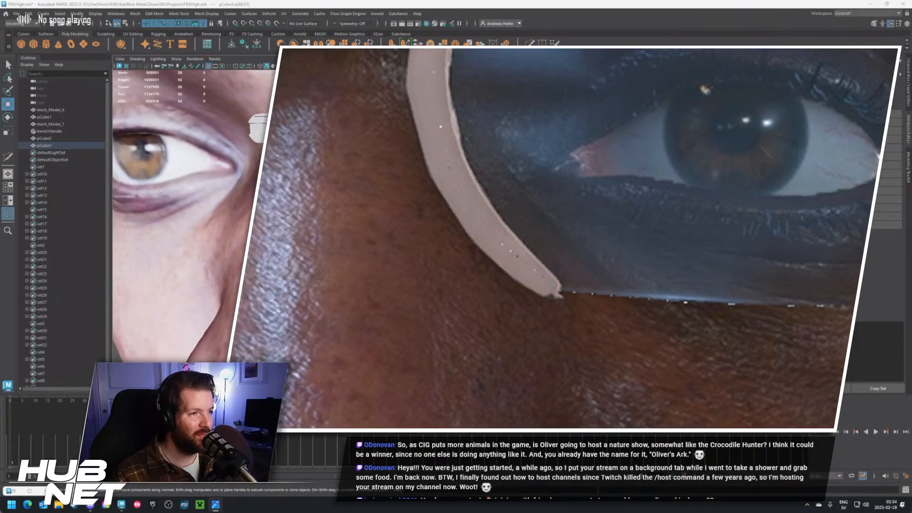
Insert two more vertical edge loops in the plate with Multi-Cut
left_click_drag(489, 213, 480, 242, "alt")
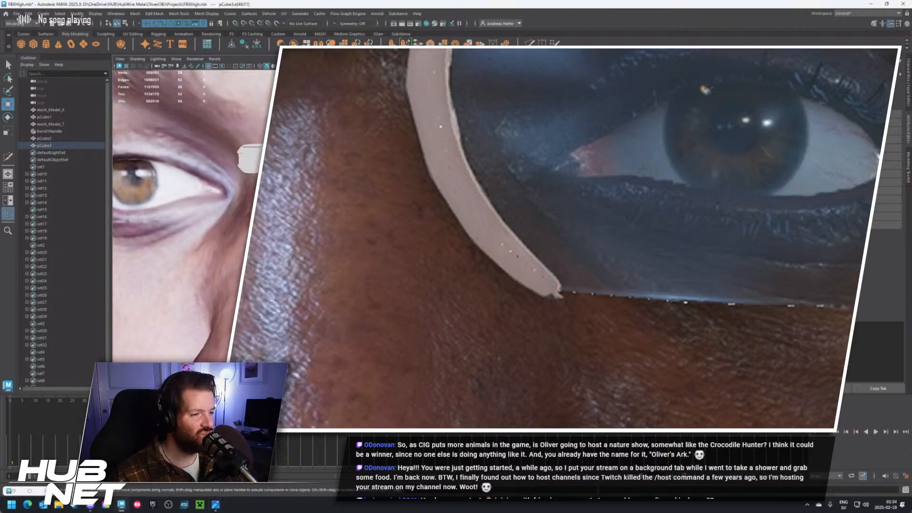
left_click(484, 228)
left_click(44, 146)
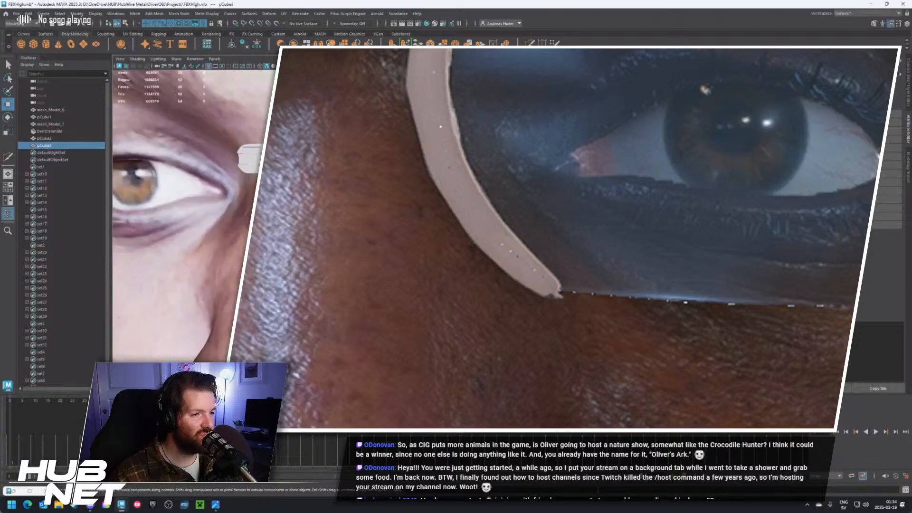
key("F10")
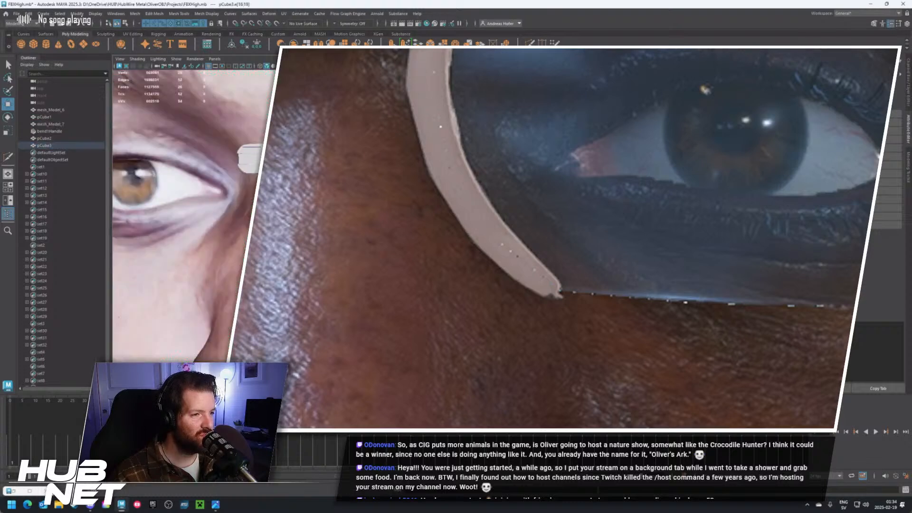
key("r")
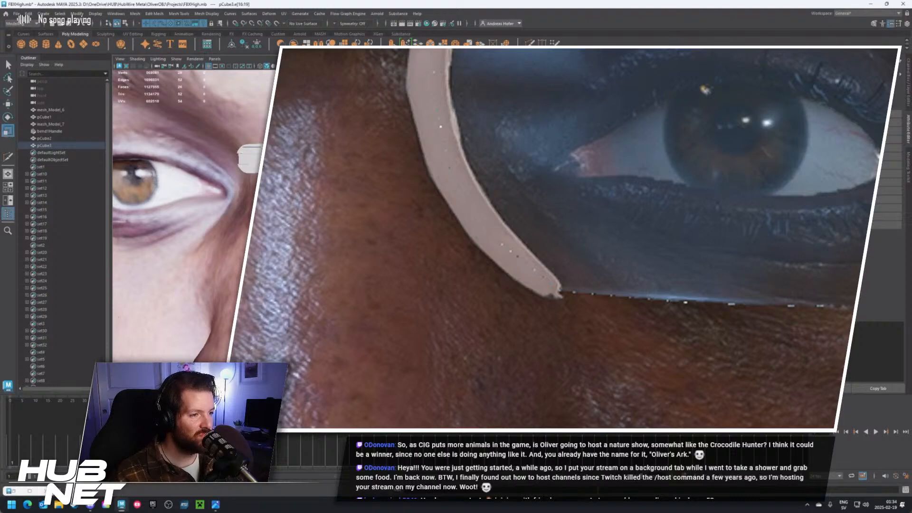
key("w")
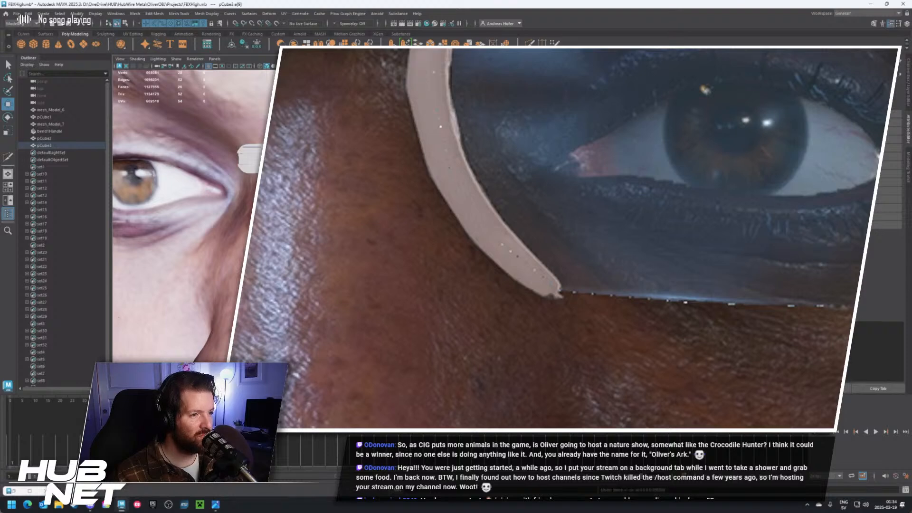
left_click_drag(428, 228, 532, 193, "alt")
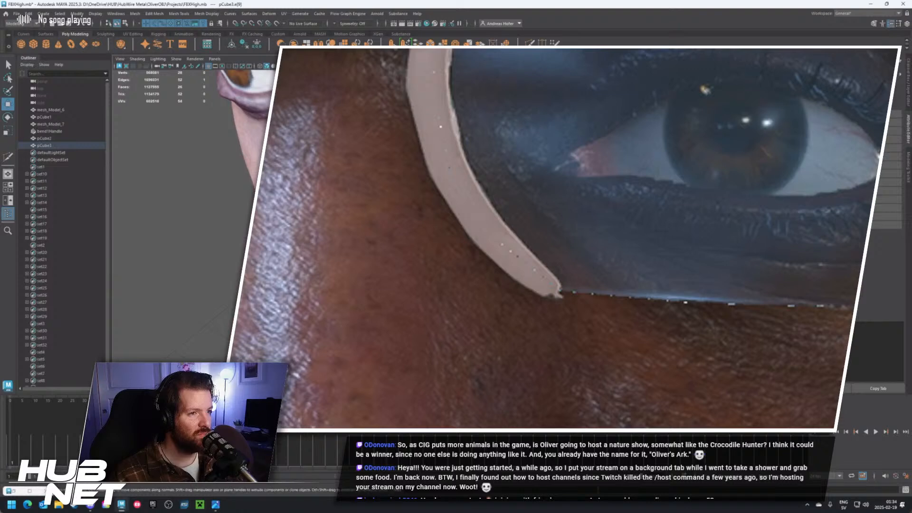
left_click(529, 43)
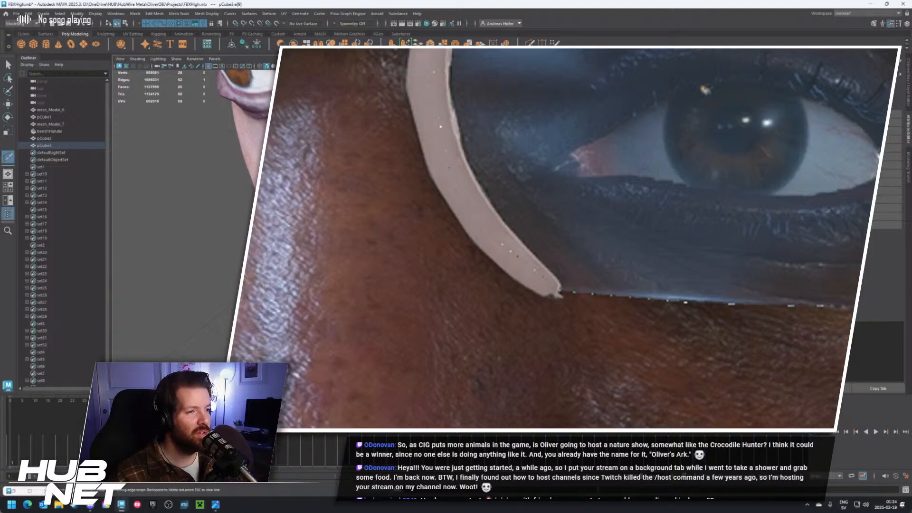
left_click(503, 214, "ctrl")
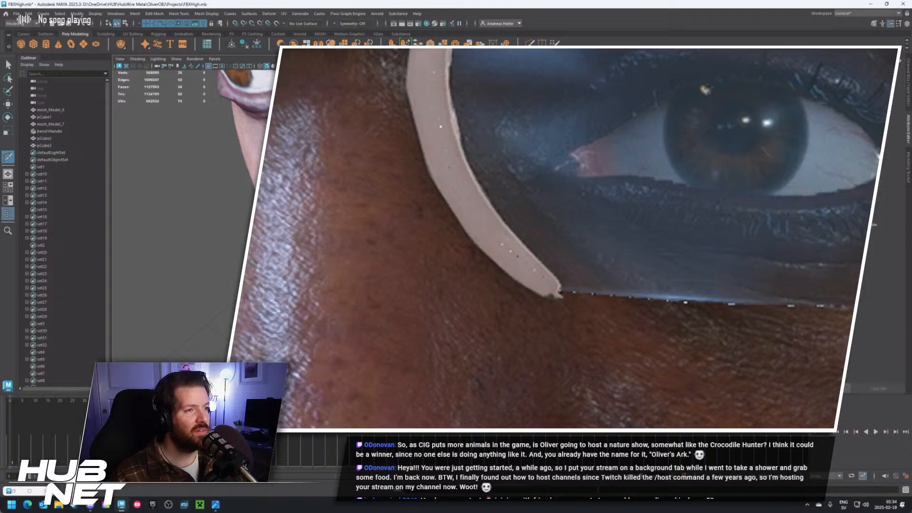
left_click_drag(523, 214, 452, 247, "alt")
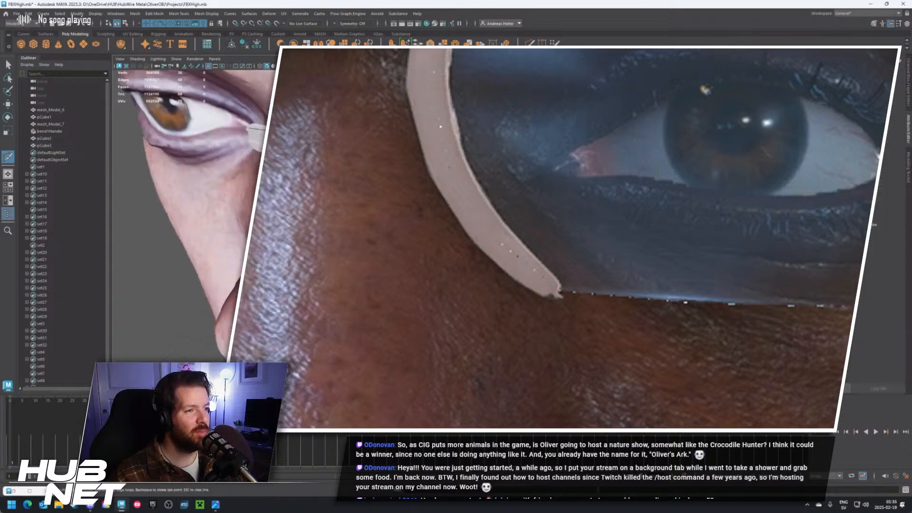
key("w")
Inspect the plate's edges and their fit against the curved piece and the face from several angles
left_click_drag(504, 213, 404, 247, "alt")
left_click(404, 242)
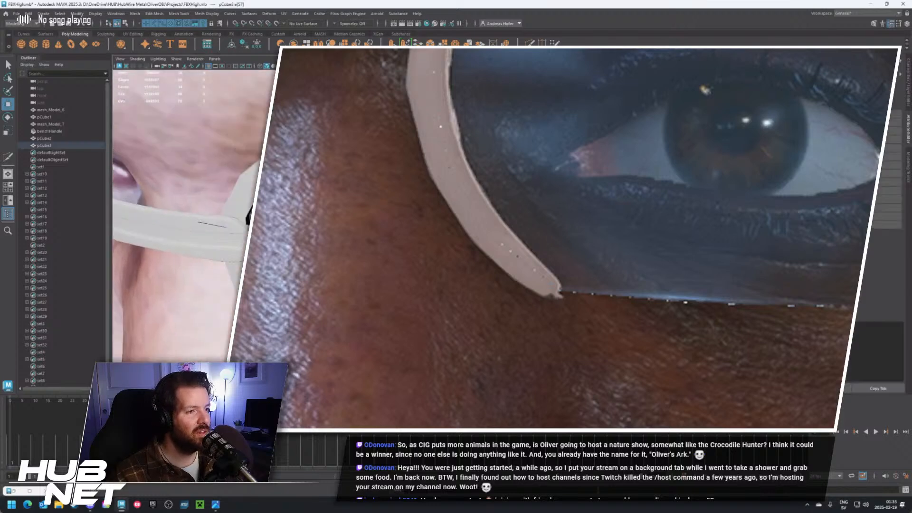
left_click(403, 243)
left_click_drag(404, 242, 418, 212, "alt")
scroll(475, 231, "down", 5)
scroll(475, 231, "up", 5)
scroll(475, 230, "up", 5)
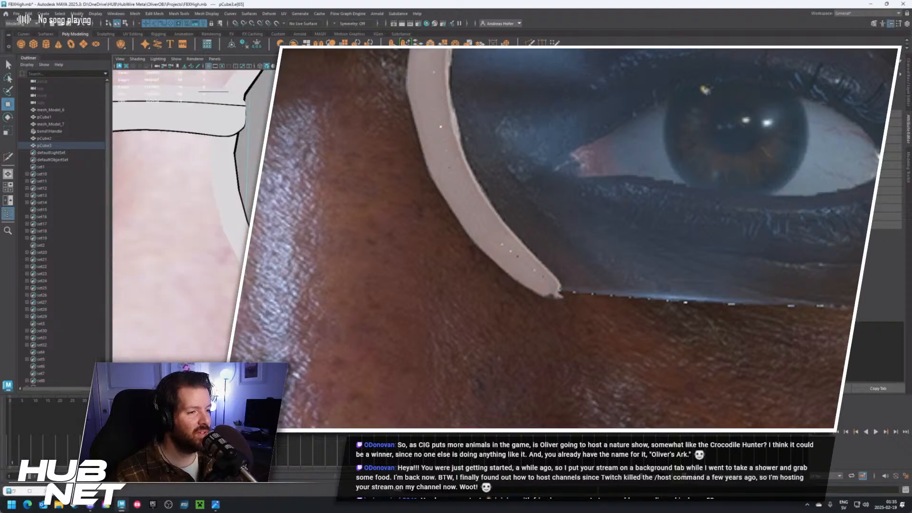
left_click_drag(475, 230, 504, 221, "alt")
scroll(475, 230, "down", 8)
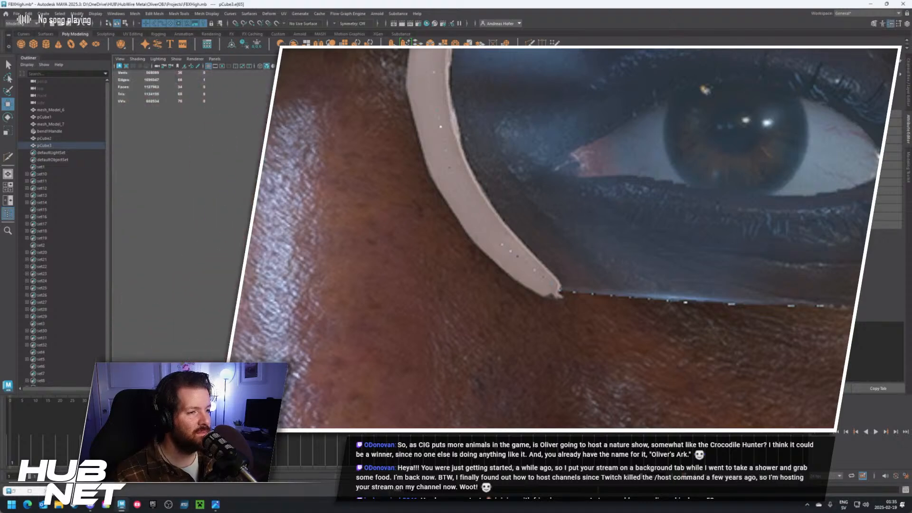
scroll(475, 231, "up", 5)
scroll(475, 231, "down", 3)
left_click_drag(475, 230, 461, 247, "alt")
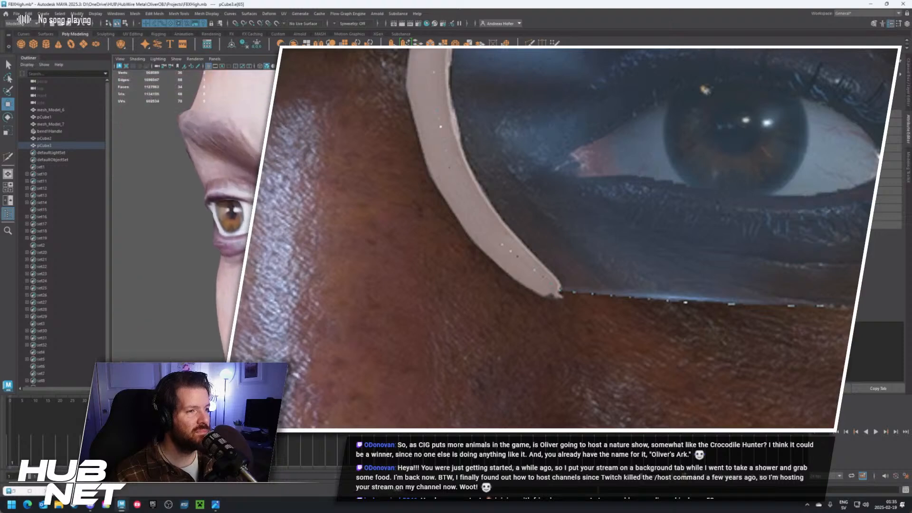
scroll(461, 247, "down", 4)
scroll(475, 230, "up", 3)
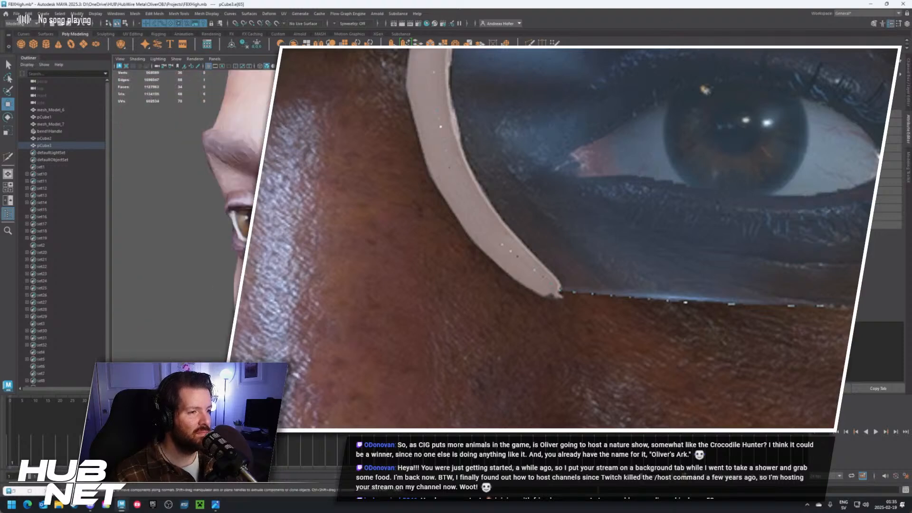
Move the plate's outer side face toward the nose, shortening the plate so its end lies over the eye
key("F11")
left_click(475, 230)
left_click_drag(475, 230, 546, 233, "alt")
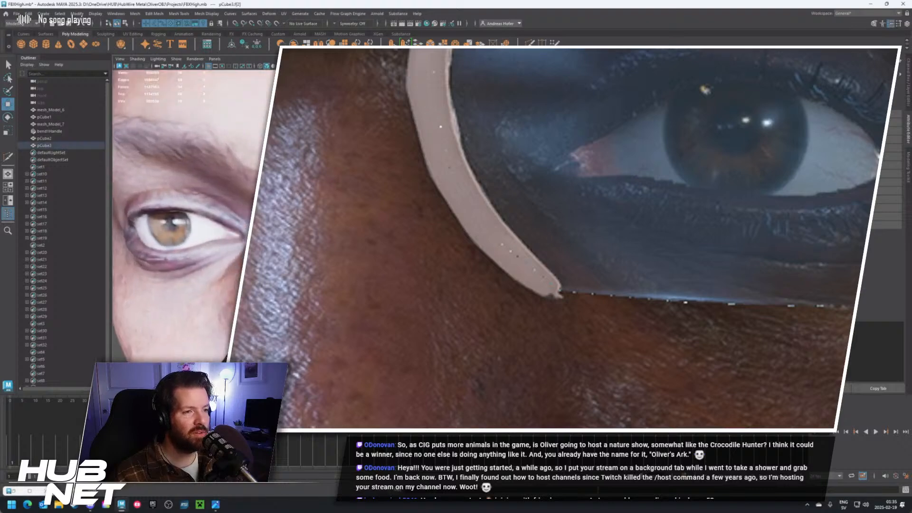
left_click_drag(546, 232, 475, 230, "alt")
key("alt+Tab")
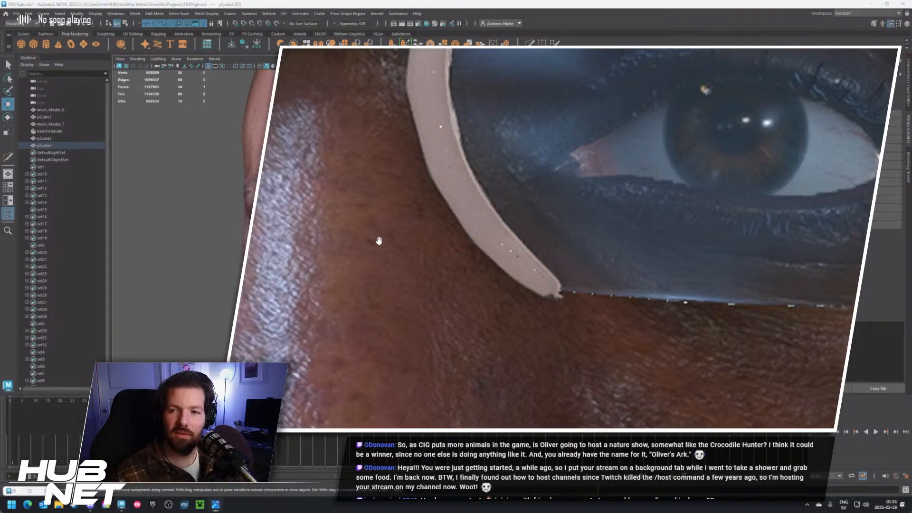
scroll(449, 271, "down", 4)
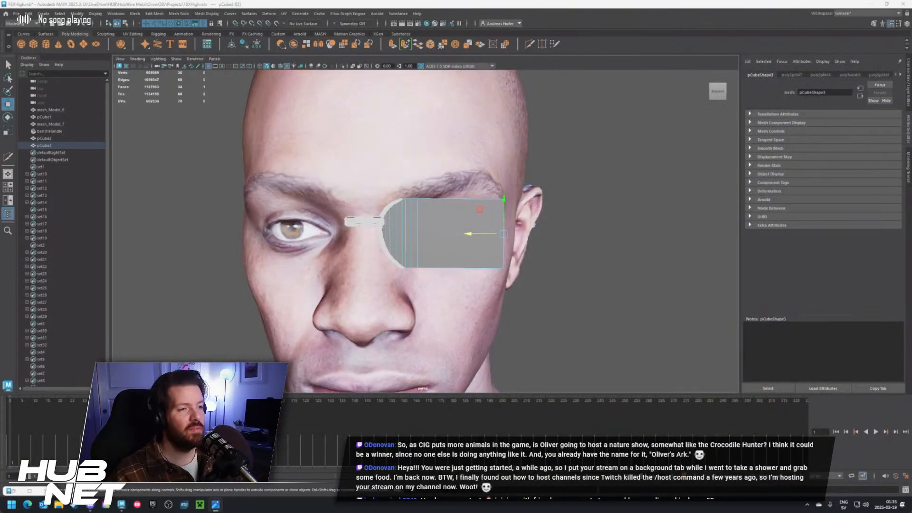
scroll(514, 265, "up", 2)
scroll(449, 216, "up", 4)
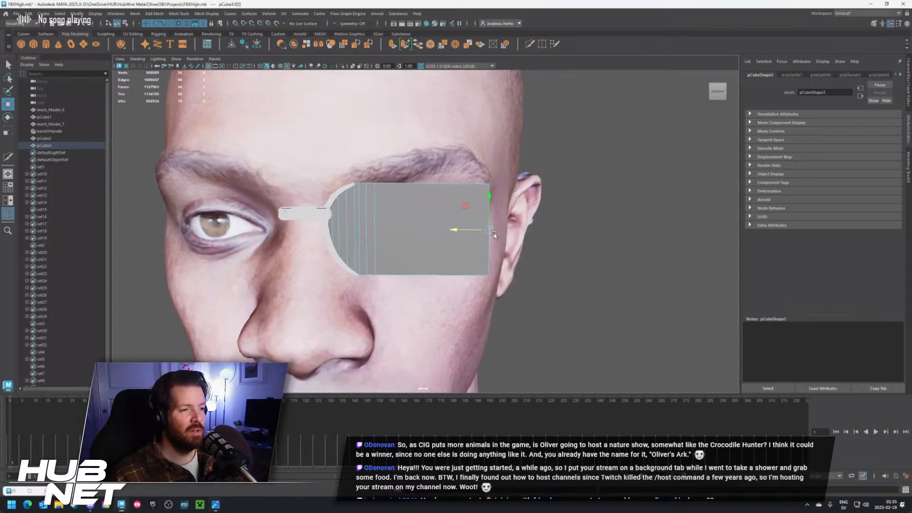
left_click_drag(448, 215, 394, 217)
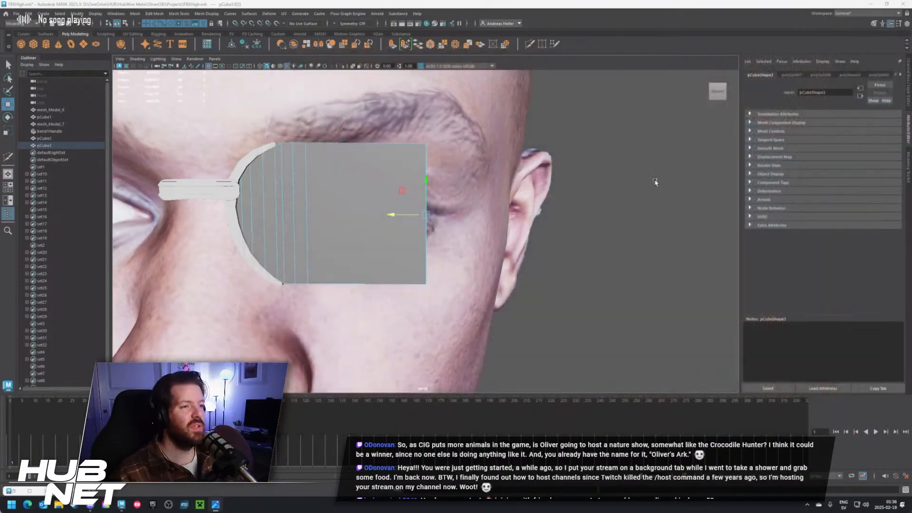
left_click_drag(407, 215, 365, 217)
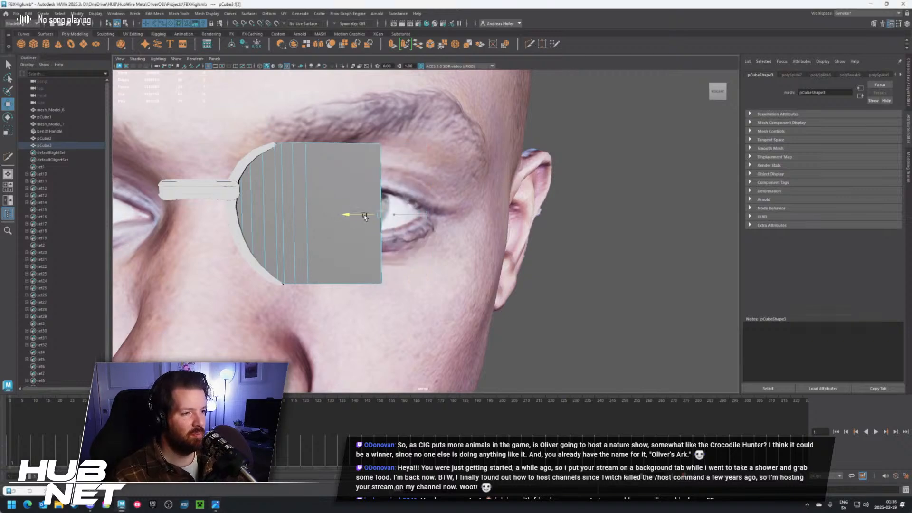
scroll(482, 310, "down", 4)
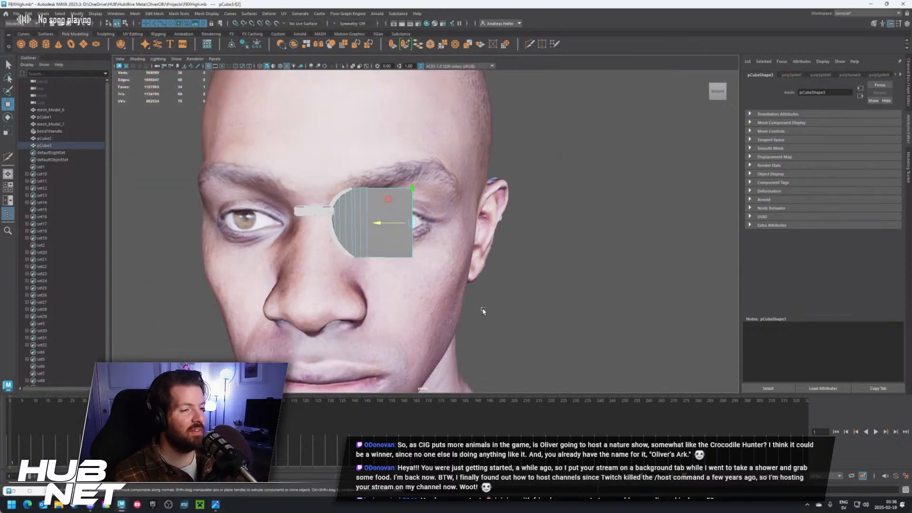
scroll(482, 310, "up", 4)
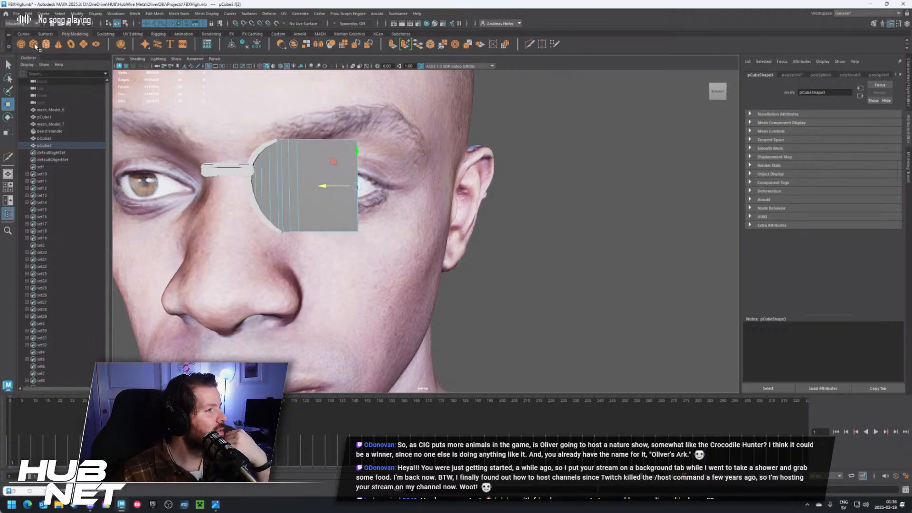
Create a new polygon cube and place it at the upper part of the plate, beside the curved piece
key("ctrl+d")
scroll(327, 205, "down", 5)
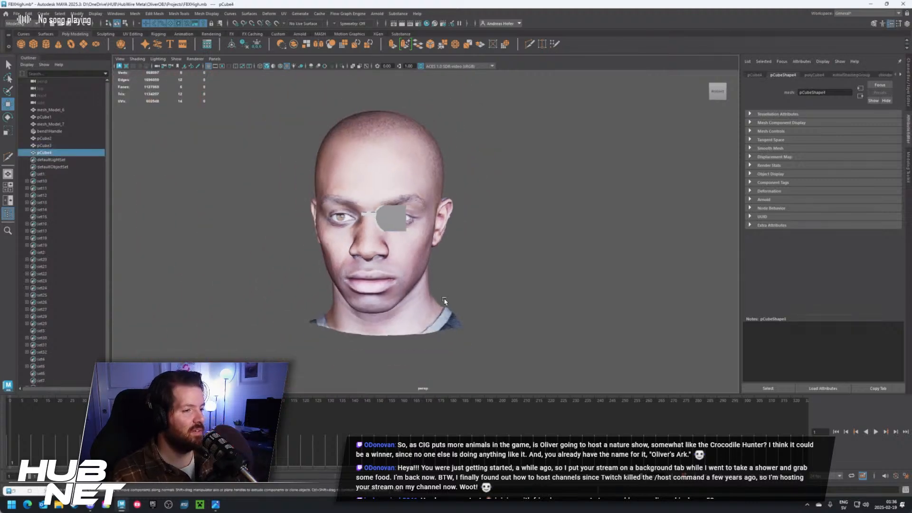
left_click_drag(327, 205, 371, 249, "alt")
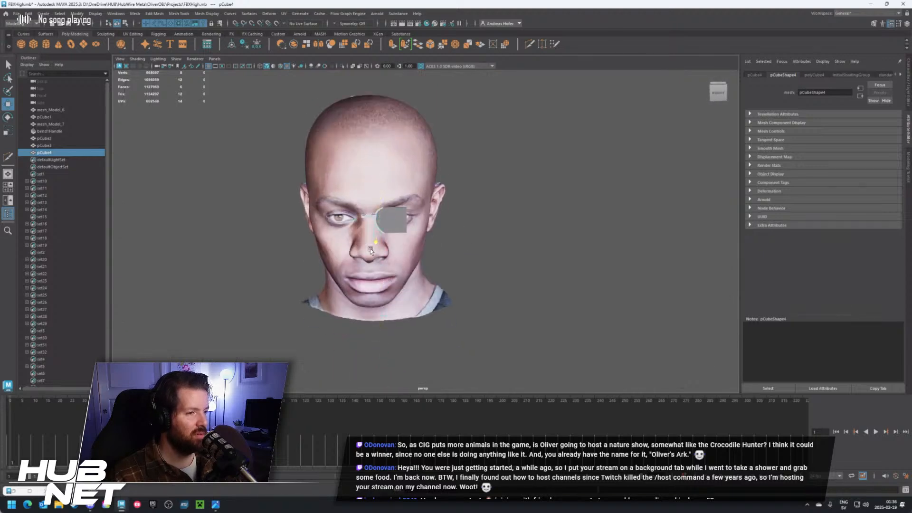
right_click_drag(366, 241, 422, 288, "alt")
left_click_drag(423, 289, 334, 186)
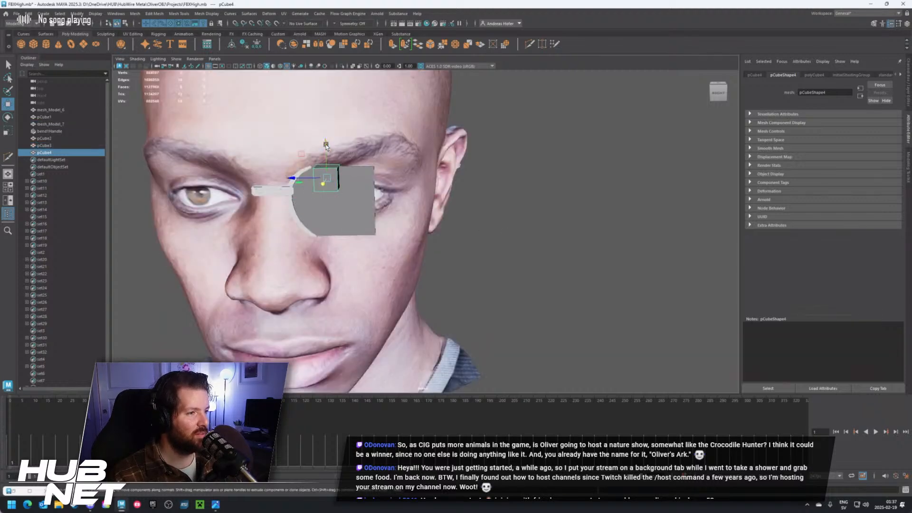
Scale the new cube vertically into a tall upright block that matches the height of the lens plate
scroll(442, 227, "up", 5)
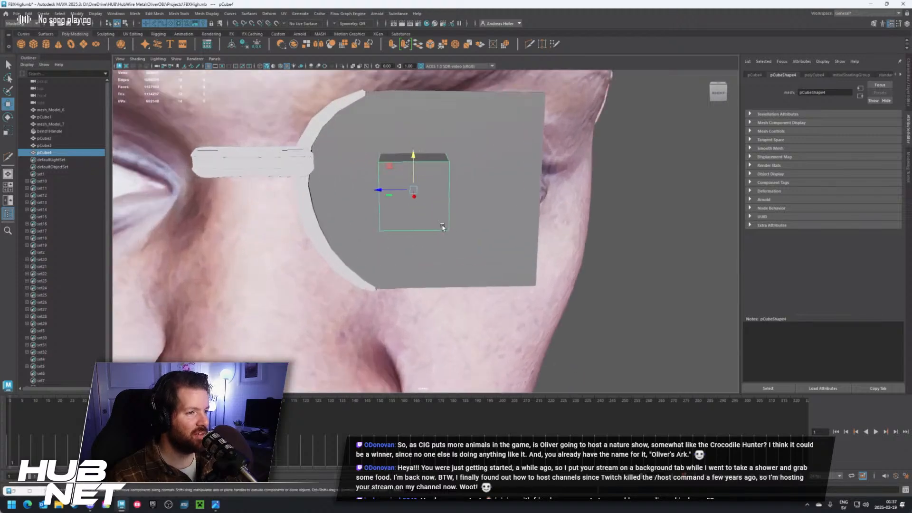
key("r")
left_click_drag(413, 192, 406, 156)
key("w")
key("r")
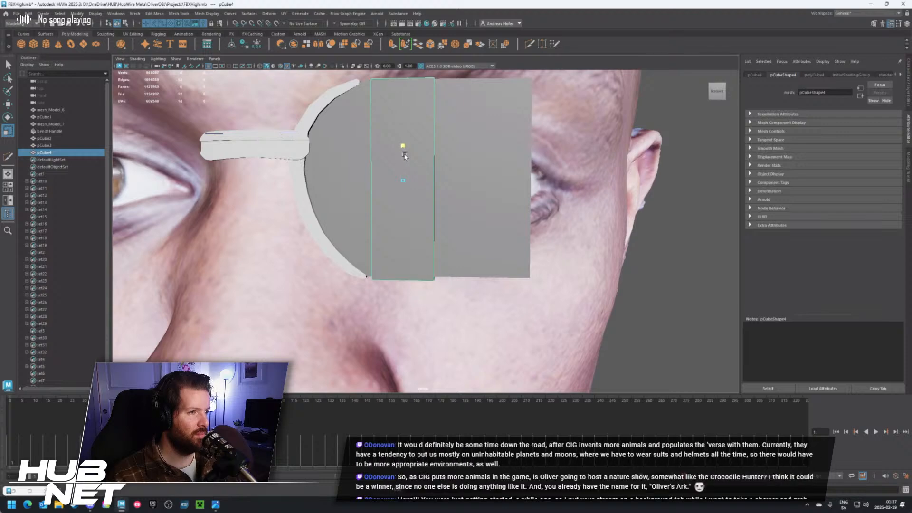
key("w")
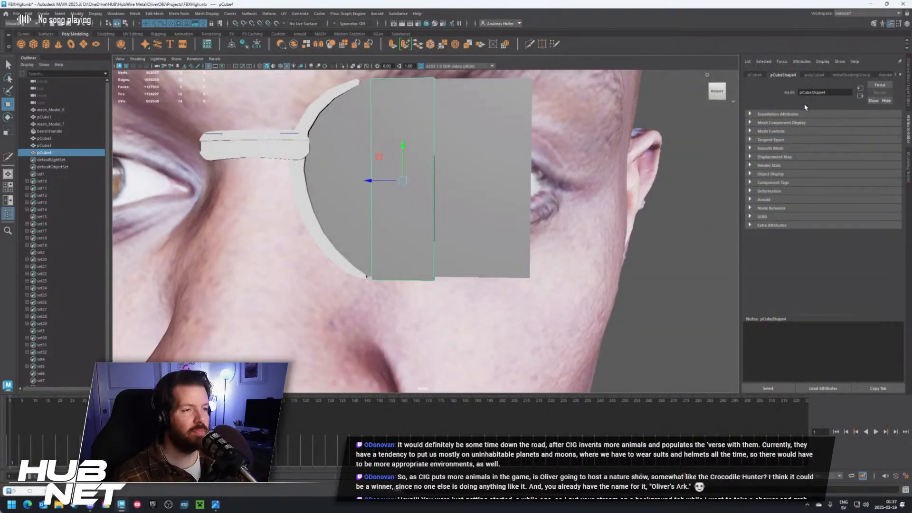
Align the block's depth with the lens plate and move it outward just beyond the plate's outer end
left_click_drag(375, 181, 423, 237, "alt")
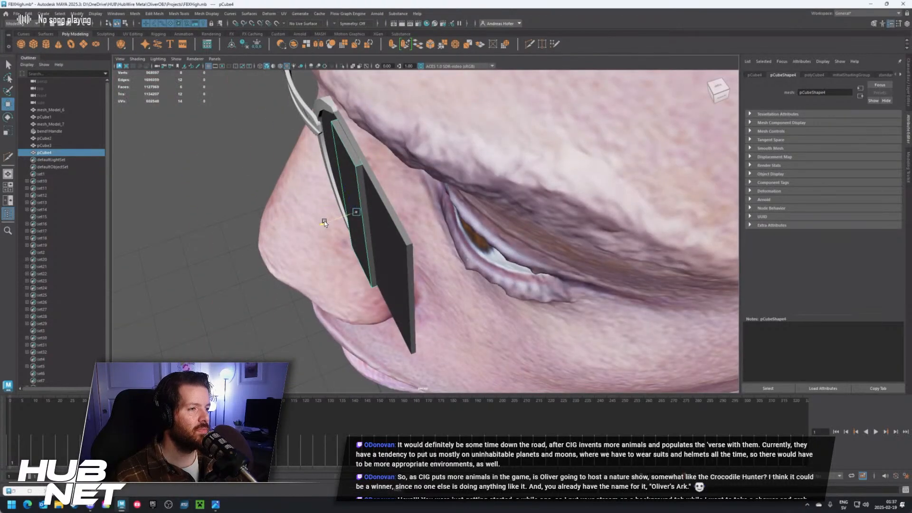
left_click_drag(326, 219, 330, 222)
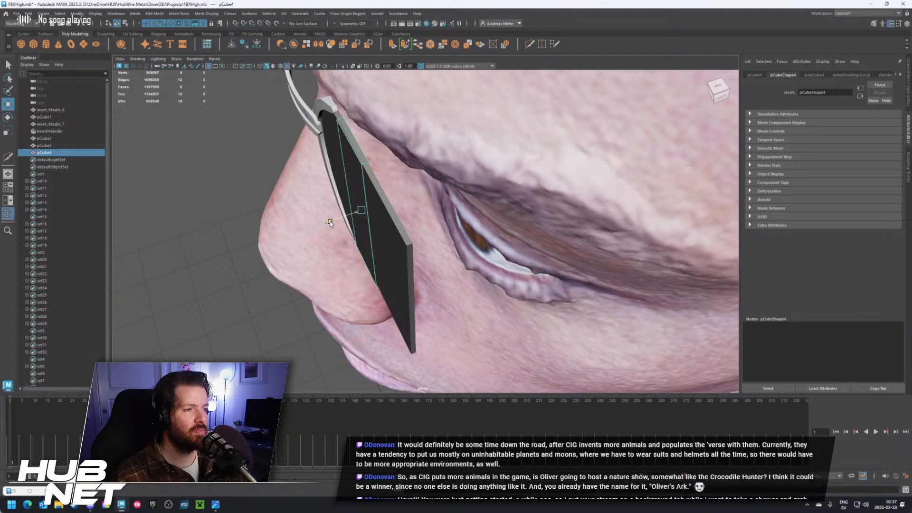
left_click_drag(348, 187, 393, 273)
left_click_drag(462, 224, 546, 145, "alt")
mouse_move(491, 186)
left_mouse_down()
mouse_move(549, 194)
mouse_move(487, 208)
mouse_move(482, 189)
left_mouse_up()
left_click_drag(481, 180, 483, 208, "alt")
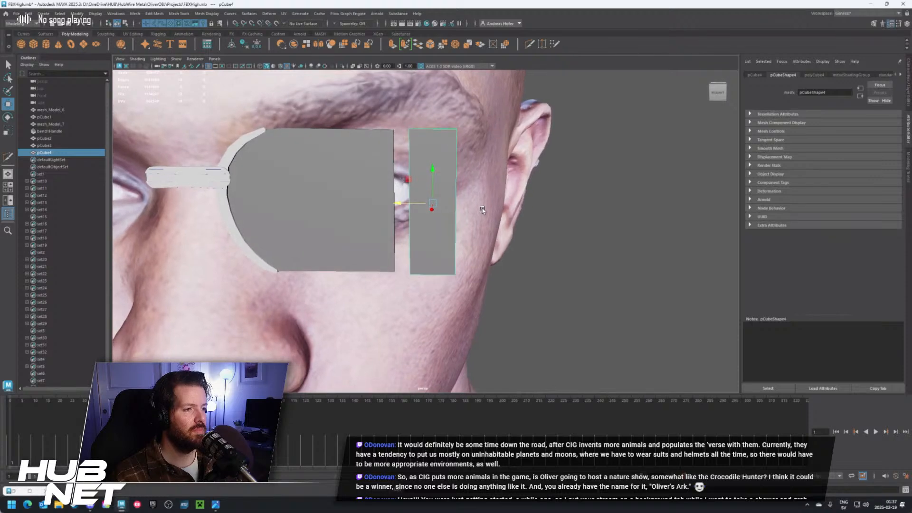
Insert seven evenly spaced horizontal edge loops along the height of the block with Multi-Cut
right_click(430, 238)
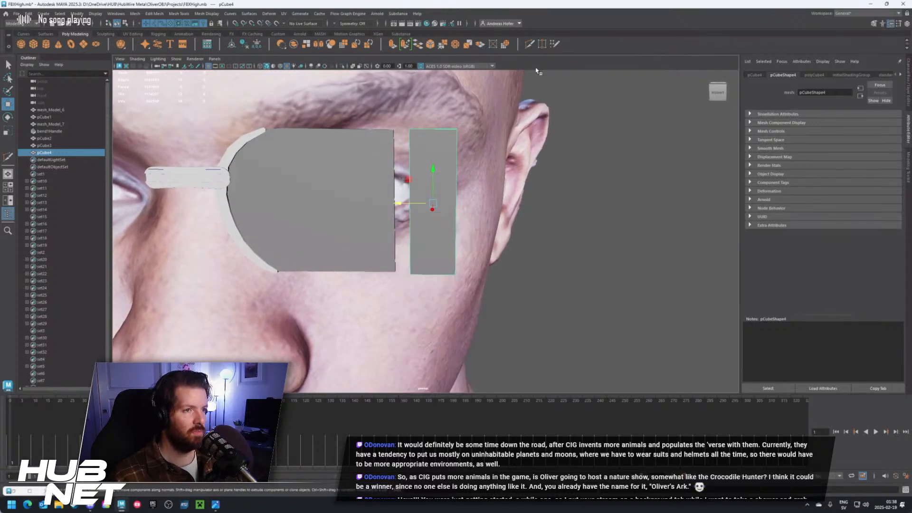
left_click(536, 197)
scroll(483, 264, "up", 6)
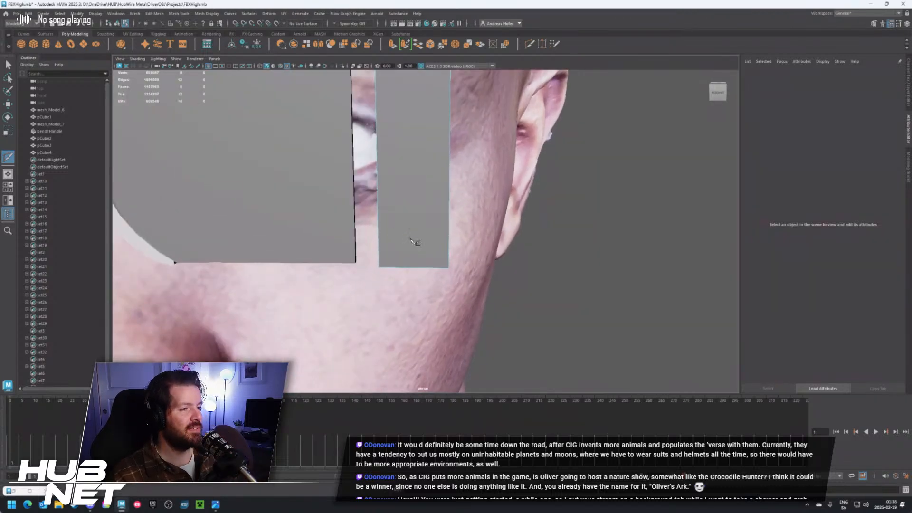
left_click(382, 137)
left_click(383, 213)
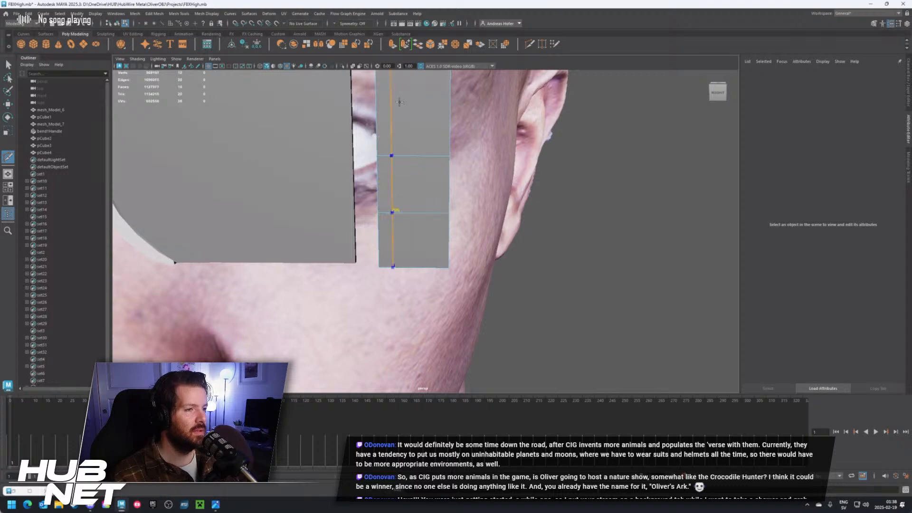
left_click(386, 240)
left_click(390, 180)
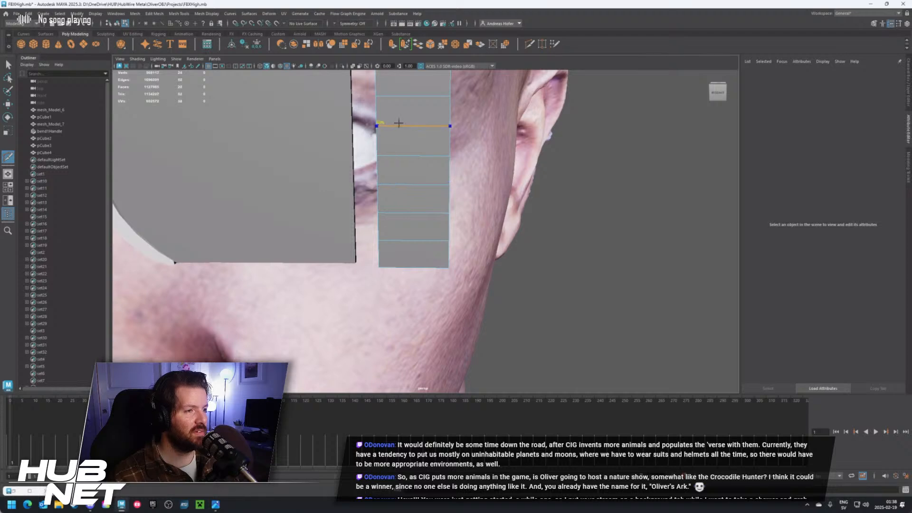
left_click(398, 125)
scroll(430, 135, "down", 5)
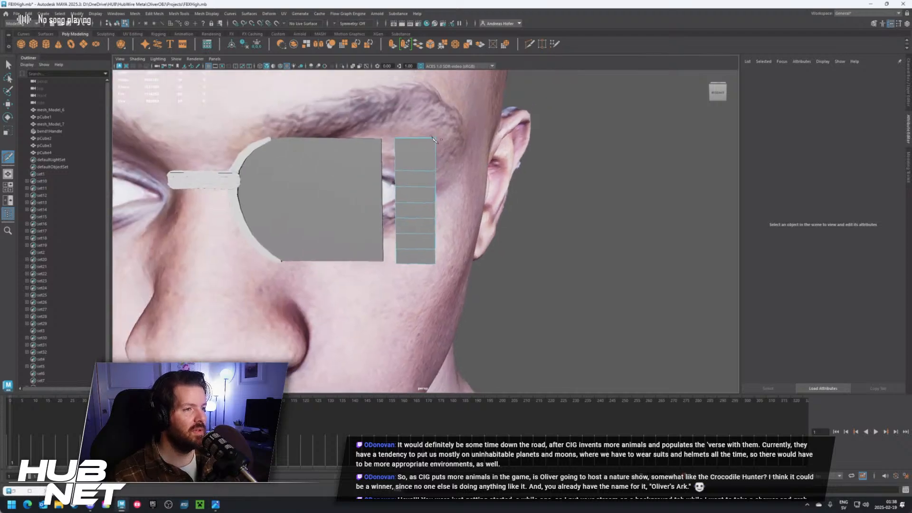
middle_click_drag(433, 140, 429, 149, "alt")
left_click(393, 163)
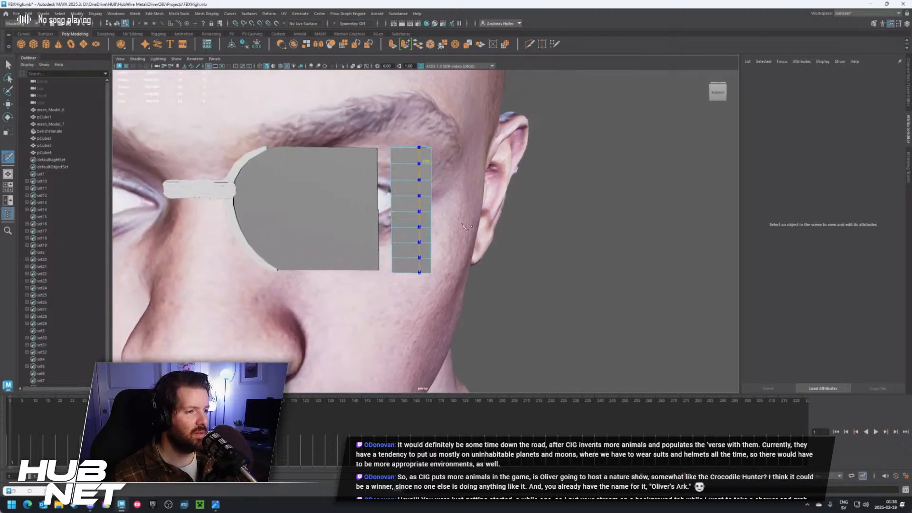
scroll(446, 190, "up", 5)
middle_click_drag(436, 257, 457, 199, "alt")
left_click_drag(426, 214, 428, 207, "alt")
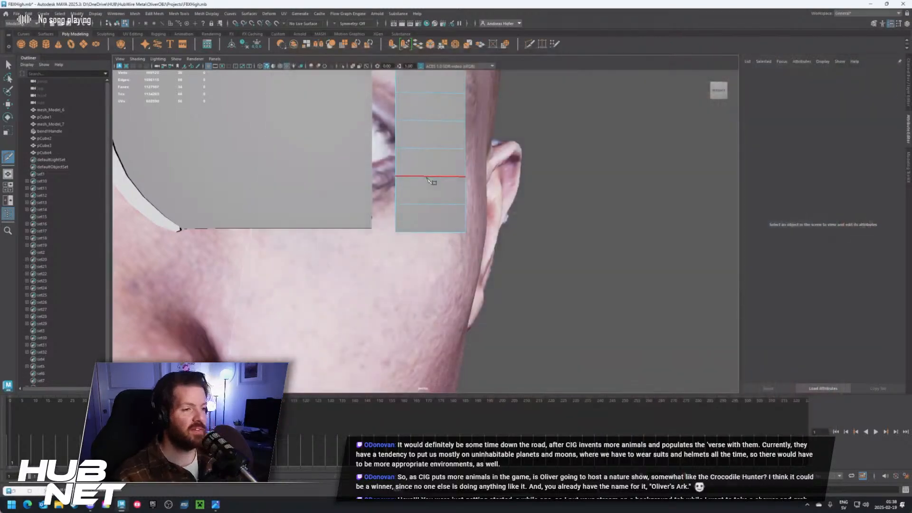
left_click_drag(432, 179, 402, 159, "alt")
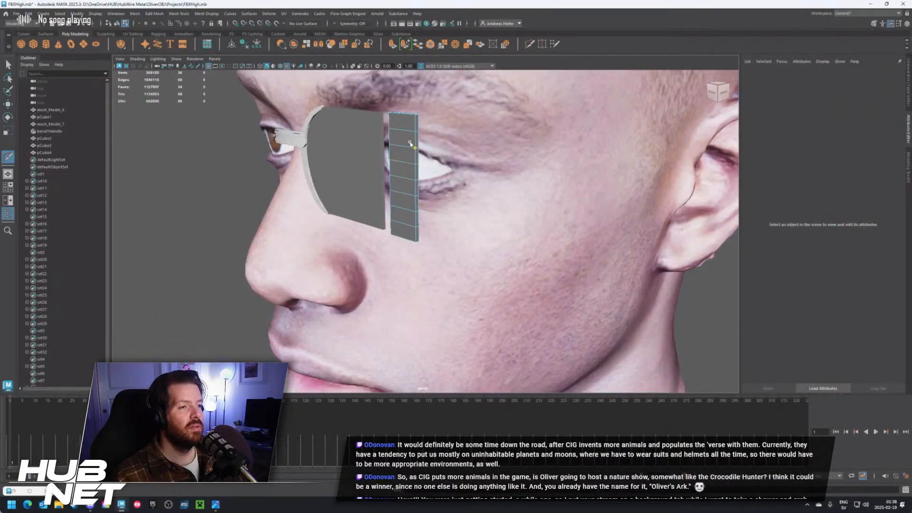
right_click_drag(411, 144, 409, 164)
left_click_drag(408, 164, 458, 109, "alt")
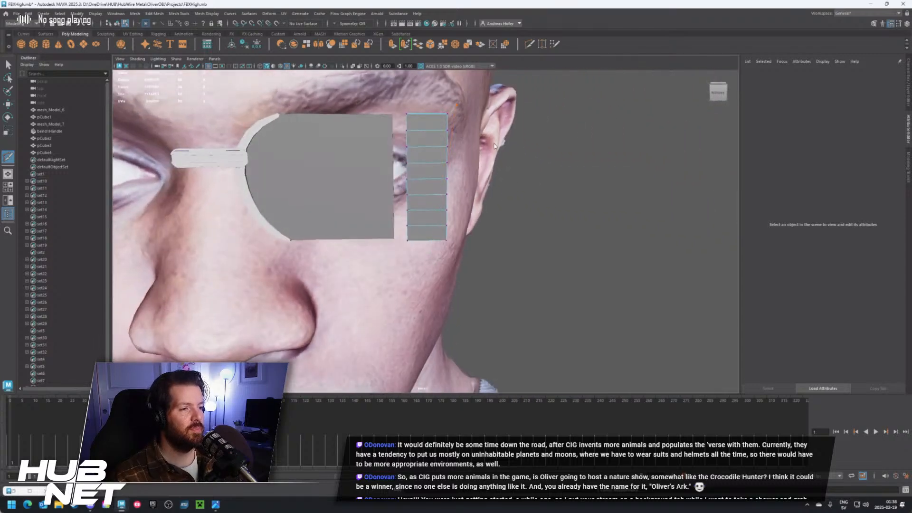
right_click_drag(494, 146, 460, 112)
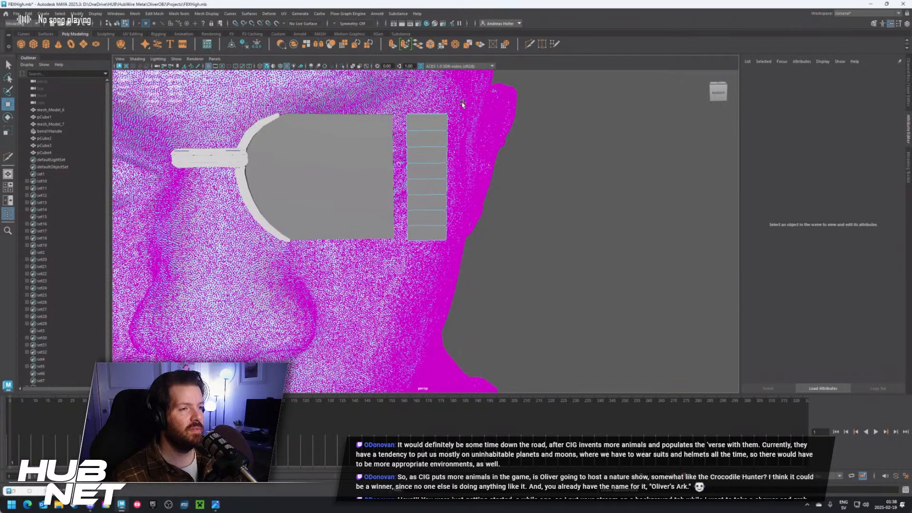
left_click_drag(463, 104, 428, 260)
left_click(574, 253)
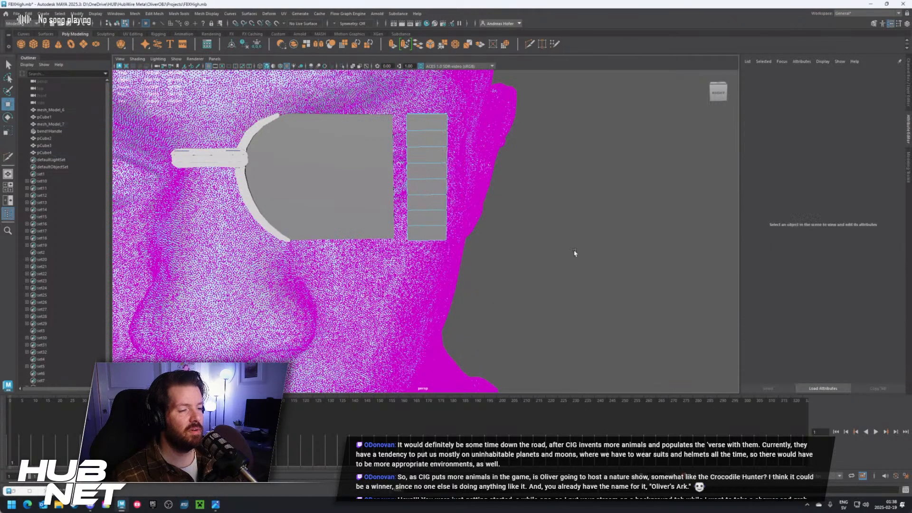
right_click_drag(631, 219, 659, 208)
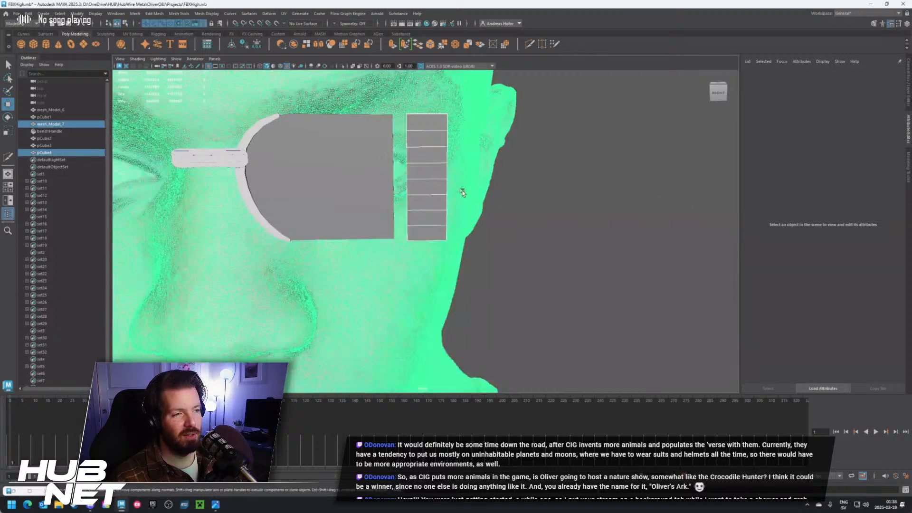
Move the vertices along the block's outer side toward the nose to make the block narrower
left_click(430, 178)
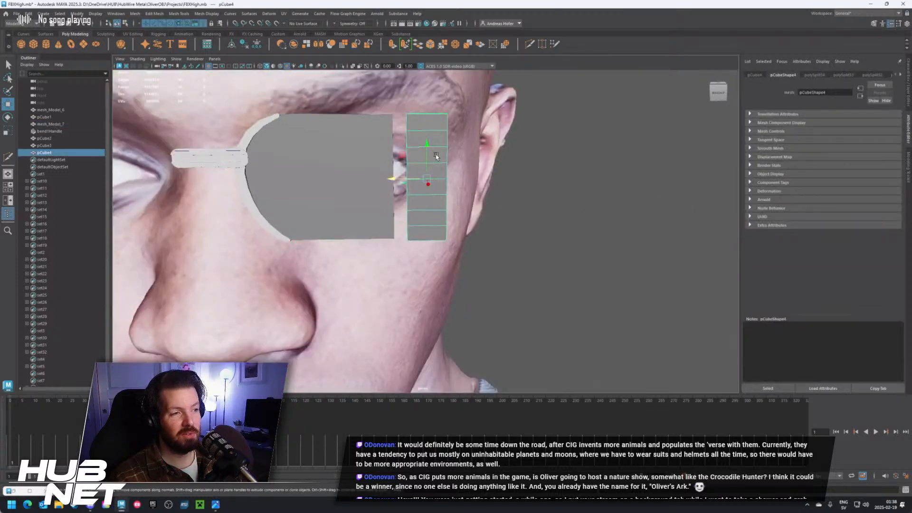
right_click_drag(436, 154, 404, 152)
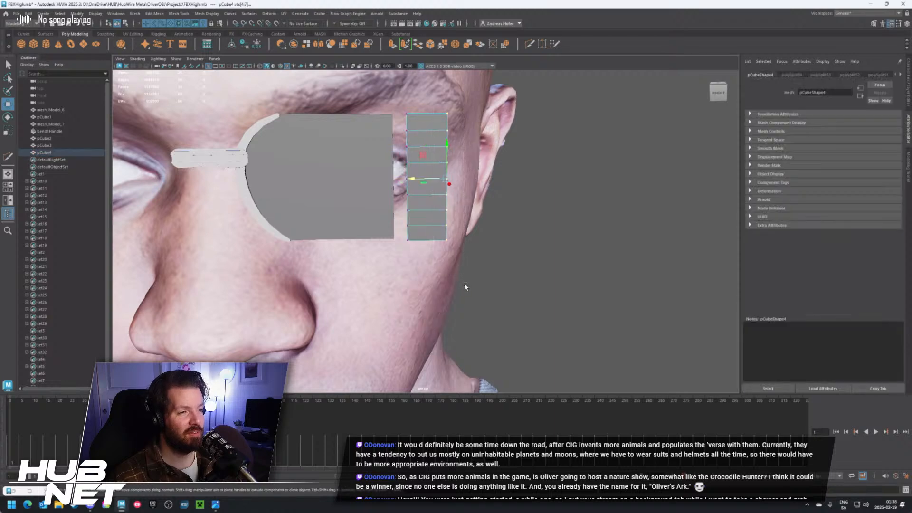
left_click_drag(413, 178, 382, 182)
Rotate the block's bottom face and scale it smaller to form a slanted, tapered lower end
scroll(382, 252, "up", 2)
scroll(384, 244, "up", 5)
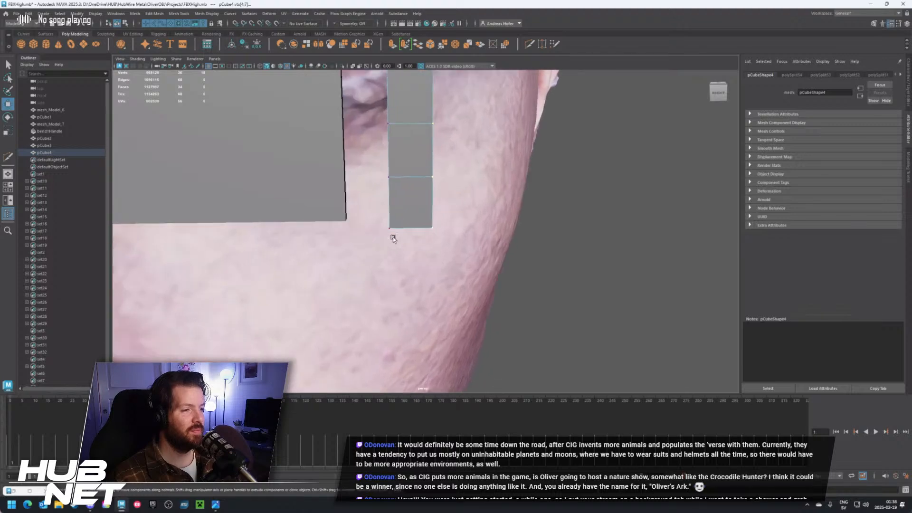
mouse_move(398, 205)
right_mouse_down()
mouse_move(398, 191)
mouse_move(398, 221)
right_mouse_up()
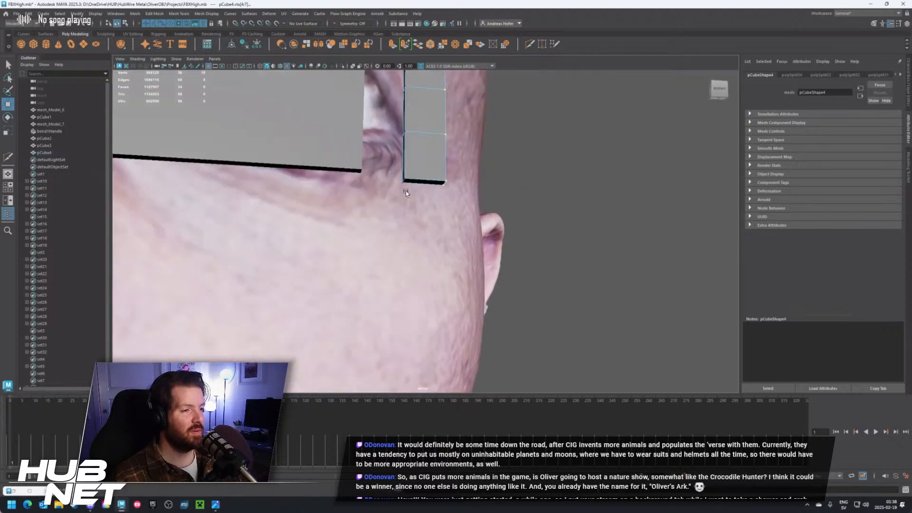
left_click(419, 181)
key("e")
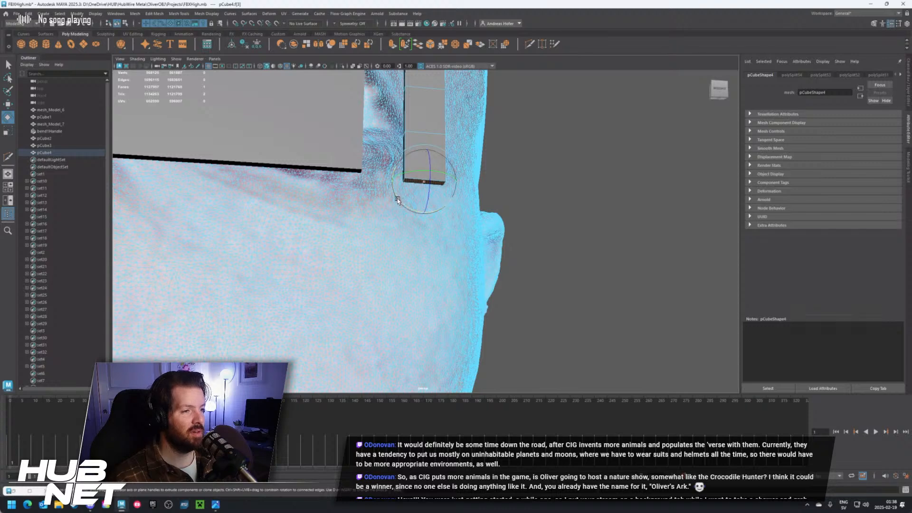
left_click_drag(398, 200, 350, 158)
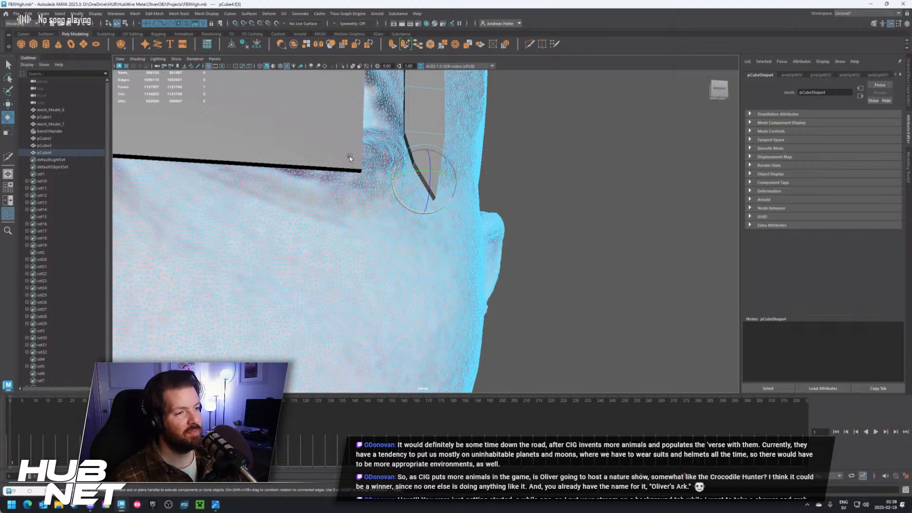
key("r")
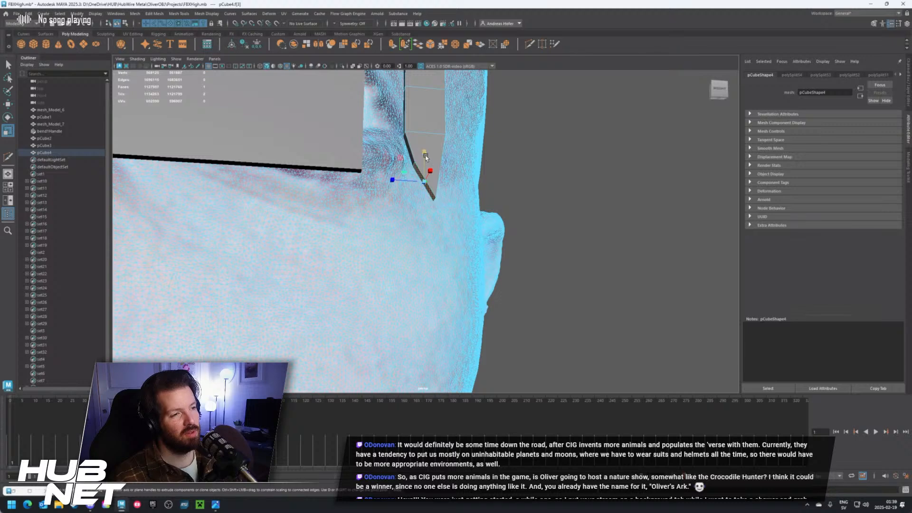
left_click_drag(425, 158, 314, 227)
key("w")
scroll(295, 214, "up", 5)
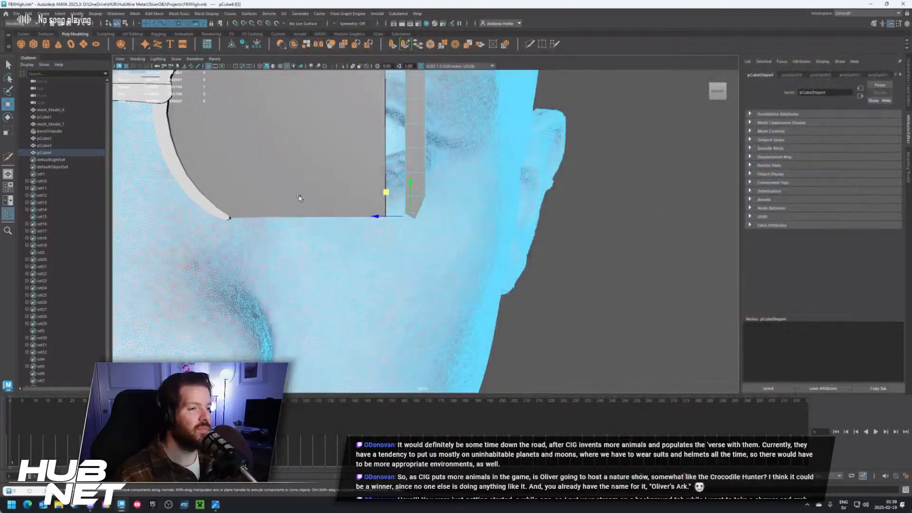
Rotate the bottom face to a steeper slant facing away from the nose and adjust its placement against the cheek
right_click_drag(331, 202, 358, 224, "alt")
left_click_drag(358, 224, 358, 212, "alt")
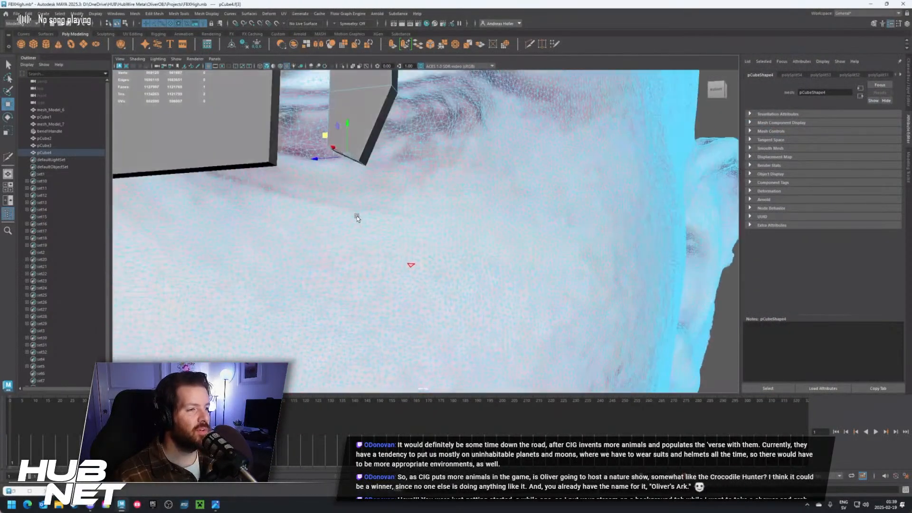
key("e")
left_click_drag(375, 148, 353, 171)
middle_click_drag(307, 186, 379, 217, "alt")
right_click_drag(379, 217, 413, 224, "alt")
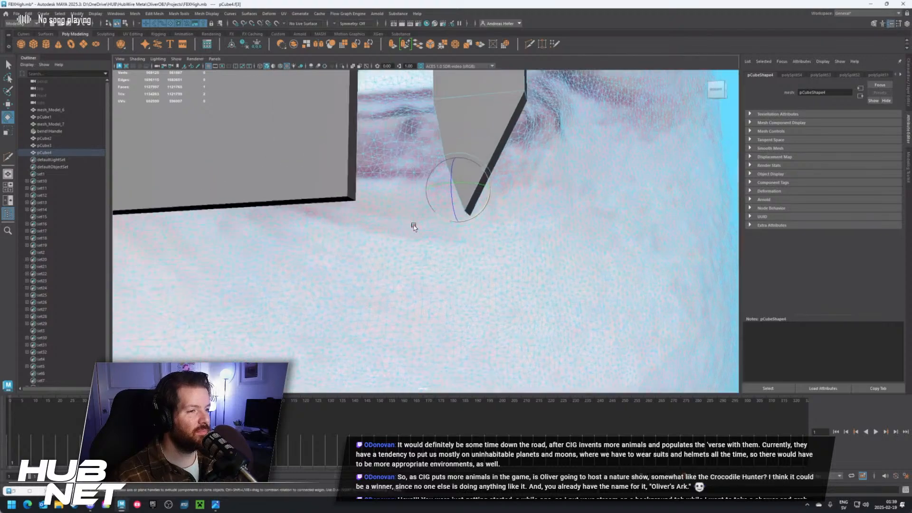
key("w")
left_click_drag(441, 189, 472, 197, "alt")
key("r")
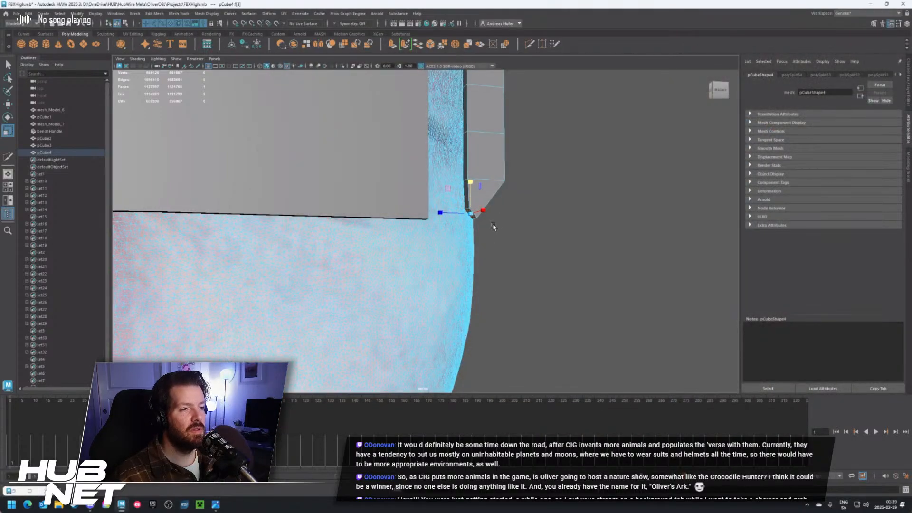
key("e")
scroll(577, 226, "down", 5)
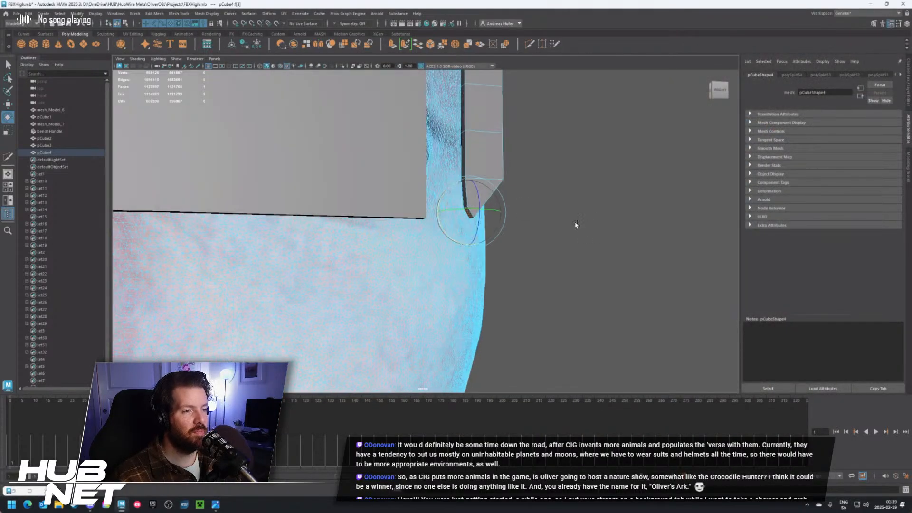
Select the lowest edge loop of the block and move and rotate it to bend the lower end toward the nose
right_click_drag(479, 171, 477, 151)
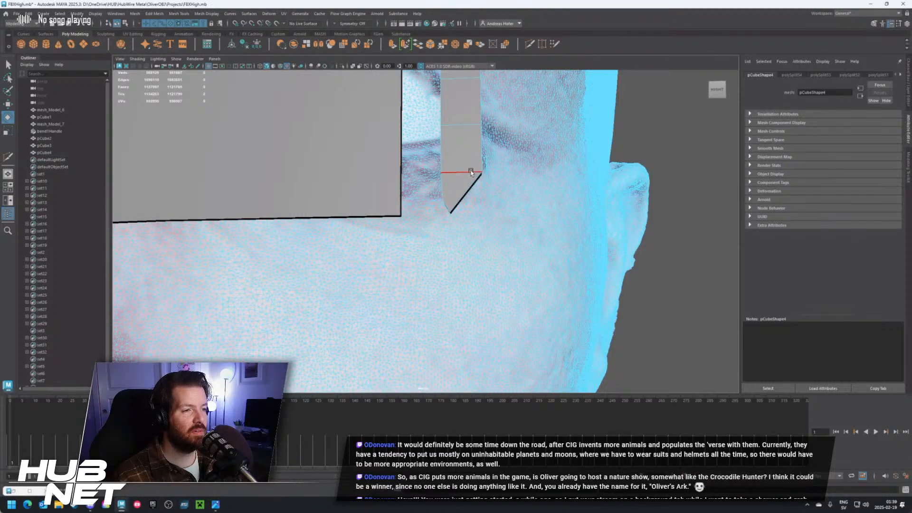
key("w")
double_click(436, 167)
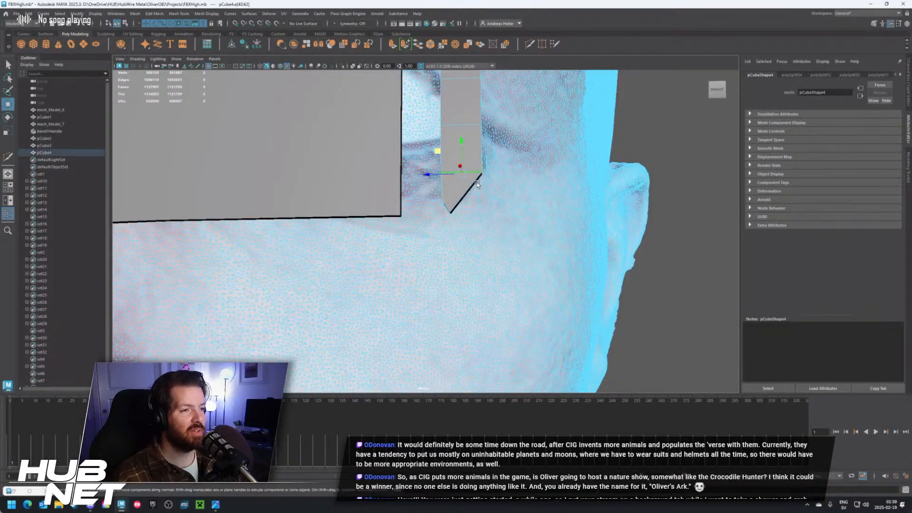
left_click_drag(477, 185, 441, 179, "alt")
middle_click_drag(446, 170, 461, 172)
key("e")
left_click_drag(502, 169, 479, 226, "alt")
Move the second-lowest edge loop of the block outward, away from the nose, and rotate it to follow the bend
key("r")
left_click(462, 189)
key("w")
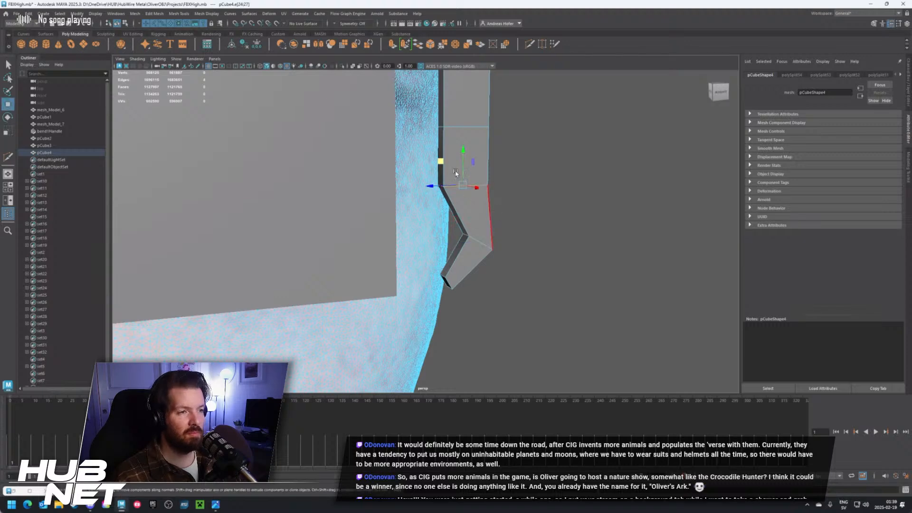
middle_click_drag(451, 159, 488, 163)
left_click_drag(489, 163, 380, 225, "alt")
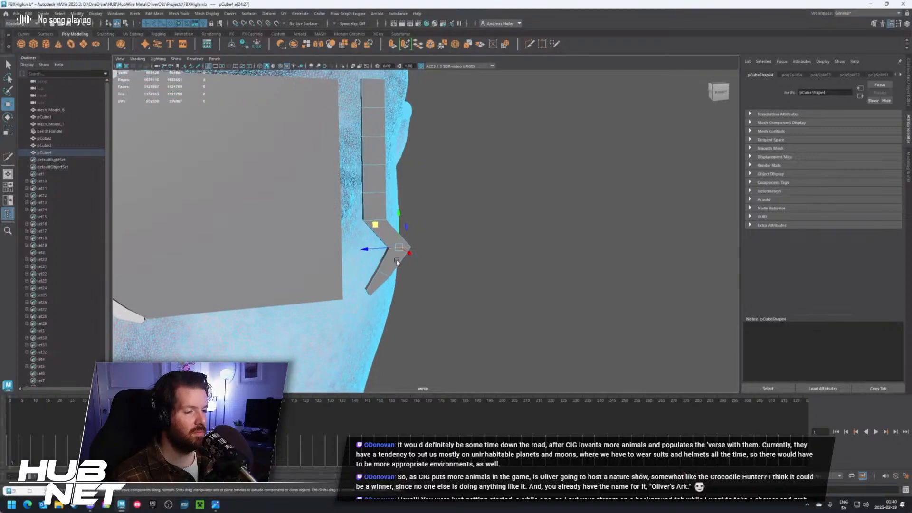
key("e")
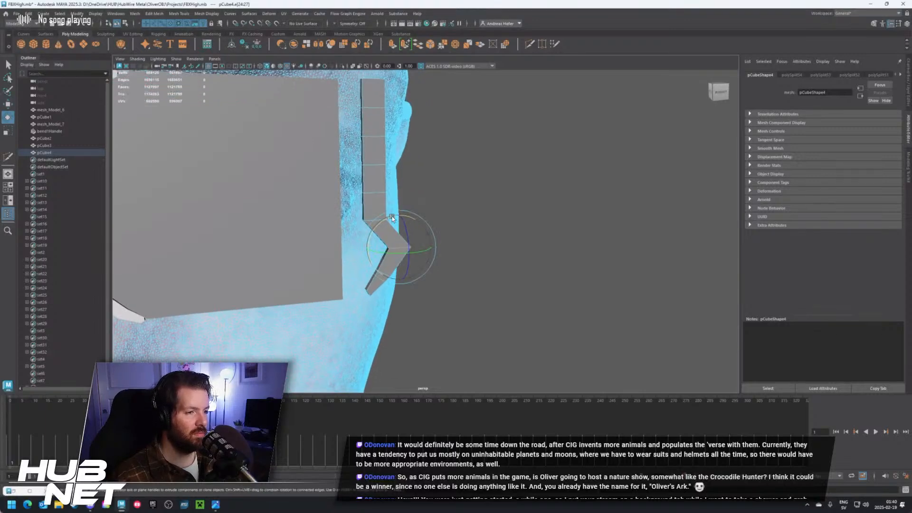
Move the next two edge loops up the block outward to continue the curve, scaling the lower one slightly wider
left_click(372, 220)
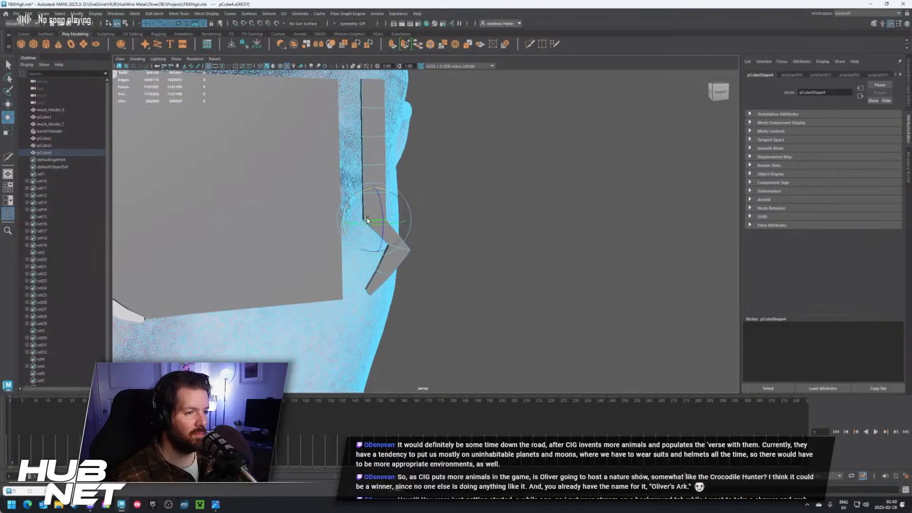
key("w")
left_click_drag(338, 220, 405, 229)
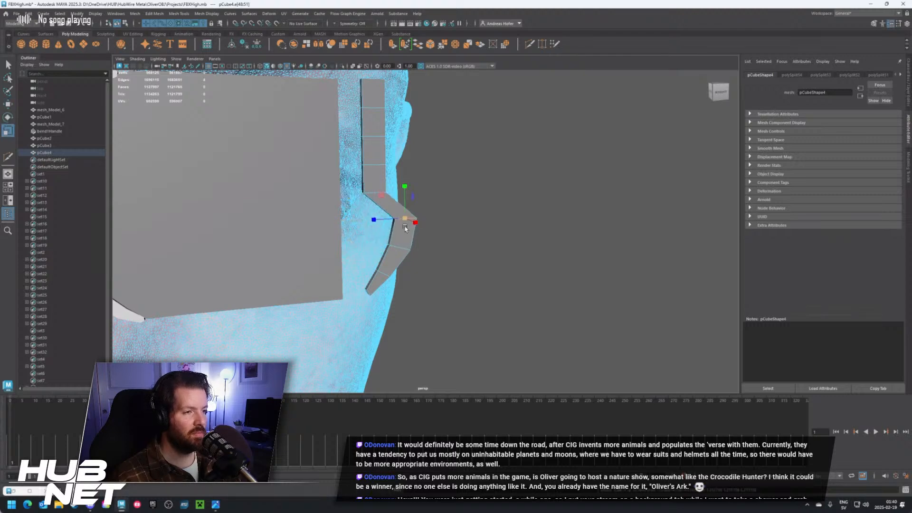
middle_click_drag(383, 195, 381, 195)
left_click(381, 193)
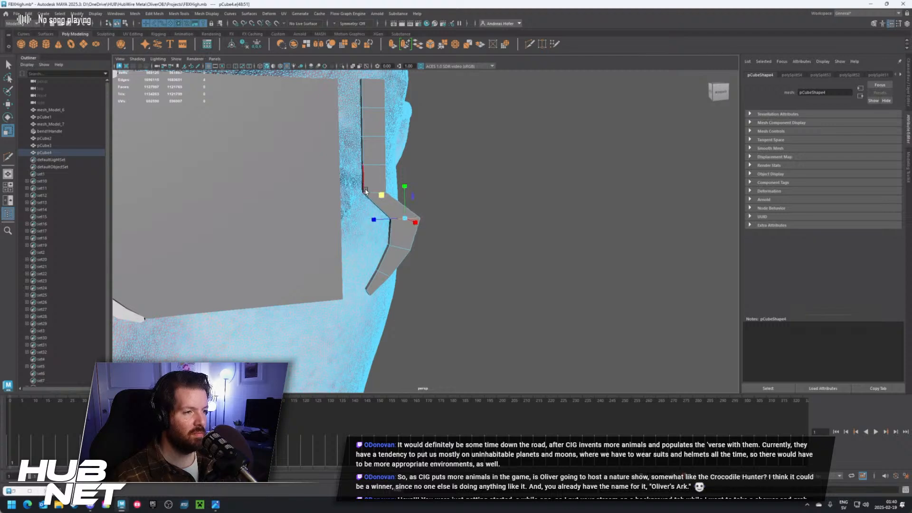
key("w")
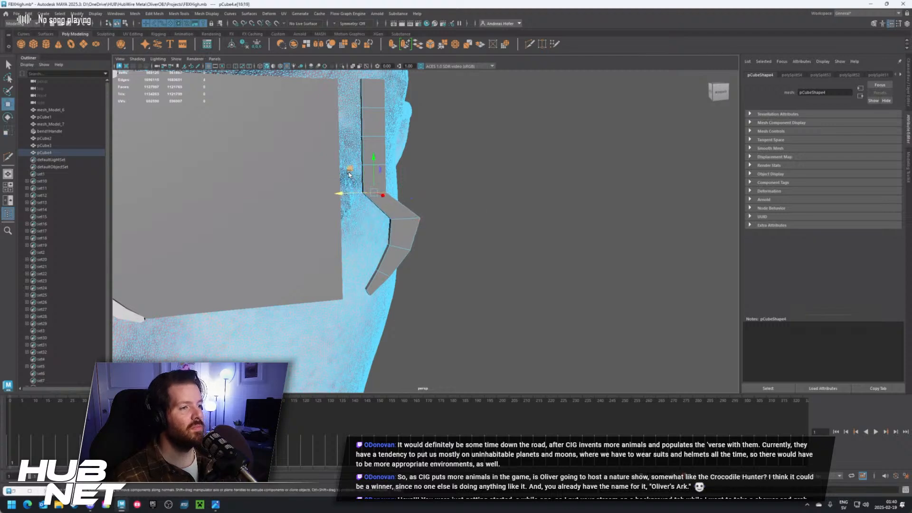
middle_click_drag(349, 173, 381, 167)
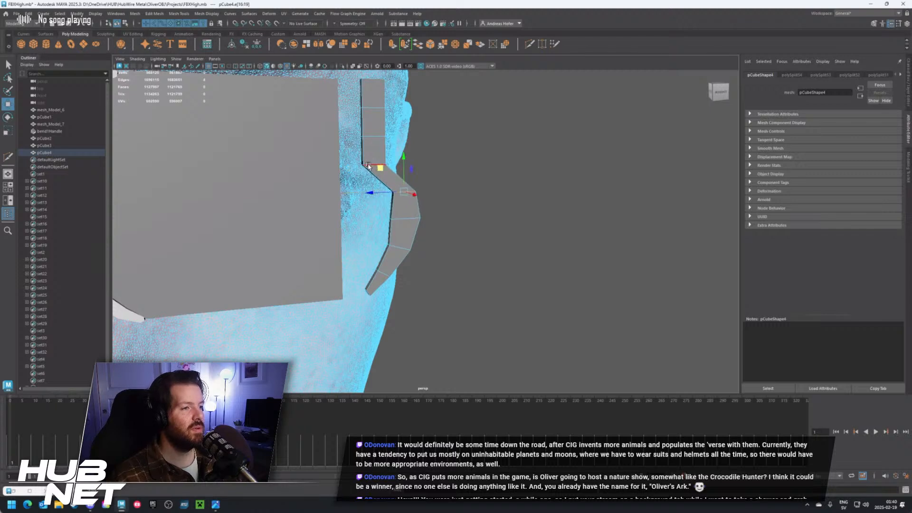
Try to move the remaining upper edge loops of the block outward together
left_click(369, 166)
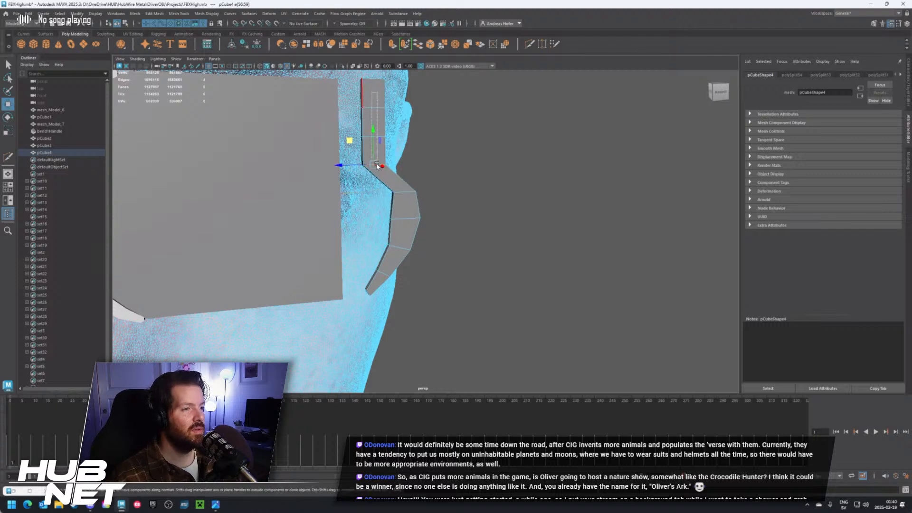
left_click(495, 157)
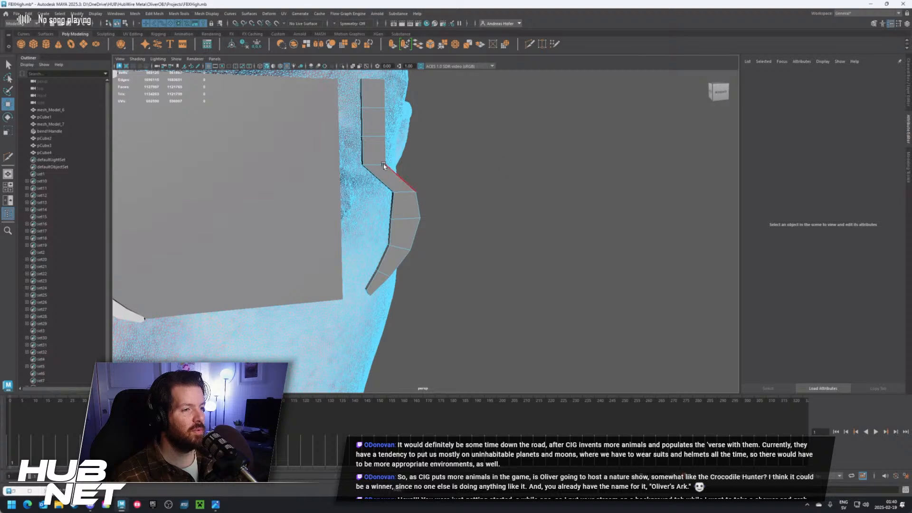
right_click_drag(375, 157, 373, 114)
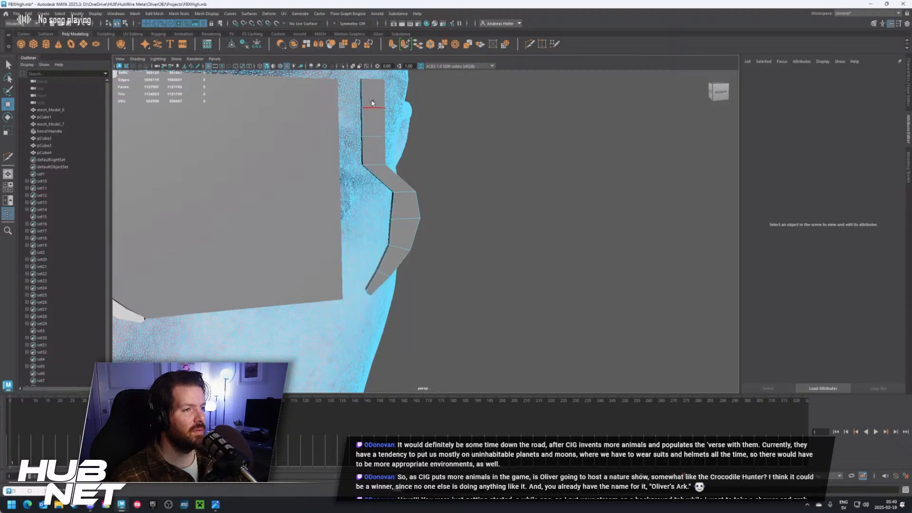
left_click_drag(372, 103, 377, 170)
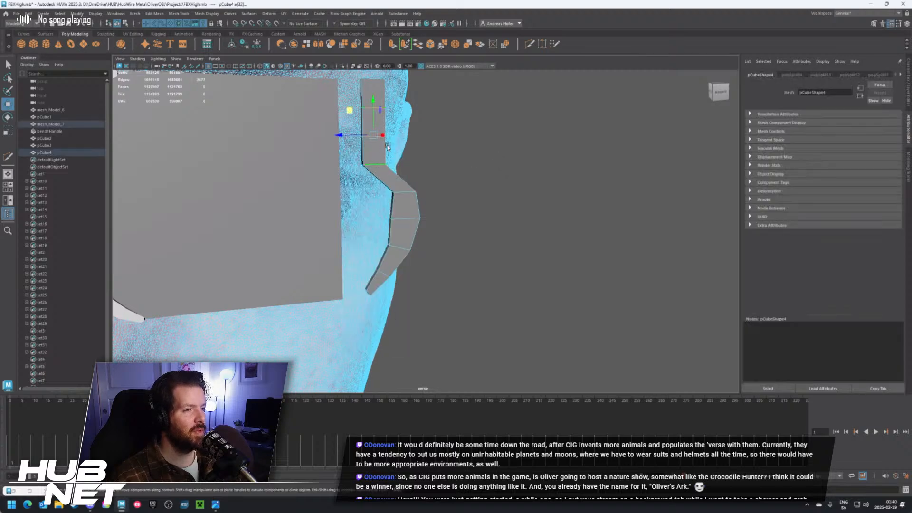
left_click(350, 110)
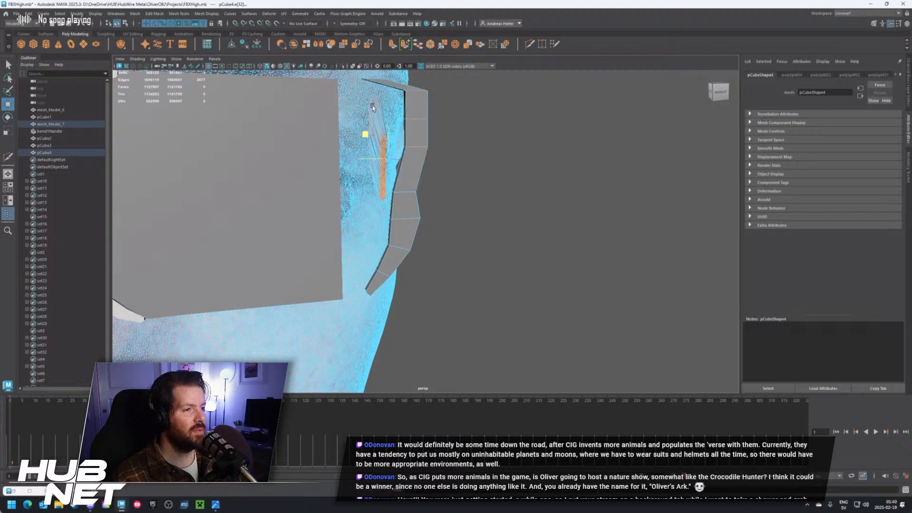
left_click(466, 207)
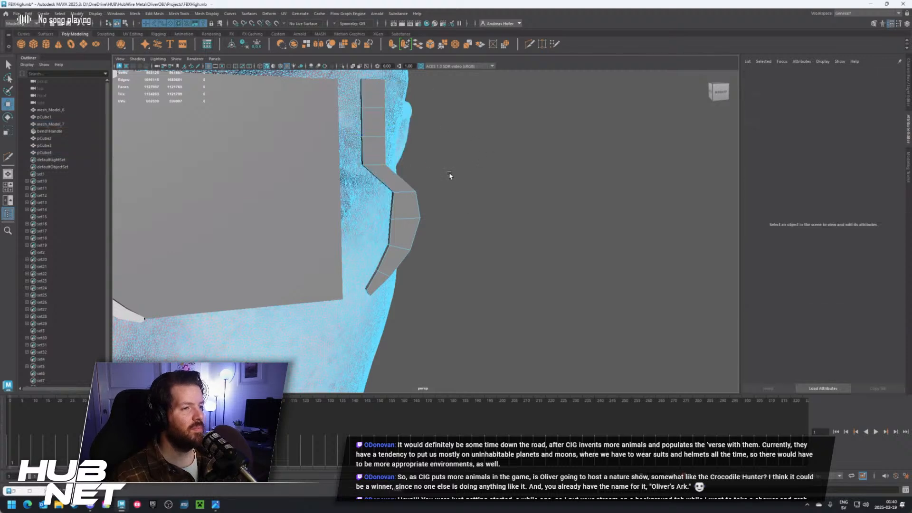
Select the upper edge loops without the head mesh and move them outward, then bring the block's top end in line above them
left_click_drag(451, 176, 459, 190, "alt")
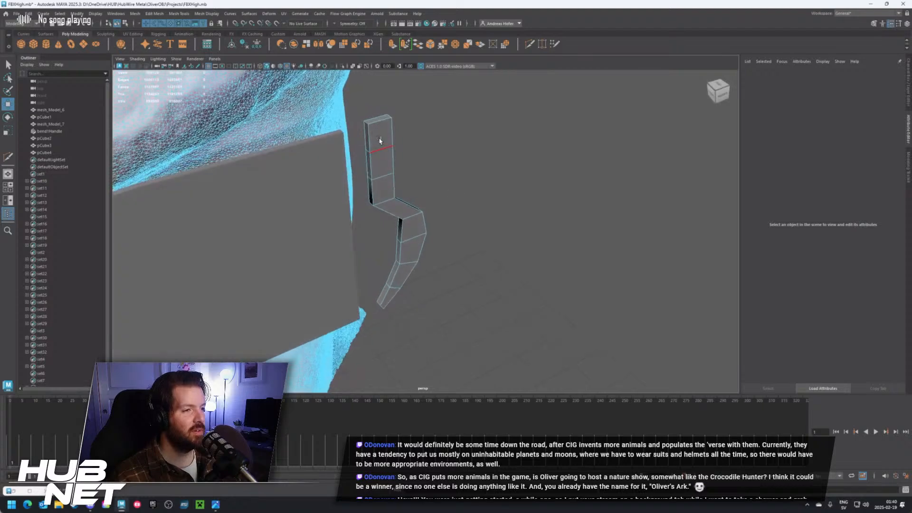
left_click_drag(380, 140, 385, 209)
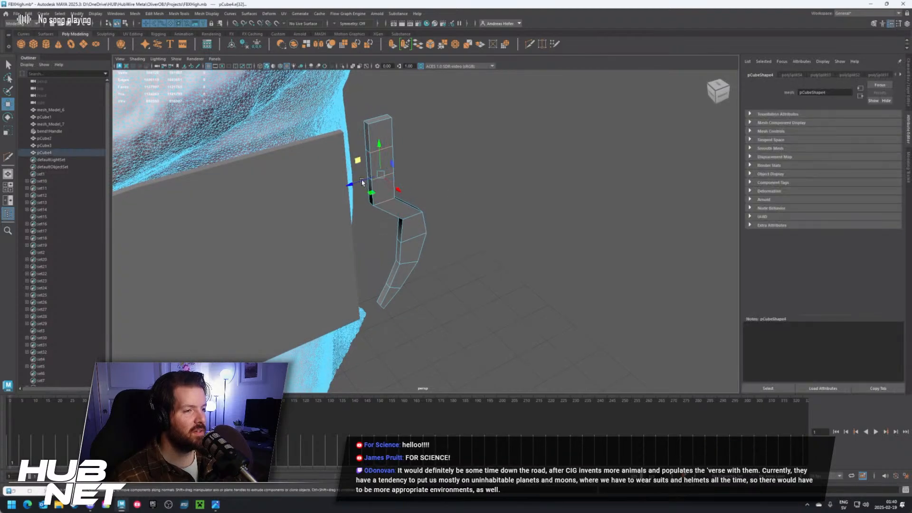
left_click_drag(359, 161, 387, 155)
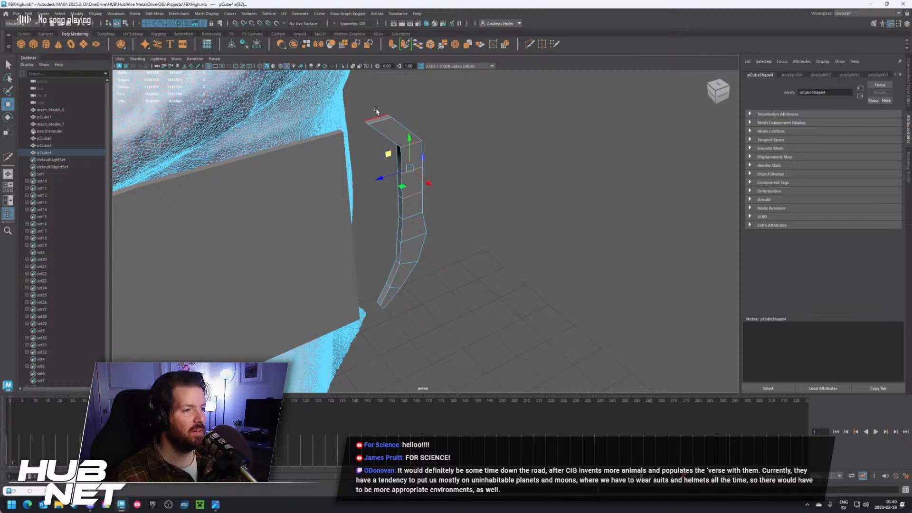
mouse_move(376, 111)
left_mouse_down()
mouse_move(384, 120)
mouse_move(377, 126)
mouse_move(368, 97)
mouse_move(386, 97)
left_mouse_up()
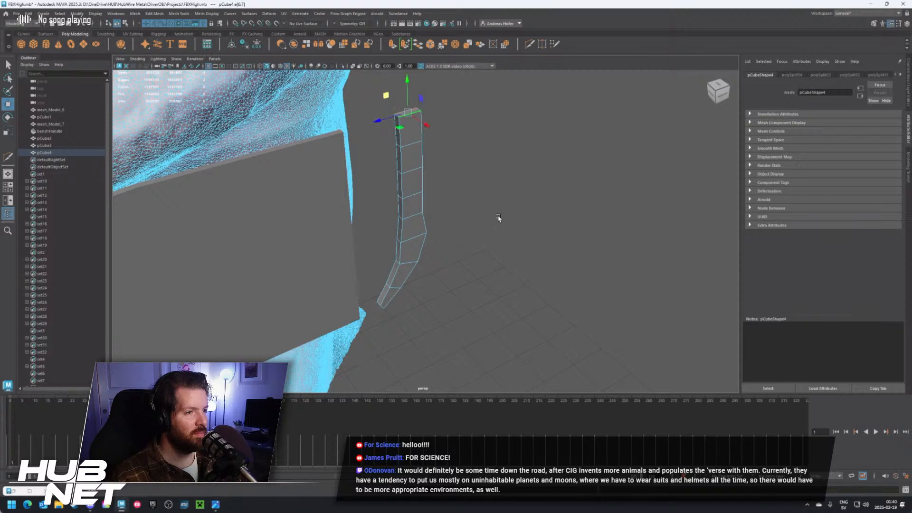
left_click(521, 297)
left_click_drag(522, 298, 451, 227, "alt")
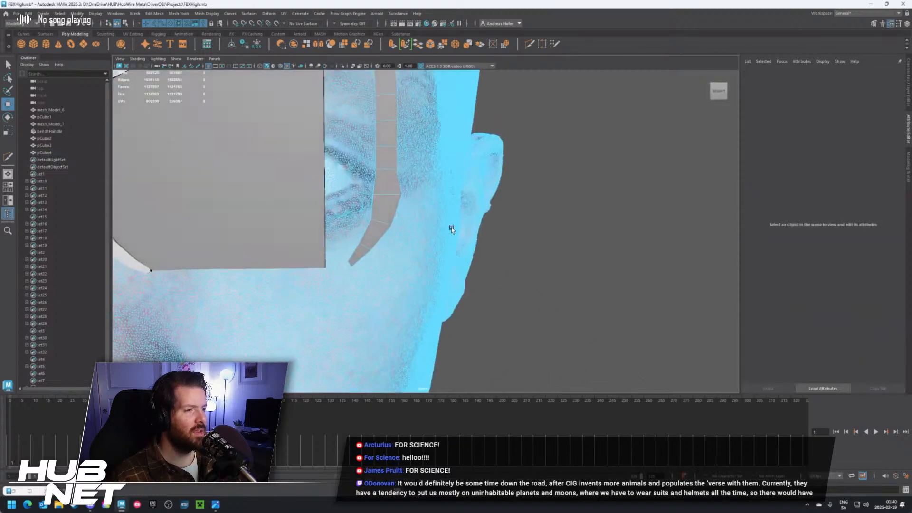
Check the outer rim's shape in the reference photo and delete the two uppermost edge loops of the block
middle_click_drag(451, 227, 487, 287, "alt")
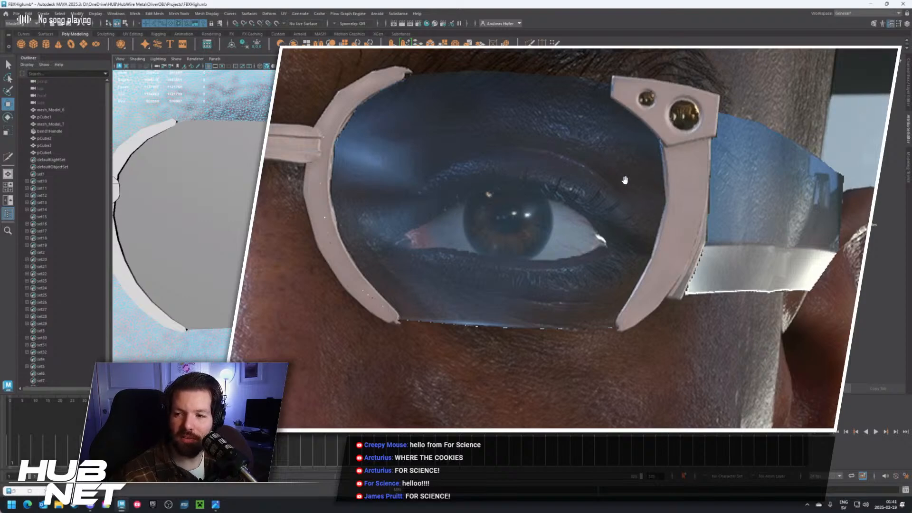
left_click_drag(638, 176, 561, 222)
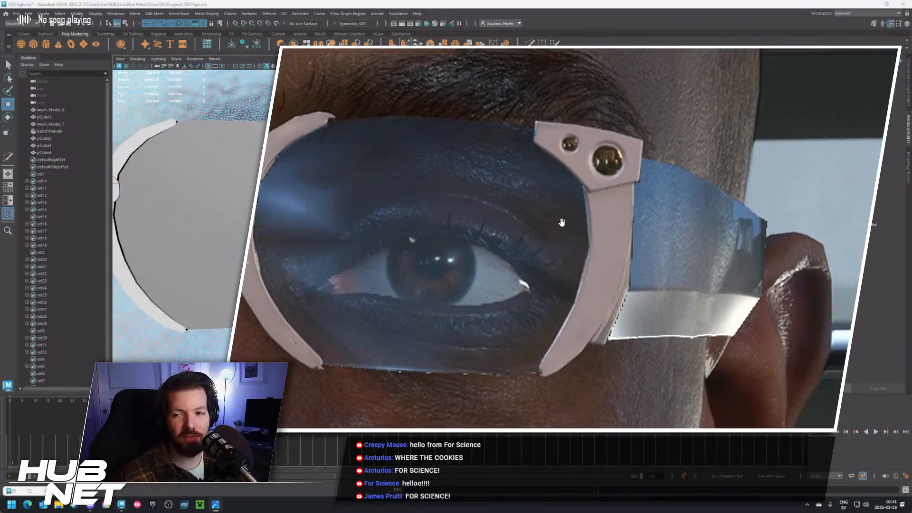
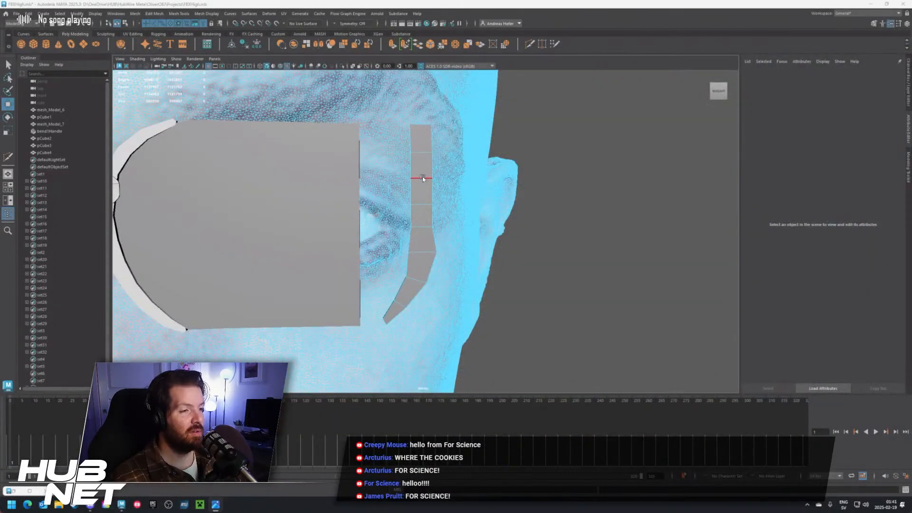
left_click(418, 178)
key("r")
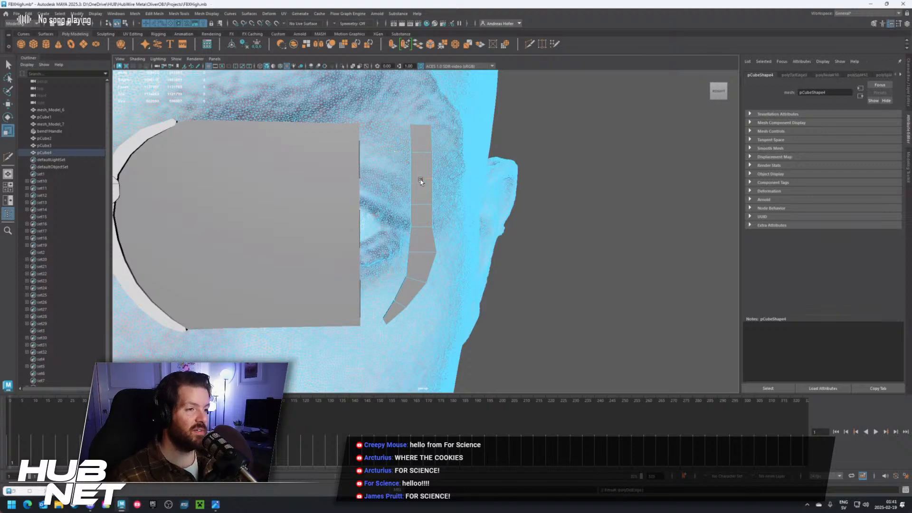
left_click(419, 153)
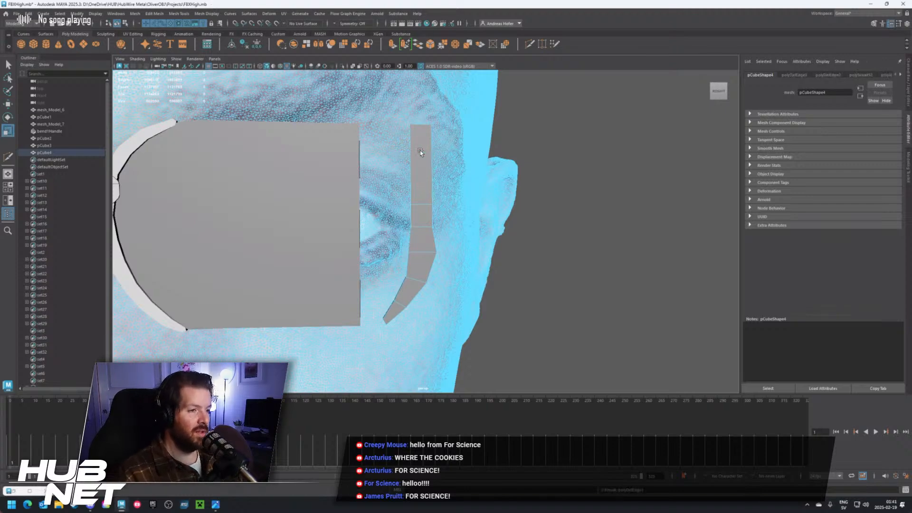
Scale the edge loop just above the block's widest bend wider and move it up
left_click(433, 226)
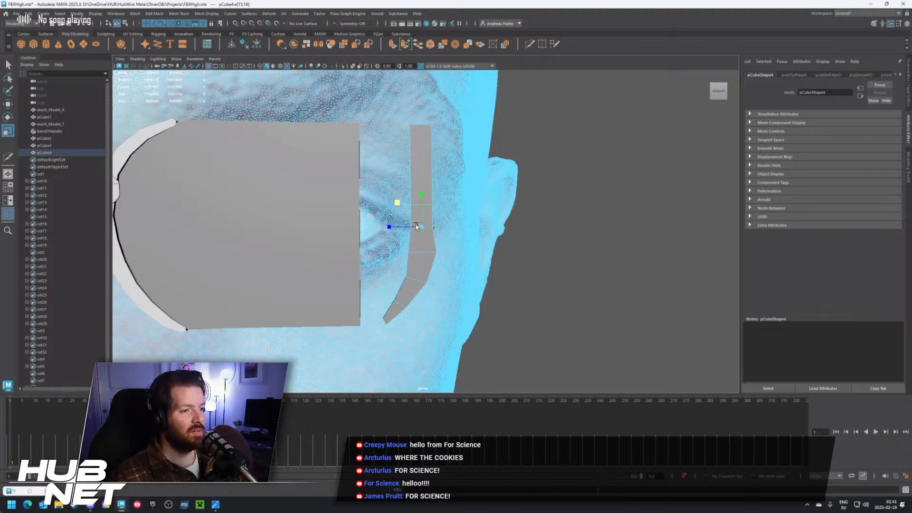
key("ctrl+Delete")
left_click_drag(388, 228, 429, 240)
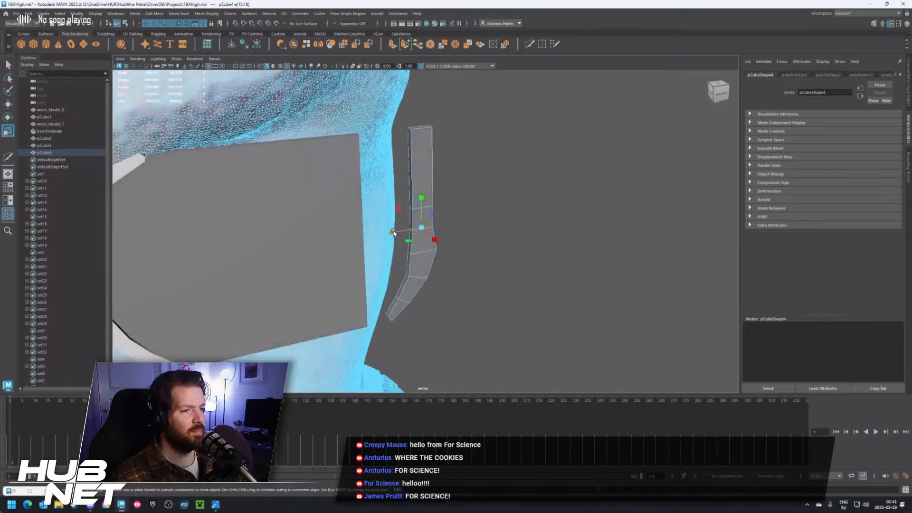
key("w")
left_click_drag(395, 209, 403, 197)
Move the edge loop at the lower bend slightly up and toward the nose to smooth the curve
left_click(417, 278)
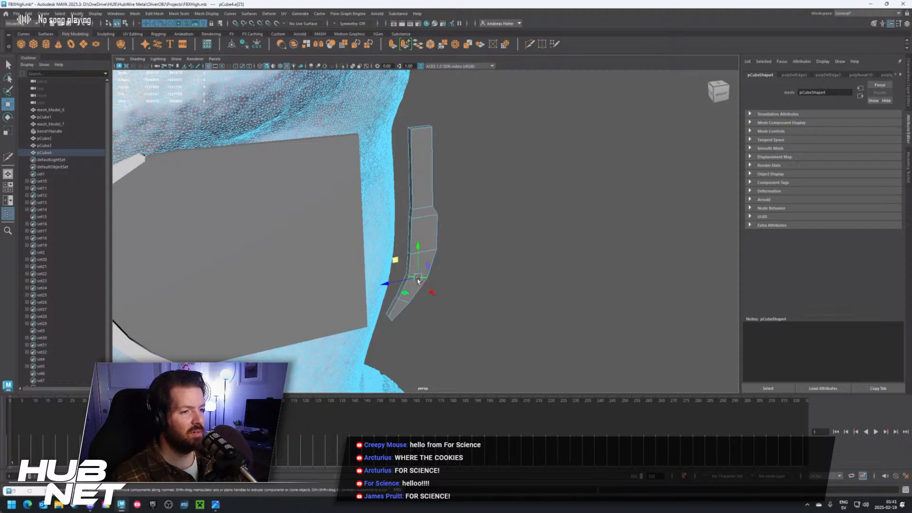
left_click(397, 260)
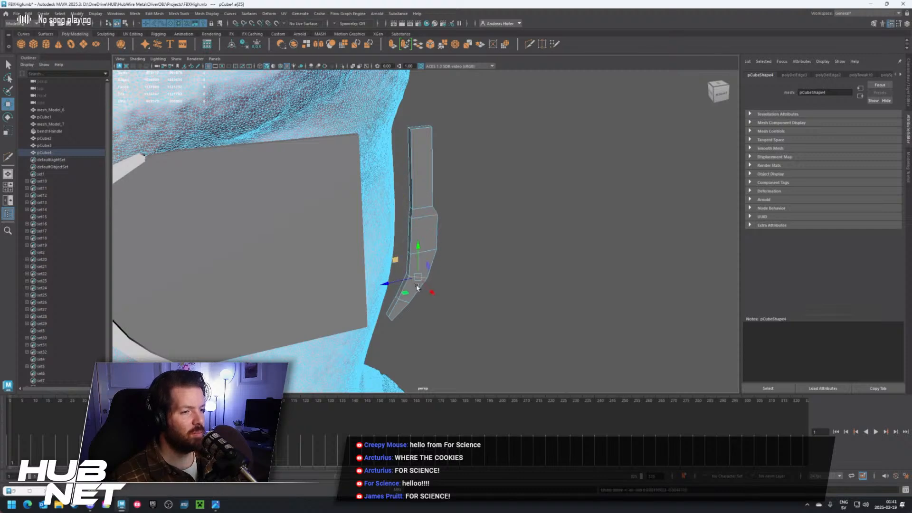
double_click(394, 259)
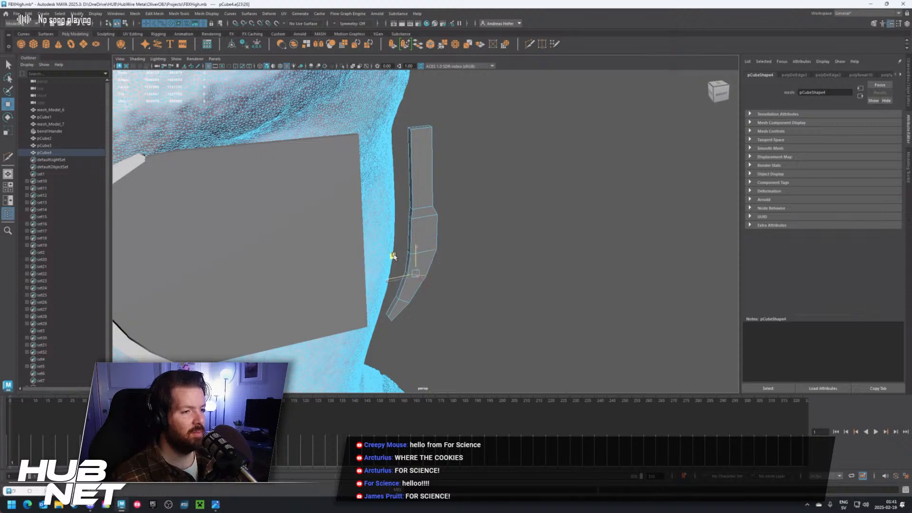
Scale the uppermost remaining edge loop wider and move it up toward the block's top end
double_click(423, 210)
key("r")
left_click_drag(394, 212, 383, 211)
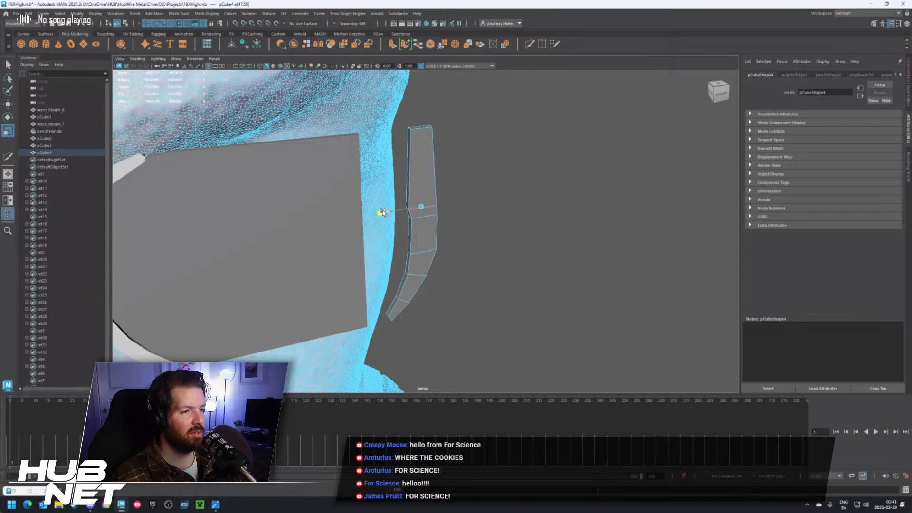
key("w")
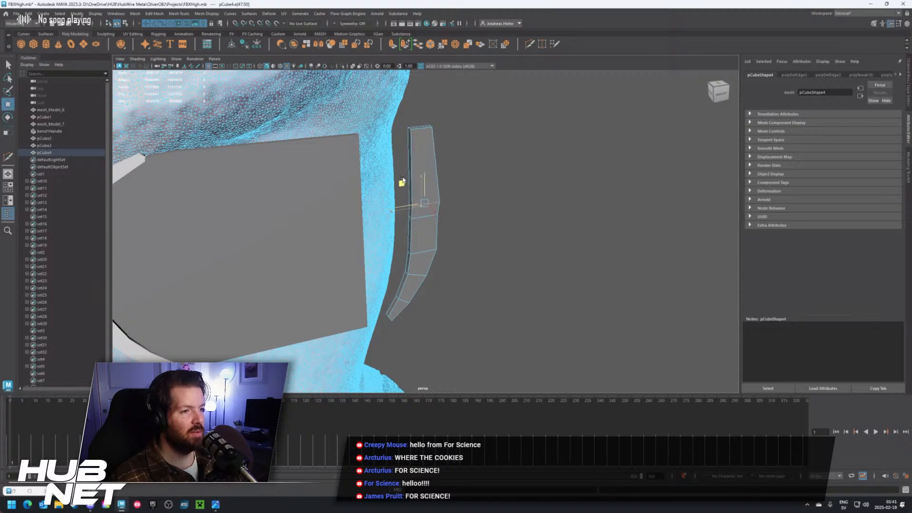
left_click_drag(403, 180, 399, 146)
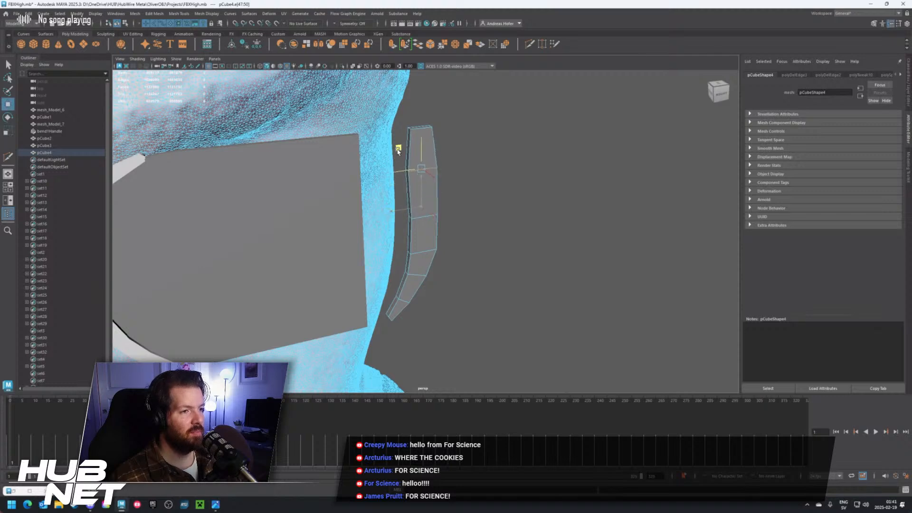
Select the edges of the block's top end, lower them and shift them slightly toward the nose
left_click(417, 131)
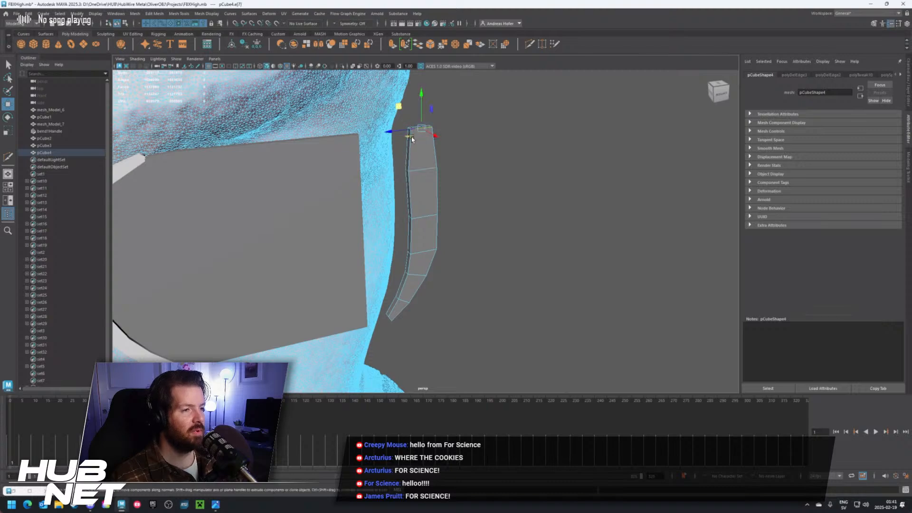
left_click_drag(417, 132, 412, 145, "alt")
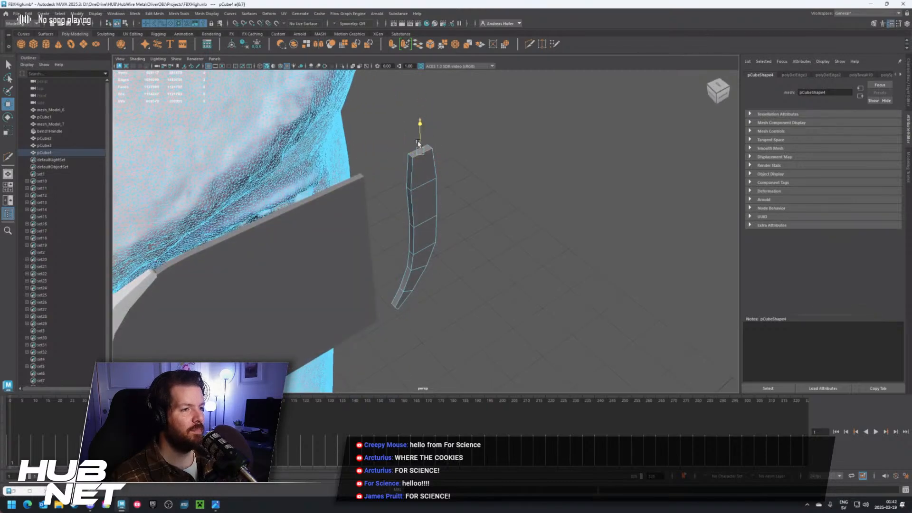
left_click(404, 172, "shift")
left_click_drag(404, 172, 472, 259, "alt")
scroll(474, 257, "up", 3)
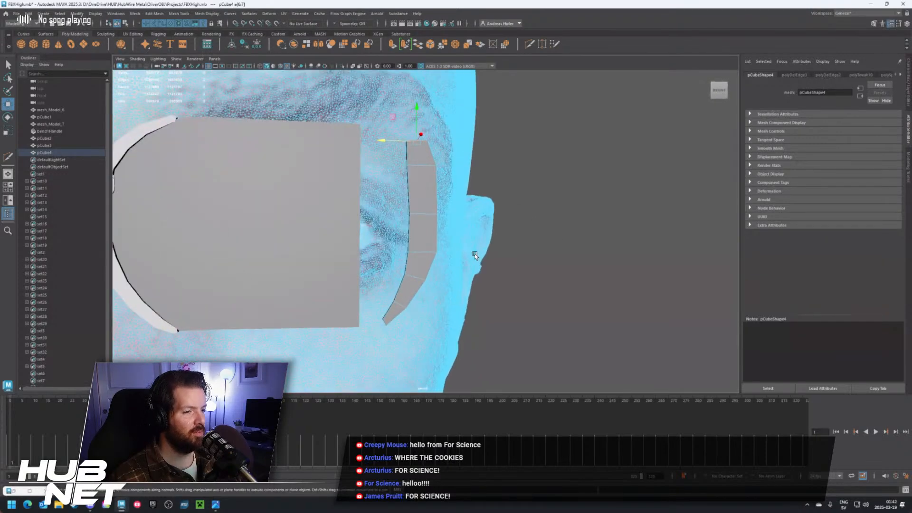
Compare the rim block with the reference and nudge its middle edge loop slightly away from the nose
scroll(509, 254, "up", 2)
scroll(509, 254, "down", 3)
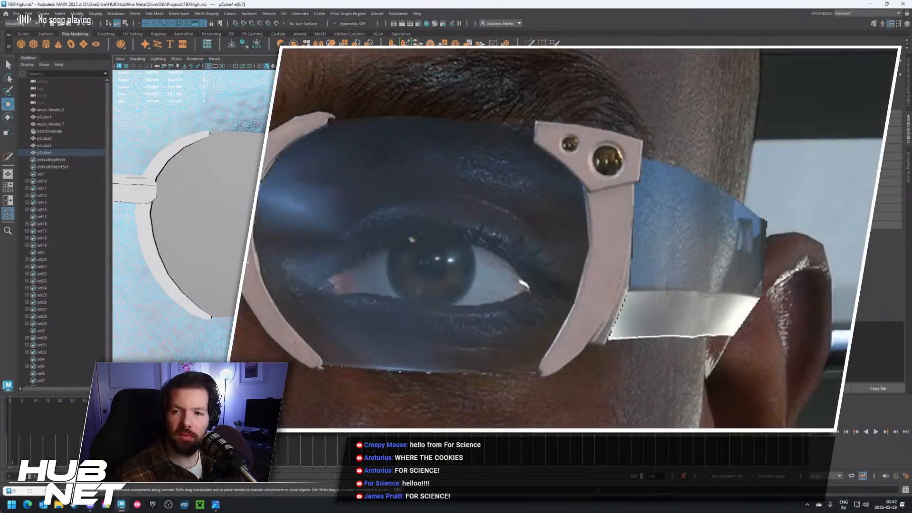
scroll(426, 230, "up", 3)
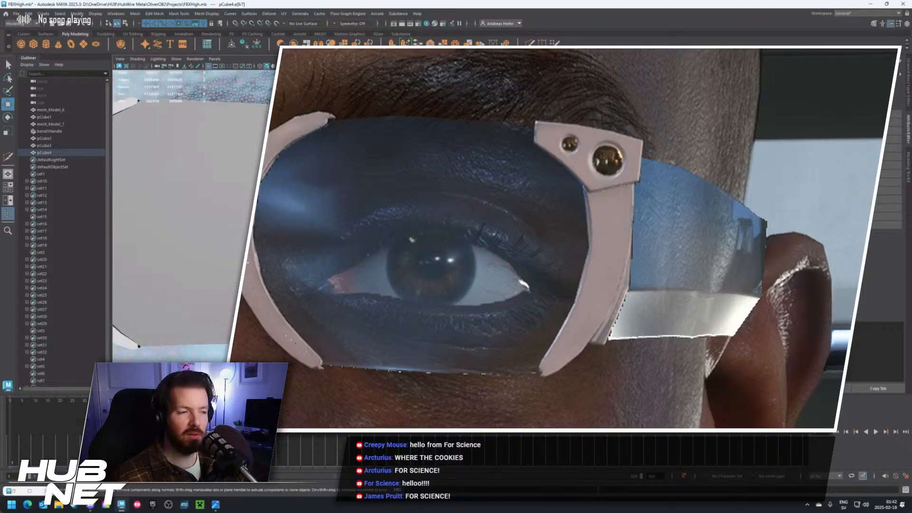
left_click(426, 229)
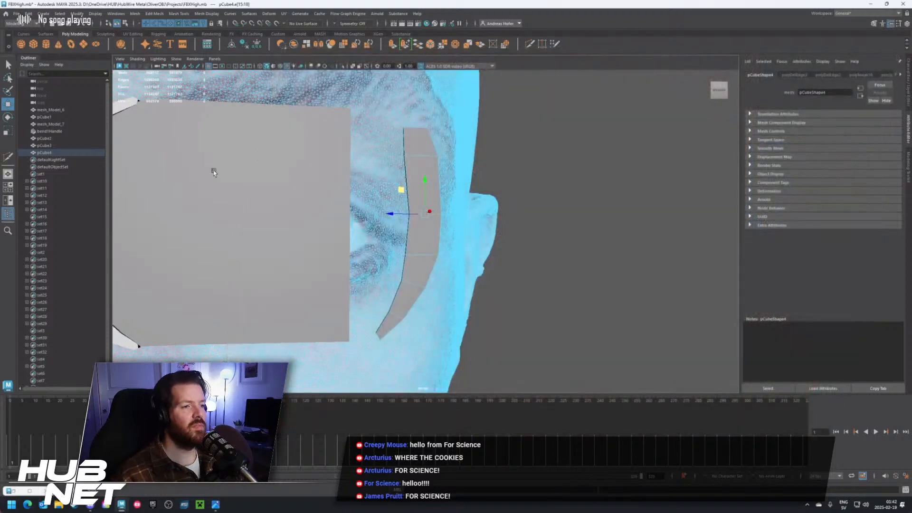
scroll(295, 153, "up", 4)
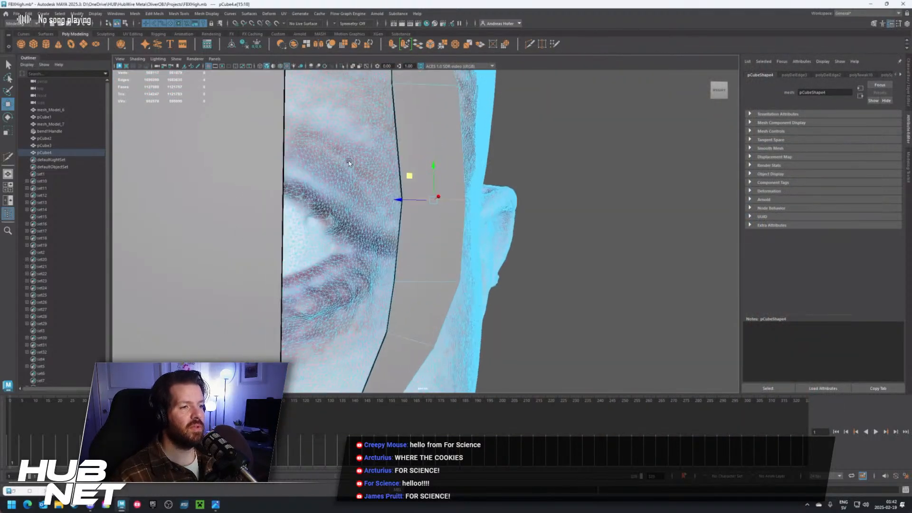
middle_click_drag(348, 161, 427, 173, "alt")
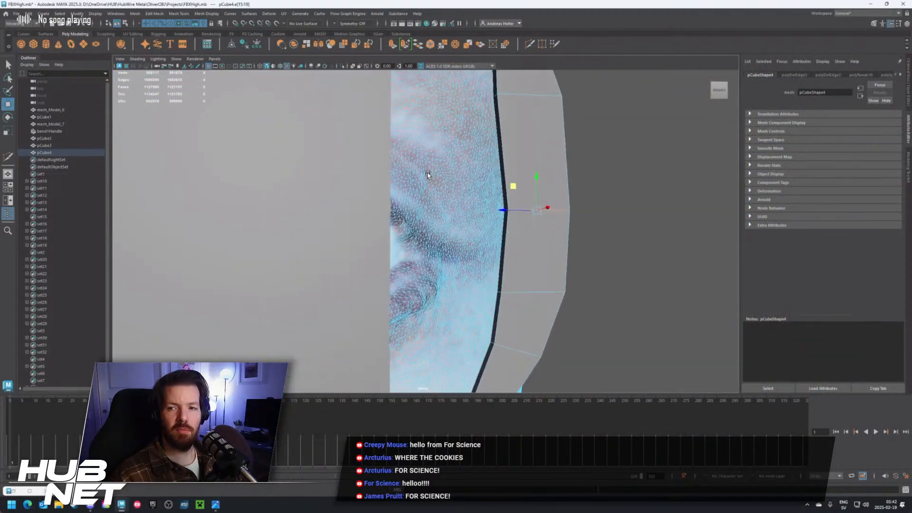
scroll(428, 173, "up", 1)
scroll(427, 173, "down", 2)
scroll(427, 175, "down", 3)
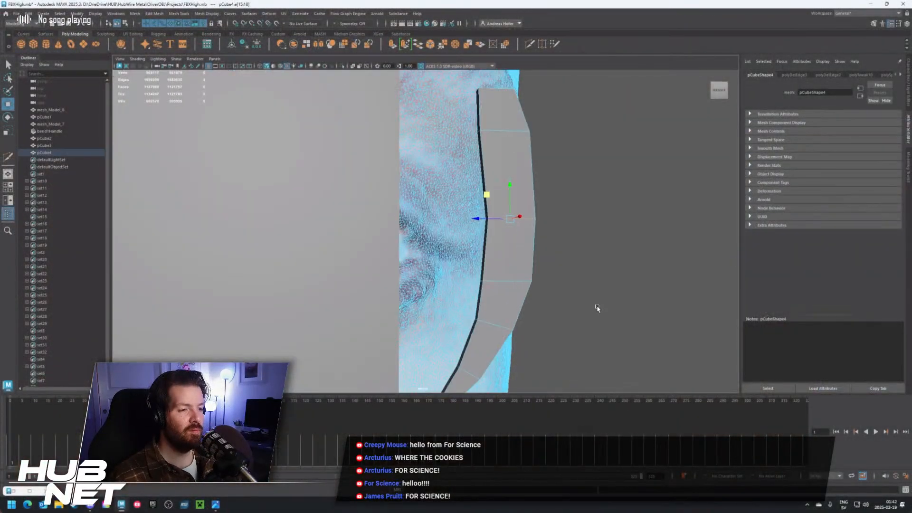
Scale the edge loop just below the middle of the rim block narrower to smooth the taper toward the lower bend
left_click_drag(598, 308, 395, 232, "alt")
left_click(442, 233)
key("r")
key("w")
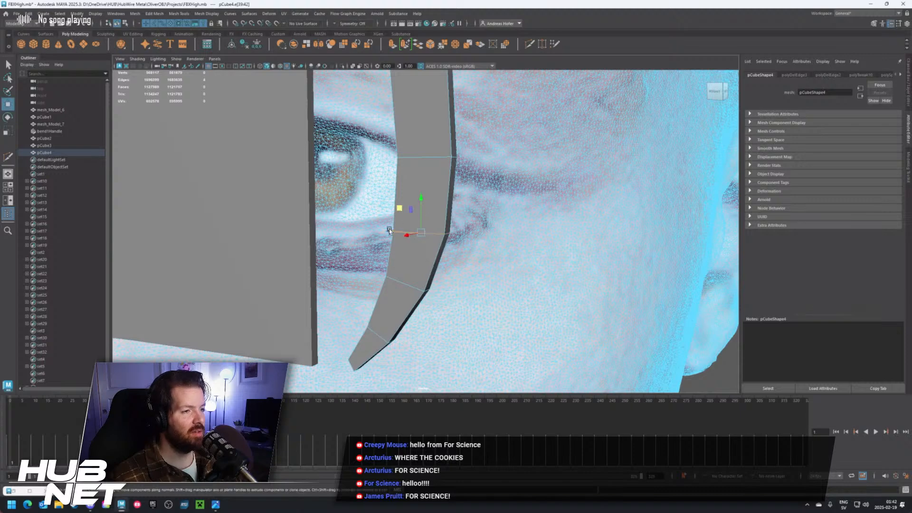
left_click(405, 289)
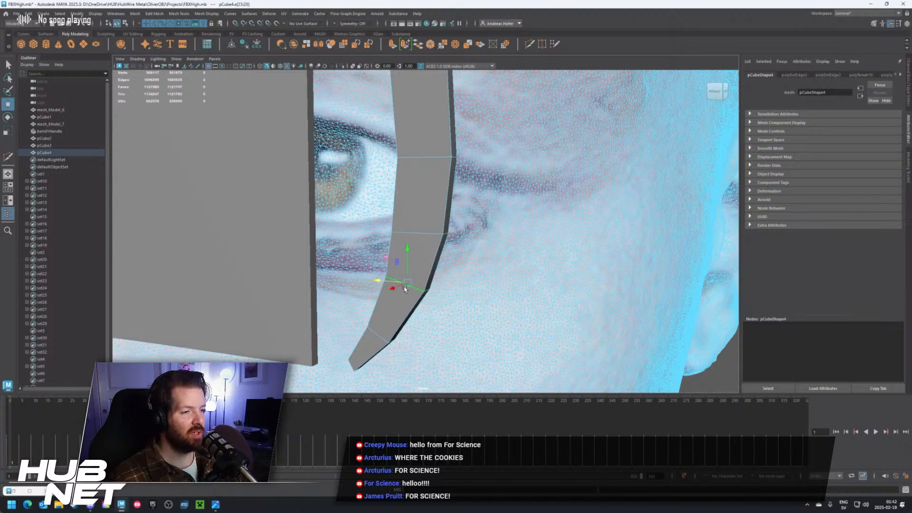
key("F9")
left_click(442, 245)
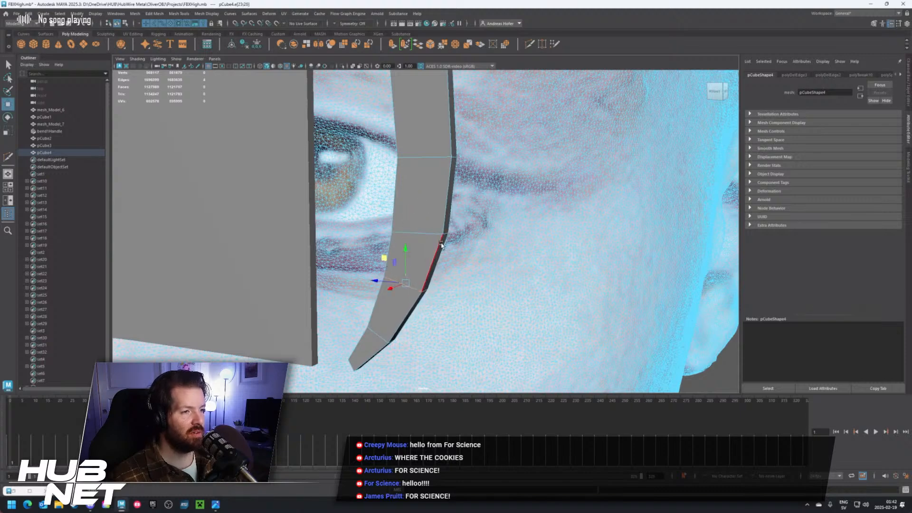
left_click_drag(442, 243, 477, 233, "alt")
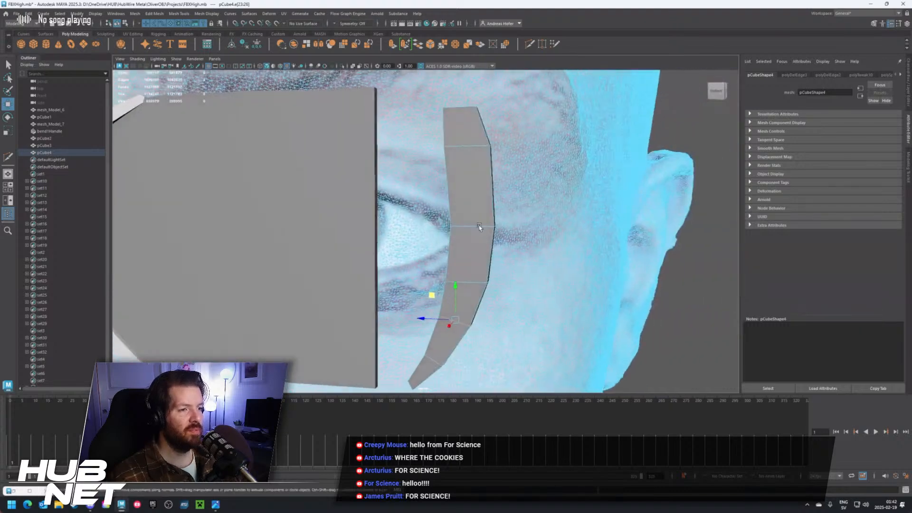
Move the rim block's middle edge loop slightly toward the nose
left_click(475, 228)
key("shift+period")
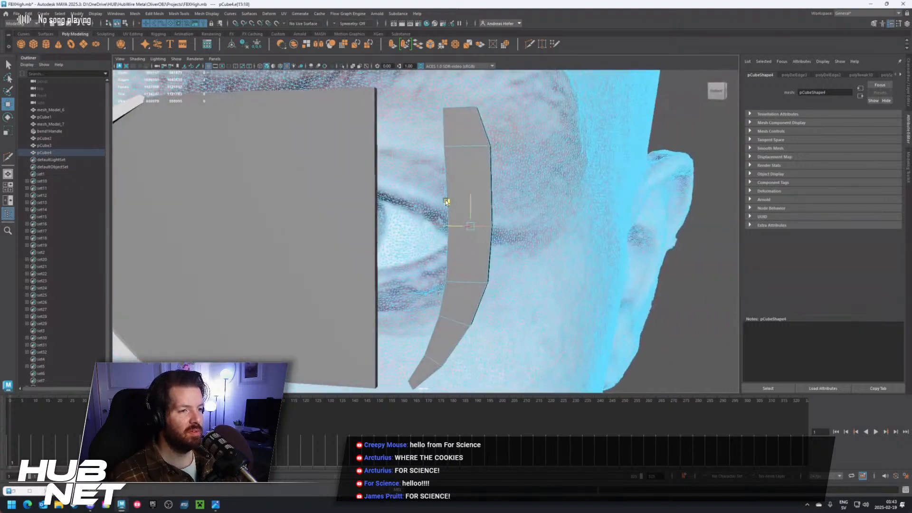
key("w")
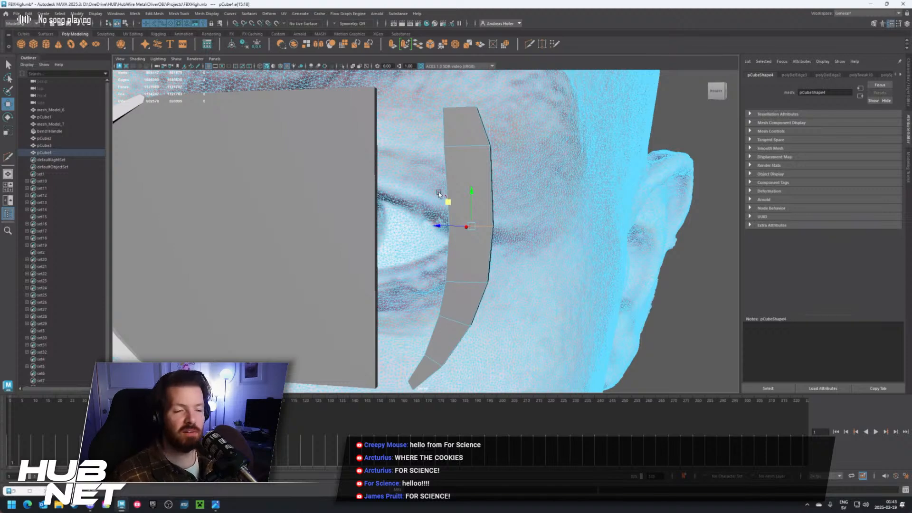
left_click_drag(467, 144, 534, 212, "alt")
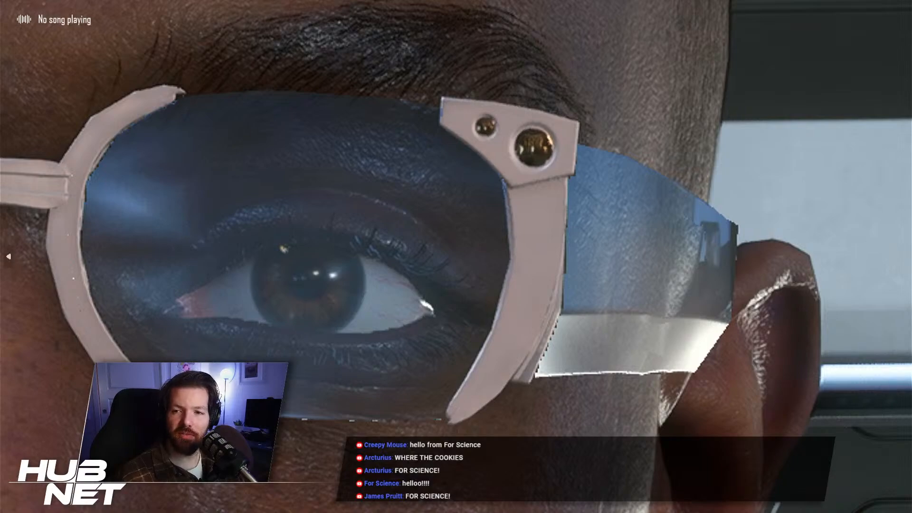
Examine the reference glasses from the front and from above, especially the corner block where the outer rim meets the temple arm
scroll(504, 245, "down", 5)
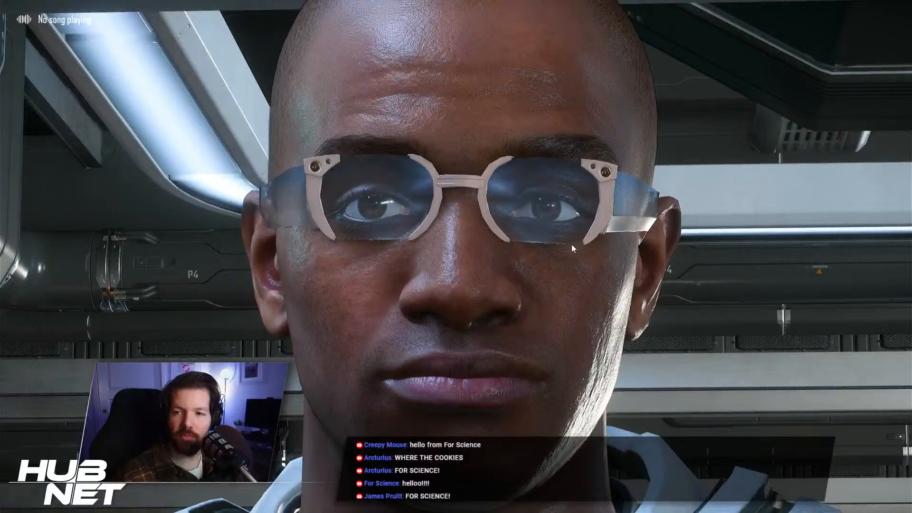
left_click_drag(571, 244, 571, 244)
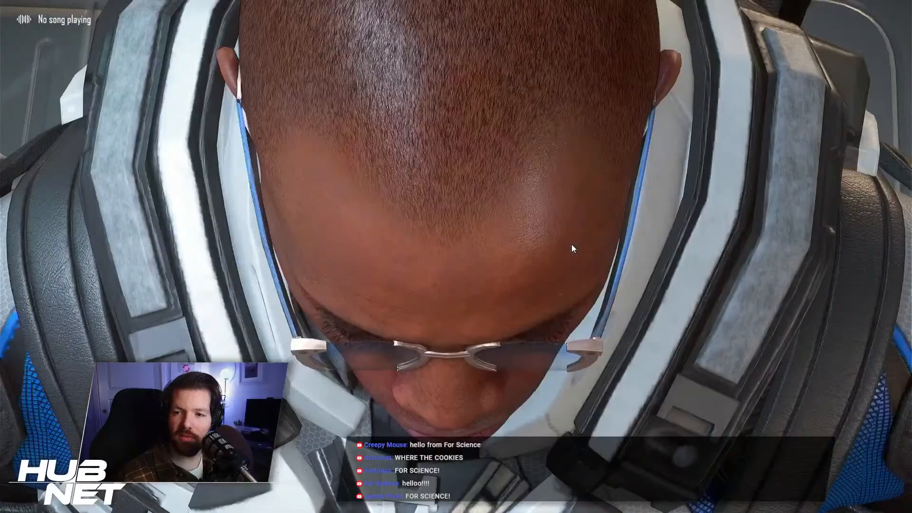
scroll(627, 377, "up", 5)
scroll(627, 377, "up", 3)
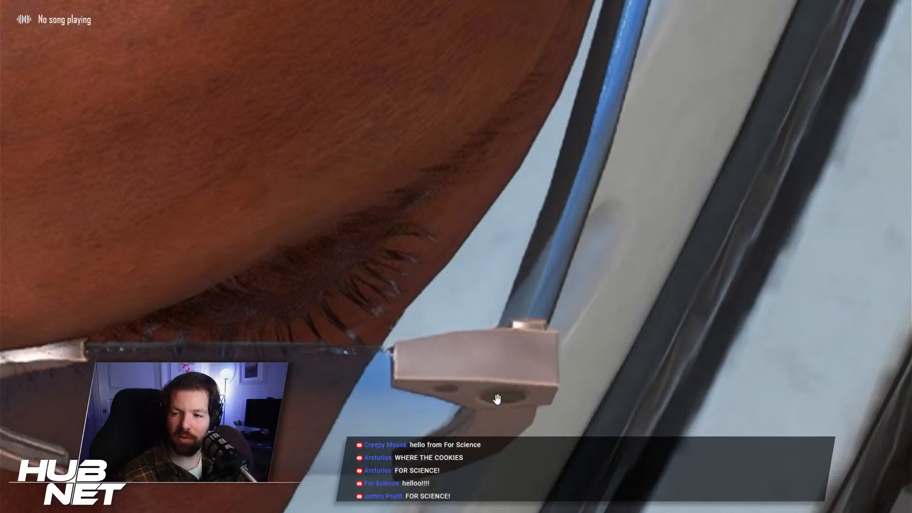
scroll(497, 397, "down", 2)
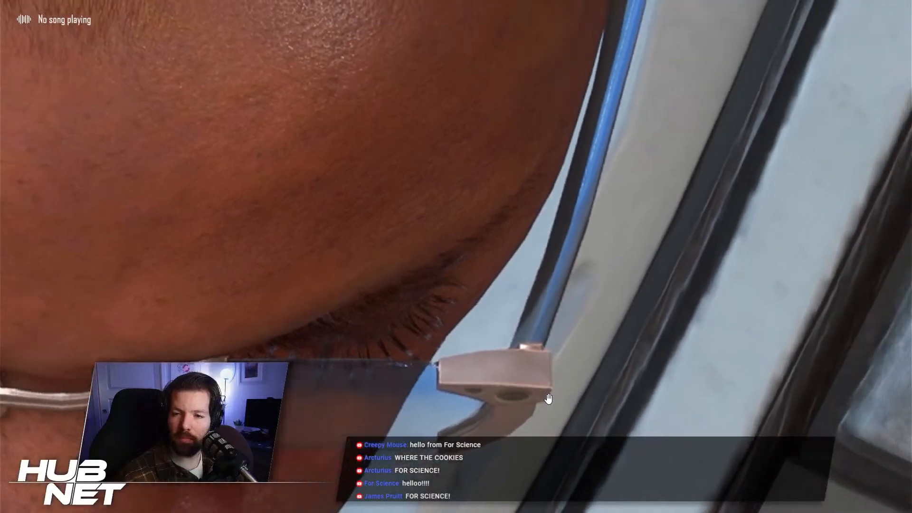
scroll(494, 376, "down", 3)
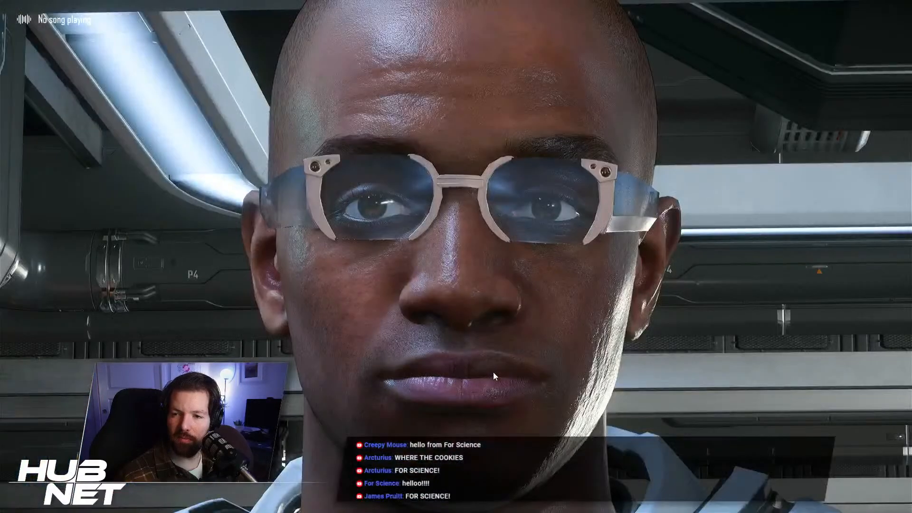
scroll(446, 349, "up", 3)
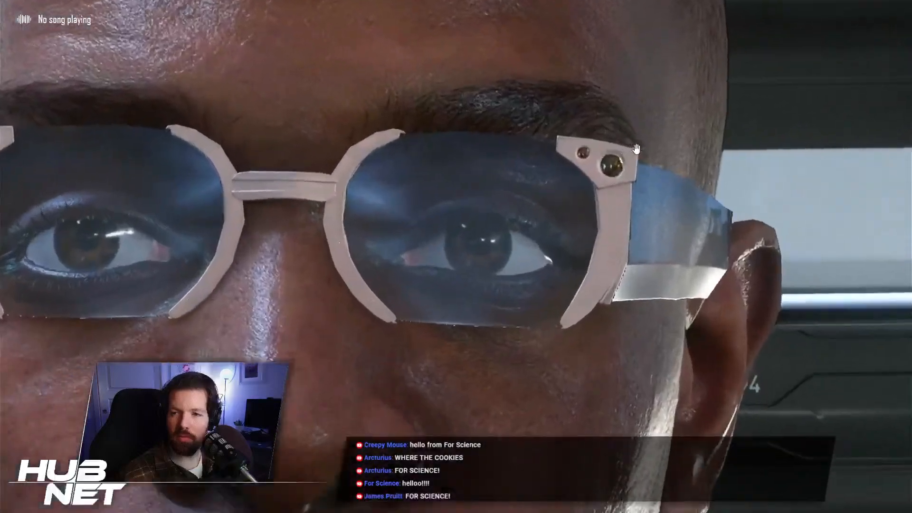
scroll(636, 149, "up", 3)
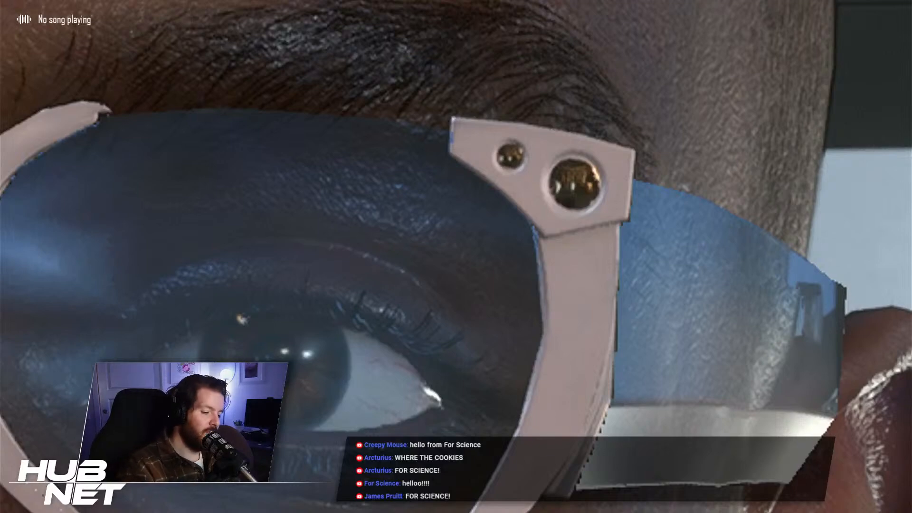
key("alt+Tab")
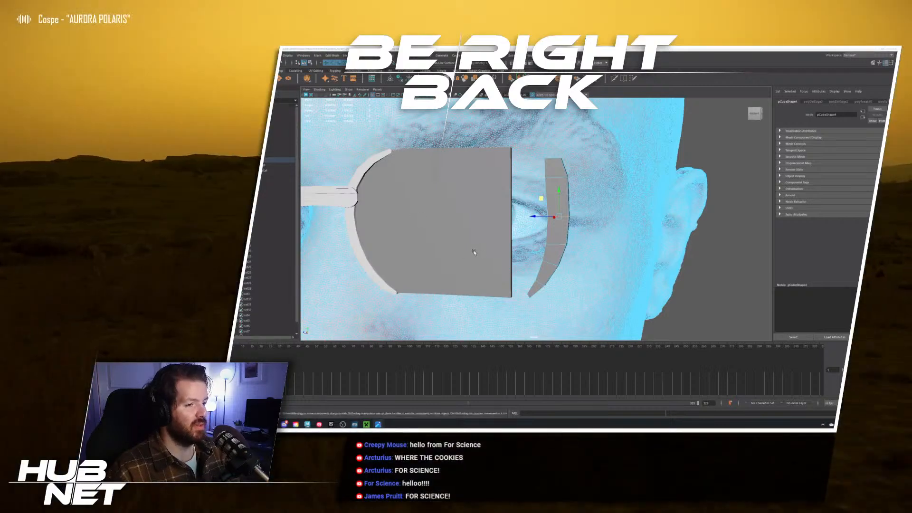
Leave the rim block's edge selection and create a new polygon cube
scroll(474, 252, "down", 5)
left_click_drag(474, 252, 535, 280, "alt")
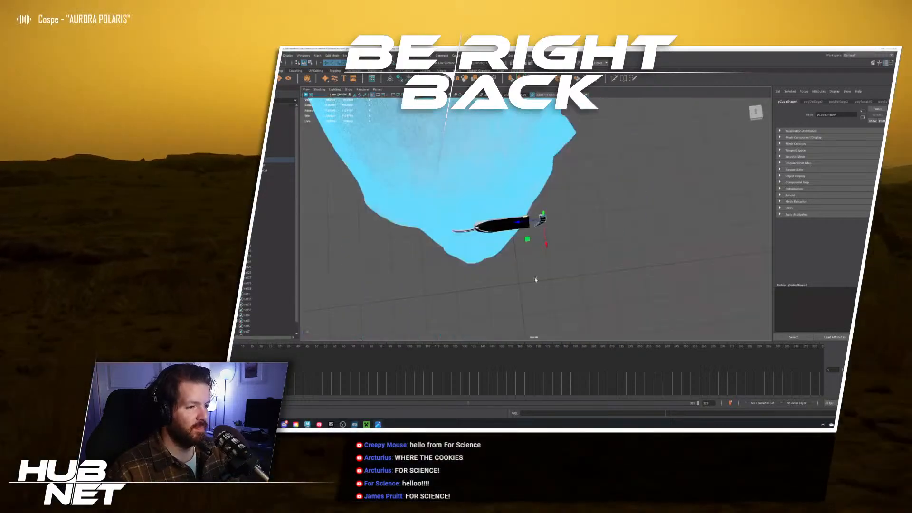
left_click(579, 290)
scroll(581, 290, "down", 3)
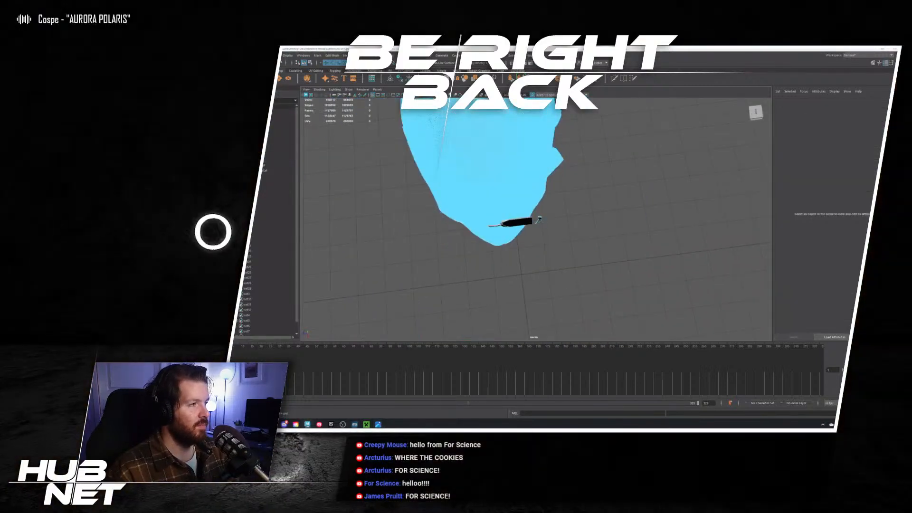
left_click(523, 140)
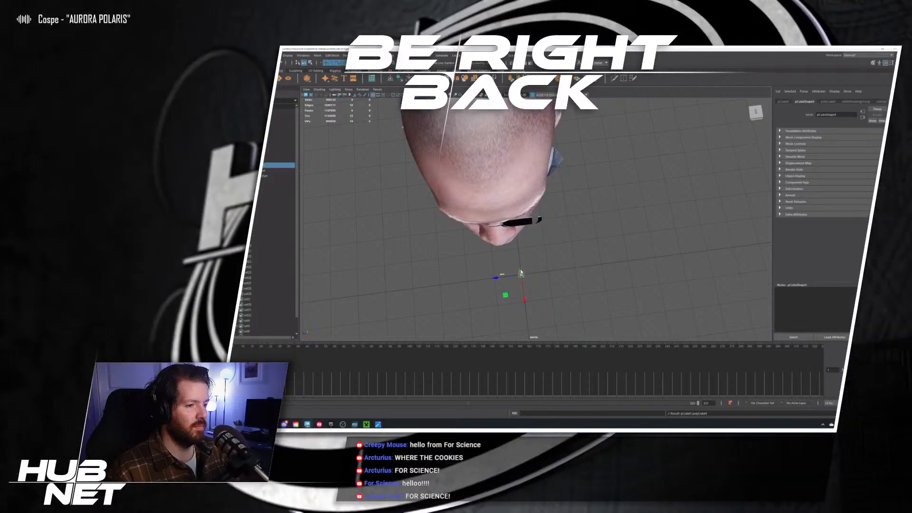
Move the new cube up from the grid and outward to the lens plate's upper outer corner, over the curved rim piece
left_click_drag(521, 265, 484, 274, "alt")
scroll(544, 237, "up", 3)
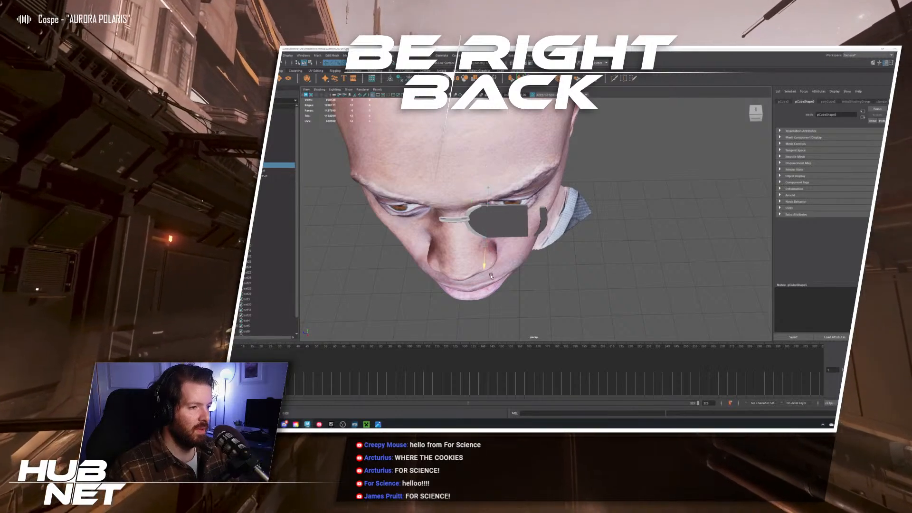
left_click_drag(484, 229, 480, 203)
left_click_drag(480, 244, 474, 286)
left_click_drag(475, 251, 430, 228)
scroll(461, 208, "up", 3)
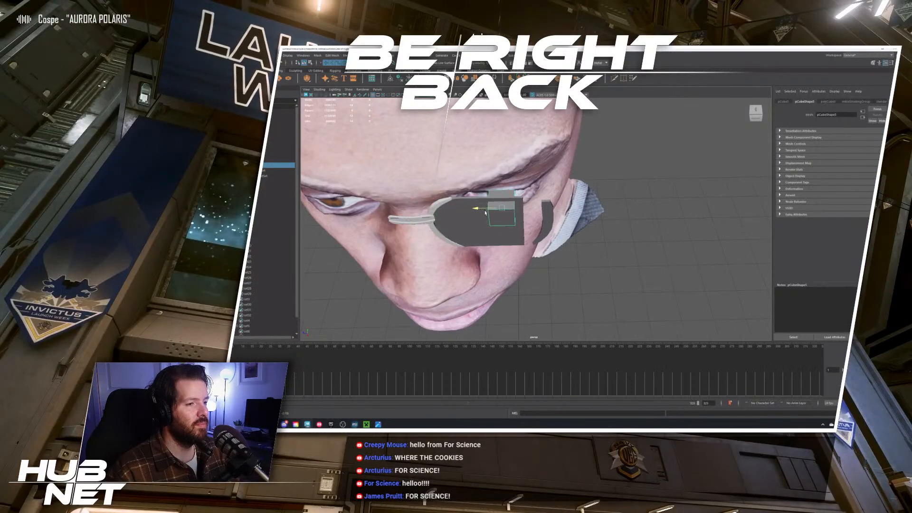
left_click_drag(607, 266, 570, 257, "alt")
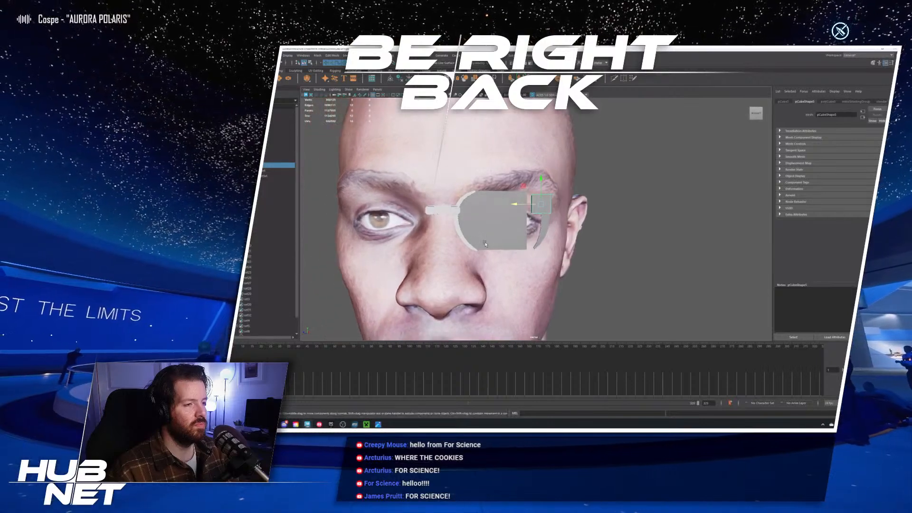
scroll(475, 237, "up", 4)
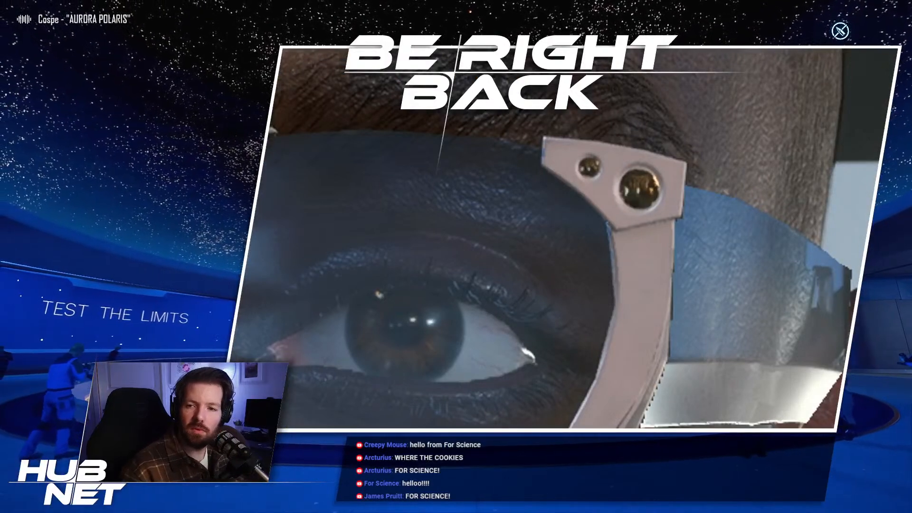
Shift the selected vertices along the inner rim piece slightly toward the nose
left_click_drag(428, 238, 485, 278, "alt")
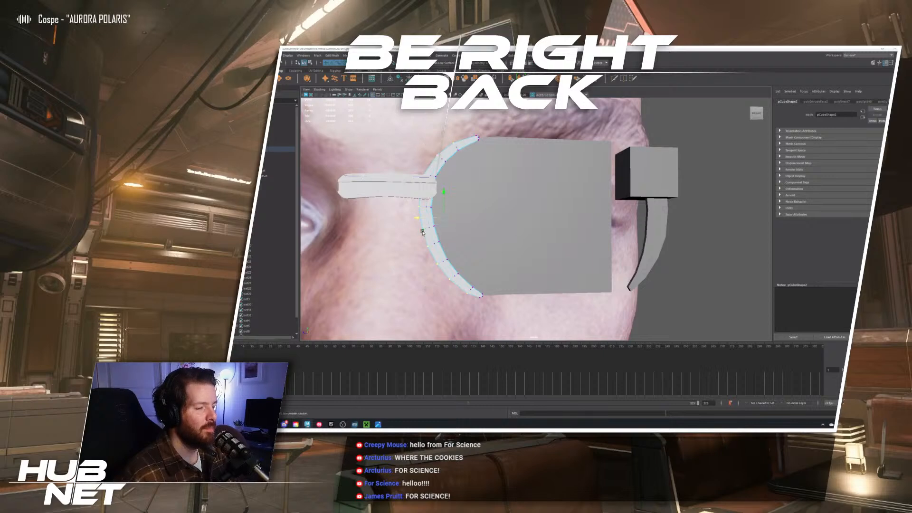
left_click_drag(422, 232, 484, 293, "alt")
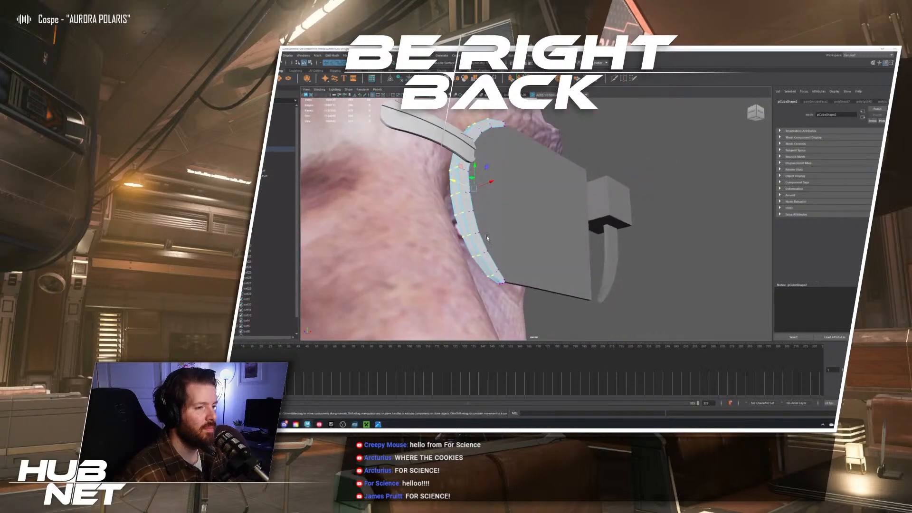
left_click_drag(474, 215, 444, 222, "alt")
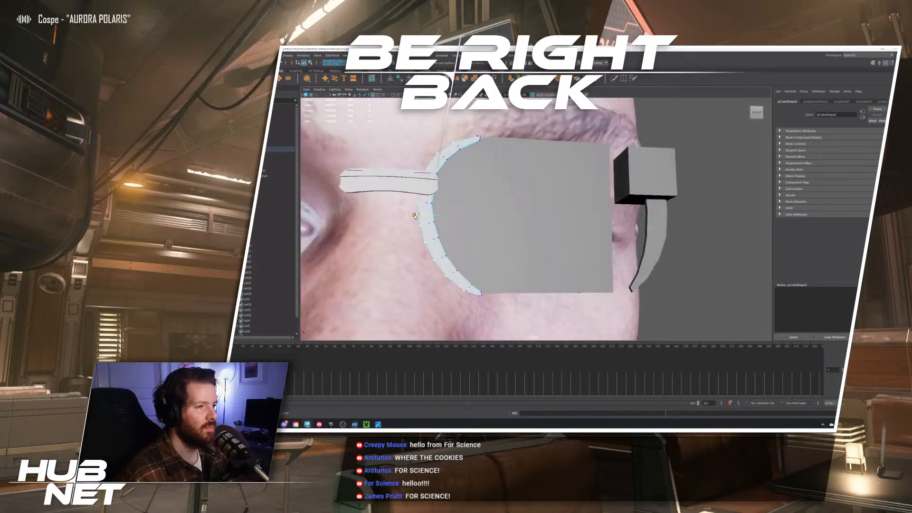
left_click(700, 248)
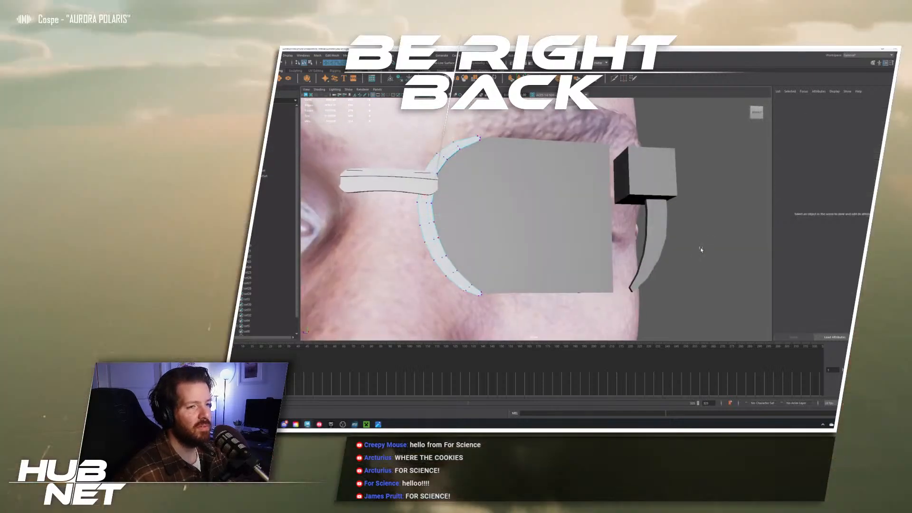
Select the cube at the lens plate's upper outer corner and scale it down to a small block
middle_click_drag(638, 234, 571, 256, "alt")
mouse_move(571, 256)
left_mouse_down("alt")
mouse_move(520, 267)
mouse_move(581, 264)
left_mouse_up("alt")
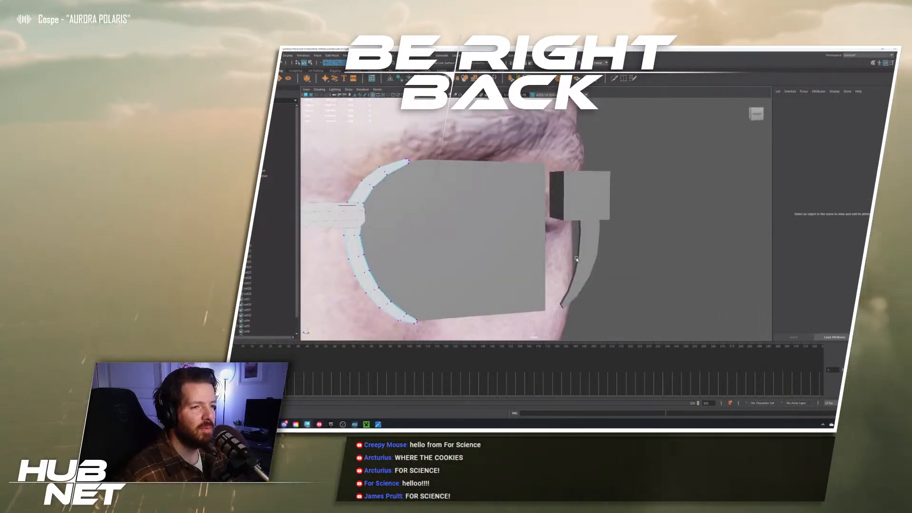
middle_click_drag(581, 264, 530, 266, "alt")
left_click(537, 209)
left_click_drag(614, 208, 602, 208, "alt")
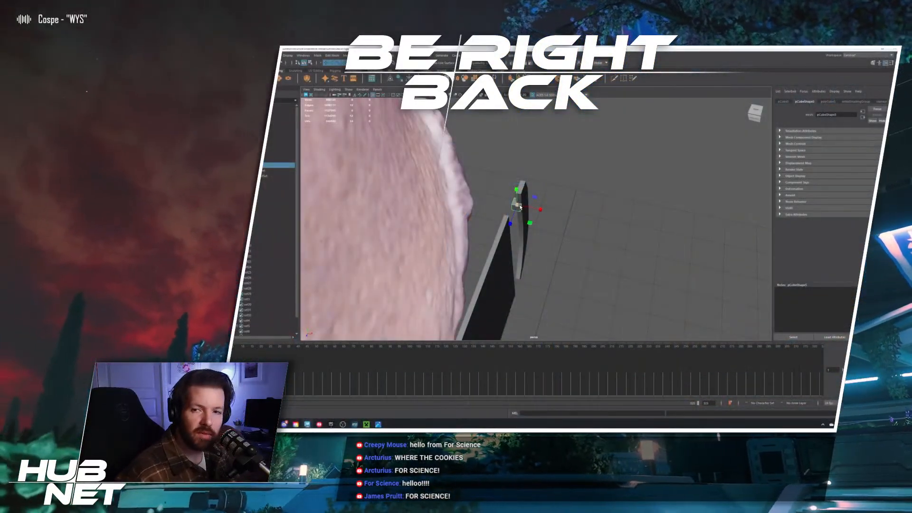
Move the small cube inward from the outer rim piece to just beside the lens plate's upper outer corner
scroll(516, 195, "up", 4)
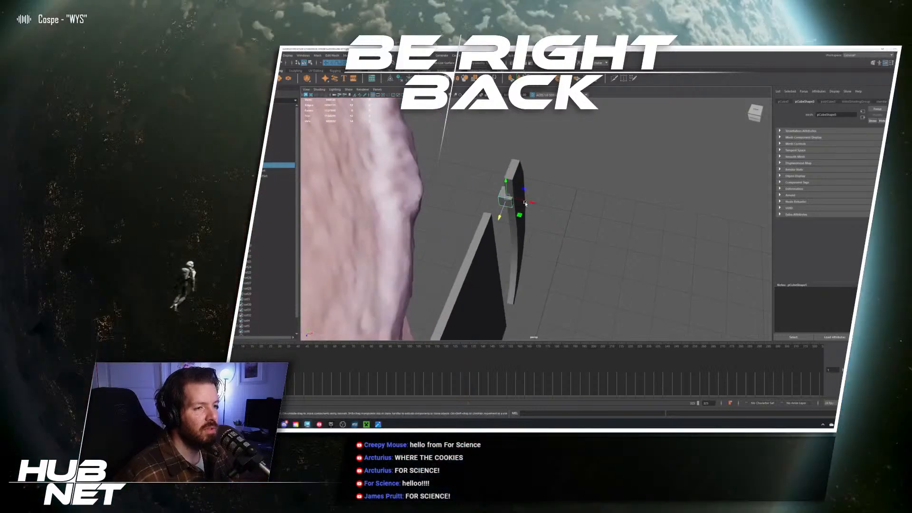
left_click_drag(530, 221, 451, 190, "alt")
left_click_drag(516, 177, 514, 193, "alt")
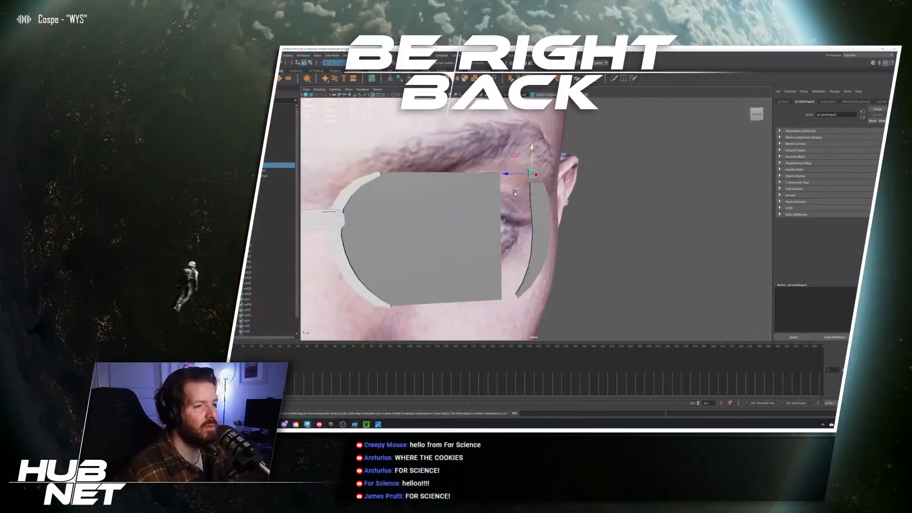
scroll(511, 203, "up", 3)
middle_click_drag(499, 164, 553, 189, "alt")
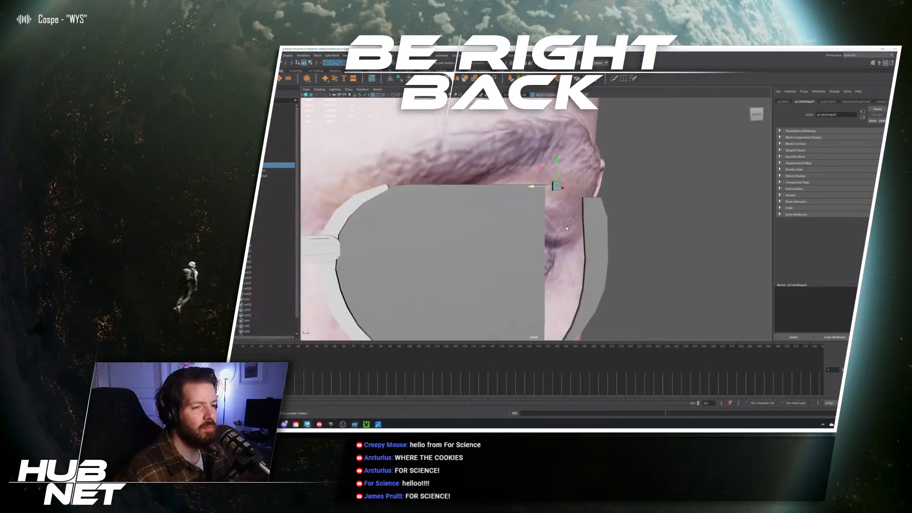
left_click_drag(566, 228, 579, 248, "alt")
scroll(579, 247, "down", 3)
scroll(578, 235, "up", 4)
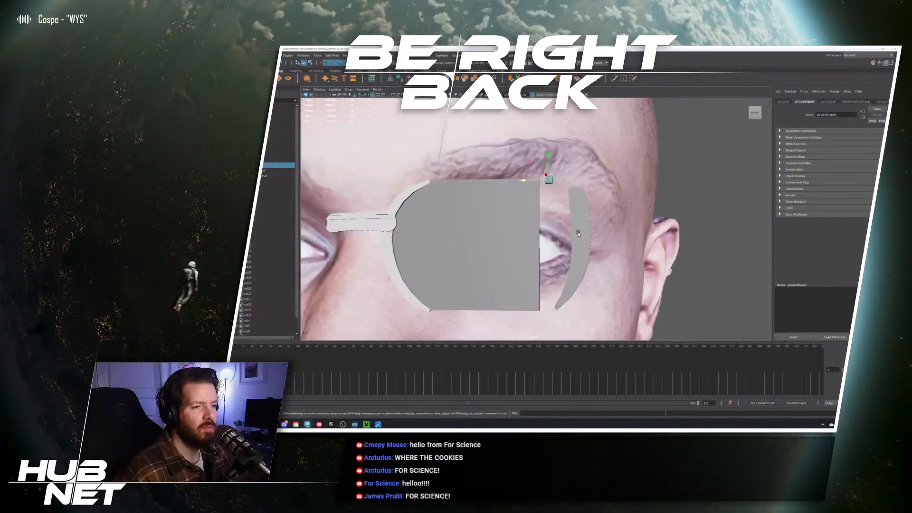
Lower the corner block's outer end and shift it slightly outward, comparing the shape with the reference glasses
left_click(702, 273)
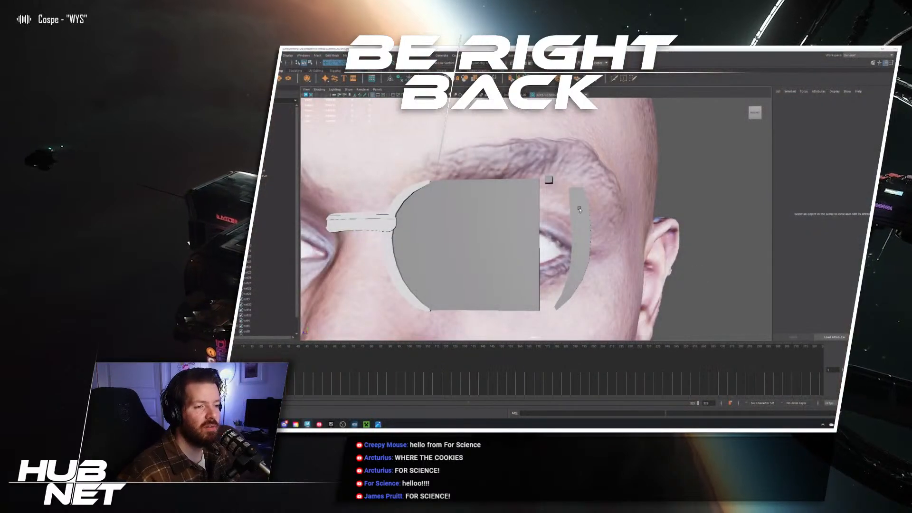
left_click(585, 237)
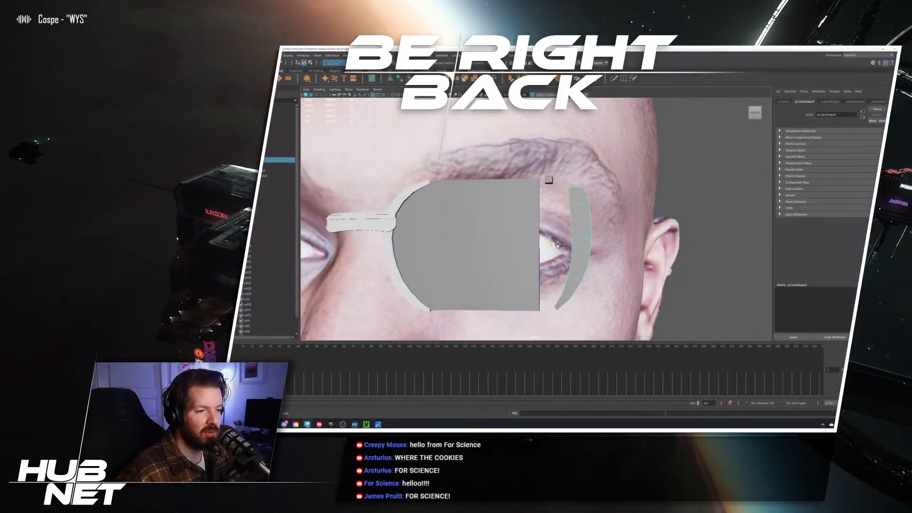
left_click(548, 179)
left_click_drag(548, 179, 524, 177, "alt")
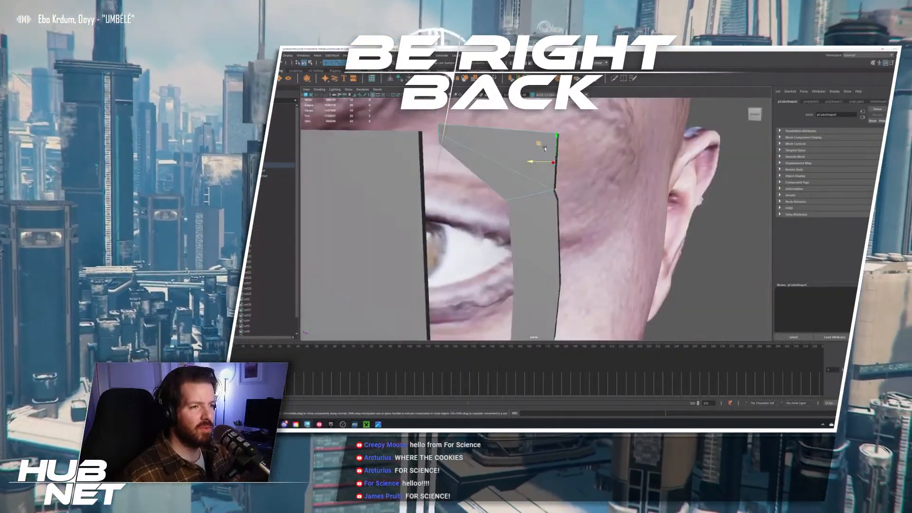
left_click_drag(541, 160, 543, 162)
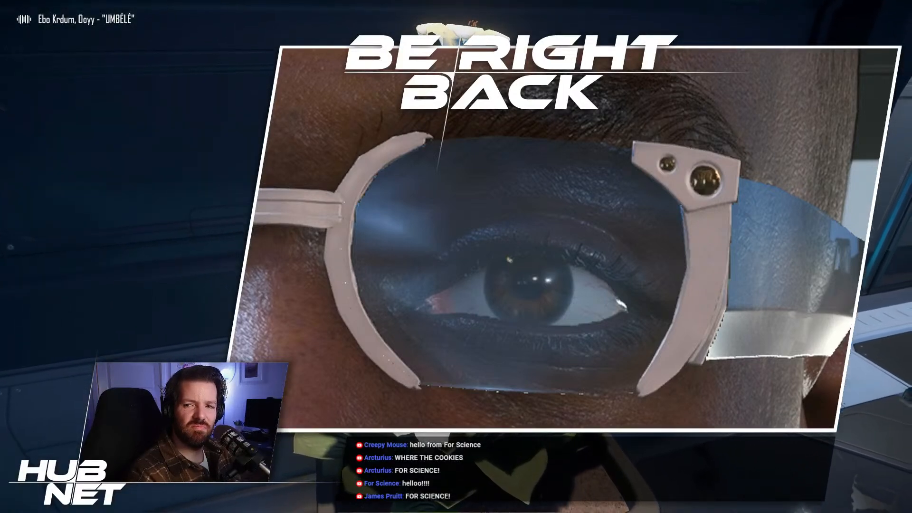
key("alt+Tab")
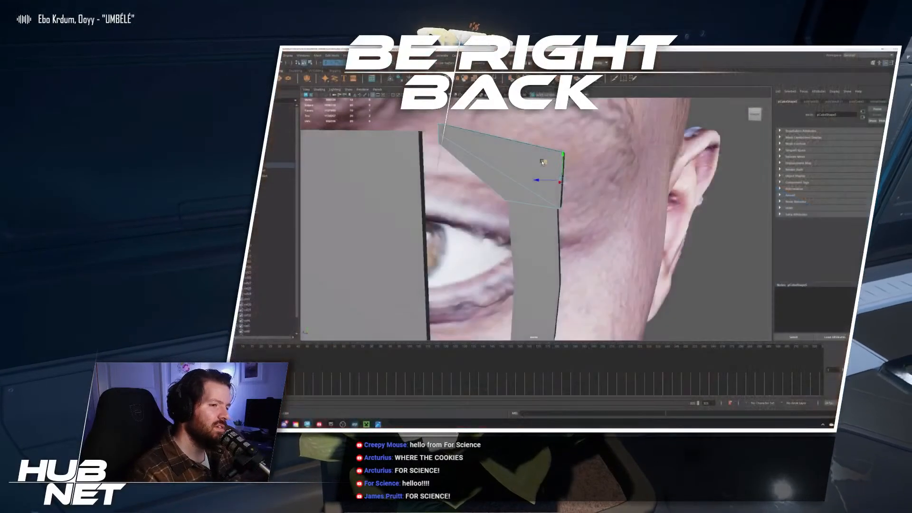
Isolate the outer rim piece, select the edge just below its top, and raise it slightly behind the corner block
scroll(590, 227, "down", 3)
middle_click_drag(590, 227, 612, 197, "alt")
left_click_drag(506, 209, 557, 211, "alt")
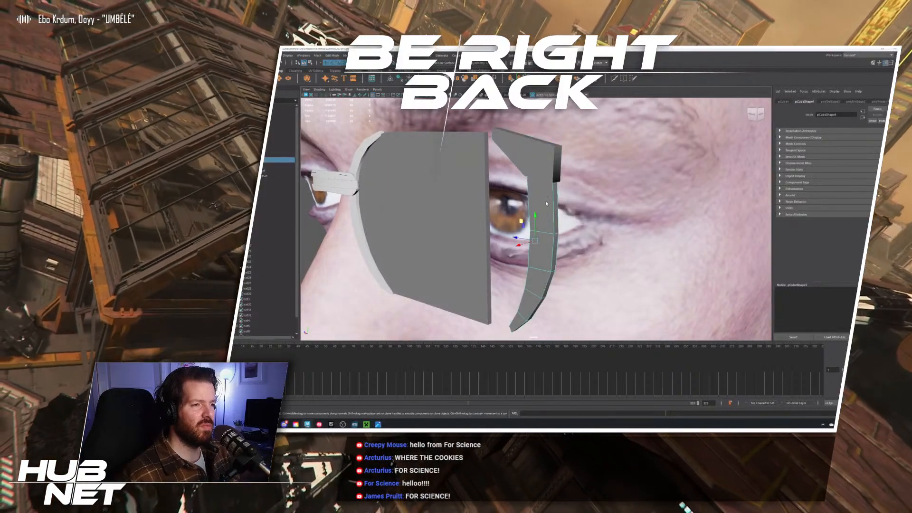
right_click_drag(546, 200, 544, 178)
key("ctrl+1")
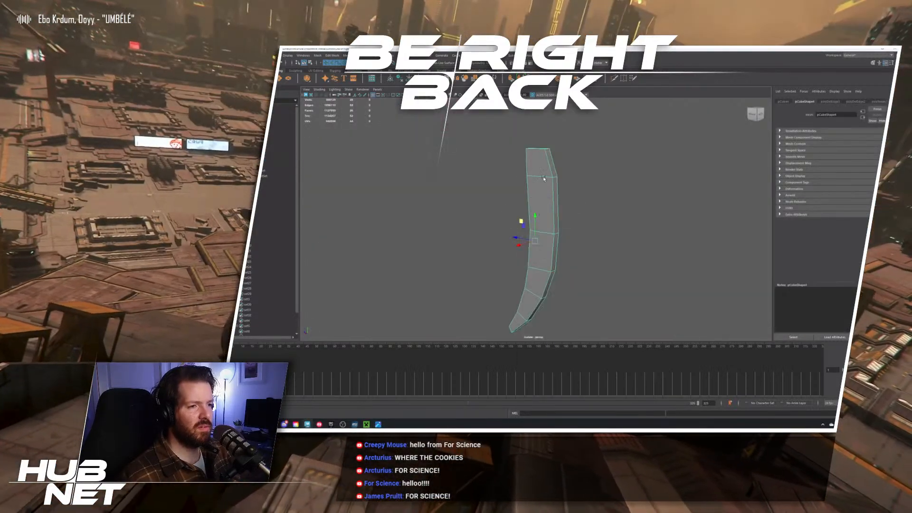
left_click(544, 178)
key("ctrl+1")
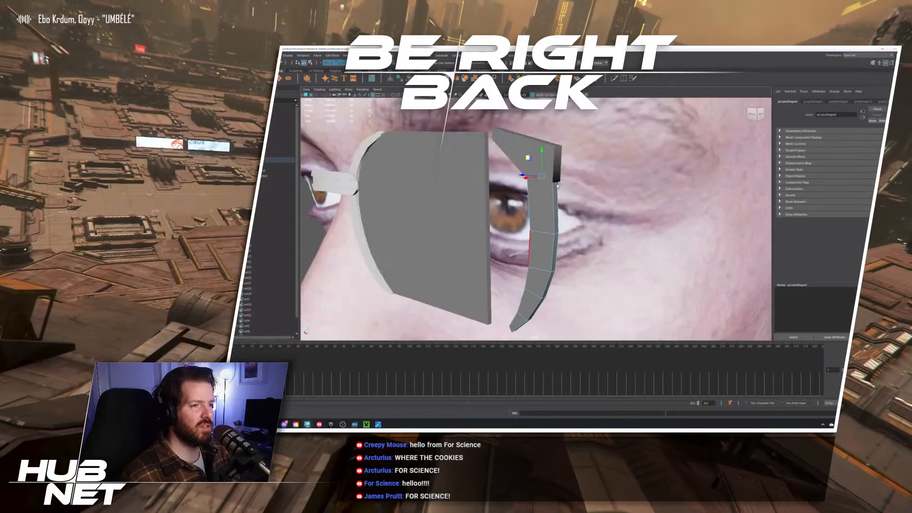
left_click_drag(547, 204, 523, 192, "alt")
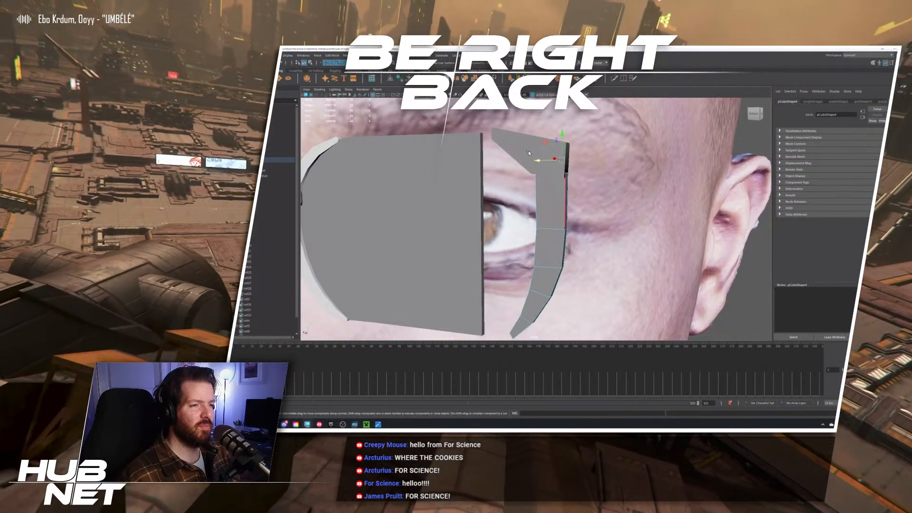
Select the corner block and align it in depth with the top of the outer rim piece
right_click_drag(529, 151, 548, 142)
left_click(517, 141)
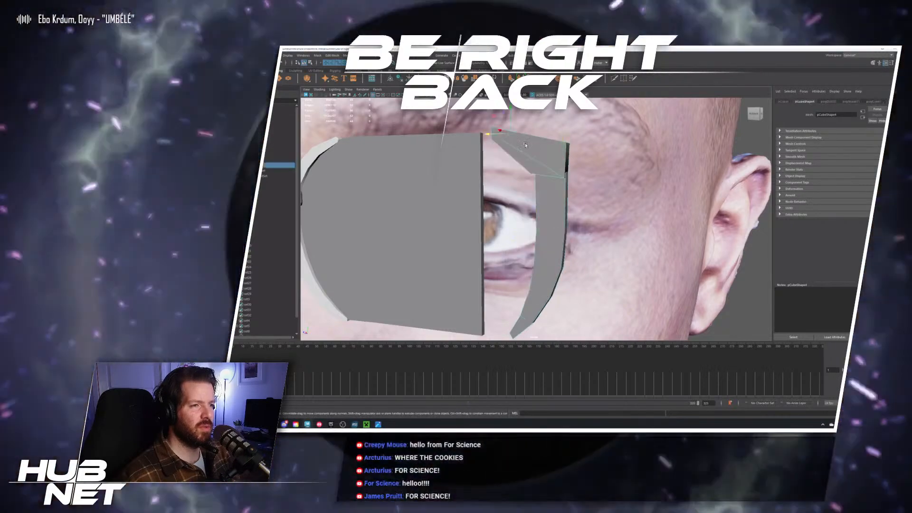
left_click_drag(487, 137, 500, 135, "alt")
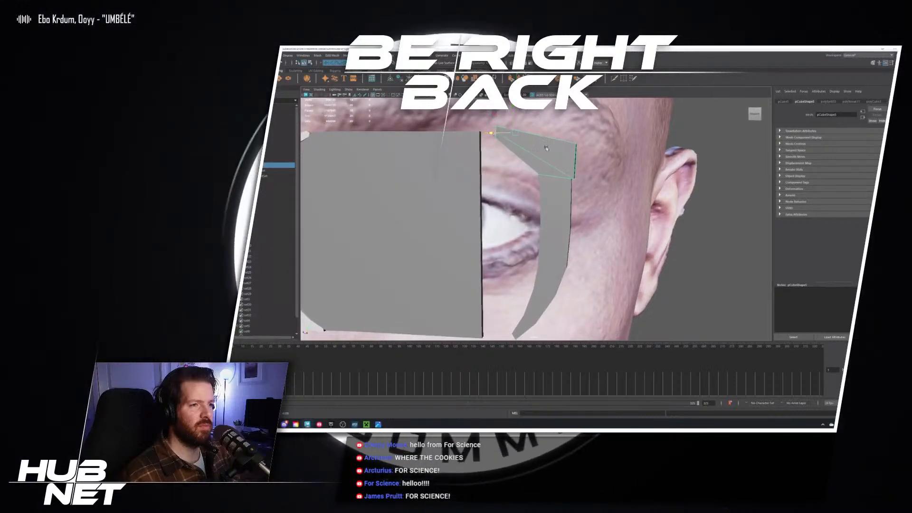
left_click_drag(546, 148, 550, 168, "alt")
scroll(550, 169, "up", 4)
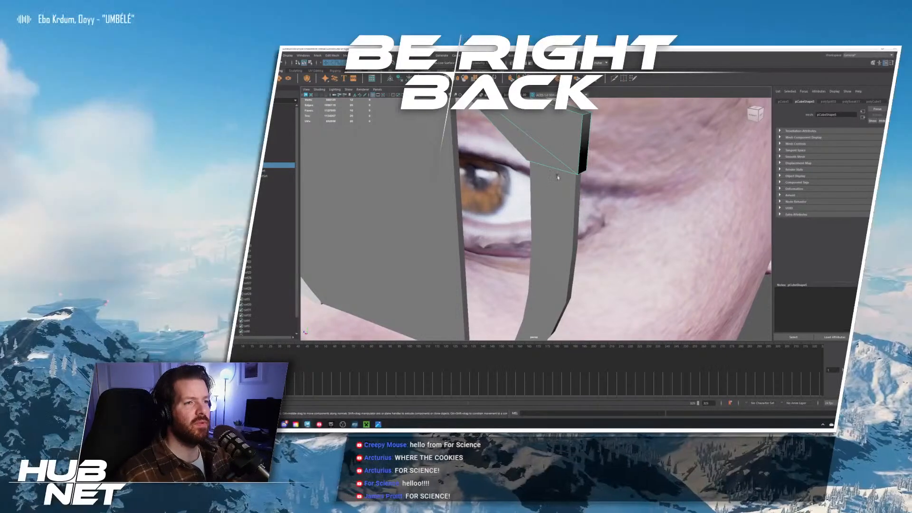
left_click_drag(549, 169, 456, 159, "alt")
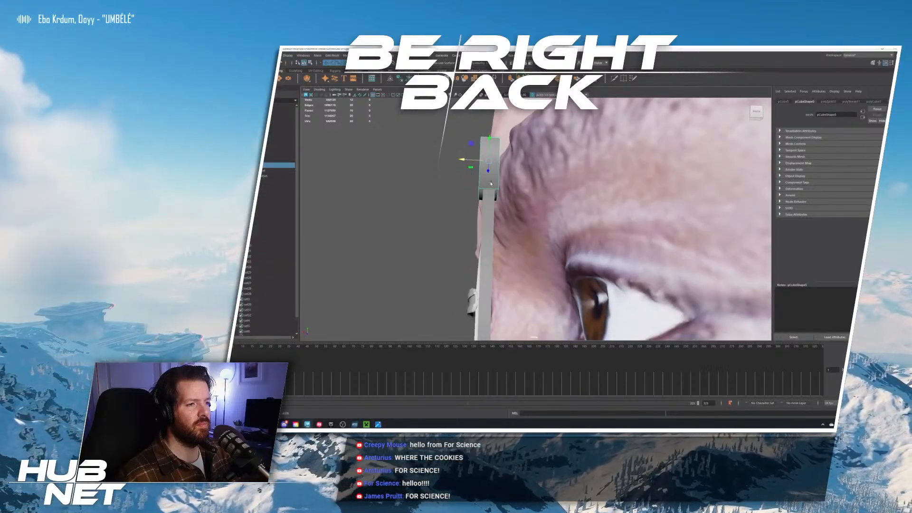
left_click_drag(491, 184, 520, 193, "alt")
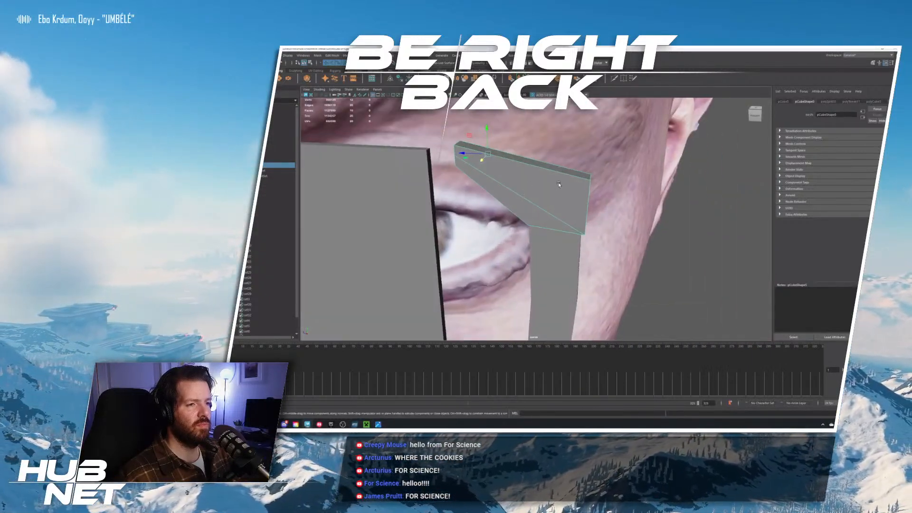
Insert vertical edge loops across the corner block with Multi-Cut, closer together near its outer end
right_click_drag(559, 190, 577, 177, "shift")
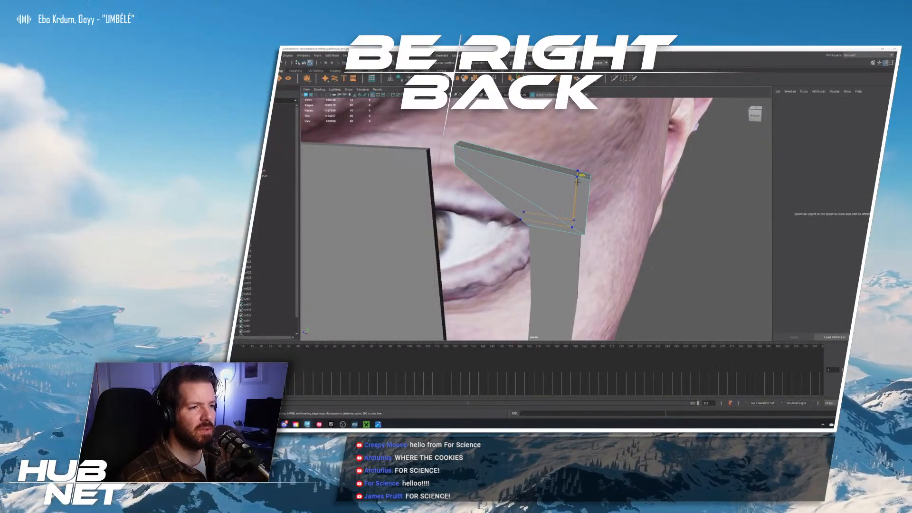
left_click(579, 182, "ctrl")
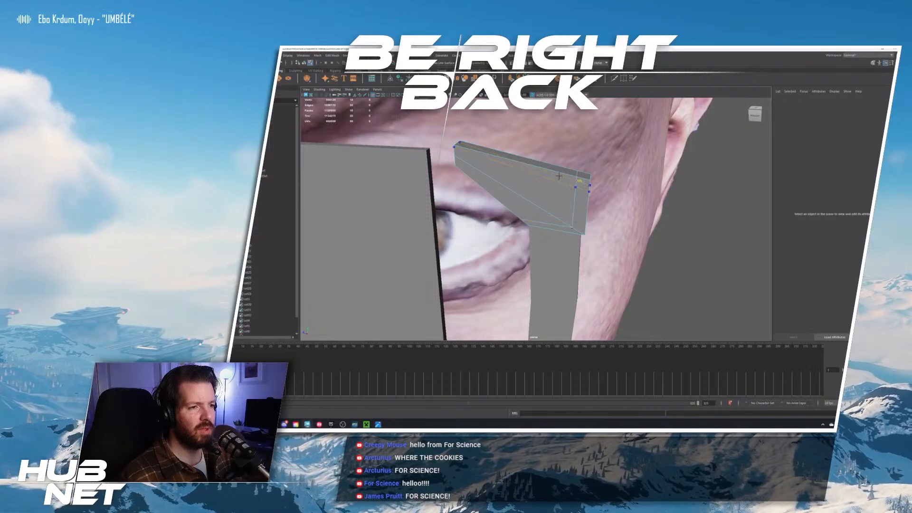
left_click(562, 176, "ctrl")
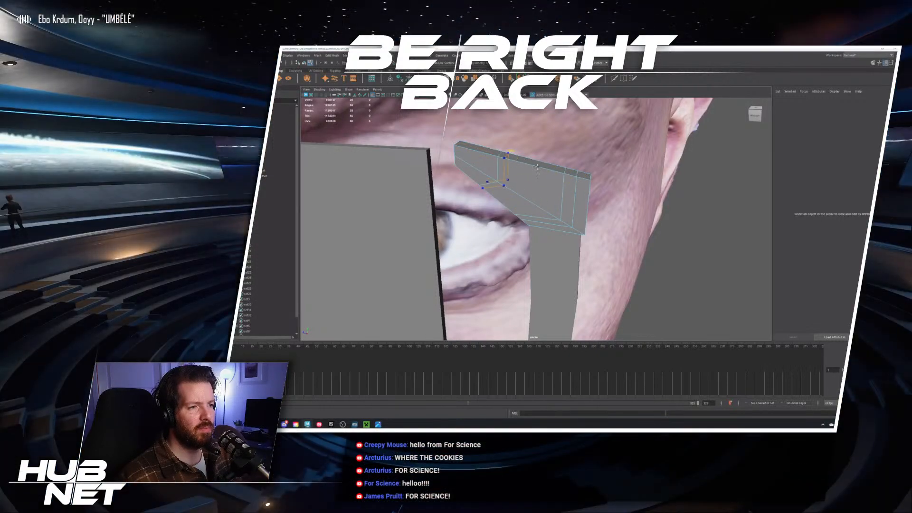
left_click(500, 158, "ctrl")
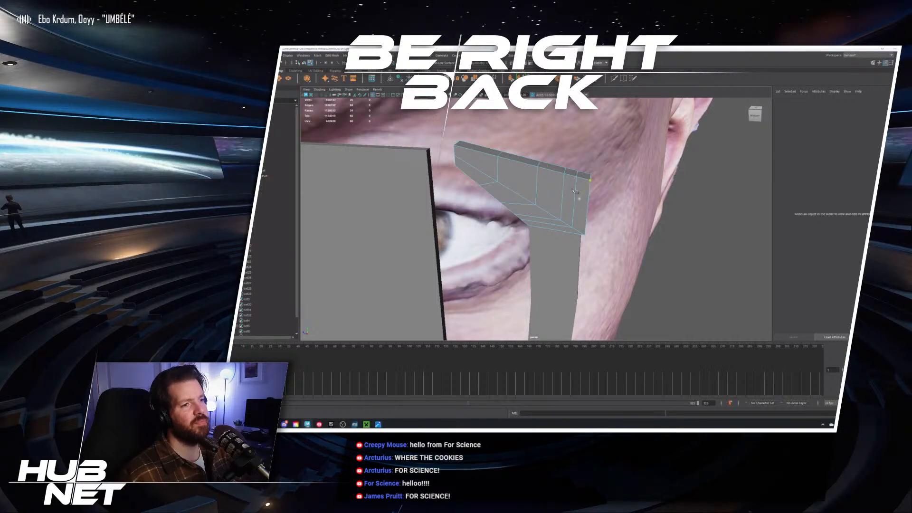
Raise the inserted edges along the corner block's top one by one to form a gentle curve, and deselect the block
right_click(572, 189)
right_click_drag(573, 189, 572, 174)
left_click(577, 174)
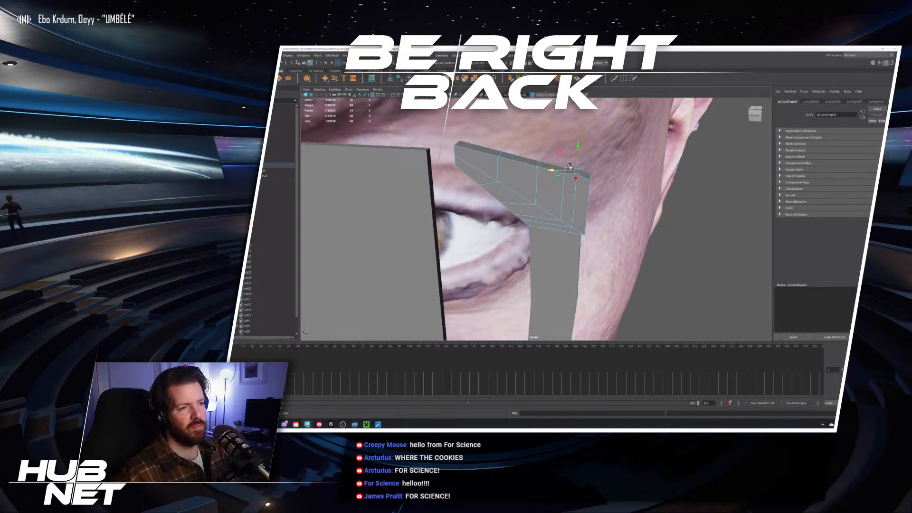
left_click(539, 164)
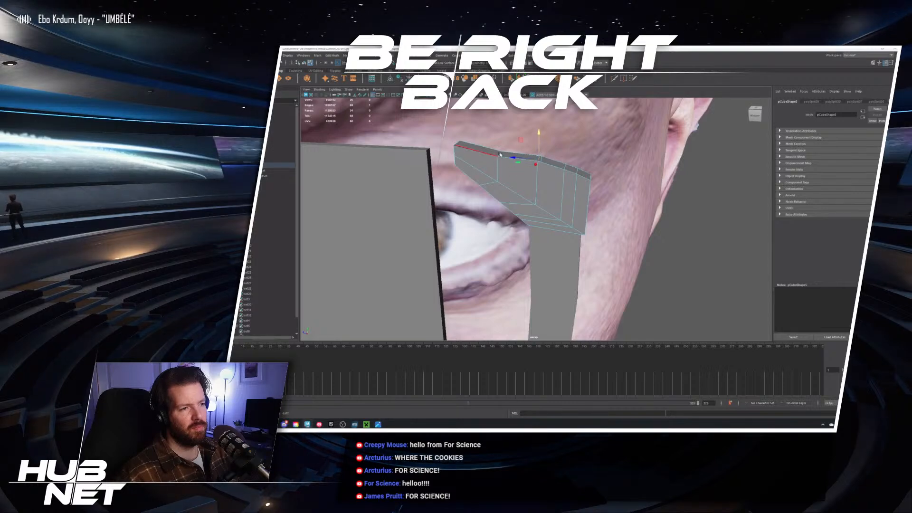
left_click(499, 151)
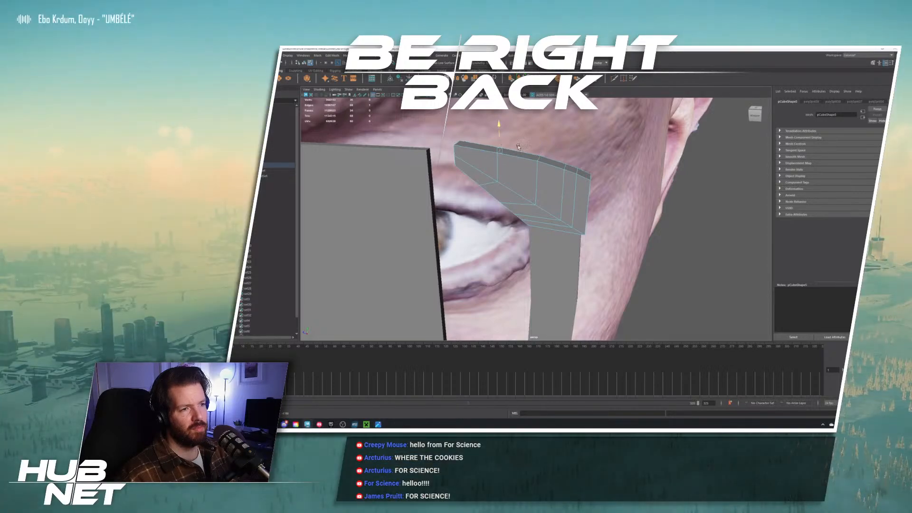
left_click(539, 147)
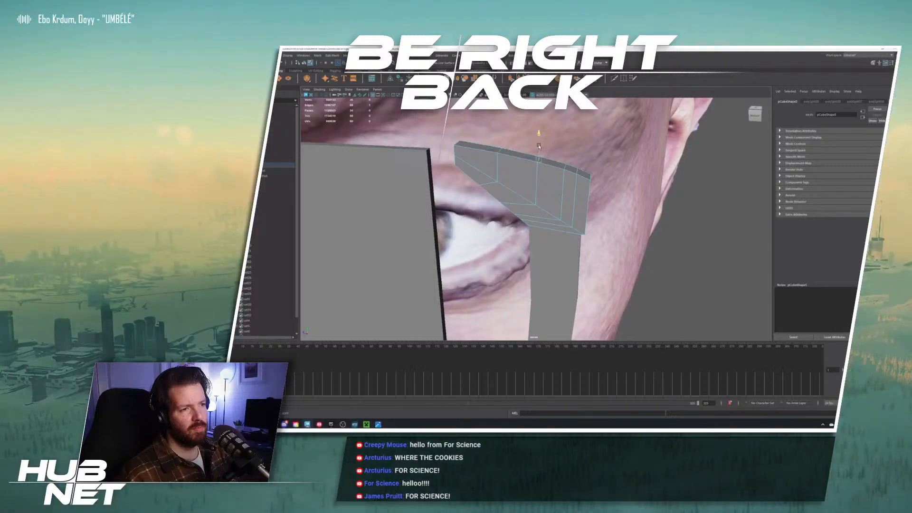
left_click_drag(539, 146, 686, 216, "alt")
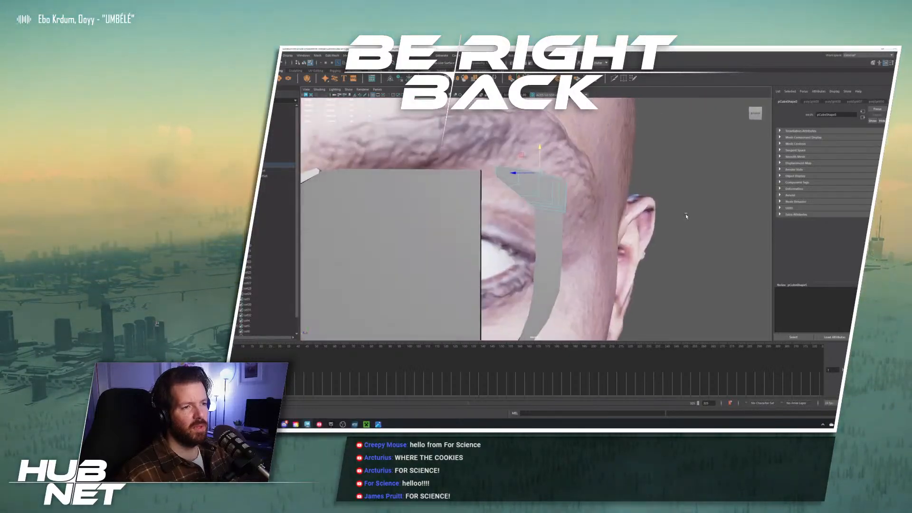
left_click(684, 218)
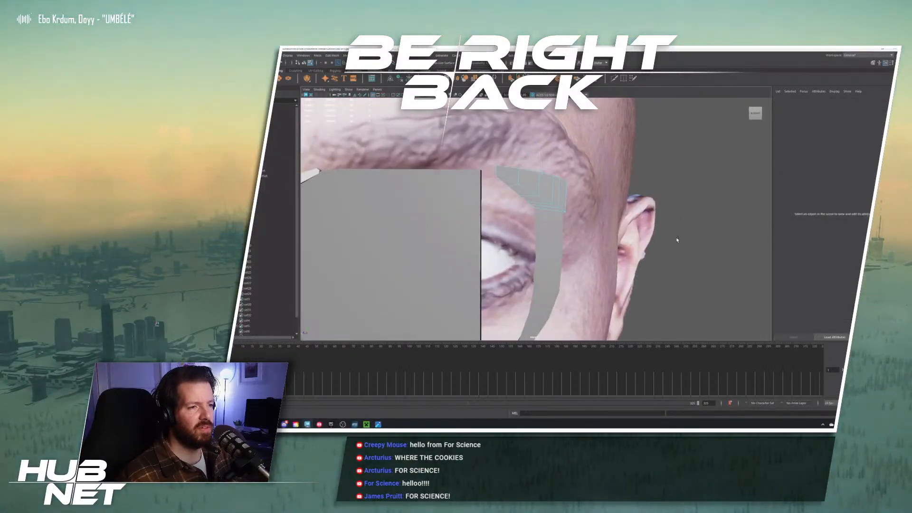
left_click(449, 217)
left_click(363, 169)
scroll(536, 219, "down", 5)
left_click_drag(660, 240, 605, 231, "alt")
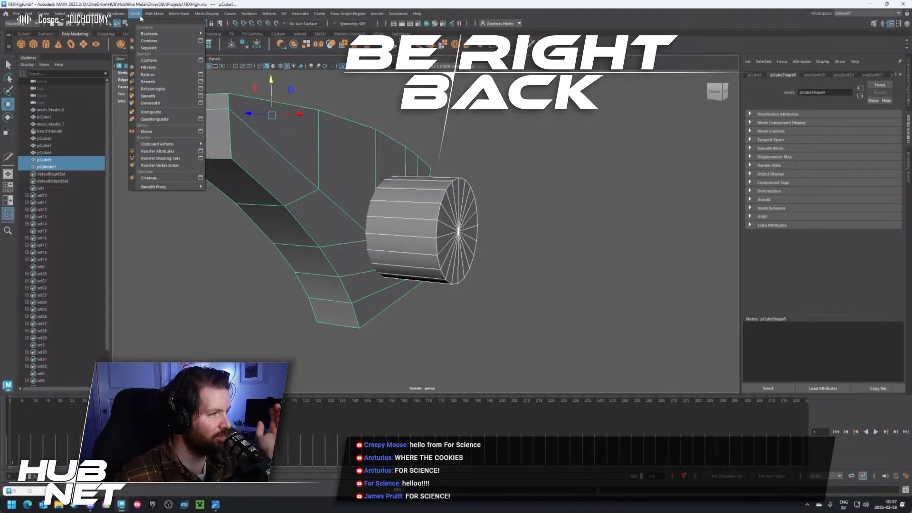
mouse_move(152, 16)
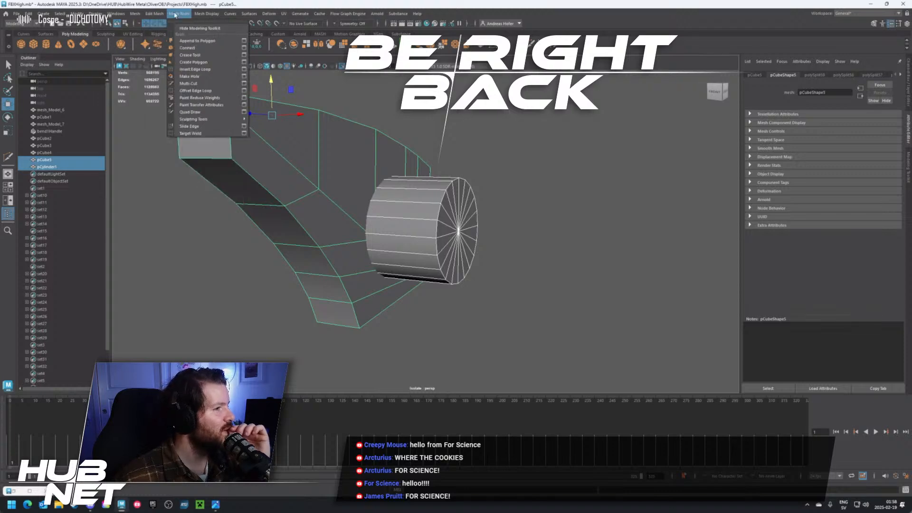
key("Right")
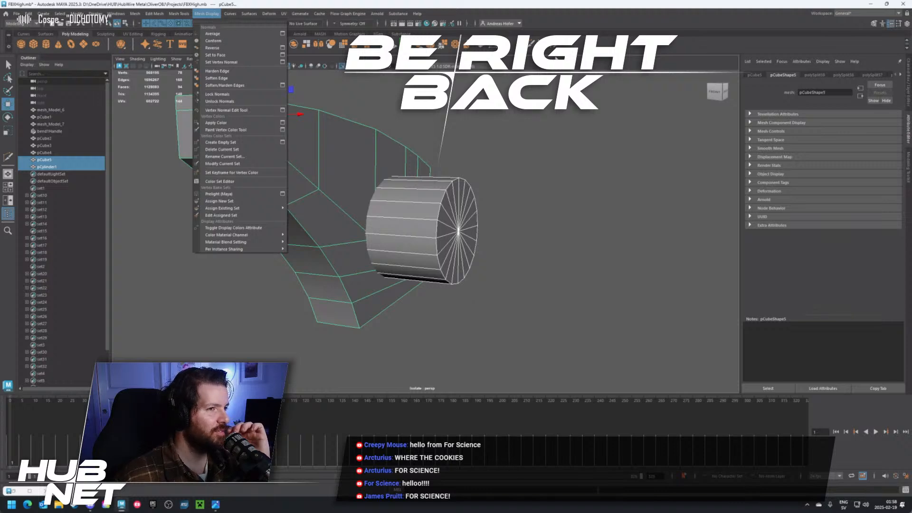
key("Escape")
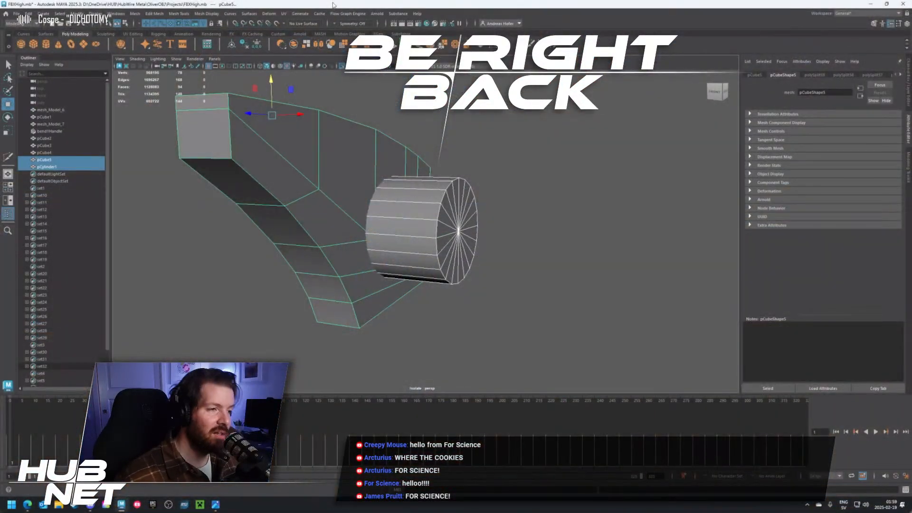
Try a Boolean Difference (A - B) on the corner block and the cylinder, and undo it
left_click(134, 14)
mouse_move(150, 33)
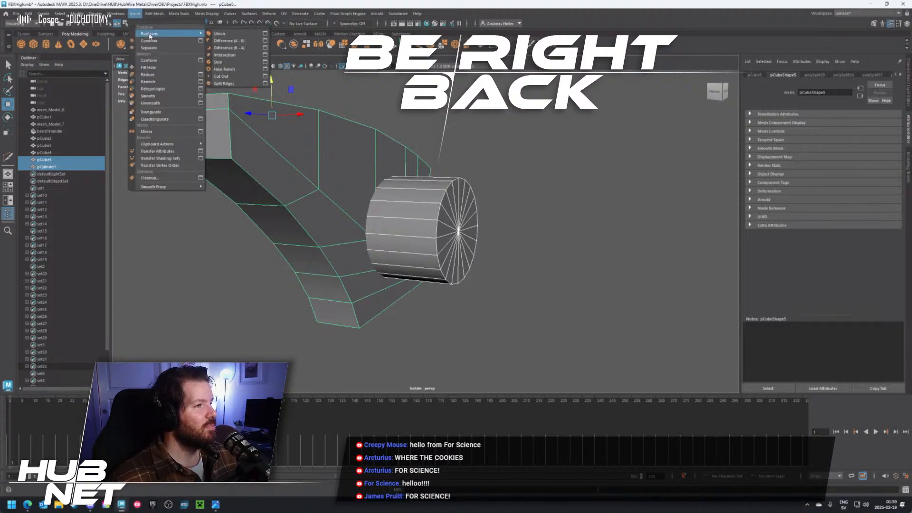
left_click(234, 42)
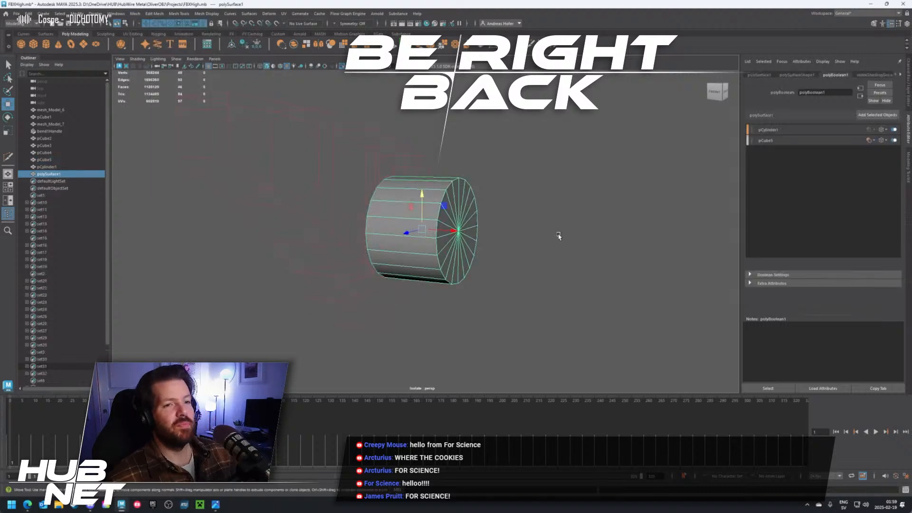
left_click_drag(503, 243, 474, 257, "alt")
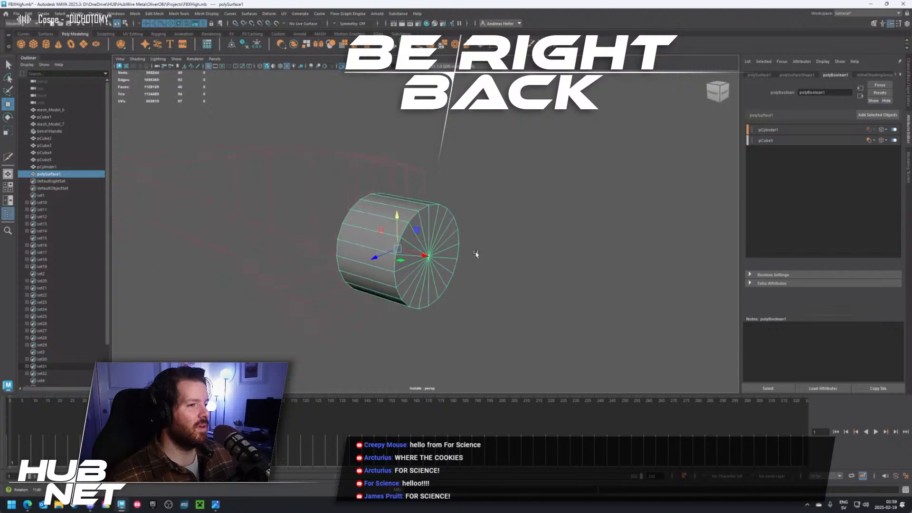
key("ctrl+z")
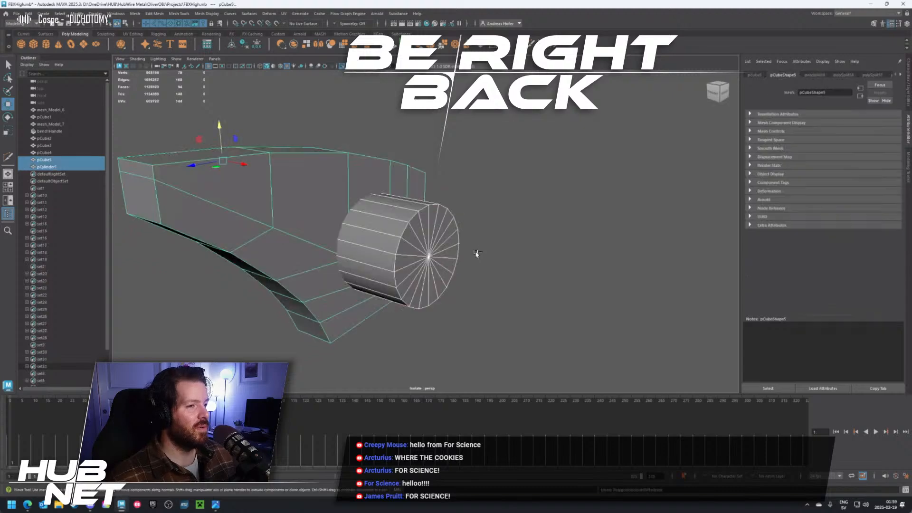
Subtract the cylinder from the corner block with Boolean Difference (B - A) and delete the resulting mesh's construction history
left_click(179, 13)
mouse_move(144, 18)
mouse_move(186, 34)
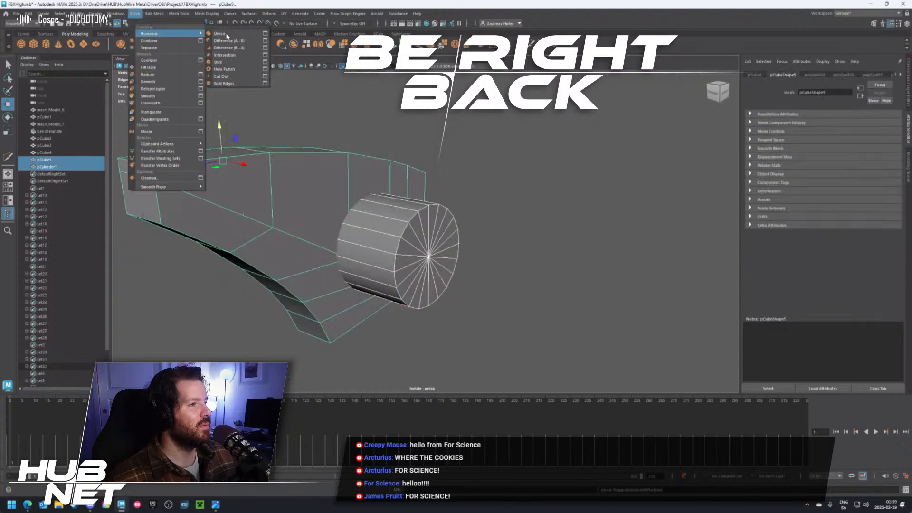
left_click(232, 49)
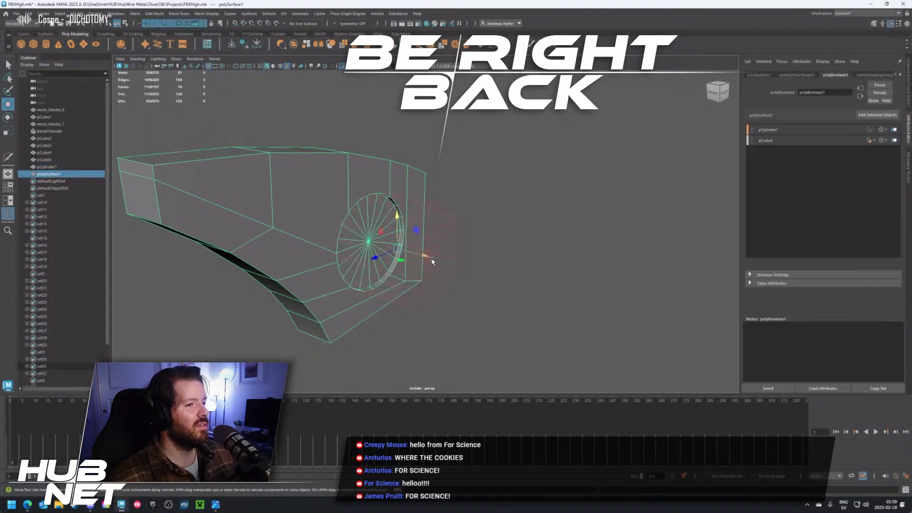
scroll(407, 232, "up", 5)
left_click_drag(375, 202, 420, 185, "alt")
scroll(469, 186, "down", 6)
scroll(423, 203, "up", 4)
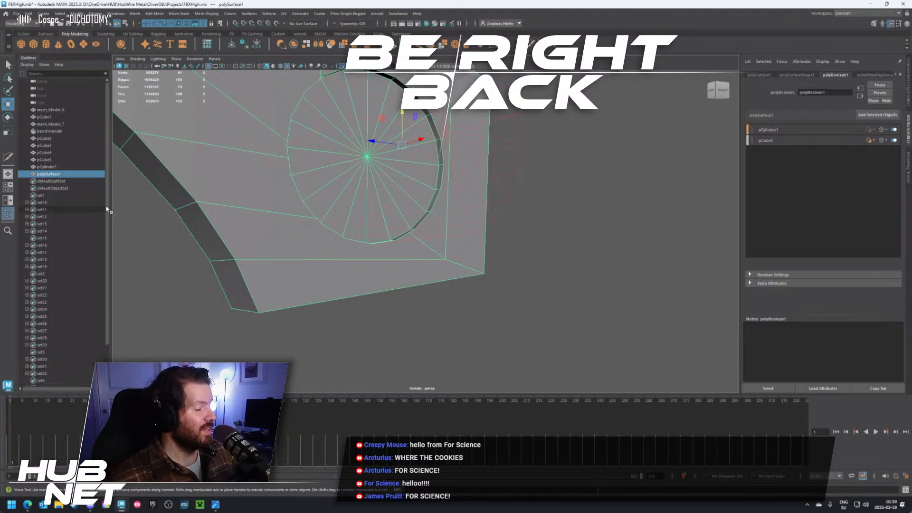
left_click_drag(336, 197, 286, 166, "alt")
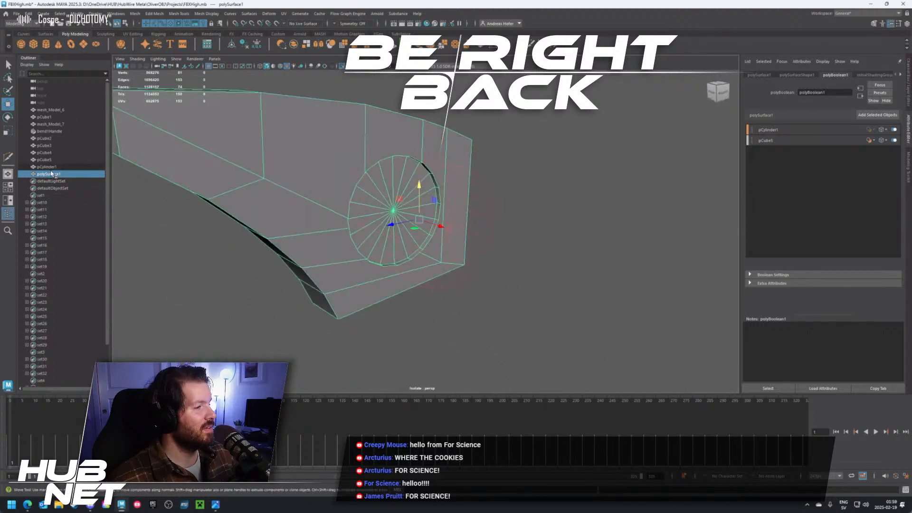
left_click(244, 45)
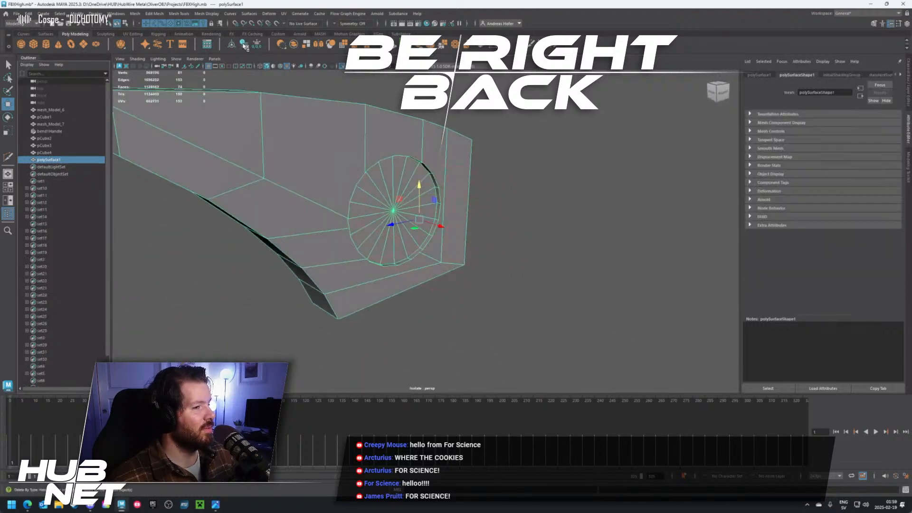
Cut an edge with Multi-Cut from the round recess's upper outer rim vertex to the top of the block's outermost inner vertical edge
scroll(455, 186, "up", 5)
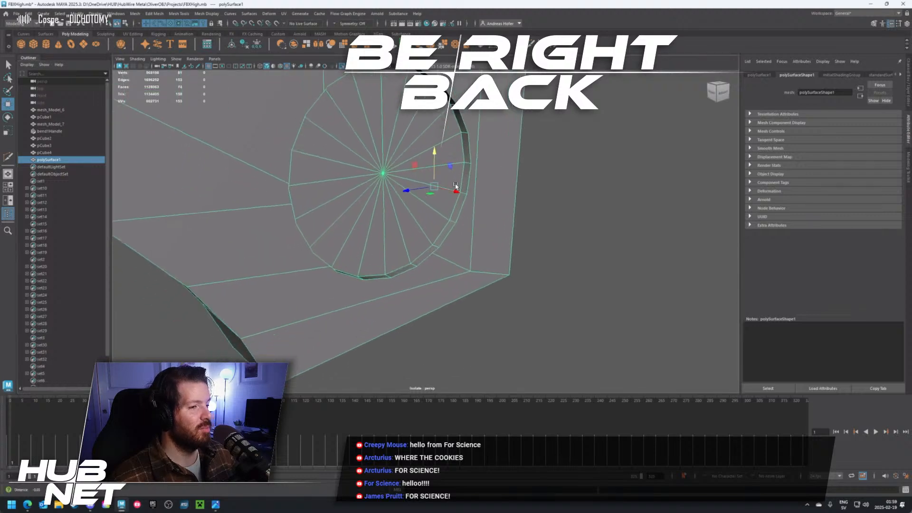
left_click_drag(476, 233, 417, 140, "alt")
key("y")
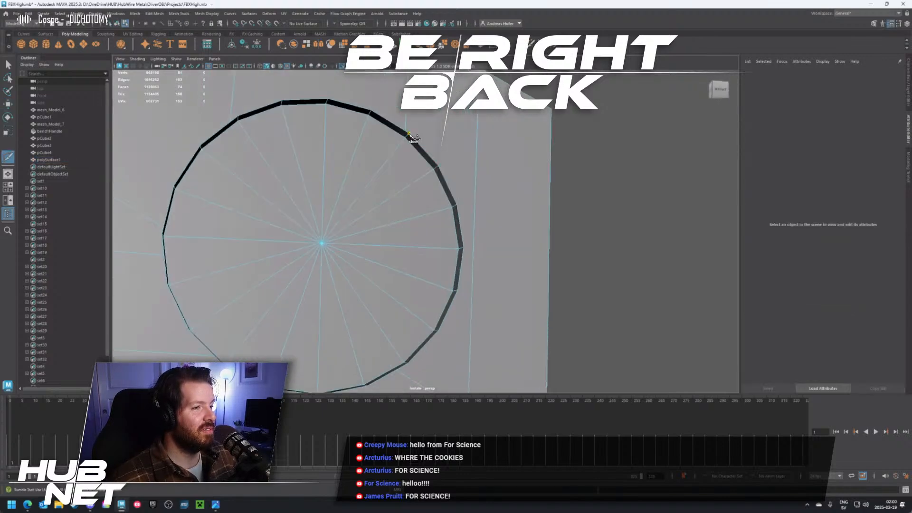
left_click(409, 133)
left_click_drag(409, 134, 387, 128, "alt")
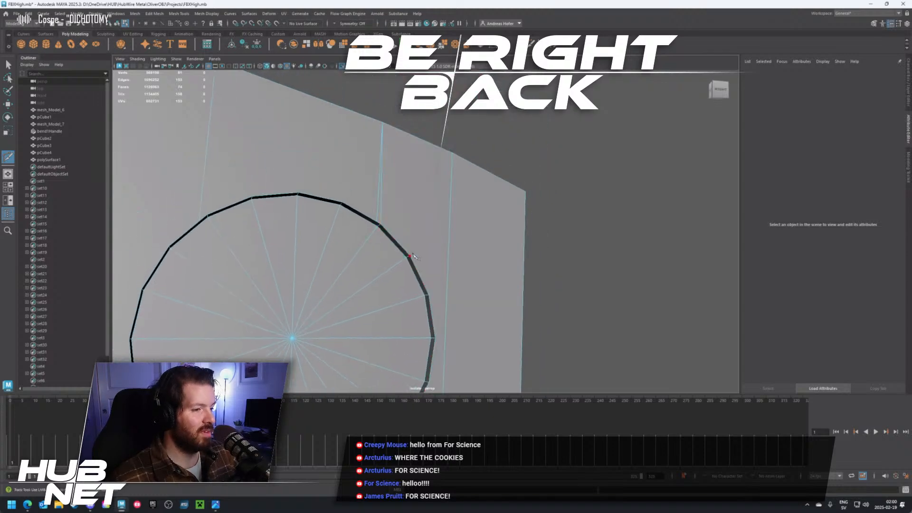
left_click(451, 153)
key("Return")
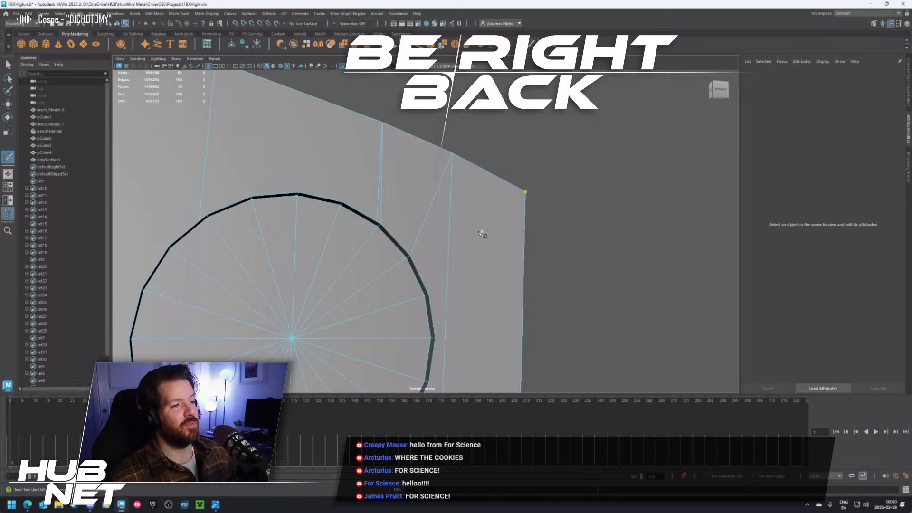
Select faces around the recess one by one, including the narrow sliver above the rim and the recess wall, to check the topology
middle_click_drag(482, 235, 462, 253, "alt")
right_click_drag(377, 201, 414, 245)
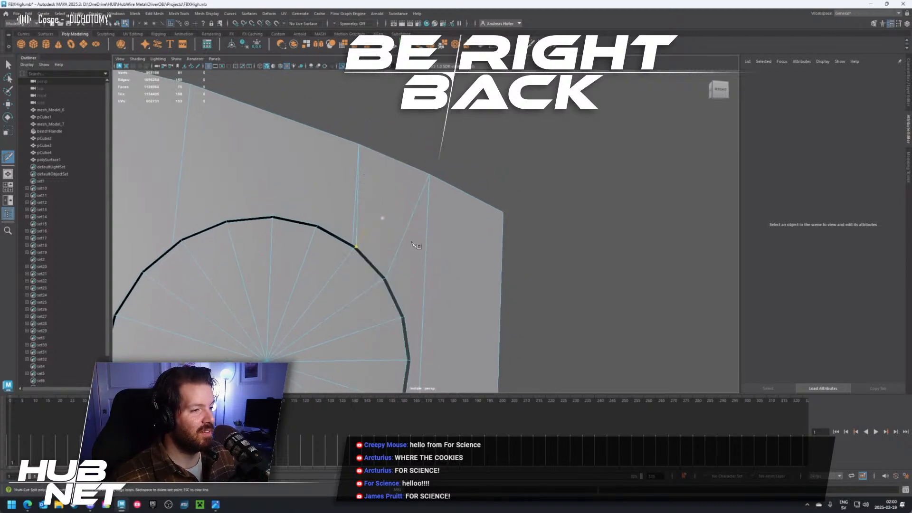
scroll(436, 280, "down", 3)
key("w")
left_click(406, 254)
scroll(423, 240, "up", 5)
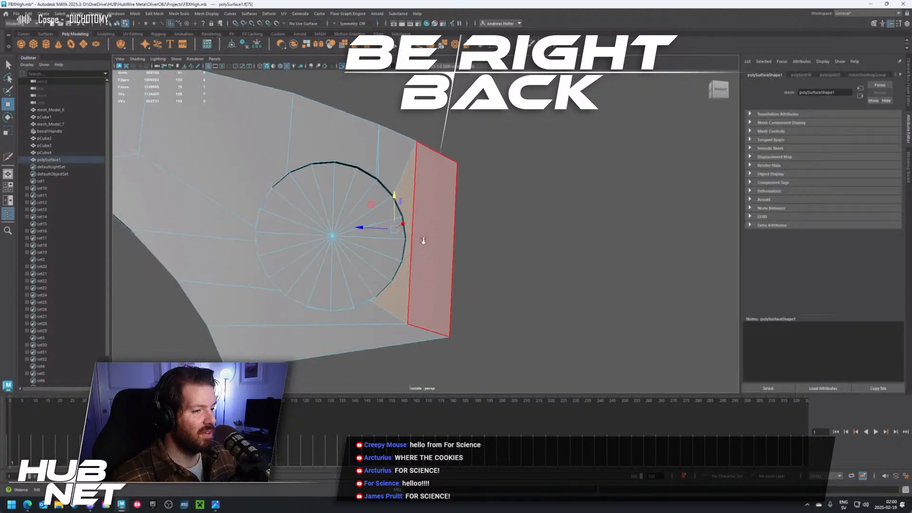
scroll(426, 221, "up", 2)
left_click_drag(407, 220, 390, 133, "alt")
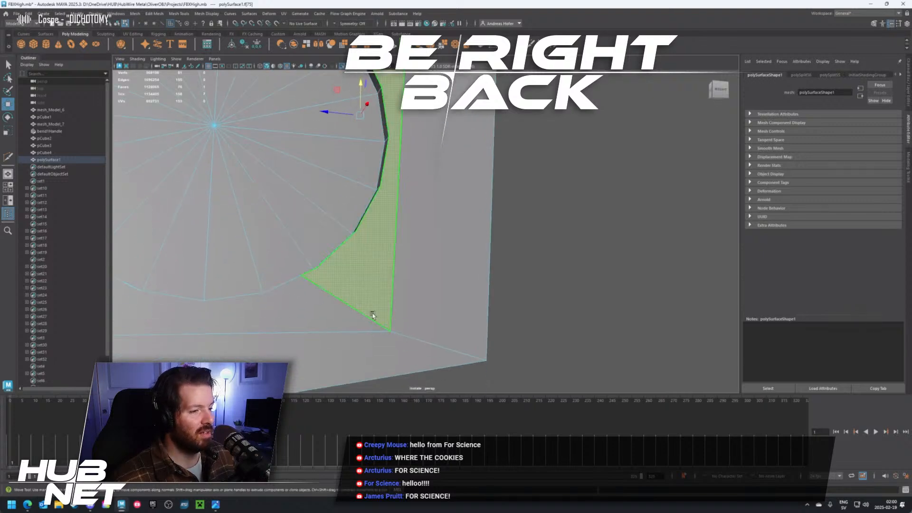
left_click_drag(392, 171, 363, 170, "alt")
left_click(362, 169)
key("f")
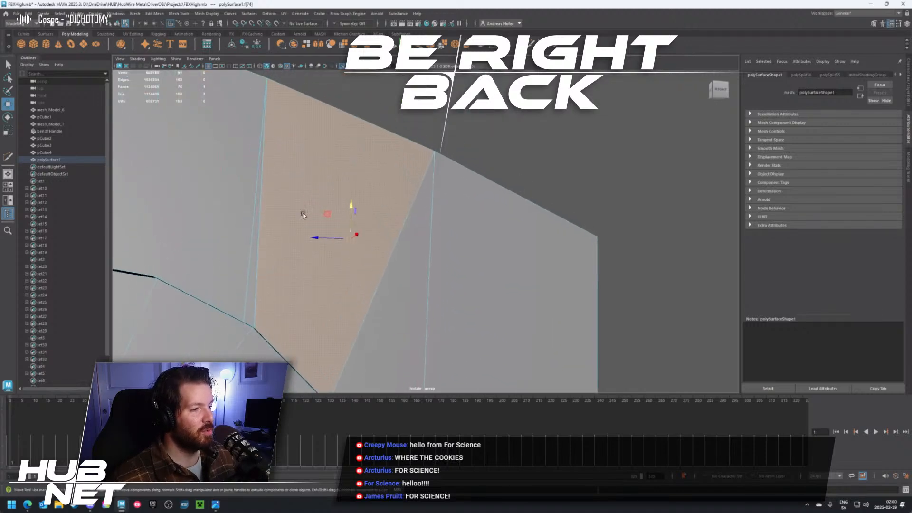
key("F10")
left_click(252, 311)
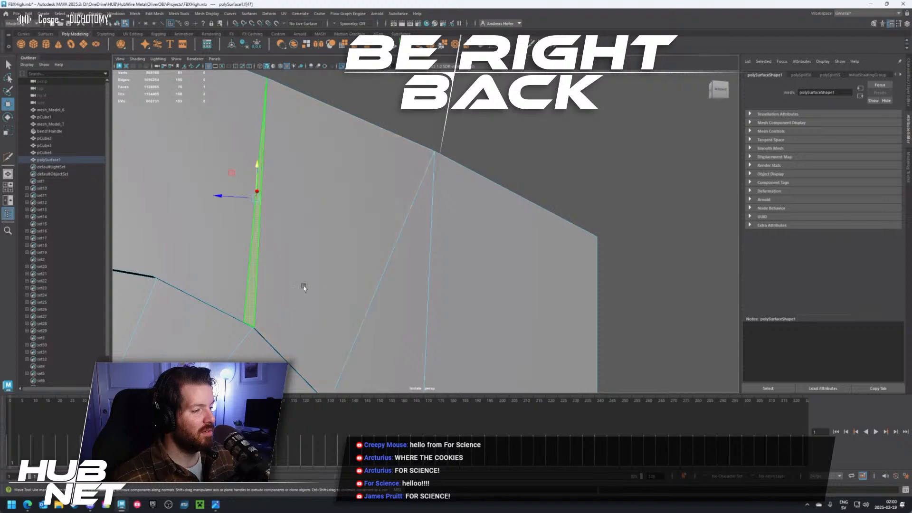
key("F11")
left_click_drag(305, 309, 387, 284, "alt")
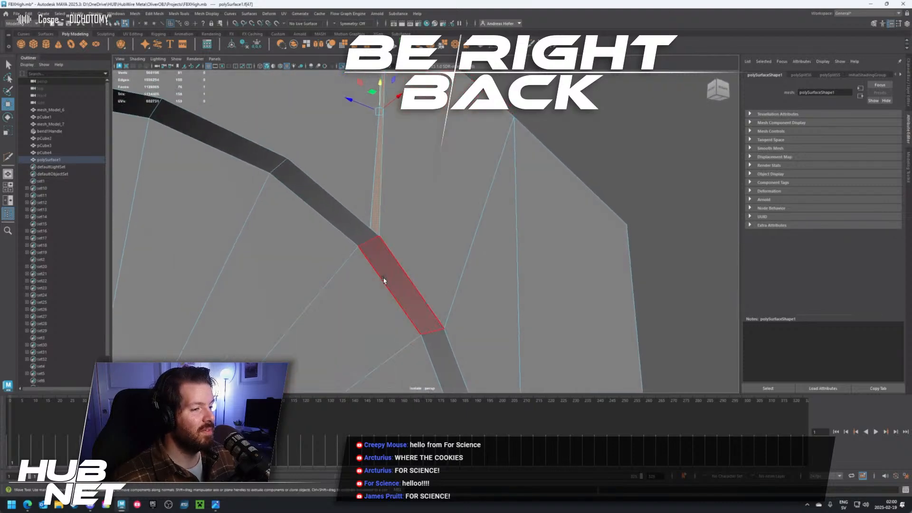
left_click(352, 228)
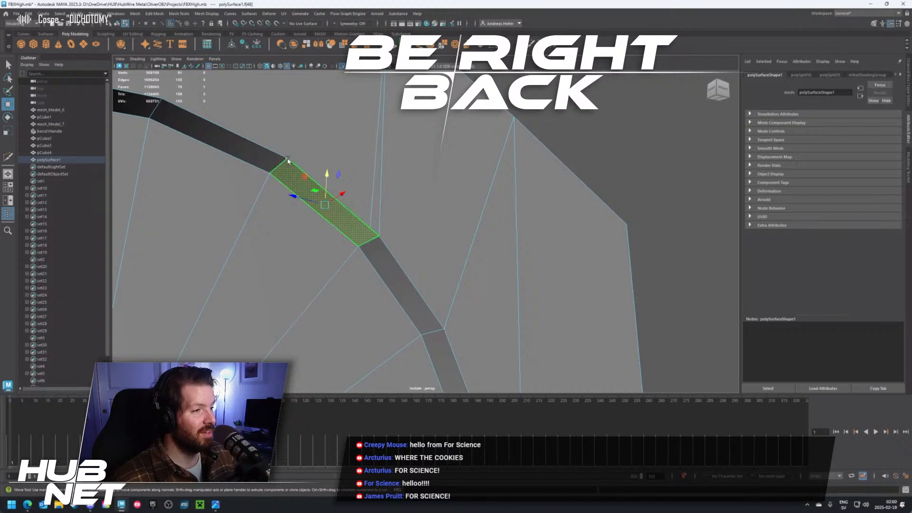
Cut further edges with Multi-Cut between the top of the outermost inner vertical edge and the next two vertices down the recess's outer rim
scroll(423, 221, "down", 5)
scroll(375, 323, "down", 3)
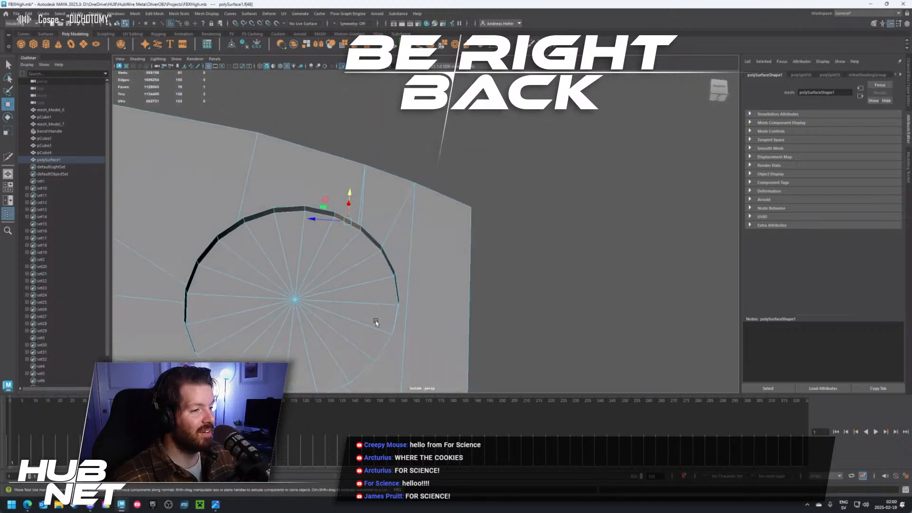
left_click_drag(375, 323, 356, 159, "alt")
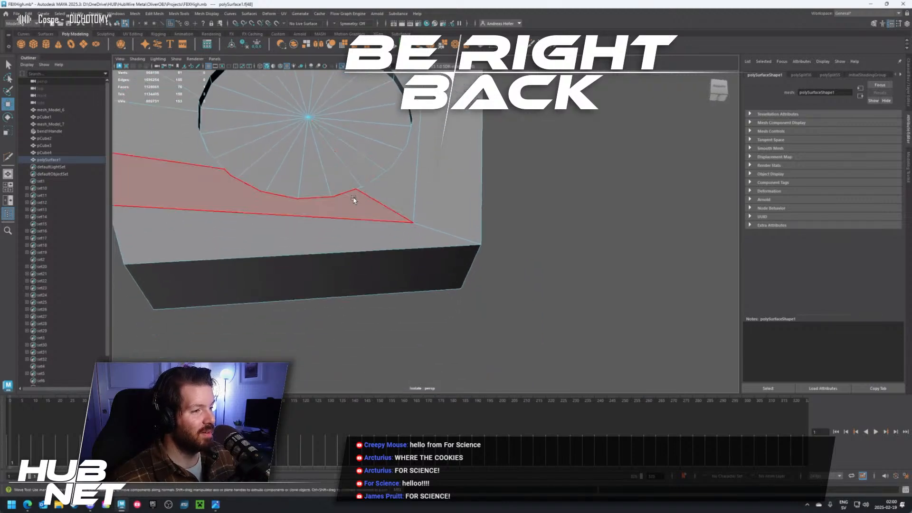
scroll(397, 177, "down", 4)
left_click_drag(397, 177, 389, 205, "alt")
scroll(389, 205, "up", 6)
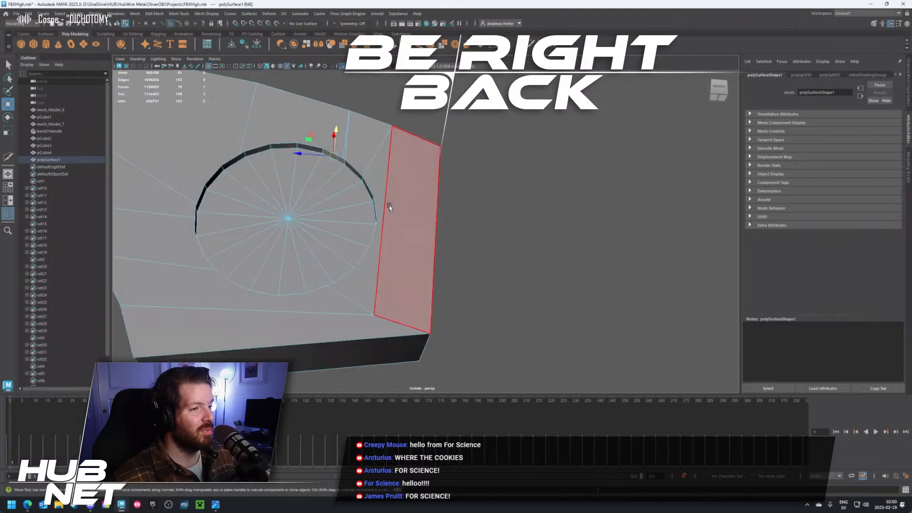
middle_click_drag(397, 209, 425, 284, "alt")
left_click(531, 45)
scroll(373, 243, "up", 6)
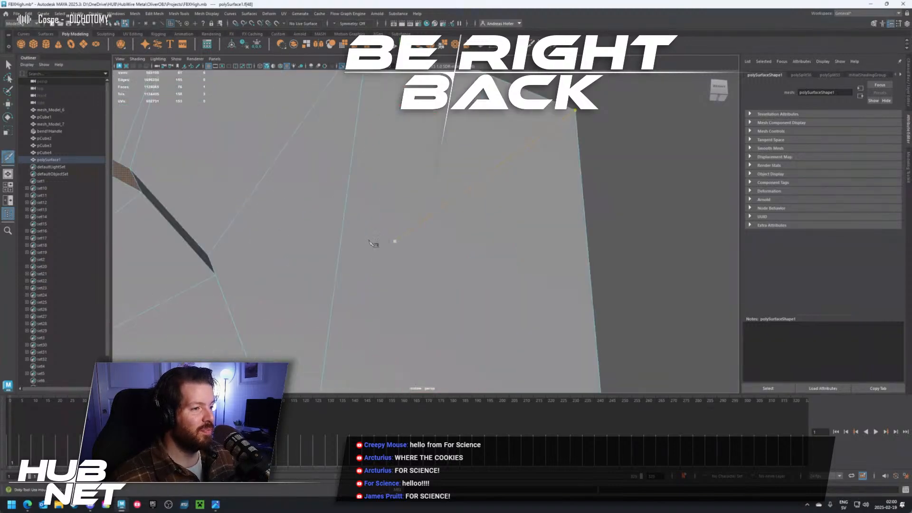
middle_click_drag(280, 300, 419, 203, "alt")
scroll(418, 246, "down", 3)
left_click(396, 252)
scroll(413, 201, "down", 4)
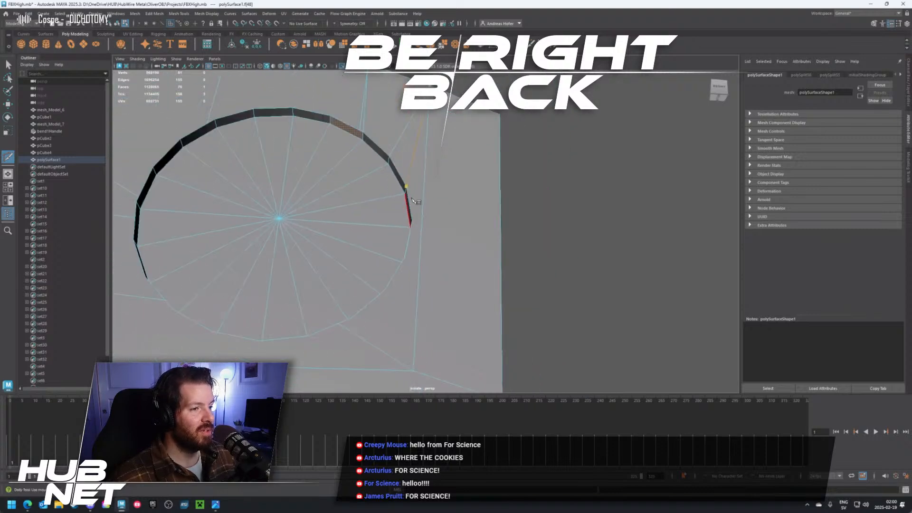
left_click_drag(417, 222, 437, 249, "alt")
left_click(436, 248)
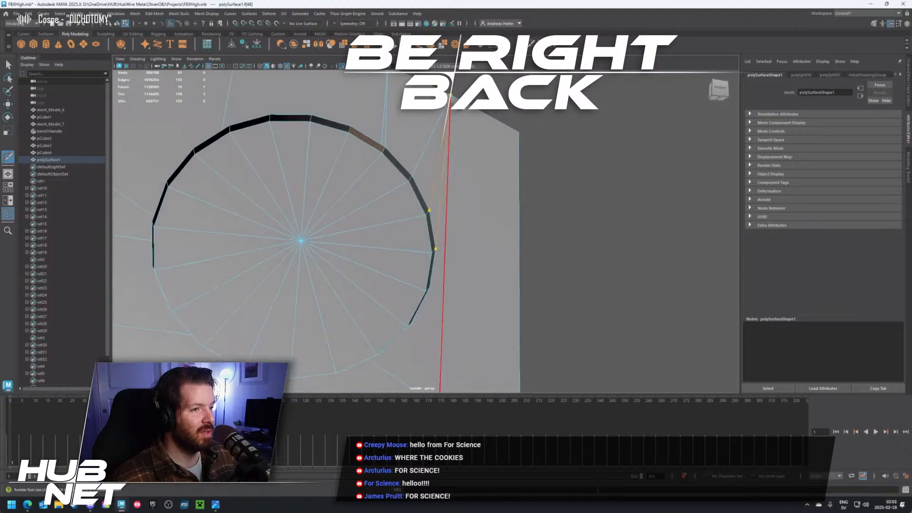
key("Return")
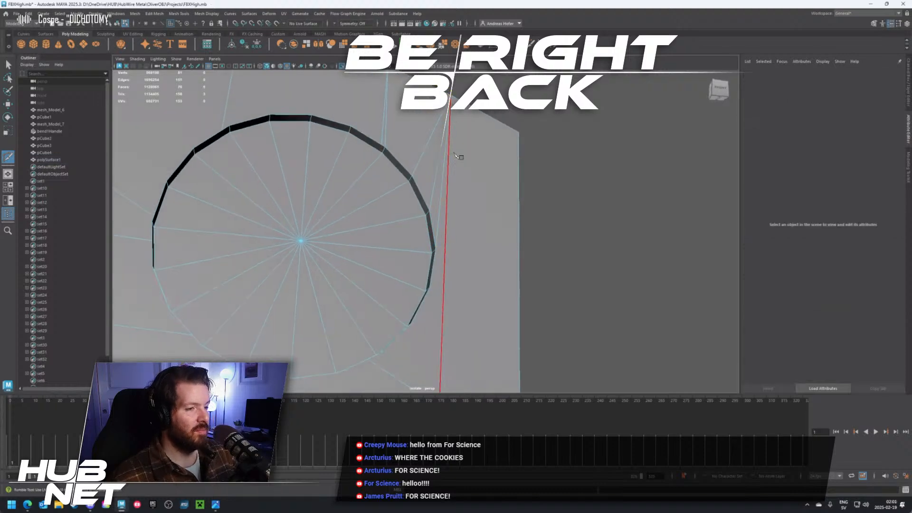
Cut an edge from the recess's lower outer rim vertex towards the bottom end of the neighbouring vertical edge
left_click(429, 288)
middle_click_drag(418, 380, 396, 291, "alt")
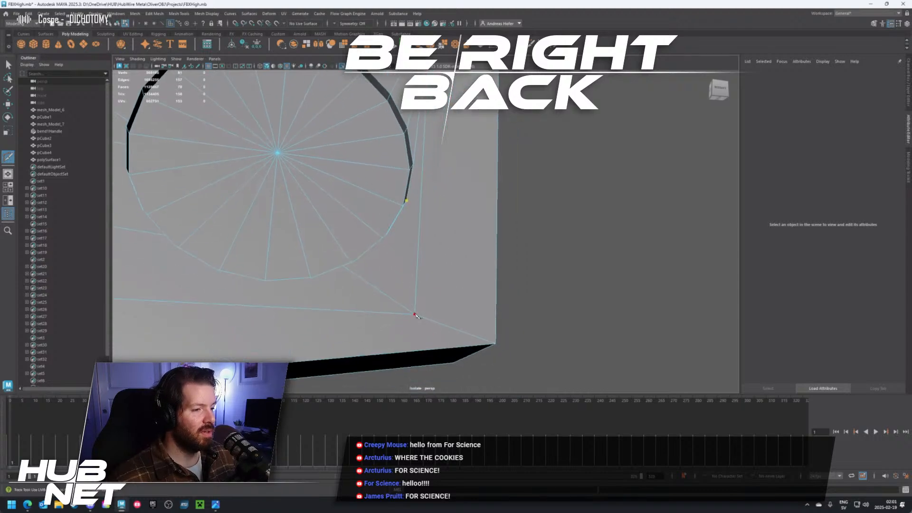
Cut edges with Multi-Cut from neighbouring lower-right rim vertices of the circular recess to the nearby corner vertex of the plate
left_click(416, 312)
key("Return")
left_click(387, 234)
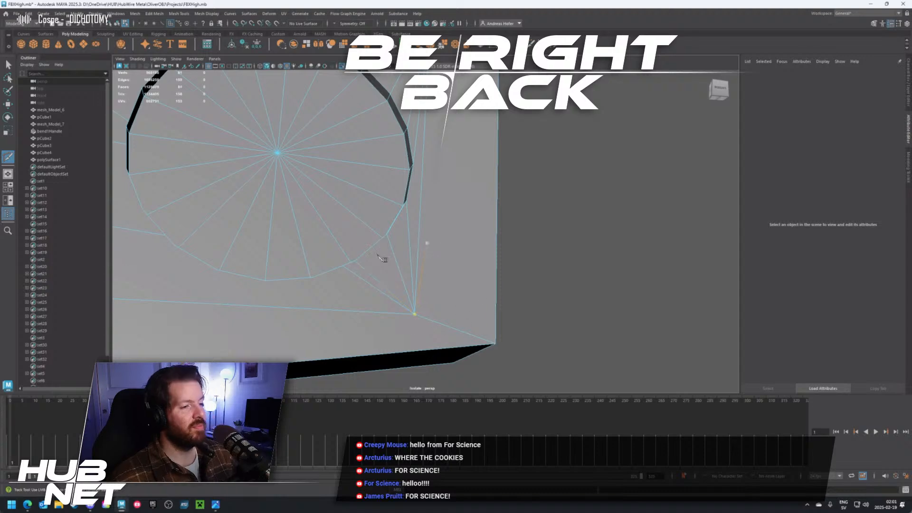
Cut an edge across the recess's rim wall, joining the surface edge's end to the inner rim vertex
left_click_drag(378, 282, 403, 191, "alt")
scroll(377, 208, "up", 5)
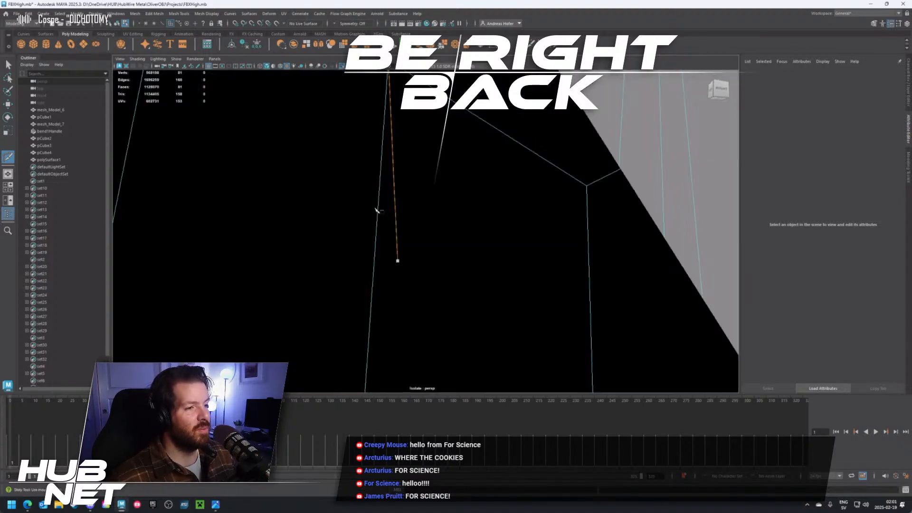
scroll(349, 208, "down", 3)
middle_click_drag(349, 205, 369, 209, "alt")
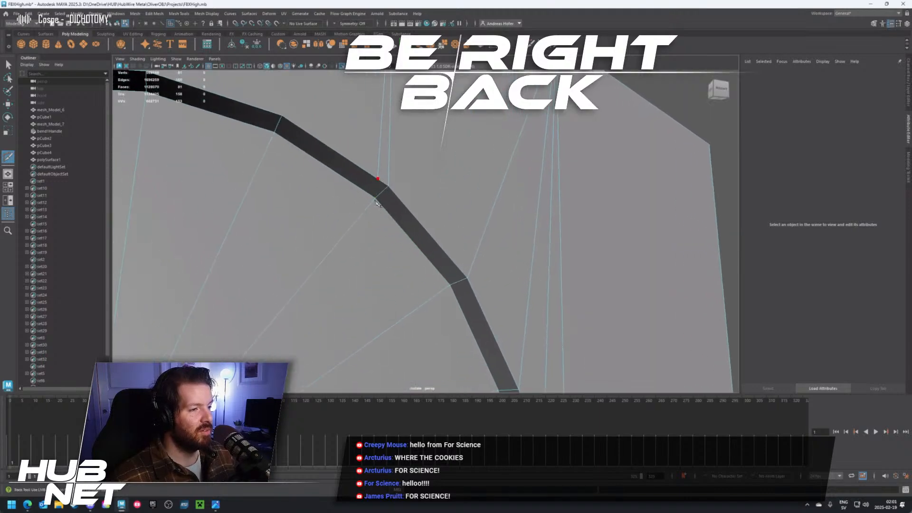
left_click(375, 199)
right_click(378, 191)
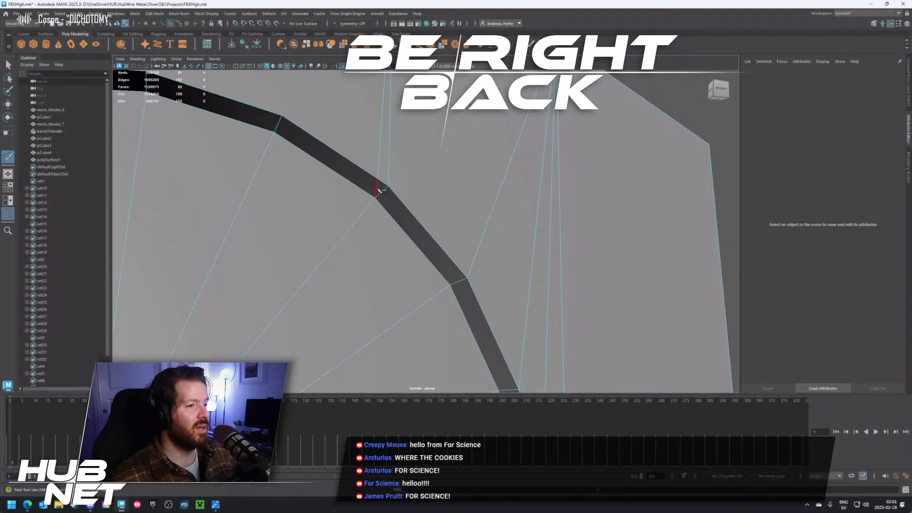
Select individual faces of the recess's rim wall around the new cut to check how they are divided
right_click_drag(336, 166, 335, 186)
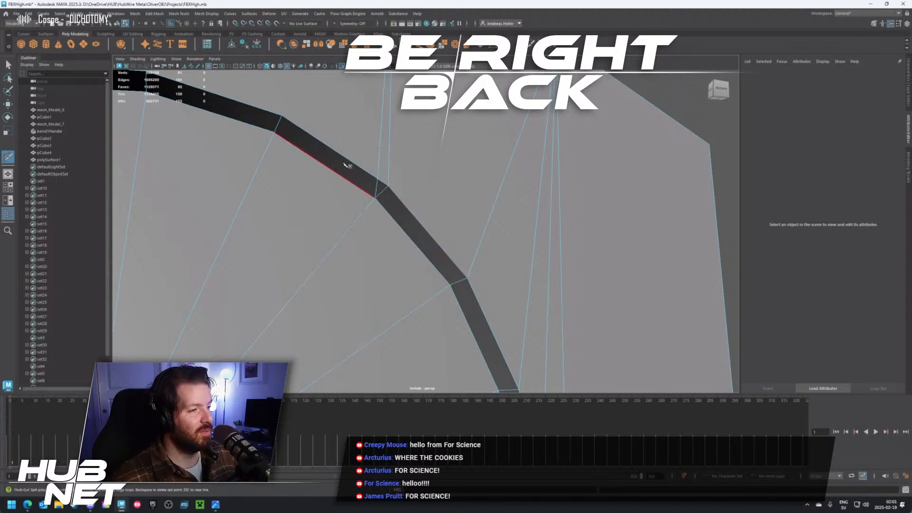
key("w")
left_click(342, 167)
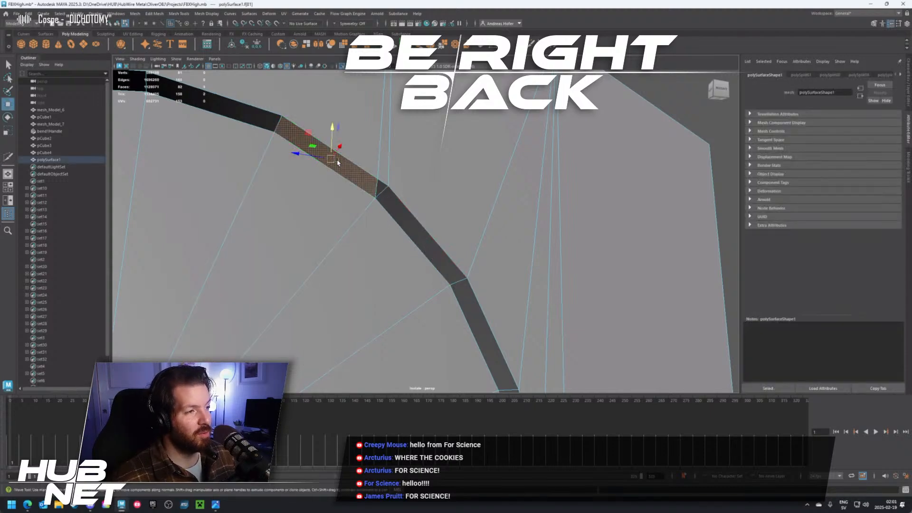
left_click(380, 188)
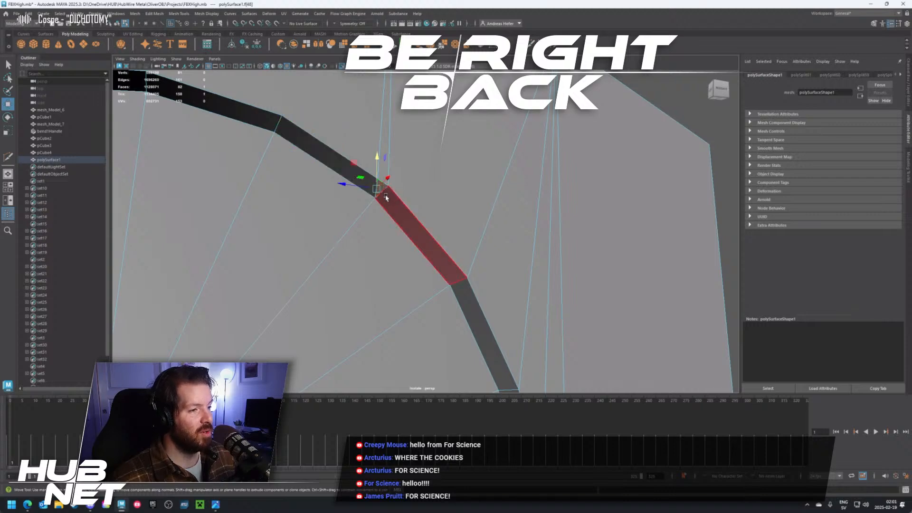
mouse_move(394, 196)
left_mouse_down("alt")
mouse_move(407, 252)
mouse_move(401, 141)
mouse_move(397, 200)
left_mouse_up("alt")
middle_click_drag(397, 228, 398, 145, "alt")
scroll(397, 144, "up", 3)
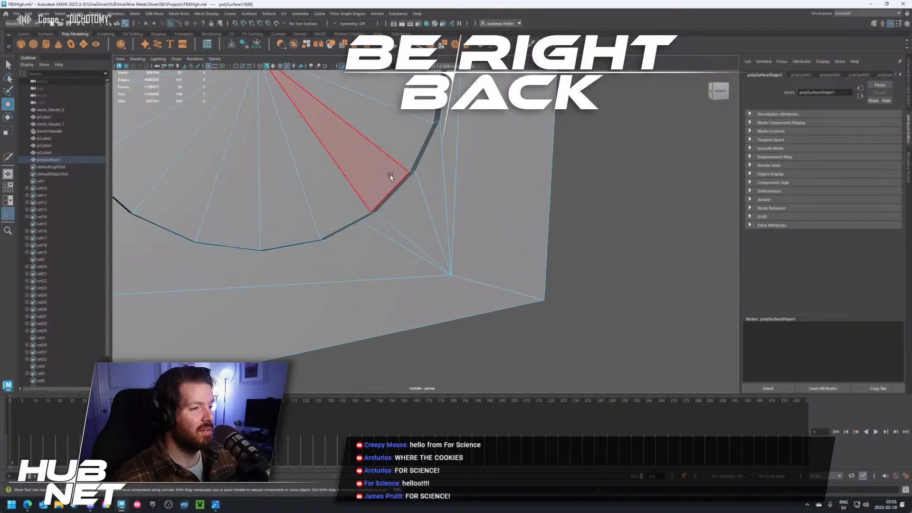
left_click_drag(387, 184, 407, 235, "alt")
right_click(406, 233)
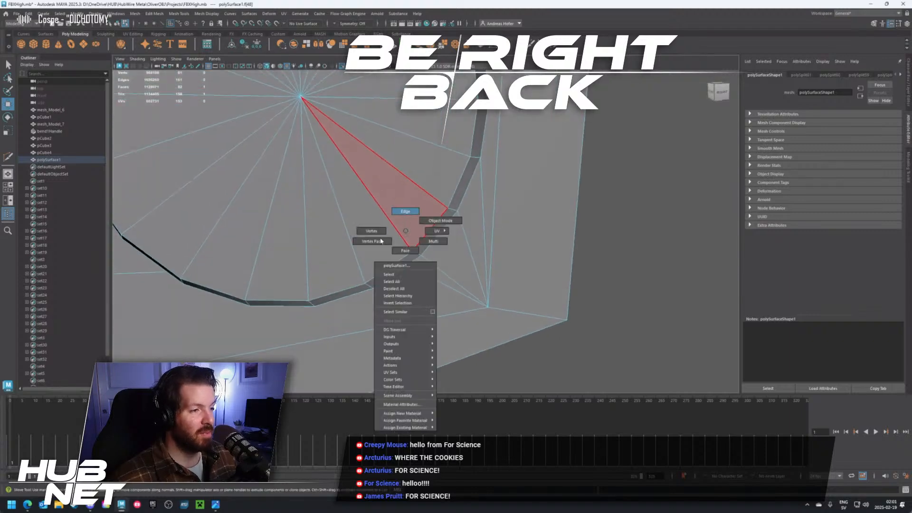
right_click_drag(381, 242, 406, 231)
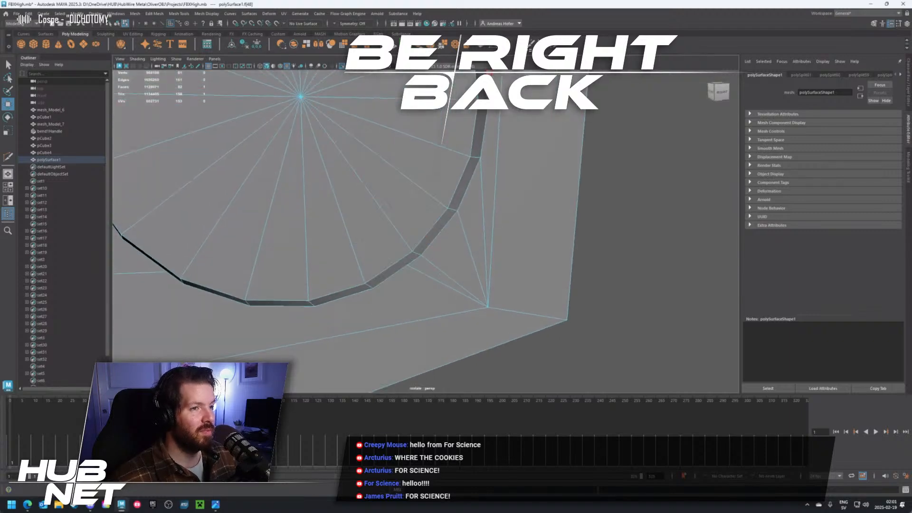
Cut across the rim wall near the lower-right corner, and connect the next lower rim vertices to the plate's corner vertex
key("y")
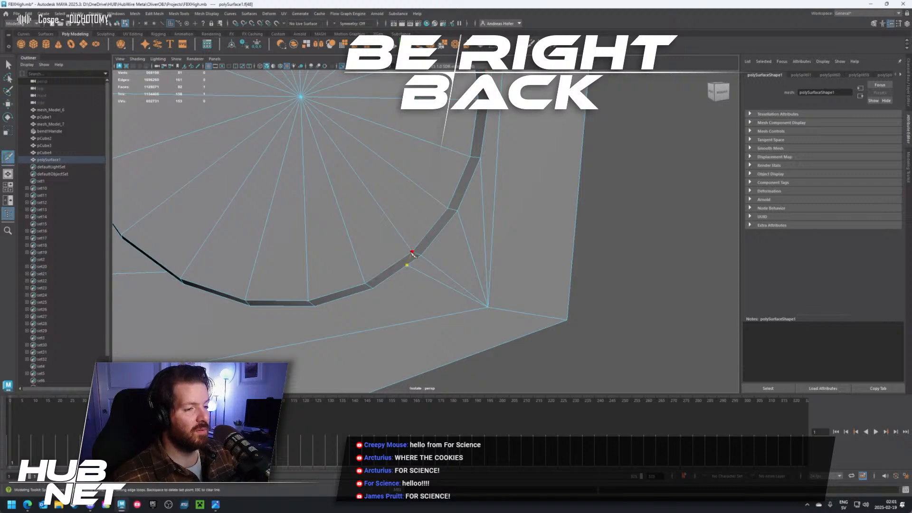
left_click(412, 252)
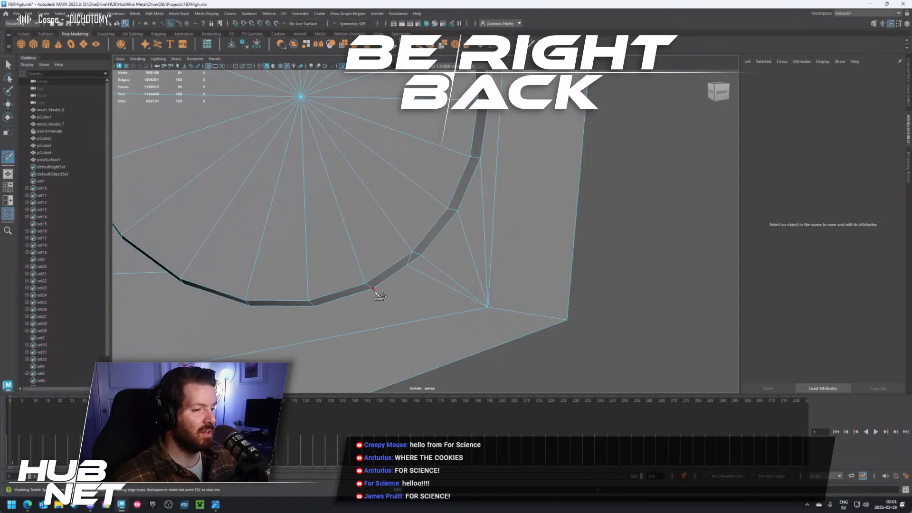
left_click(374, 289)
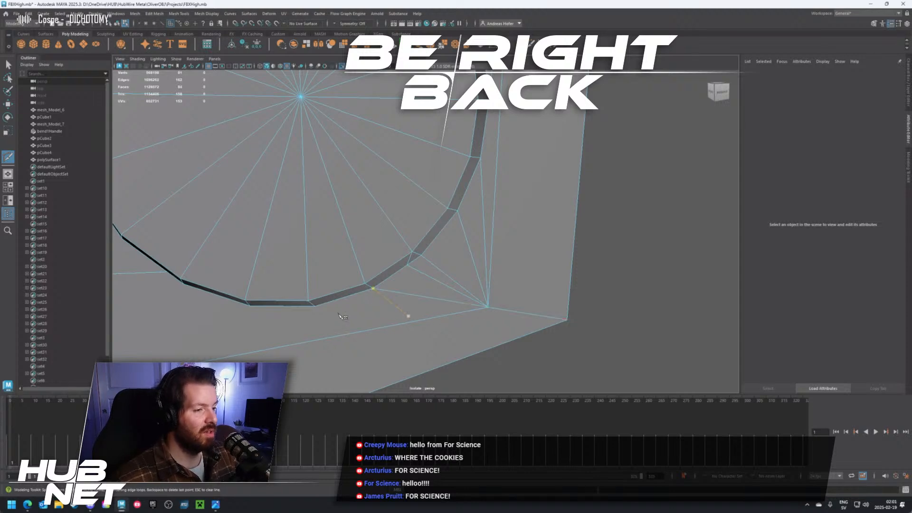
left_click(315, 307)
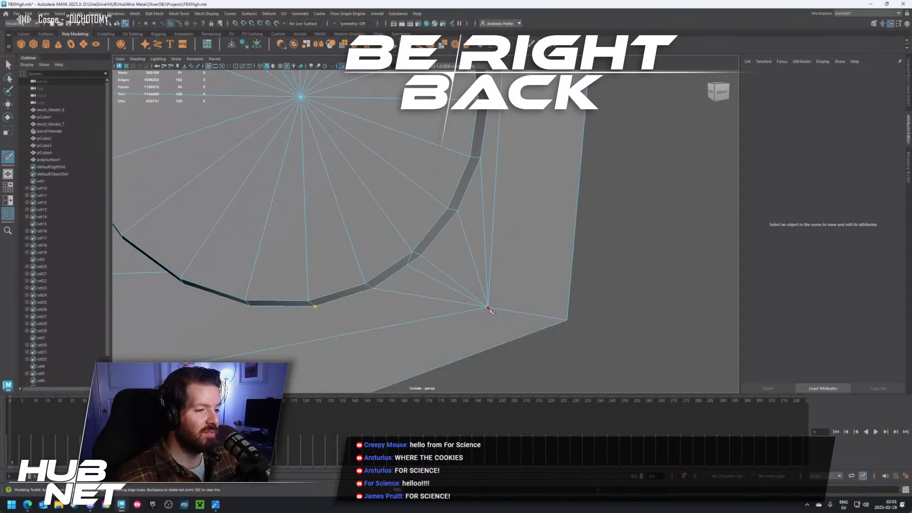
left_click(489, 308)
right_click(471, 328)
Cut edges from the recess's lower-left rim vertices to the nearest vertex on the plate's lower-left outline
middle_click_drag(304, 314, 500, 259, "alt")
left_click(496, 233)
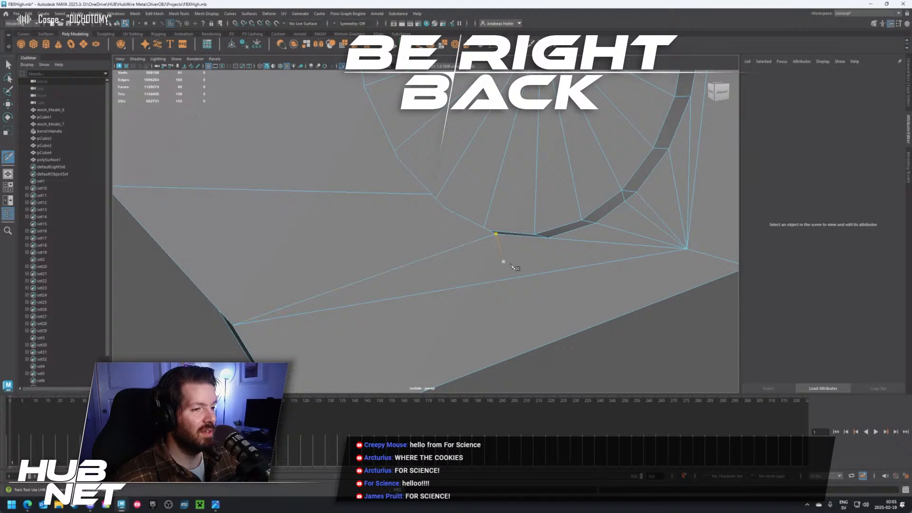
left_click_drag(461, 255, 418, 261, "alt")
middle_click_drag(418, 261, 513, 247, "alt")
left_click(516, 203)
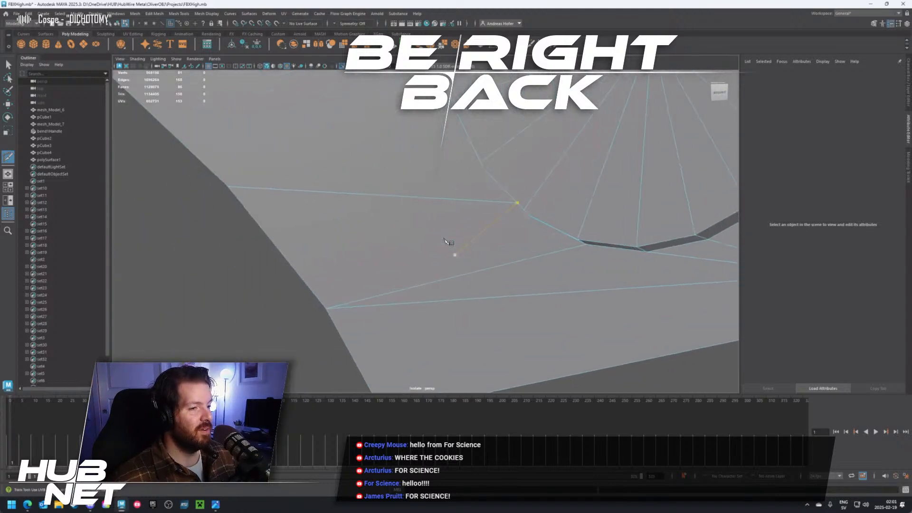
scroll(454, 243, "down", 3)
left_click_drag(477, 254, 418, 270, "alt")
left_click(417, 262)
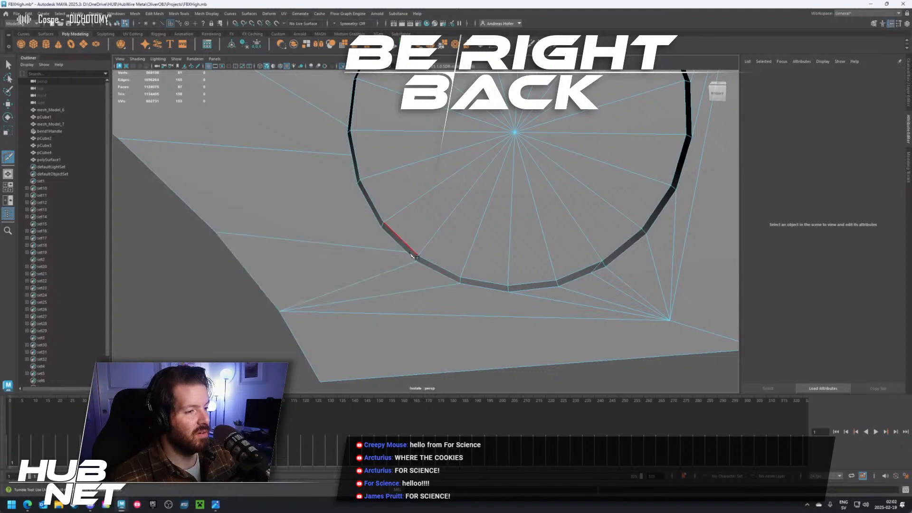
Cut across the lower-left rim wall and connect the next two left rim vertices to their nearest plate outline vertices
left_click(417, 257)
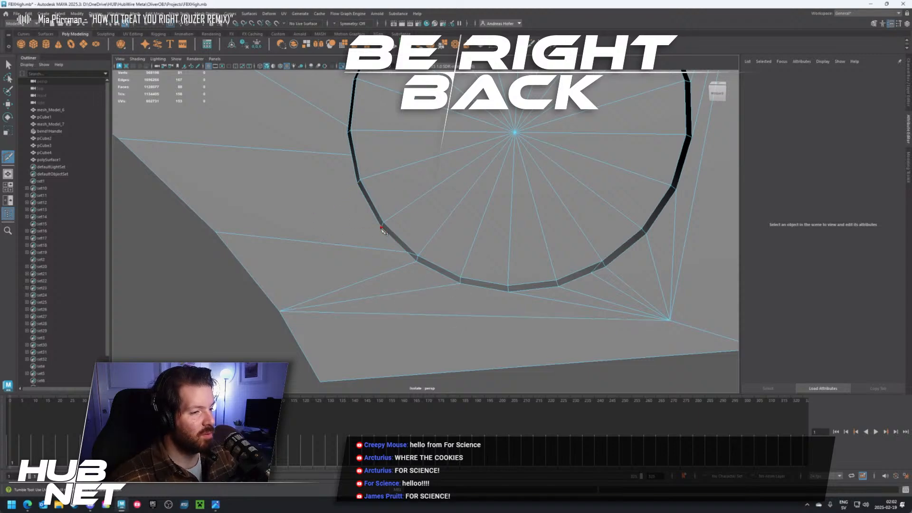
left_click(216, 233)
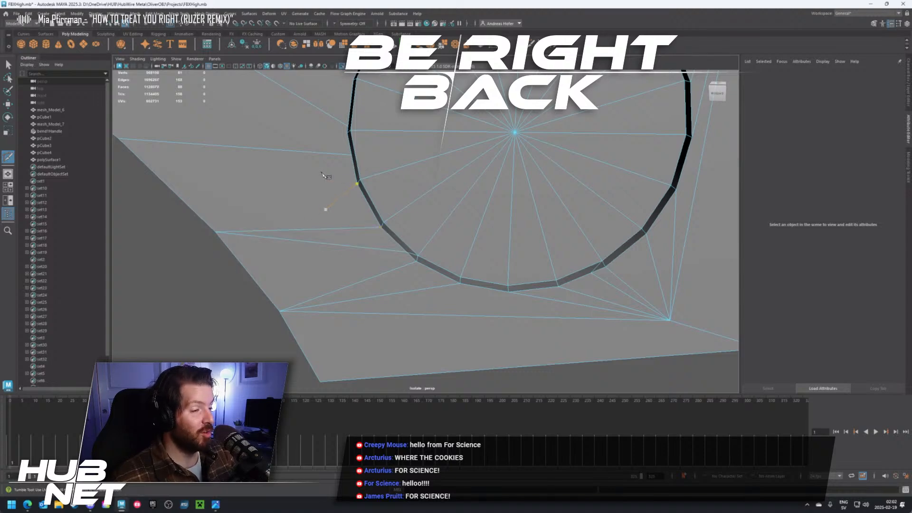
left_click(358, 185)
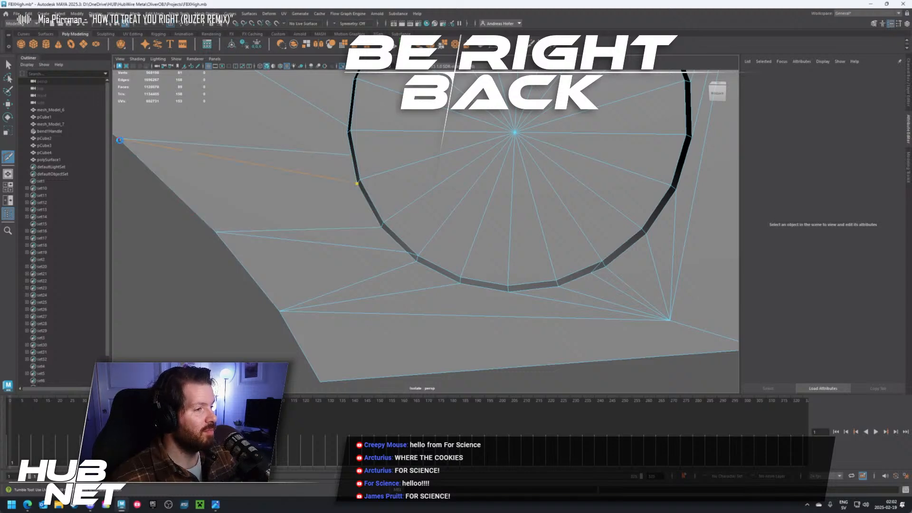
left_click(120, 140)
Cut diagonally across the left rim wall and connect the recess's leftmost rim vertex to the plate's left outline vertex
left_click_drag(250, 204, 294, 273, "alt")
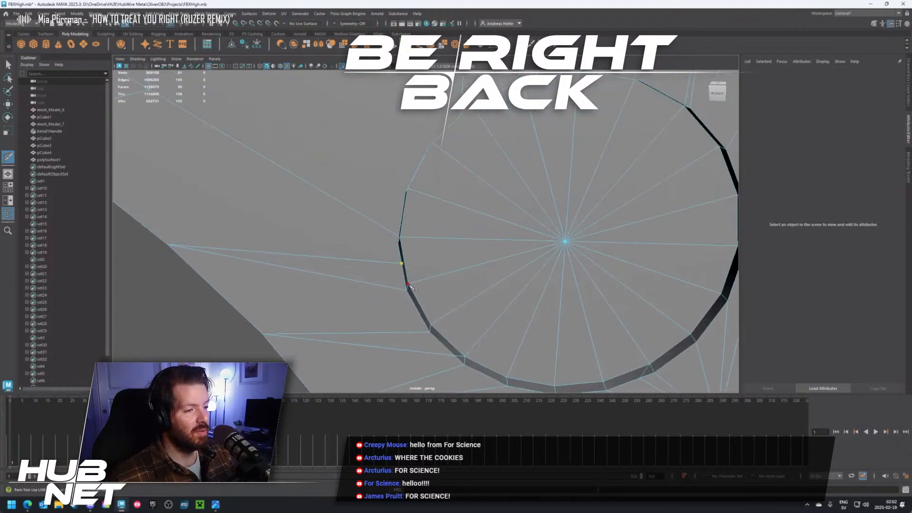
right_click(457, 284)
left_click_drag(457, 283, 401, 261, "alt")
left_click(300, 197)
middle_click_drag(304, 205, 416, 266, "alt")
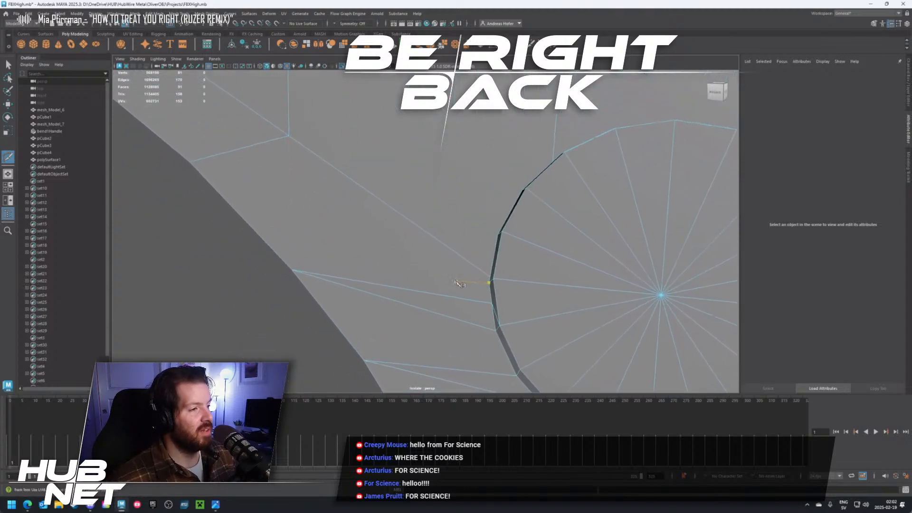
left_click(489, 283)
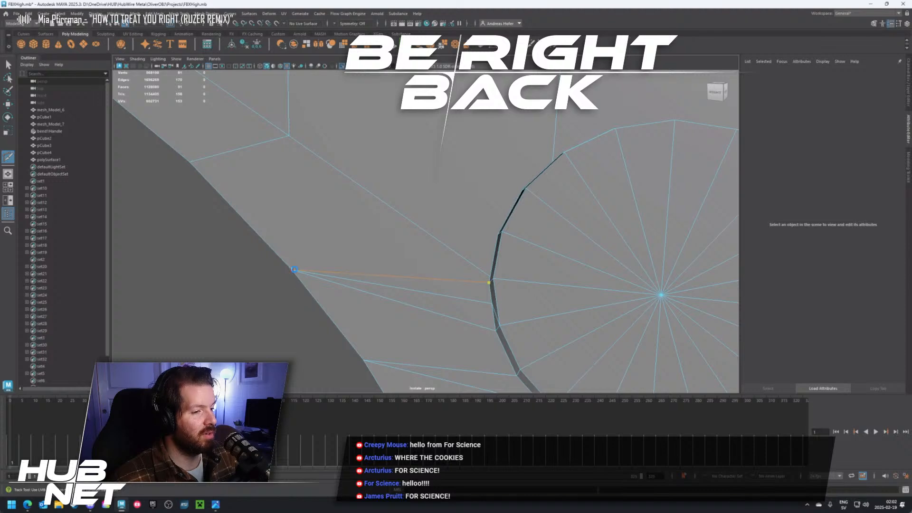
left_click(294, 269)
Cut across the rim wall at the recess's leftmost point to the inner rim vertex
right_click(513, 287)
left_click_drag(513, 287, 482, 280, "alt")
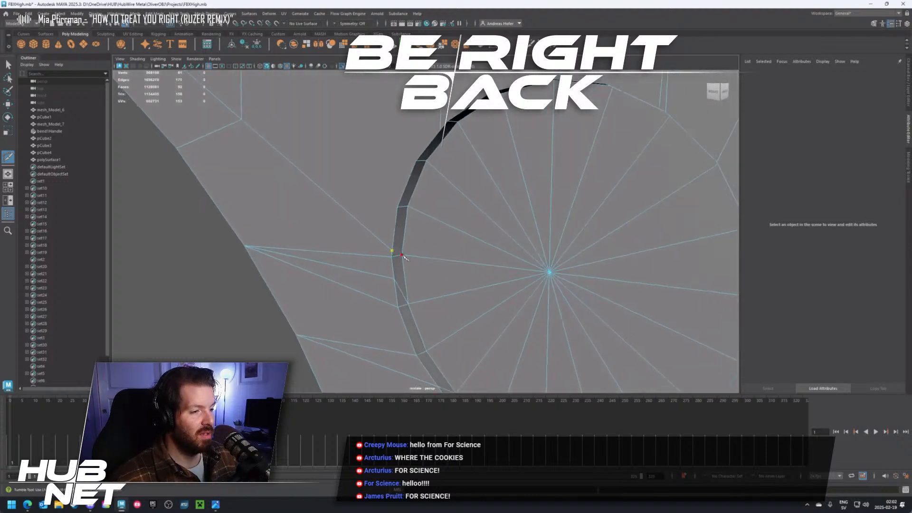
left_click(402, 256)
right_click(402, 256)
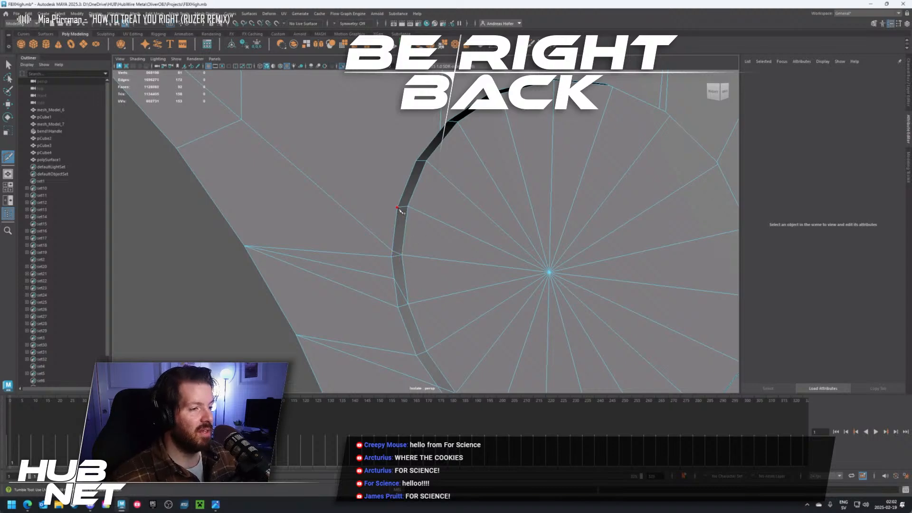
Cut edges from the next two upper-left rim vertices to the surface vertex inside the plate's left side
left_click(397, 208)
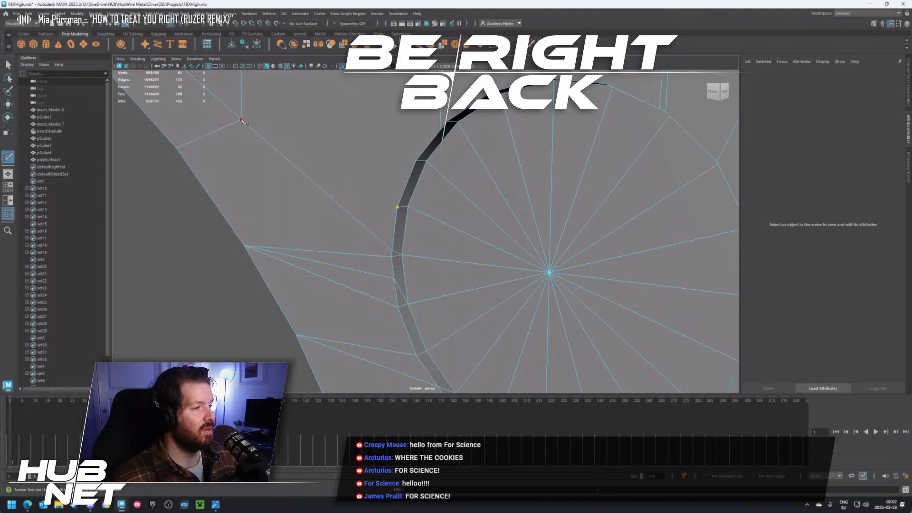
left_click(255, 126)
right_click(256, 126)
left_click_drag(373, 178, 446, 230, "alt")
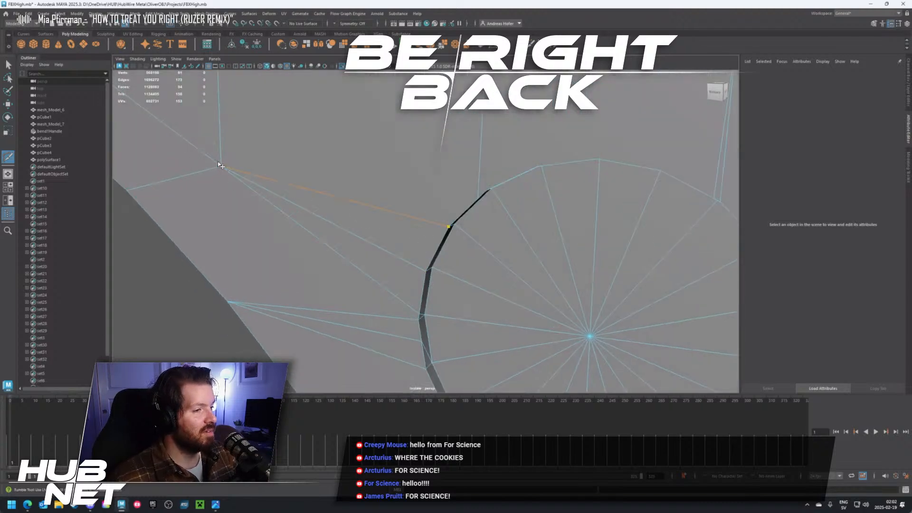
Switch to the reference photo to examine the plate's two round recesses, and return to Maya
left_click_drag(444, 214, 450, 209, "alt")
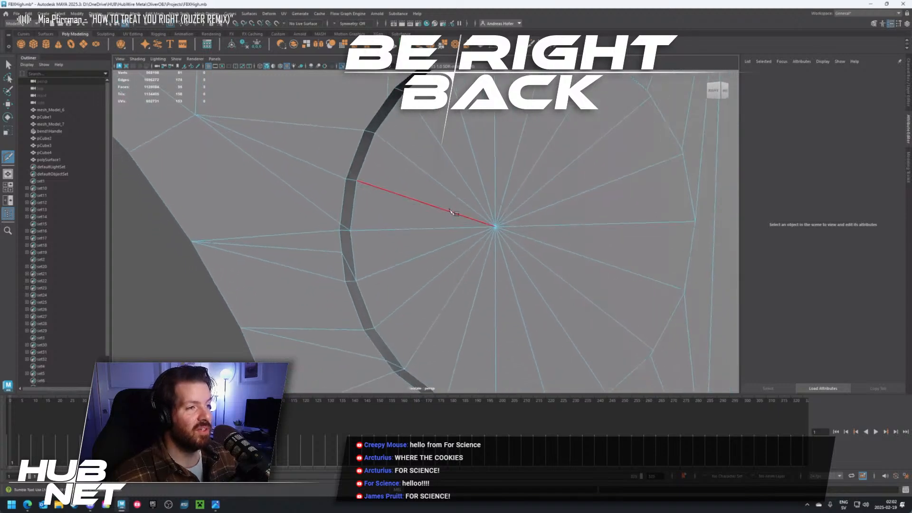
middle_click_drag(451, 209, 448, 232, "alt")
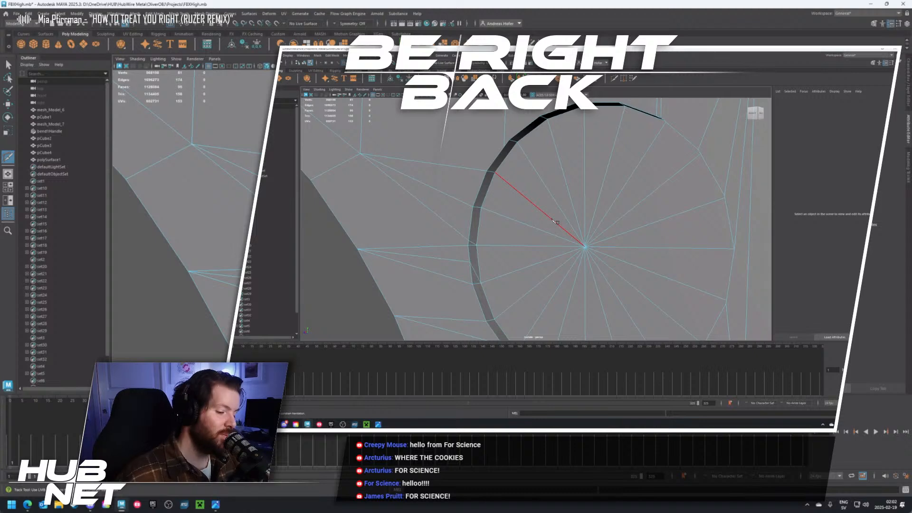
key("alt+Tab")
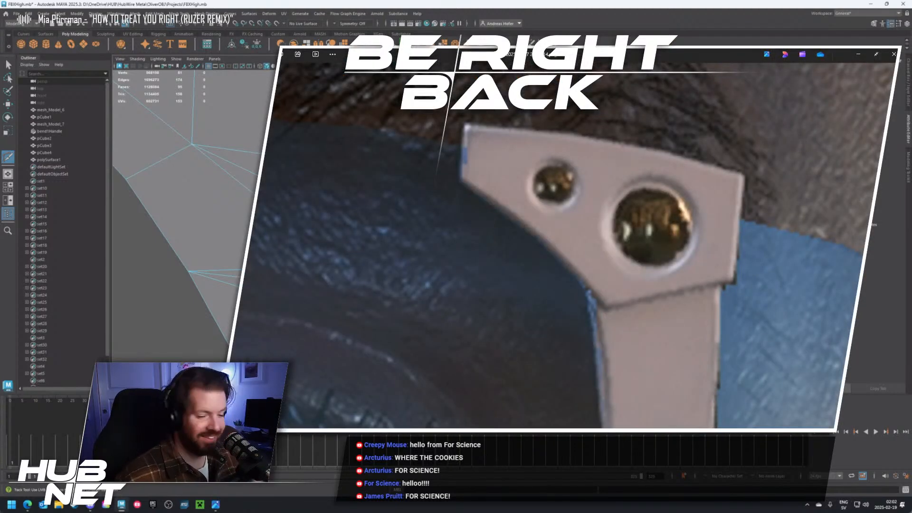
key("alt+Tab")
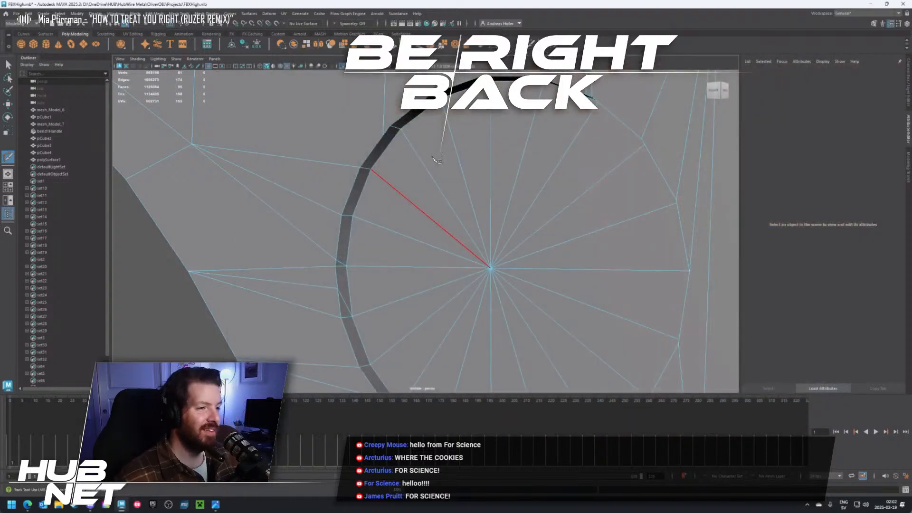
Cut a diagonal edge across the upper-left rim wall from the surface edge's end to the inner rim vertex
middle_click_drag(434, 192, 427, 294, "alt")
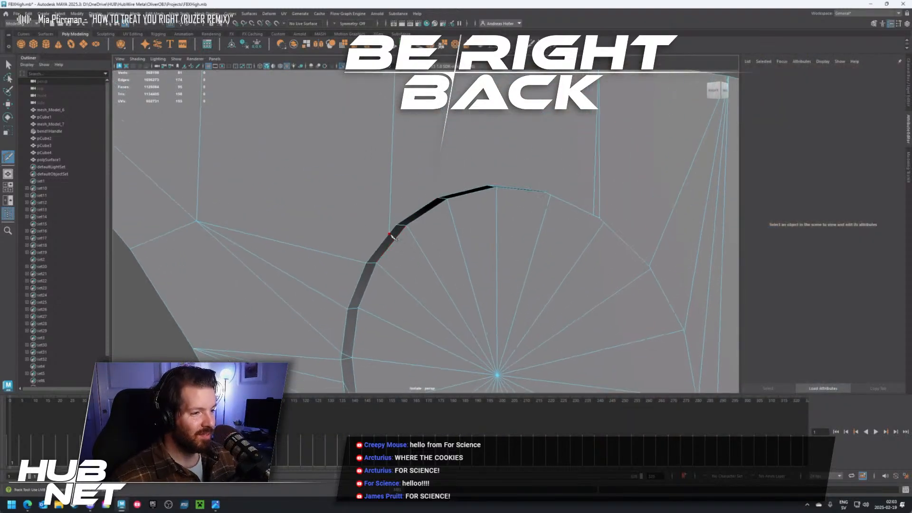
left_click(389, 234)
left_click(377, 263)
key("Return")
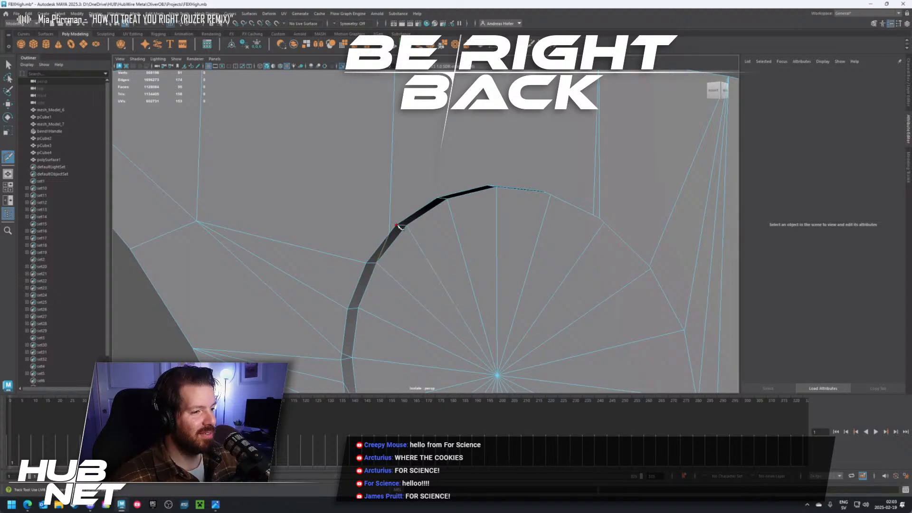
Cut edges from three neighbouring rim vertices on the recess's upper-left arc to the plate's top-edge vertex above them
left_click(396, 226)
left_click_drag(396, 226, 369, 170, "alt")
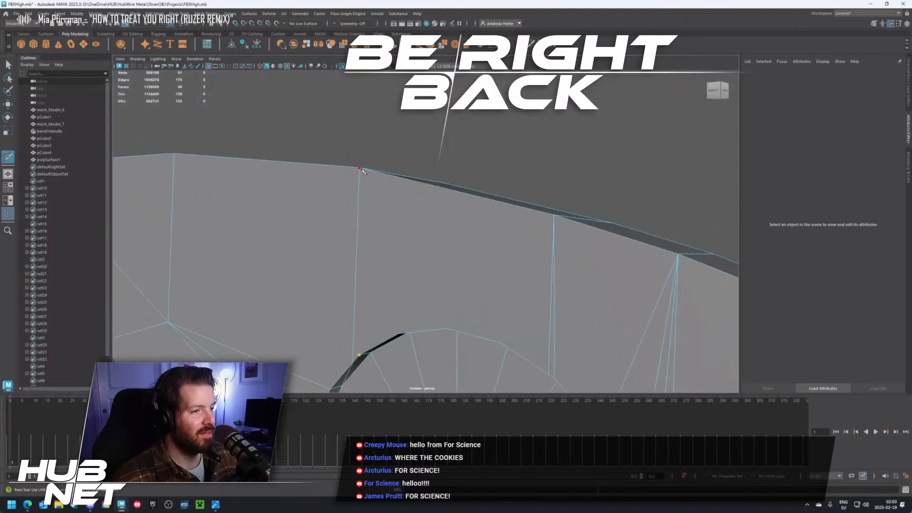
left_click(398, 328)
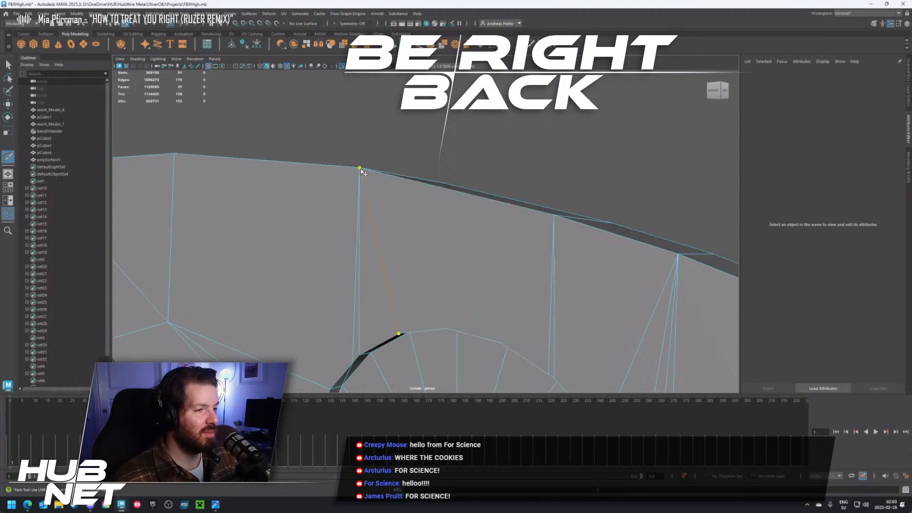
left_click(446, 329)
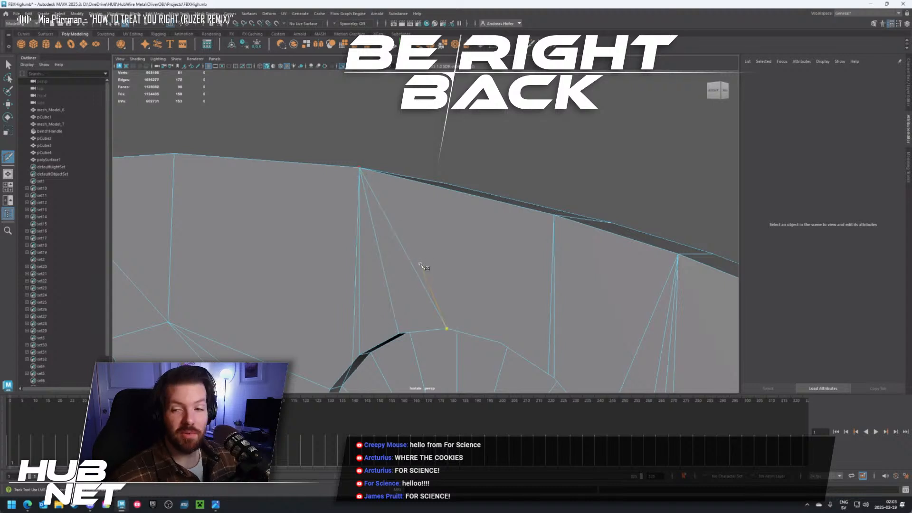
Cut an edge from the rim vertex just past the recess's top to the next vertex along the plate's top edge
left_click_drag(420, 265, 517, 247, "alt")
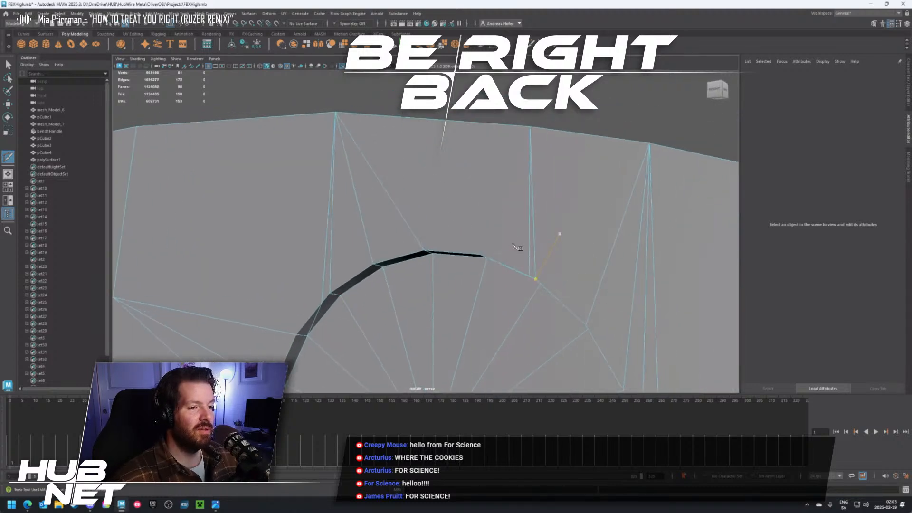
left_click(481, 255)
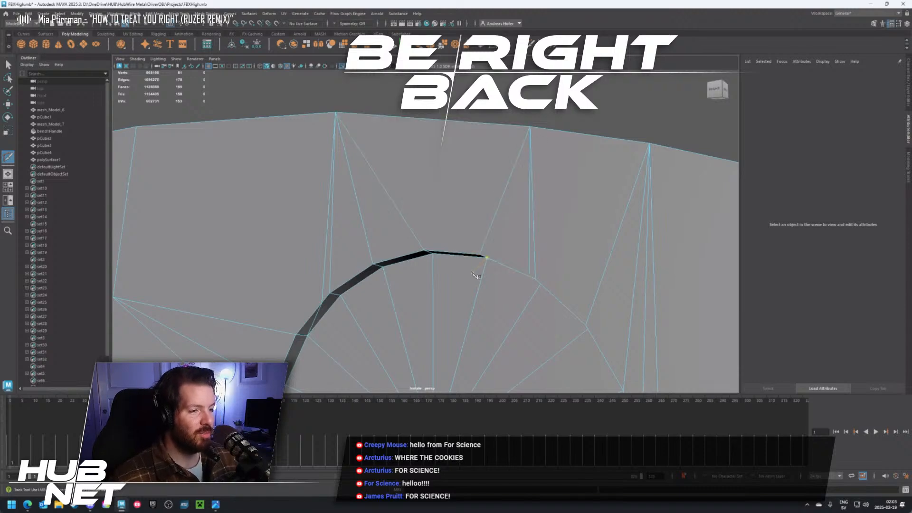
left_click_drag(475, 275, 536, 300, "alt")
right_click_drag(536, 301, 476, 224, "alt")
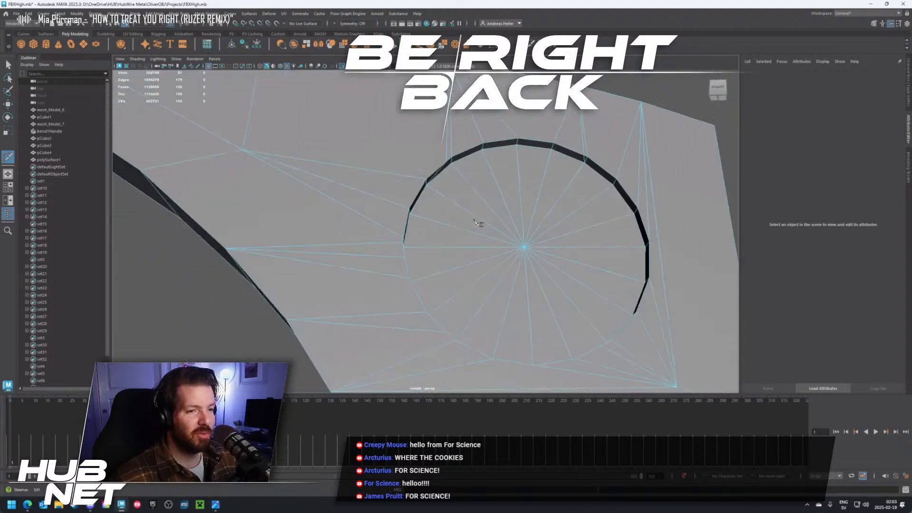
left_click_drag(477, 224, 477, 226, "alt")
right_click_drag(476, 226, 471, 231, "alt")
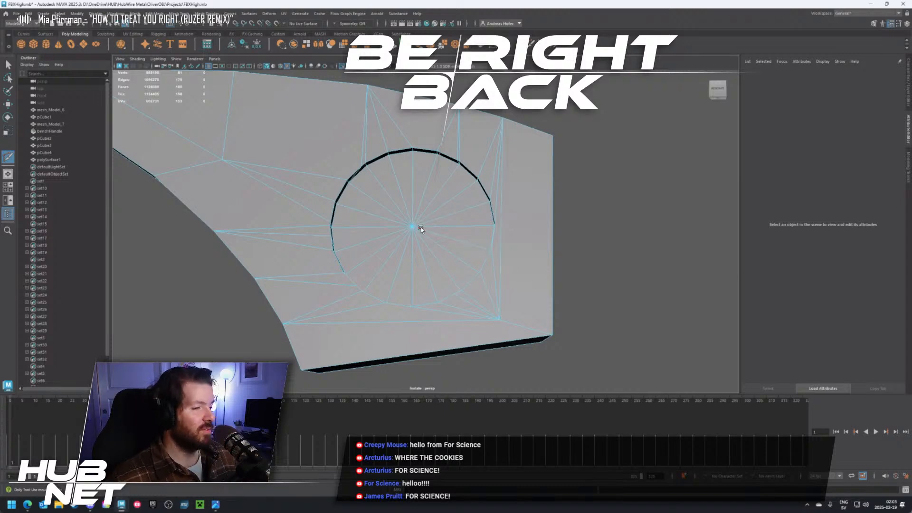
Select the plate and run Cleanup to select matching polygons with more than 4 sides or with holes across all polygonal objects
key("w")
right_click_drag(534, 186, 543, 190)
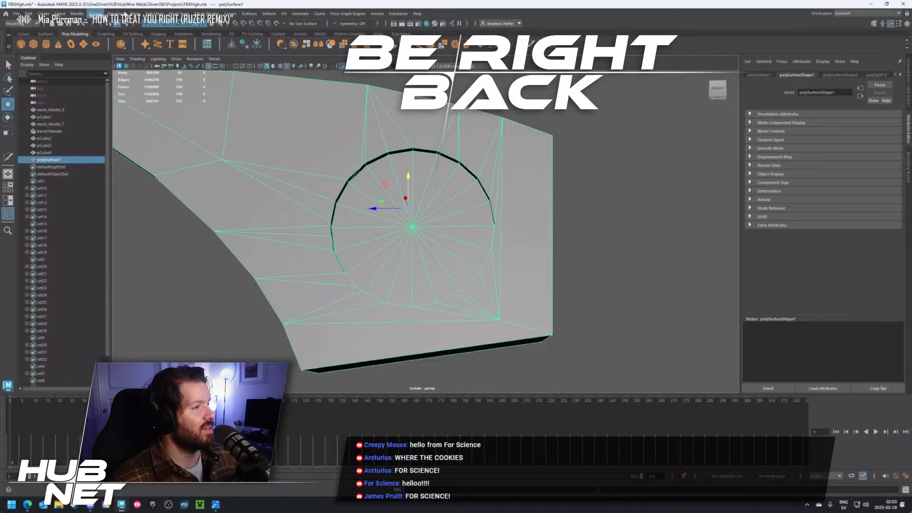
left_click(61, 13)
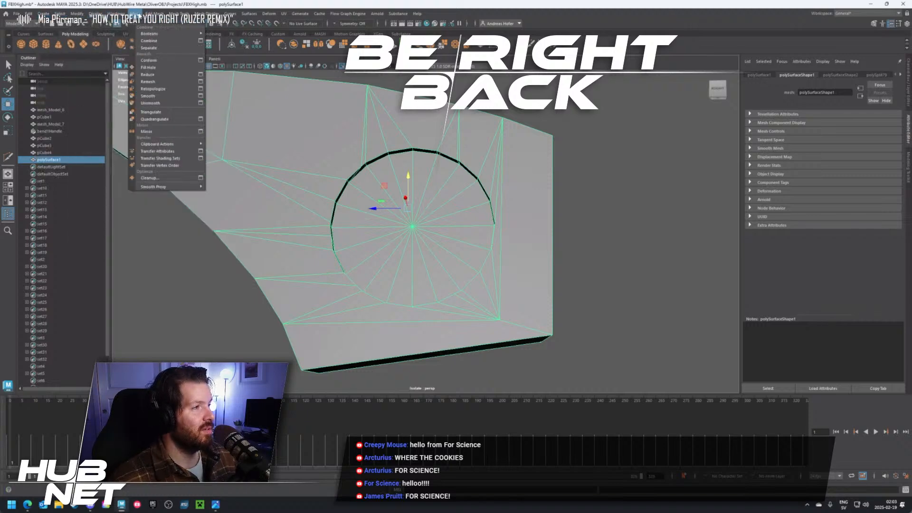
left_click(201, 177)
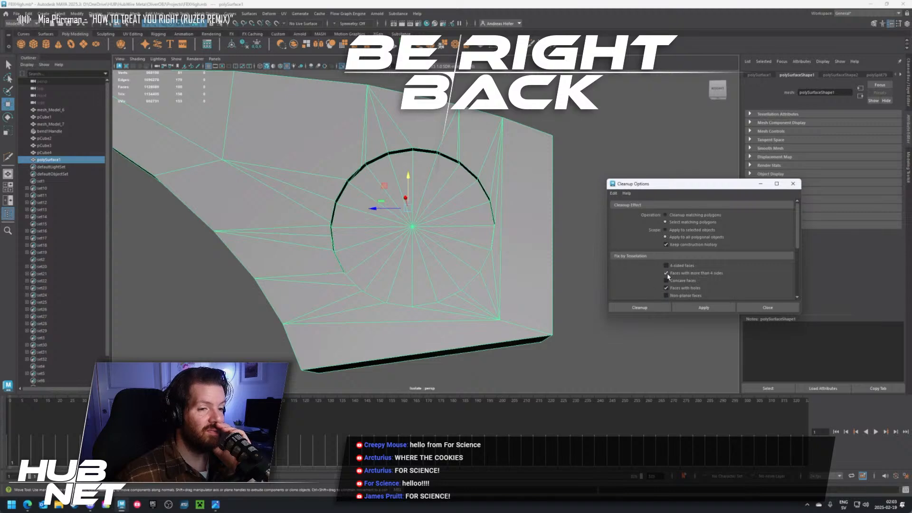
left_click(678, 308)
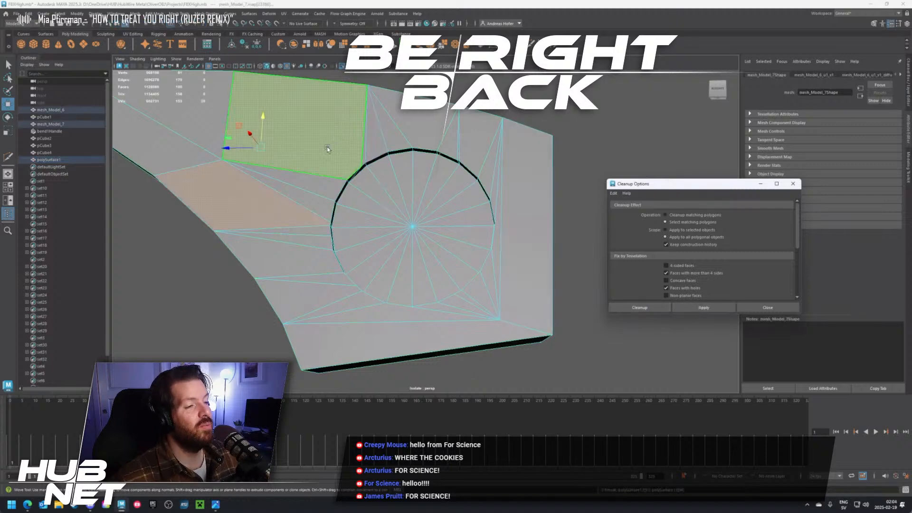
Split the large flagged face above the recess's left side with a diagonal cut from the rim vertex to its far top-edge vertex
scroll(328, 149, "up", 3)
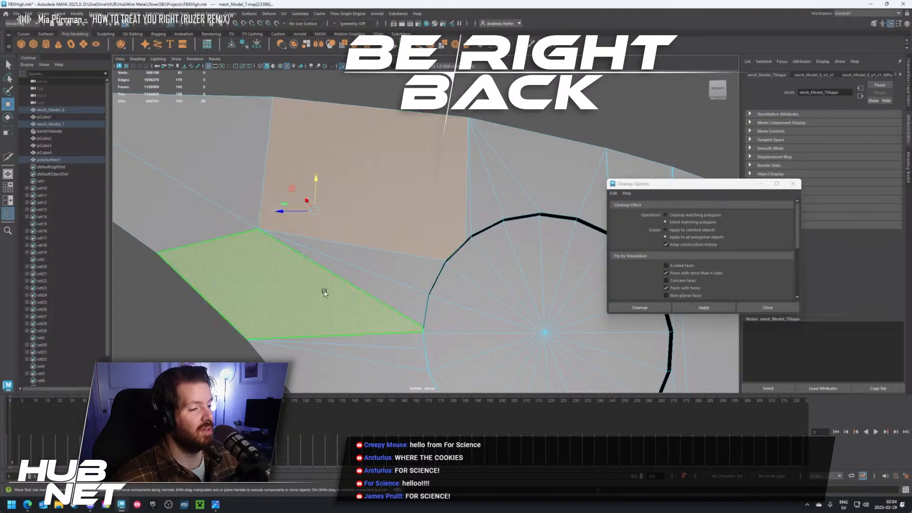
middle_click_drag(329, 286, 334, 280, "alt")
right_click(398, 285)
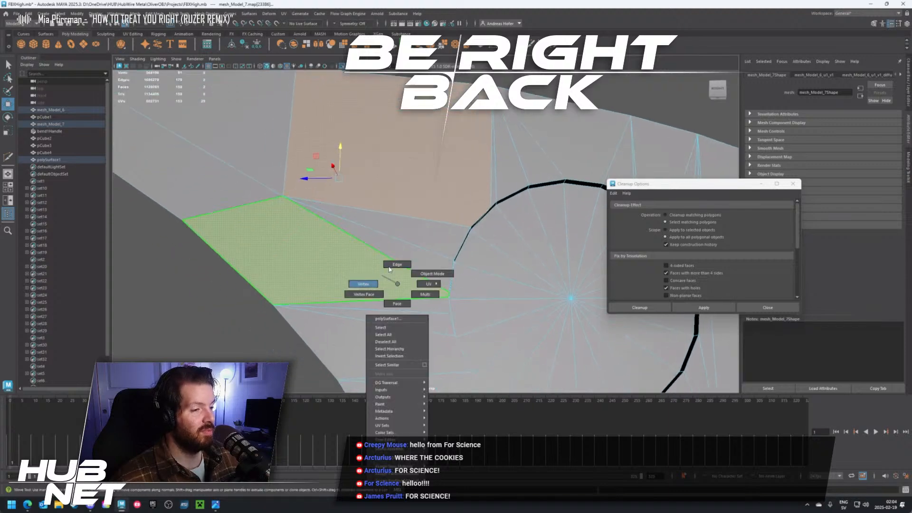
left_click(396, 264)
left_click(530, 47)
scroll(456, 201, "up", 3)
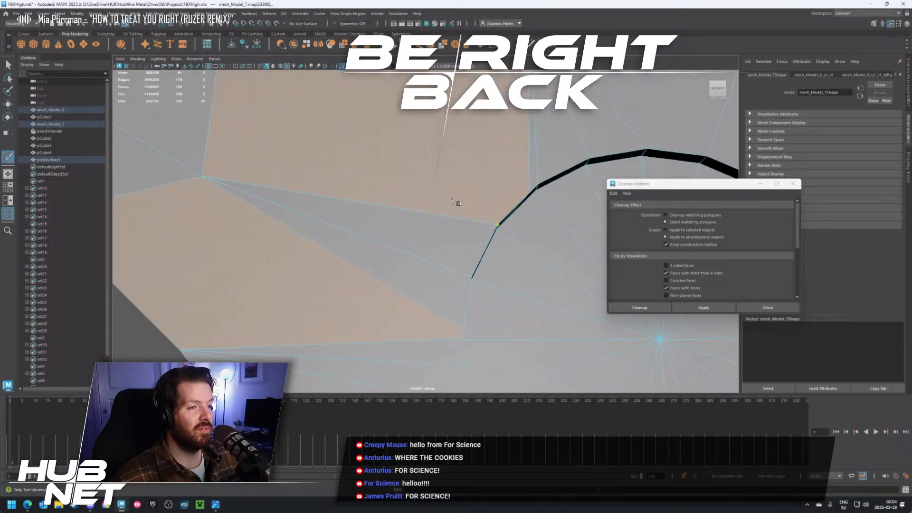
left_click_drag(492, 204, 387, 220, "alt")
middle_click_drag(427, 213, 465, 215, "alt")
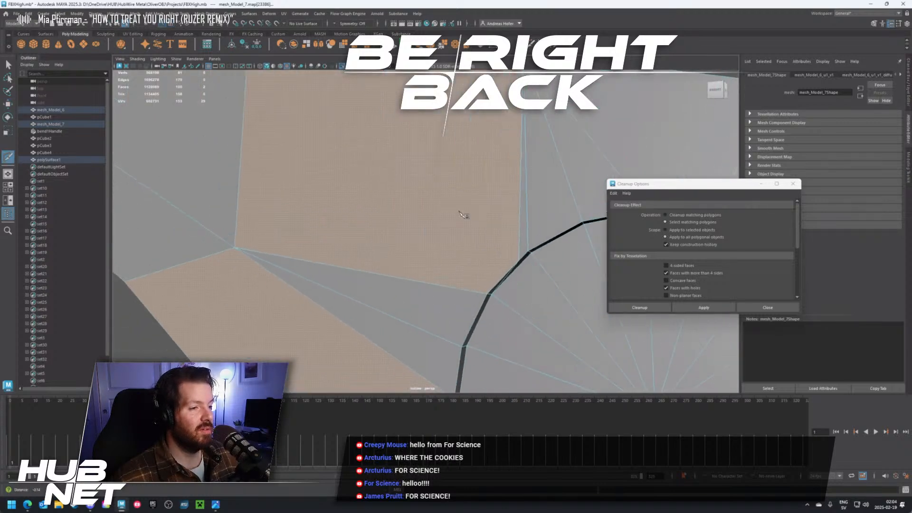
scroll(449, 226, "down", 1)
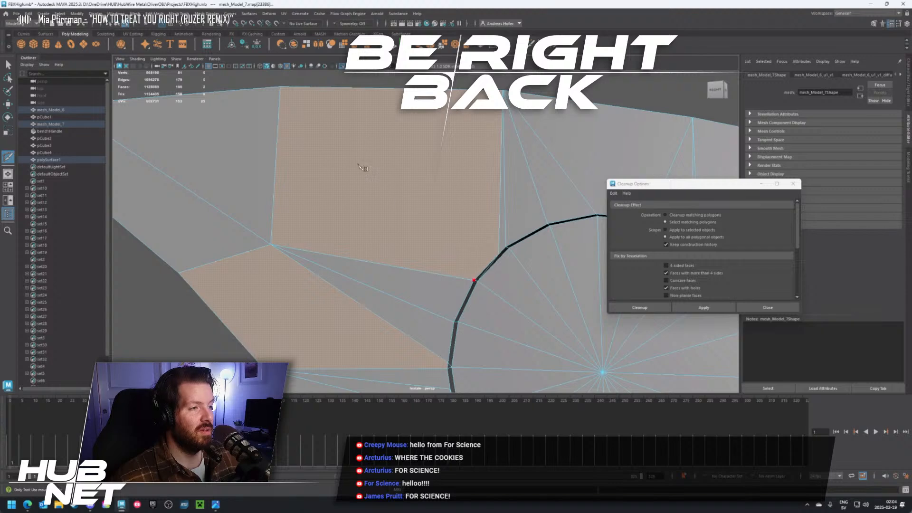
left_click(280, 89)
right_click(281, 90)
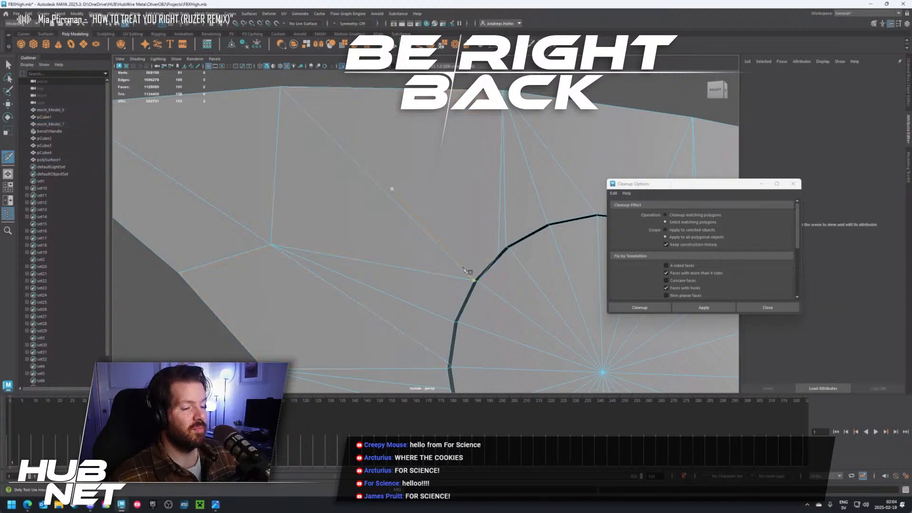
Split the flagged face left of the recess with a cut from the leftmost outer rim vertex to the plate's curved-edge vertex
mouse_move(428, 240)
middle_mouse_down("alt")
mouse_move(420, 203)
mouse_move(401, 257)
mouse_move(464, 159)
middle_mouse_up("alt")
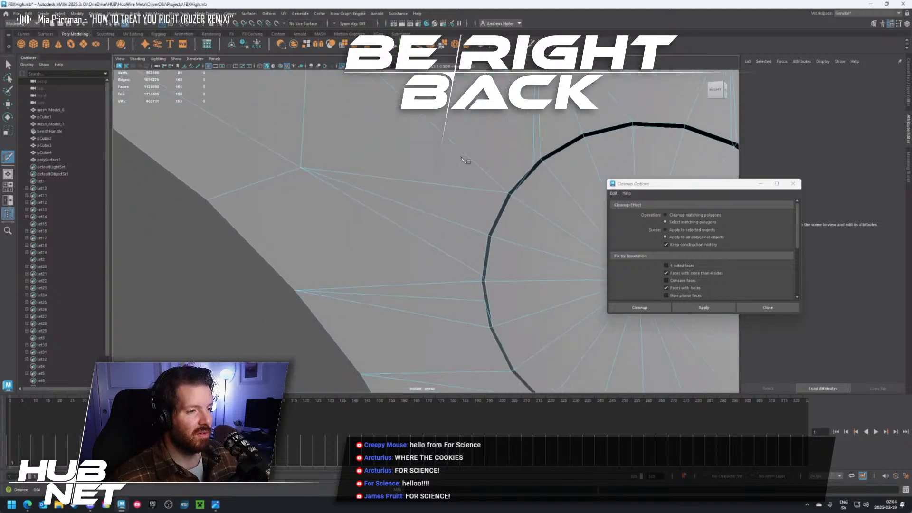
right_click_drag(464, 158, 482, 189, "alt")
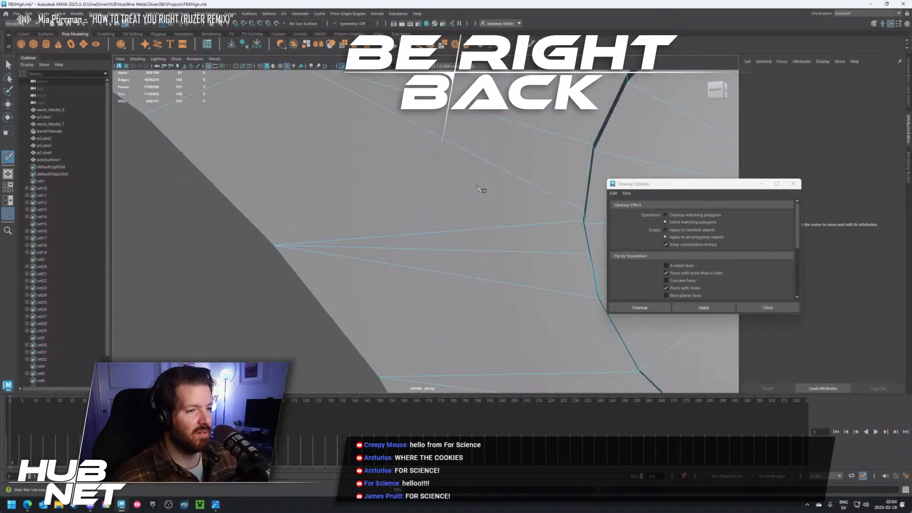
left_click(585, 212)
left_click(274, 246)
right_click(276, 246)
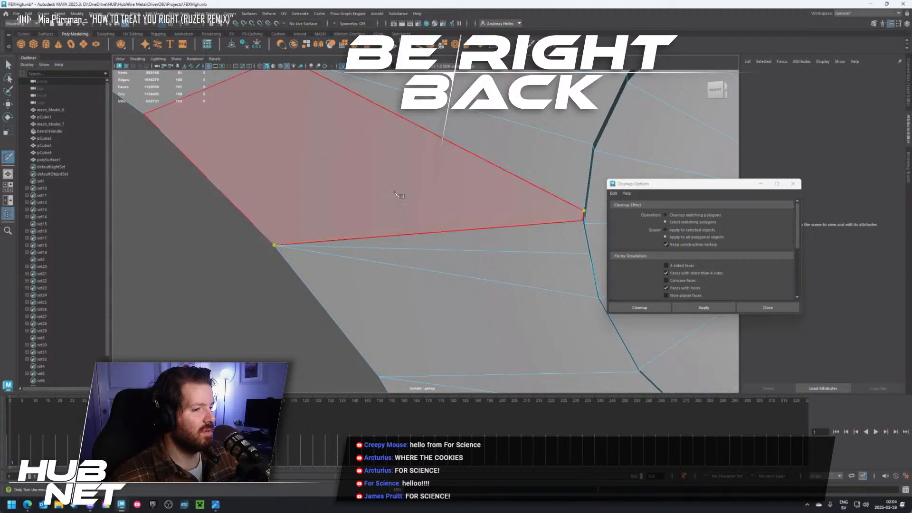
Reselect the plate and run Cleanup again to check for remaining faces with more than 4 sides or with holes
scroll(397, 201, "down", 7)
middle_click_drag(464, 201, 400, 207, "alt")
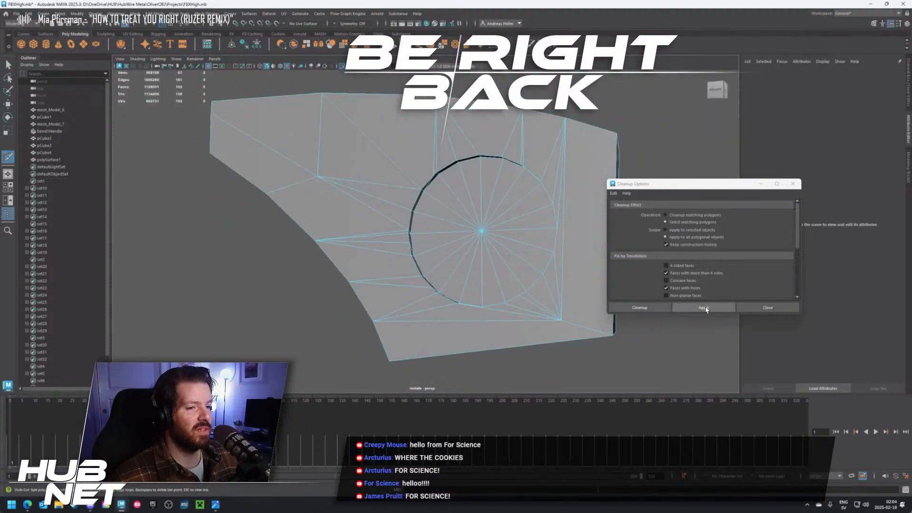
right_click_drag(436, 203, 405, 173)
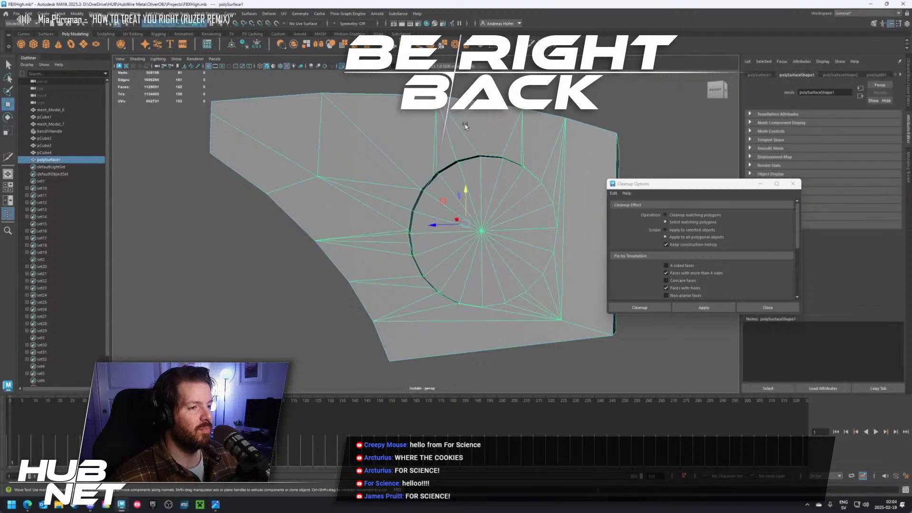
left_click(708, 309)
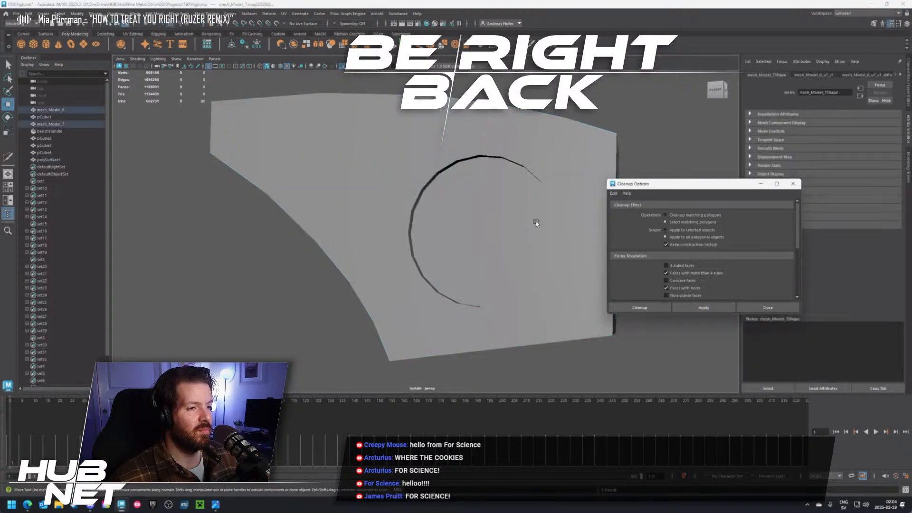
mouse_move(536, 222)
left_mouse_down("alt")
mouse_move(522, 199)
mouse_move(450, 204)
mouse_move(433, 193)
mouse_move(429, 159)
mouse_move(385, 251)
mouse_move(464, 223)
mouse_move(554, 212)
mouse_move(535, 215)
left_mouse_up("alt")
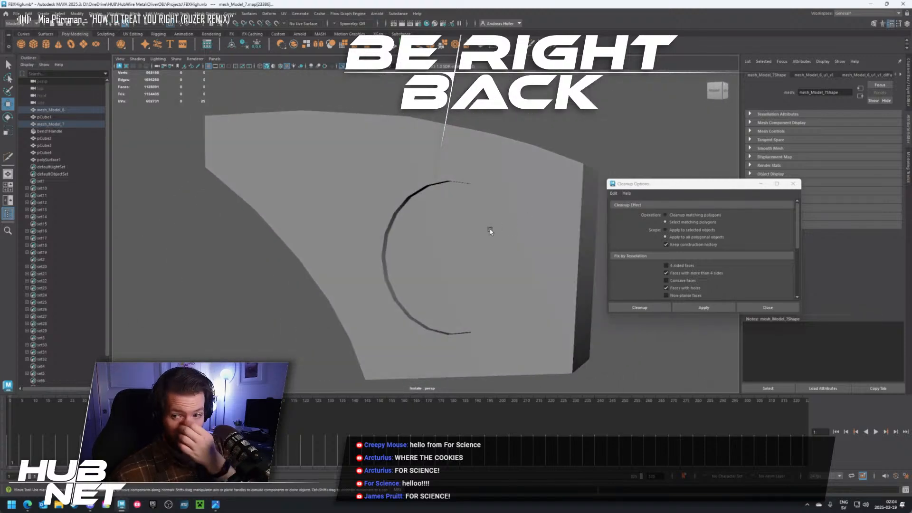
mouse_move(460, 229)
left_mouse_down("alt")
mouse_move(448, 236)
mouse_move(466, 230)
left_mouse_up("alt")
scroll(466, 230, "up", 2)
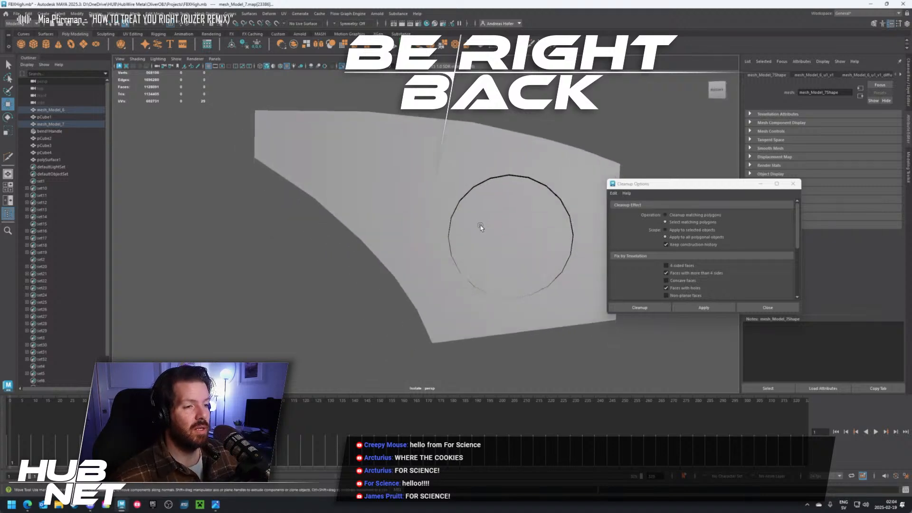
middle_click_drag(471, 233, 467, 234, "alt")
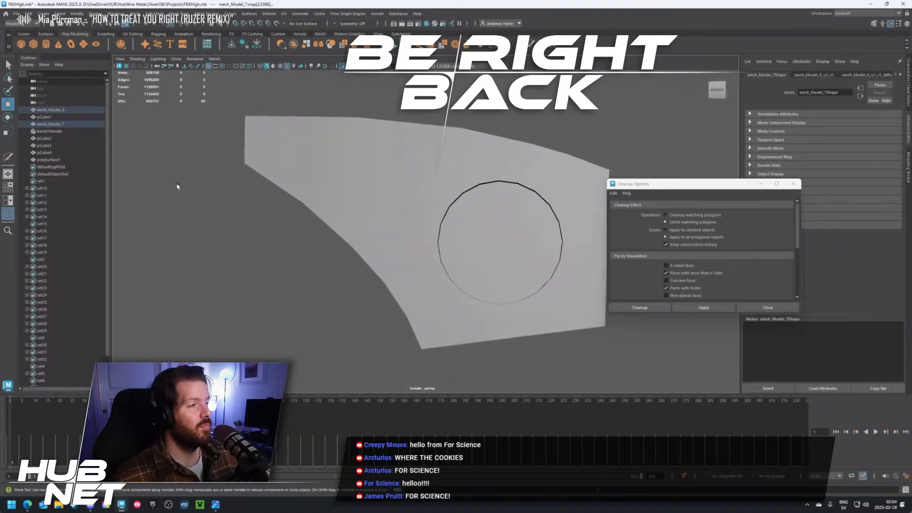
Create a polygon cylinder and bring it into view together with the plate
left_click(46, 44)
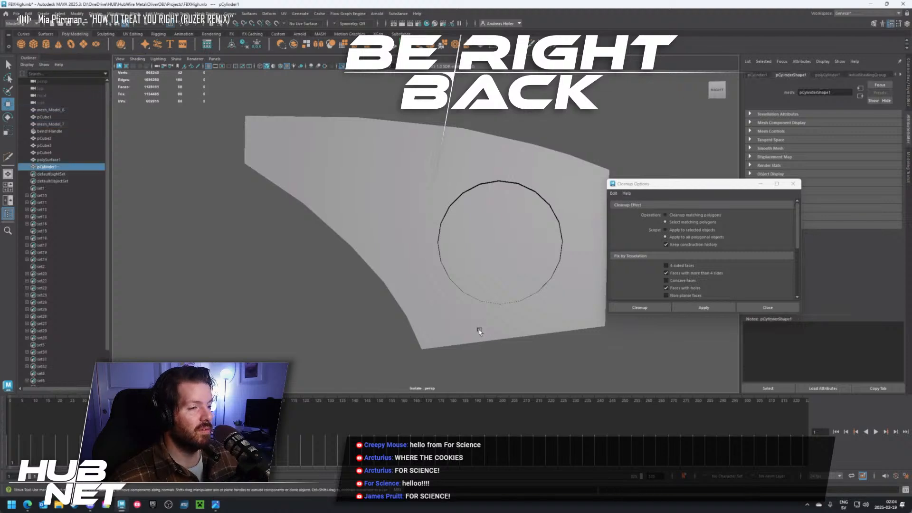
scroll(463, 274, "down", 5)
left_click_drag(463, 274, 468, 200, "alt")
scroll(458, 232, "down", 5)
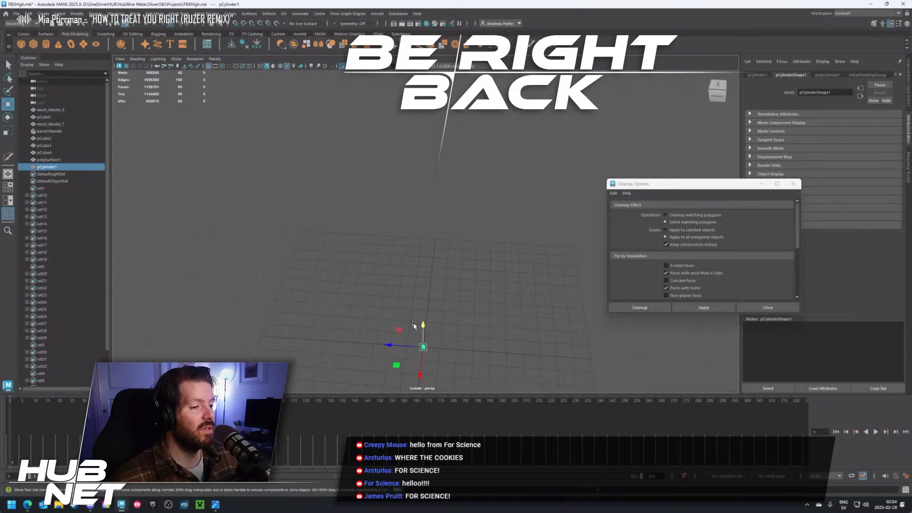
middle_click_drag(425, 296, 433, 248, "alt")
scroll(404, 242, "up", 4)
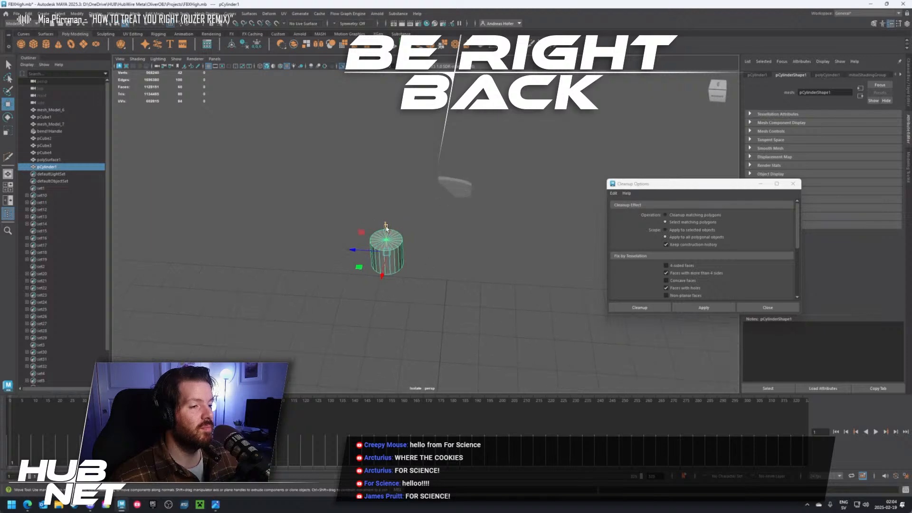
Move the cylinder up from the grid and across to the plate's location
left_click_drag(386, 228, 400, 153)
left_click_drag(363, 181, 468, 92)
left_click_drag(556, 173, 505, 158, "alt")
scroll(508, 164, "down", 4)
left_click_drag(513, 215, 424, 233)
left_click_drag(458, 186, 457, 171)
left_click_drag(431, 255, 472, 265, "alt")
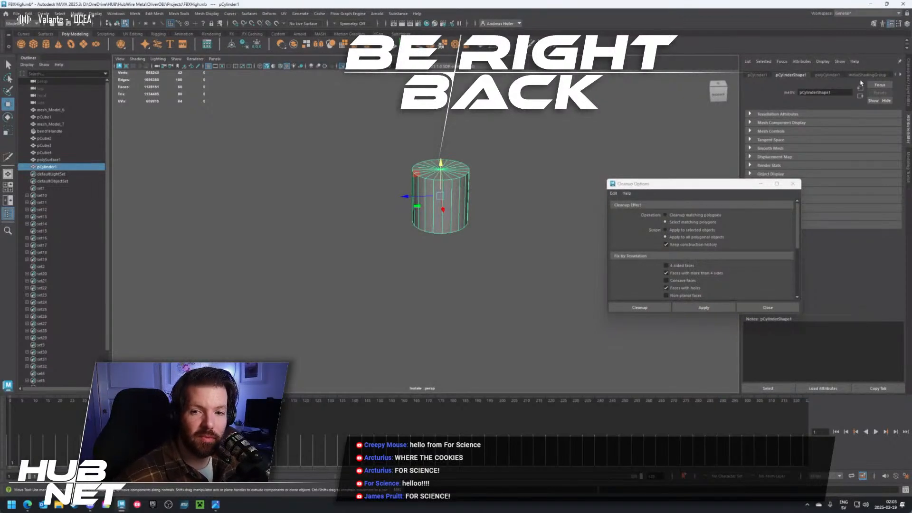
Rotate the cylinder onto its side so its round caps face the same way as the plate's recess
scroll(495, 145, "up", 3)
left_click_drag(489, 165, 404, 186, "alt")
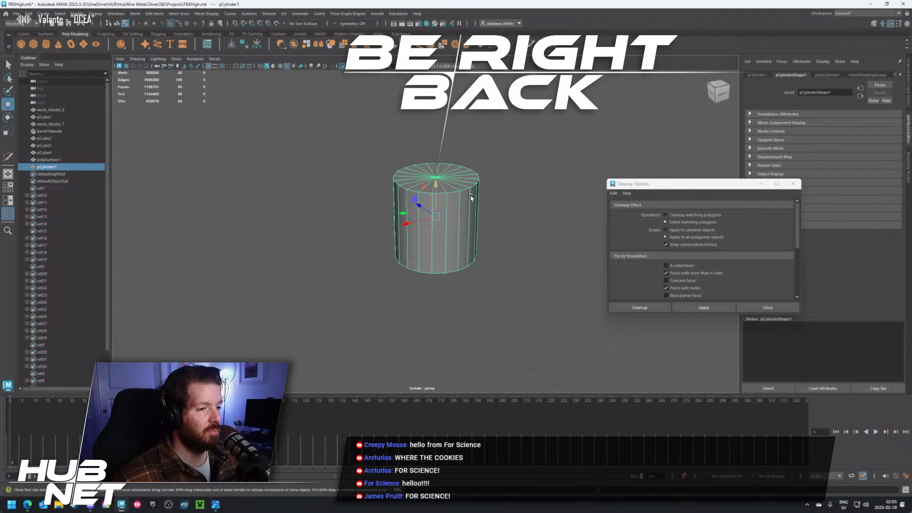
key("F10")
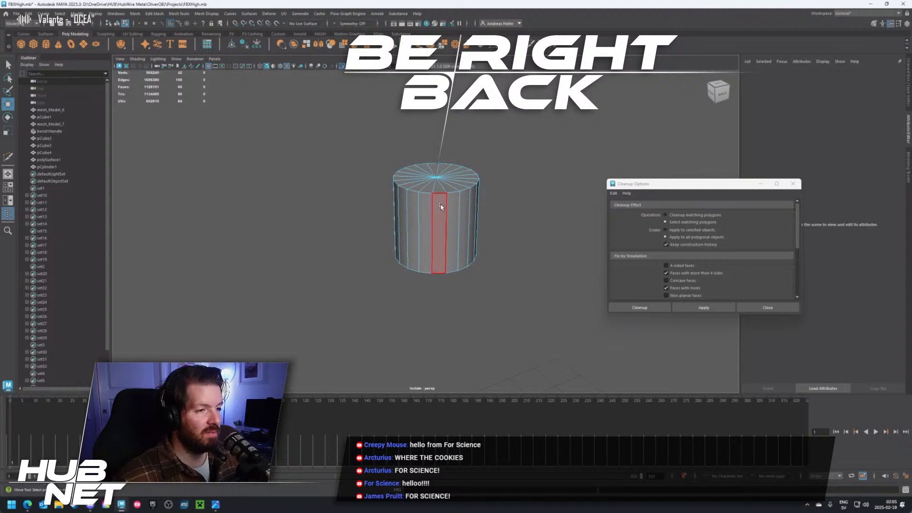
right_click_drag(459, 172, 480, 162)
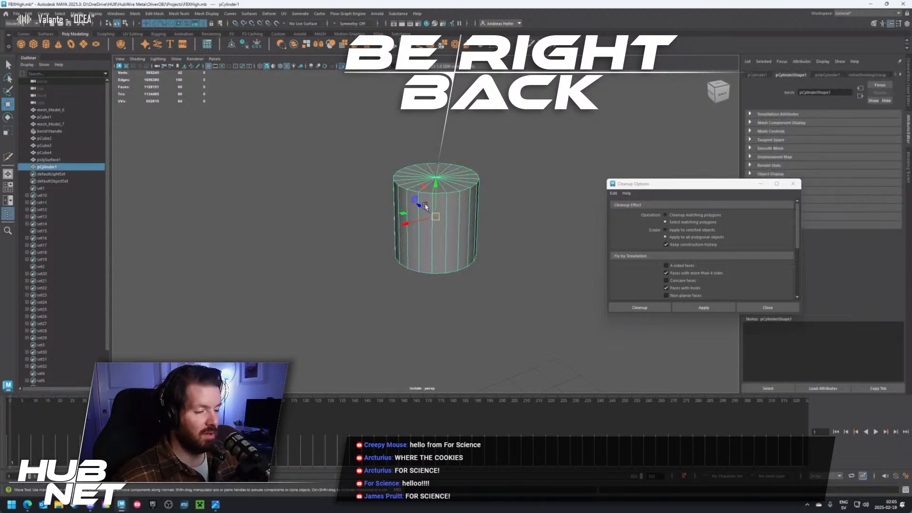
key("e")
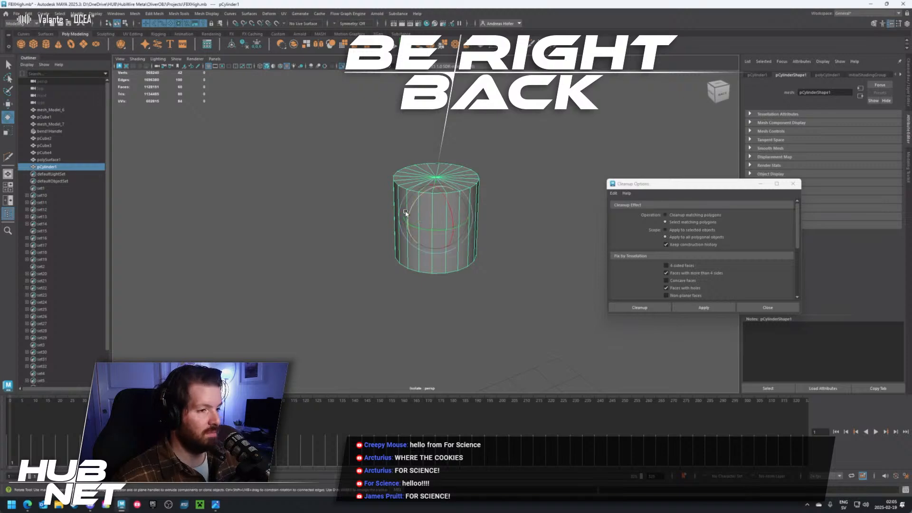
left_click_drag(418, 200, 437, 174)
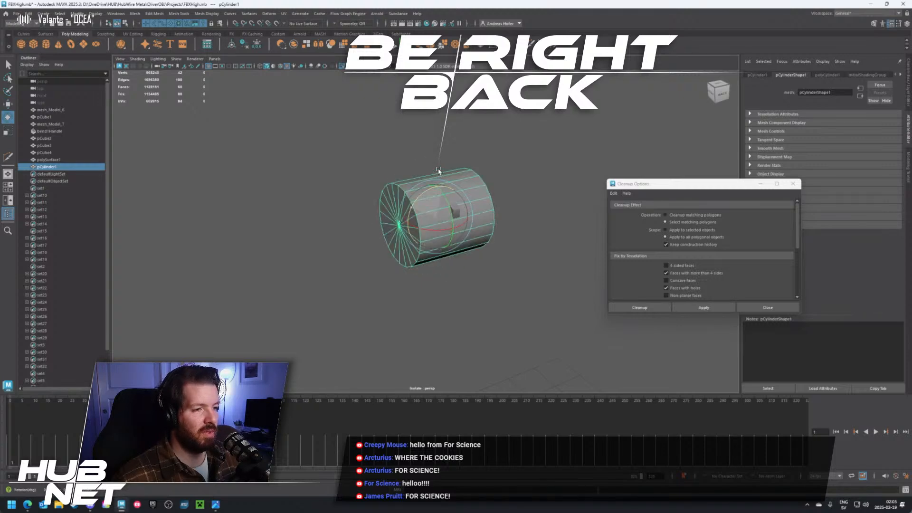
Scale the cylinder down and flatten it along its axis into a thin disc next to the plate
key("r")
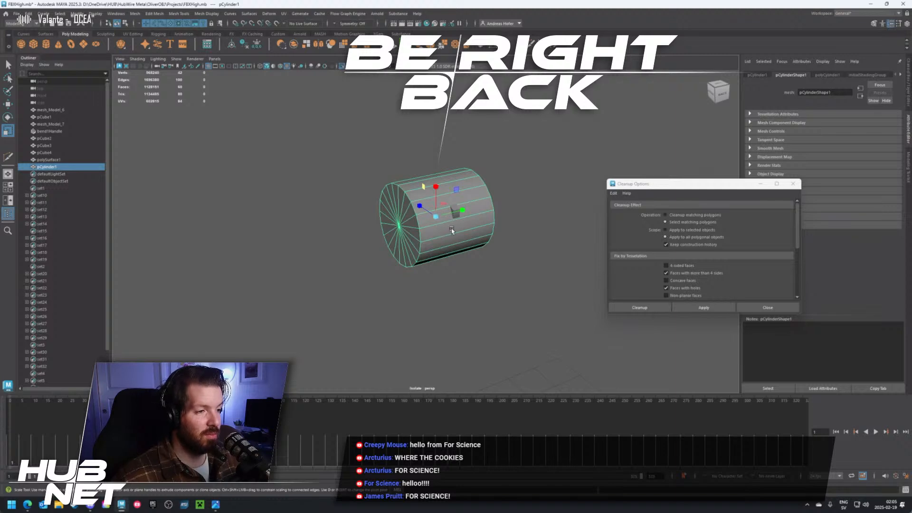
left_click_drag(452, 230, 488, 229, "alt")
left_click_drag(415, 220, 352, 251)
scroll(411, 220, "up", 8)
left_click_drag(449, 177, 395, 158, "alt")
key("w")
key("r")
key("w")
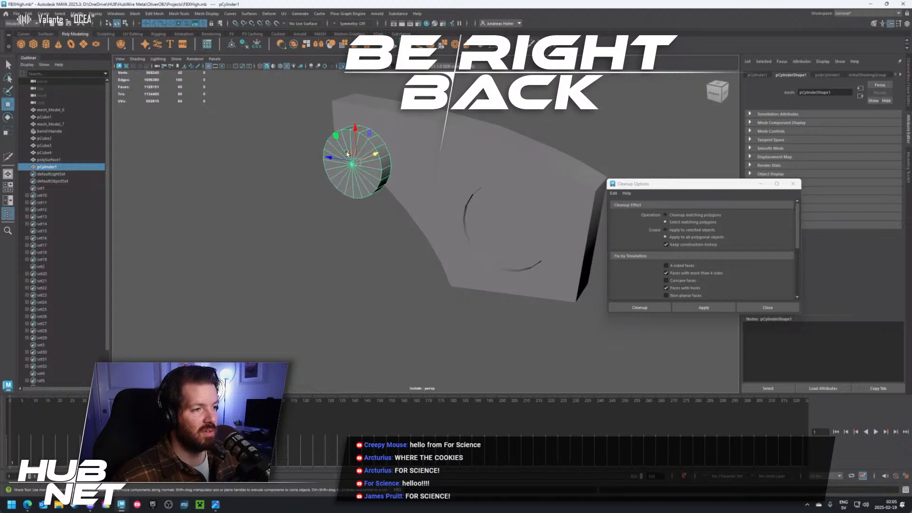
Move the disc across the plate's face to the circular recess, keeping it clear in front of the plate
left_click_drag(336, 136, 487, 212)
scroll(489, 217, "up", 5)
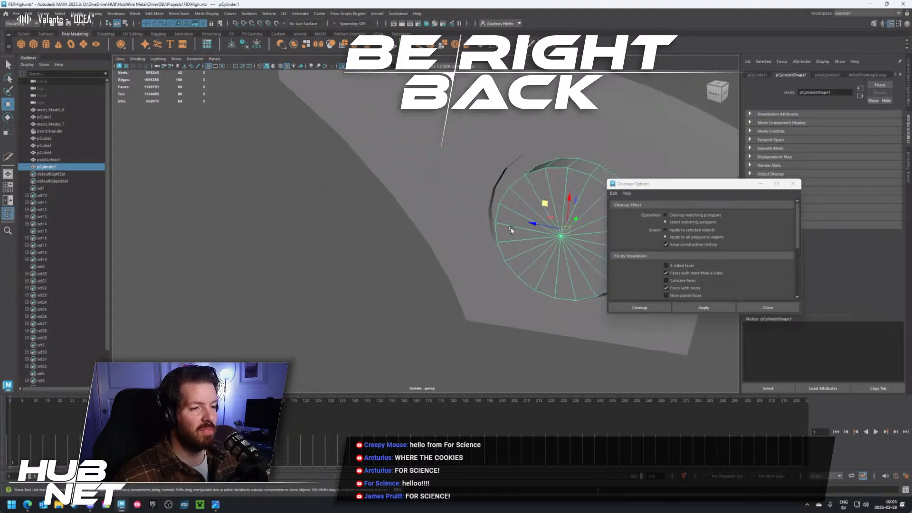
middle_click_drag(462, 210, 466, 205)
left_click_drag(465, 204, 355, 200, "alt")
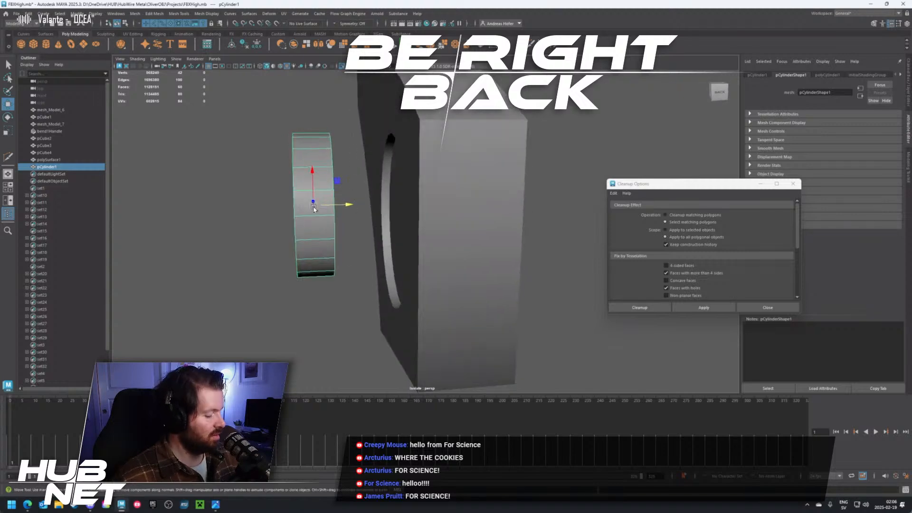
Snap the disc's pivot along its axis to the vertices of the cap facing the plate
key("d")
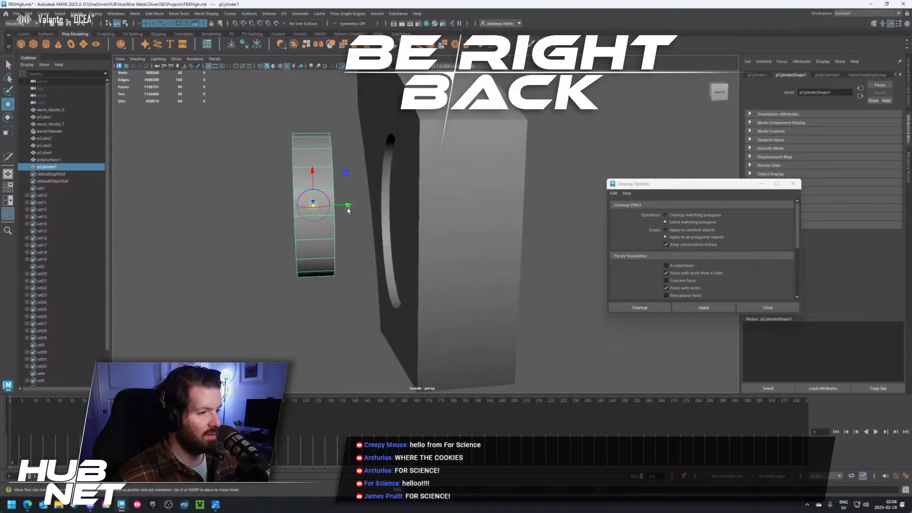
key("v")
mouse_move(349, 205)
left_mouse_down()
mouse_move(343, 199)
mouse_move(339, 226)
mouse_move(342, 200)
left_mouse_up()
key("d")
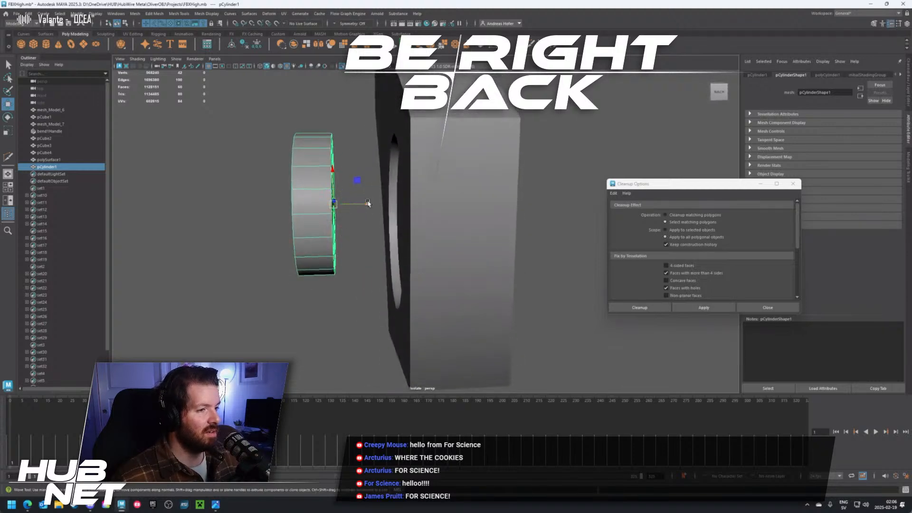
Snap the disc along its axis to the plate's front face and push it slightly into the plate
left_click_drag(357, 215, 324, 142, "alt")
key("v")
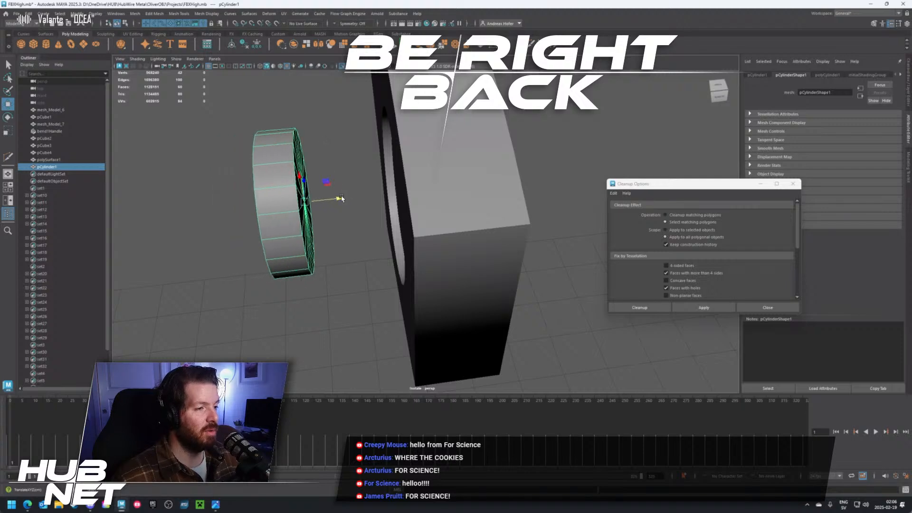
left_click_drag(339, 225, 400, 168, "alt")
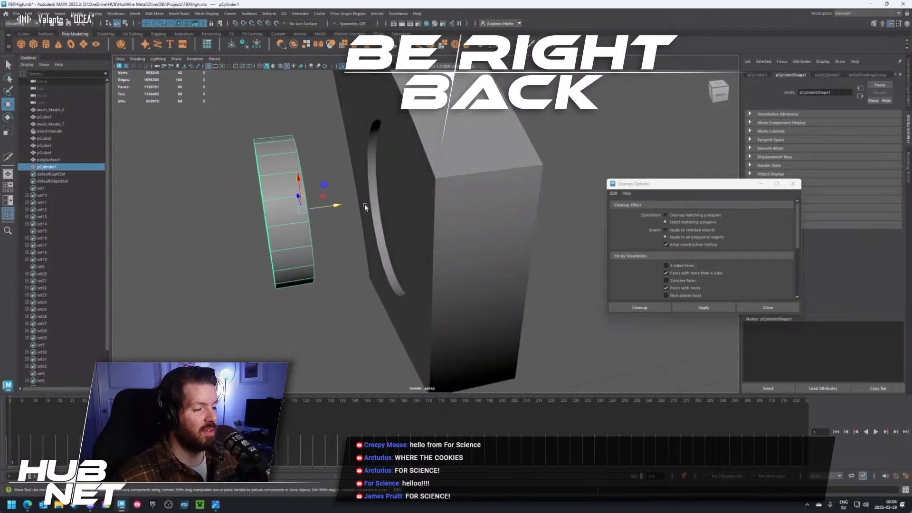
left_click_drag(335, 208, 372, 191)
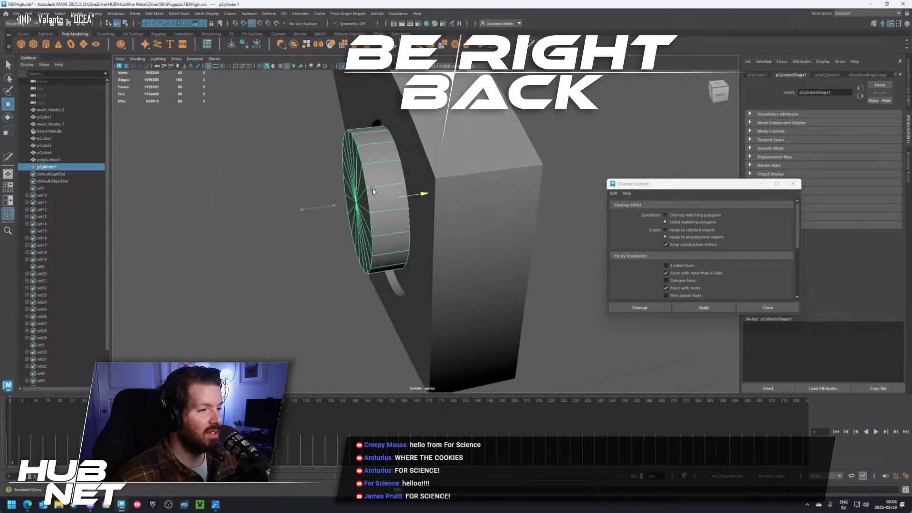
middle_click_drag(396, 171, 407, 161)
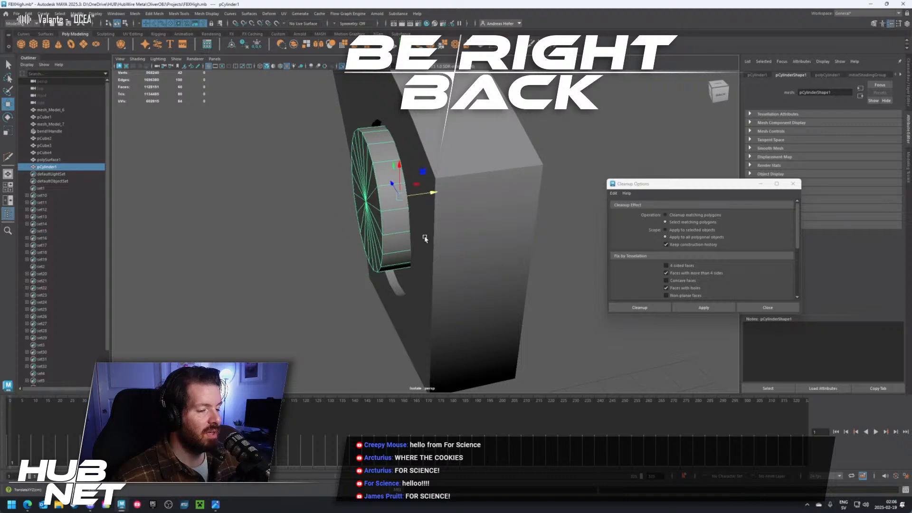
Move the disc across the plate's face to the plate's narrower end, up and away from the large recess
left_click_drag(418, 171, 351, 232, "alt")
middle_click_drag(352, 233, 500, 250)
left_click_drag(500, 251, 534, 234, "alt")
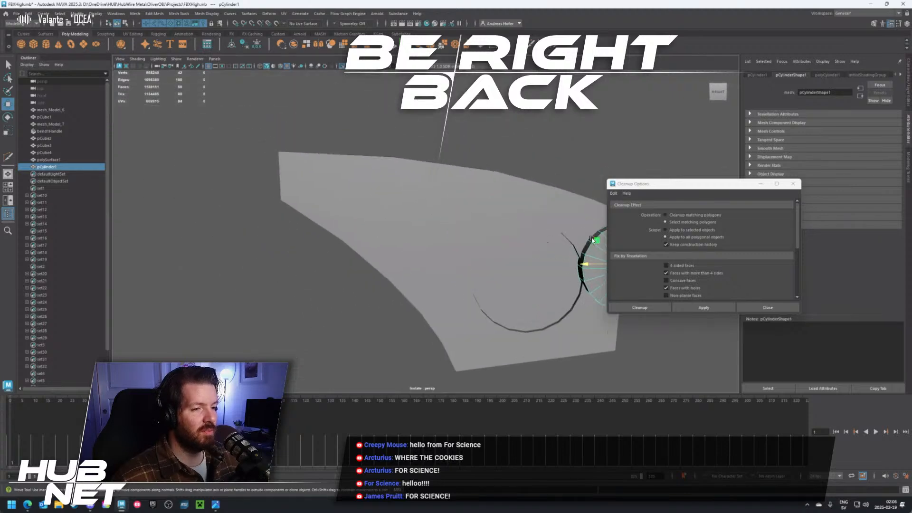
middle_click_drag(534, 234, 369, 188)
left_click_drag(370, 188, 482, 232, "alt")
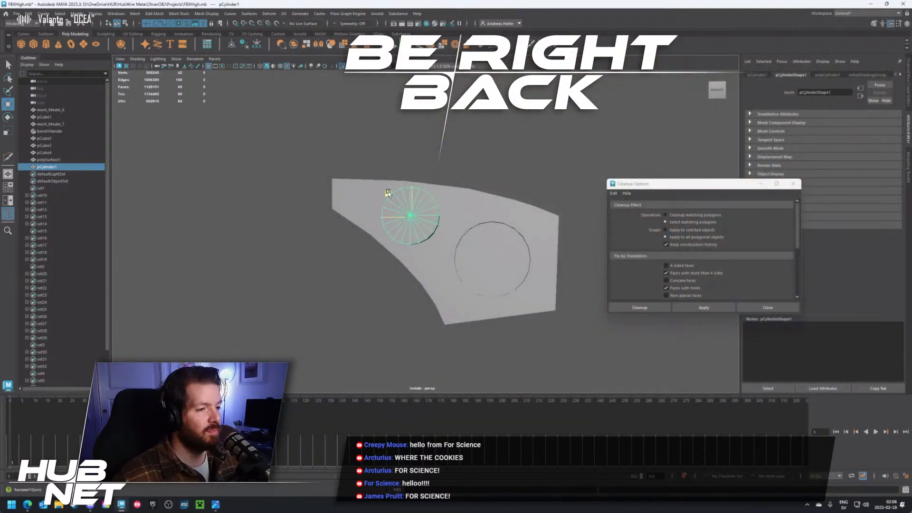
Shrink the disc's diameter to roughly half that of the large recess, leaving its thickness unscaled
key("r")
left_click_drag(387, 193, 397, 202)
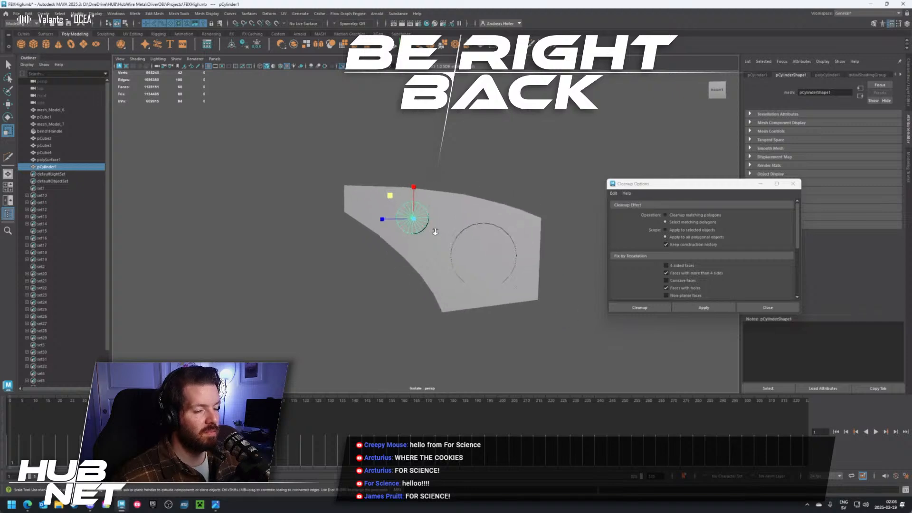
scroll(435, 231, "up", 4)
middle_click_drag(455, 239, 436, 243, "alt")
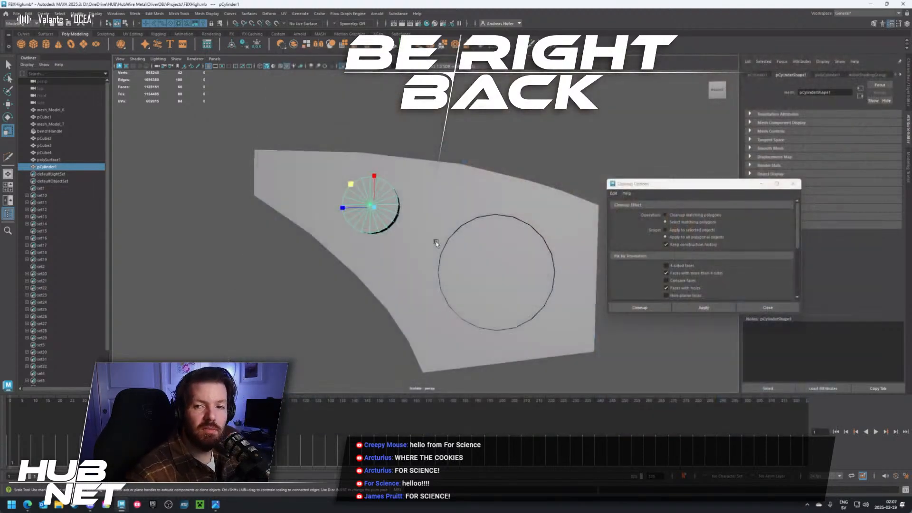
left_click_drag(351, 185, 352, 185)
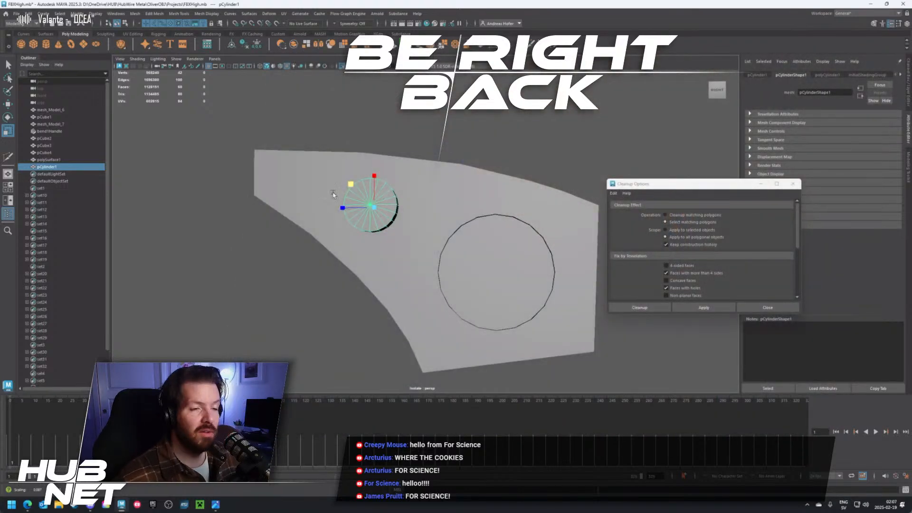
left_click_drag(351, 182, 349, 179)
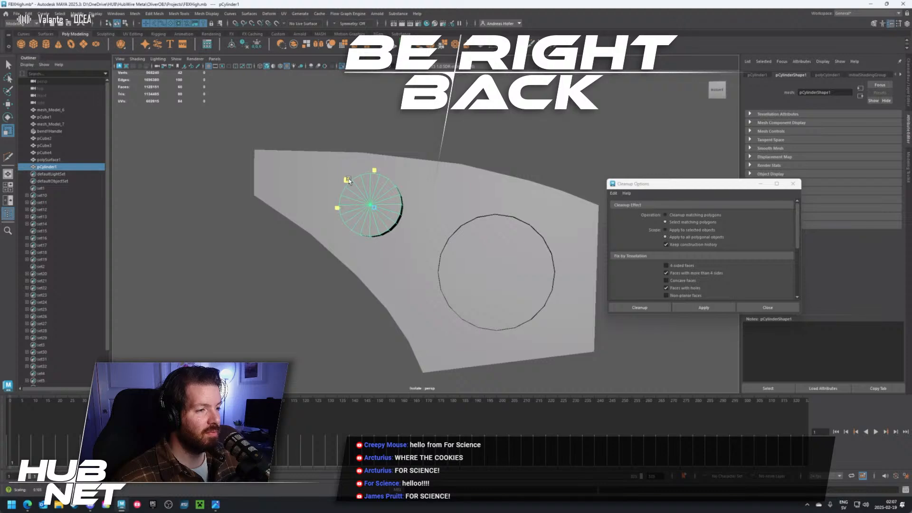
left_click_drag(429, 237, 399, 250, "alt")
key("w")
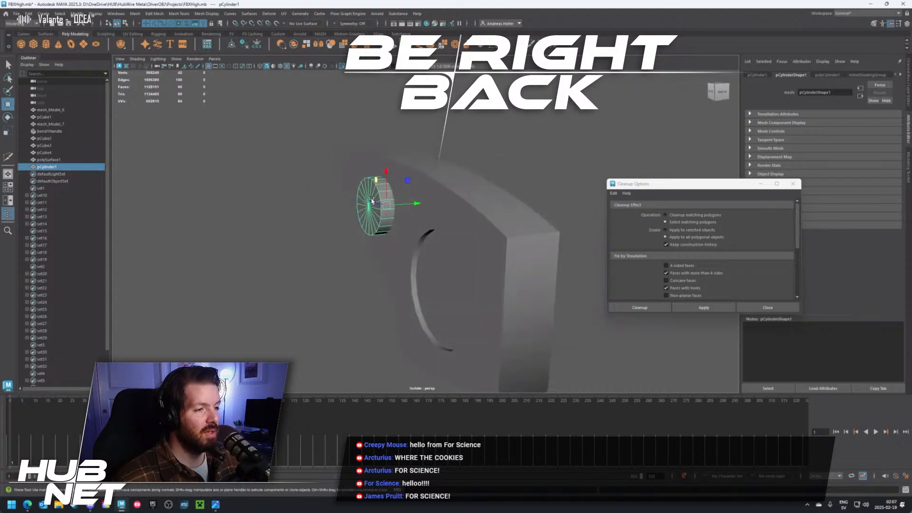
left_click_drag(371, 201, 441, 248)
key("ctrl+z")
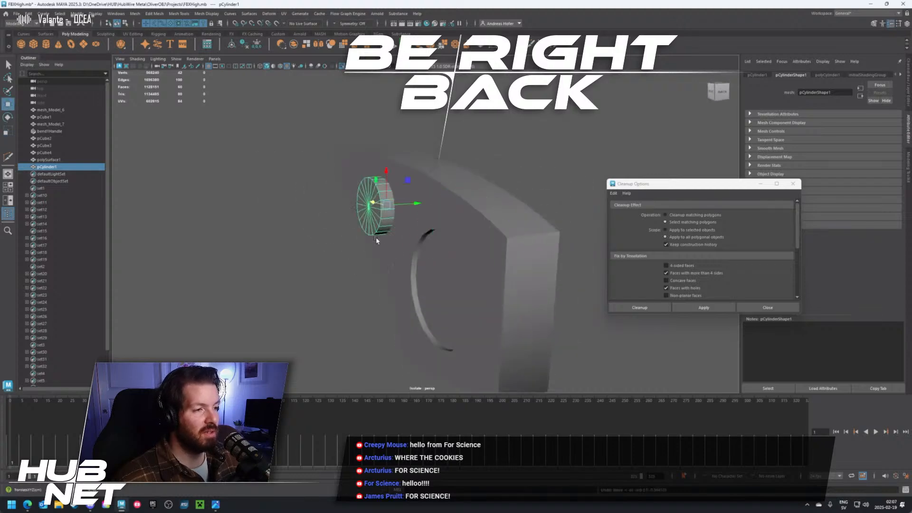
Close the Cleanup Options window
left_click_drag(376, 240, 361, 232, "alt")
middle_click_drag(374, 235, 545, 263, "alt")
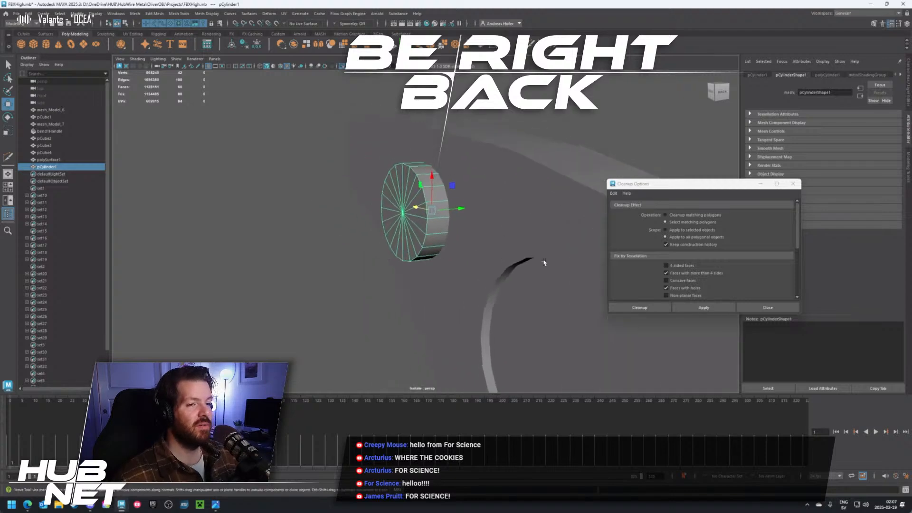
left_click(765, 309)
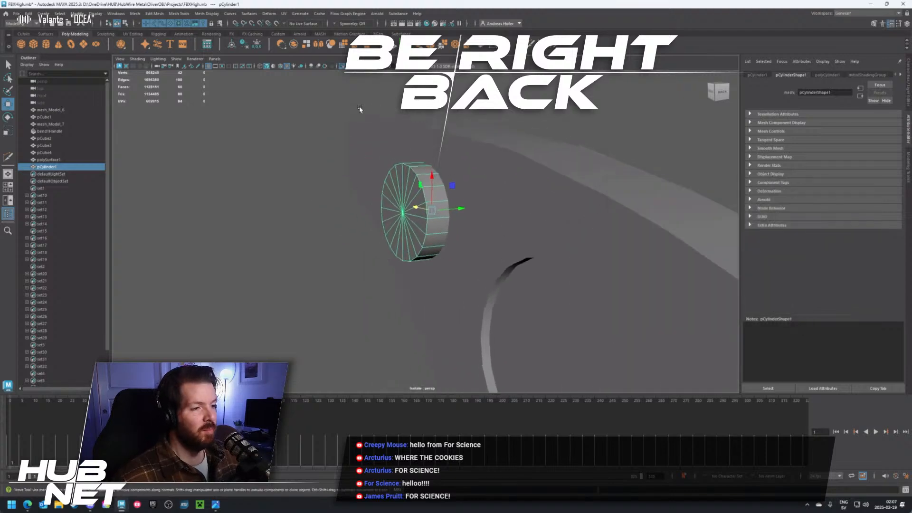
Try a Boolean Difference (B - A) with only the cylinder selected and undo it
left_click(135, 14)
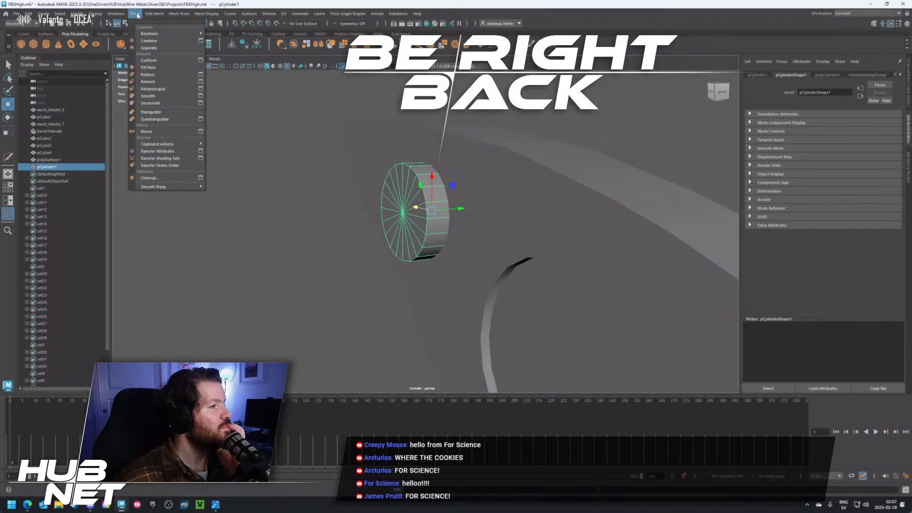
mouse_move(155, 35)
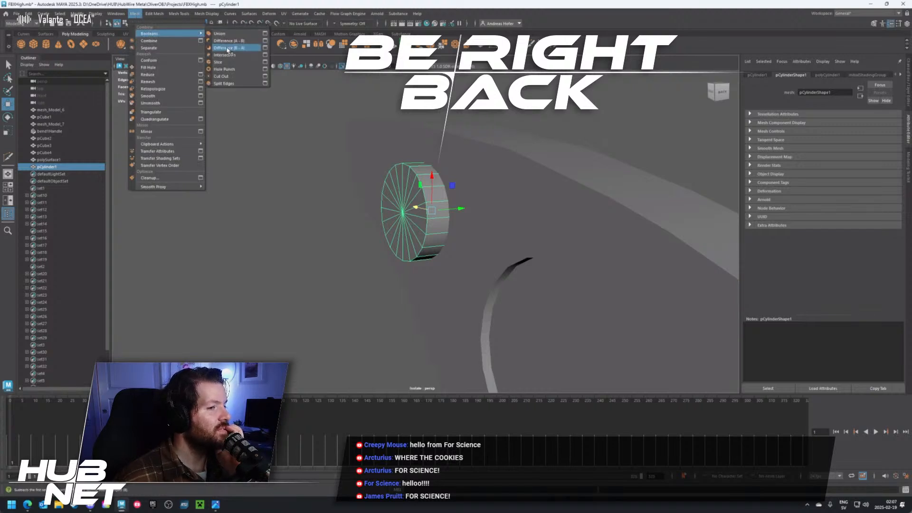
left_click(229, 48)
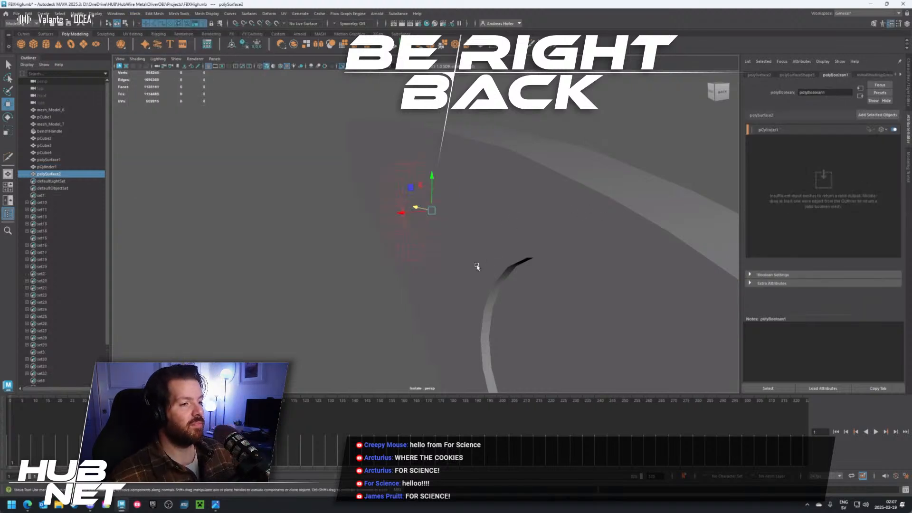
key("ctrl+z")
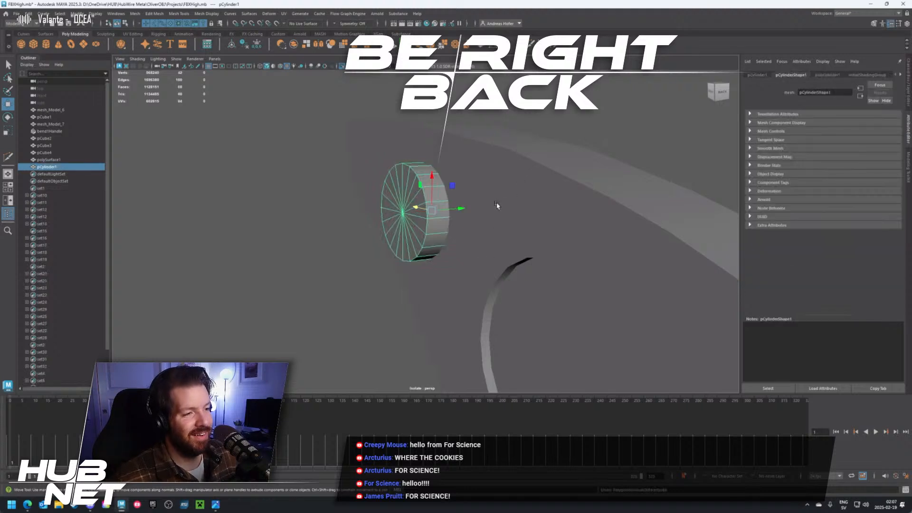
Add the plate to the selection, subtract the cylinder from it with Boolean Difference (B - A), and delete the construction history
left_click(501, 215, "shift")
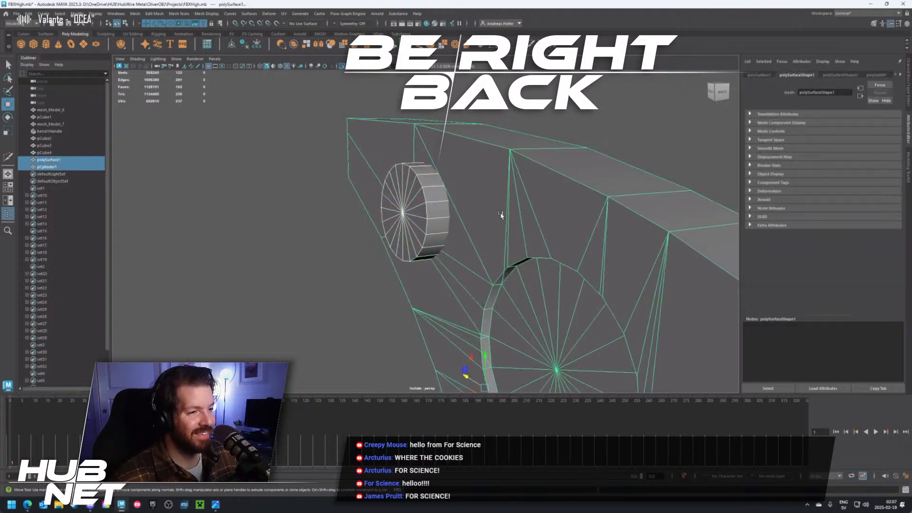
left_click(135, 14)
mouse_move(171, 33)
left_click(232, 48)
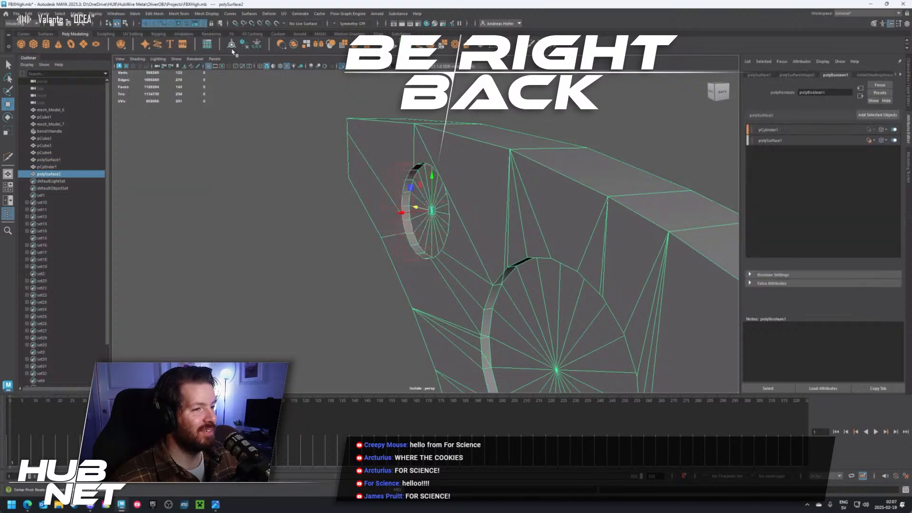
left_click_drag(366, 220, 416, 236, "alt")
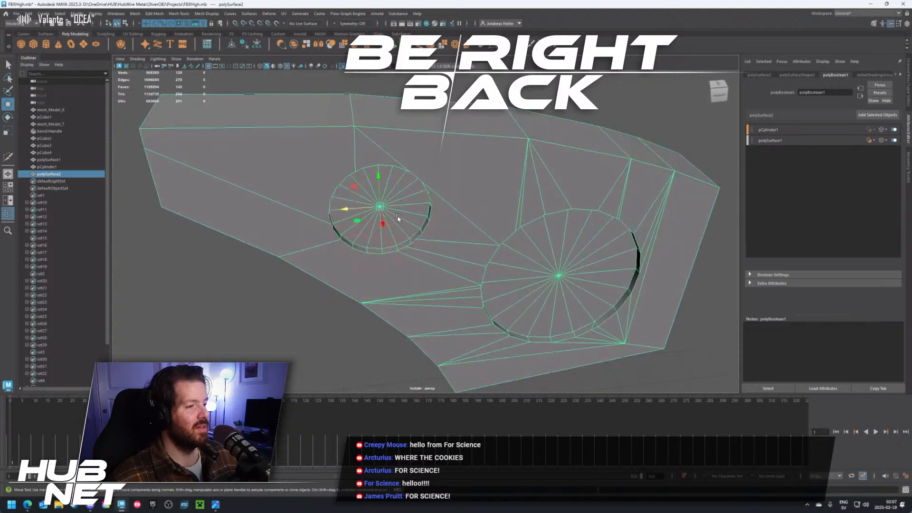
left_click(245, 45)
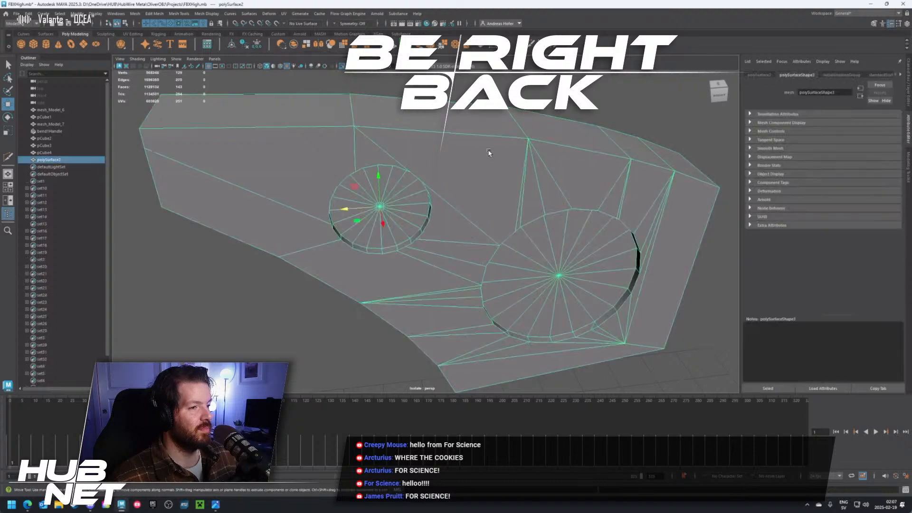
Browse the neighbouring cubes in the object list, reselect the plate, and examine the edges around its new smaller recess
left_click_drag(448, 189, 485, 178, "alt")
left_click_drag(501, 169, 444, 192, "alt")
scroll(442, 208, "down", 3)
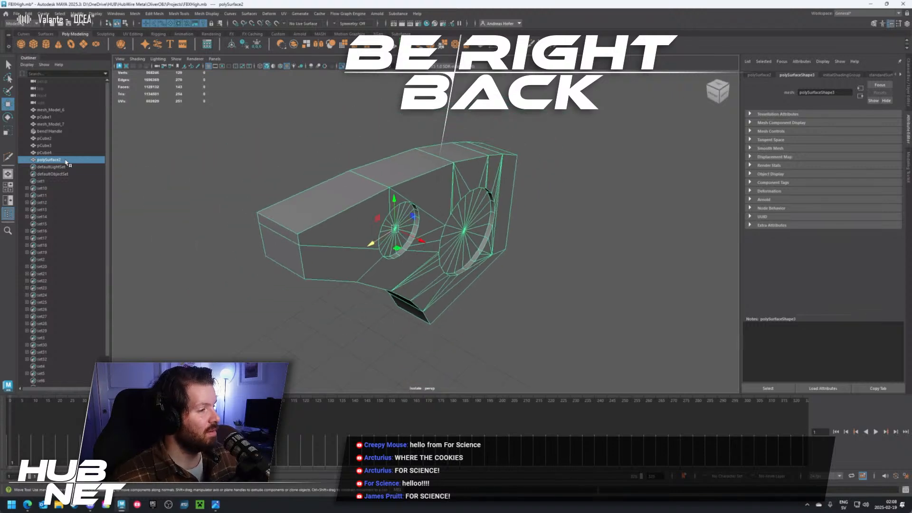
left_click(45, 153)
key("Up")
key("Up")
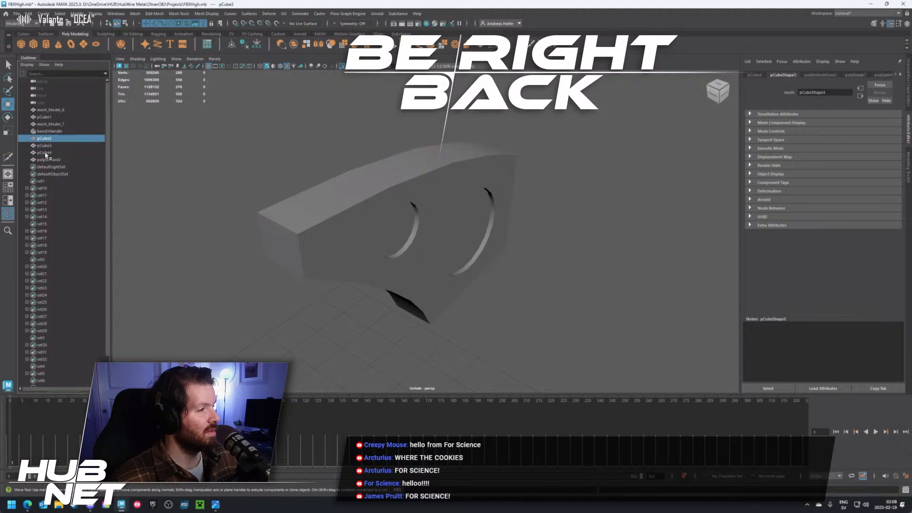
left_click(46, 160)
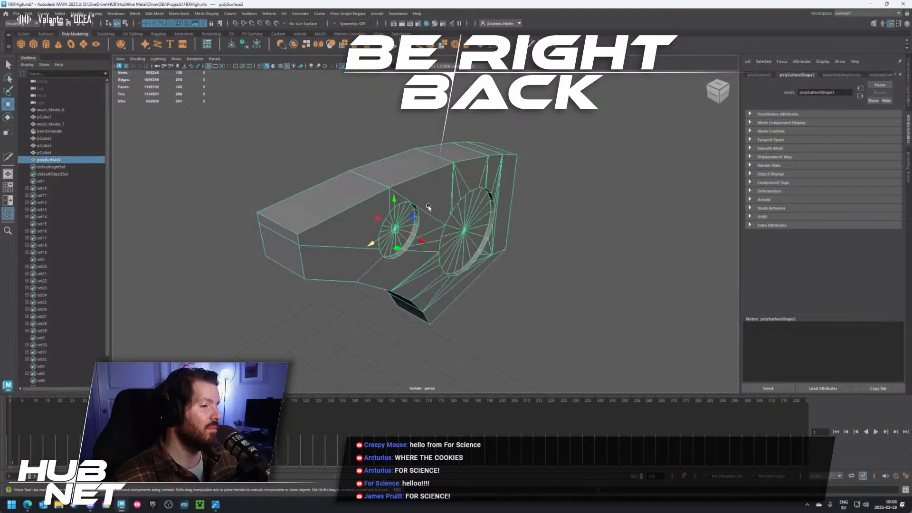
left_click_drag(428, 207, 417, 183, "alt")
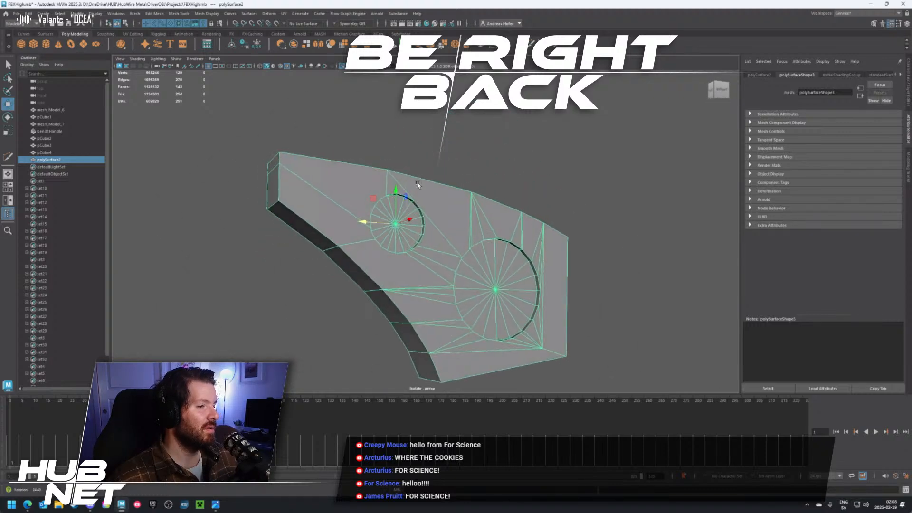
scroll(417, 183, "up", 6)
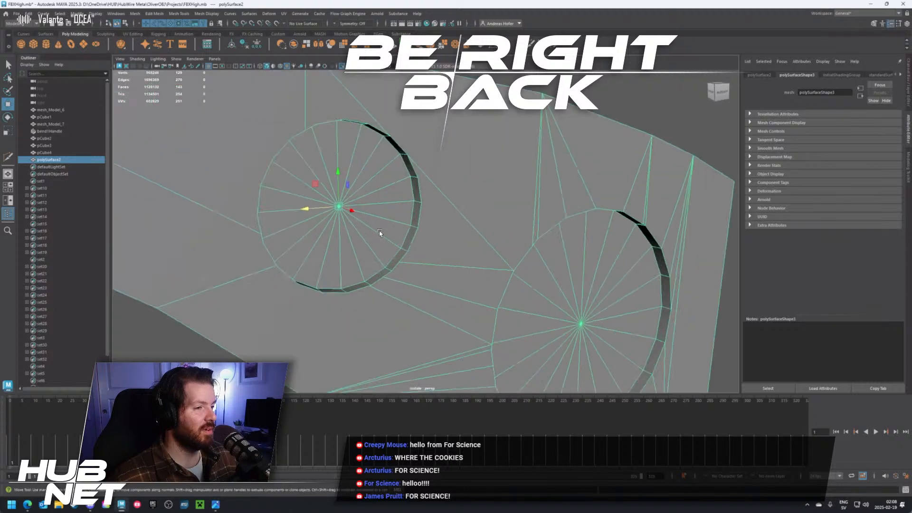
left_click_drag(419, 196, 304, 218, "alt")
scroll(300, 219, "up", 5)
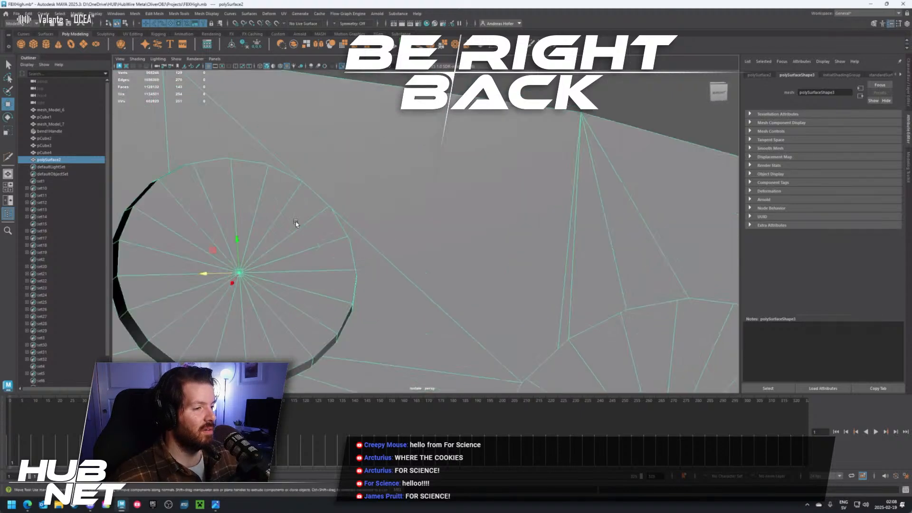
scroll(368, 258, "down", 4)
middle_click_drag(368, 253, 354, 201, "alt")
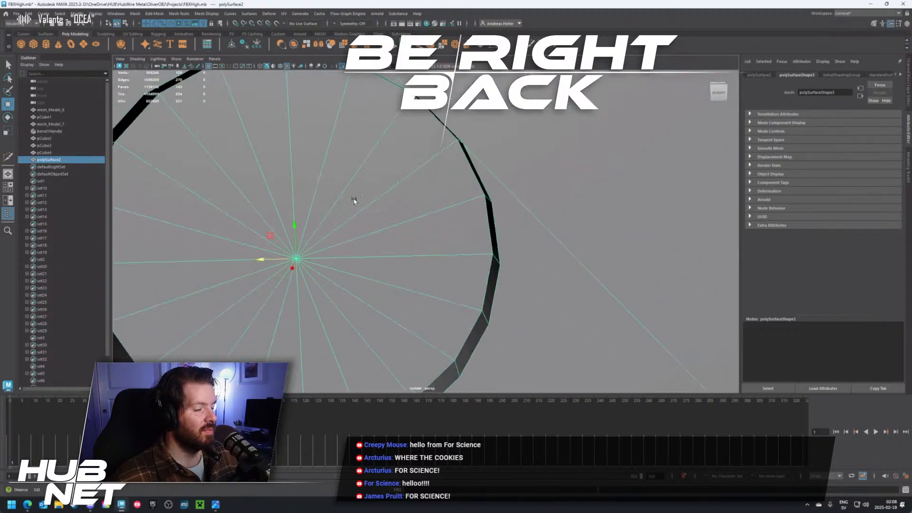
Use Multi-Cut to connect a rim vertex of the smaller recess to the nearest rim vertex of the larger recess
scroll(359, 208, "down", 5)
middle_click_drag(387, 239, 327, 173, "alt")
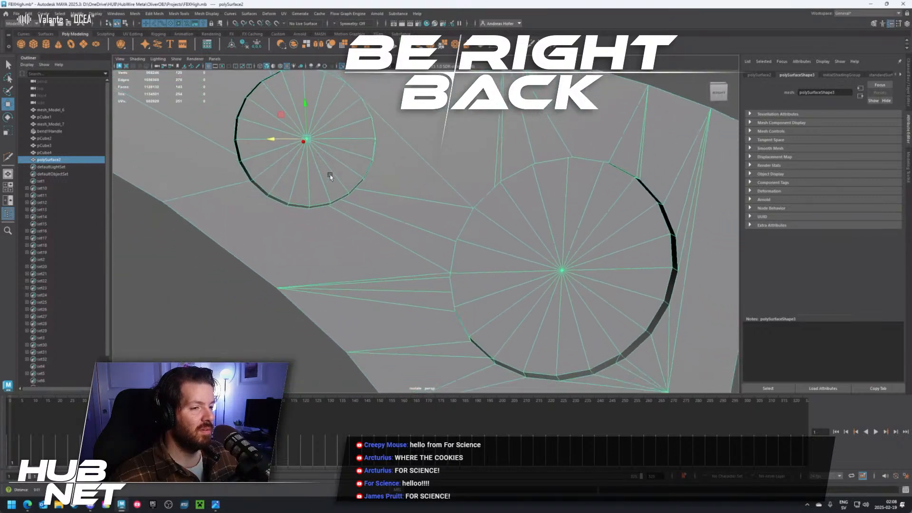
scroll(484, 234, "up", 5)
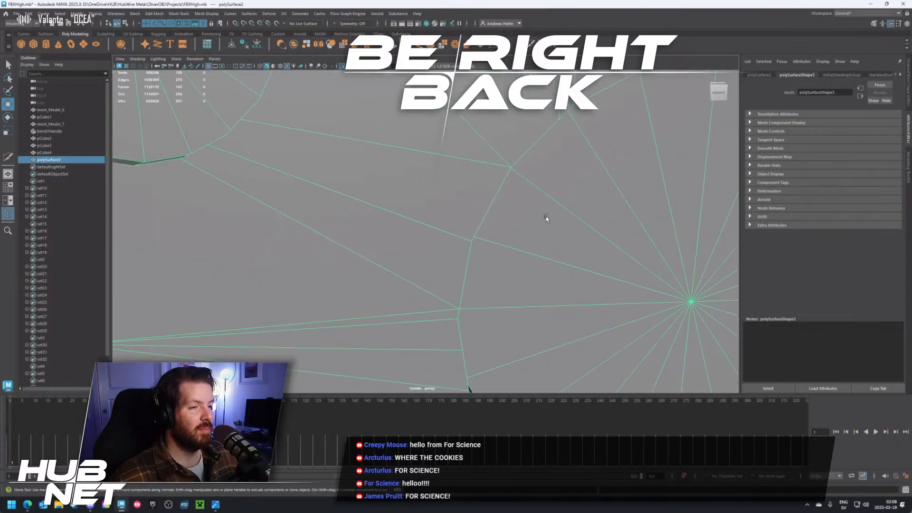
left_click_drag(522, 227, 484, 212, "alt")
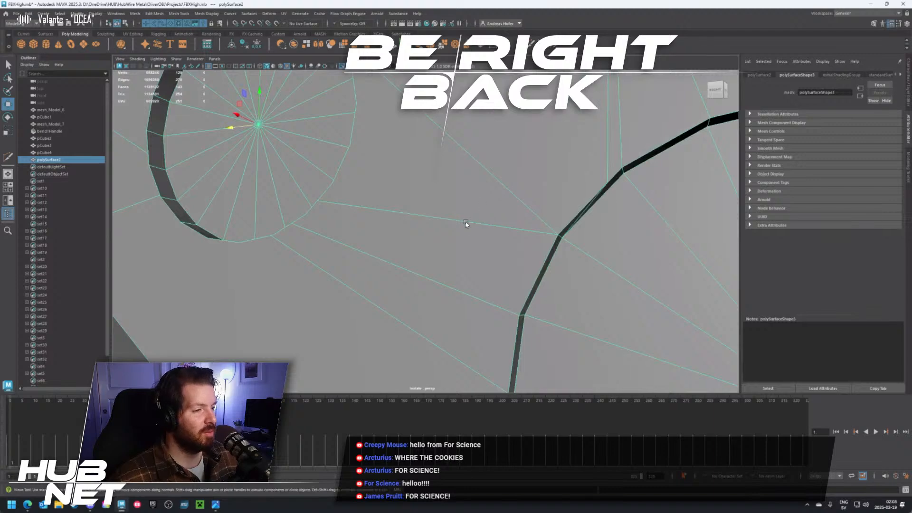
mouse_move(466, 220)
middle_mouse_down("alt")
mouse_move(496, 225)
mouse_move(470, 204)
middle_mouse_up("alt")
key("y")
left_click(287, 117)
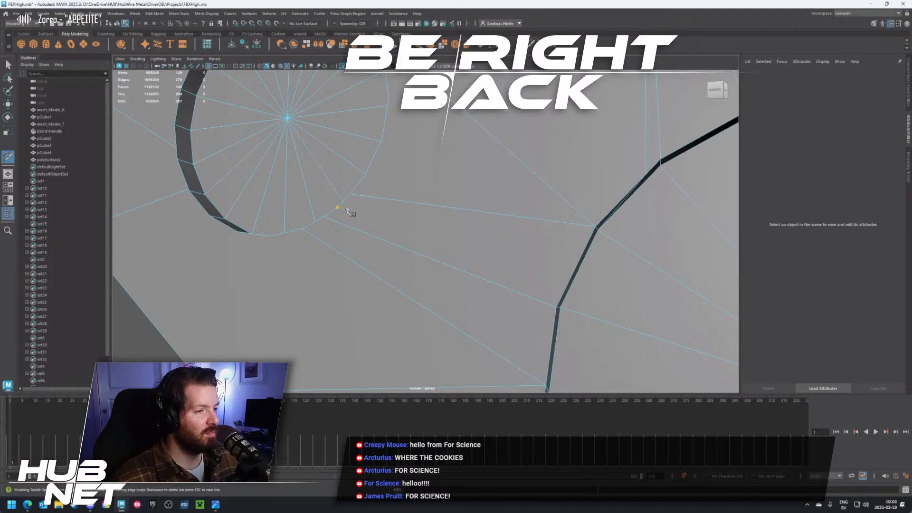
left_click_drag(350, 209, 307, 198, "alt")
middle_click_drag(307, 199, 414, 236, "alt")
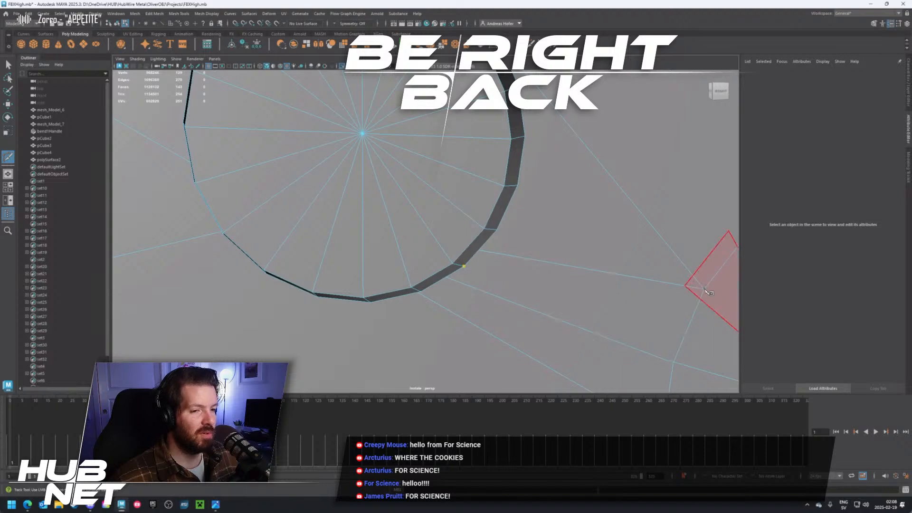
left_click_drag(706, 298, 684, 293, "alt")
scroll(684, 293, "up", 3)
middle_click_drag(684, 293, 453, 232, "alt")
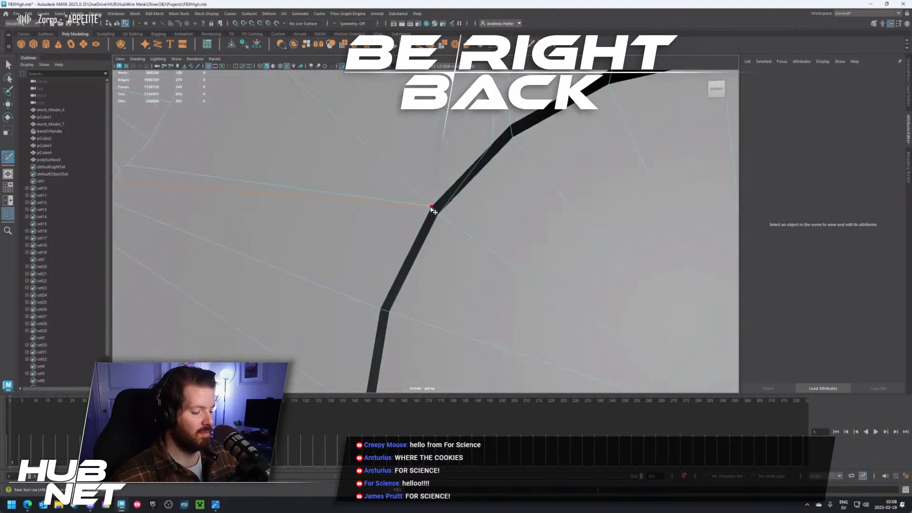
Cut another edge between the next rim vertex of the larger recess and the rim of the smaller recess
left_click_drag(271, 247, 286, 250, "alt")
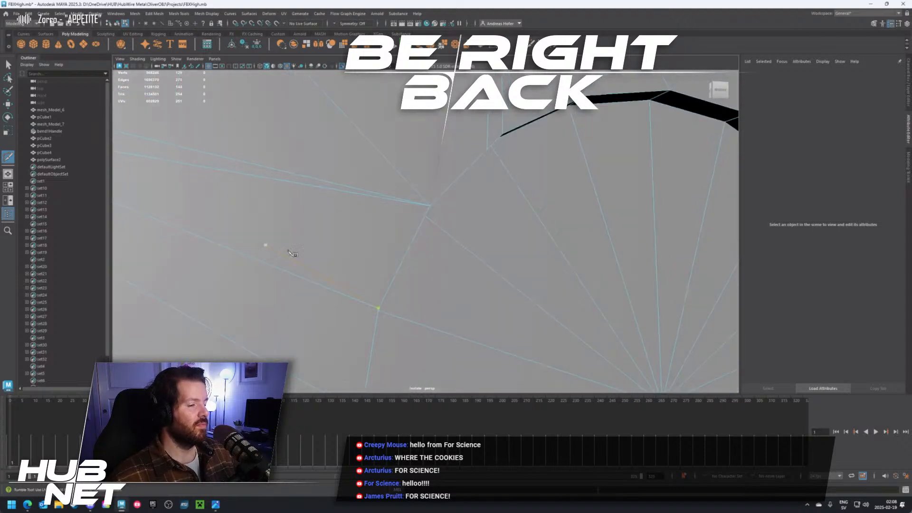
middle_click_drag(287, 251, 372, 254, "alt")
left_click_drag(371, 254, 401, 218, "alt")
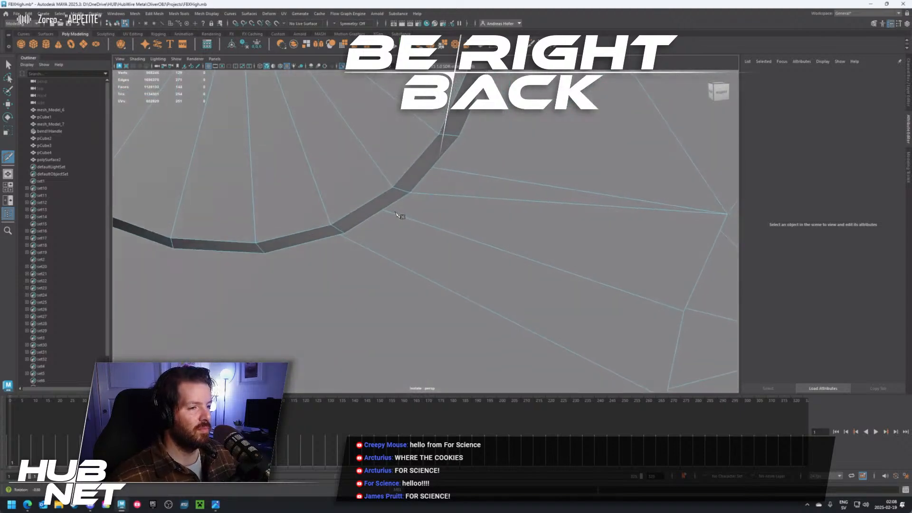
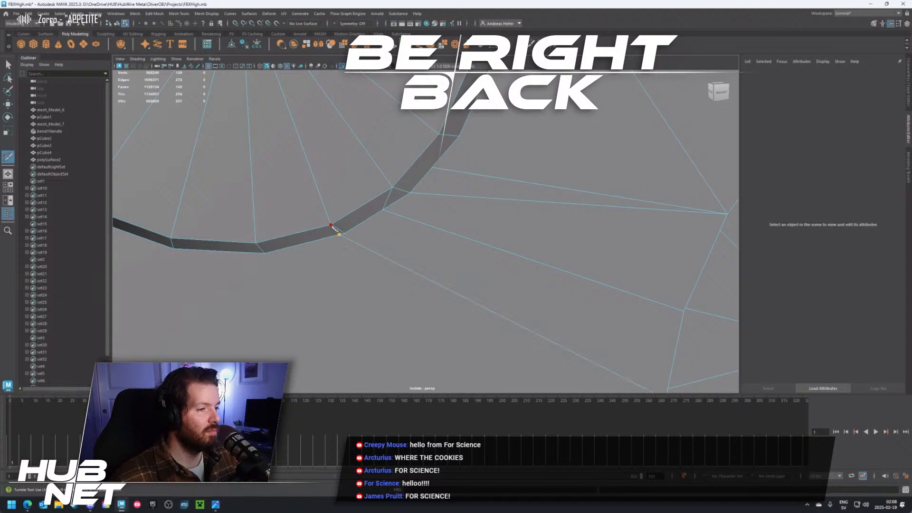
right_click(344, 273)
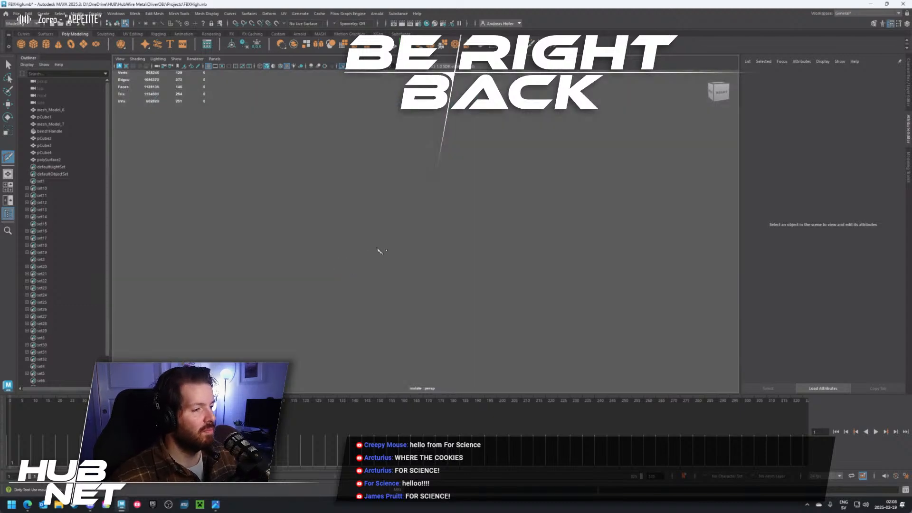
Select an edge in the smaller recess's floor and frame the plate around it to review the new cuts
scroll(379, 250, "down", 10)
right_click_drag(432, 238, 432, 224)
key("w")
left_click(417, 230)
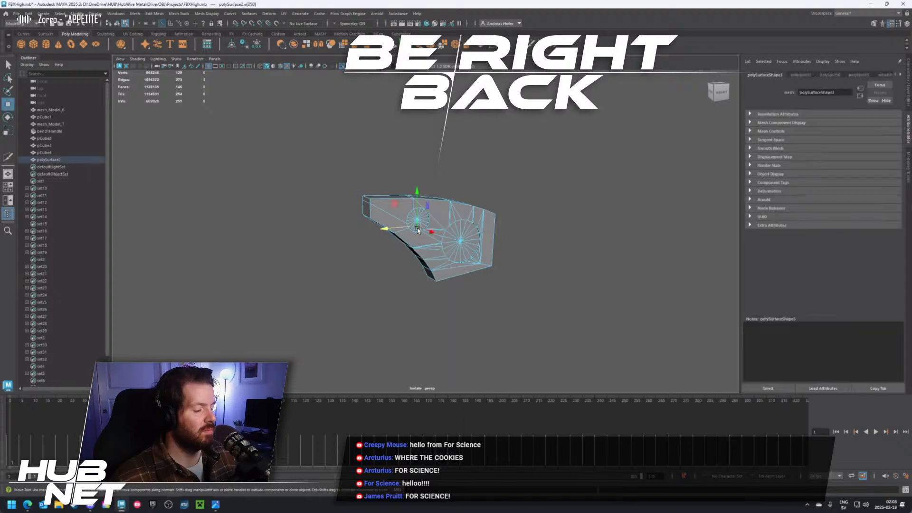
key("f")
scroll(418, 228, "down", 3)
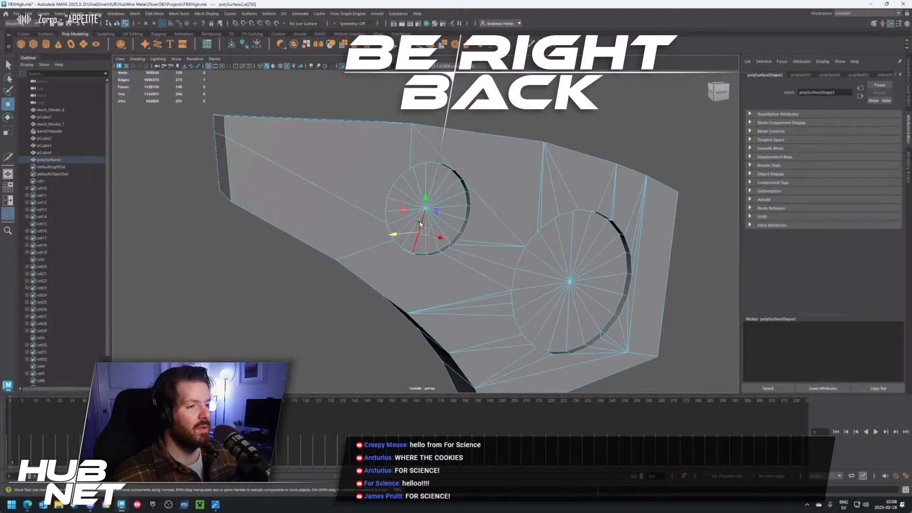
Multi-Cut two edges from neighbouring lower rim vertices of the smaller recess to the same rim vertex on the larger recess
scroll(420, 224, "up", 3)
right_click_drag(455, 196, 475, 181)
left_click(530, 46)
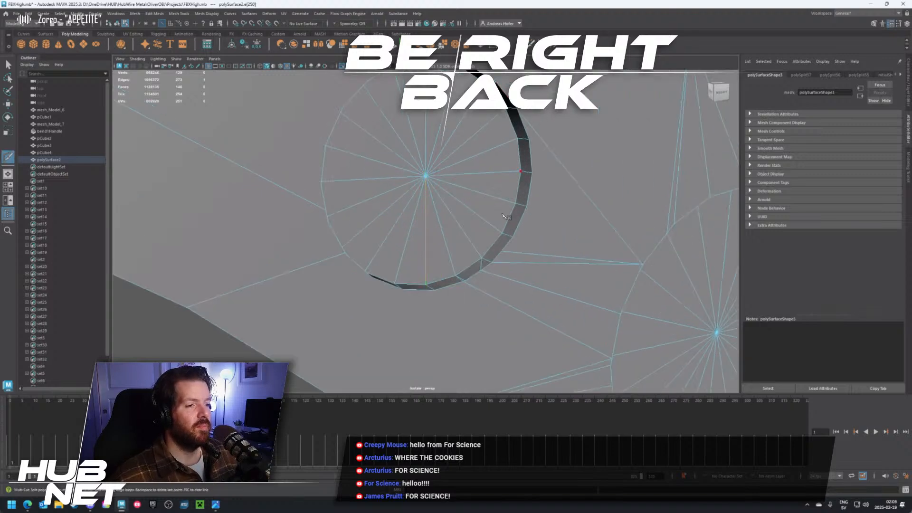
left_click_drag(501, 218, 514, 237, "alt")
scroll(513, 291, "up", 5)
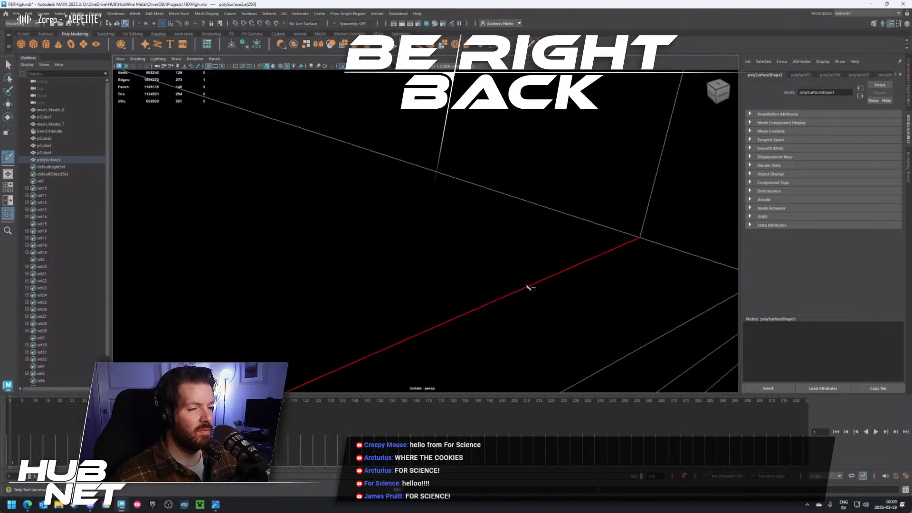
middle_click_drag(537, 276, 529, 265, "alt")
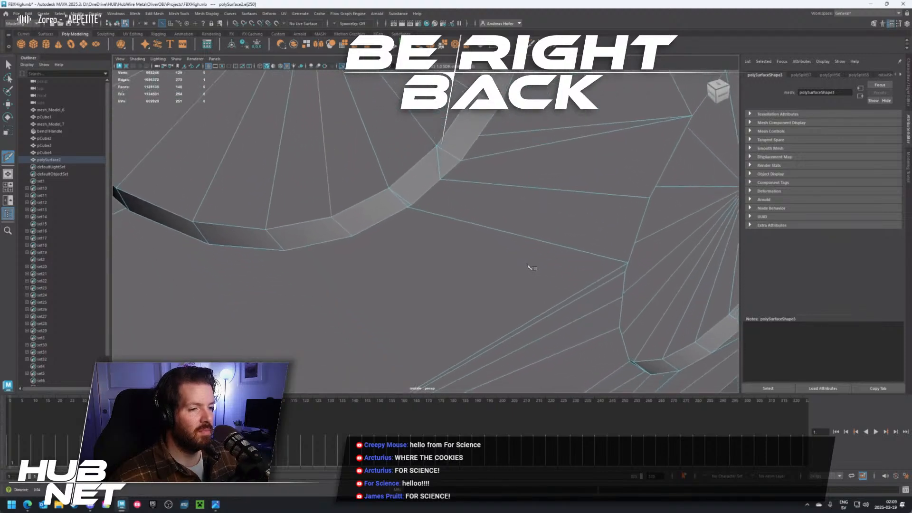
left_click(412, 205)
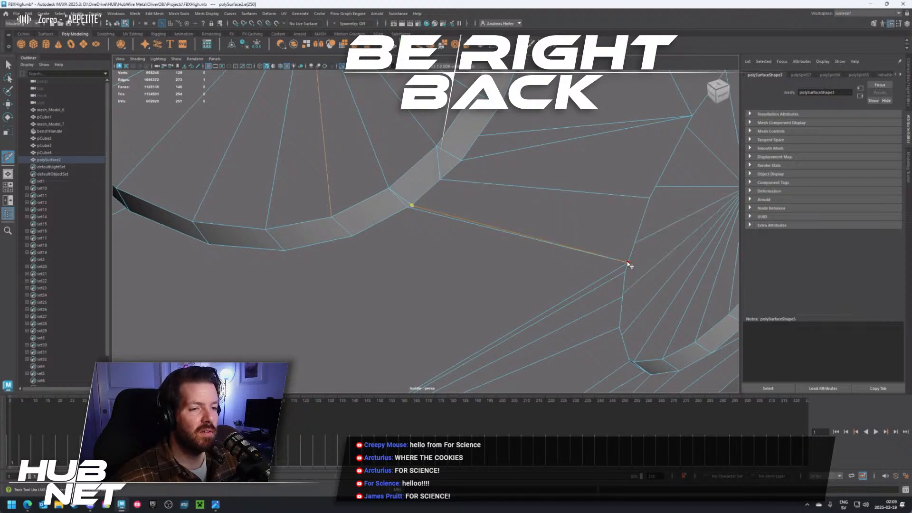
left_click(628, 263)
key("Return")
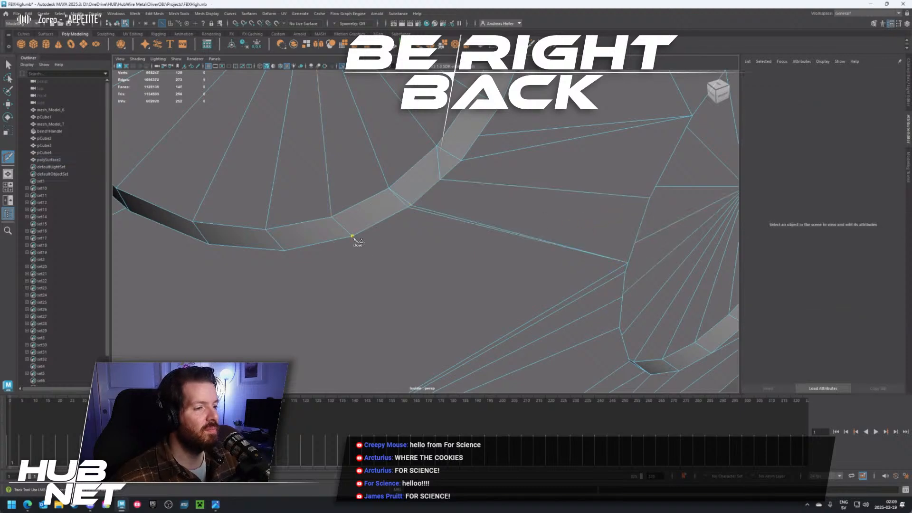
left_click(628, 262)
key("Return")
Cut edges from two adjacent lower rim vertices of the smaller recess to the nearest corner on the plate's curved edge
left_click(285, 250)
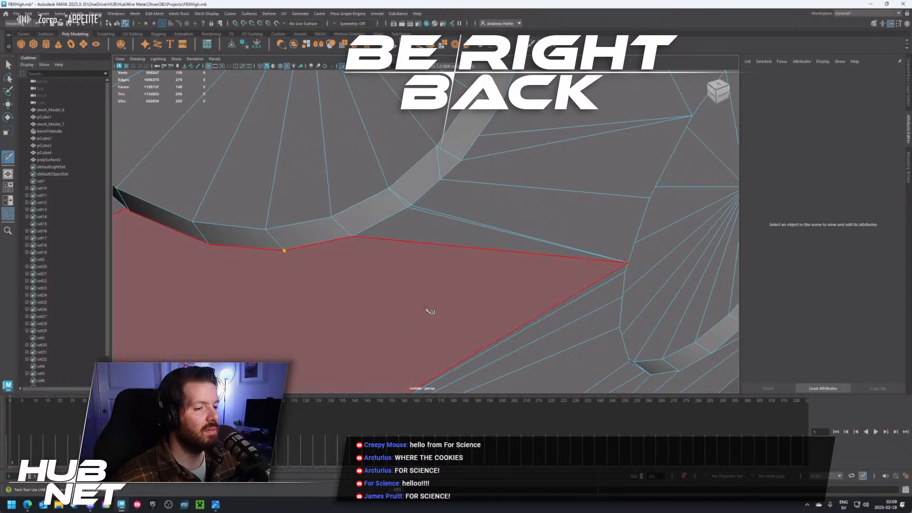
left_click_drag(430, 306, 441, 274, "alt")
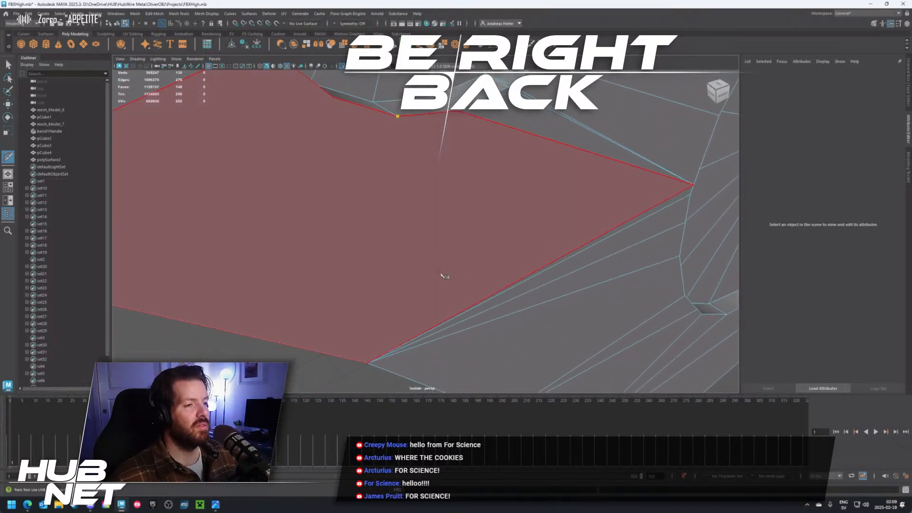
left_click(368, 362)
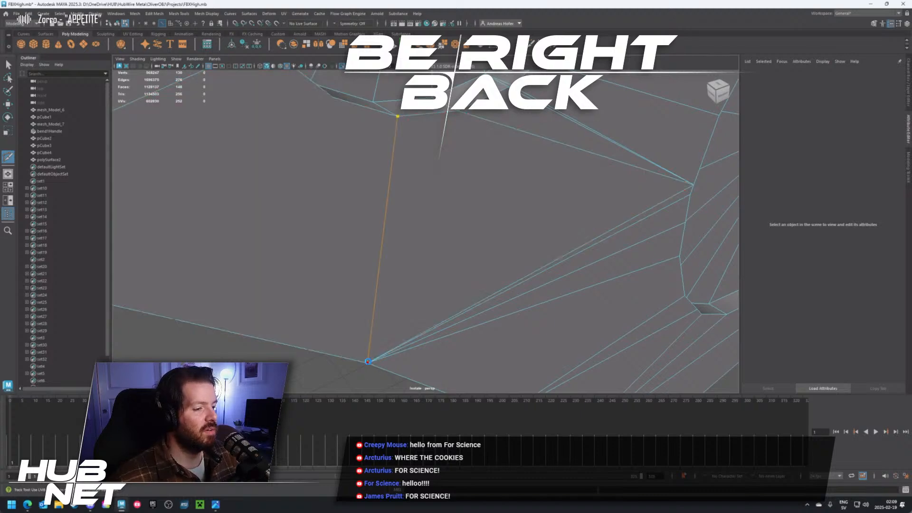
key("Return")
left_click(332, 97)
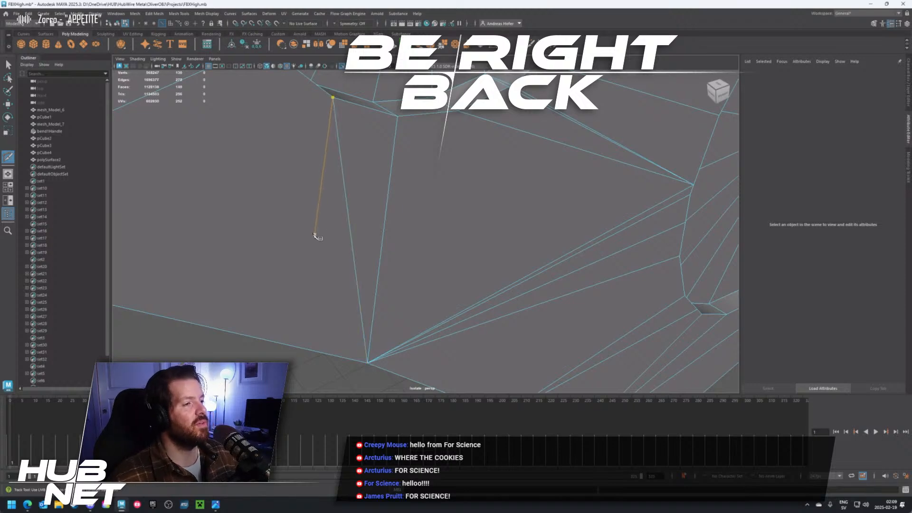
mouse_move(315, 235)
left_mouse_down("alt")
mouse_move(287, 214)
mouse_move(305, 234)
mouse_move(301, 242)
left_mouse_up("alt")
right_click_drag(301, 242, 307, 240, "alt")
left_click_drag(395, 227, 392, 188, "alt")
scroll(394, 188, "up", 5)
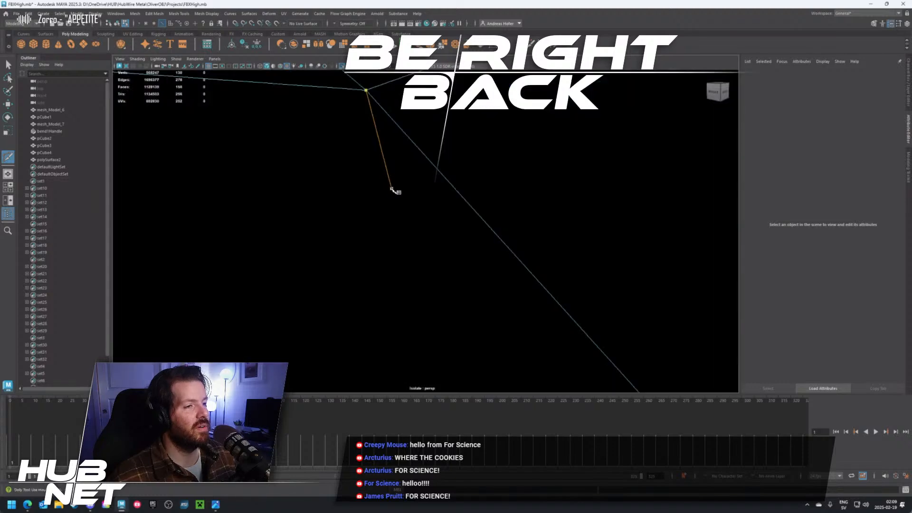
scroll(395, 189, "down", 3)
middle_click_drag(396, 187, 386, 228, "alt")
key("Escape")
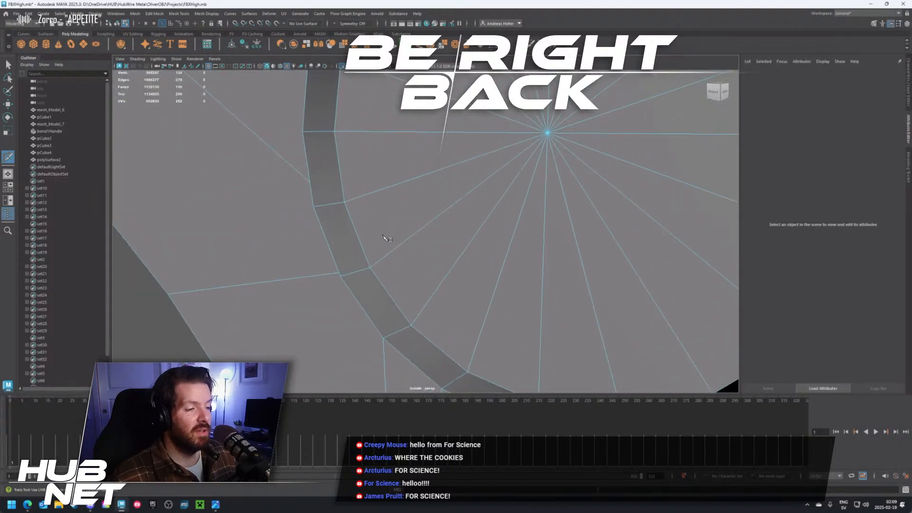
Try to cut an edge across the smaller recess's side wall where the plate's surface edge meets the rim, and undo it
left_click(339, 272)
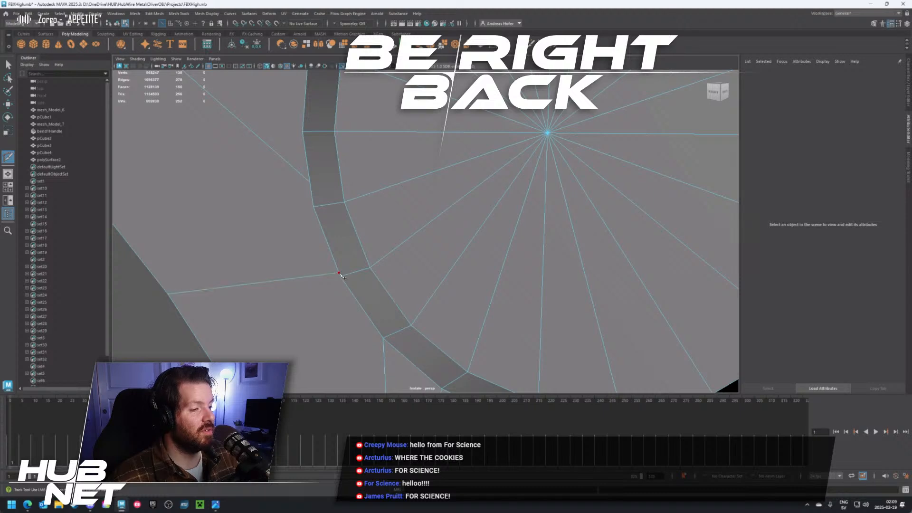
left_click(370, 268)
scroll(356, 324, "down", 10)
scroll(356, 320, "up", 8)
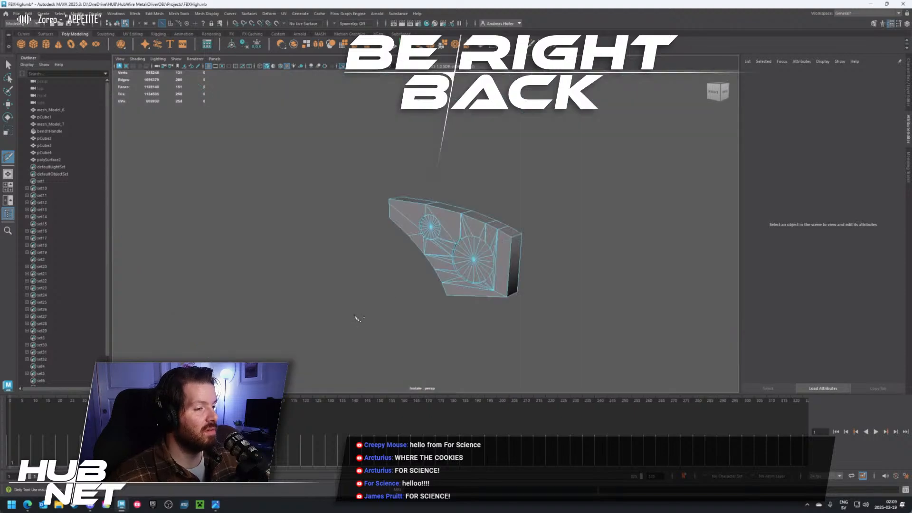
scroll(429, 253, "up", 8)
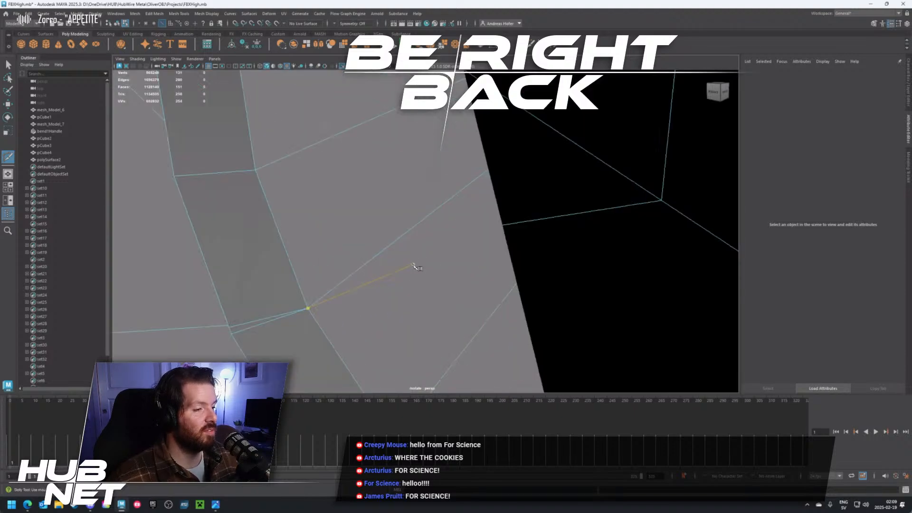
key("ctrl+z")
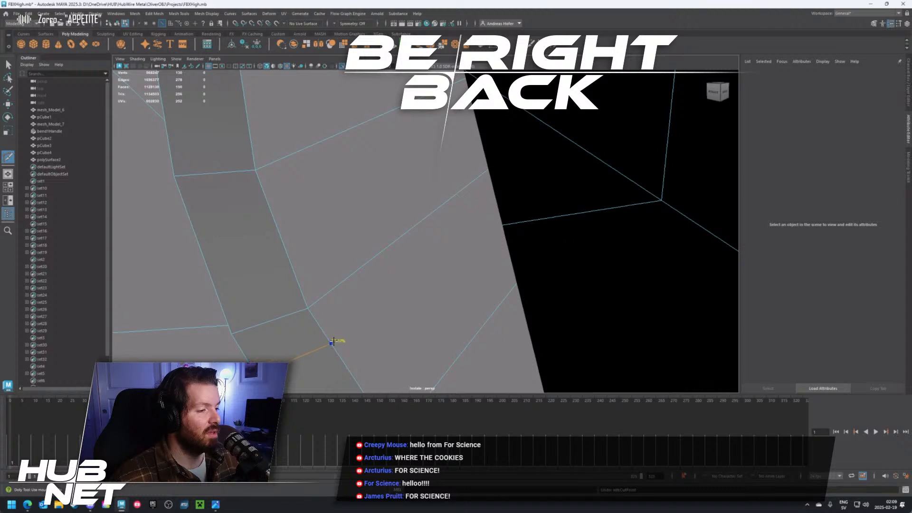
Recut the edge across the smaller recess's wall and connect its outer rim vertex to the shared corner on the plate's curved edge
left_click(228, 325)
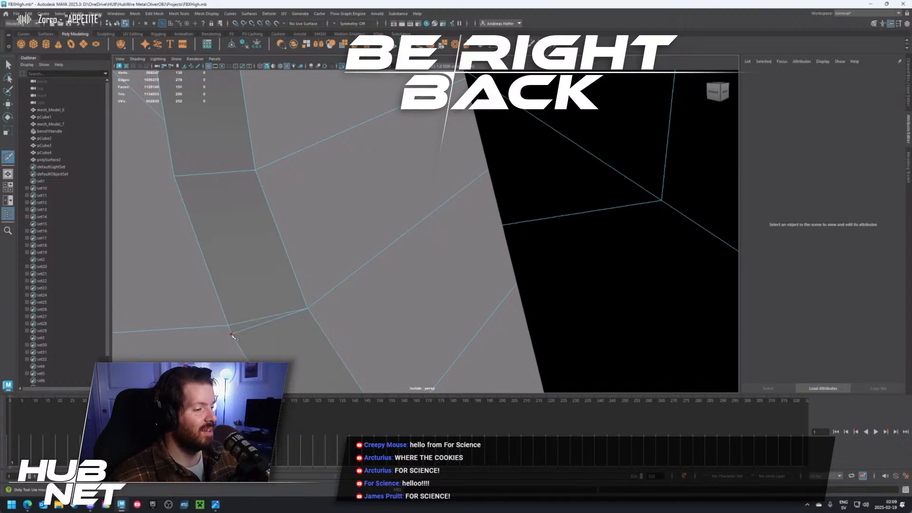
scroll(342, 316, "down", 5)
scroll(341, 323, "up", 2)
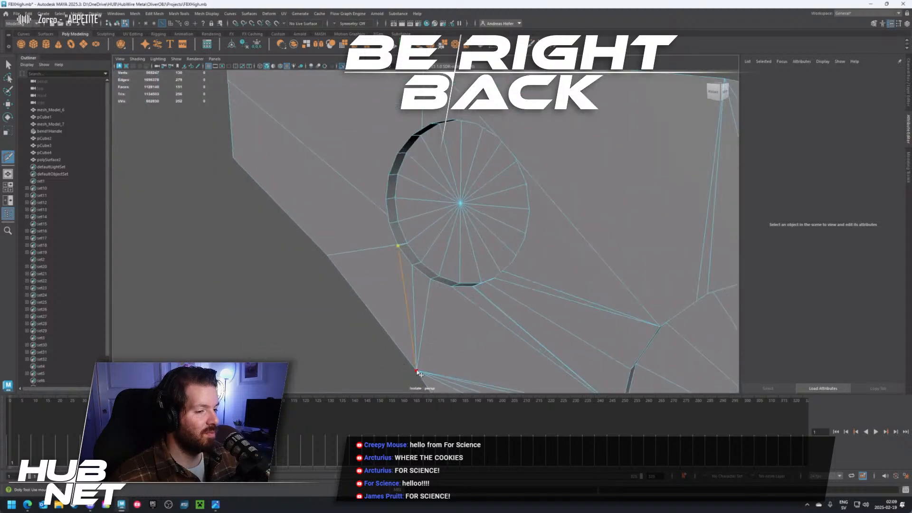
left_click(417, 371)
key("Return")
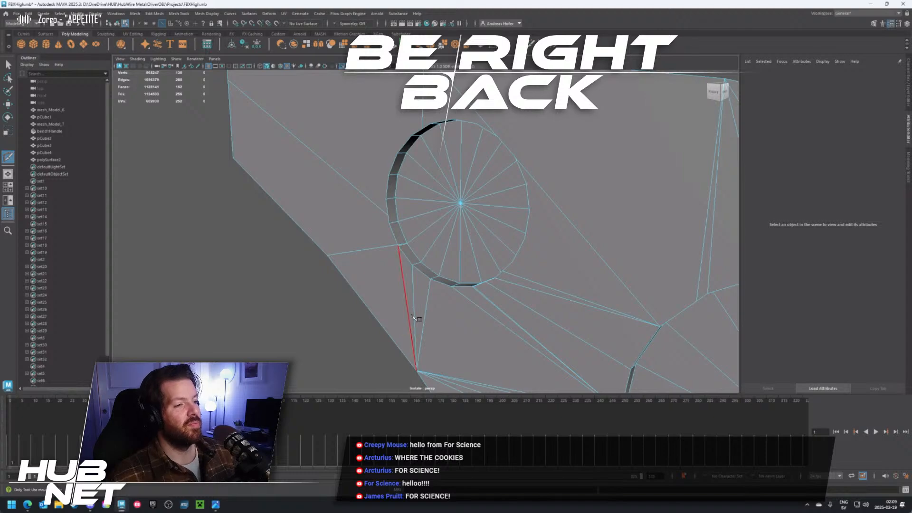
Cut an edge from that same rim vertex to the next corner up along the plate's curved edge
left_click(398, 245)
scroll(349, 269, "up", 3)
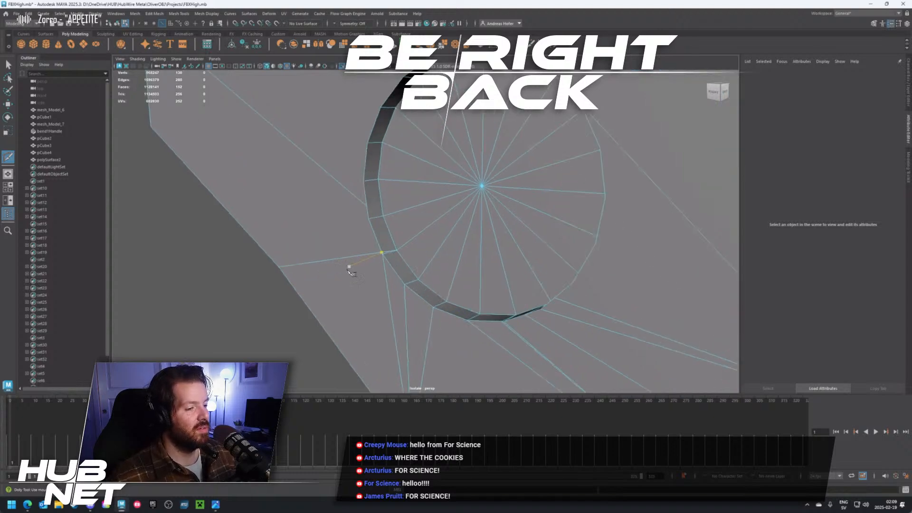
left_click(282, 266)
key("Return")
left_click_drag(331, 226, 399, 230, "alt")
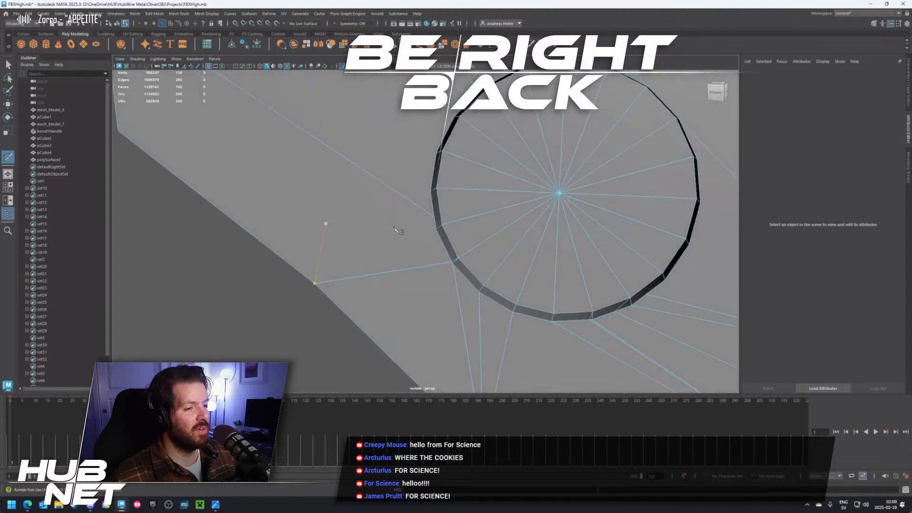
Connect the next rim vertex up on the smaller recess to the same upper corner of the plate's curved edge
left_click(436, 230)
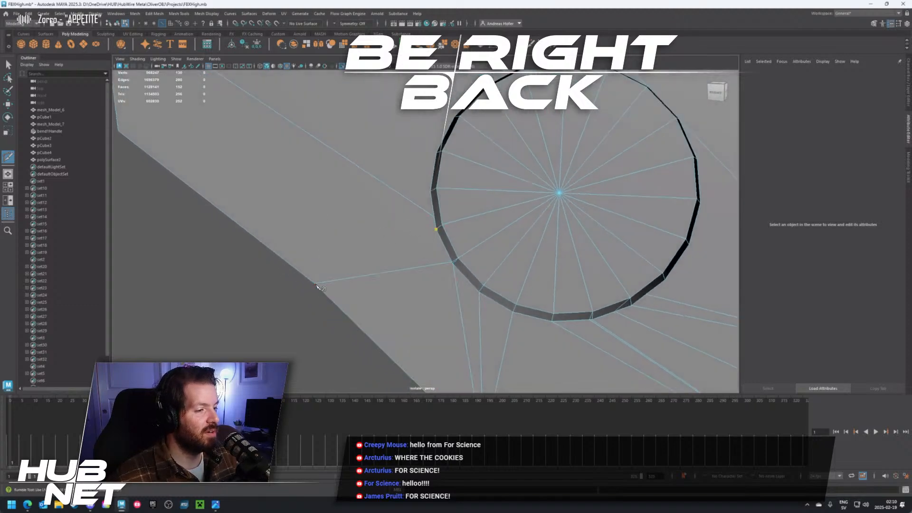
left_click_drag(493, 262, 418, 256, "alt")
left_click(439, 222)
left_click(397, 225)
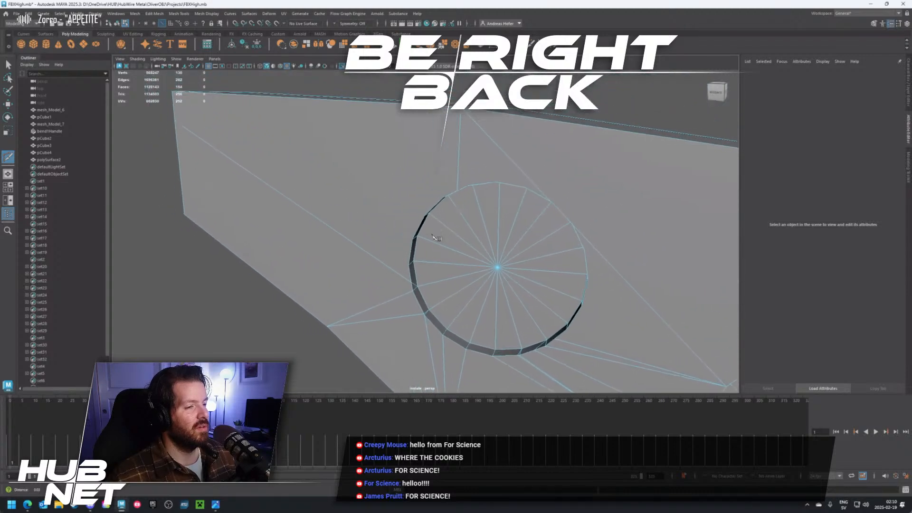
middle_click_drag(418, 256, 459, 261, "alt")
scroll(463, 256, "up", 4)
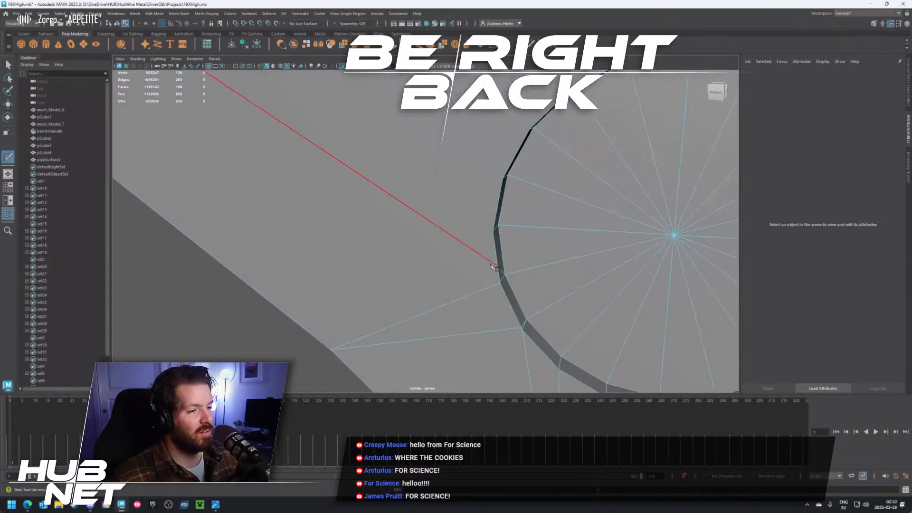
left_click(488, 264)
right_click_drag(488, 265, 388, 295, "alt")
key("Escape")
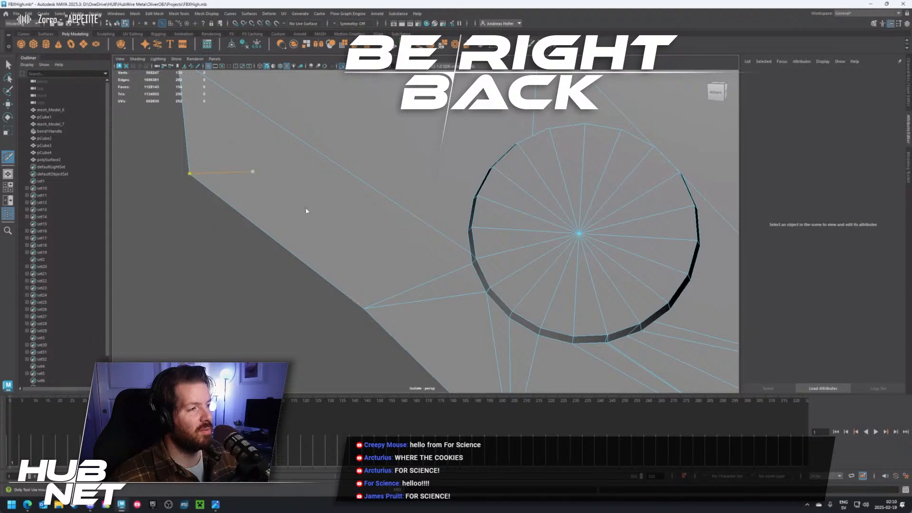
Select the large face between the smaller recess's rim and the plate's curved edge to check its outline
right_click_drag(306, 211, 305, 230)
key("w")
left_click(350, 254)
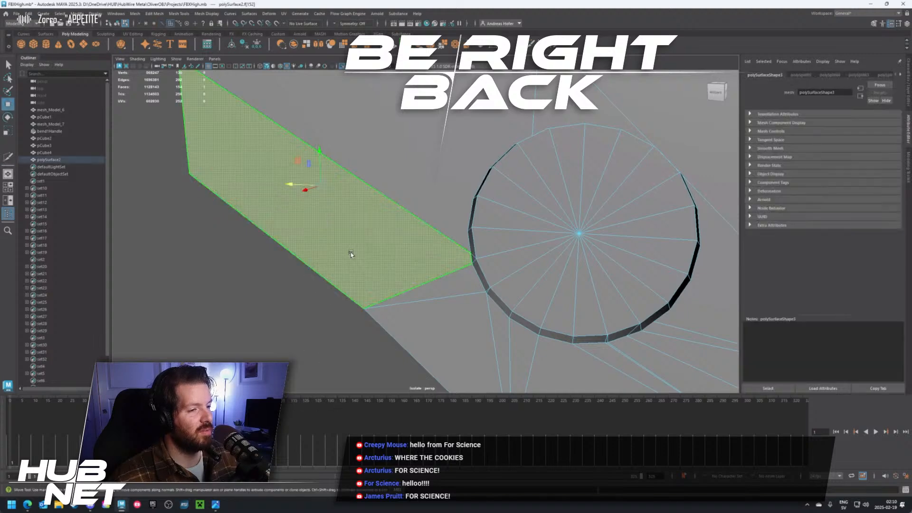
right_click_drag(351, 253, 351, 234)
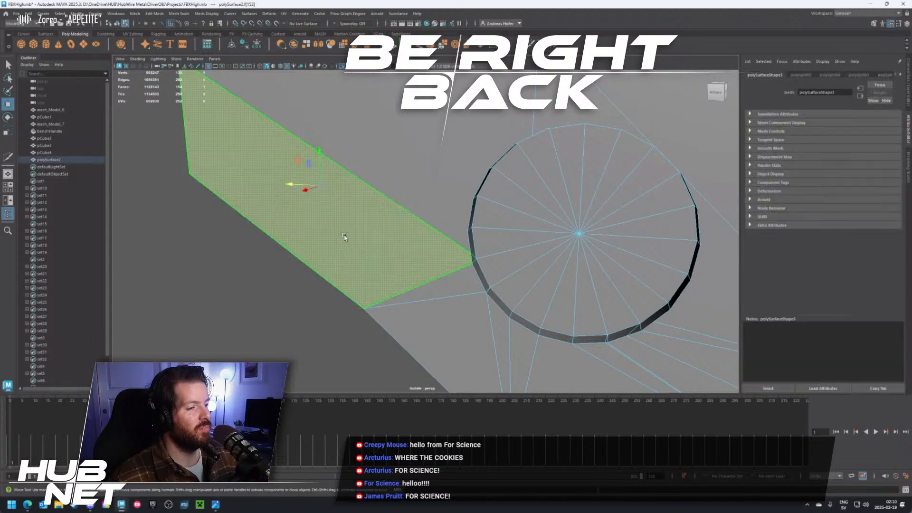
Cut an edge from the smaller recess's left rim vertex to the lower corner of the plate's narrow end
key("ctrl+shift+x")
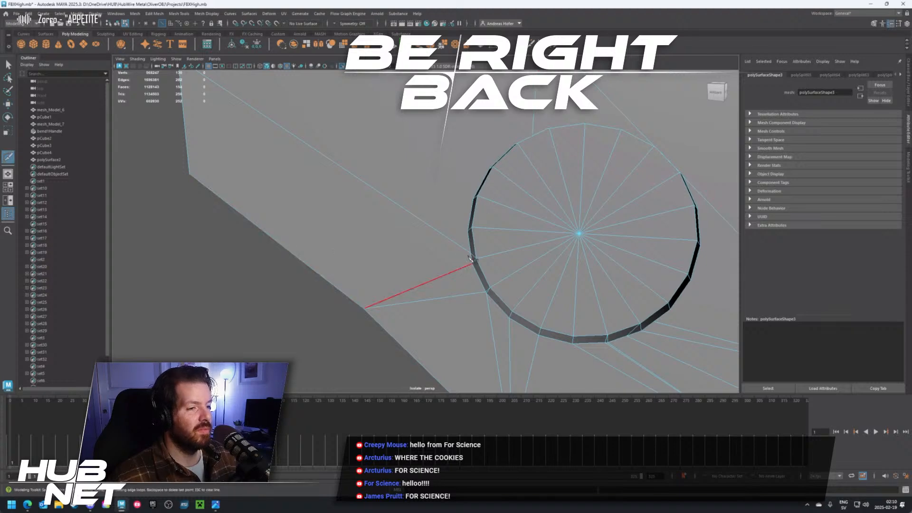
left_click(471, 255)
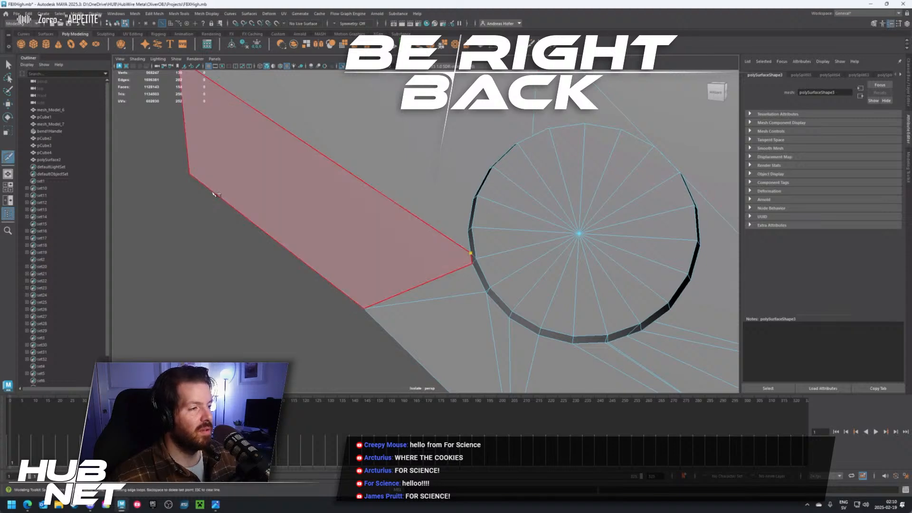
left_click(190, 175)
key("Return")
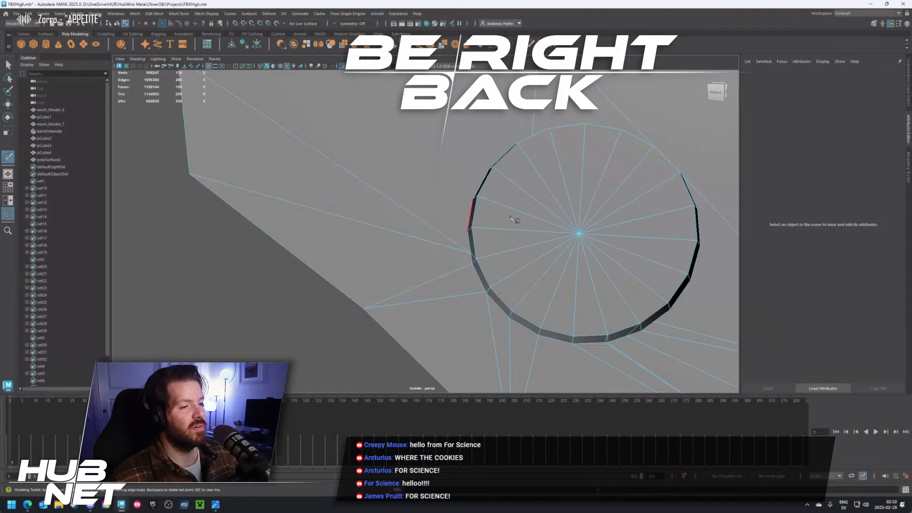
Cut an edge from the next rim vertex up on the smaller recess to the vertex near the top of the plate's narrow end
left_click(517, 143)
left_click_drag(473, 187, 477, 183, "alt")
scroll(476, 184, "up", 5)
scroll(502, 173, "down", 3)
middle_click_drag(488, 187, 458, 208, "alt")
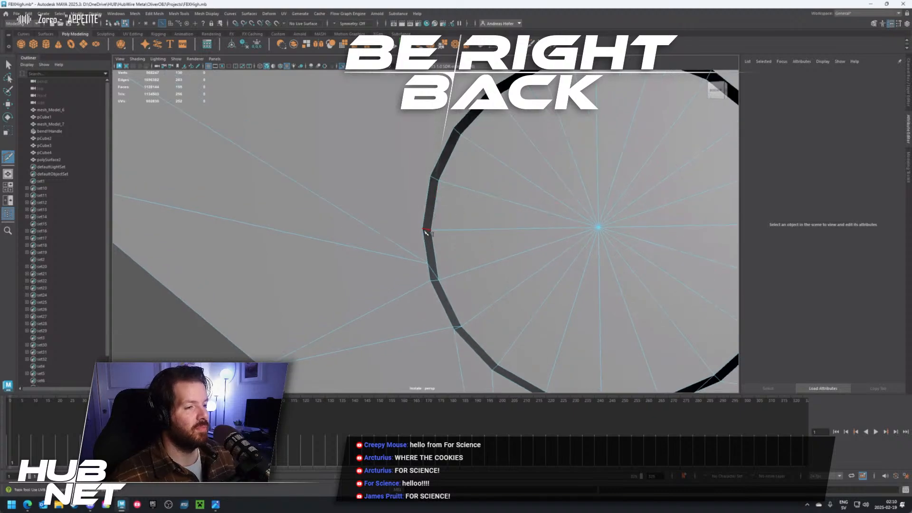
right_click_drag(366, 215, 325, 169, "alt")
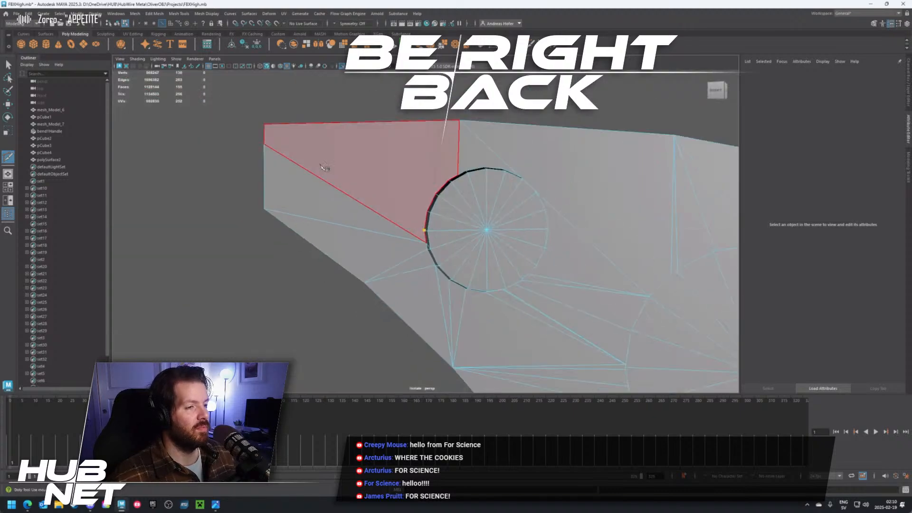
left_click(265, 144)
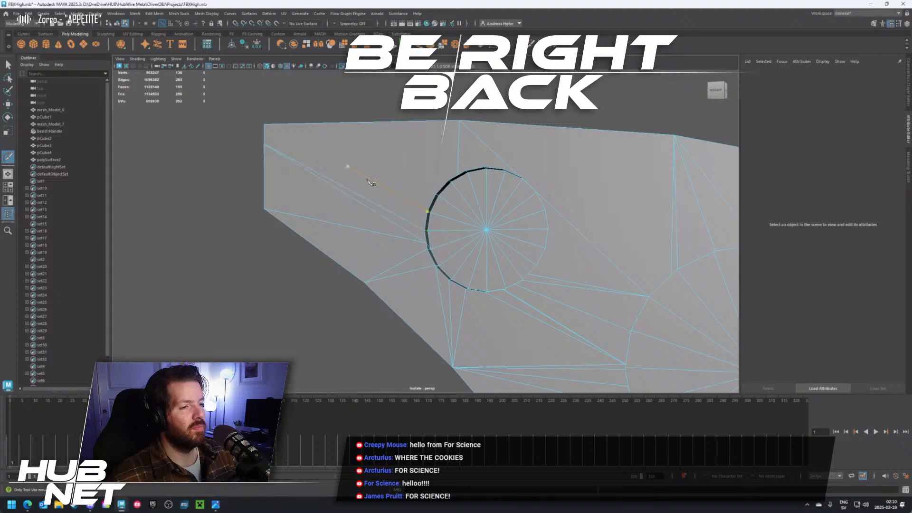
Connect the following rim vertices along the smaller recess's upper left arc to the same vertex on the plate's narrow end
left_click(265, 144)
left_click(436, 195)
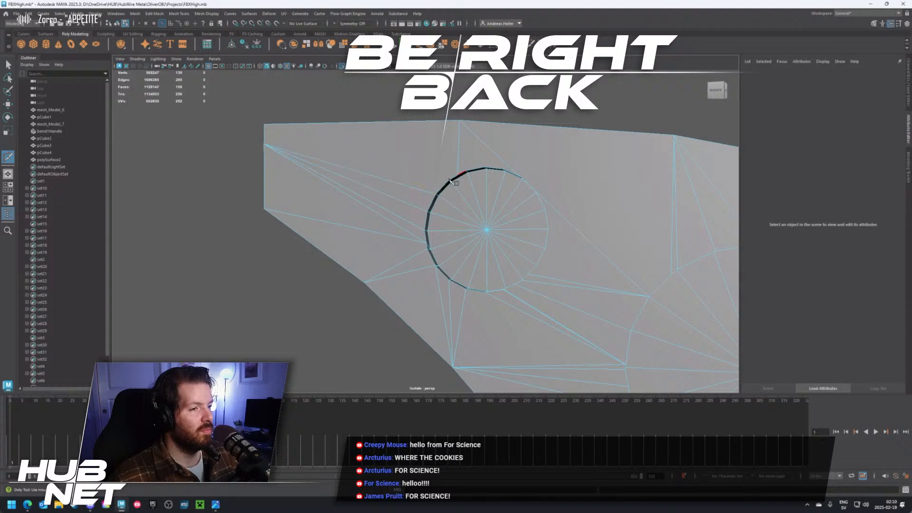
left_click(449, 182)
scroll(494, 169, "up", 5)
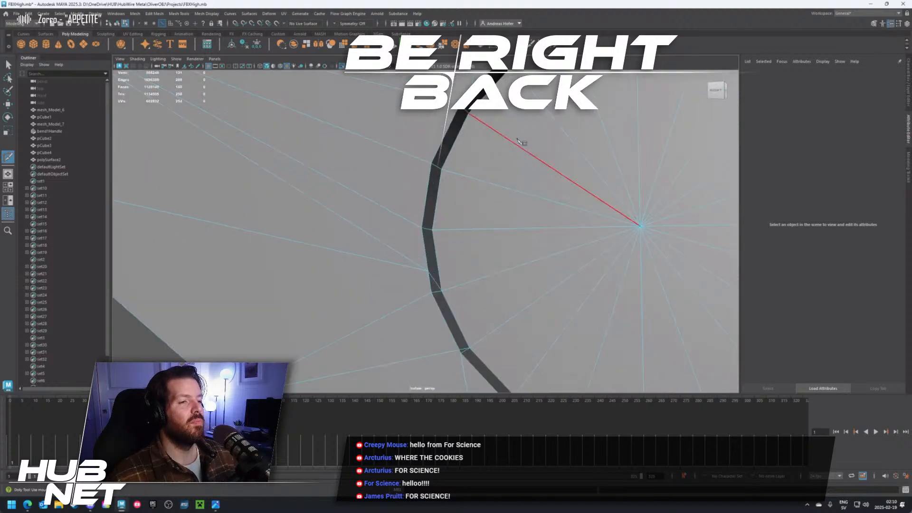
Connect three consecutive rim vertices at the top of the smaller recess to the vertex above them on the plate's upper edge
scroll(508, 154, "down", 10)
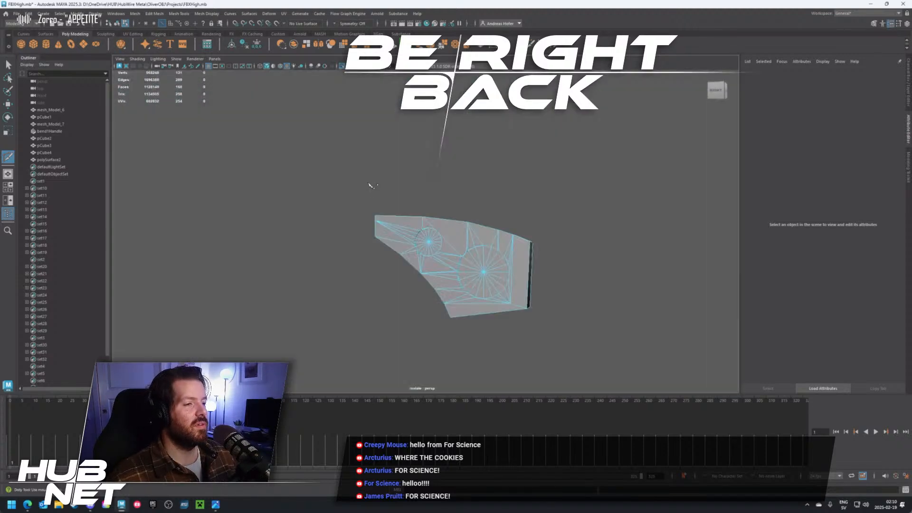
scroll(424, 235, "up", 10)
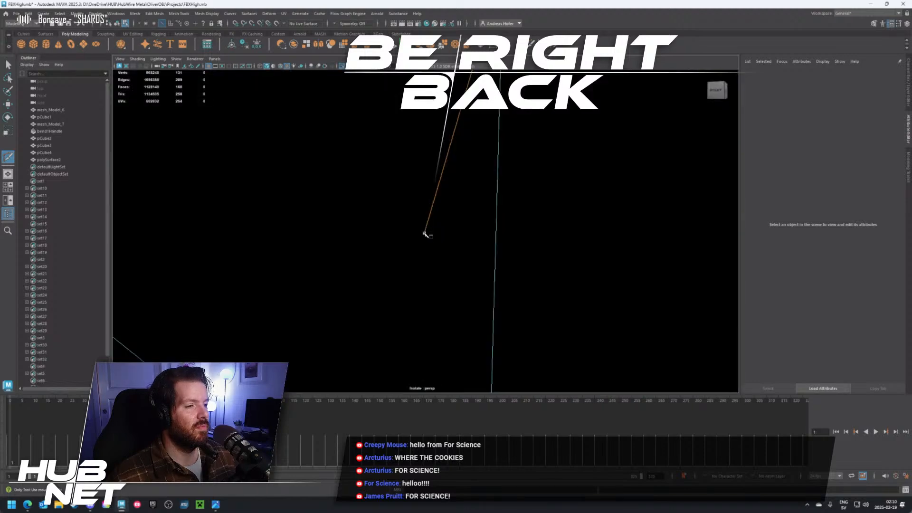
scroll(426, 233, "down", 8)
left_click_drag(408, 195, 419, 184, "alt")
left_click(436, 120)
scroll(435, 129, "down", 5)
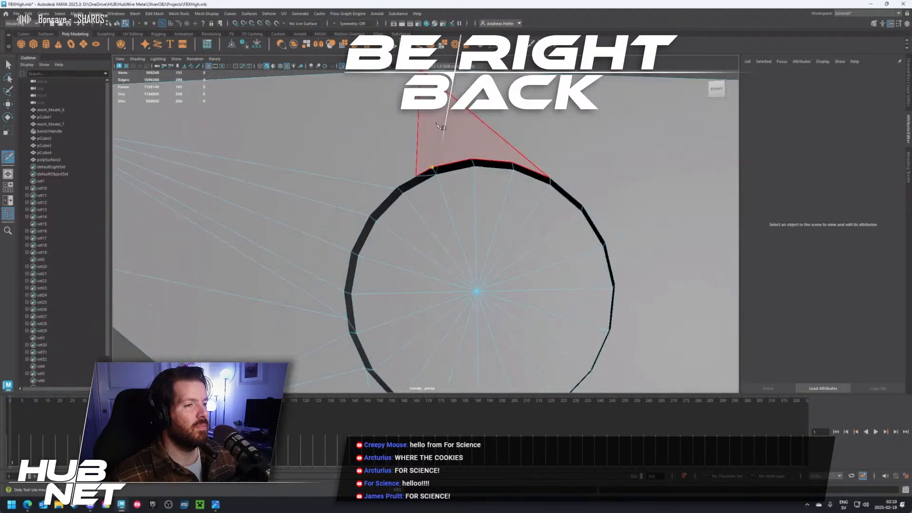
middle_click_drag(433, 133, 427, 146, "alt")
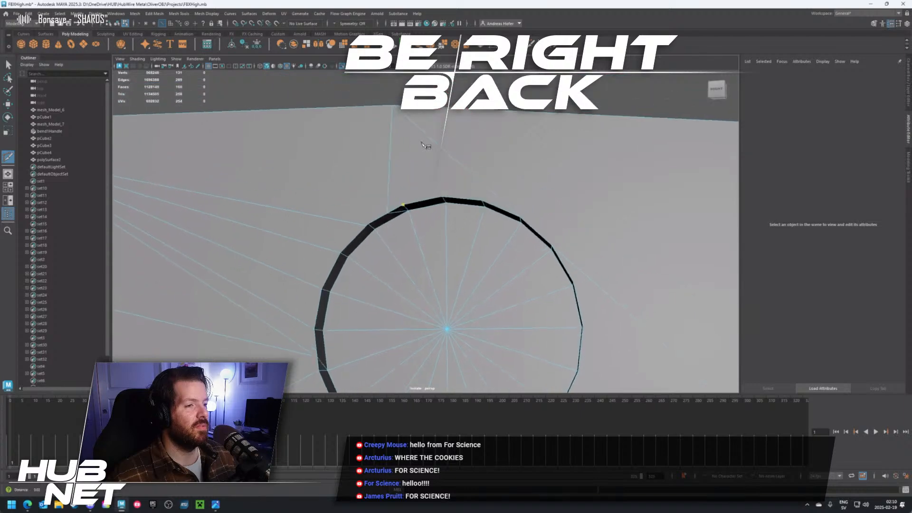
left_click(392, 108)
right_click(392, 108)
left_click(442, 200)
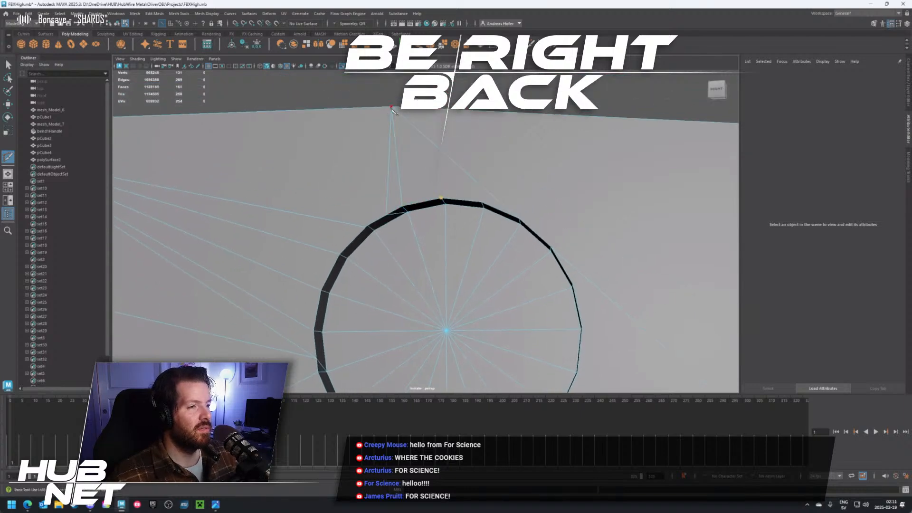
left_click(482, 202)
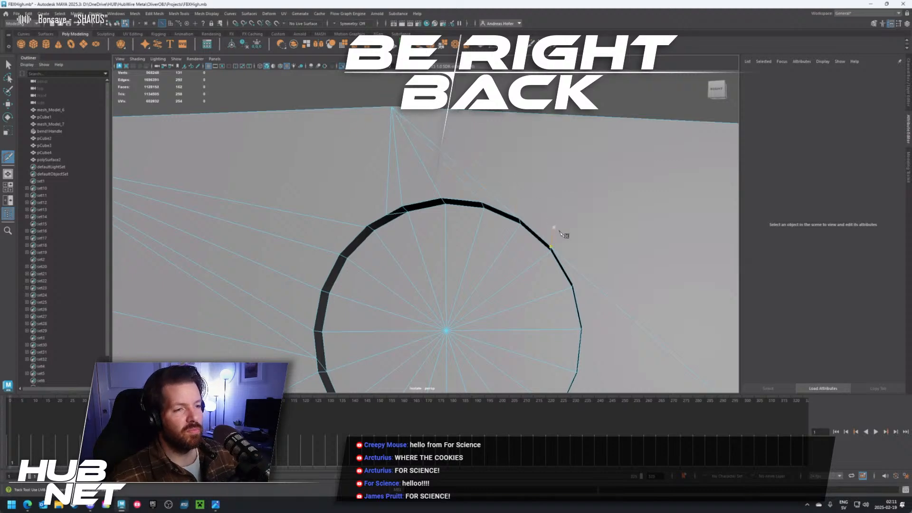
Examine the smaller recess's side wall and rim vertices along its upper right arc
middle_click_drag(565, 233, 592, 210, "alt")
scroll(589, 211, "up", 3)
left_click_drag(570, 217, 519, 222, "alt")
scroll(519, 223, "up", 5)
scroll(521, 225, "down", 5)
scroll(439, 233, "up", 6)
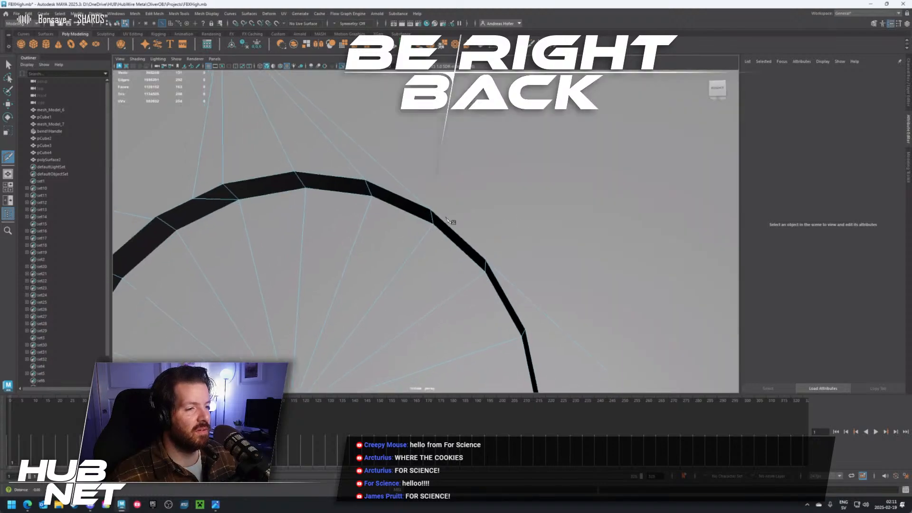
scroll(512, 176, "down", 5)
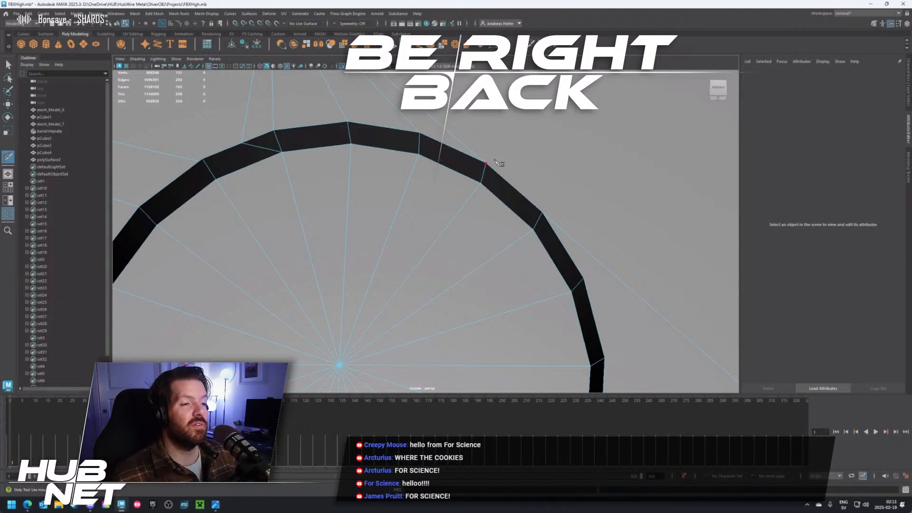
middle_click_drag(529, 162, 486, 187, "alt")
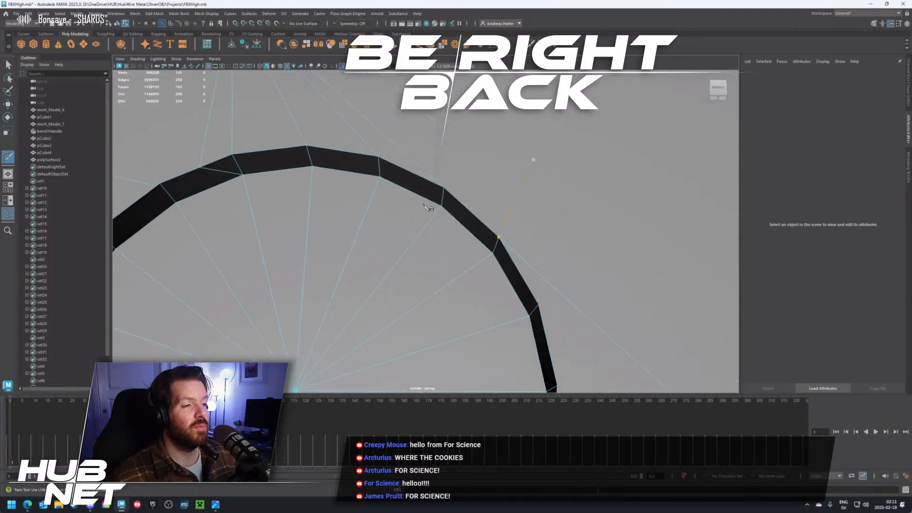
Select the upper right rim vertex of the smaller recess and examine how the surrounding edges meet it
right_click_drag(432, 195, 404, 195)
key("w")
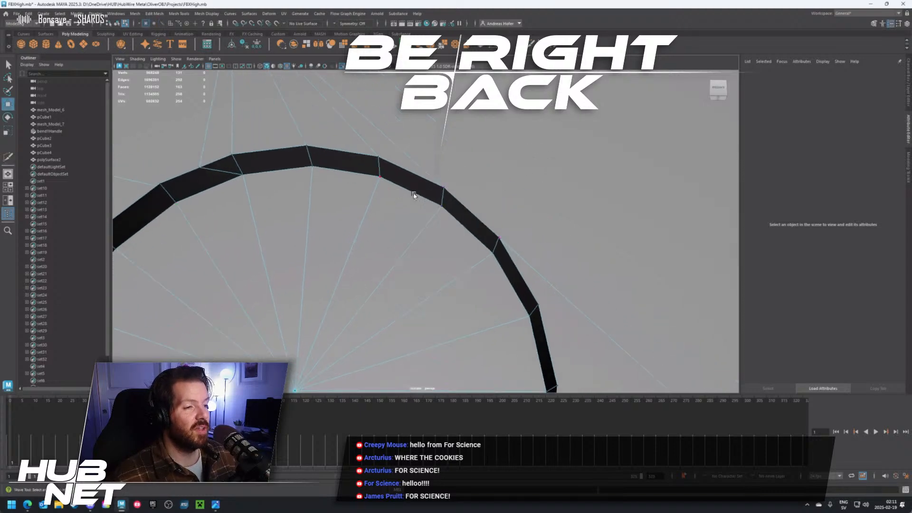
left_click(441, 186)
left_click_drag(438, 185, 467, 245, "alt")
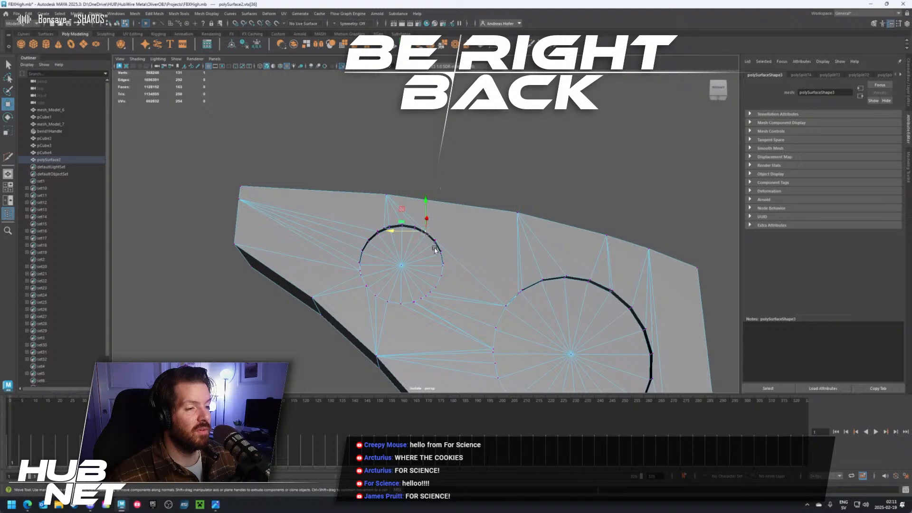
scroll(434, 249, "up", 5)
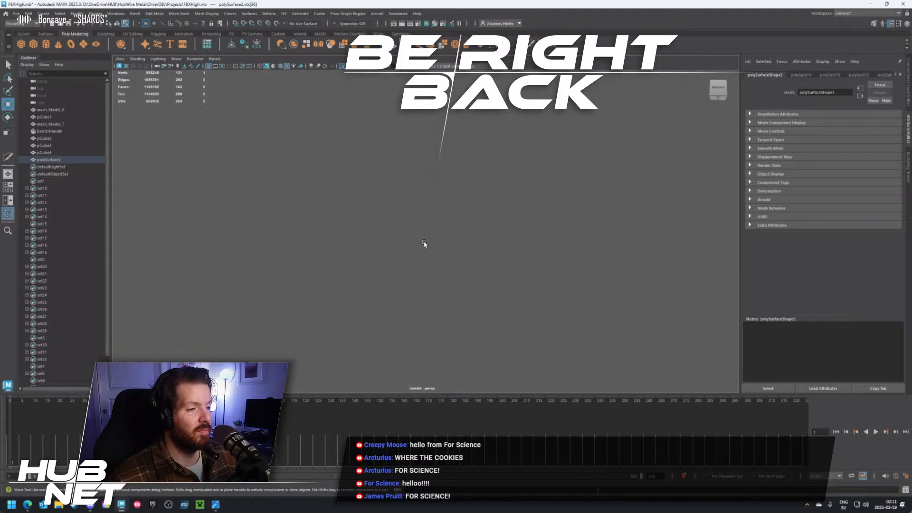
key("f")
scroll(422, 244, "up", 3)
left_click_drag(422, 245, 408, 267, "alt")
key("f")
scroll(429, 249, "up", 1)
scroll(408, 267, "up", 6)
scroll(408, 267, "up", 2)
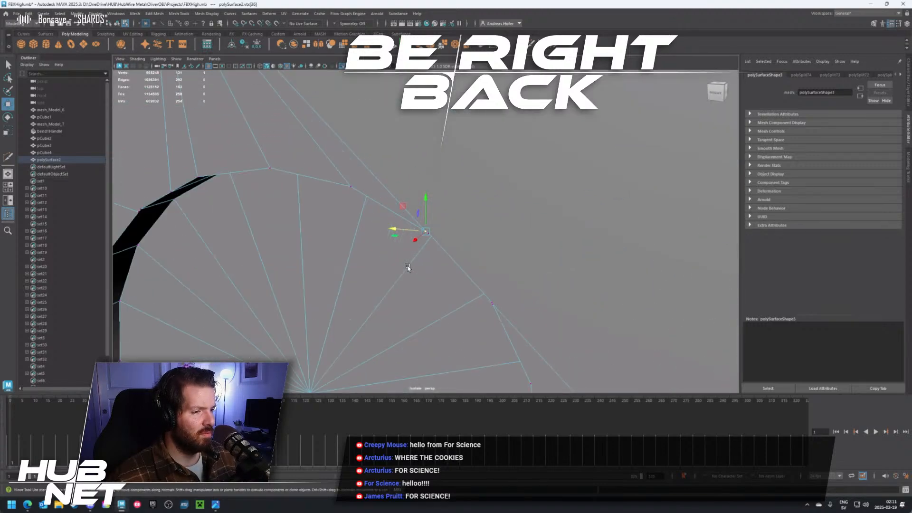
scroll(408, 268, "down", 2)
scroll(407, 268, "up", 2)
left_click_drag(407, 267, 446, 221, "alt")
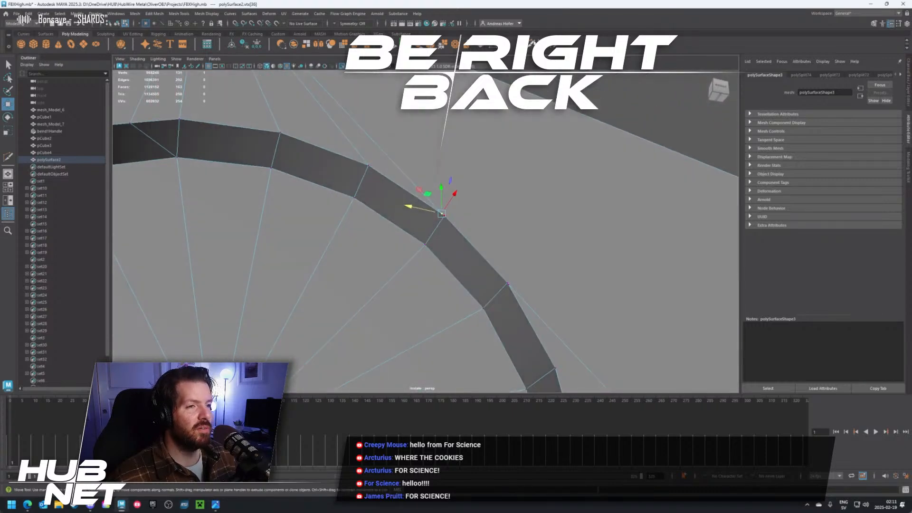
Cut an edge across the smaller recess's side wall from the upper right outer rim vertex to the inner rim vertex
key("ctrl+shift+x")
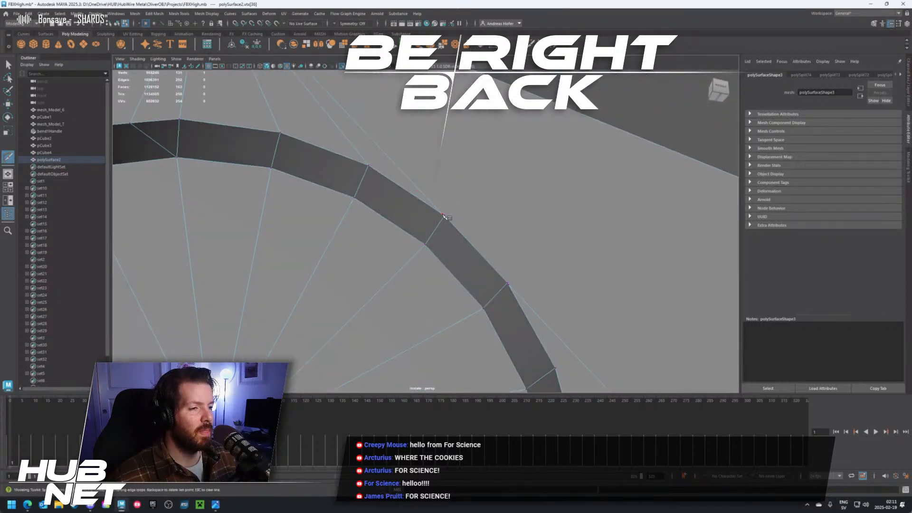
left_click(443, 216)
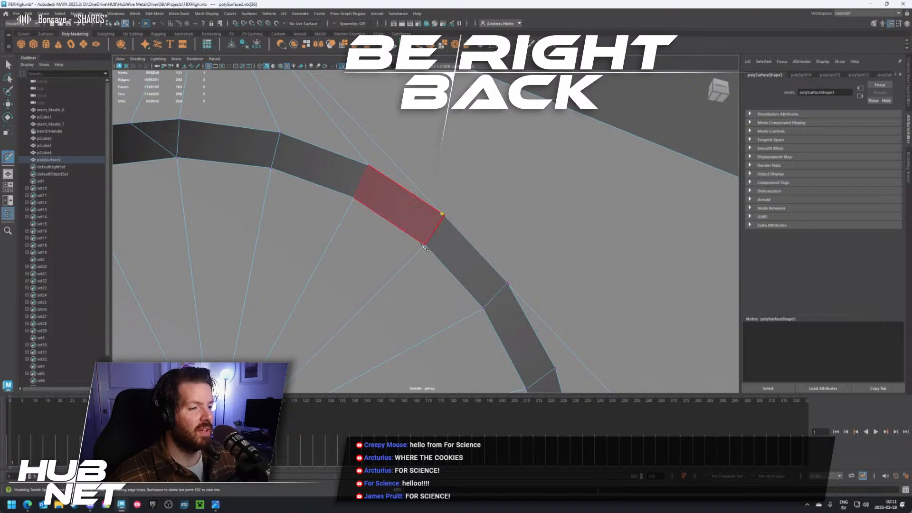
left_click(425, 246)
key("Return")
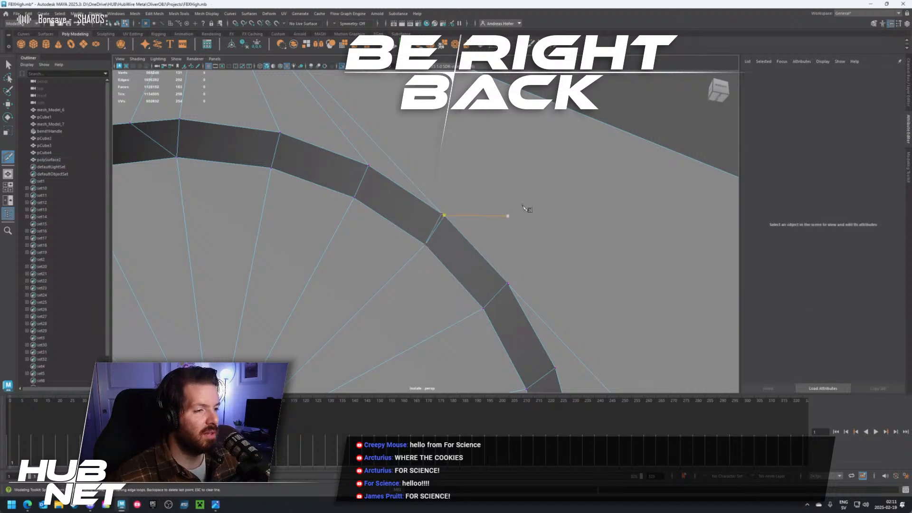
Cut an edge from that outer rim vertex to the plate's upper edge vertex located between the two recesses
left_click(444, 216)
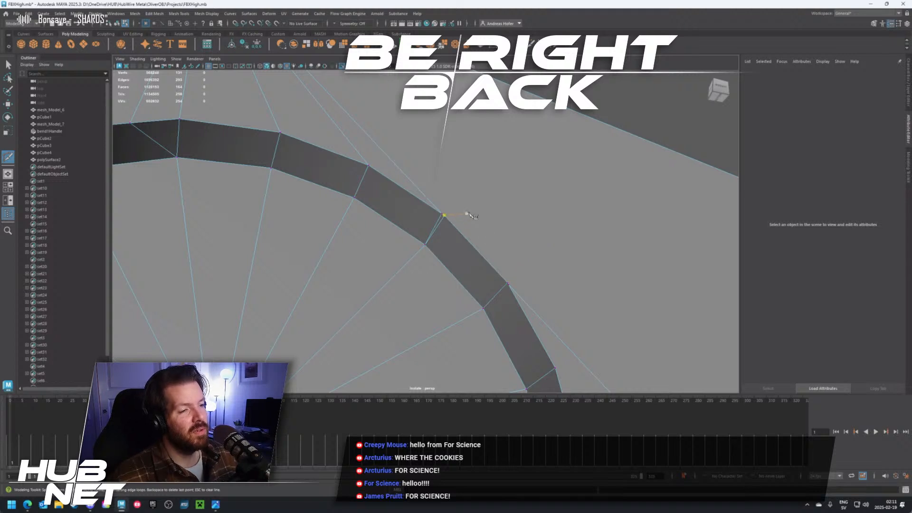
scroll(470, 215, "down", 3)
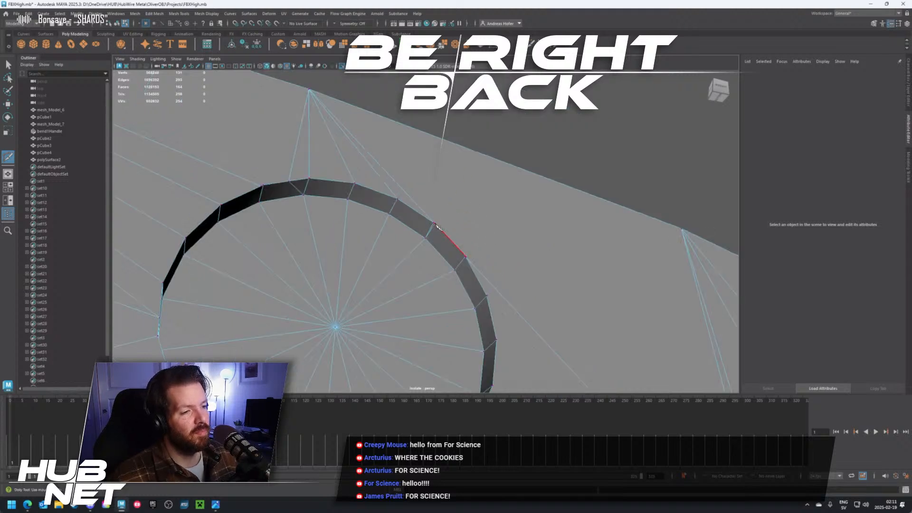
left_click(681, 229)
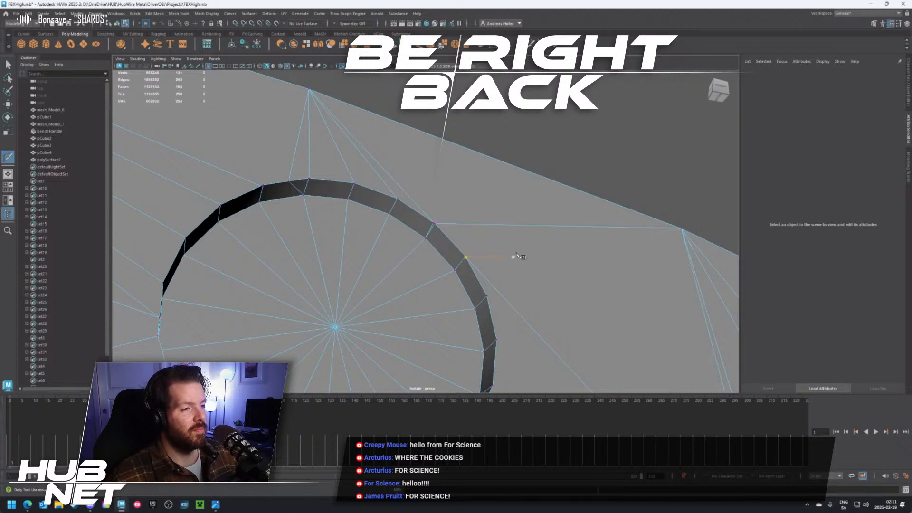
Connect the next rim vertex down on the smaller recess to the same upper edge vertex between the recesses
scroll(517, 254, "up", 4)
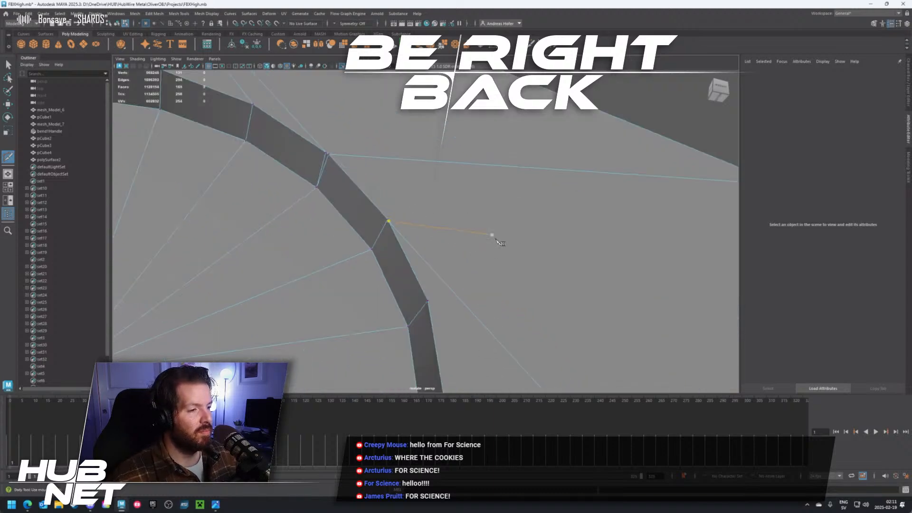
scroll(501, 243, "down", 4)
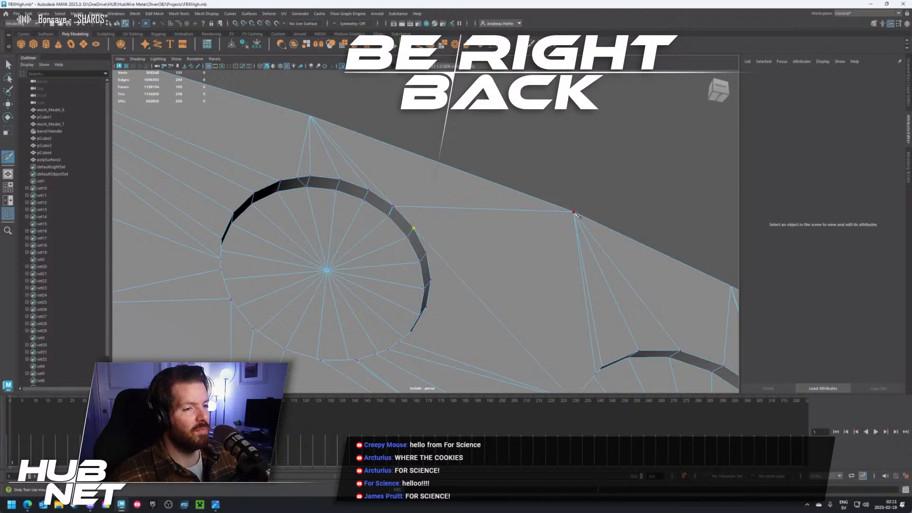
right_click(490, 260)
Connect two neighbouring vertices on the smaller recess's right rim to the larger recess's nearest rim vertex with separate cut edges
scroll(488, 252, "down", 5)
left_click_drag(481, 241, 460, 266, "alt")
scroll(451, 276, "up", 2)
left_click(425, 287)
scroll(446, 286, "up", 6)
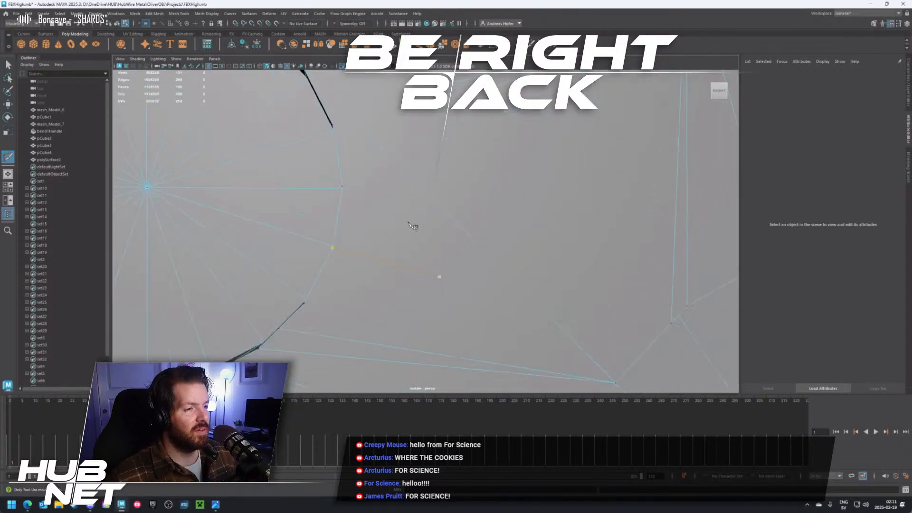
right_click(333, 126)
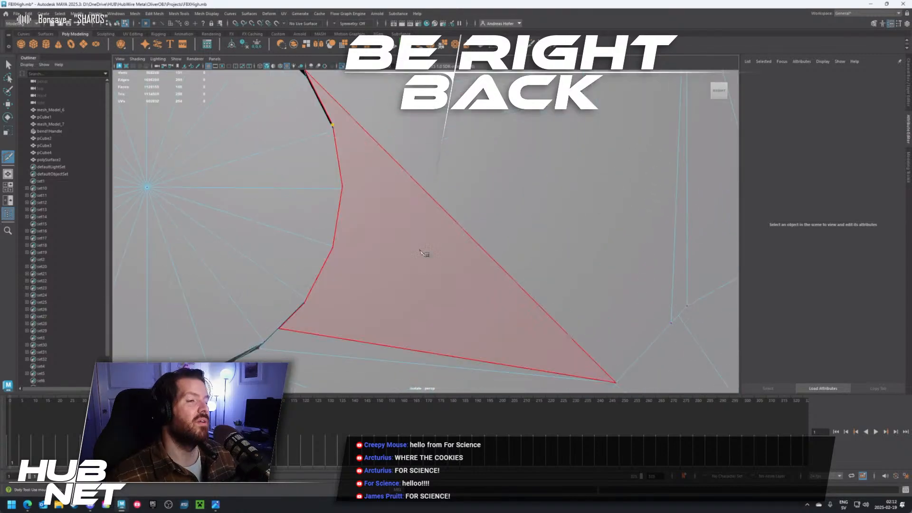
middle_click_drag(428, 254, 424, 238, "alt")
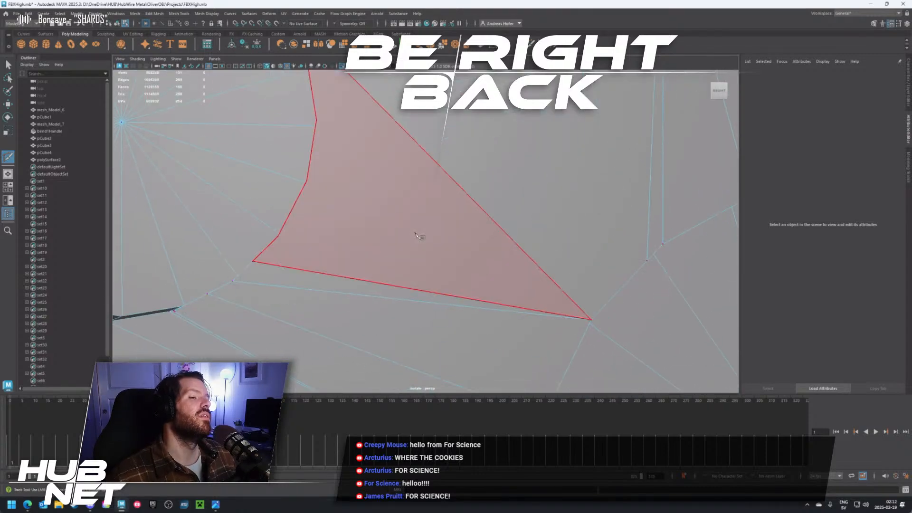
left_click(594, 314)
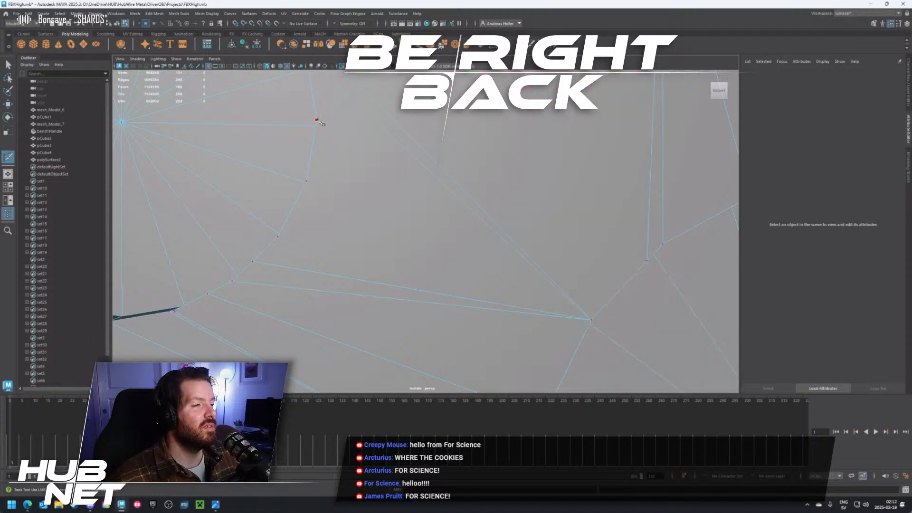
left_click(591, 320)
right_click(591, 320)
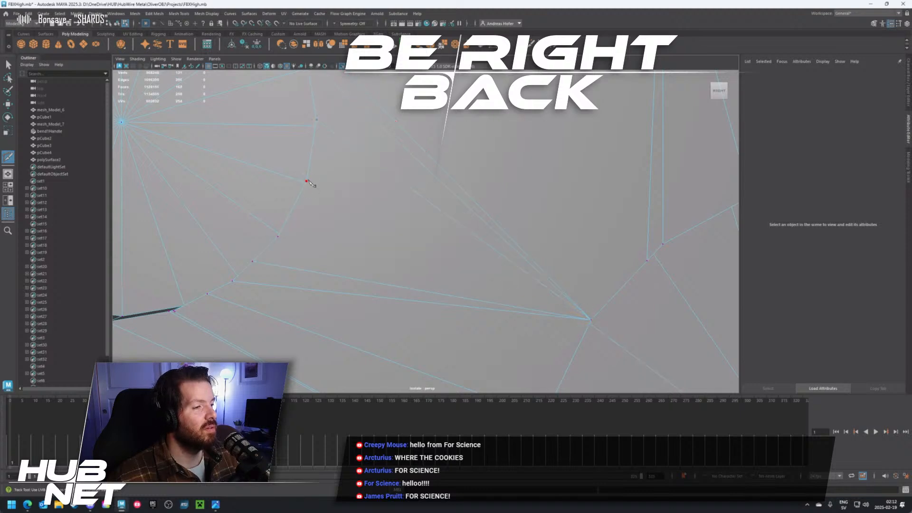
Cut an edge from the next rim vertex down on the smaller recess to the same rim vertex of the larger recess
left_click(593, 319)
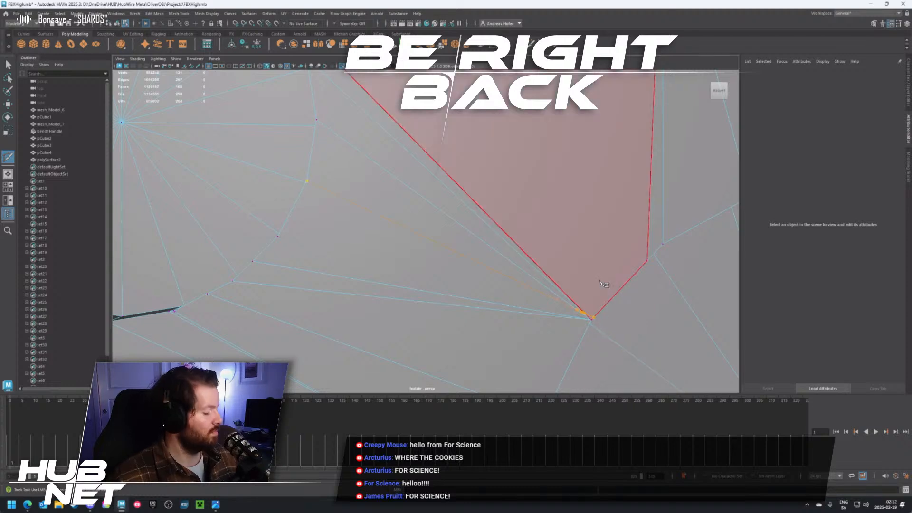
right_click(602, 283)
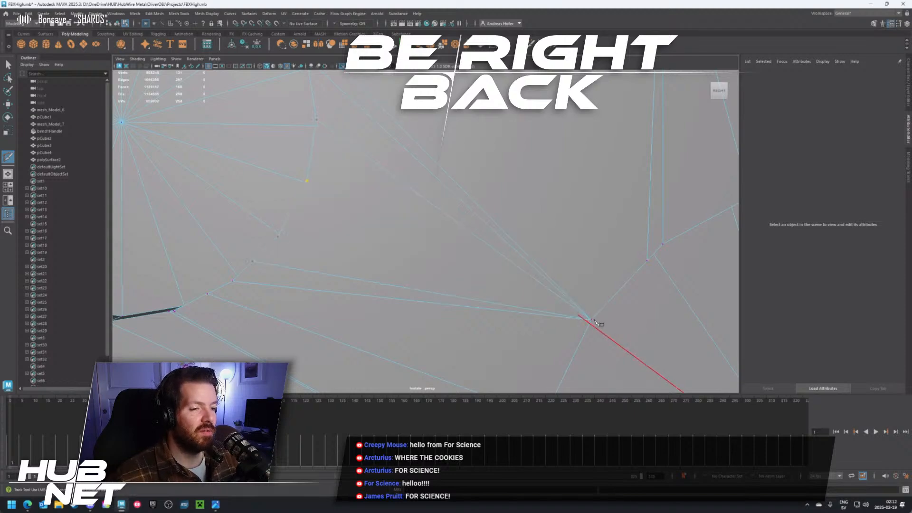
left_click_drag(599, 309, 594, 300, "alt")
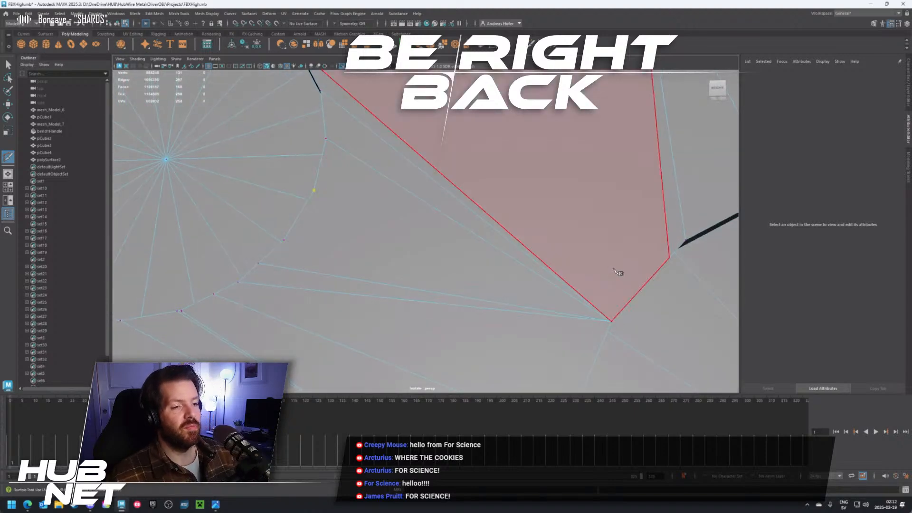
scroll(605, 270, "down", 5)
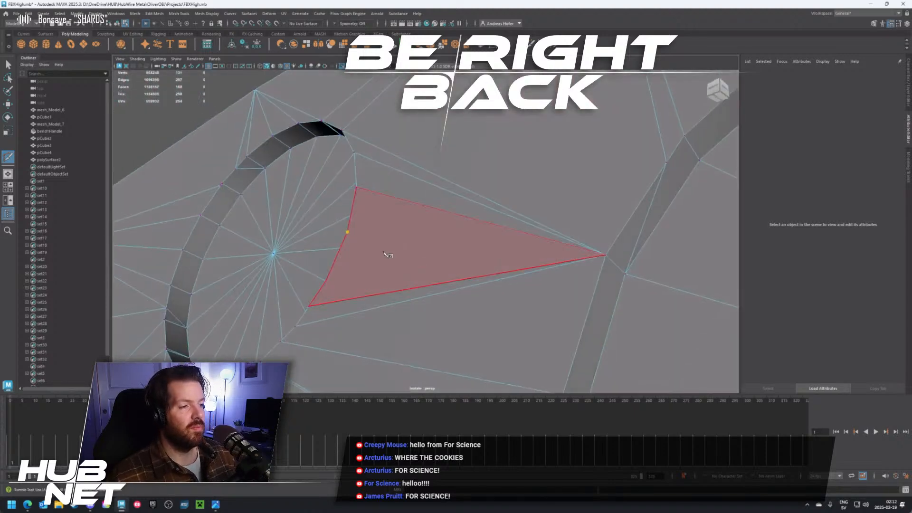
left_click(607, 256)
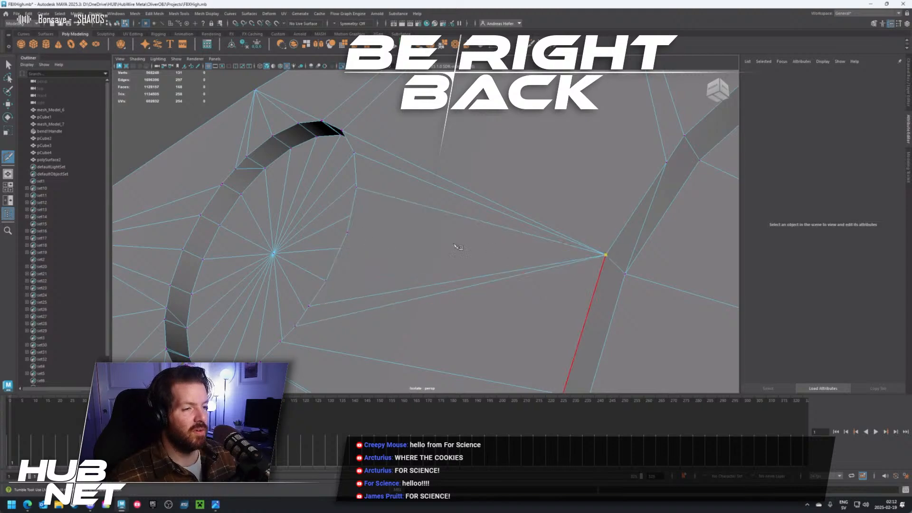
left_click(348, 233)
right_click(348, 233)
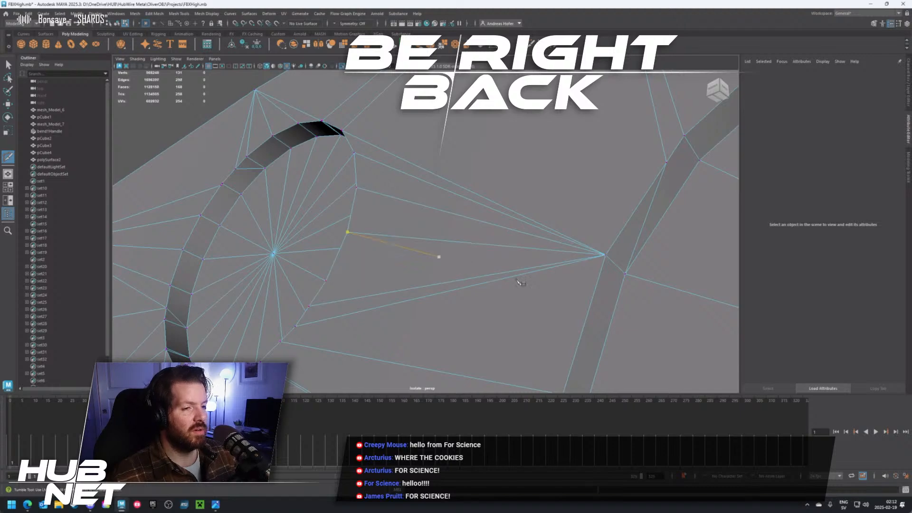
Connect the remaining unconnected lower right rim vertex of the smaller recess to that shared vertex on the larger recess's rim
left_click(325, 281)
left_click_drag(360, 269, 423, 281, "alt")
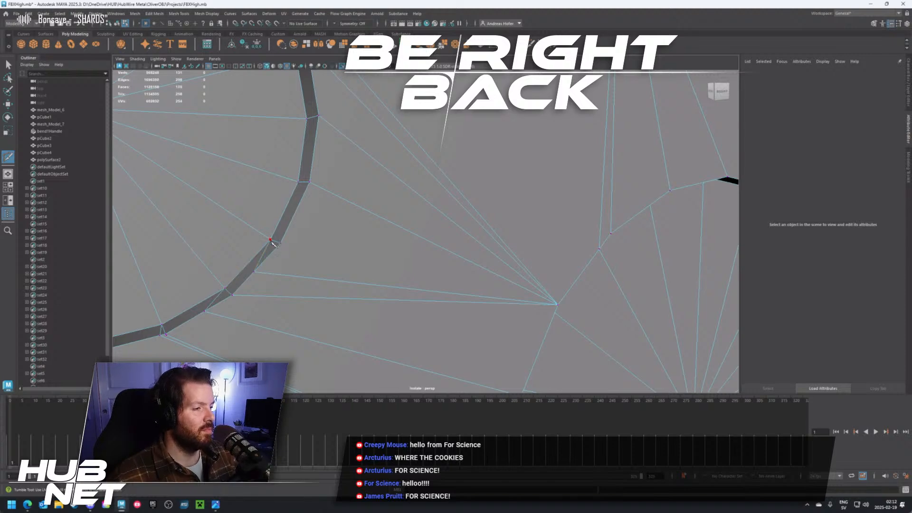
left_click(280, 243)
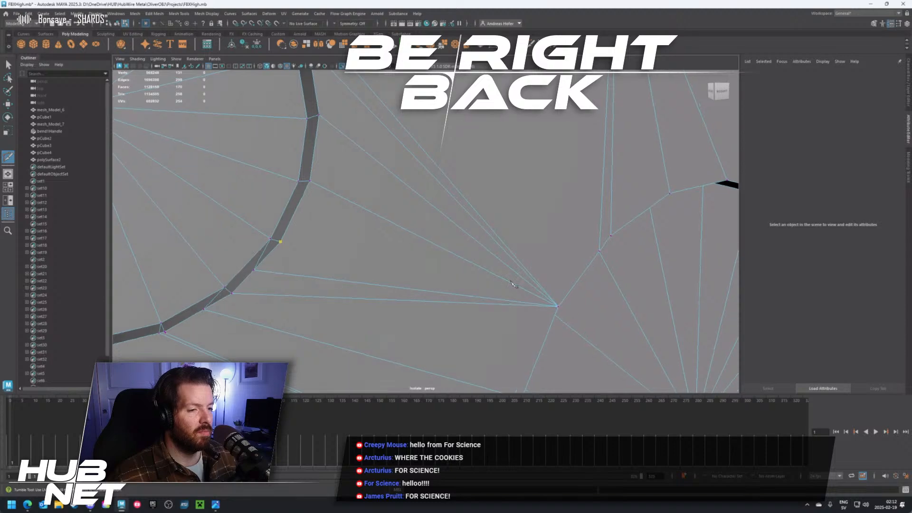
left_click_drag(559, 306, 579, 239, "alt")
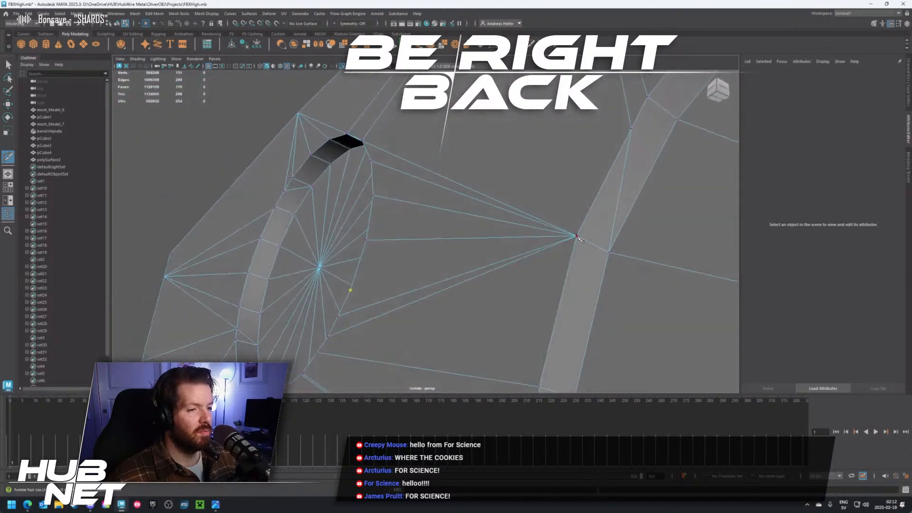
right_click(553, 227)
scroll(490, 271, "down", 5)
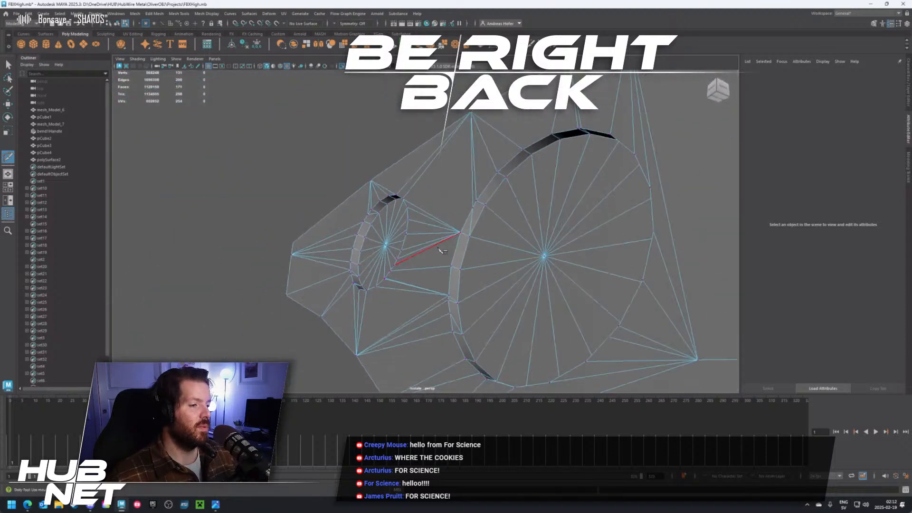
Select the plate as a whole object and run mesh Cleanup to select its problem faces
left_click_drag(440, 250, 466, 195, "alt")
key("w")
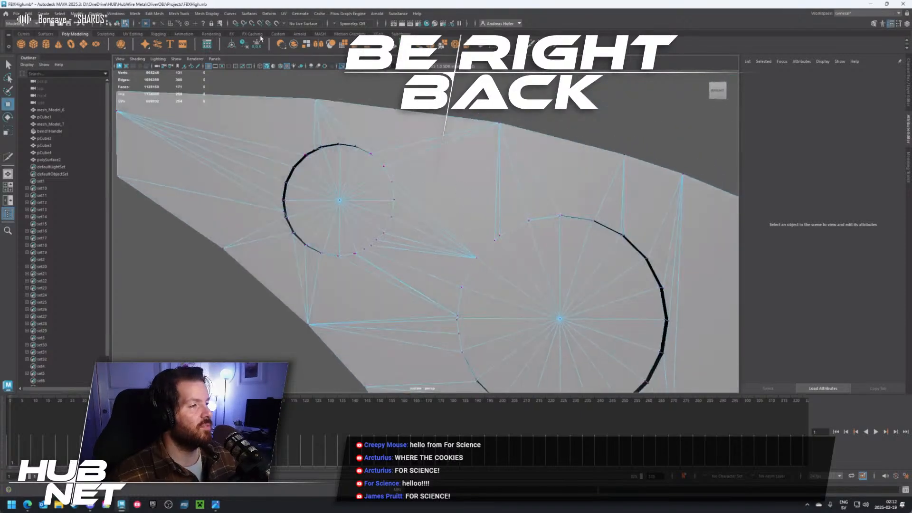
right_click_drag(436, 167, 468, 157)
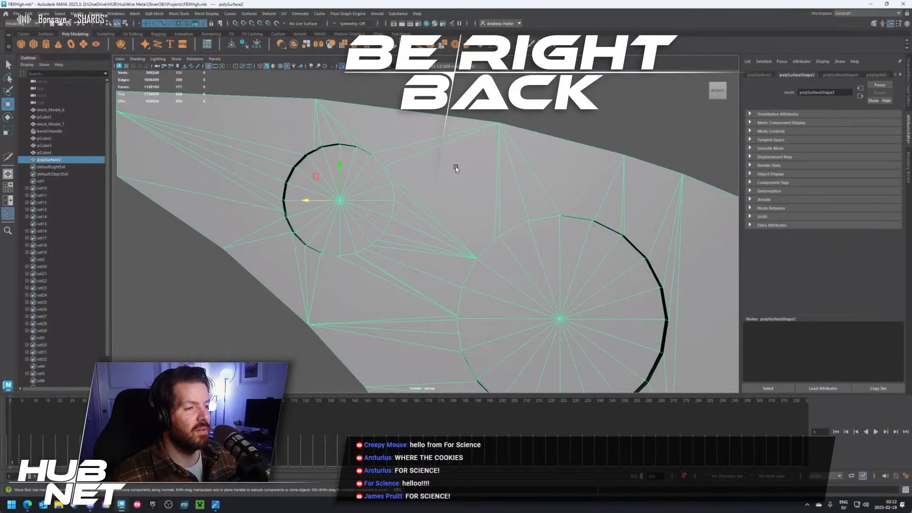
left_click(134, 13)
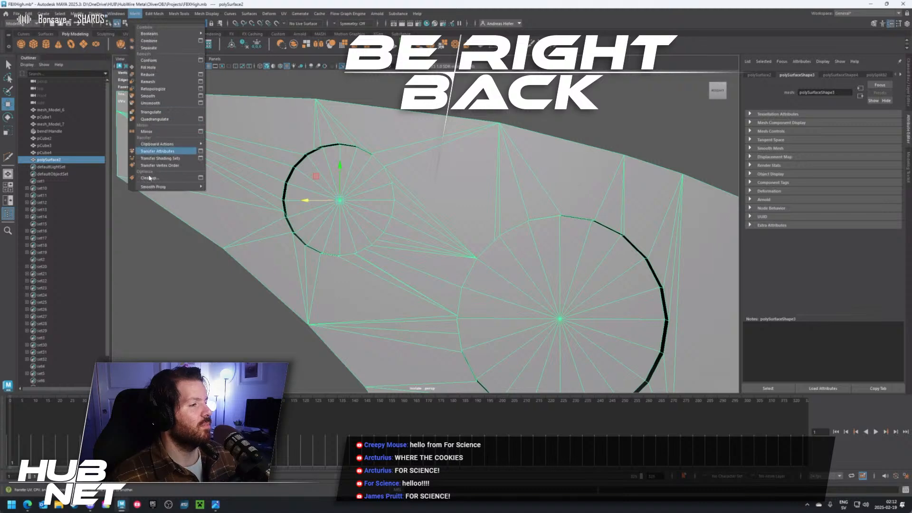
left_click(175, 177)
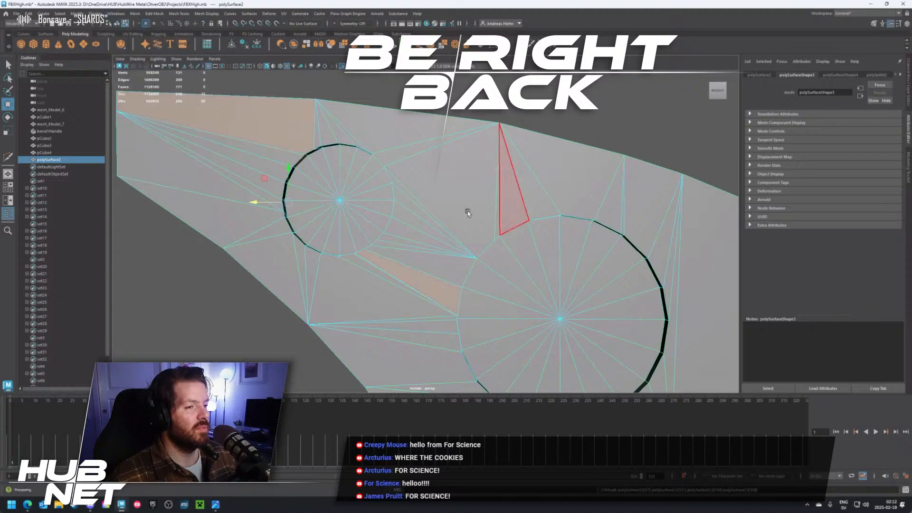
Examine the flagged face between the two recesses and how its corners meet the rim vertices and side walls
scroll(467, 210, "down", 3)
scroll(483, 330, "up", 4)
left_click(442, 296)
scroll(442, 296, "up", 5)
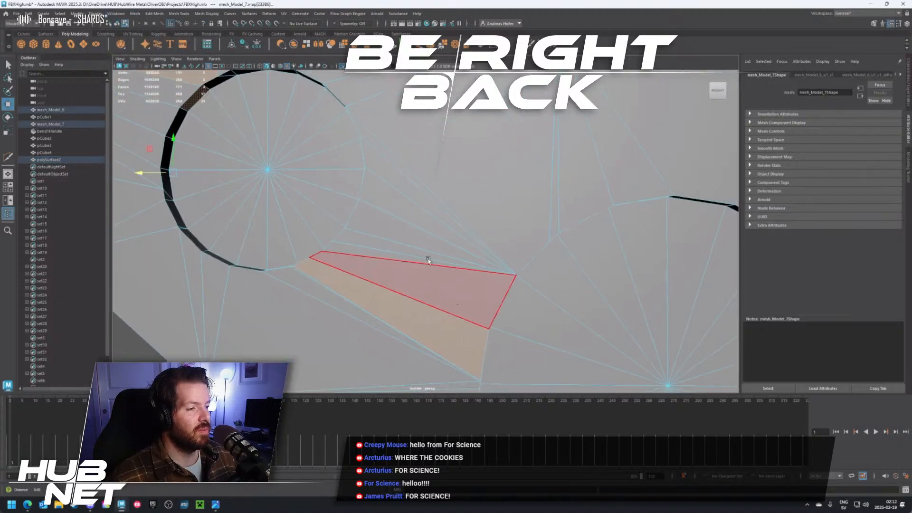
scroll(433, 245, "down", 2)
left_click(442, 44)
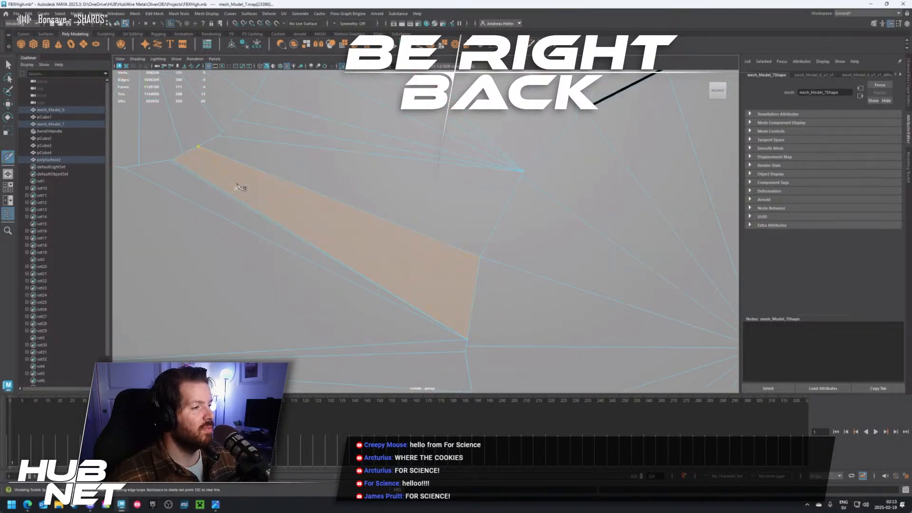
scroll(252, 185, "down", 3)
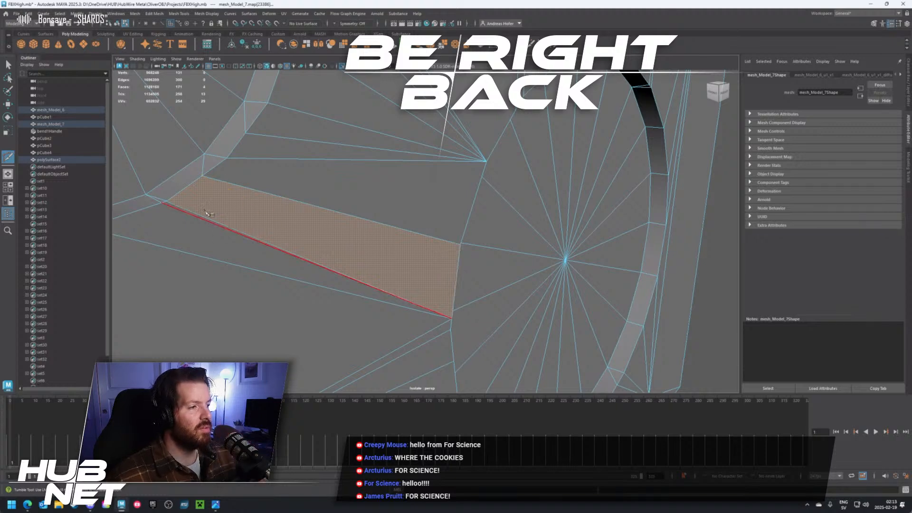
scroll(157, 198, "up", 3)
left_click_drag(147, 198, 179, 195, "alt")
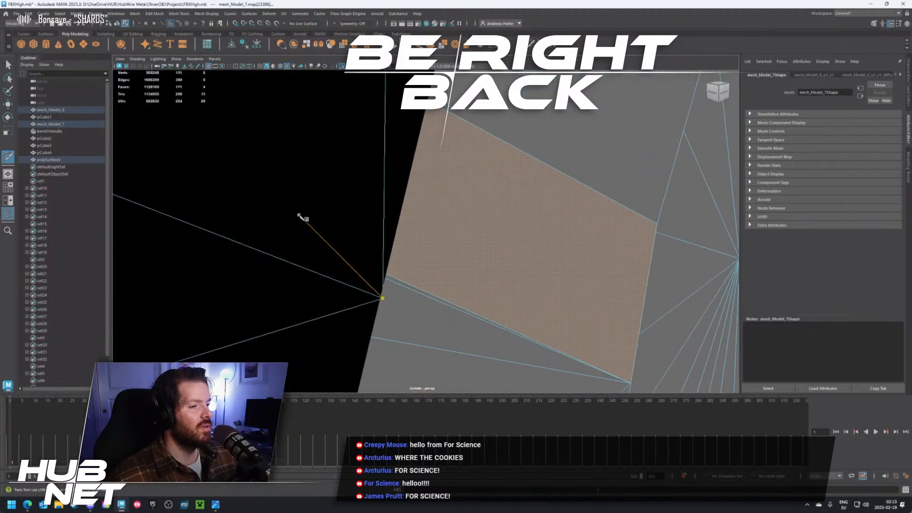
scroll(301, 217, "down", 3)
scroll(226, 189, "up", 5)
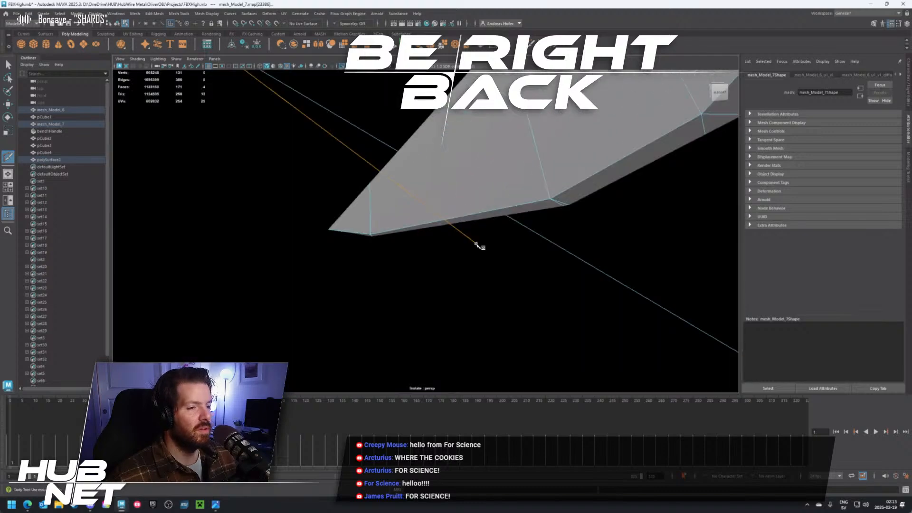
scroll(495, 248, "down", 8)
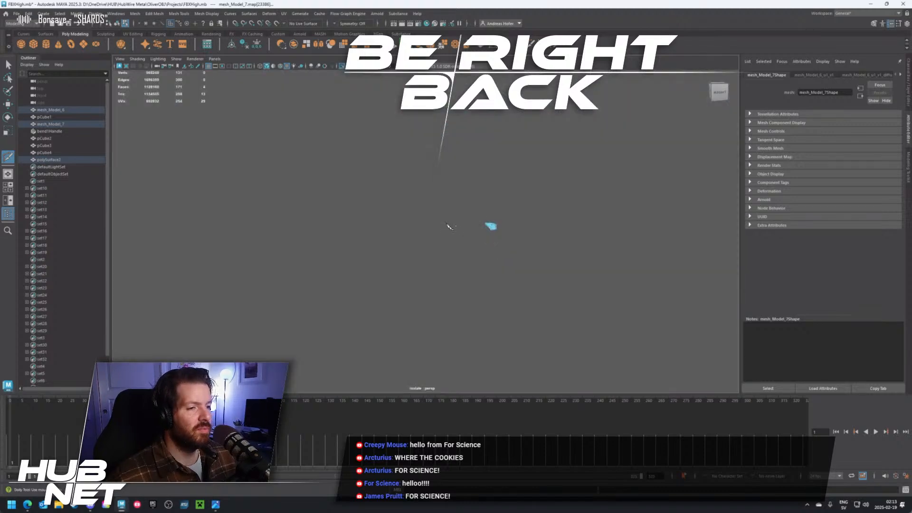
mouse_move(450, 227)
left_mouse_down("alt")
mouse_move(517, 241)
mouse_move(666, 228)
mouse_move(478, 247)
mouse_move(463, 236)
left_mouse_up("alt")
scroll(452, 224, "up", 6)
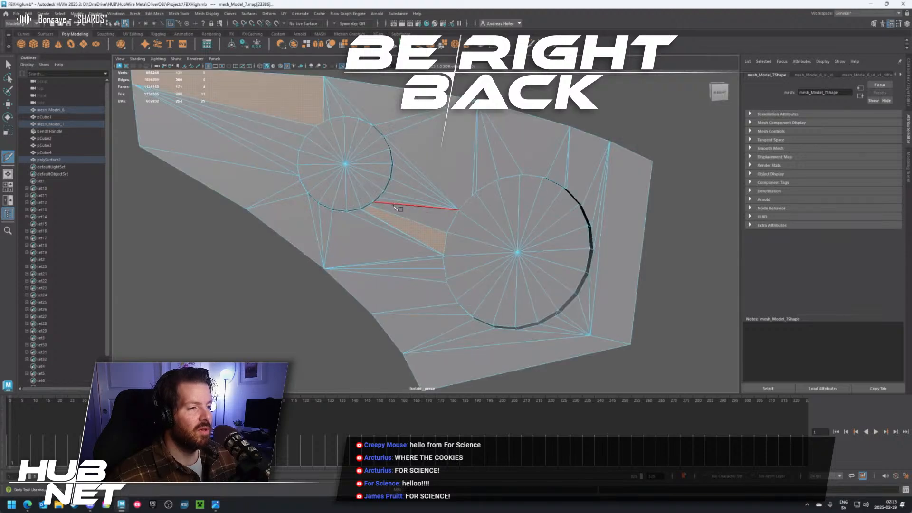
Select only the flagged face between the two recesses and frame it for inspection
middle_click_drag(394, 207, 441, 171, "alt")
right_click_drag(416, 214, 416, 234)
left_click(432, 190)
key("w")
key("f")
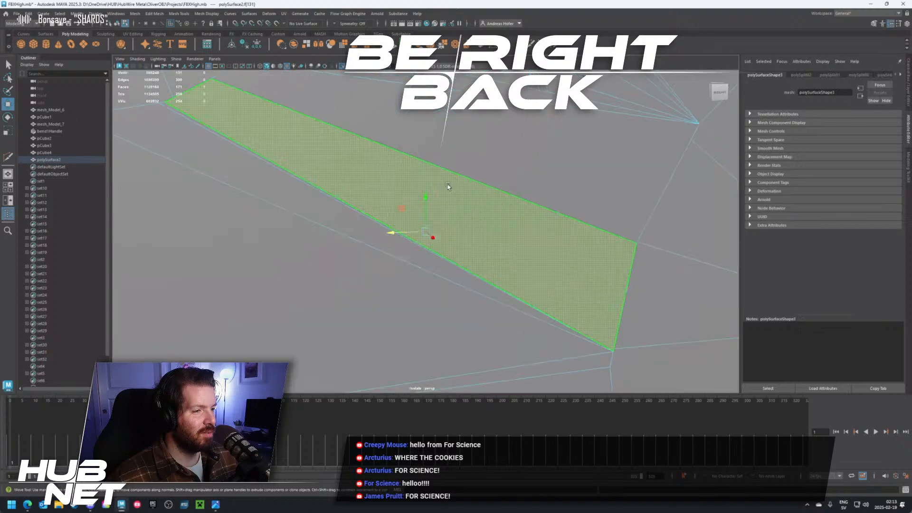
Try extruding the selected face between the recesses, and undo the extrusion
left_click_drag(295, 137, 413, 223, "alt")
key("ctrl+e")
key("ctrl+z")
left_click_drag(467, 229, 412, 231, "alt")
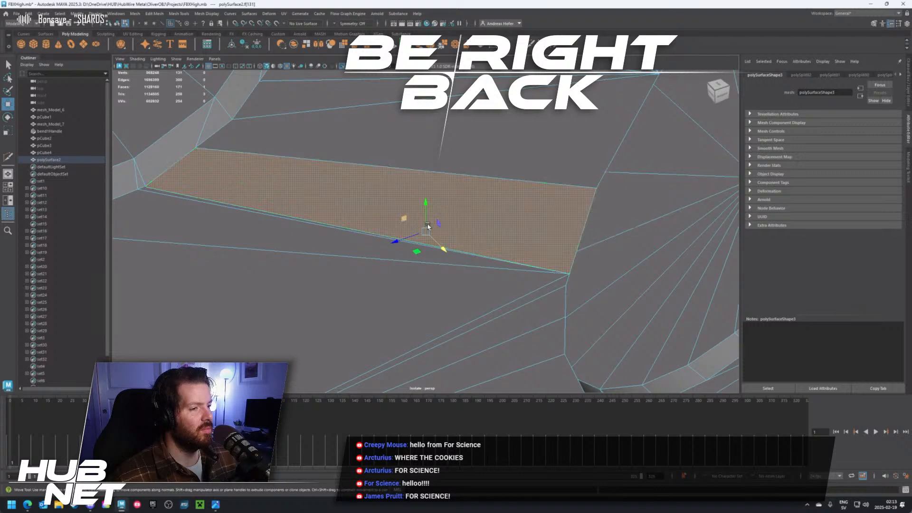
left_click_drag(420, 229, 417, 250, "alt")
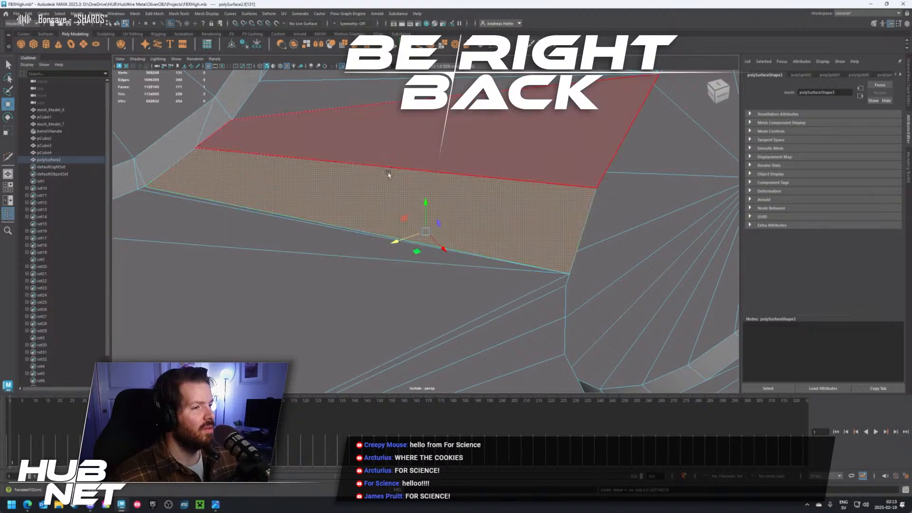
Select the adjacent face above it, which reaches the shared vertex on the larger recess's rim
scroll(390, 173, "down", 5)
left_click_drag(389, 173, 404, 213, "alt")
left_click(515, 242)
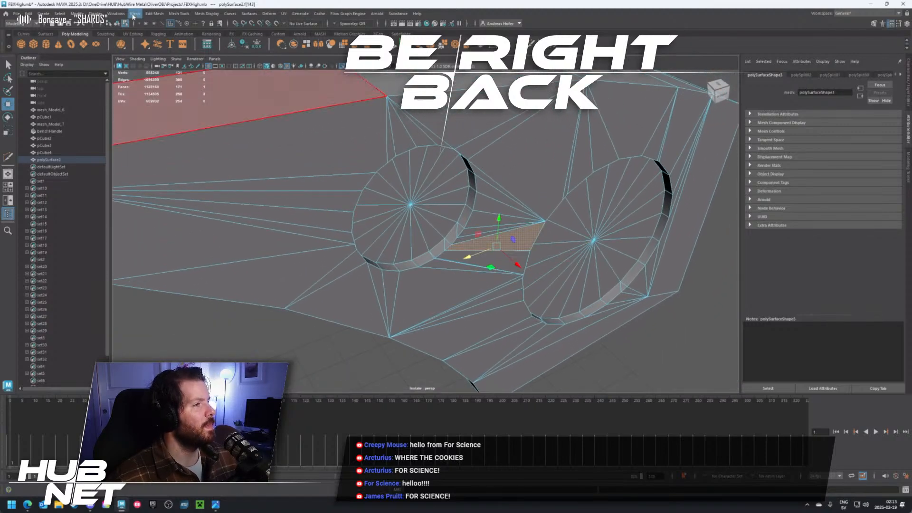
Review the Cleanup options for tessellation fixes and geometry removal, and close them without applying
left_click(134, 15)
left_click(199, 178)
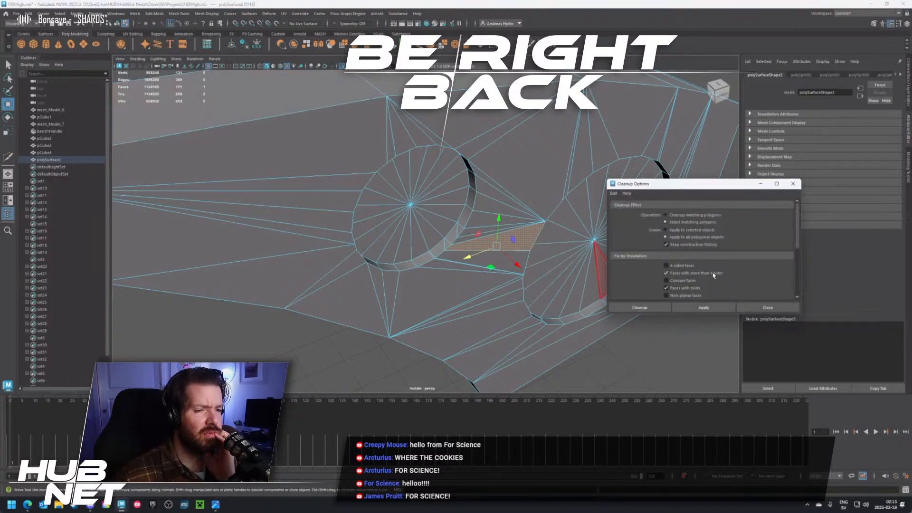
scroll(739, 279, "down", 3)
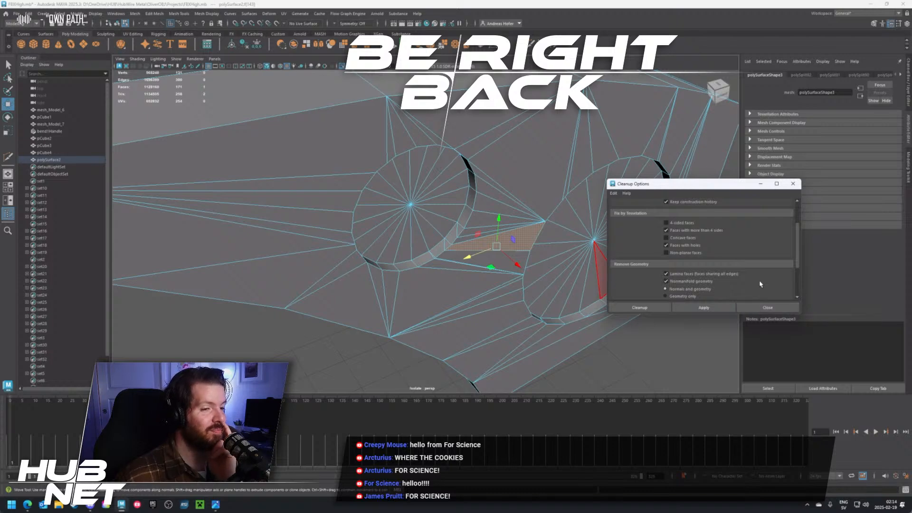
scroll(762, 309, "down", 3)
left_click(775, 308)
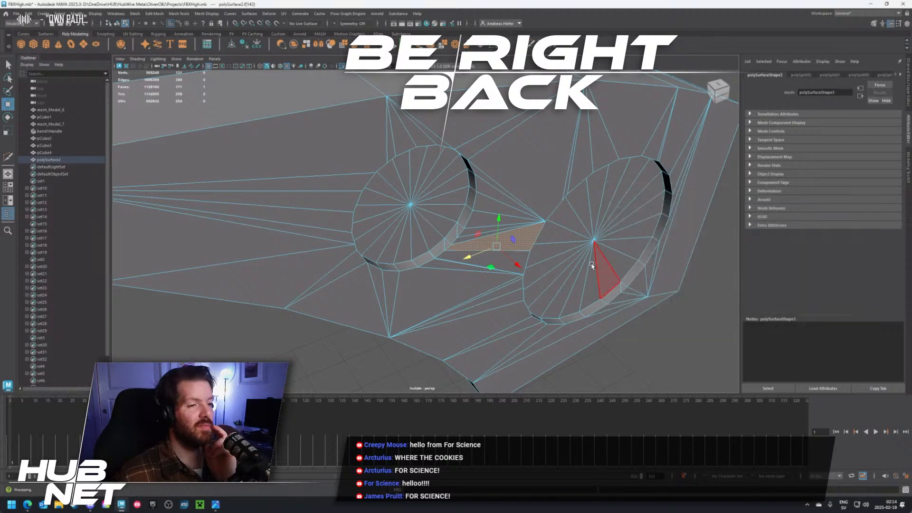
Examine the selected face between the two recesses and its shared vertices and edges up close
scroll(644, 282, "up", 5)
middle_click_drag(644, 281, 638, 274, "alt")
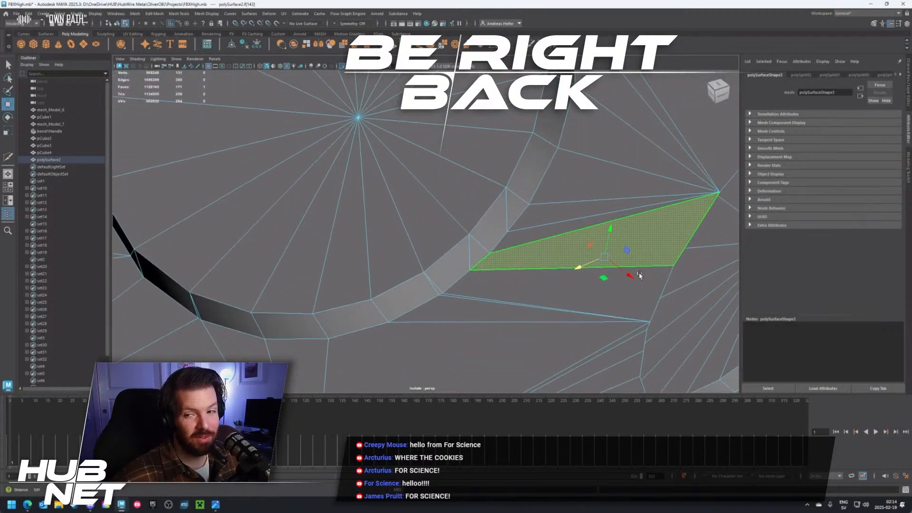
left_click_drag(638, 274, 575, 254, "alt")
scroll(318, 177, "up", 4)
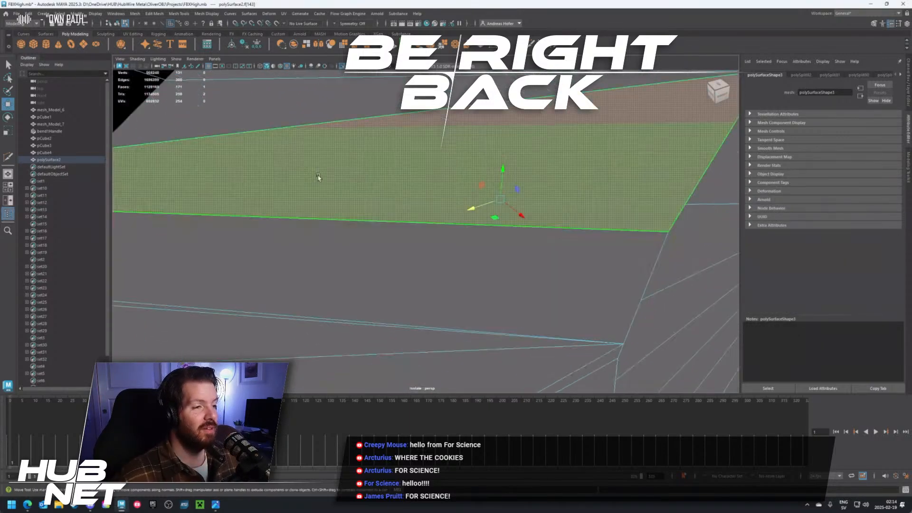
scroll(347, 189, "down", 4)
mouse_move(473, 235)
left_mouse_down()
mouse_move(463, 228)
mouse_move(492, 263)
mouse_move(466, 228)
mouse_move(479, 254)
mouse_move(489, 252)
mouse_move(485, 240)
left_mouse_up()
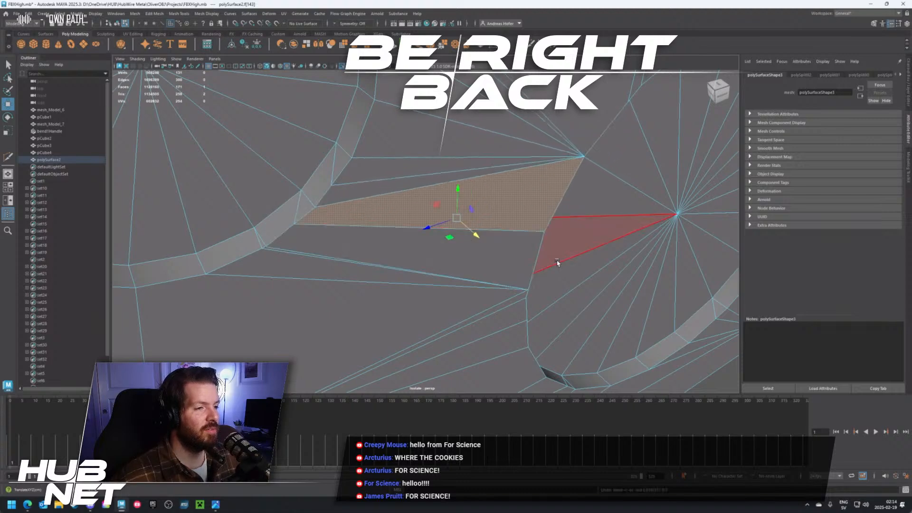
scroll(451, 244, "down", 5)
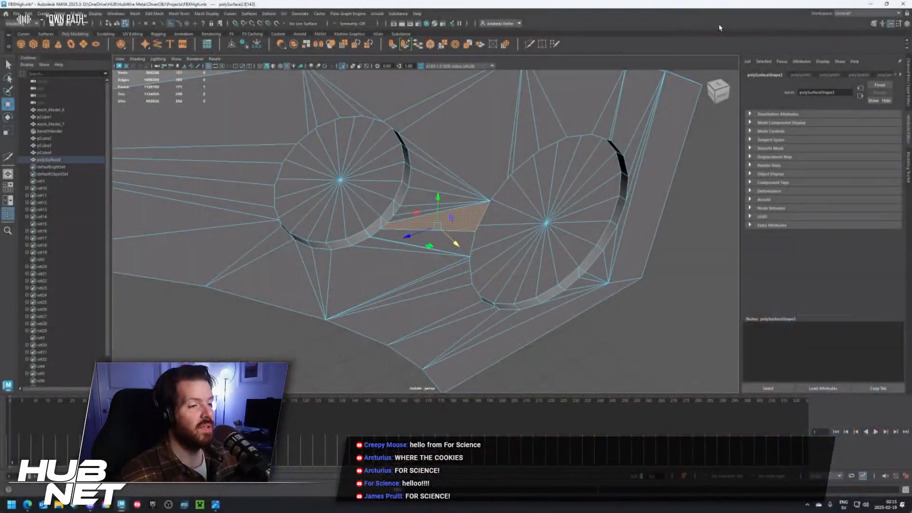
key("f")
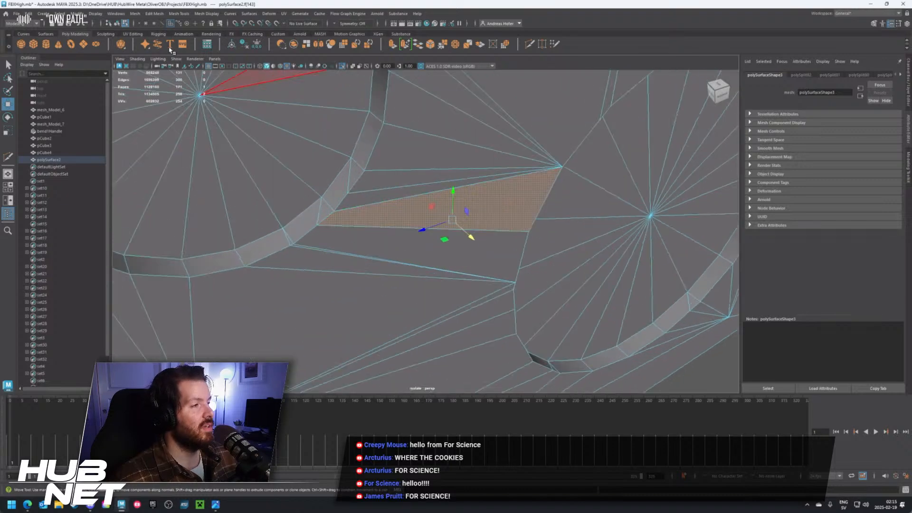
Run Cleanup on all polygonal objects to clean up faces with more than 4 sides and faces with holes
left_click(134, 13)
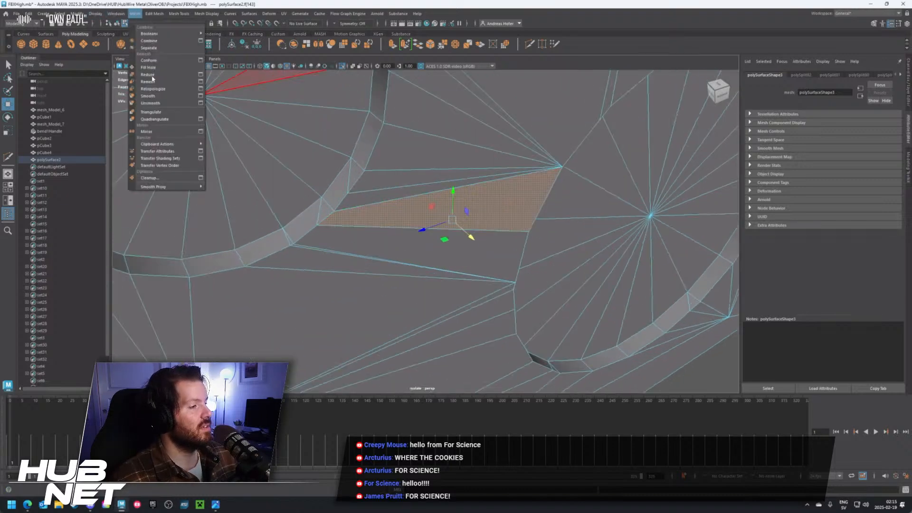
left_click(198, 178)
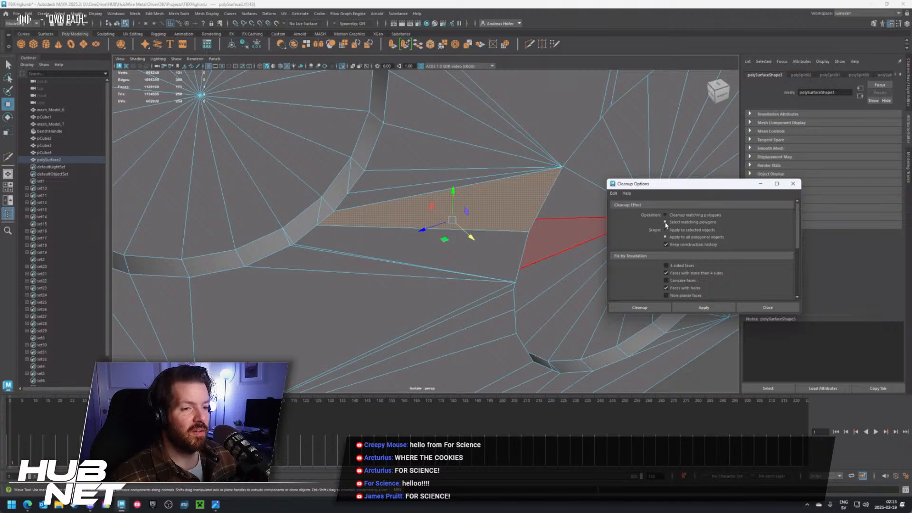
left_click(693, 308)
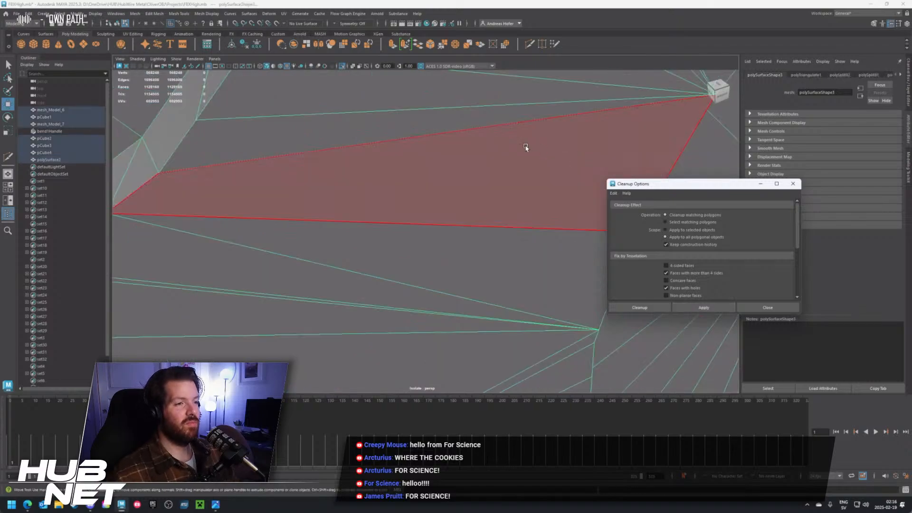
mouse_move(490, 216)
left_mouse_down("alt")
mouse_move(490, 198)
mouse_move(500, 219)
left_mouse_up("alt")
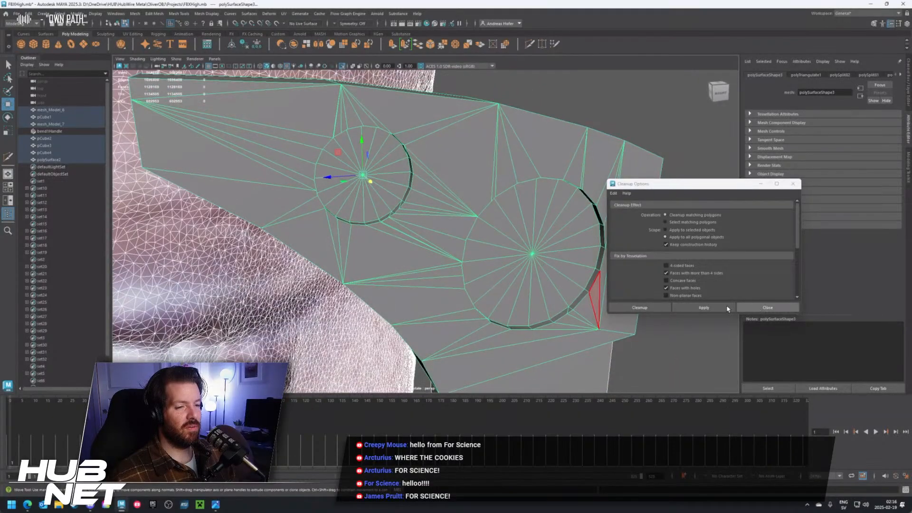
Run Cleanup again with the operation set to select matching polygons, check the plate, and close the options
left_click(665, 222)
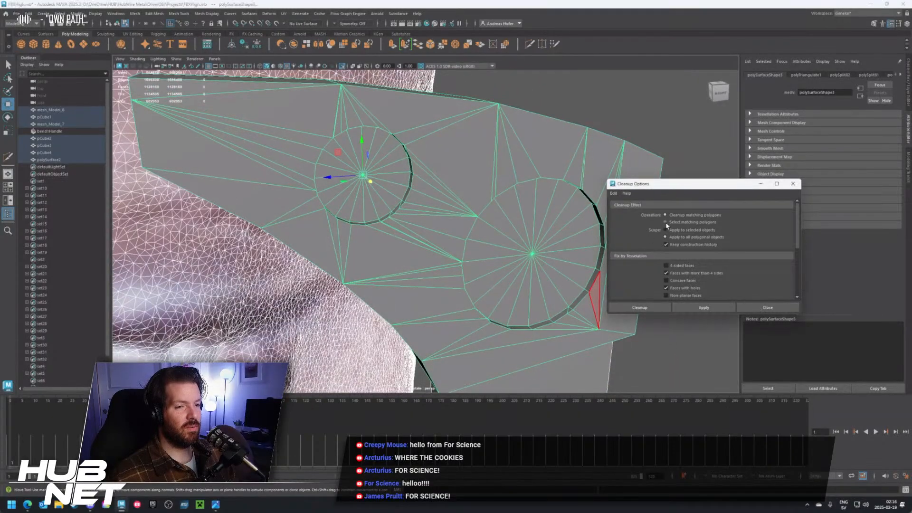
left_click(690, 308)
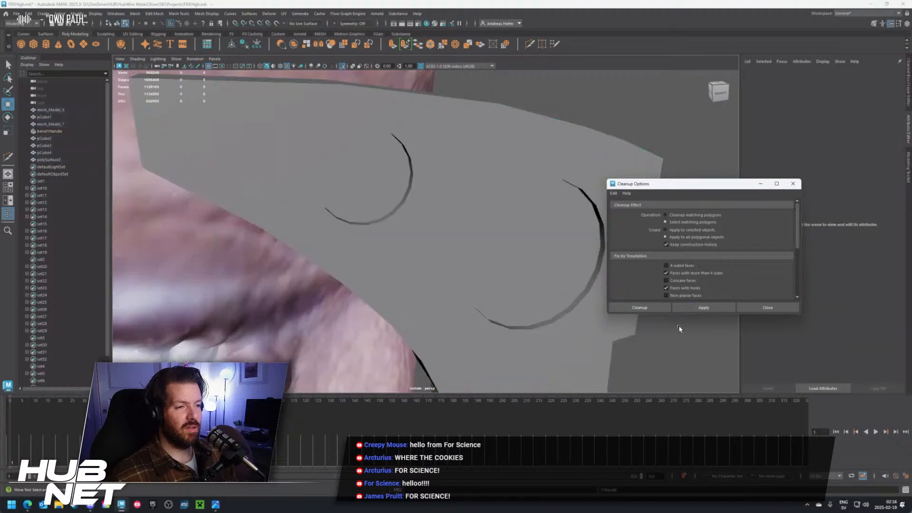
scroll(543, 237, "down", 3)
mouse_move(526, 235)
left_mouse_down("alt")
mouse_move(515, 255)
mouse_move(529, 244)
left_mouse_up("alt")
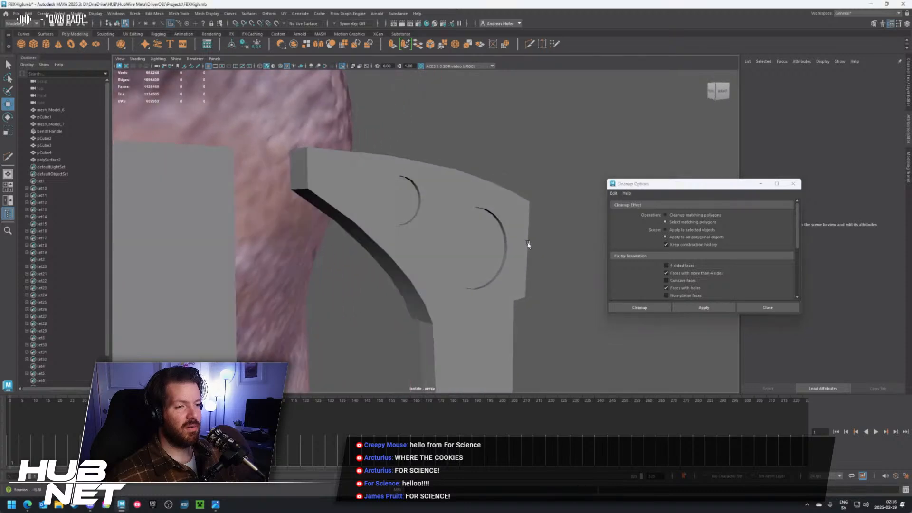
left_click(768, 307)
Select the flat lens panel in front of the eye as a whole object
left_click_drag(468, 258, 485, 254, "alt")
scroll(485, 254, "down", 6)
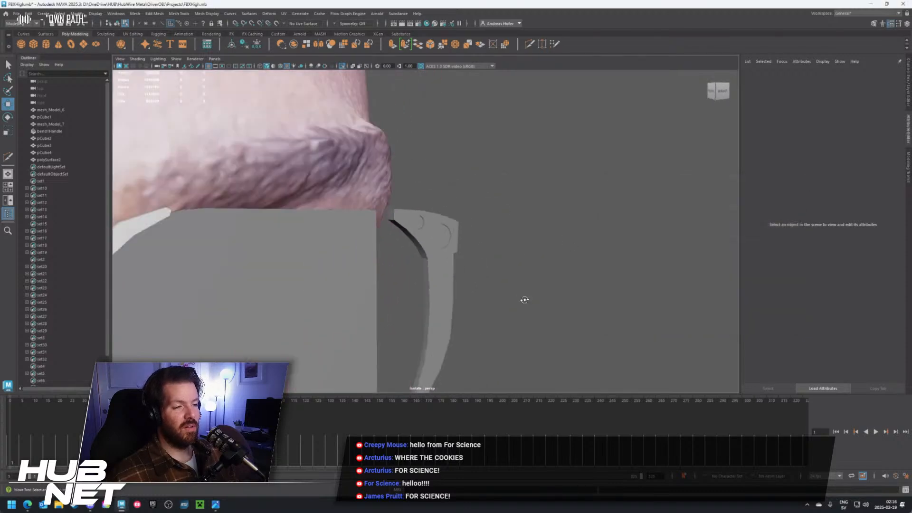
scroll(496, 314, "down", 3)
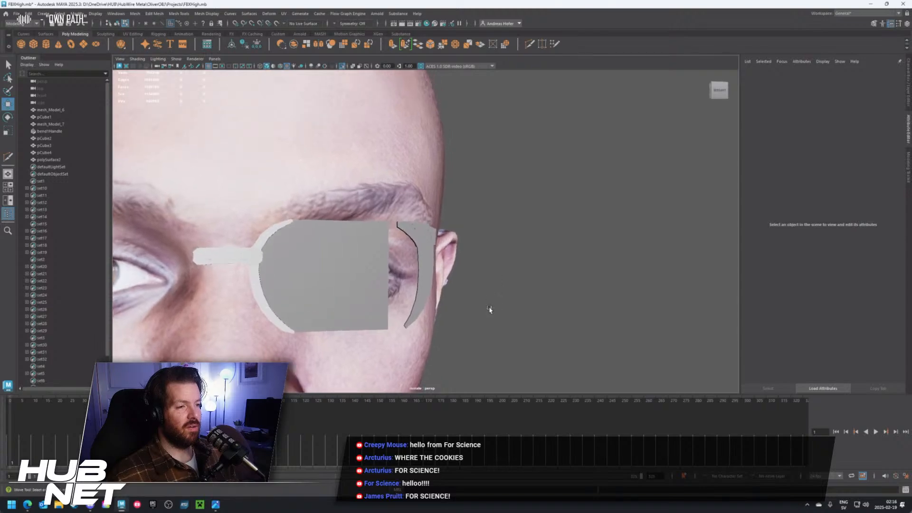
mouse_move(489, 310)
left_mouse_down("alt")
mouse_move(479, 312)
mouse_move(503, 290)
mouse_move(487, 311)
left_mouse_up("alt")
scroll(481, 310, "up", 5)
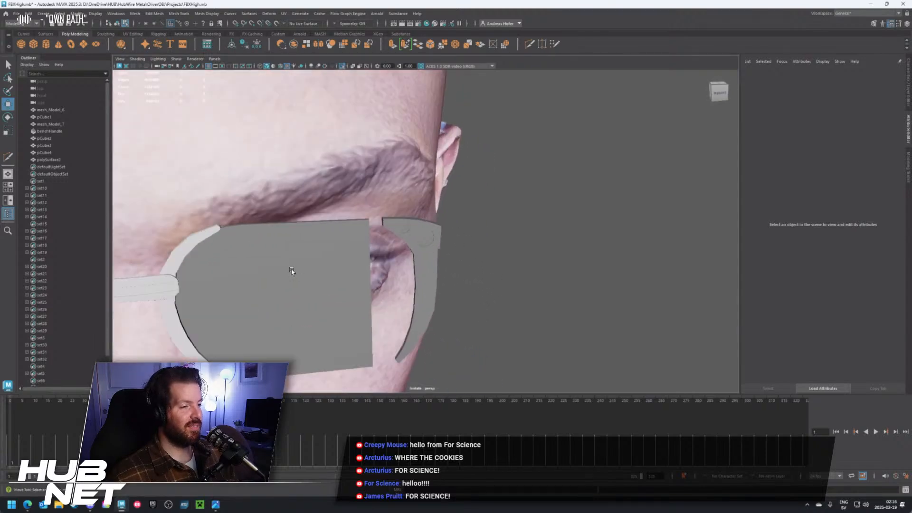
left_click(318, 281)
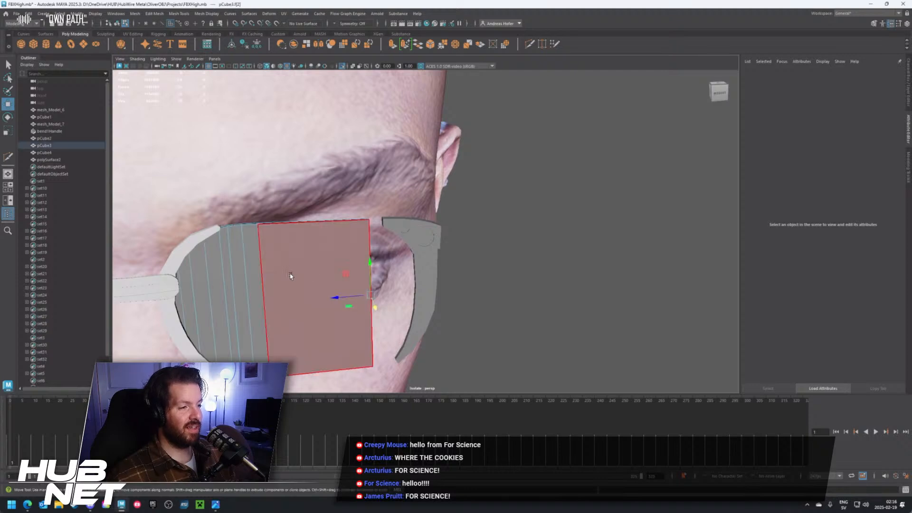
right_click_drag(306, 277, 341, 269)
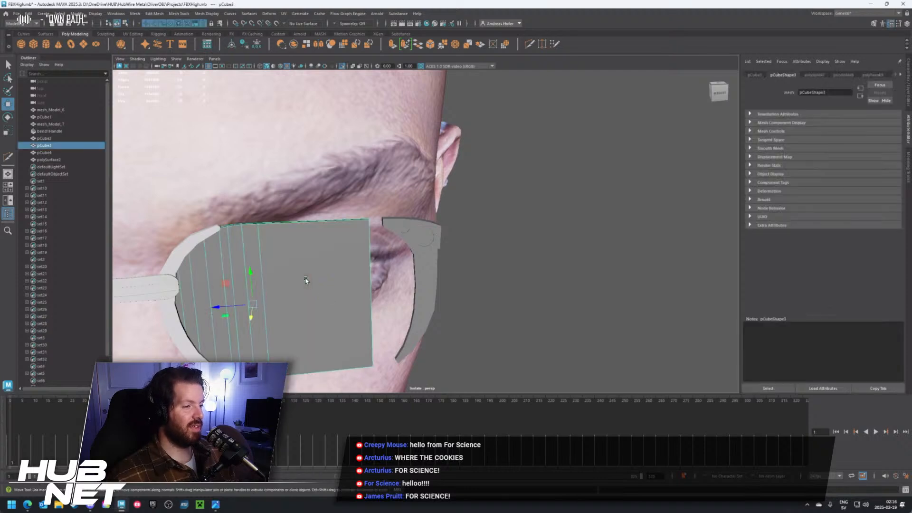
Assign a new Lambert material to the selected lens after searching the material types for "Transparent" and clearing the search
right_click(306, 278)
mouse_move(306, 463)
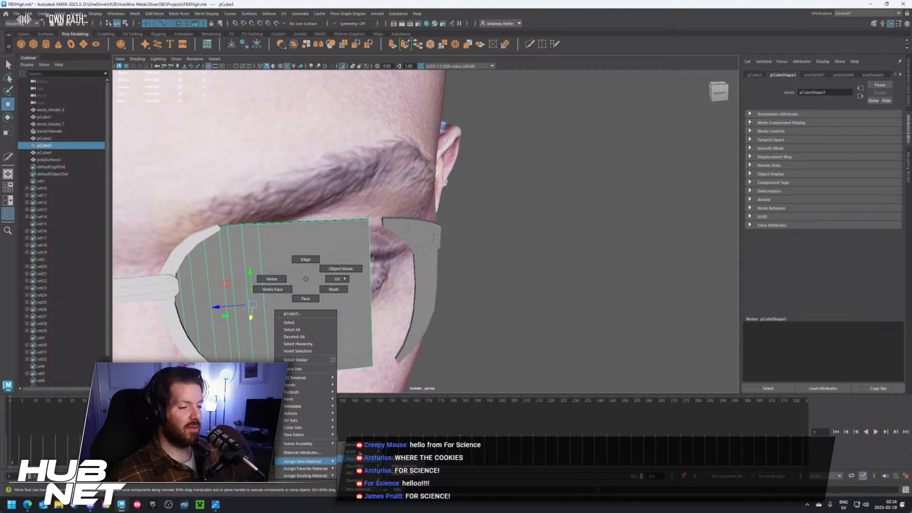
mouse_move(359, 450)
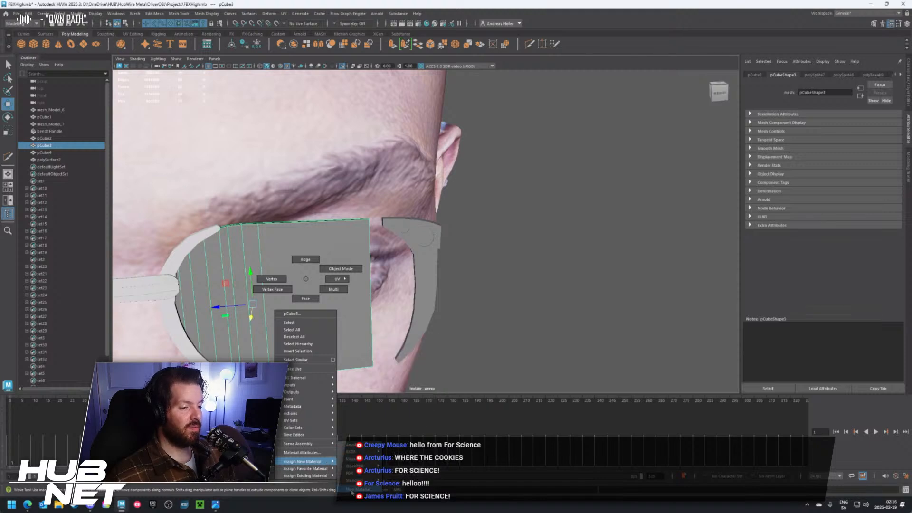
left_click(328, 461)
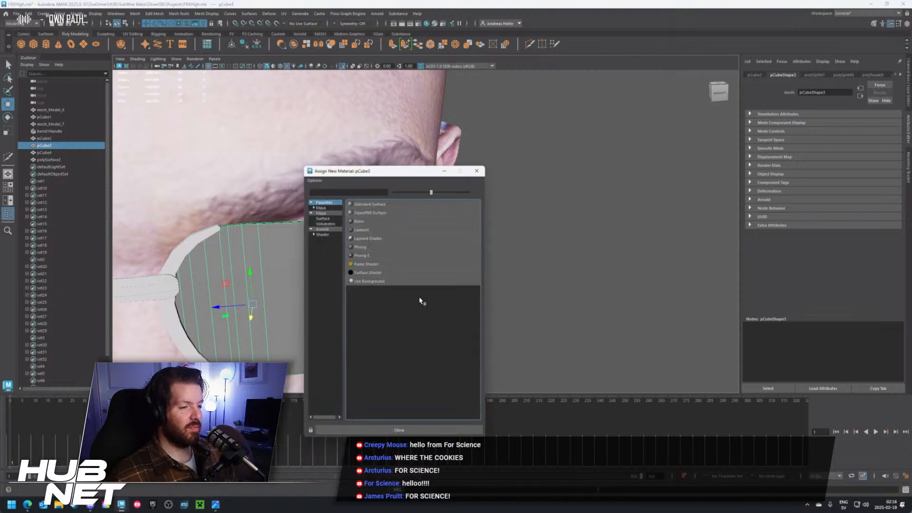
left_click(355, 192)
type("Tri")
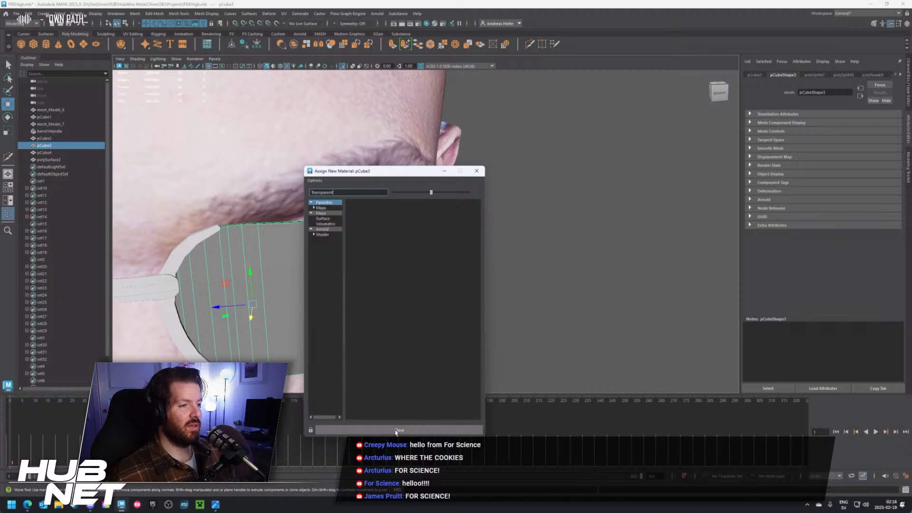
left_click(322, 208)
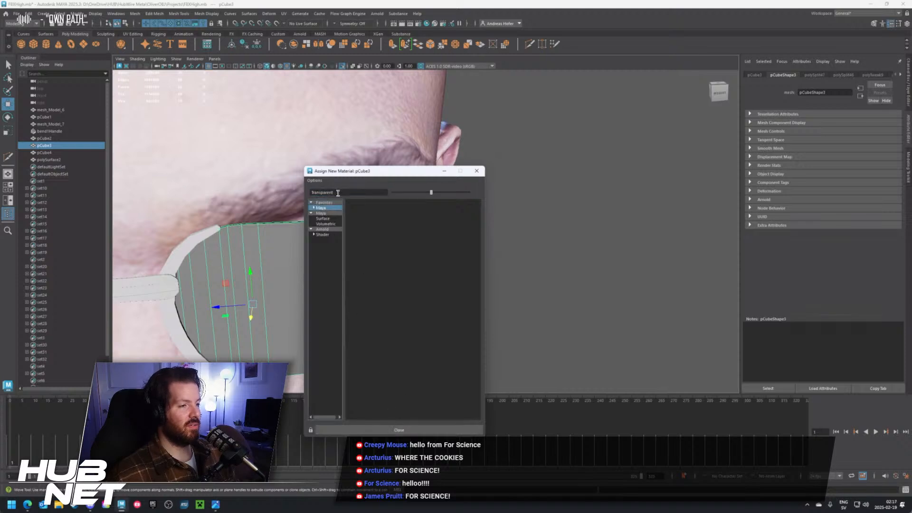
left_click(337, 192)
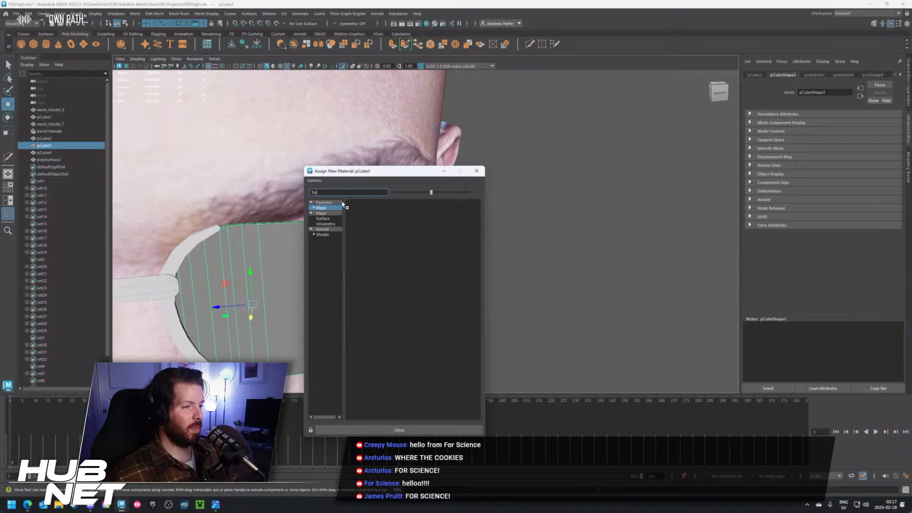
key("BackSpace")
key("BackSpace")
key("BackSpace")
left_click(365, 231)
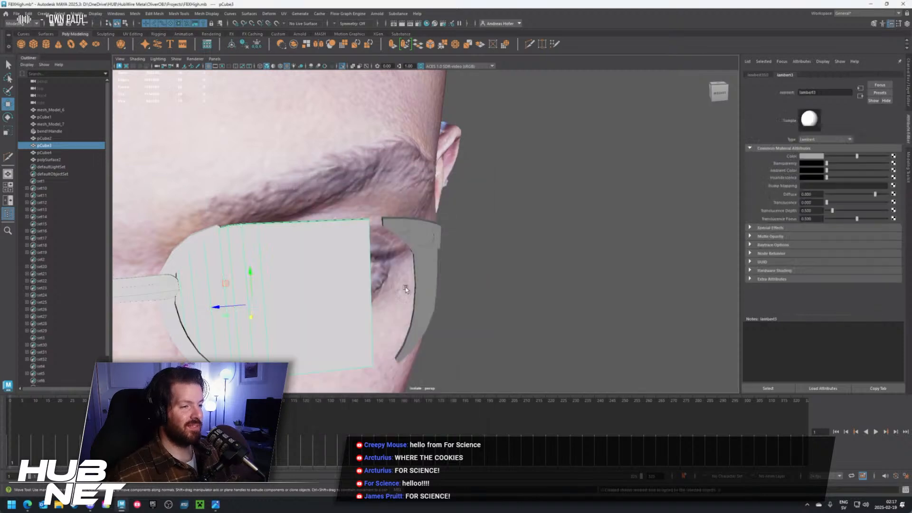
Rename the lens's new Lambert material to "Transparent"
double_click(837, 93)
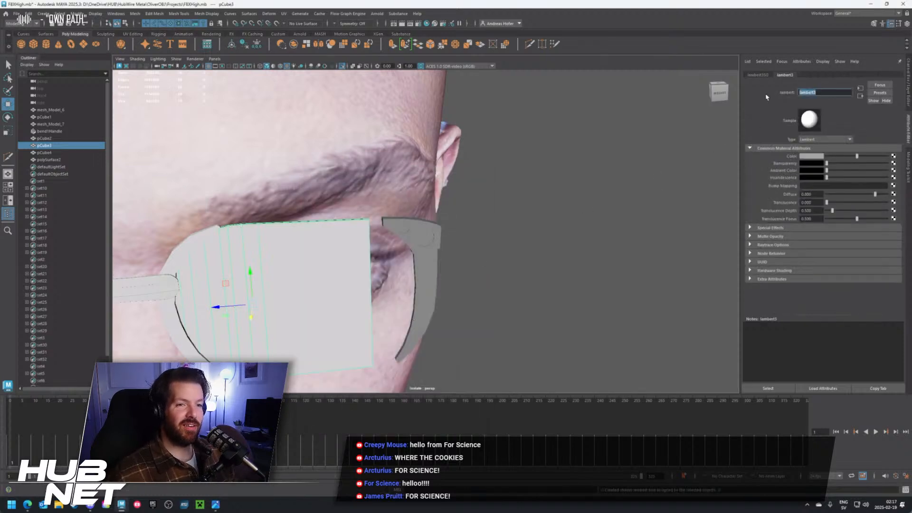
type("Transpare")
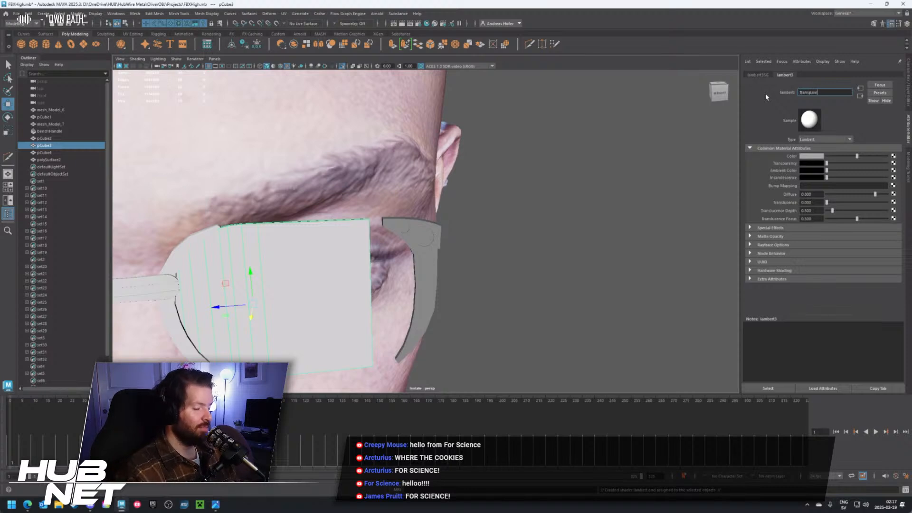
type("nt")
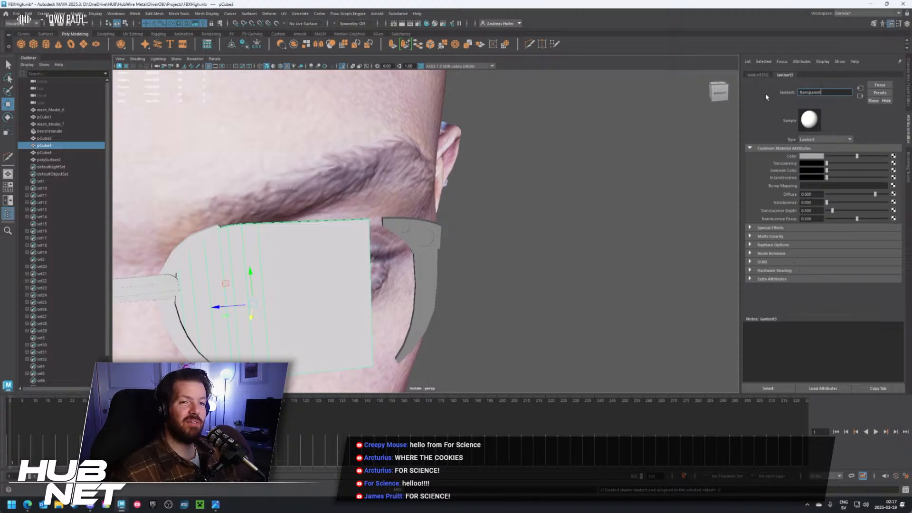
Give the Transparent material a light blue colour and raise its transparency most of the way, then deselect the lens
left_click(821, 156)
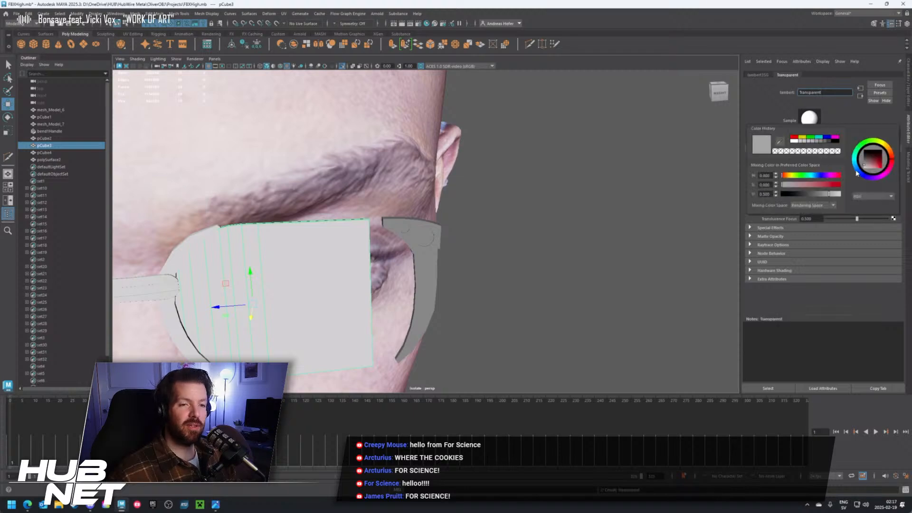
left_click_drag(857, 165, 871, 165)
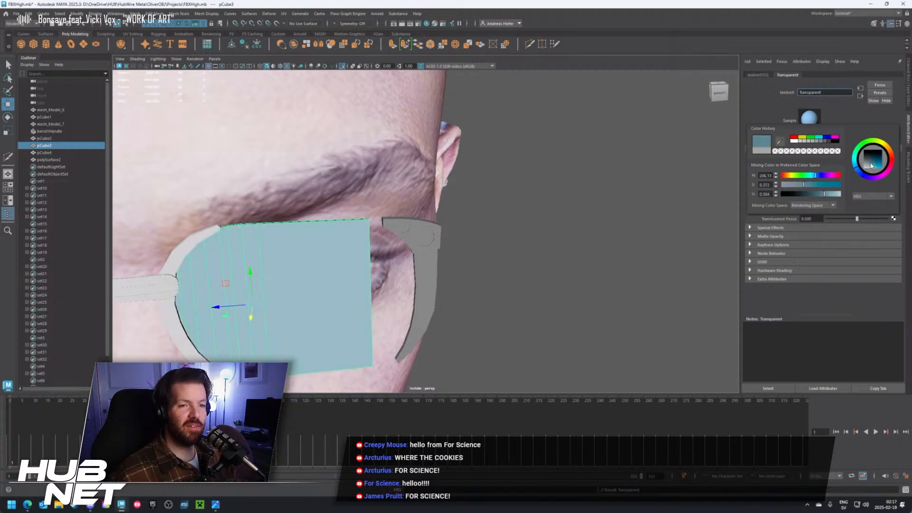
left_click_drag(872, 165, 873, 167)
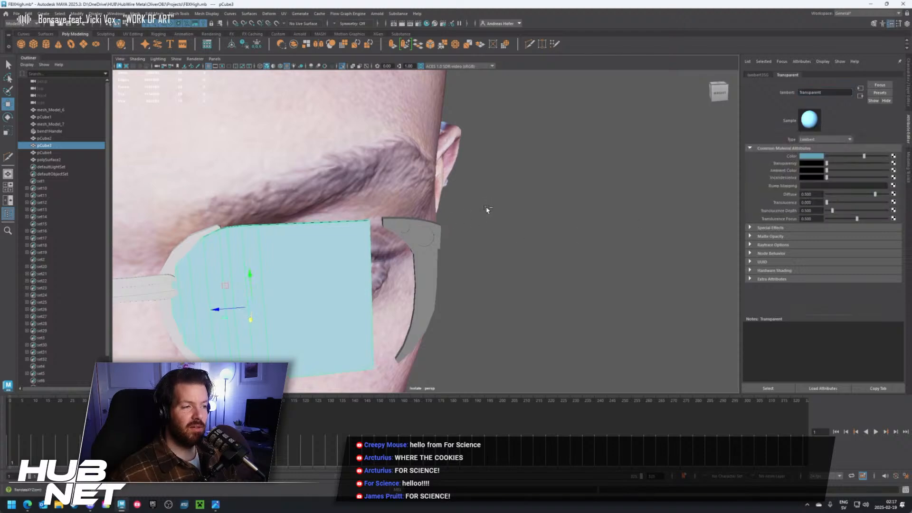
middle_click_drag(482, 250, 548, 184, "alt")
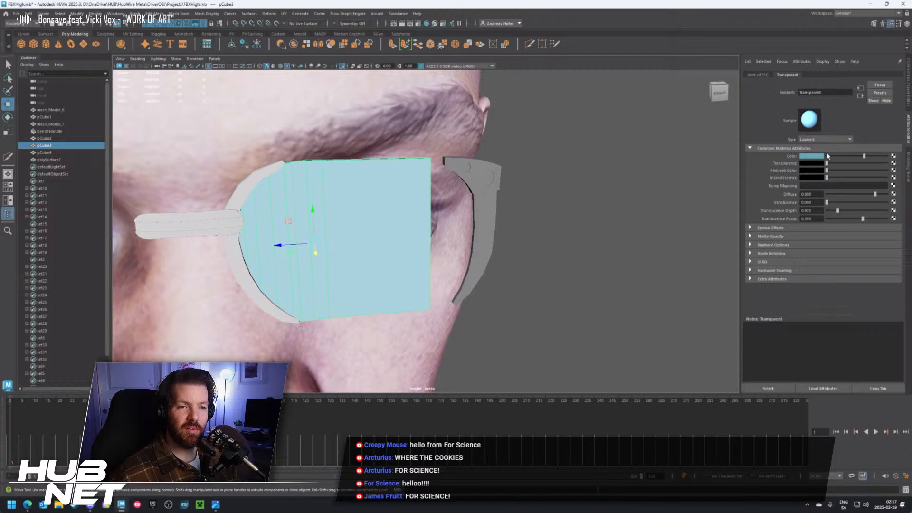
left_click_drag(827, 164, 877, 163)
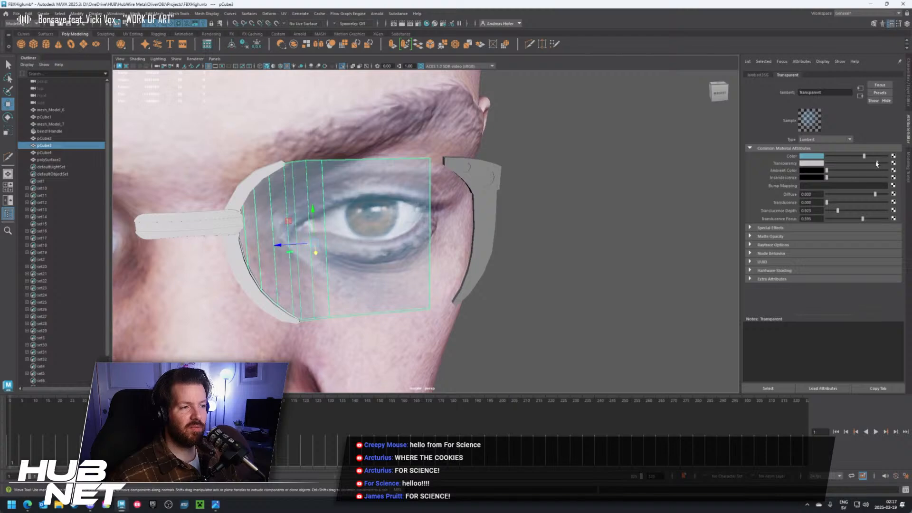
left_click(662, 247)
Open the Hypershade and rename the curved frame piece's Lambert material to "Metal", then close the Hypershade
left_click_drag(430, 234, 494, 226, "alt")
left_click(249, 234)
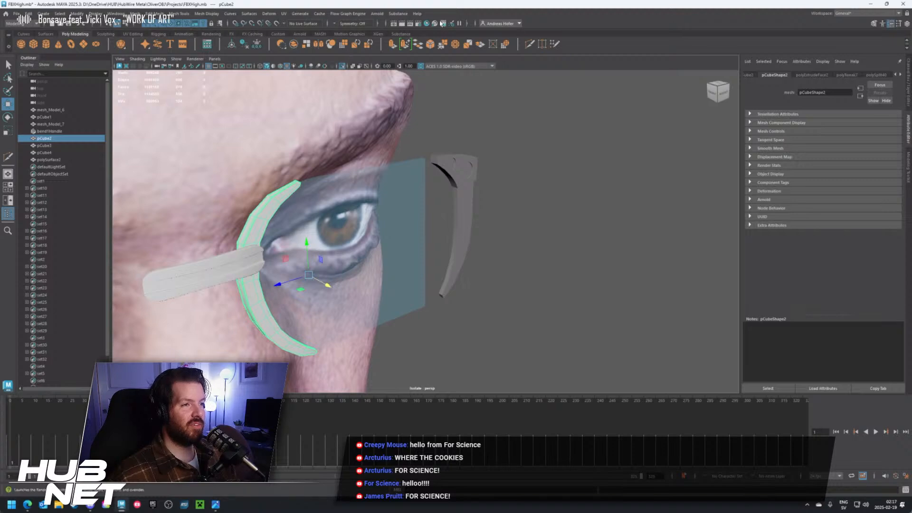
left_click(428, 24)
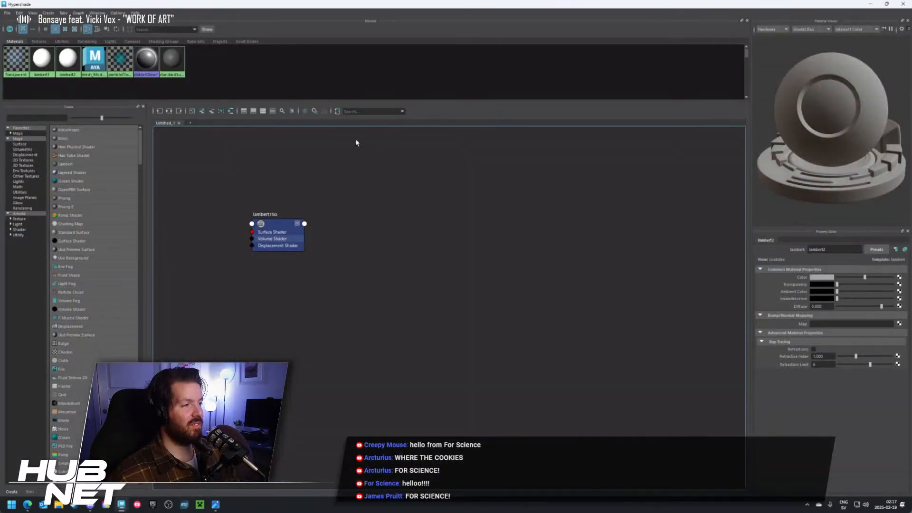
double_click(840, 250)
type("Me")
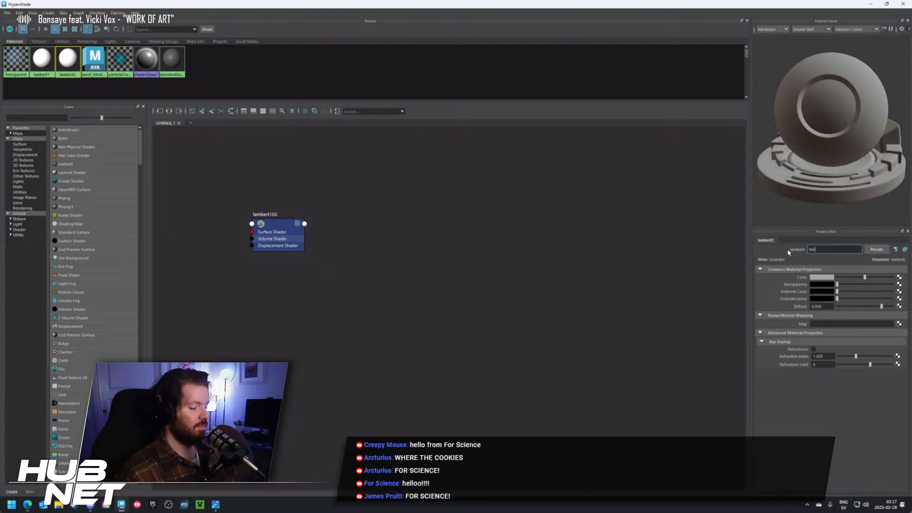
type("tal")
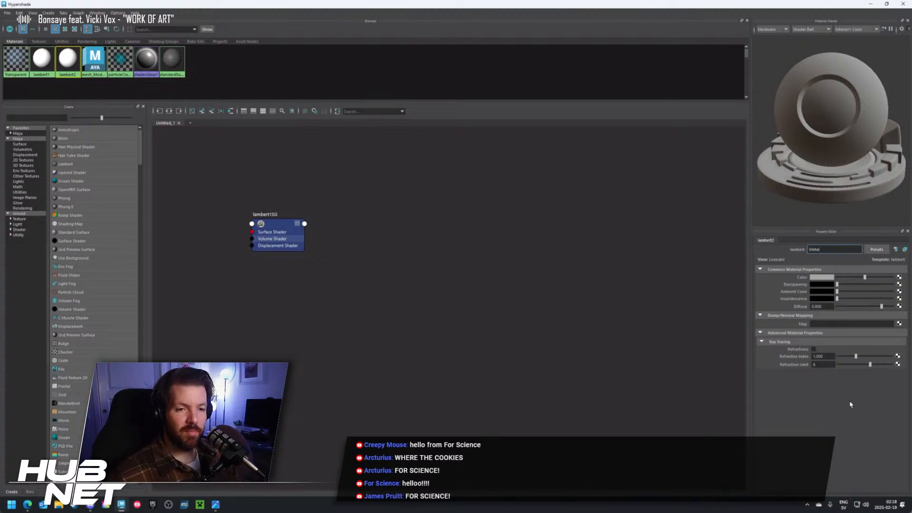
key("Return")
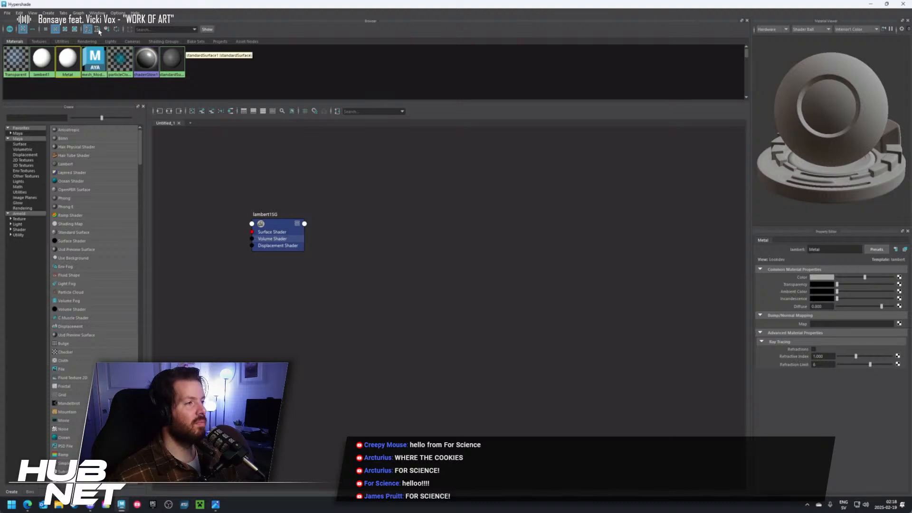
left_click(905, 4)
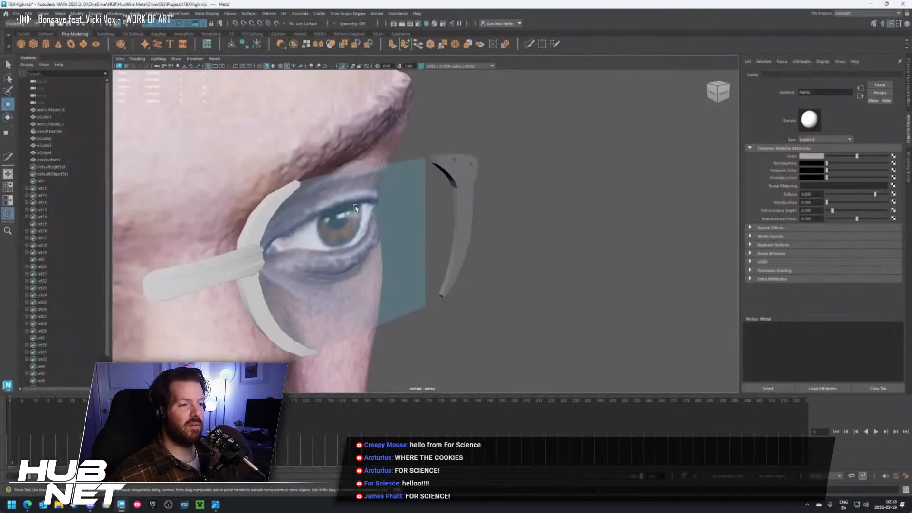
Assign the existing Metal material to the outer hinge plate and to the curved frame piece below it
left_click(447, 164)
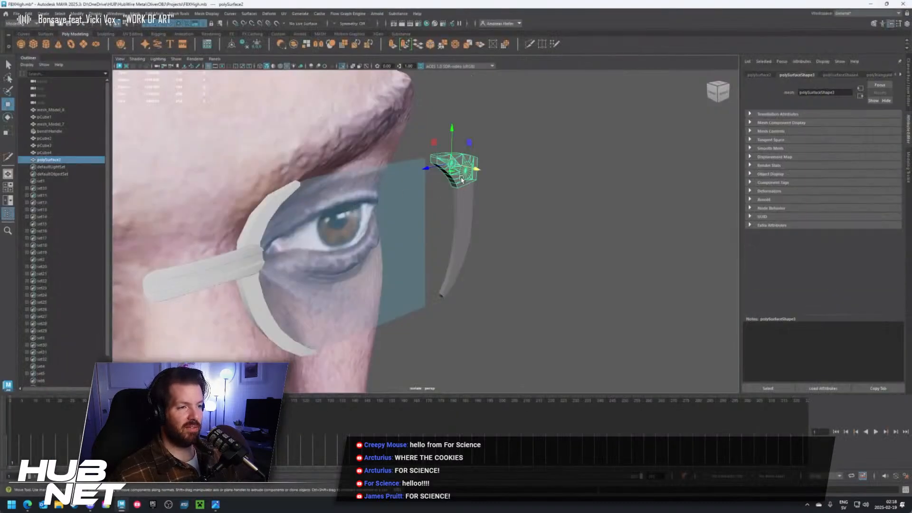
right_click(456, 179)
mouse_move(468, 374)
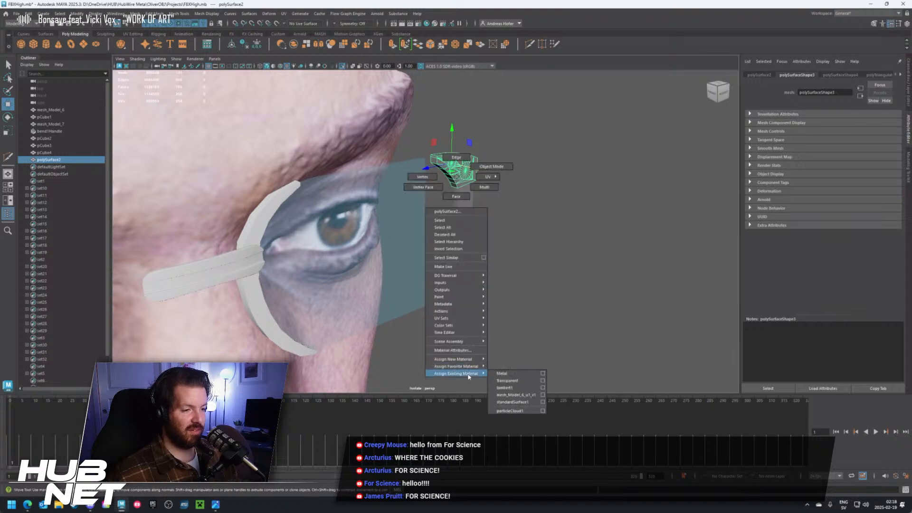
left_click(506, 375)
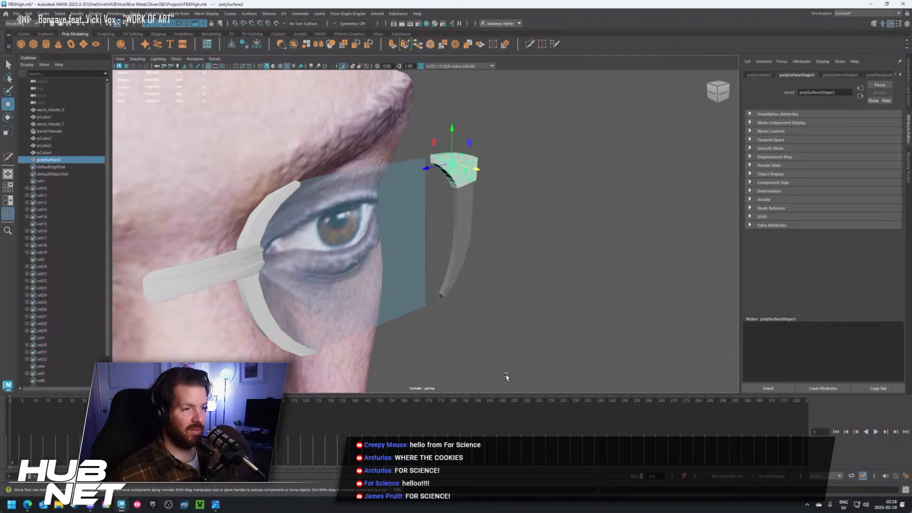
left_click(465, 215)
right_click(466, 213)
mouse_move(468, 409)
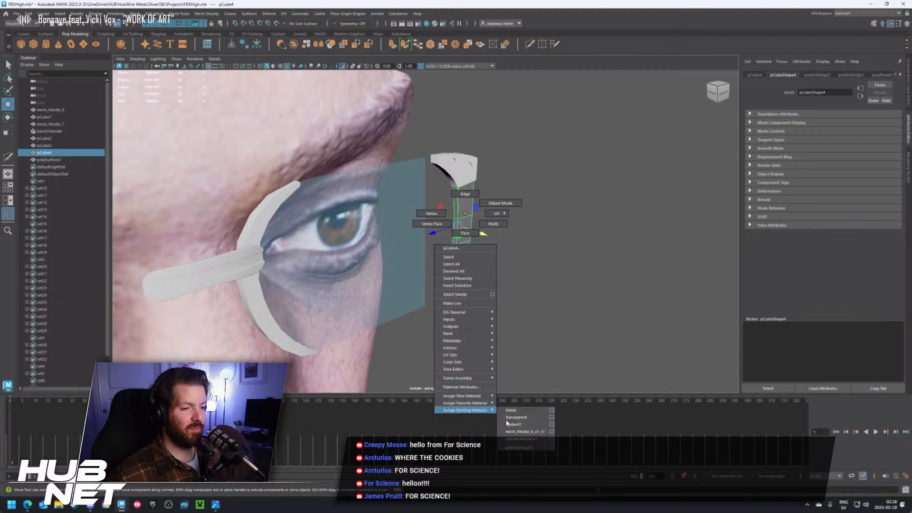
left_click(513, 411)
left_click(555, 239)
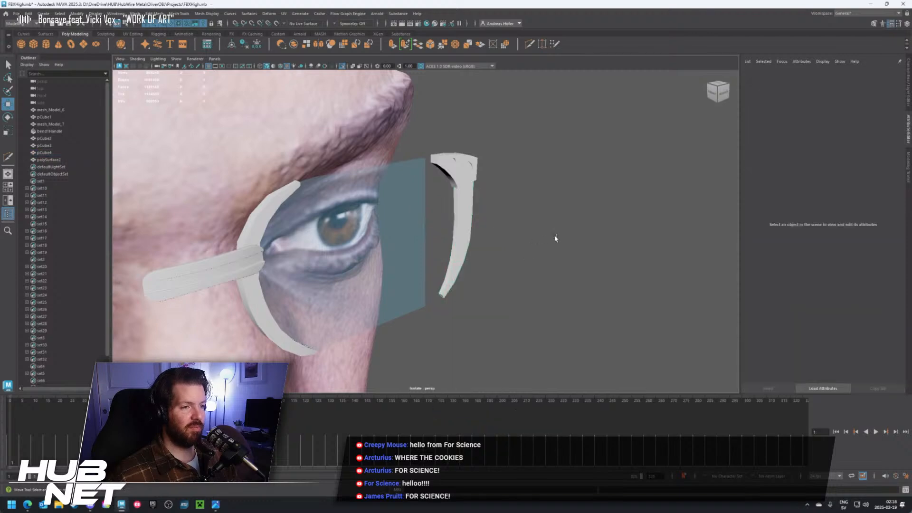
Lower the transparency of the lens's Transparent material to roughly half, then deselect the lens
left_click_drag(556, 238, 513, 248, "alt")
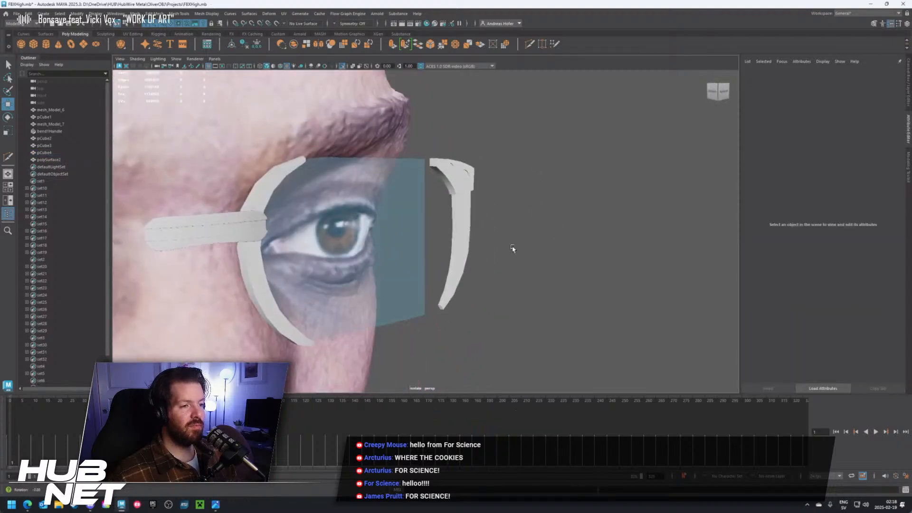
left_click(409, 220)
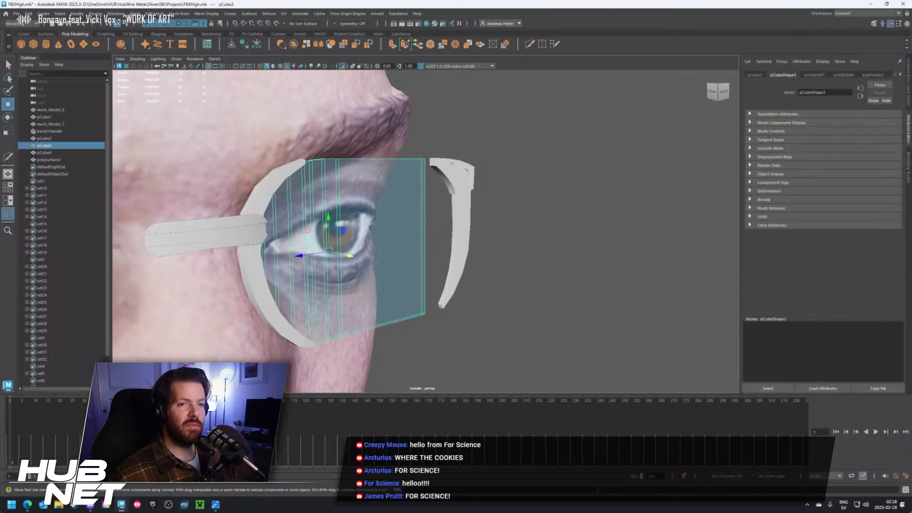
left_click(901, 76)
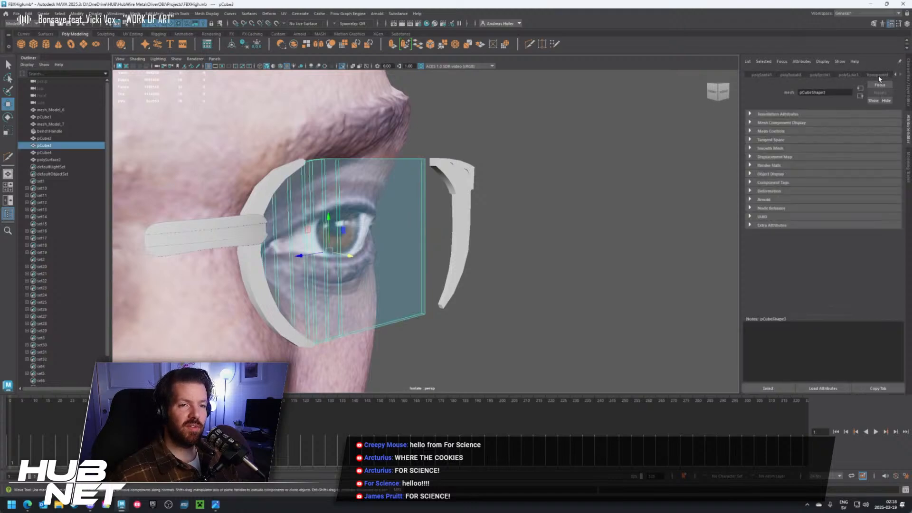
left_click(878, 76)
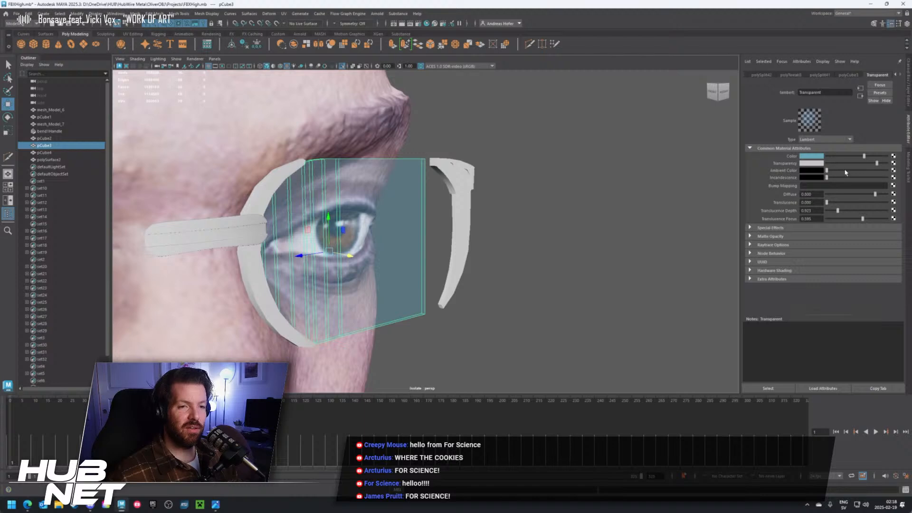
left_click_drag(877, 165, 854, 162)
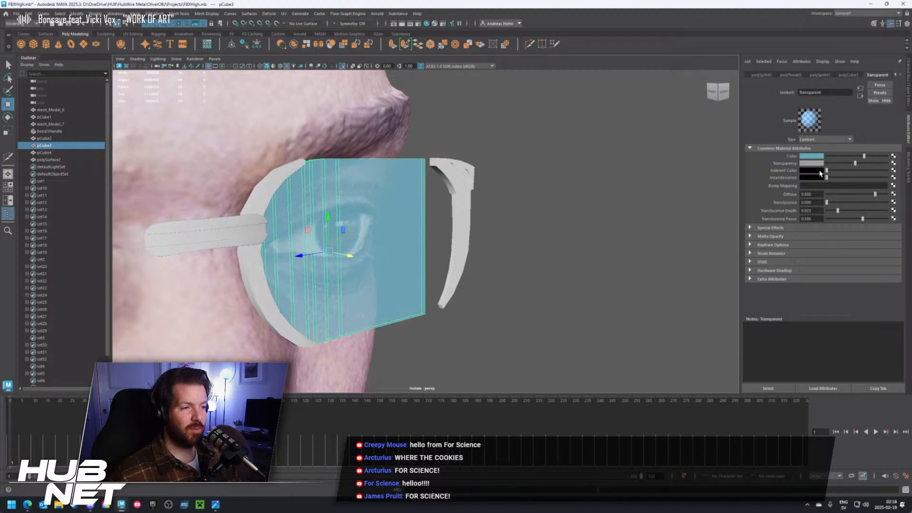
left_click(554, 219)
Move the outer hinge plate inward until it meets the outer edge of the lens
left_click_drag(566, 187, 524, 223, "alt")
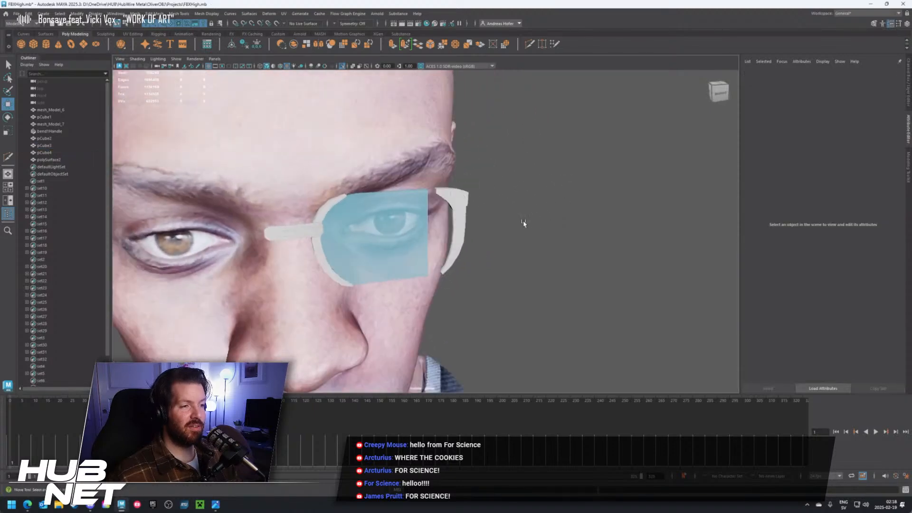
scroll(538, 261, "down", 4)
mouse_move(537, 265)
left_mouse_down("alt")
mouse_move(529, 247)
mouse_move(527, 258)
left_mouse_up("alt")
scroll(498, 248, "up", 4)
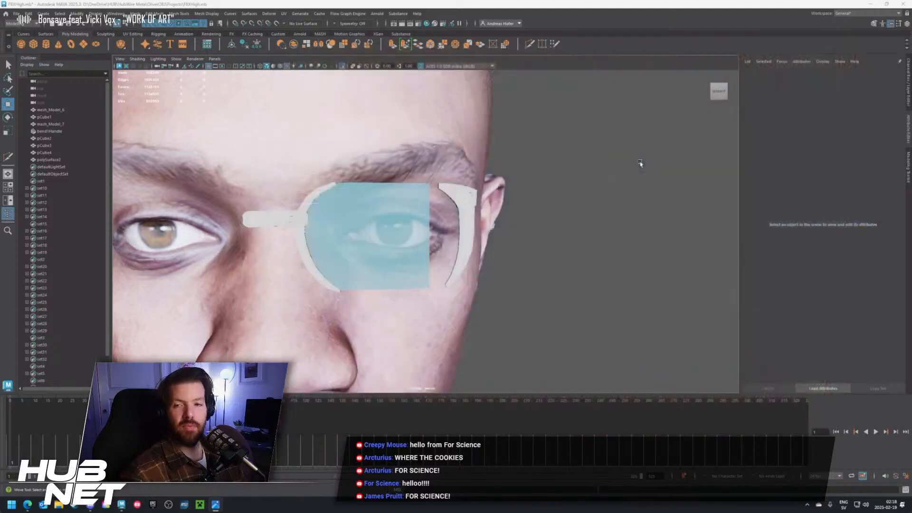
left_click_drag(380, 163, 459, 224, "alt")
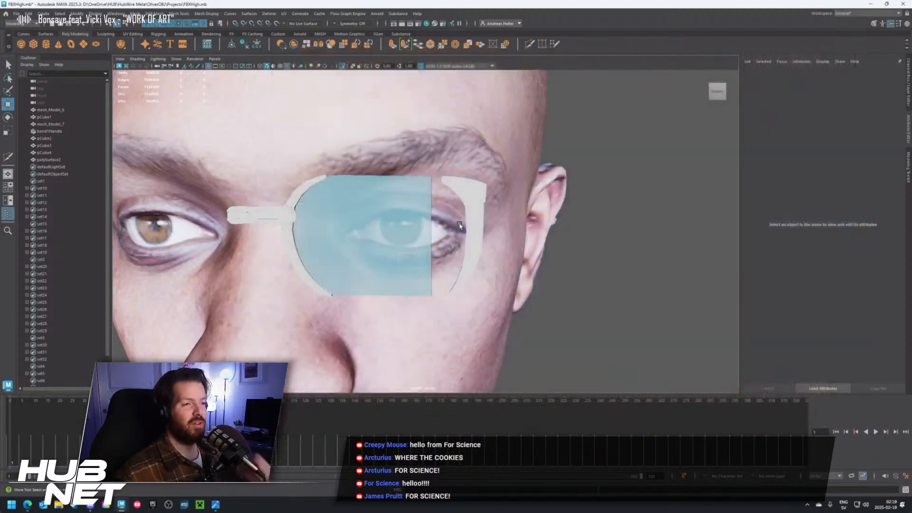
scroll(465, 211, "up", 5)
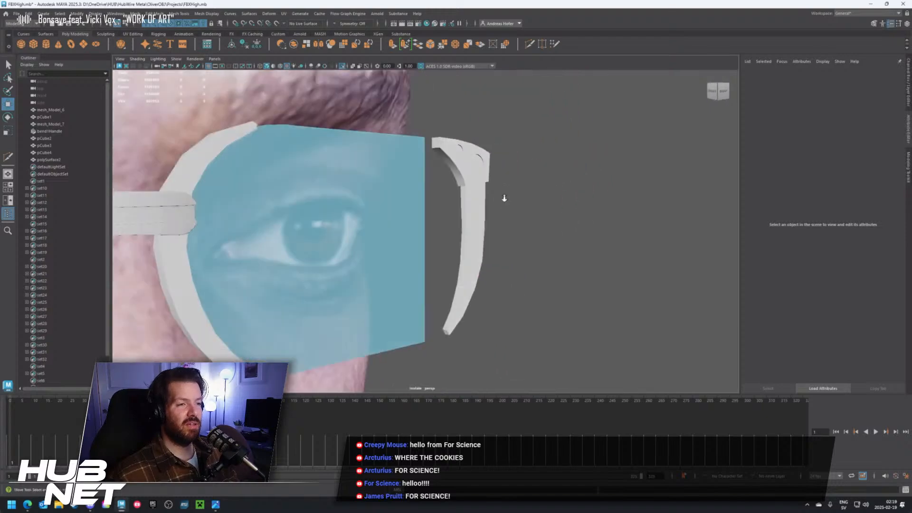
scroll(504, 198, "up", 3)
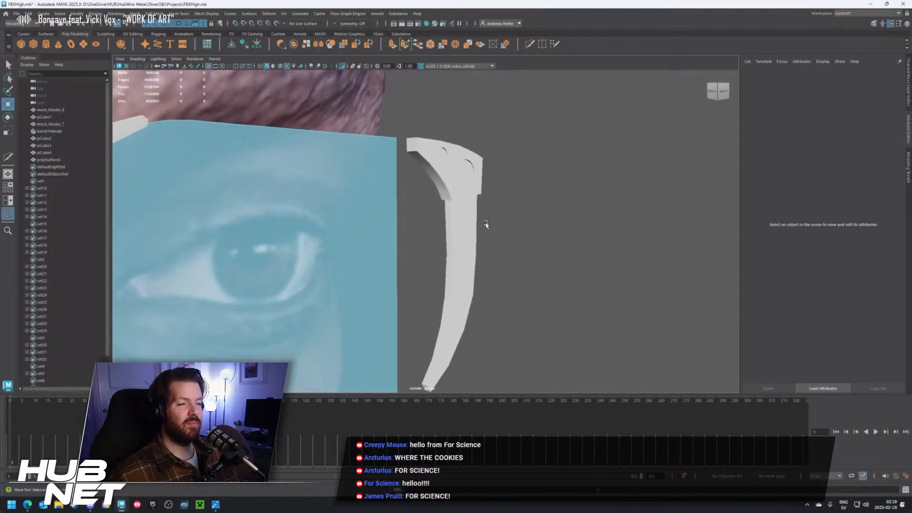
left_click(441, 169)
key("r")
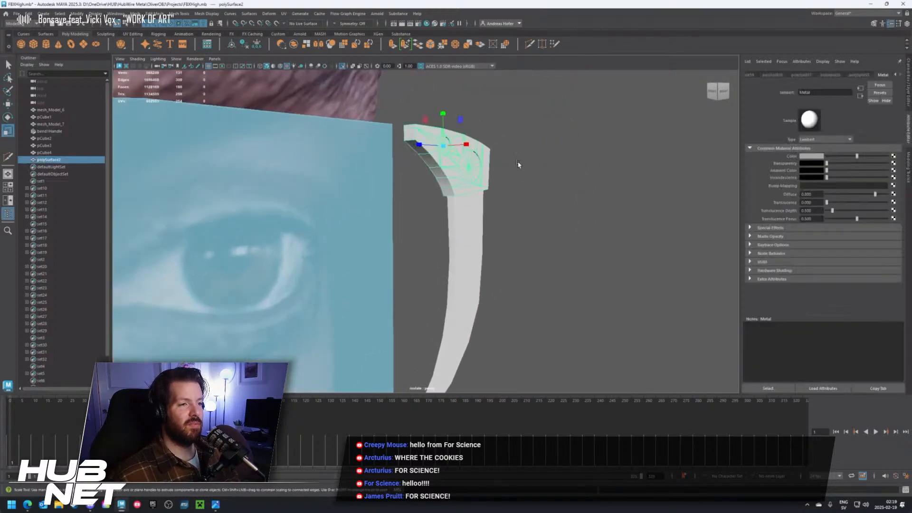
left_click_drag(518, 164, 429, 145, "alt")
key("w")
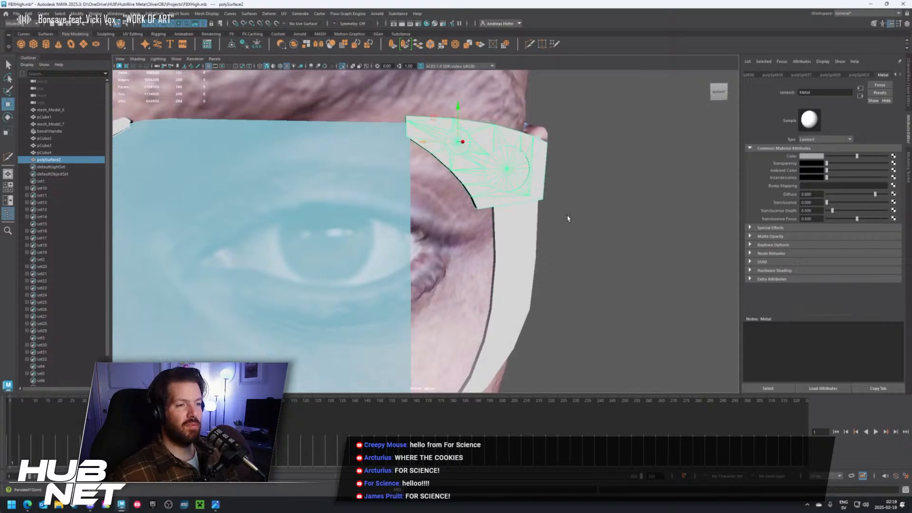
Shift the outer curved frame piece inward so it lines up beneath the hinge plate
left_click_drag(568, 218, 546, 228, "alt")
scroll(546, 228, "down", 3)
left_click(501, 270)
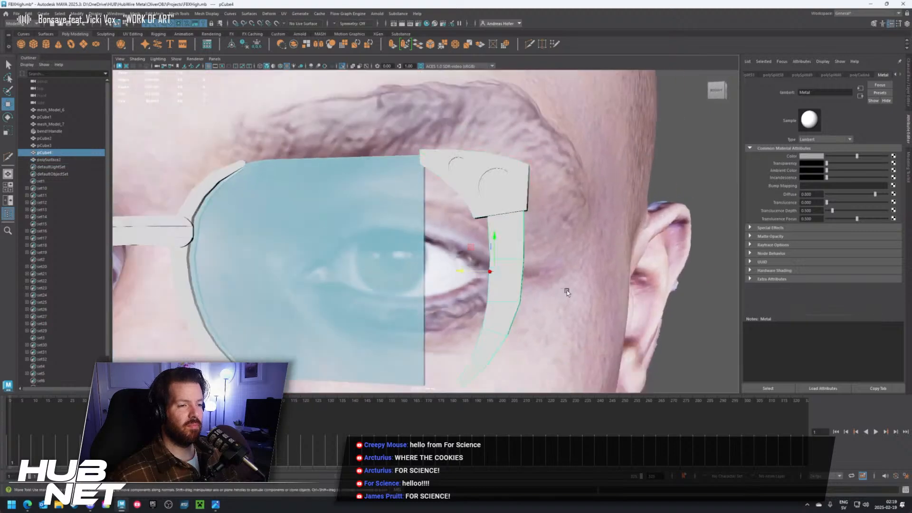
left_click_drag(566, 290, 460, 273, "alt")
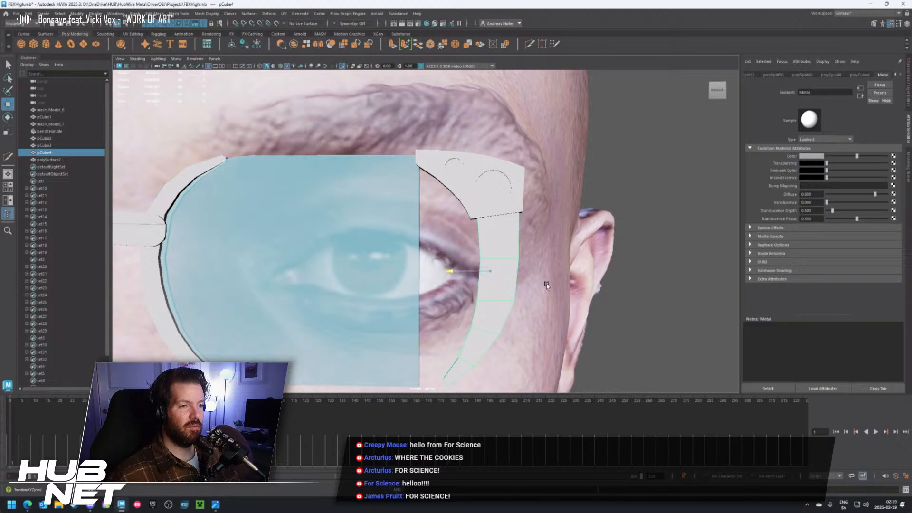
right_click_drag(546, 284, 487, 285, "alt")
middle_click_drag(530, 251, 583, 255, "alt")
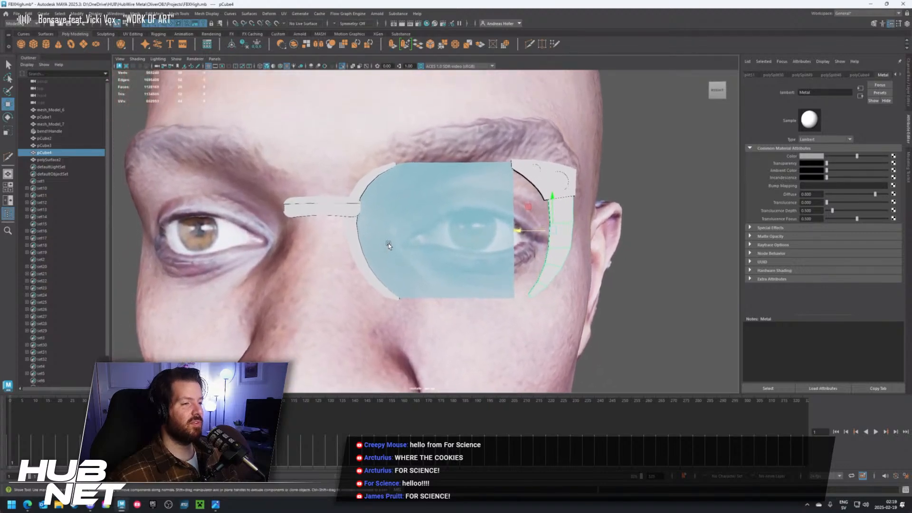
Add several vertical edge loops across the wide undivided part of the lens with the Multi-Cut tool
left_click_drag(387, 241, 377, 239, "alt")
scroll(377, 239, "up", 4)
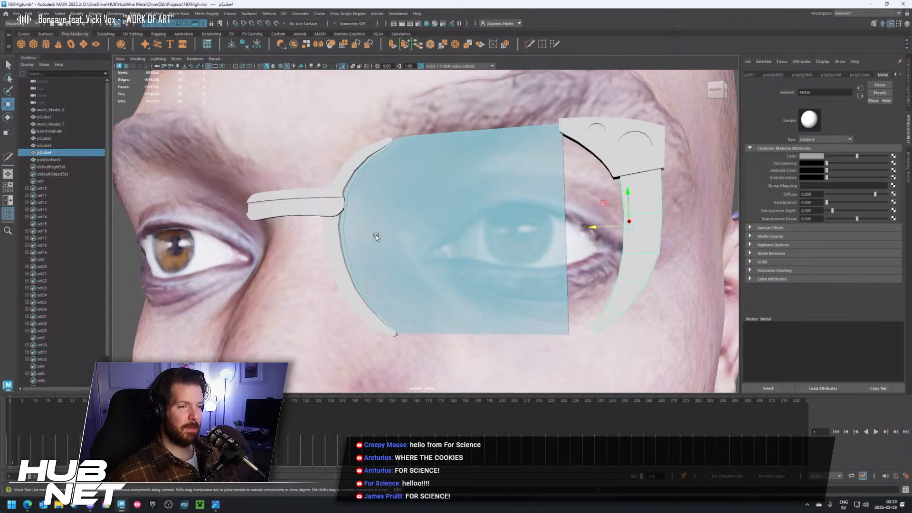
scroll(375, 236, "down", 3)
left_click_drag(376, 235, 442, 228, "alt")
scroll(476, 212, "up", 4)
scroll(438, 210, "up", 2)
left_click(432, 188)
left_click(529, 44)
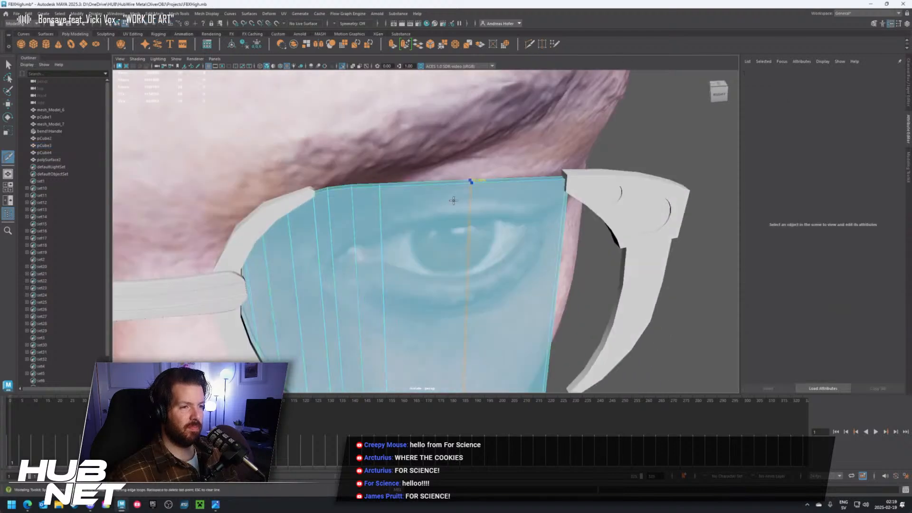
left_click(439, 207, "ctrl")
left_click(511, 188, "ctrl")
scroll(490, 200, "up", 1)
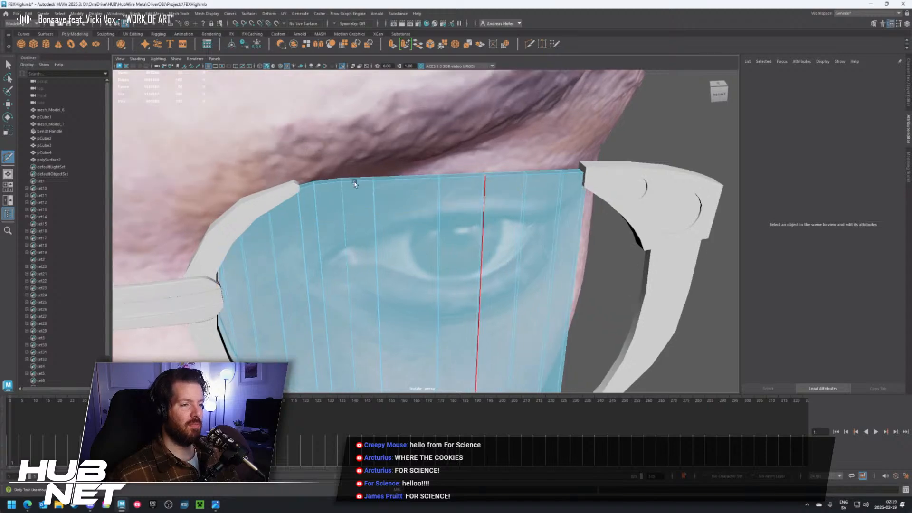
Refine the lens's upper inner curve by adjusting a short top edge and sliding two vertical edge loops toward the outer side
key("w")
left_click(341, 180)
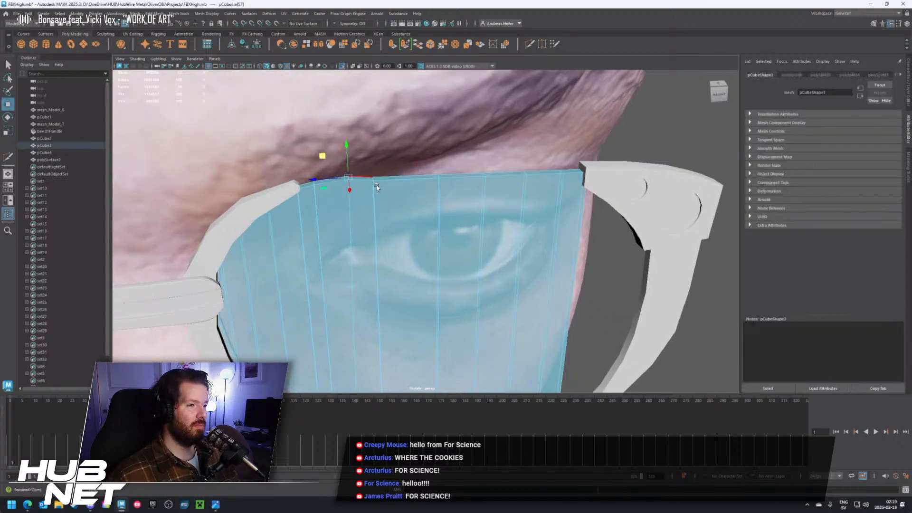
double_click(346, 232)
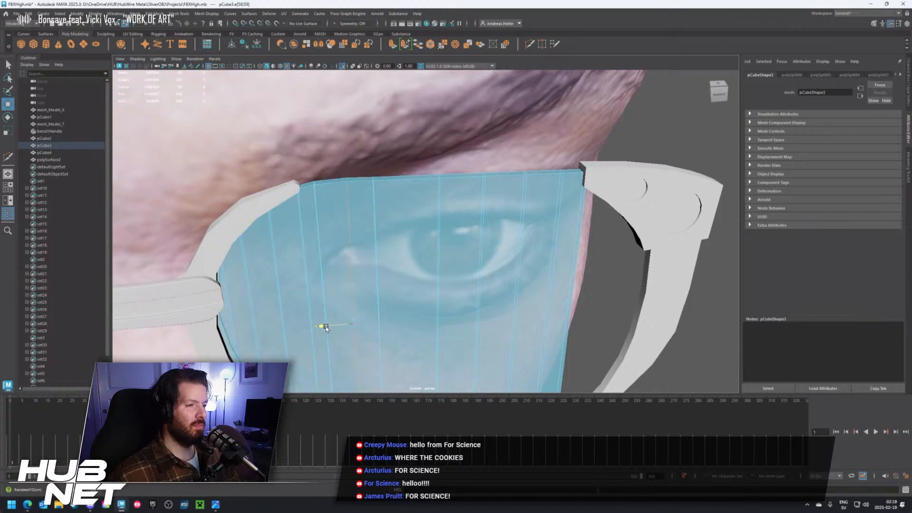
left_click_drag(322, 326, 328, 326)
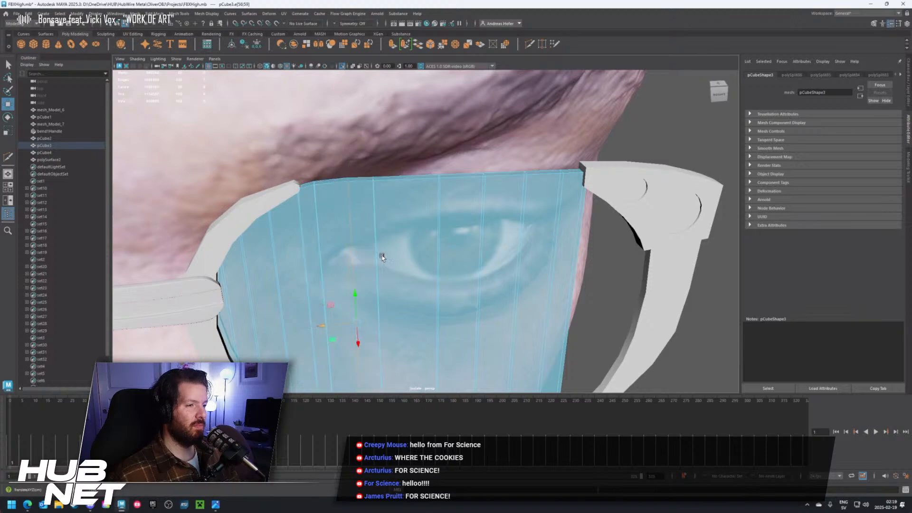
left_click(338, 181)
left_click(348, 148)
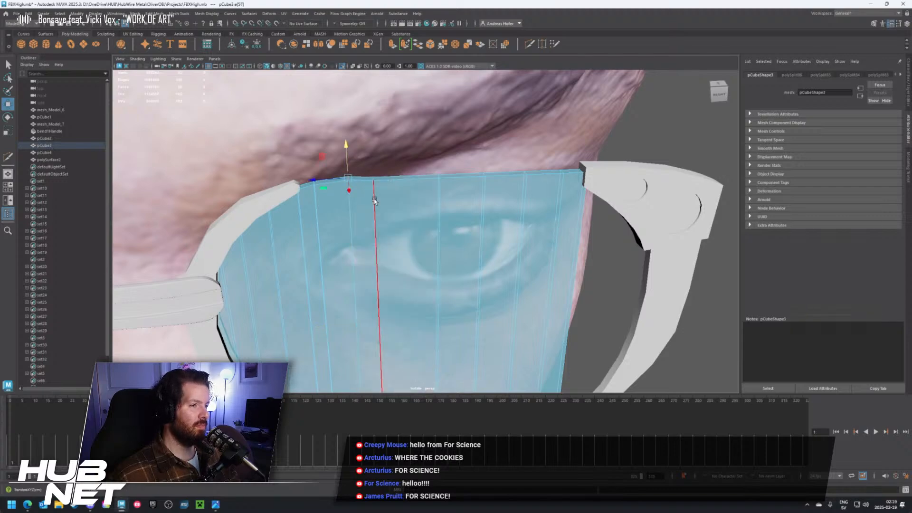
double_click(375, 223)
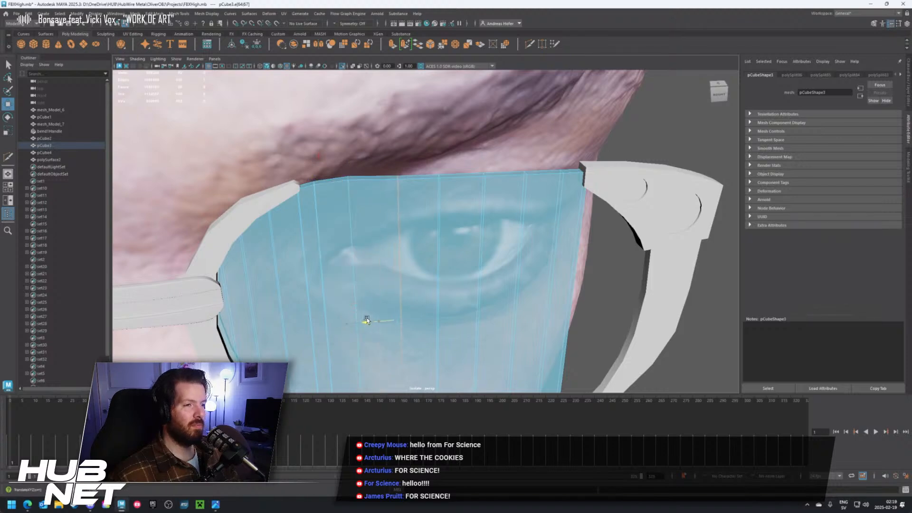
left_click_drag(366, 319, 394, 319)
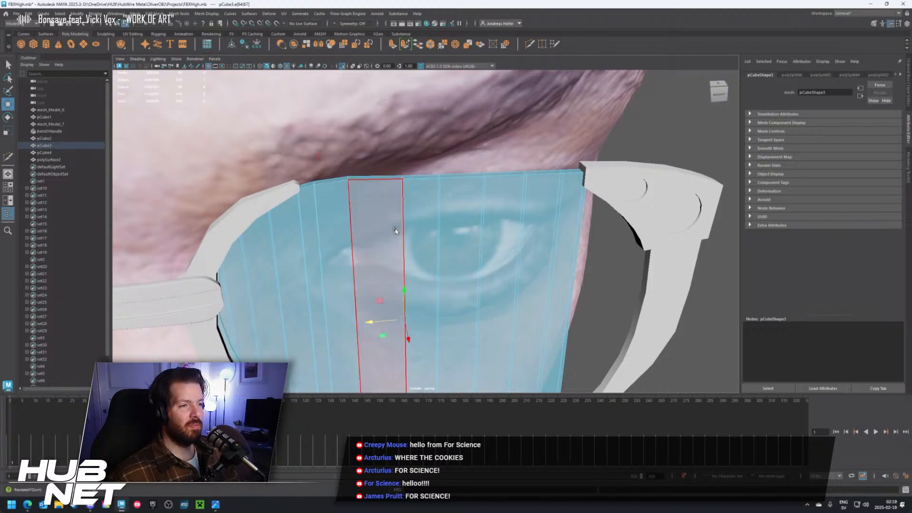
Raise the short top edge of the lens's middle vertical loop to round the upper rim
left_click(443, 176)
double_click(402, 178)
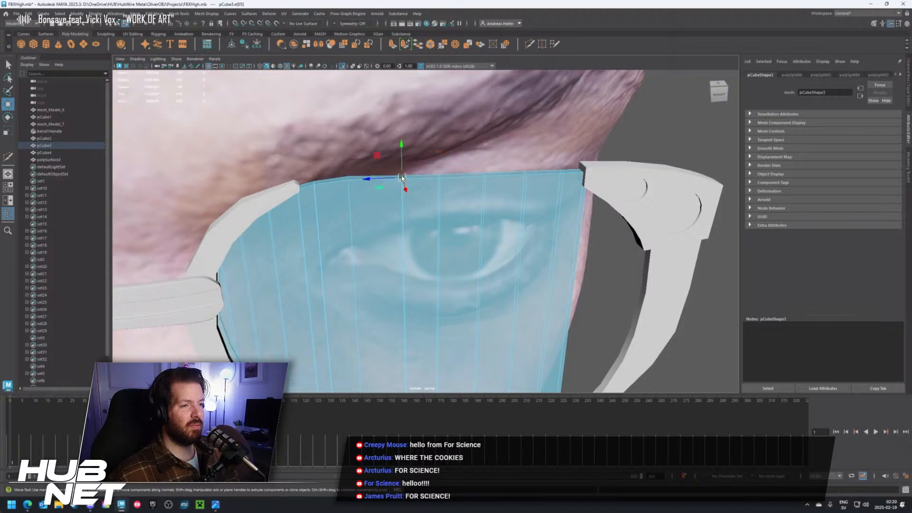
left_click(350, 215)
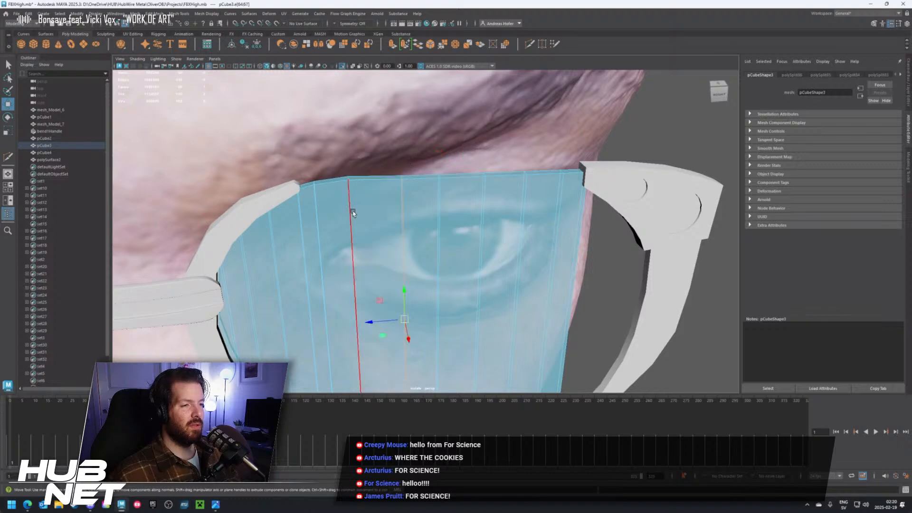
left_click(404, 176)
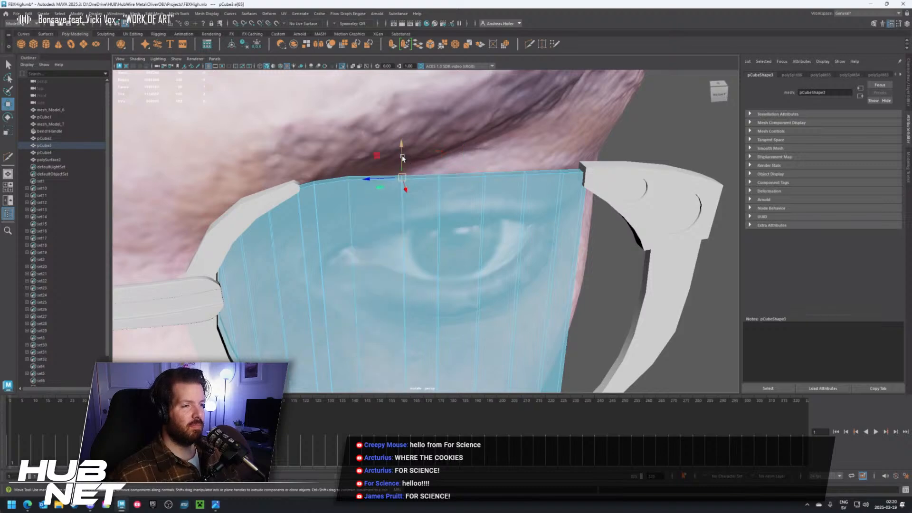
left_click_drag(404, 177, 402, 169, "alt")
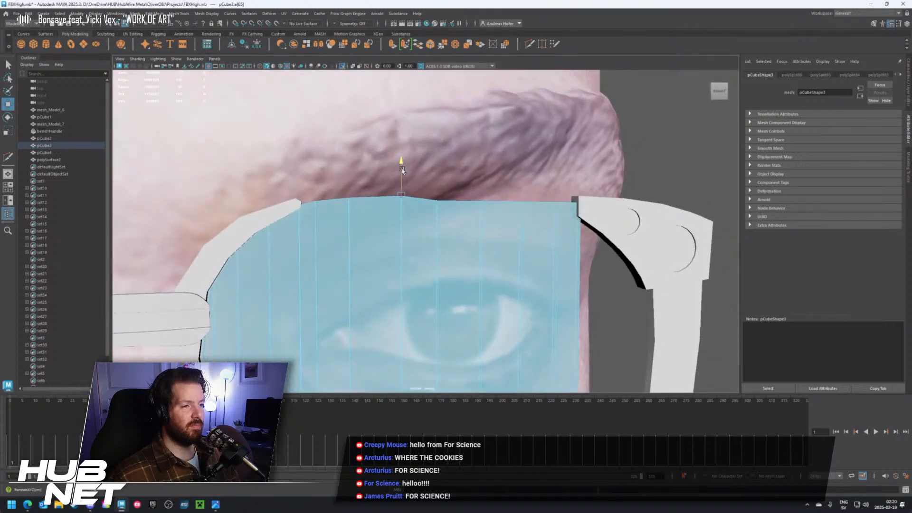
Raise the remaining short top edges toward the hinge plate so the lens's upper rim forms a smooth arc
left_click_drag(454, 205, 397, 223, "alt")
left_click(436, 166)
scroll(398, 224, "up", 5)
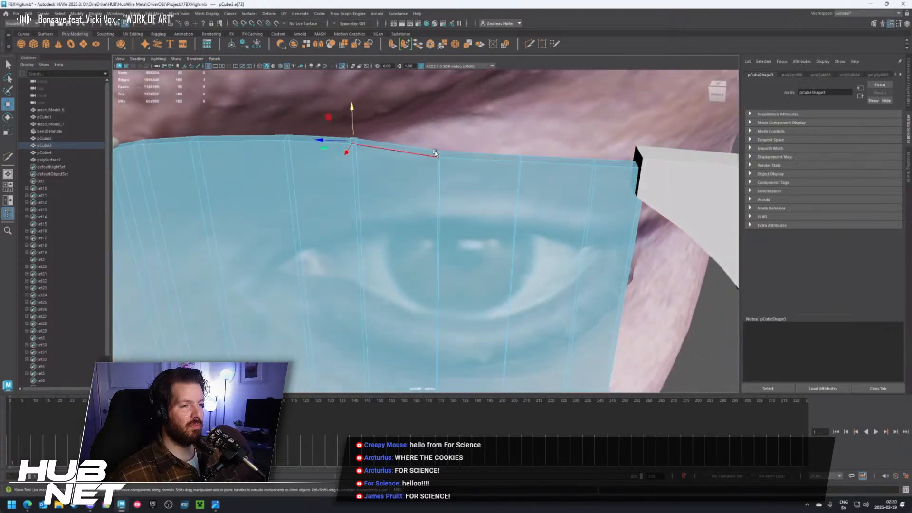
left_click(440, 152)
left_click_drag(438, 127, 444, 130)
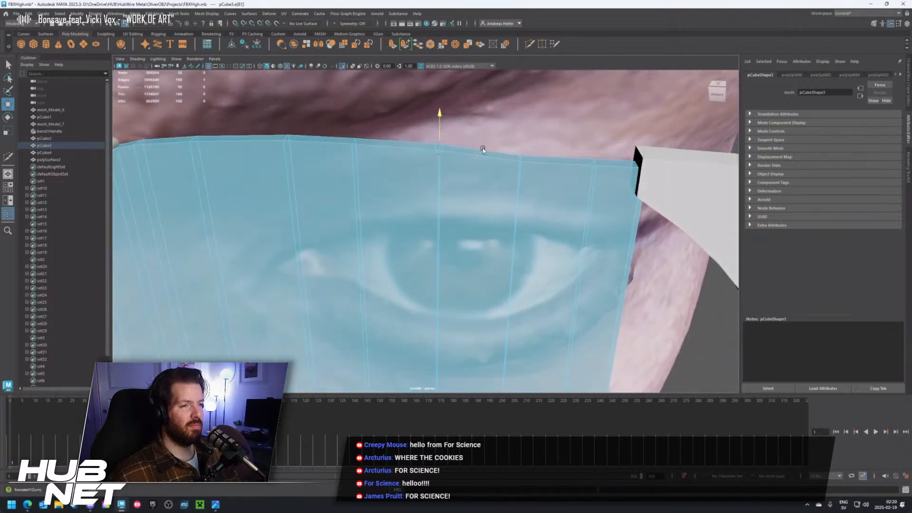
left_click(521, 160)
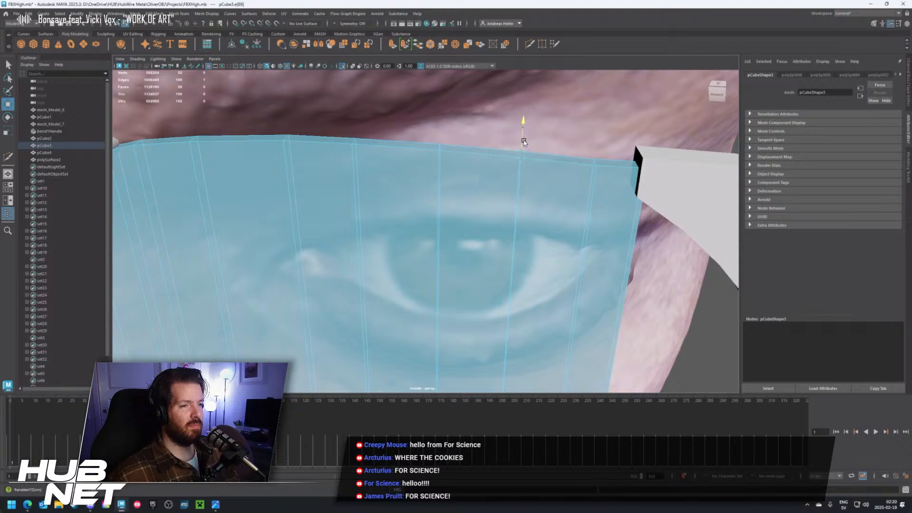
left_click(596, 161)
scroll(520, 204, "down", 5)
scroll(517, 201, "up", 4)
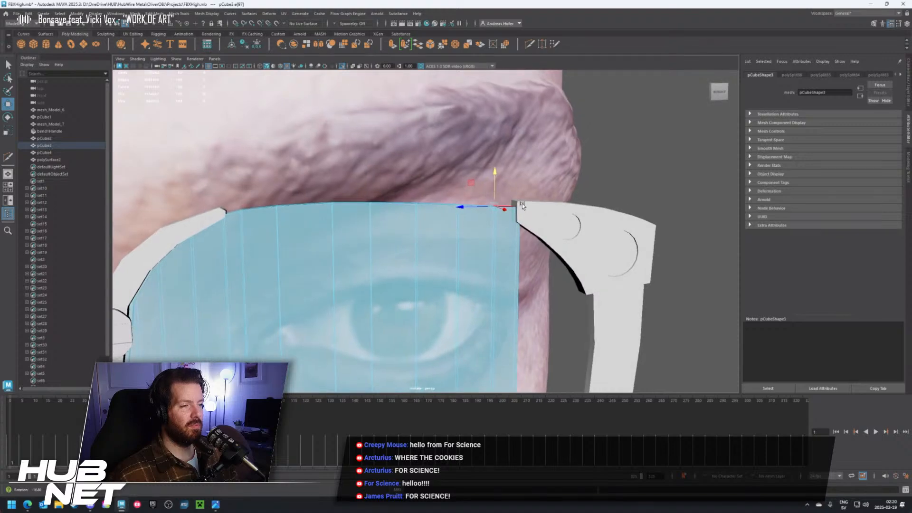
left_click(646, 186)
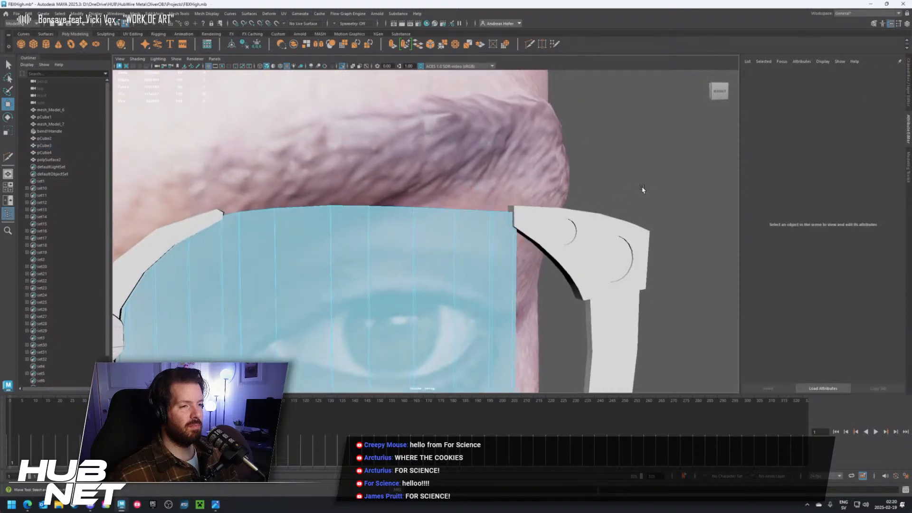
Move the lens's narrow outer side face inward, away from the hinge plate
scroll(638, 195, "down", 3)
scroll(608, 231, "down", 2)
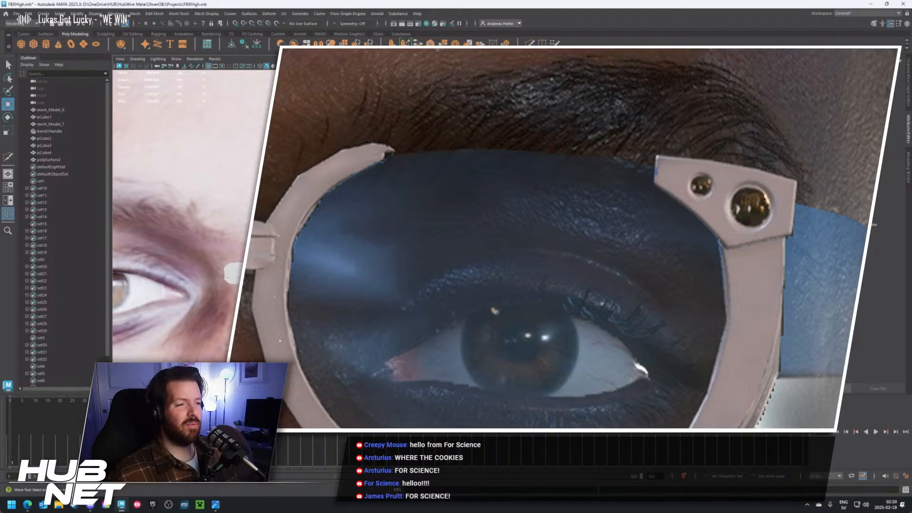
middle_click_drag(475, 238, 355, 263, "alt")
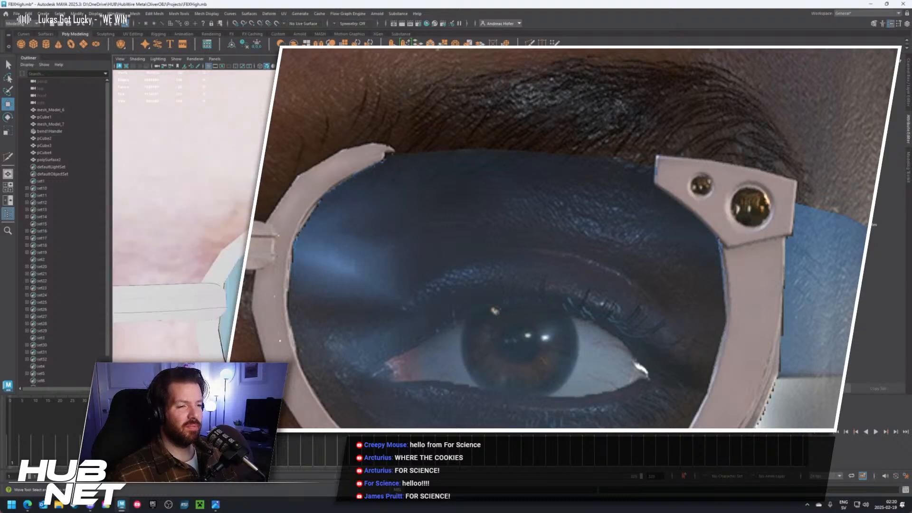
left_click_drag(354, 264, 437, 252, "alt")
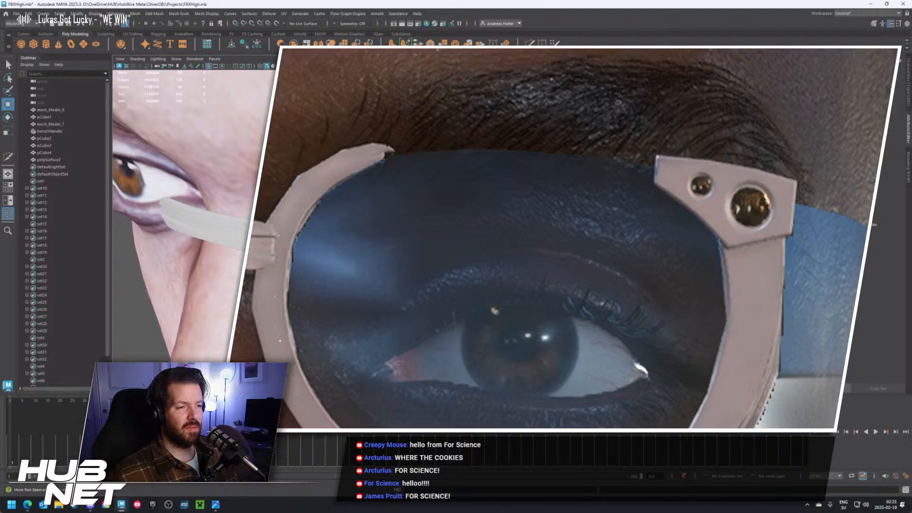
left_click(427, 252)
right_click(536, 238)
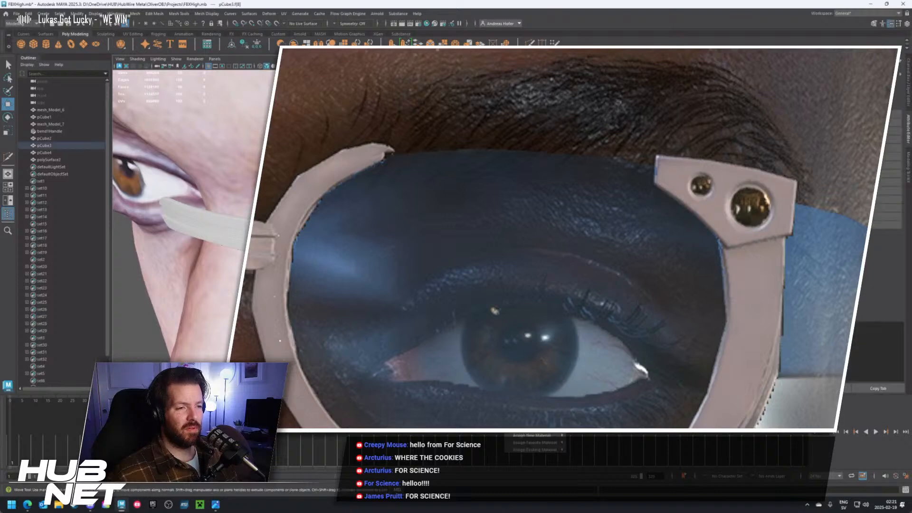
right_click_drag(535, 237, 535, 271)
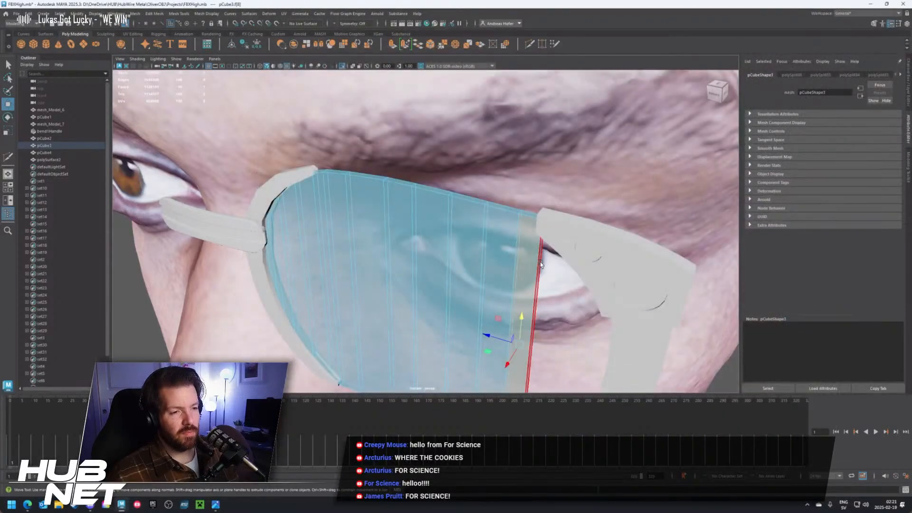
left_click(543, 281)
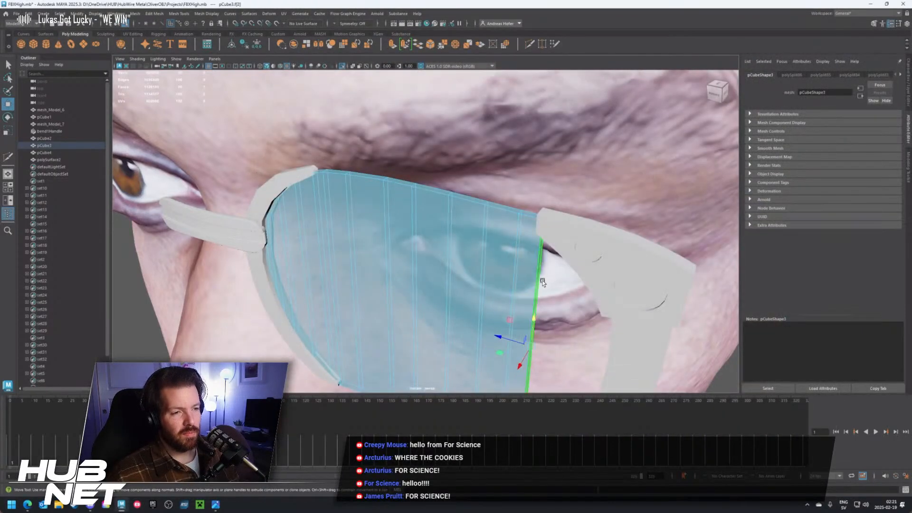
left_click_drag(497, 335, 488, 334)
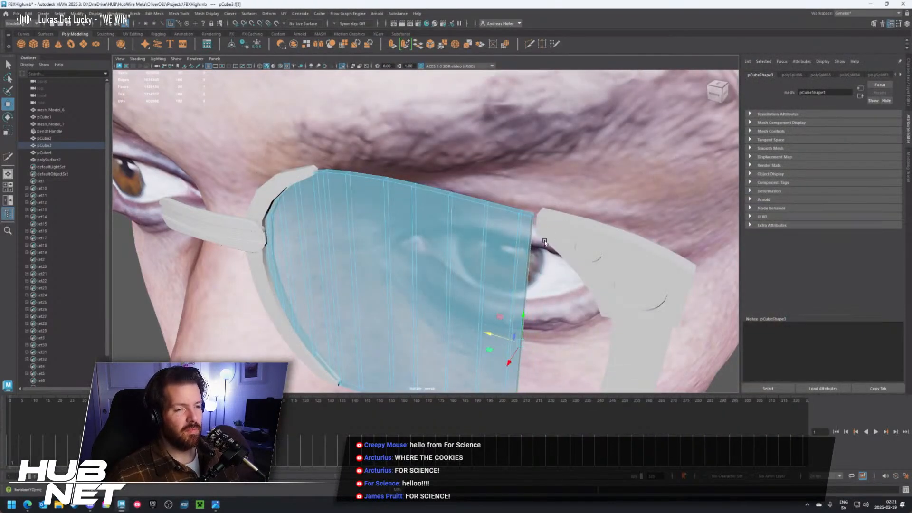
Lower the short edge at the lens's upper outer corner to slope the corner downward
right_click_drag(520, 250, 521, 231)
left_click_drag(536, 200, 535, 231)
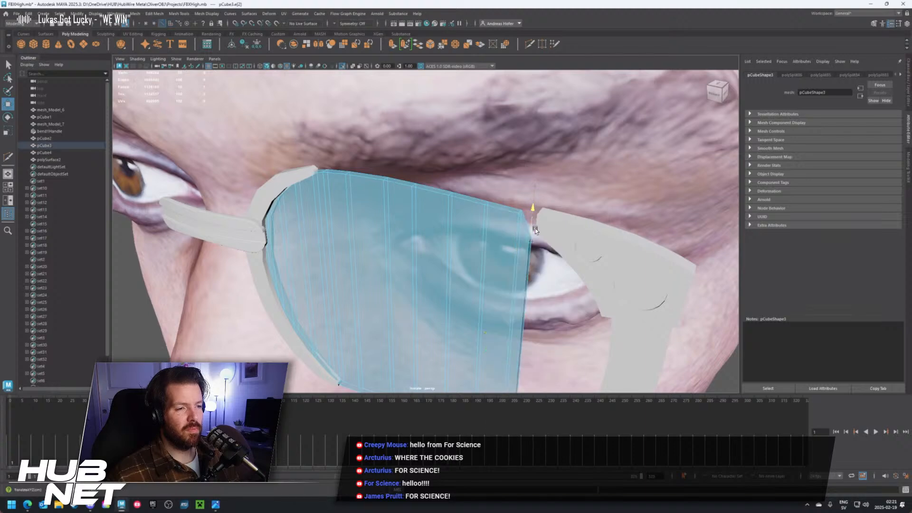
left_click_drag(575, 277, 589, 264, "alt")
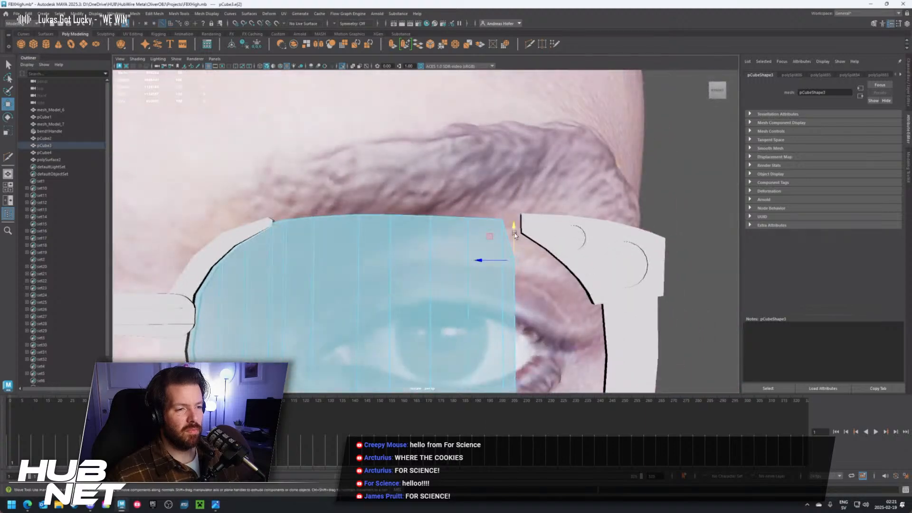
left_click_drag(514, 232, 515, 258)
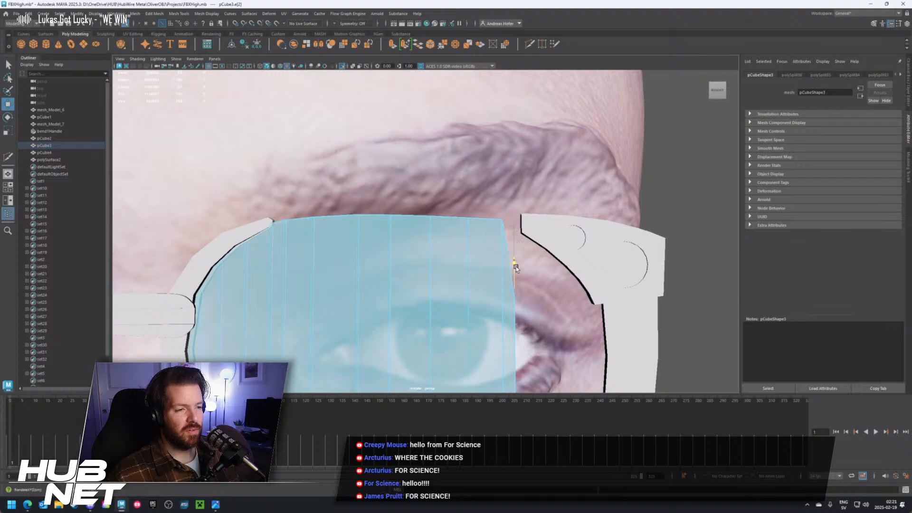
Move the lens's outer side face outward and slightly down until it meets the outer curved frame piece
left_click_drag(564, 320, 437, 210, "alt")
right_click_drag(437, 210, 439, 213)
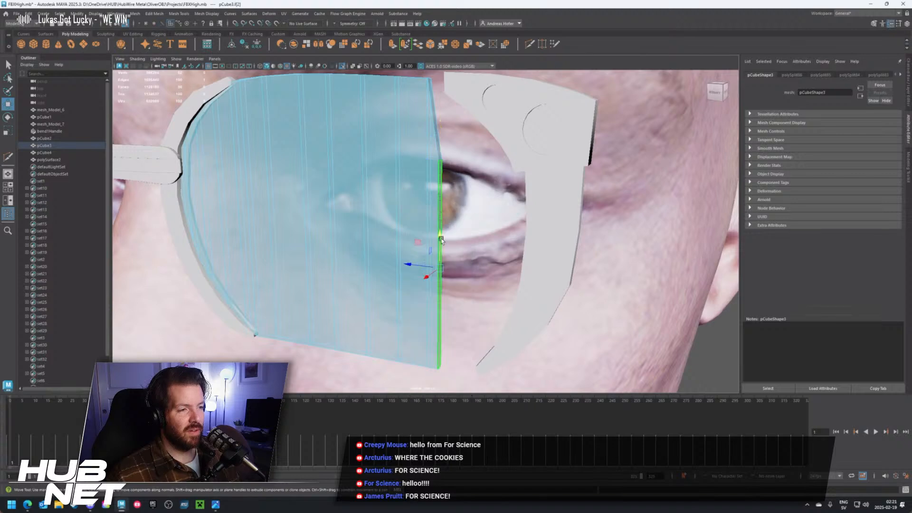
left_click_drag(409, 265, 456, 282)
key("f")
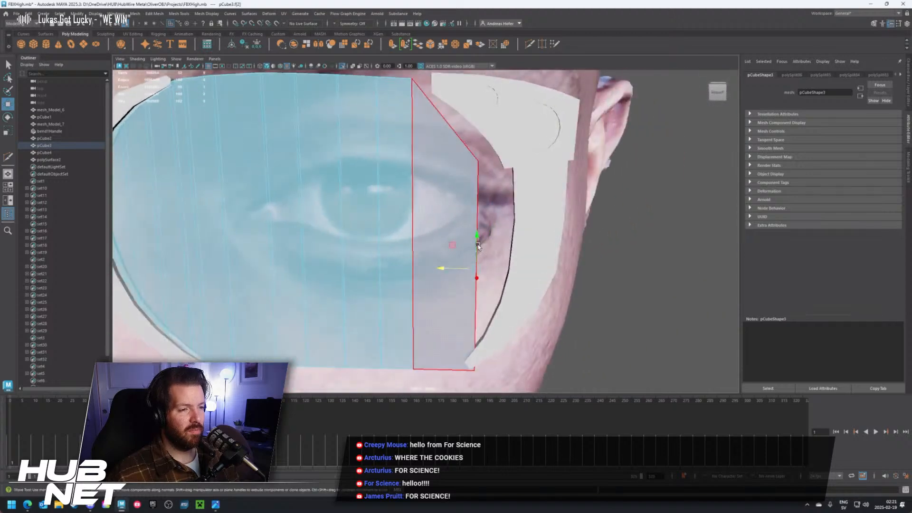
left_click_drag(478, 246, 457, 263)
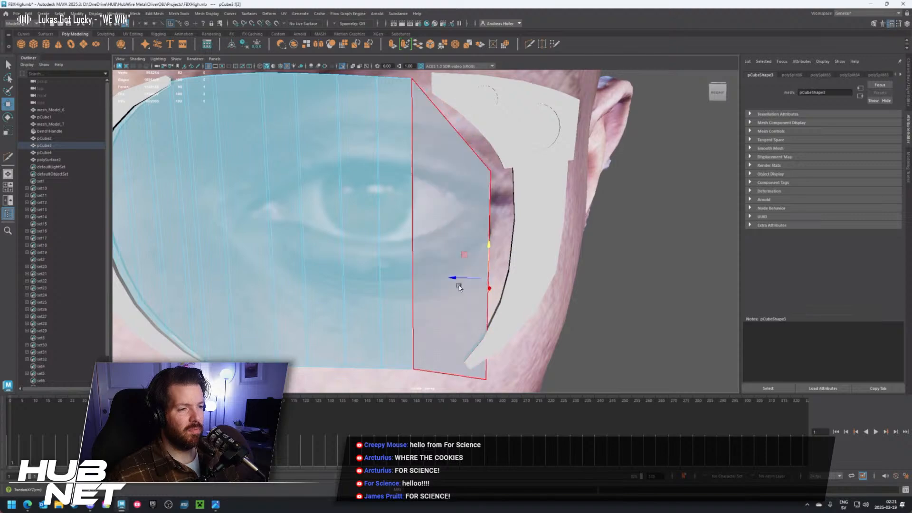
left_click_drag(460, 279, 475, 278)
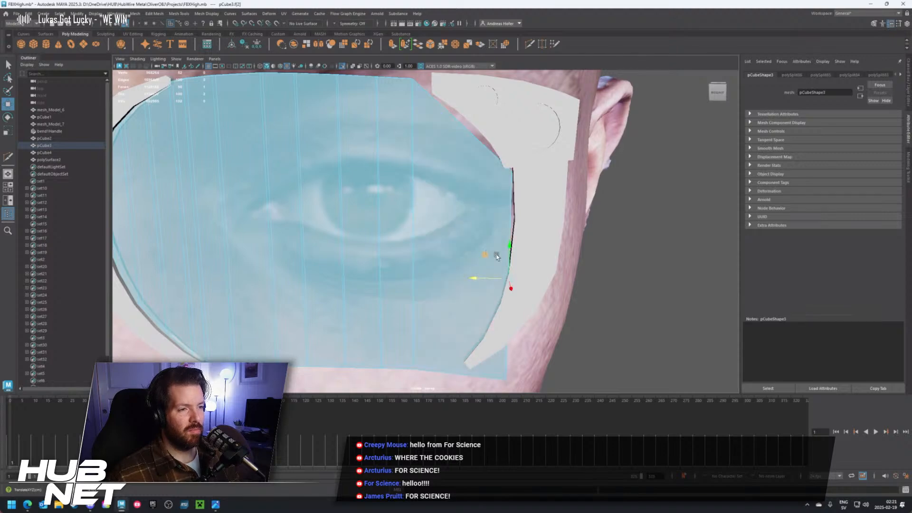
left_click_drag(510, 245, 512, 243)
left_click_drag(494, 275, 490, 244)
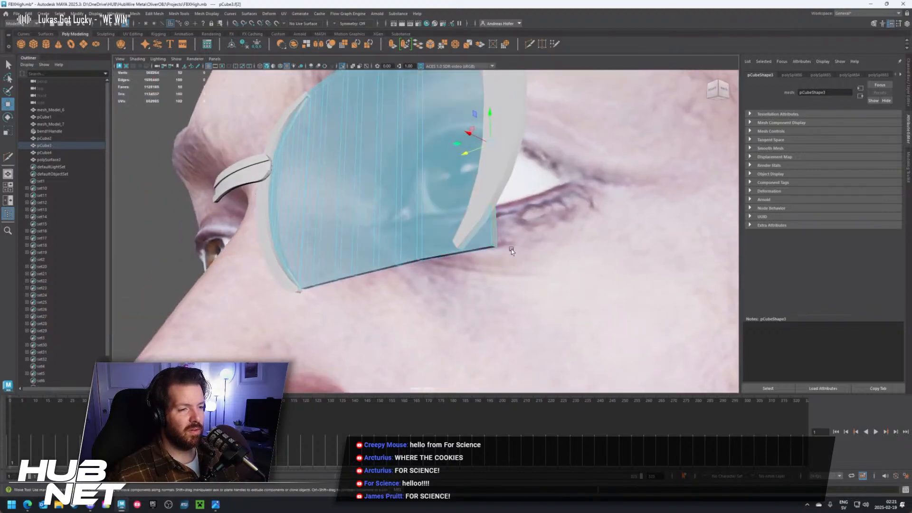
Move the short edge at the lens's lower outer corner up and outward so it tucks behind the curved frame piece
left_click(494, 246)
right_click(494, 243)
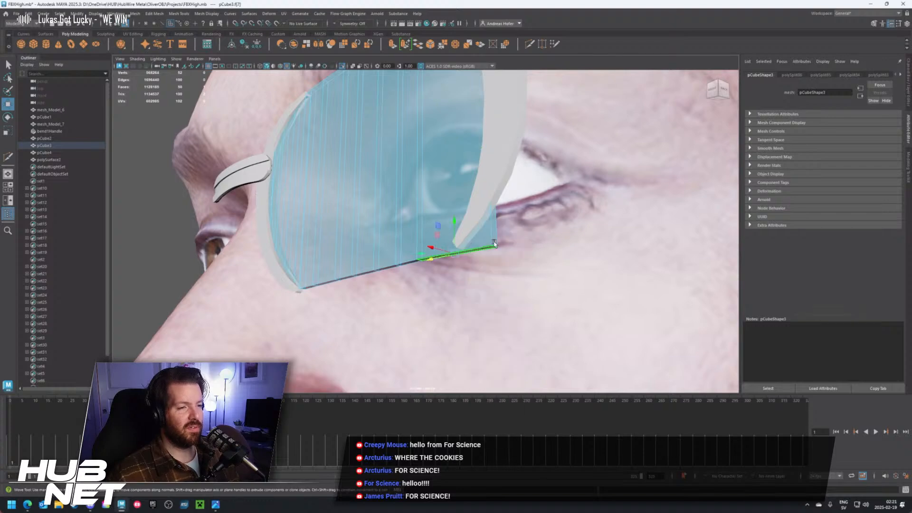
left_click(494, 247)
left_click(494, 242)
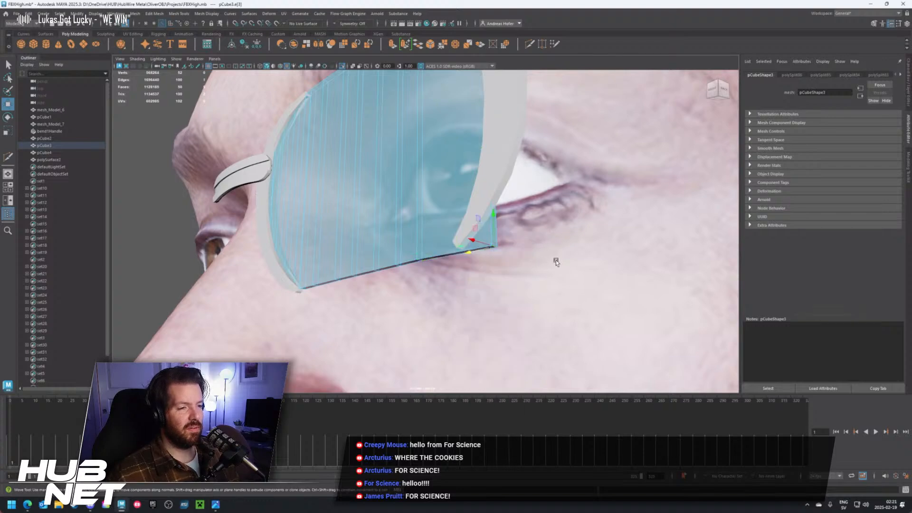
left_click_drag(500, 241, 596, 257, "alt")
left_click_drag(402, 203, 391, 145)
middle_click_drag(473, 126, 456, 203, "alt")
left_click_drag(456, 203, 432, 208, "alt")
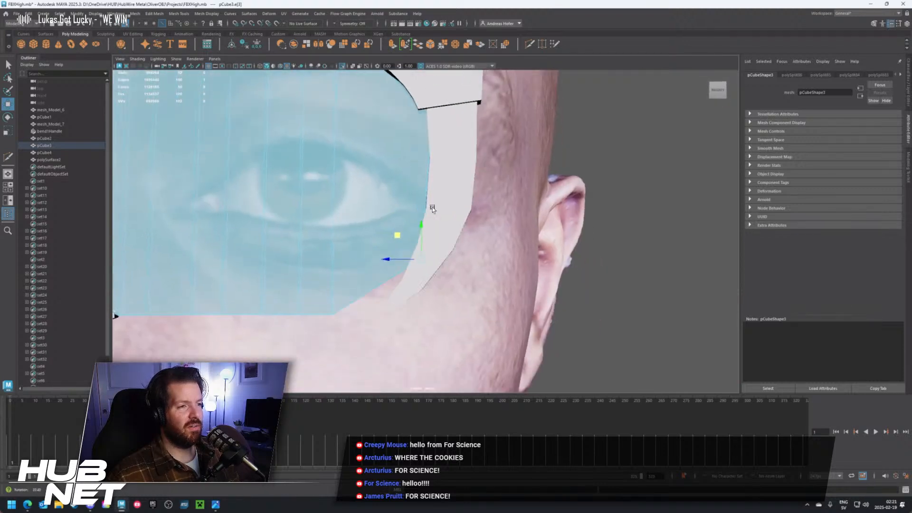
left_click_drag(397, 236, 411, 221)
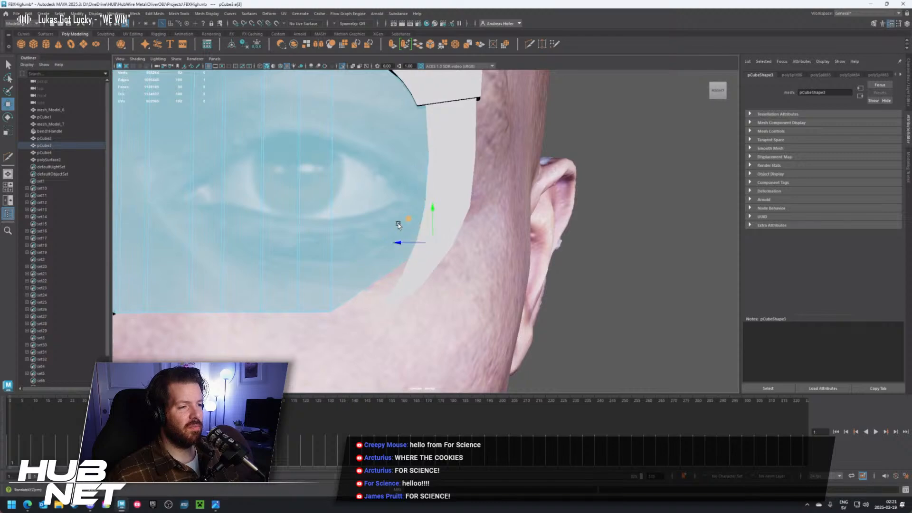
middle_click_drag(399, 202, 445, 192, "alt")
Lower the short top edge of the lens's outermost inner vertical loop below the hinge plate
left_click(391, 233)
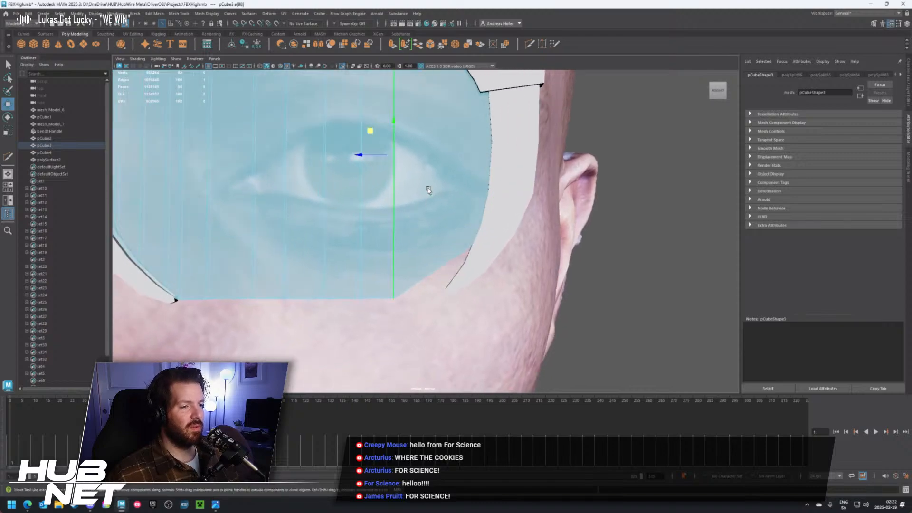
scroll(430, 181, "down", 5)
scroll(431, 197, "up", 5)
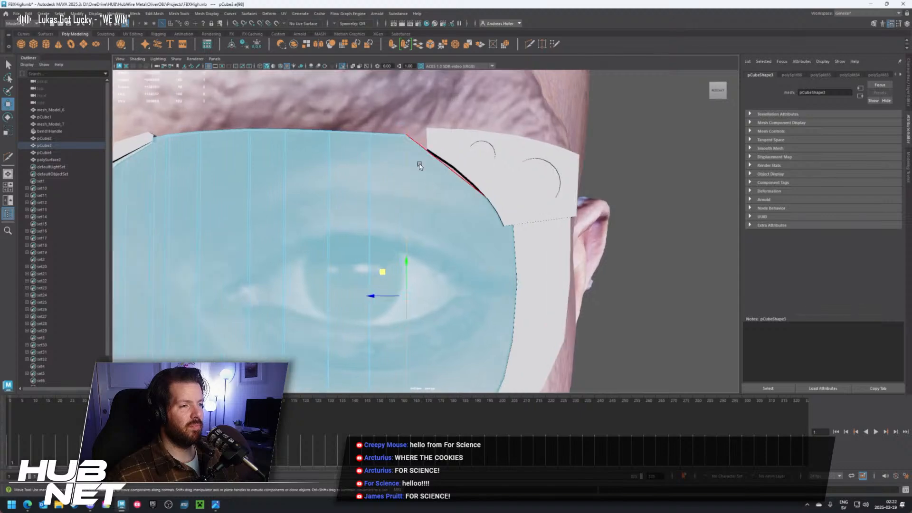
left_click_drag(419, 166, 422, 191, "alt")
right_click_drag(403, 114, 403, 96)
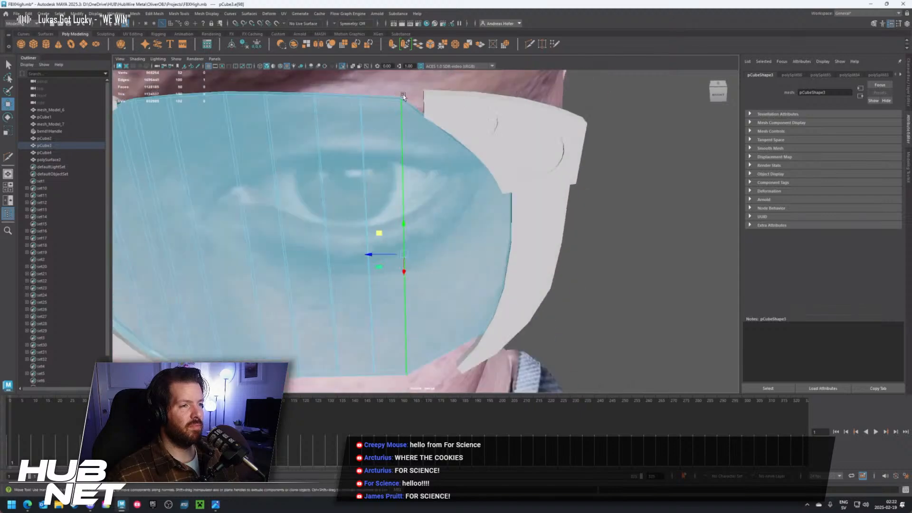
left_click(402, 97)
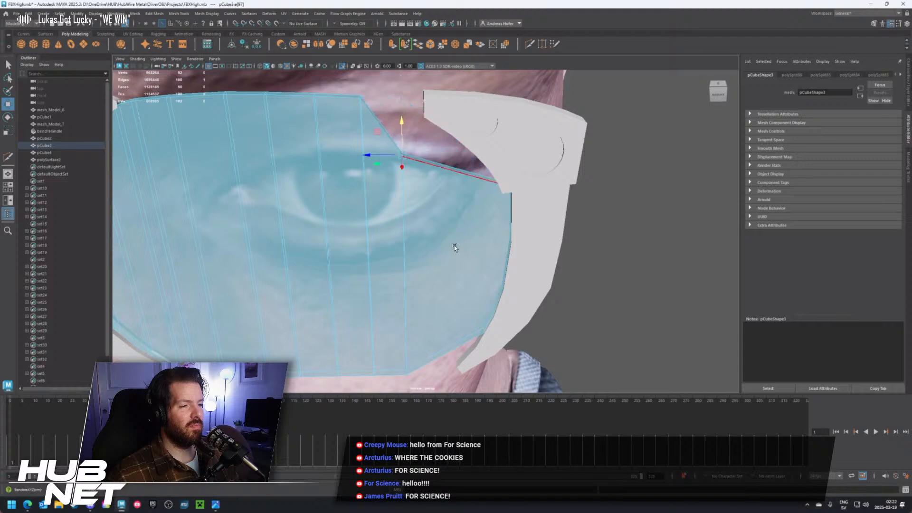
Slide the lens's outermost inner vertical edge loop outward until its lower end meets the tip of the curved frame piece
left_click_drag(442, 209, 411, 187, "alt")
right_click_drag(412, 187, 414, 161)
left_click(388, 157)
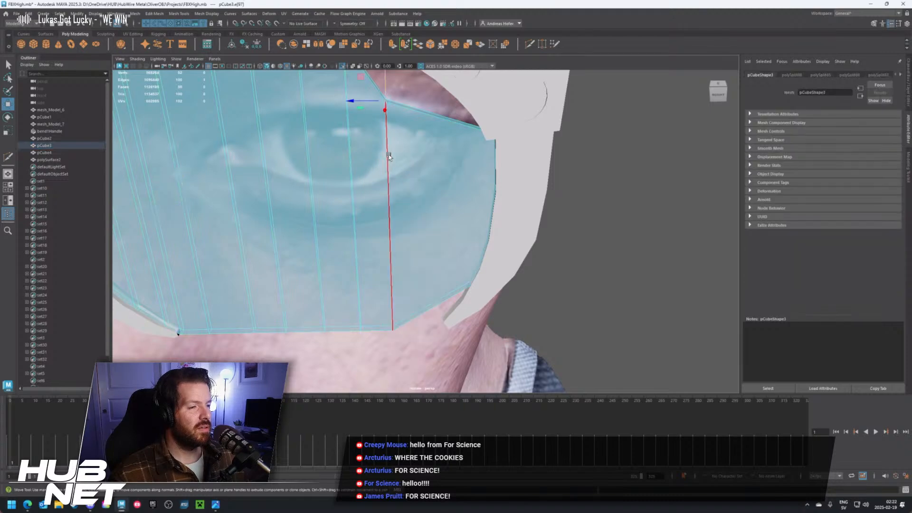
double_click(389, 156)
left_click_drag(386, 221, 492, 251)
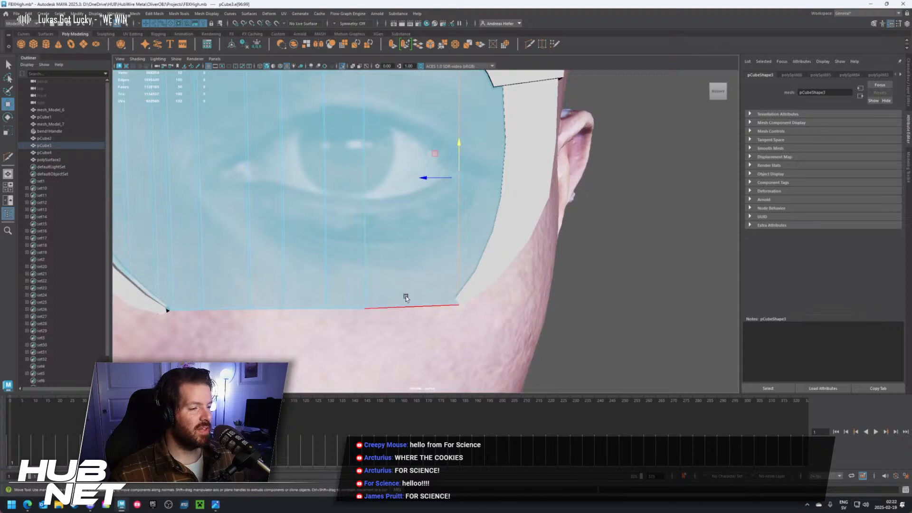
left_click(460, 238)
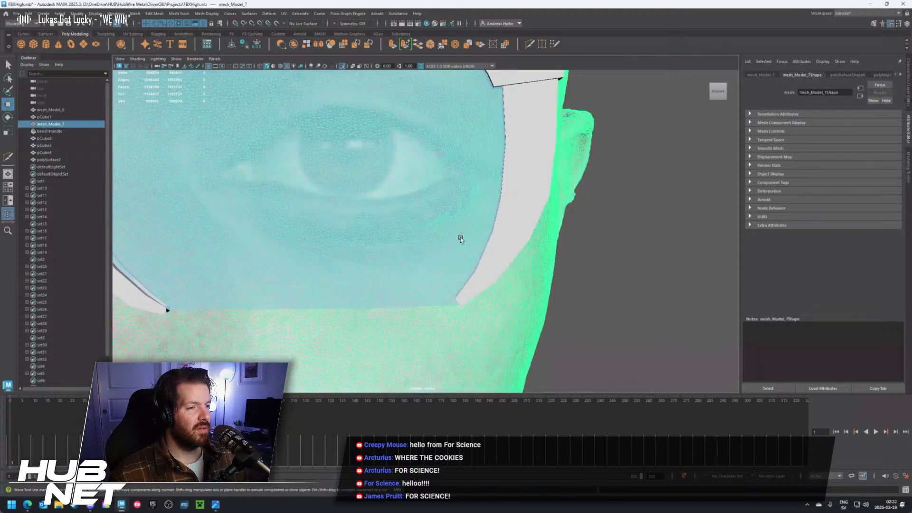
Nudge the lens's outermost inner vertical edge loop sideways and raise its short top edge to the curved underside of the hinge plate
left_click(614, 277)
mouse_move(436, 199)
right_mouse_down()
mouse_move(426, 203)
mouse_move(426, 192)
right_mouse_up()
left_click(425, 203)
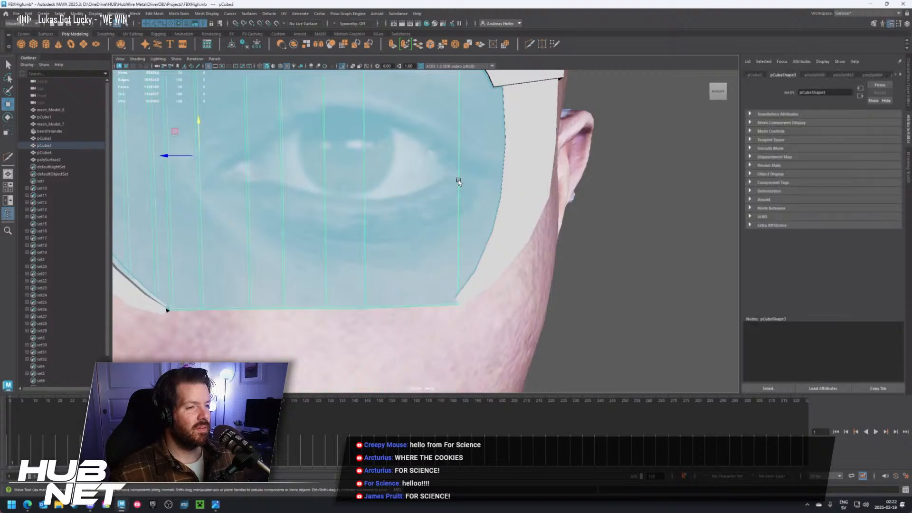
double_click(458, 179)
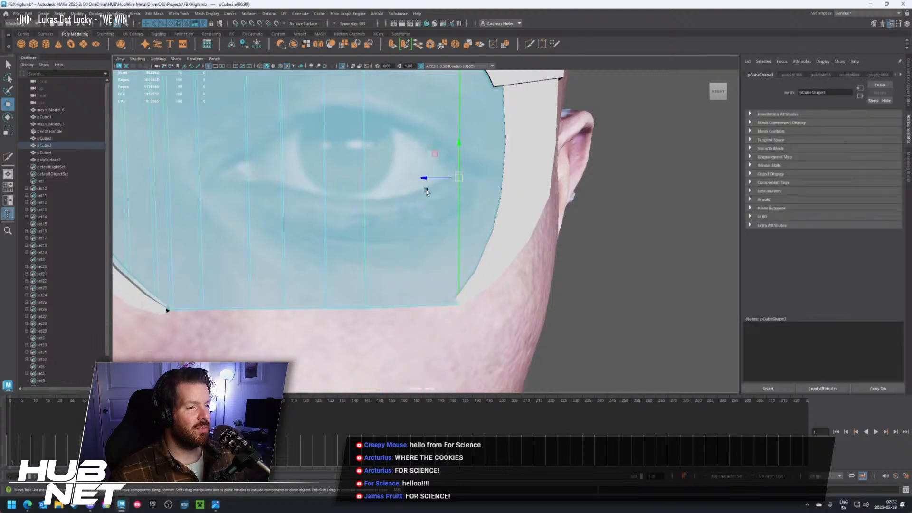
left_click_drag(428, 179, 414, 180)
left_click_drag(481, 150, 445, 170, "alt")
right_click_drag(445, 171, 446, 162)
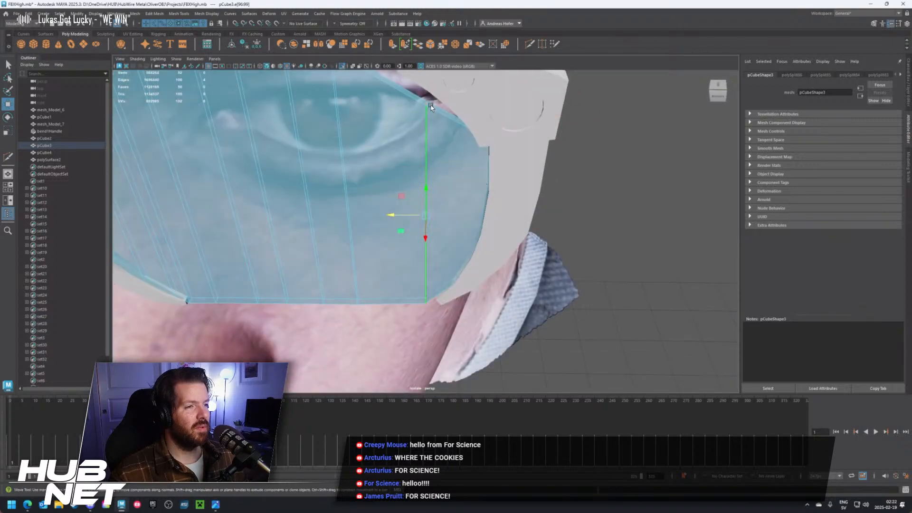
left_click(427, 104)
left_click_drag(423, 91, 426, 89)
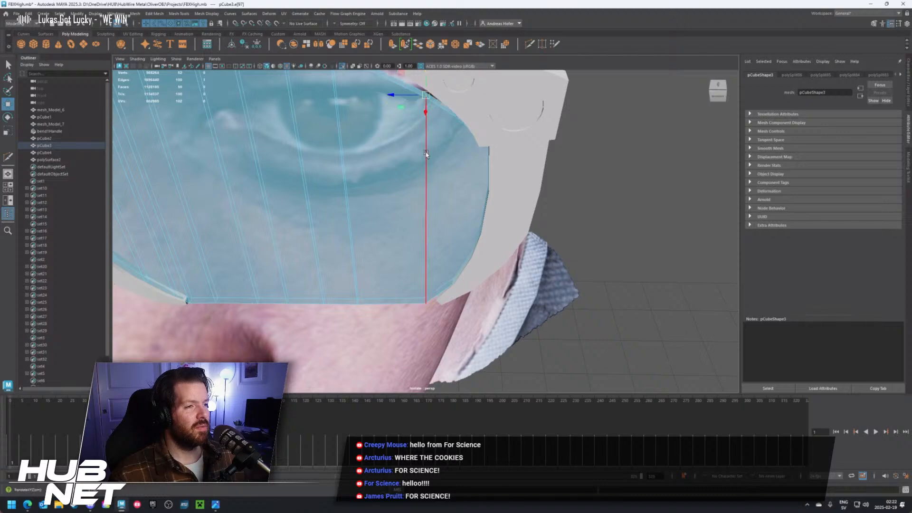
Slide the lens's outermost inner vertical edge loop slightly outward toward the curved frame piece
right_click_drag(426, 153, 426, 137)
double_click(427, 209)
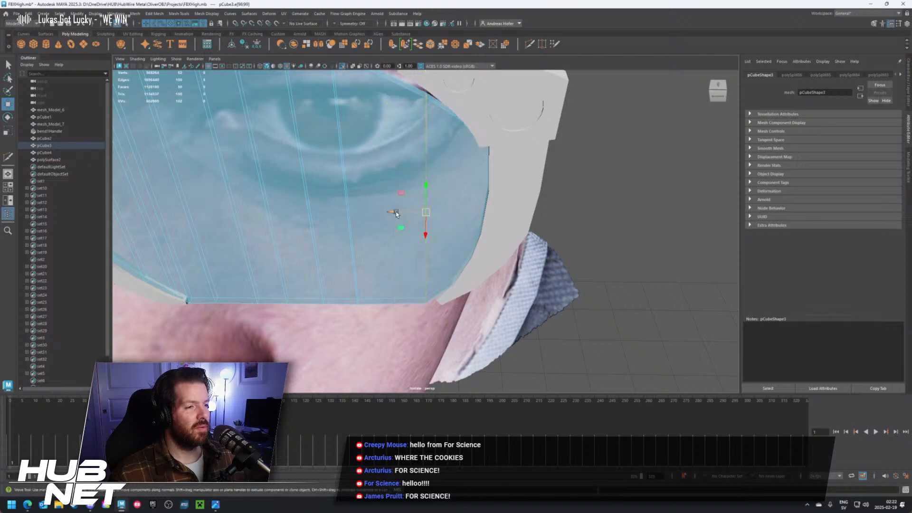
left_click_drag(406, 211, 485, 196)
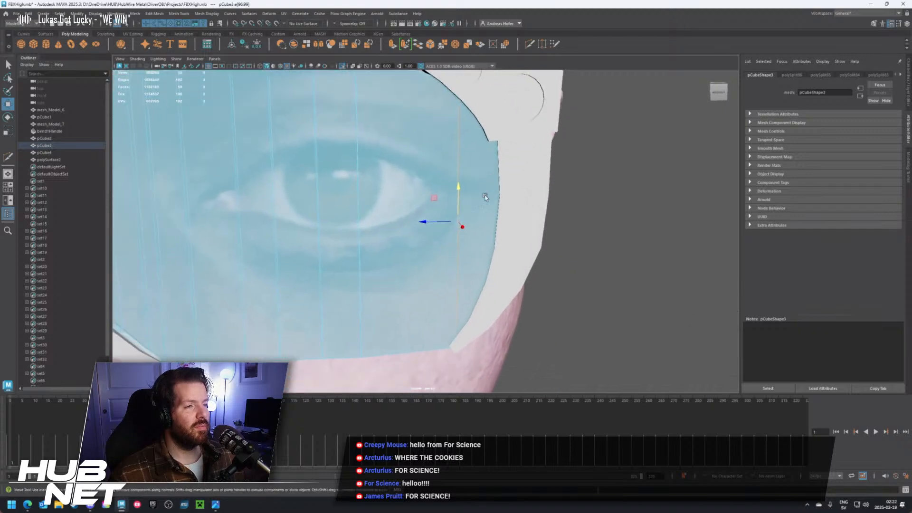
left_click(460, 201)
left_click(460, 202)
Slide the second vertical edge loop from the lens's outer side outward to the inner end of the hinge plate
left_click_drag(460, 201, 349, 245, "alt")
left_click(355, 190)
middle_click_drag(346, 217, 371, 218)
left_click(371, 216)
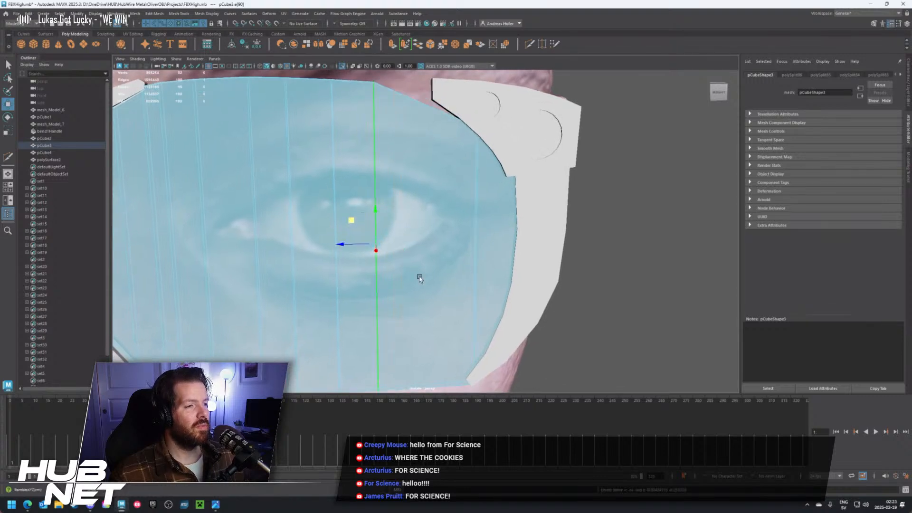
left_click_drag(435, 252, 403, 211, "alt")
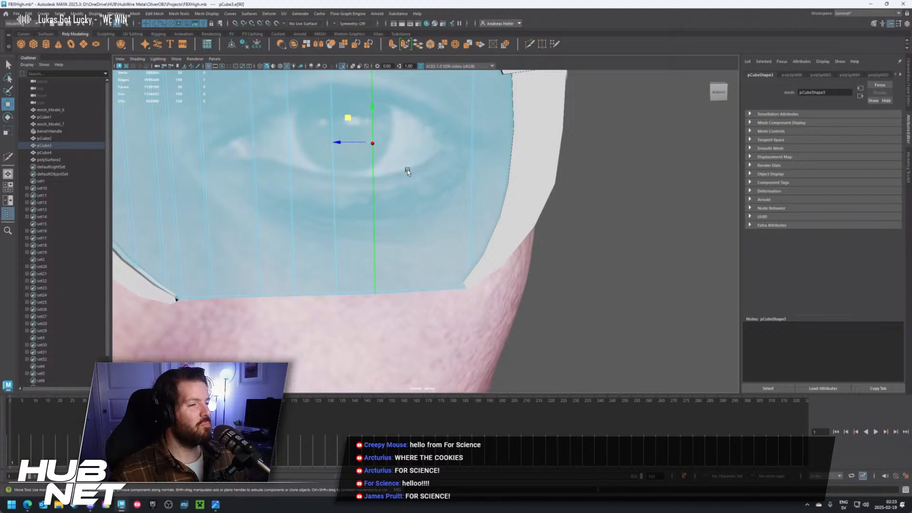
left_click_drag(407, 171, 384, 138, "alt")
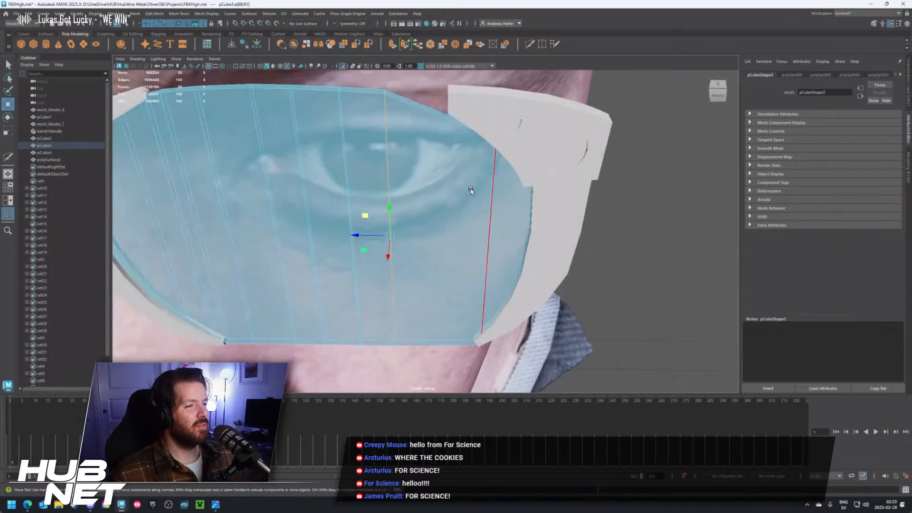
left_click_drag(425, 168, 425, 154, "alt")
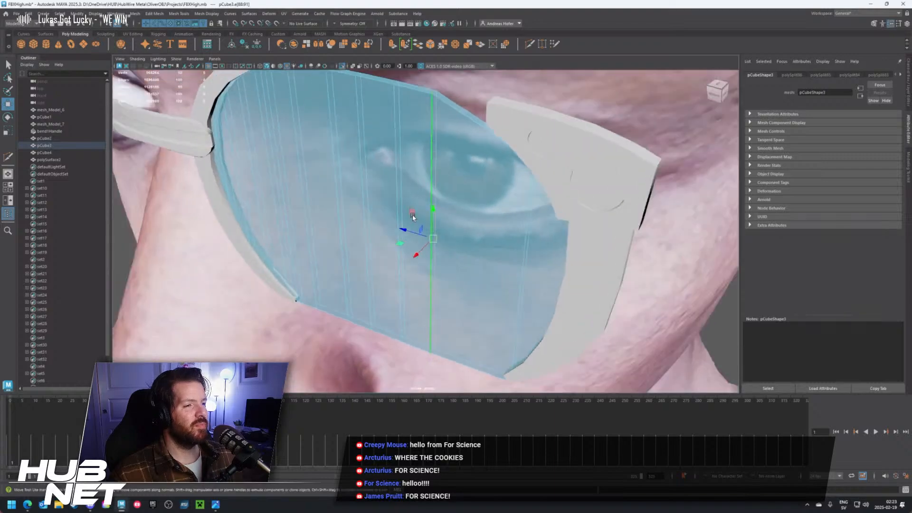
left_click_drag(413, 212, 428, 173)
Adjust the height of the loop below the hinge plate's inner end with Move and Scale so it follows the lens outline
key("r")
key("w")
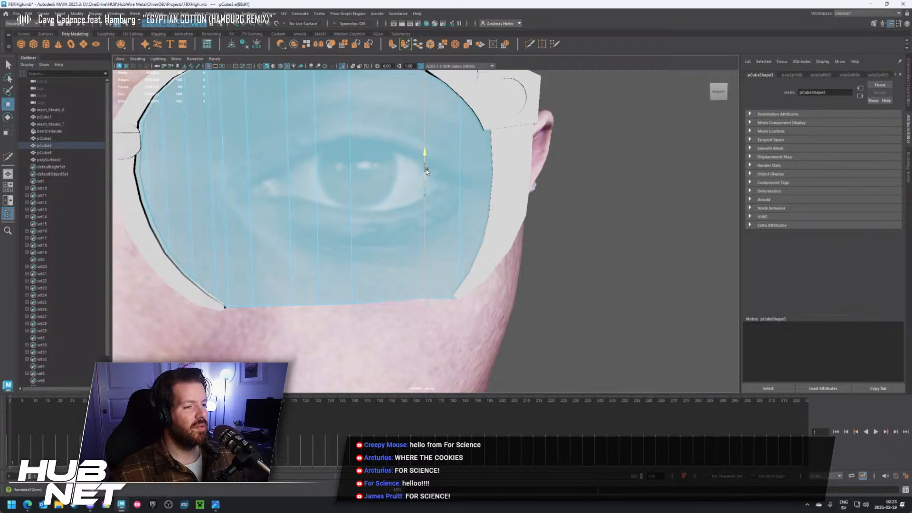
key("r")
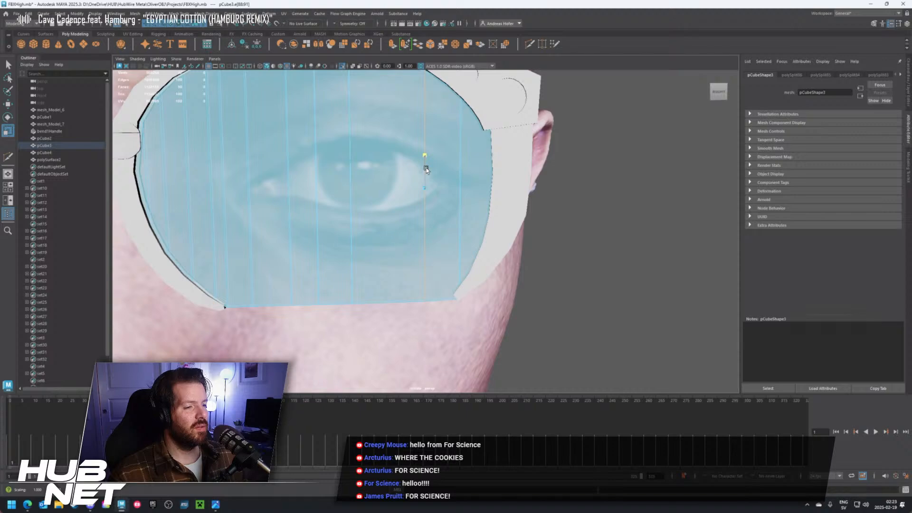
mouse_move(429, 226)
middle_mouse_down("alt")
mouse_move(428, 252)
mouse_move(433, 223)
middle_mouse_up("alt")
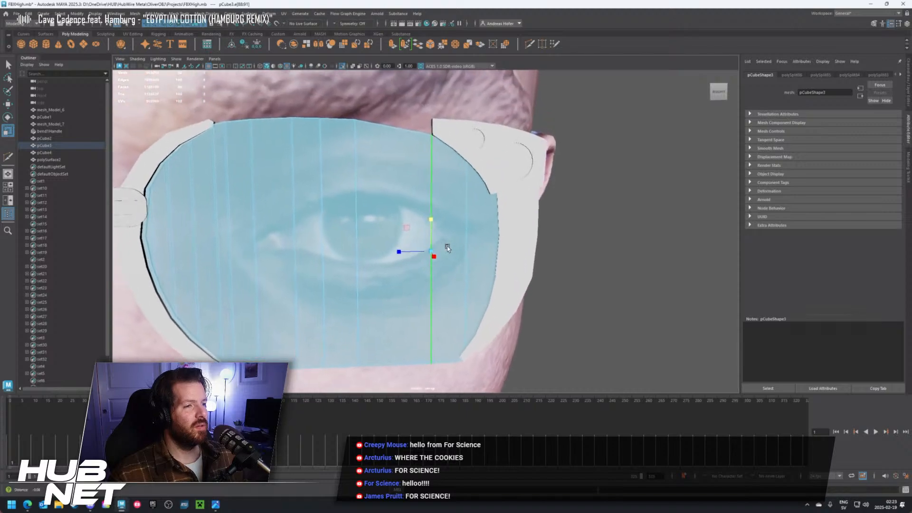
key("w")
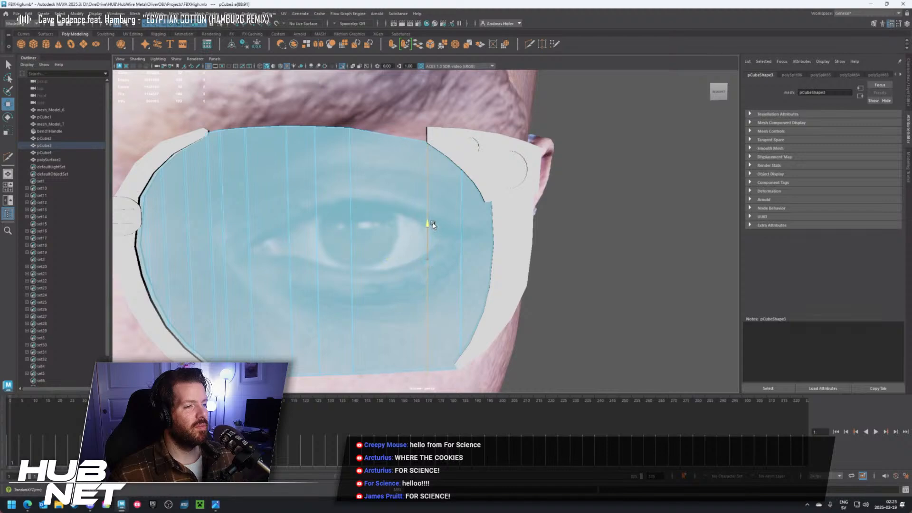
Slide the neighbouring vertical loop above the eye outward and lower its short top edge to smooth the lens's upper curve
left_click(349, 185)
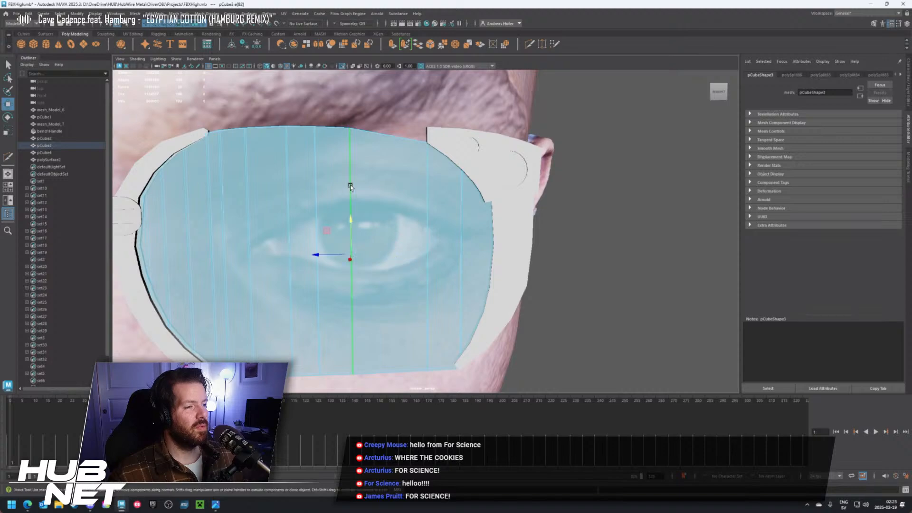
left_click_drag(316, 248, 360, 253)
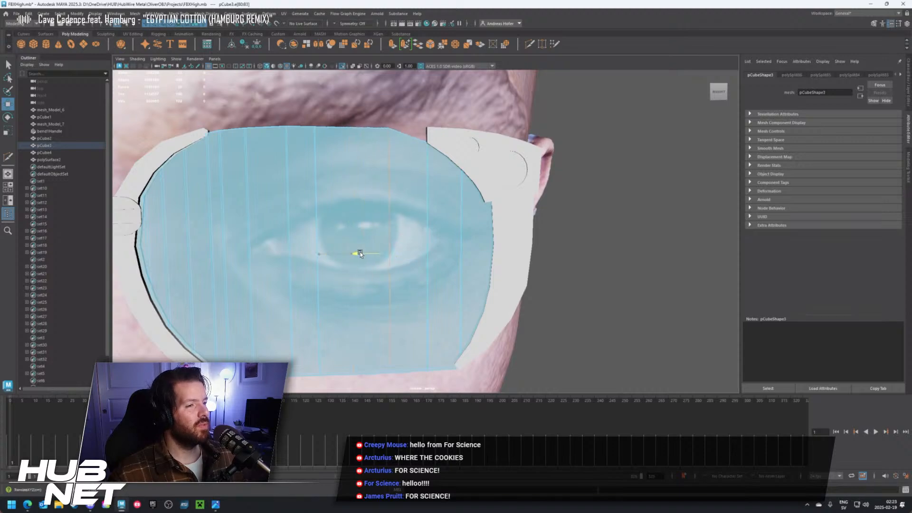
left_click_drag(414, 180, 406, 106, "alt")
right_click(406, 105)
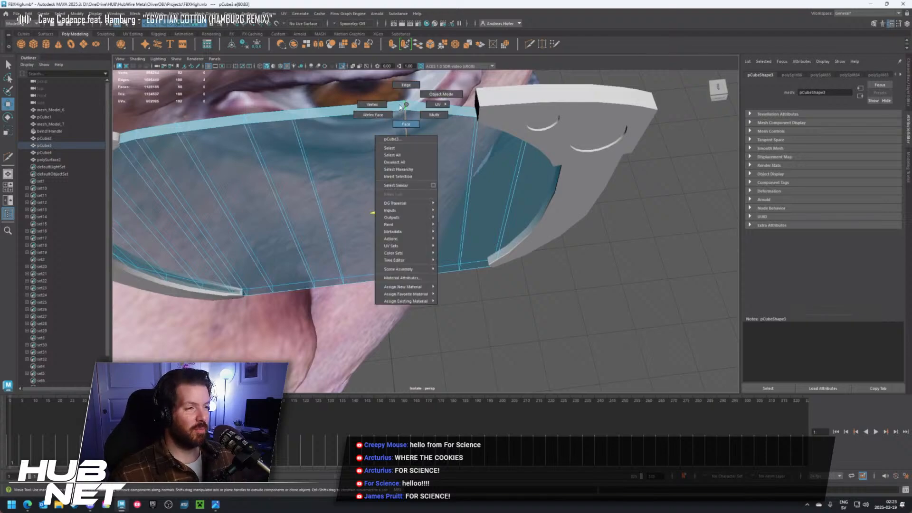
left_click(402, 107)
left_click(405, 111)
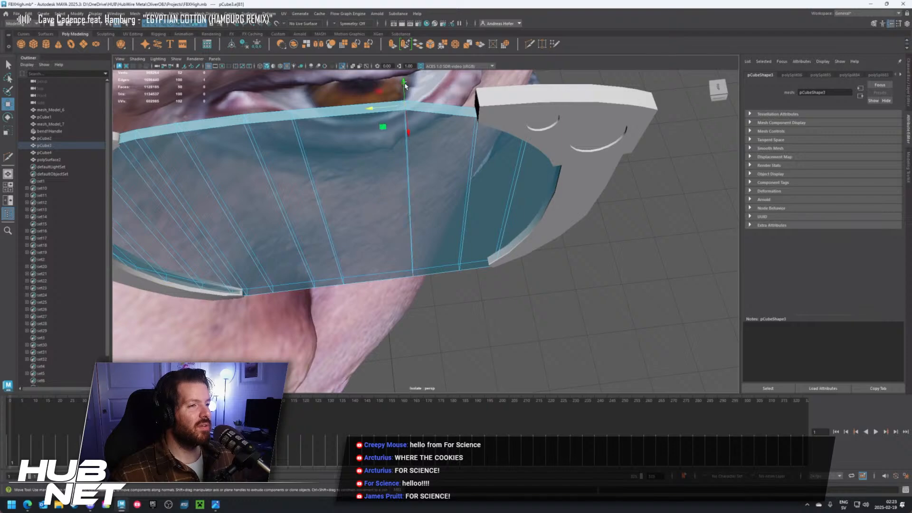
left_click_drag(403, 105, 428, 138, "alt")
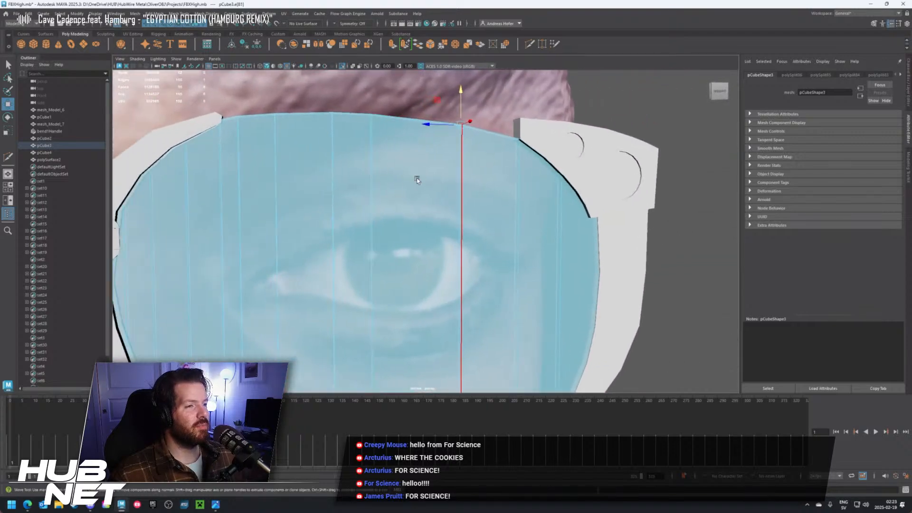
scroll(418, 179, "down", 3)
left_click(642, 255)
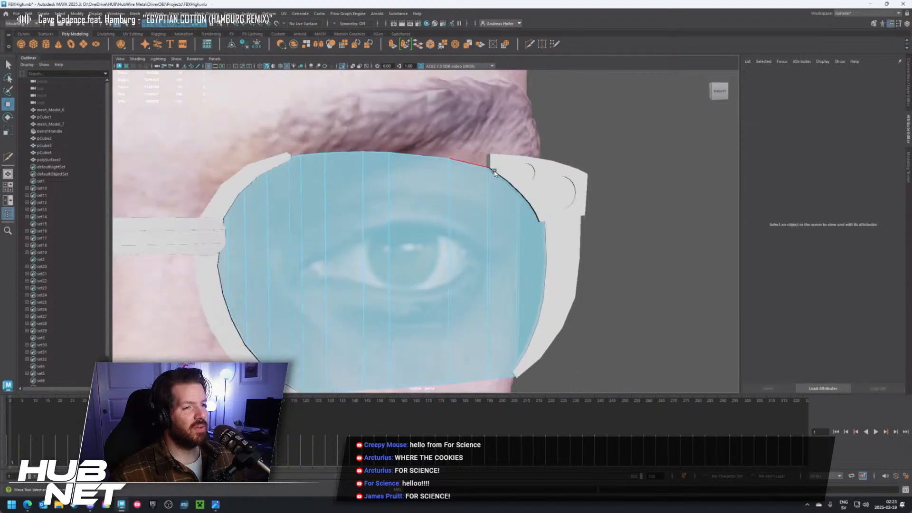
scroll(555, 230, "down", 6)
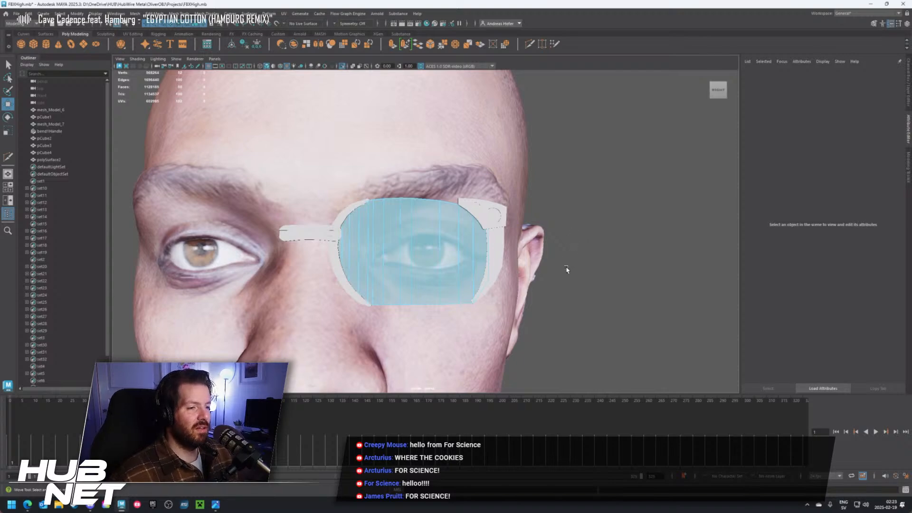
middle_click_drag(566, 270, 561, 252, "alt")
scroll(560, 252, "up", 2)
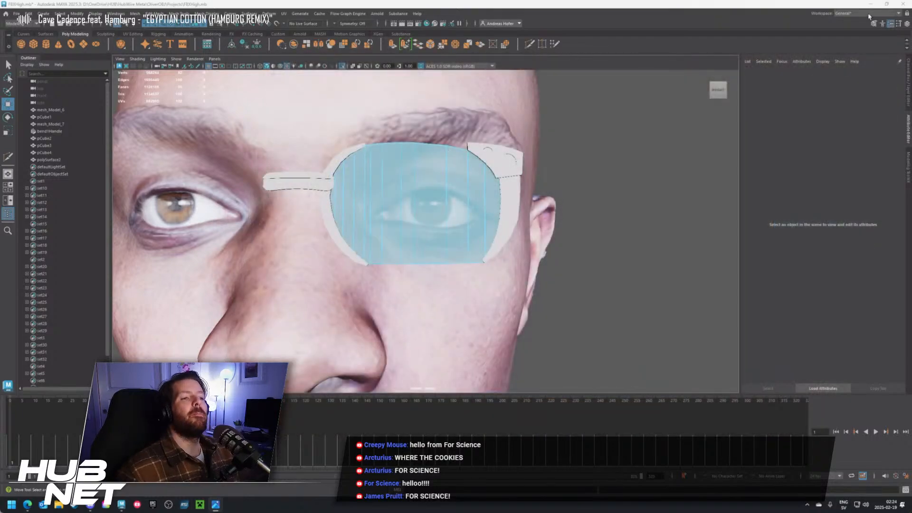
Adjust the lower edge at the hinge plate's inner end so that its corner sits against the lens's top edge
scroll(531, 131, "up", 8)
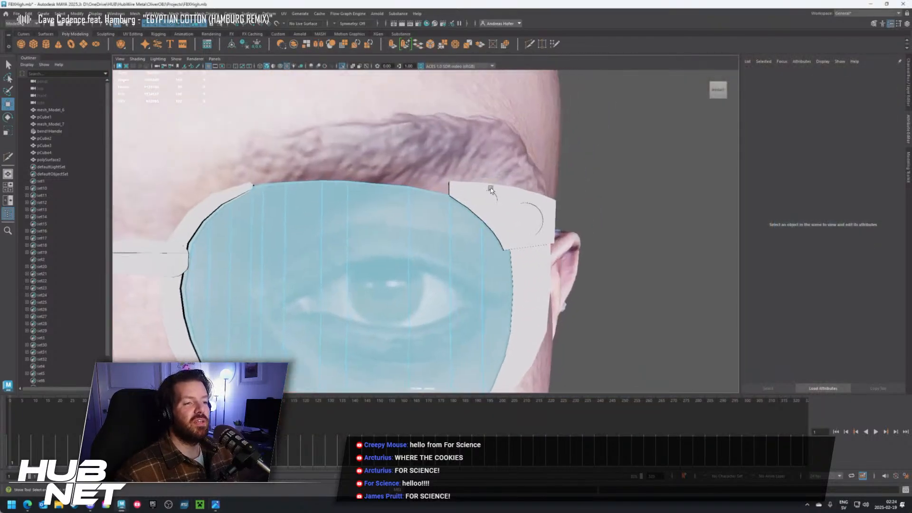
scroll(483, 159, "down", 2)
left_click_drag(484, 159, 402, 112, "alt")
right_click_drag(398, 109, 390, 90)
left_click(389, 106)
scroll(391, 114, "up", 2)
middle_click_drag(397, 126, 401, 158, "alt")
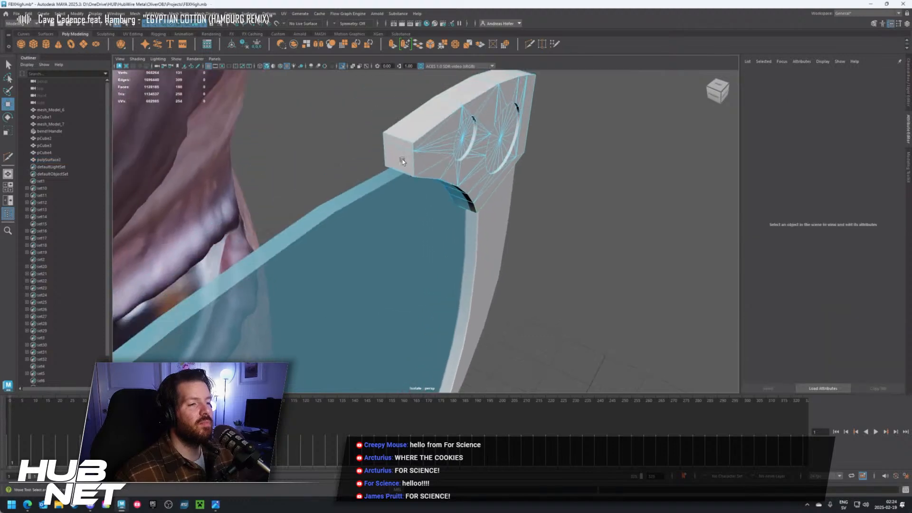
scroll(400, 157, "up", 2)
left_click(398, 156)
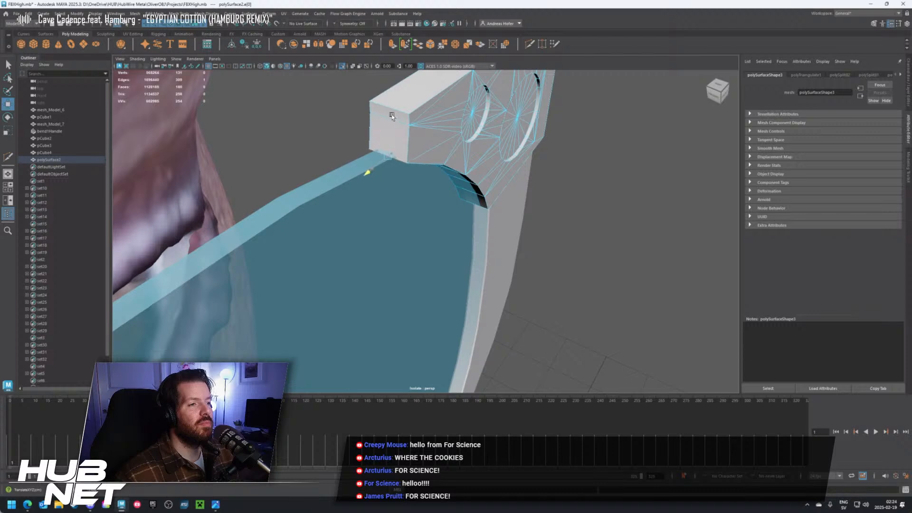
left_click(369, 136)
left_click(456, 187)
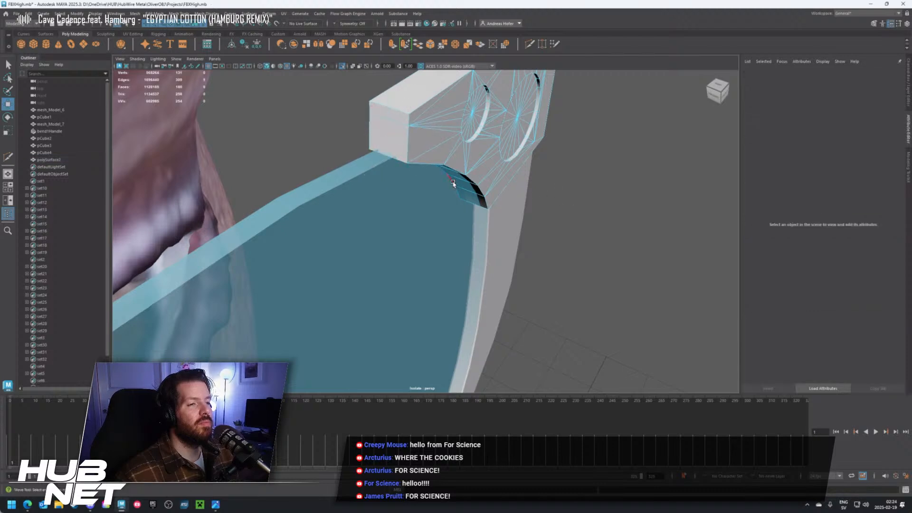
scroll(455, 185, "down", 2)
left_click_drag(505, 207, 476, 204, "alt")
scroll(477, 204, "down", 5)
scroll(477, 204, "down", 3)
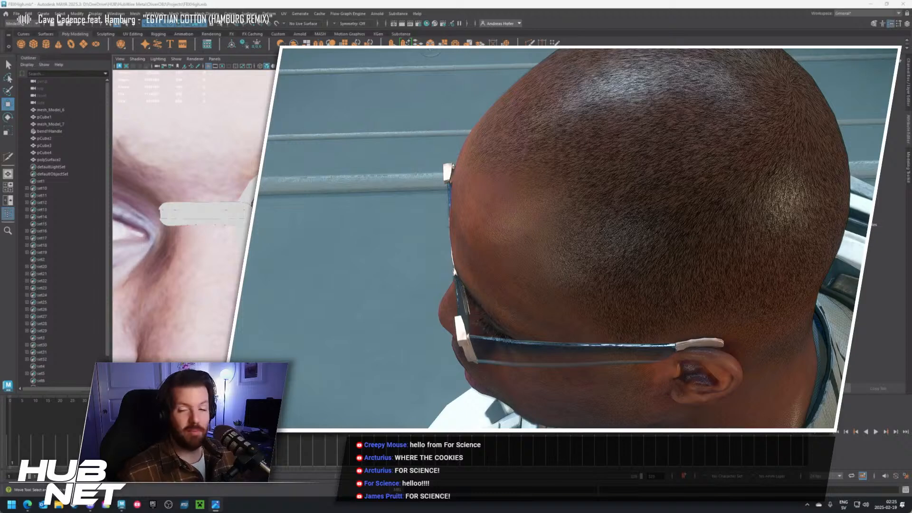
mouse_move(475, 228)
left_mouse_down("alt")
mouse_move(570, 233)
mouse_move(475, 231)
left_mouse_up("alt")
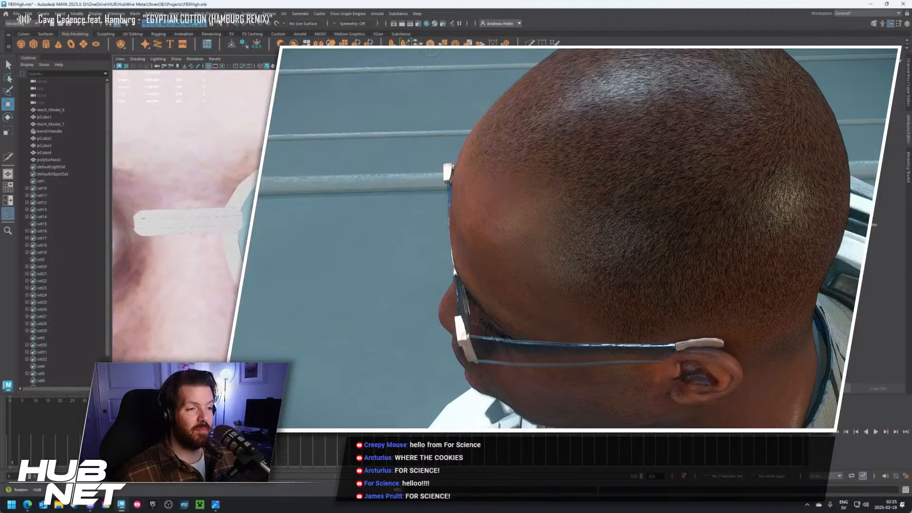
middle_click_drag(475, 230, 580, 242, "alt")
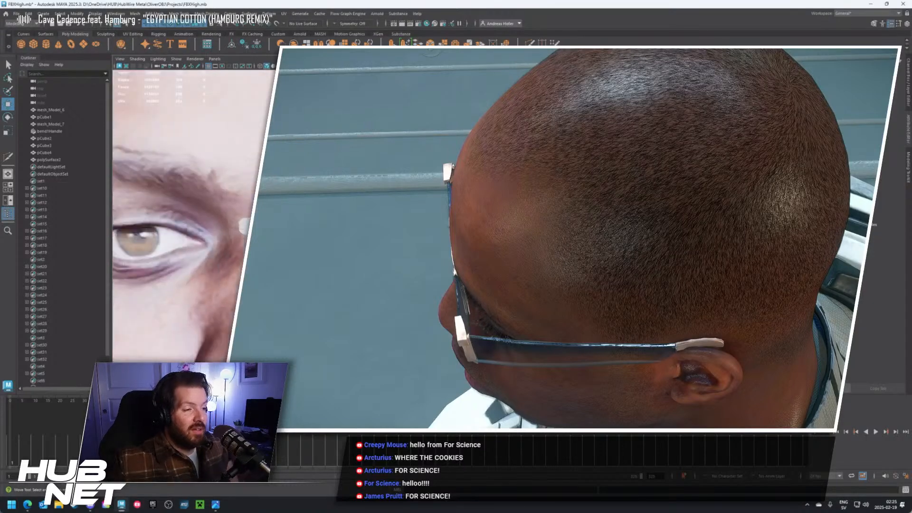